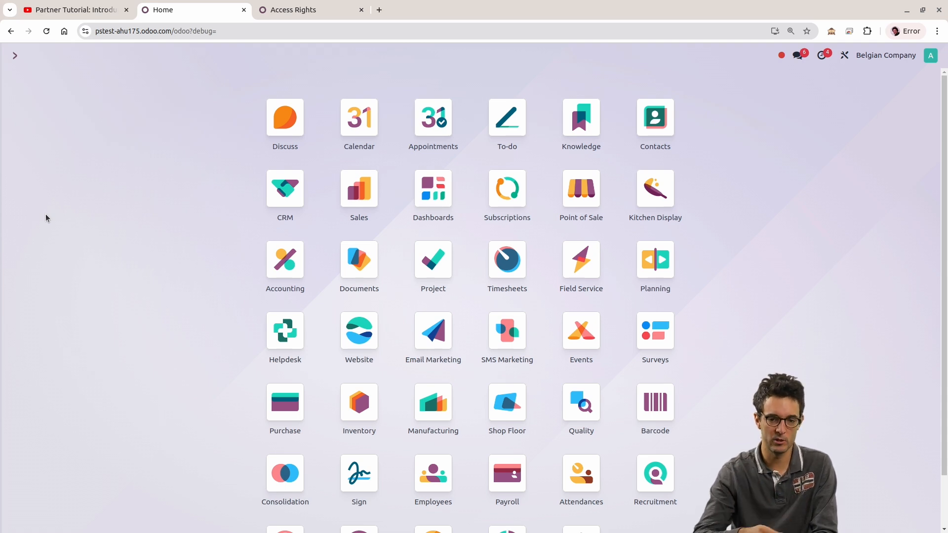
Step: Look up the installed Odoo version in the About section of the general settings, and return to the home screen
scroll(345, 271, down, 1)
click(578, 486)
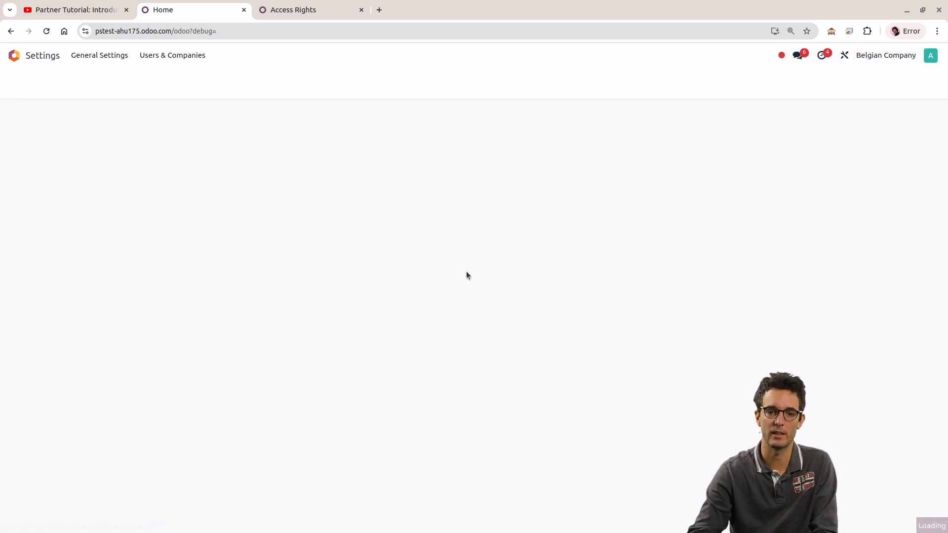
scroll(482, 266, down, 15)
scroll(477, 273, down, 15)
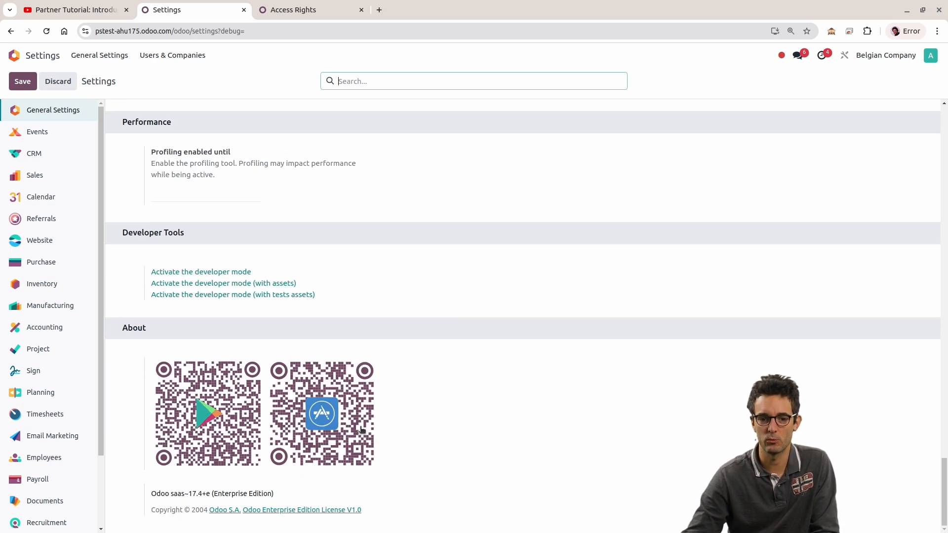
drag(152, 493, 282, 500)
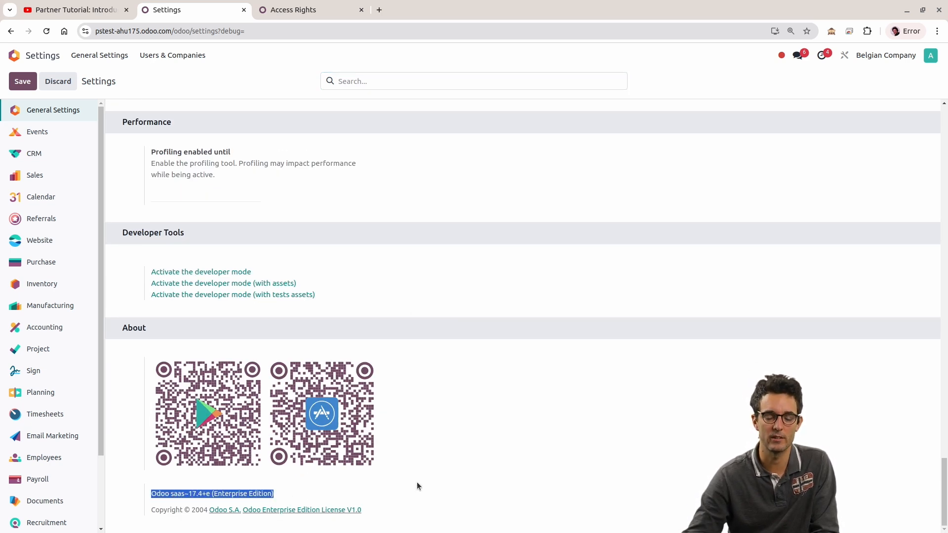
scroll(601, 428, up, 15)
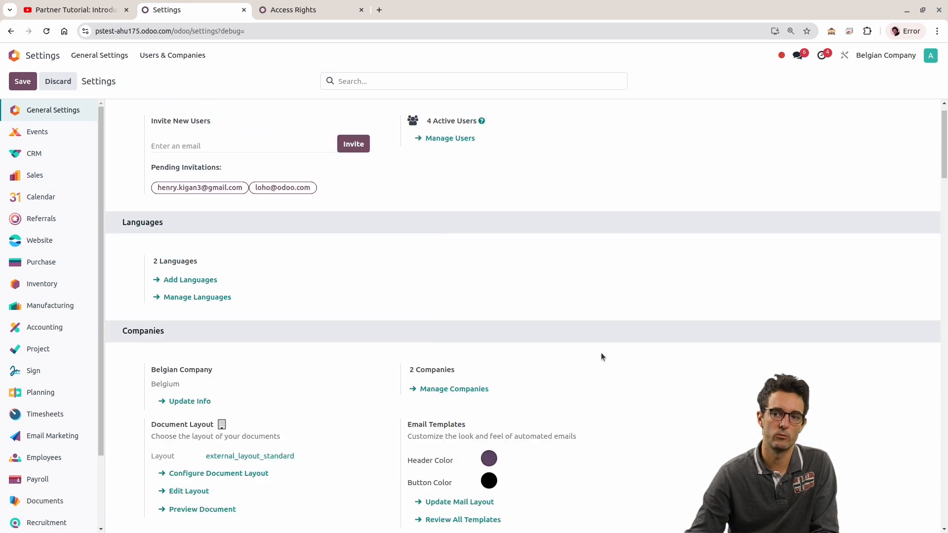
scroll(610, 302, up, 3)
click(14, 55)
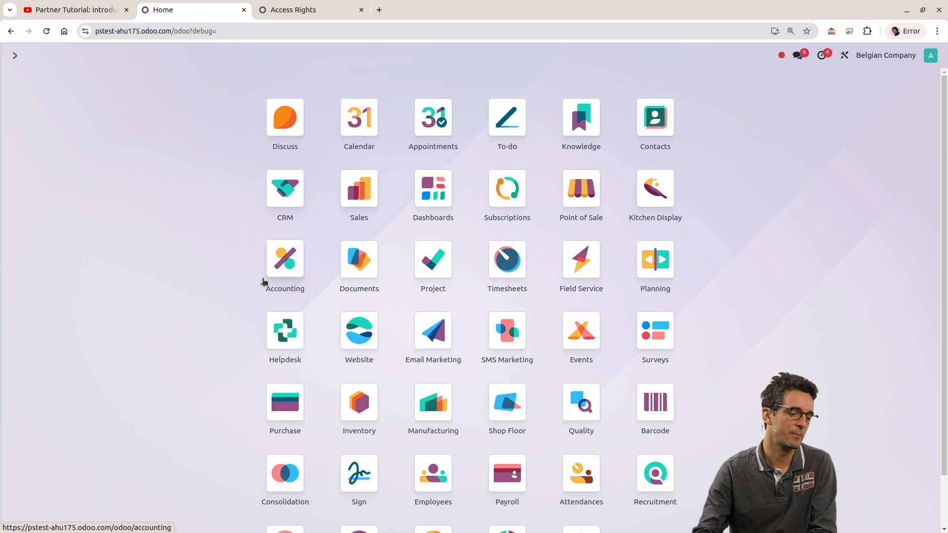
Step: Open the list of internal users from the Settings app
scroll(95, 239, down, 2)
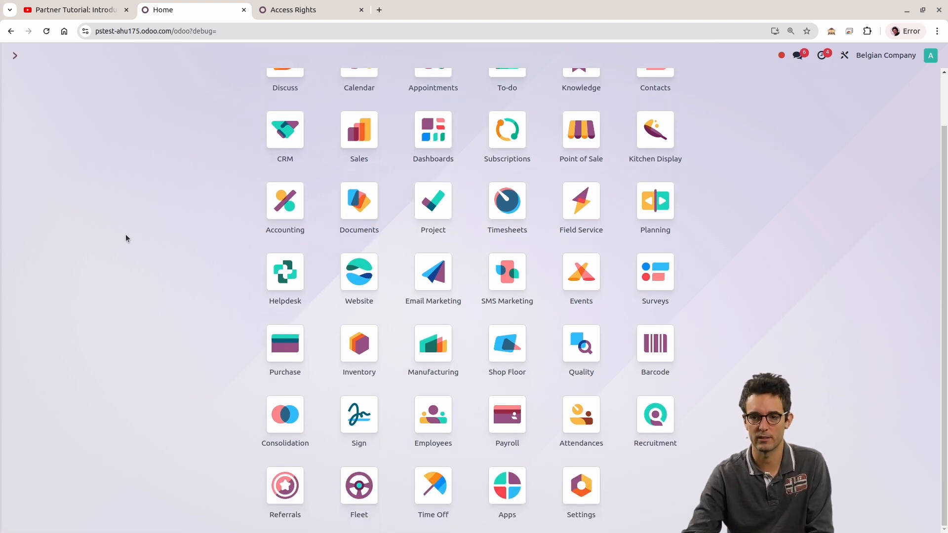
click(568, 492)
click(190, 58)
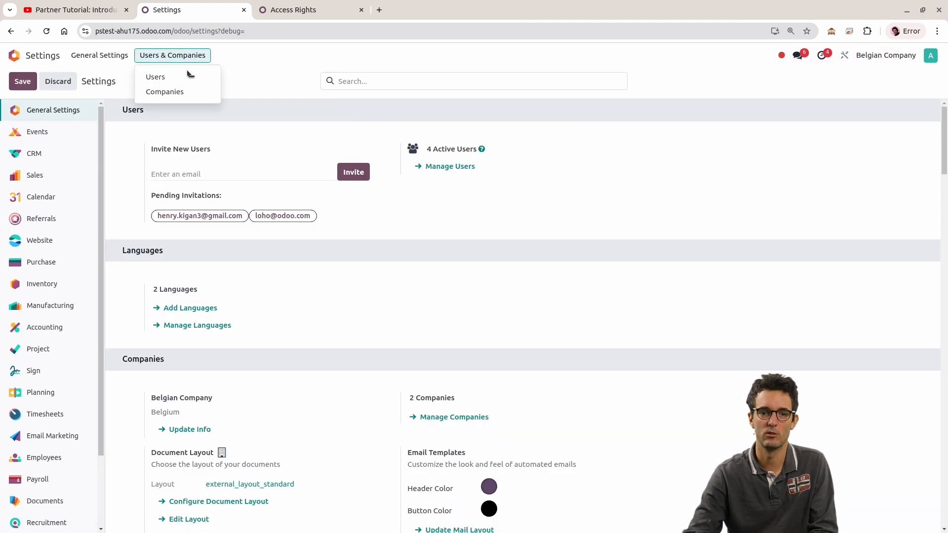
click(186, 78)
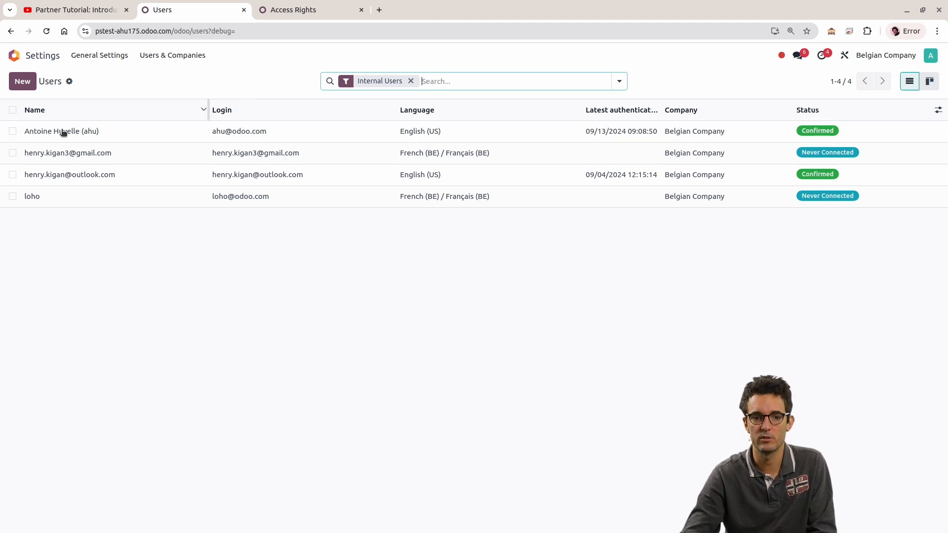
click(12, 196)
click(13, 196)
click(13, 175)
click(12, 153)
click(13, 153)
click(13, 174)
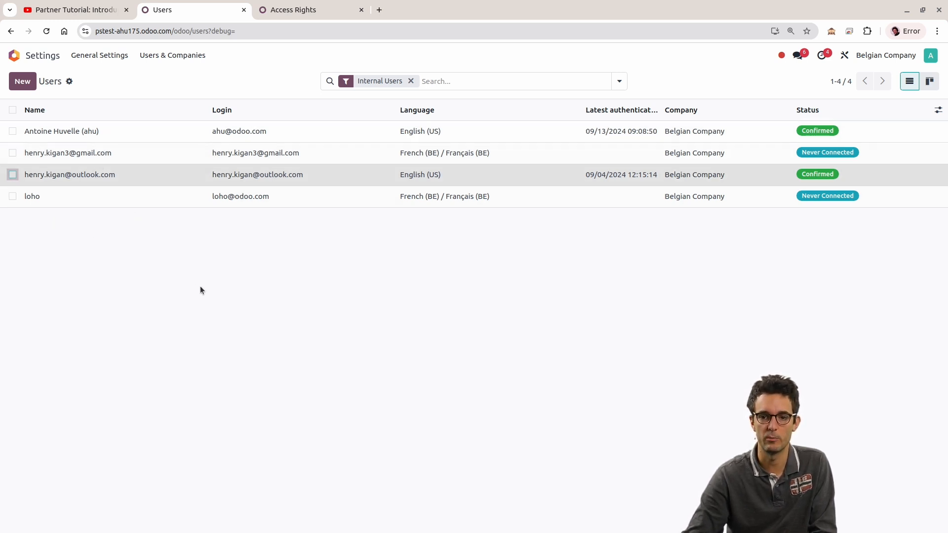
click(929, 58)
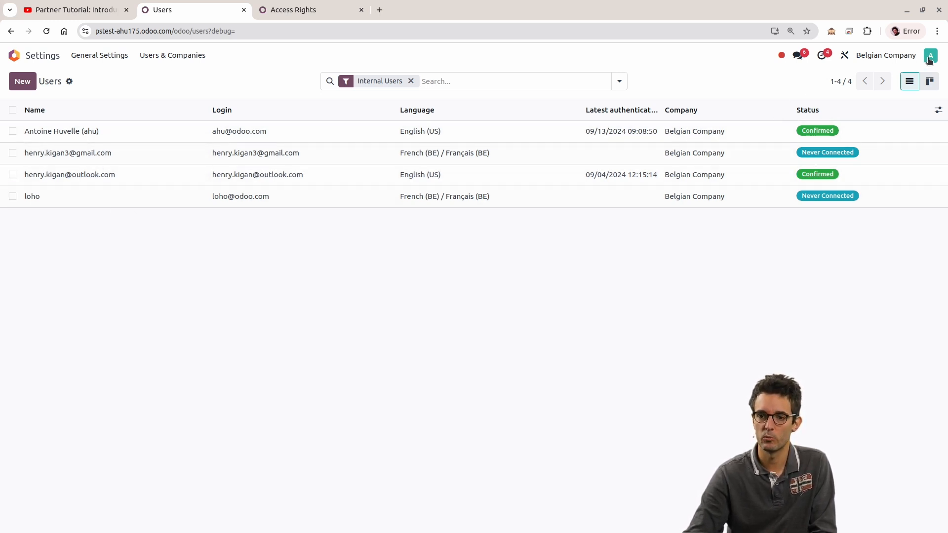
click(701, 264)
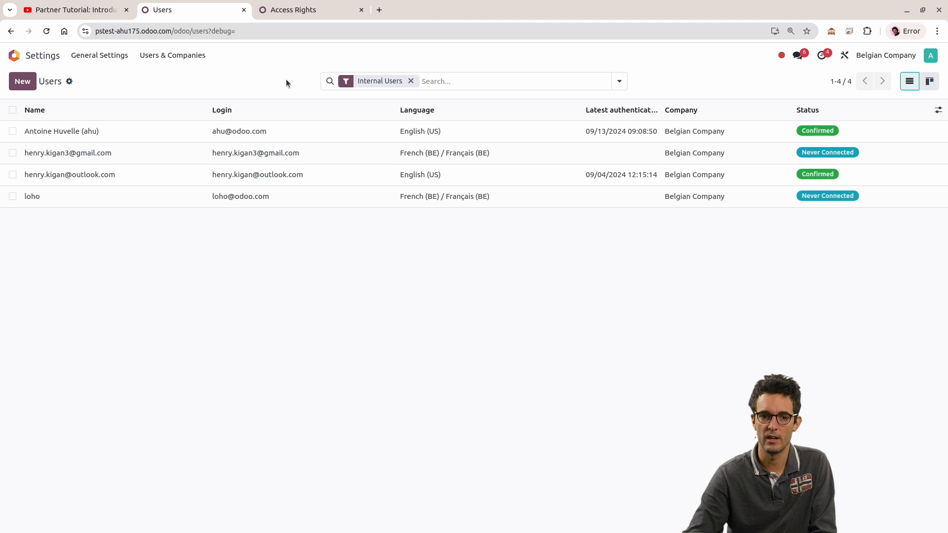
Step: Examine the access rights on the first user's record, and return to the home screen
click(126, 138)
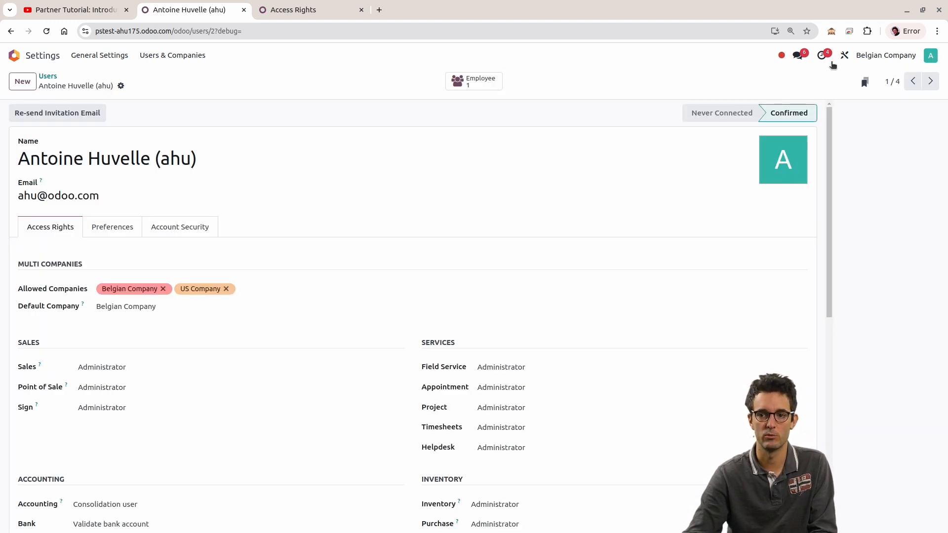
click(48, 77)
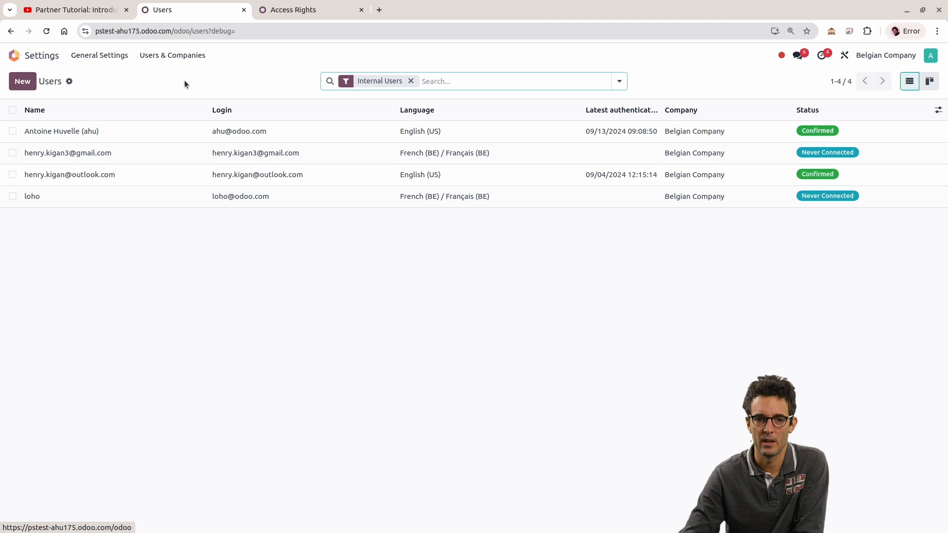
click(25, 58)
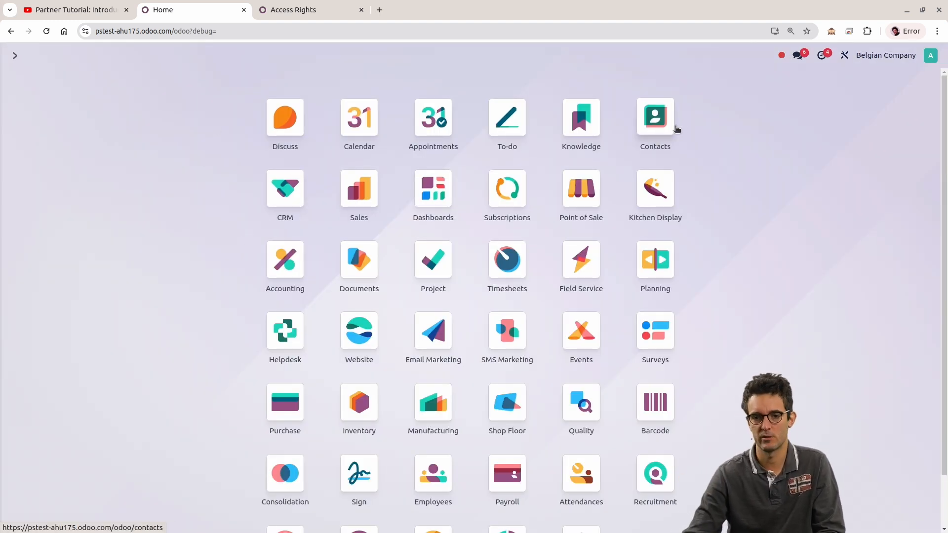
Step: Browse the records in the Contacts app and open the female Agile Consultant's contact form
click(659, 124)
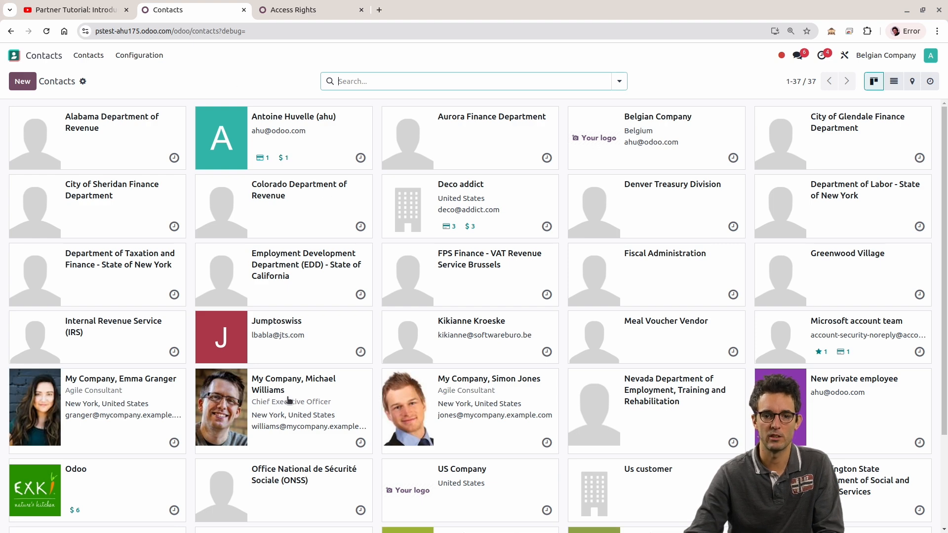
scroll(470, 307, down, 3)
scroll(466, 298, up, 3)
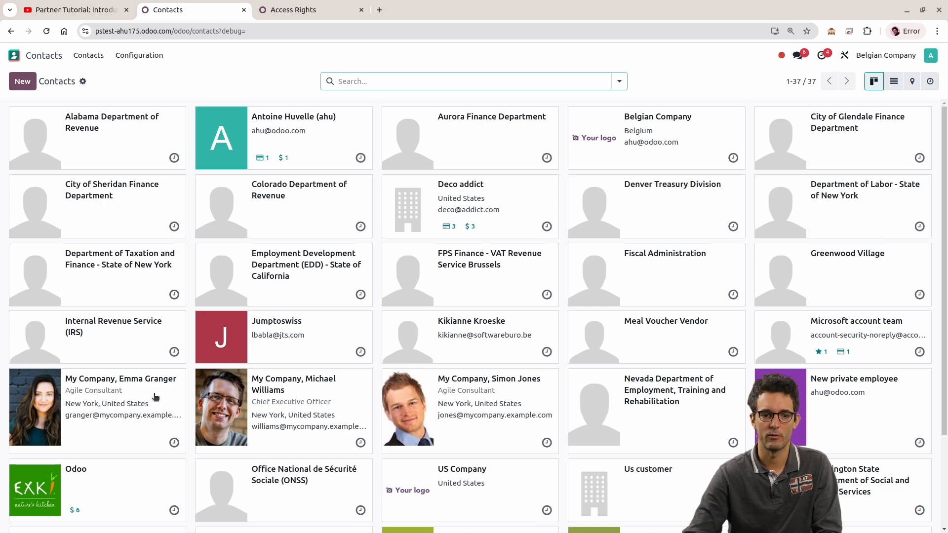
click(137, 393)
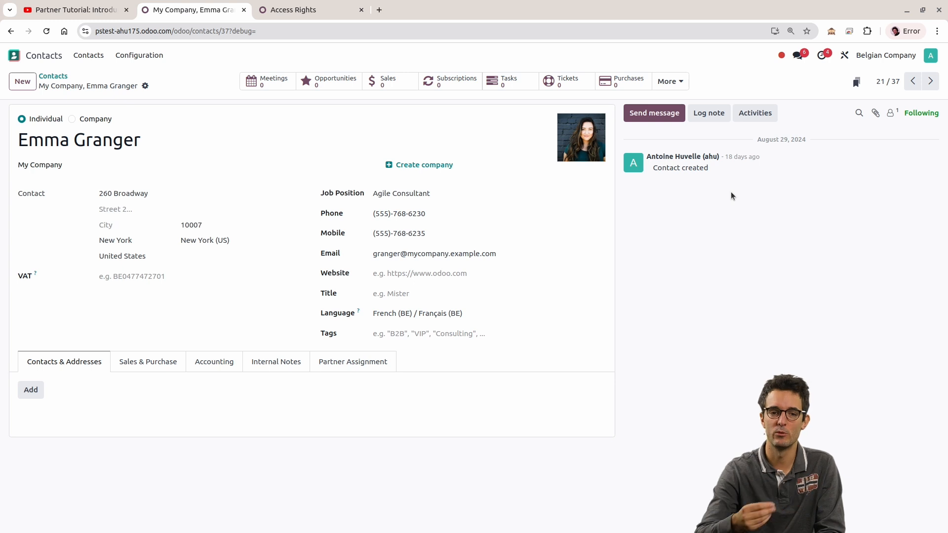
Step: Compare the Individual and Company forms of a new contact, and go back to the contacts overview without saving
click(23, 81)
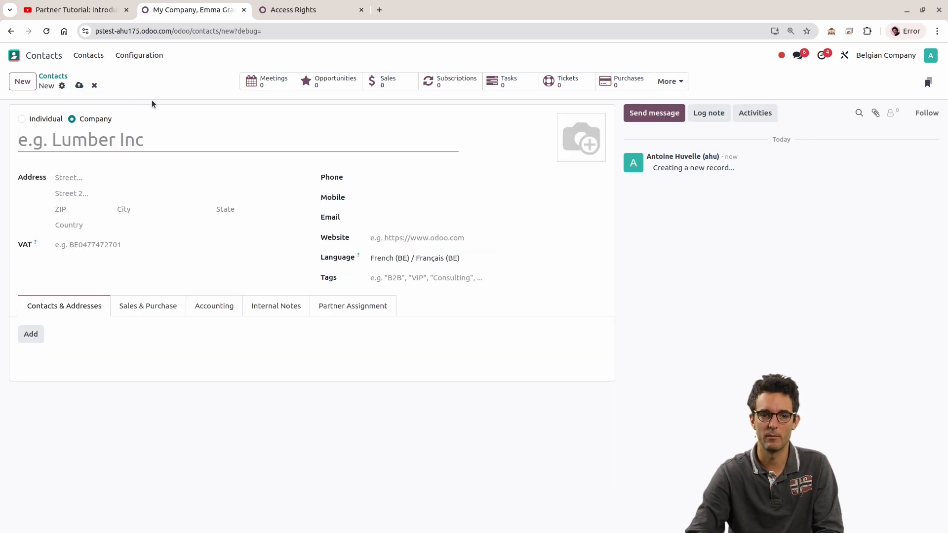
click(48, 122)
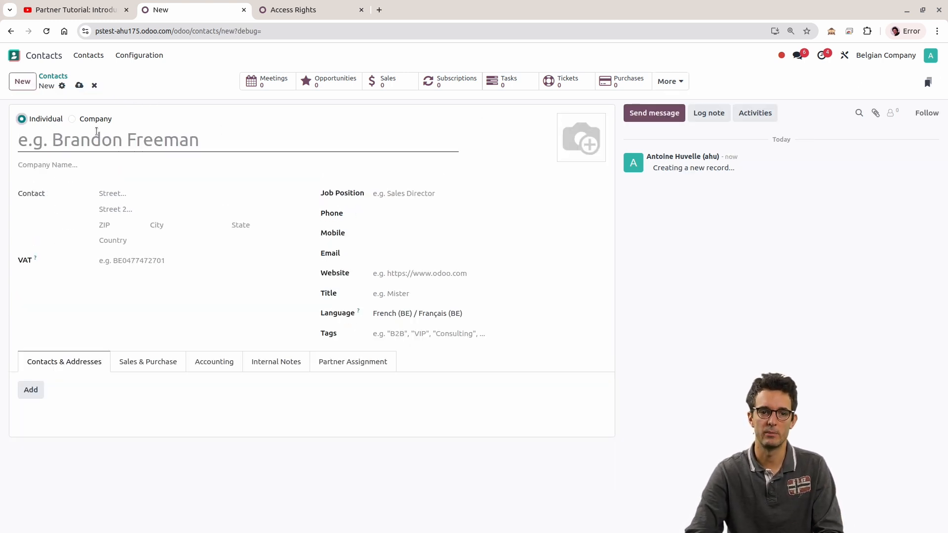
click(102, 120)
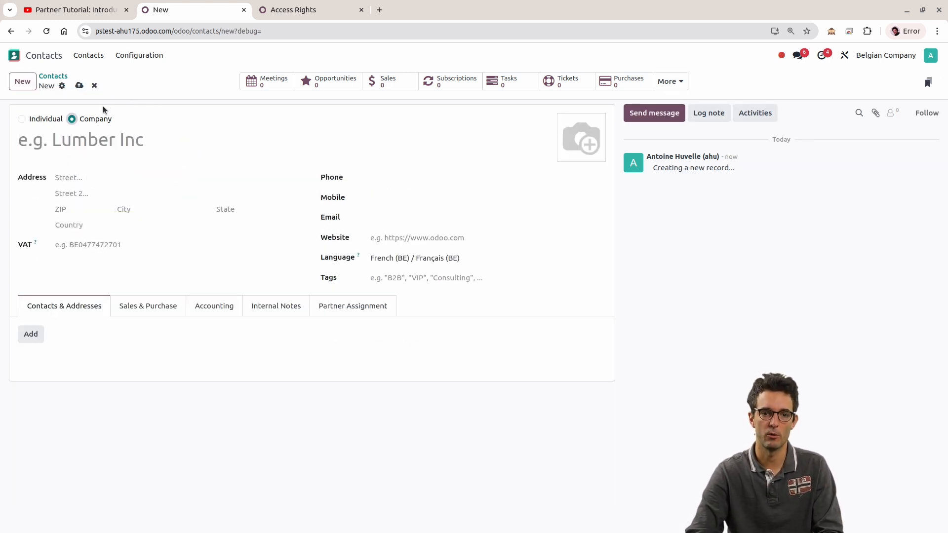
click(51, 76)
click(95, 85)
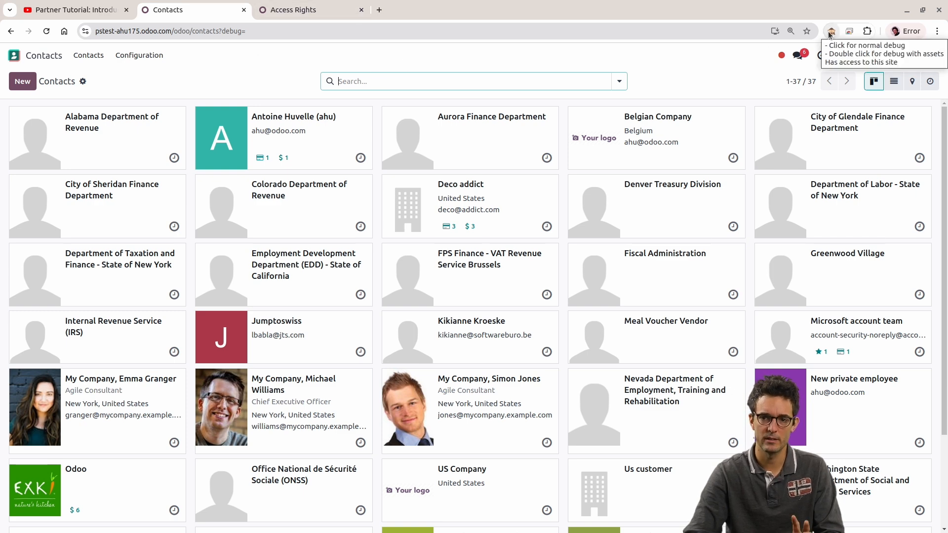
Step: Activate developer mode and open the male Agile Consultant's contact form
click(831, 31)
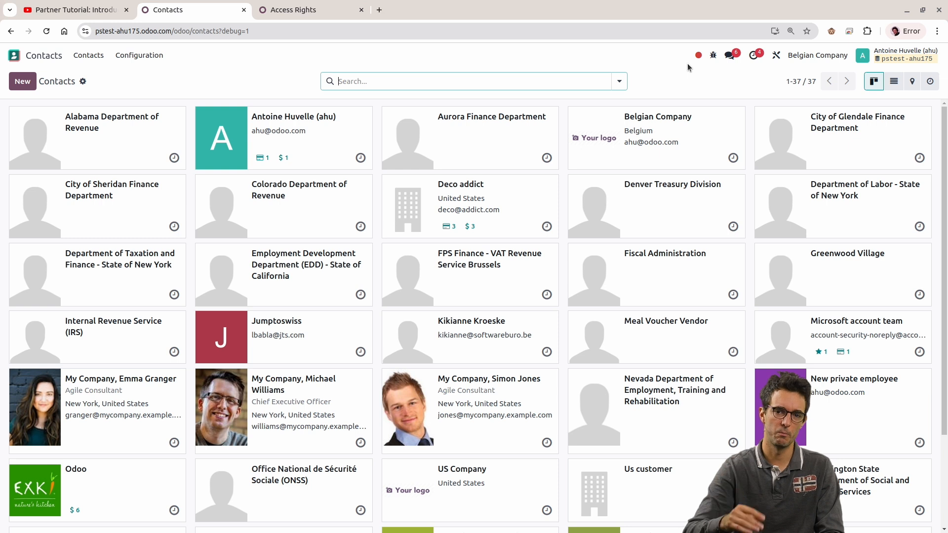
click(461, 407)
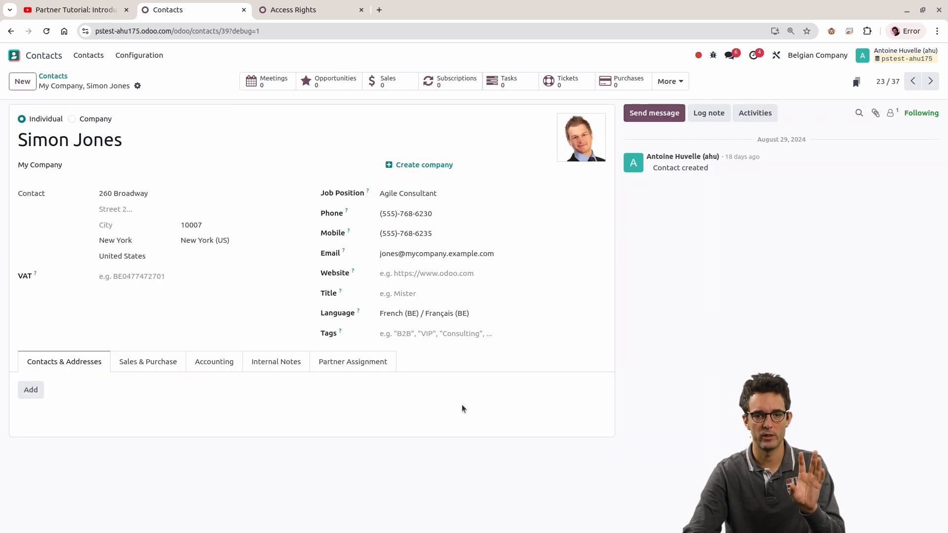
mouse_move(369, 197)
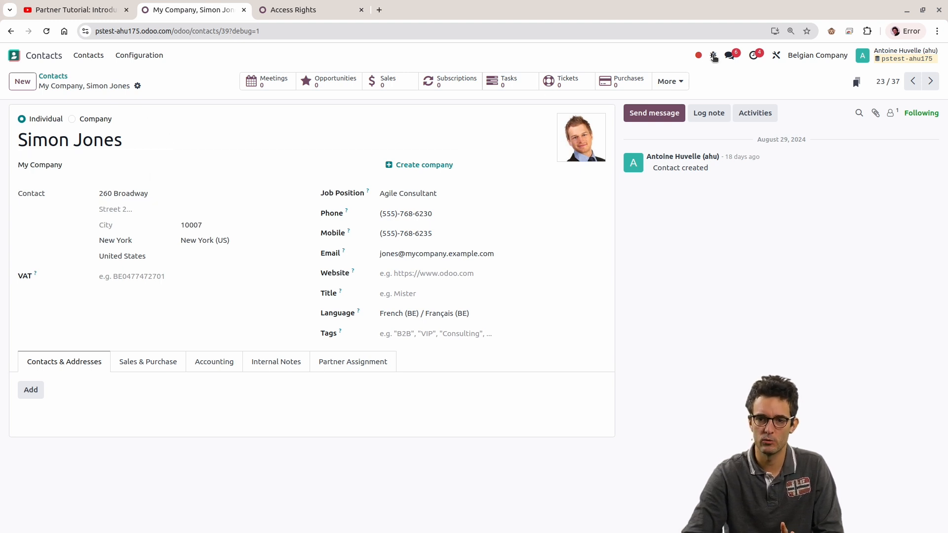
Step: Open the contact's form view definition and follow its model link to find the model's technical name
click(713, 55)
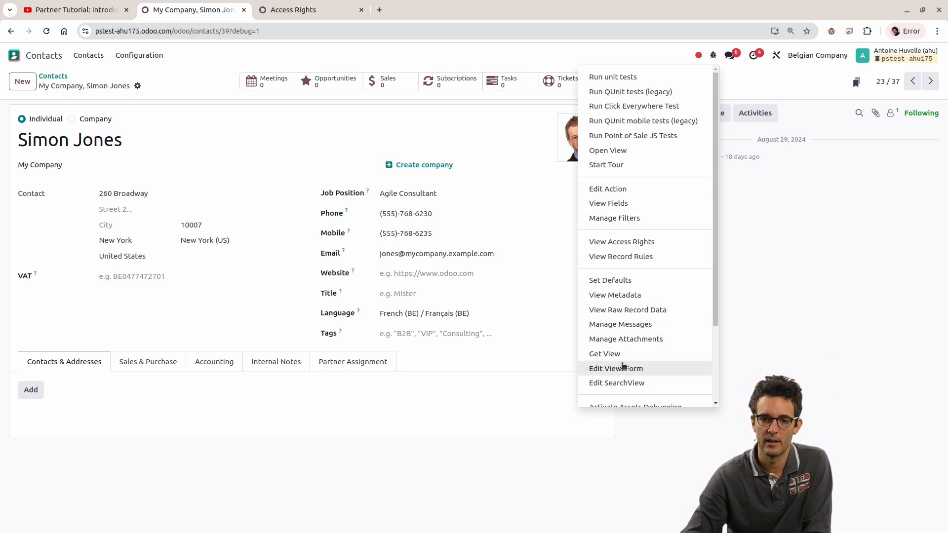
click(622, 369)
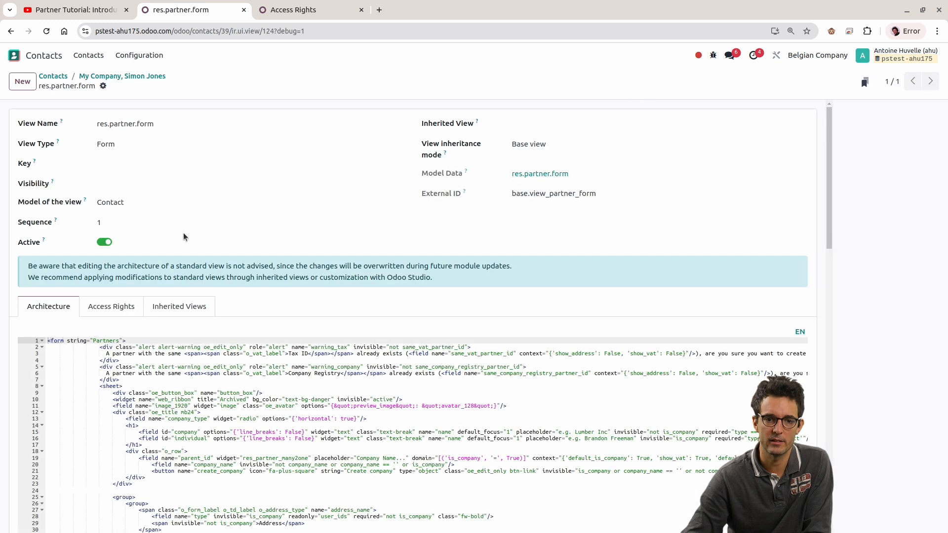
click(151, 203)
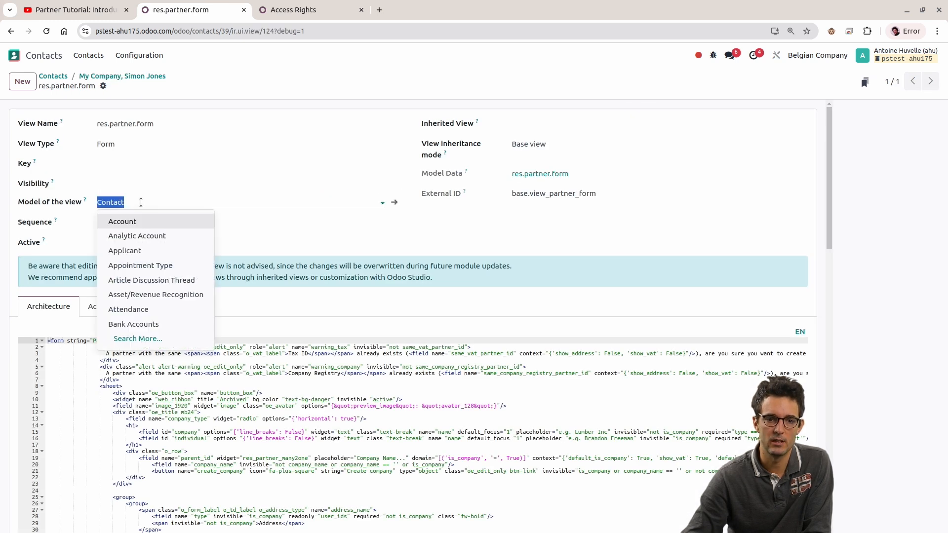
drag(25, 202, 99, 200)
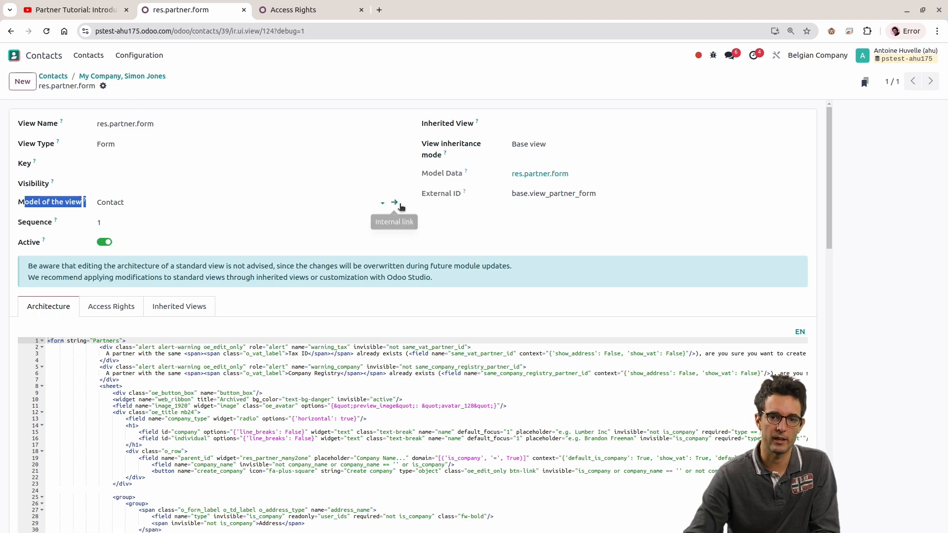
click(403, 203)
double_click(136, 148)
click(108, 148)
drag(99, 147, 205, 152)
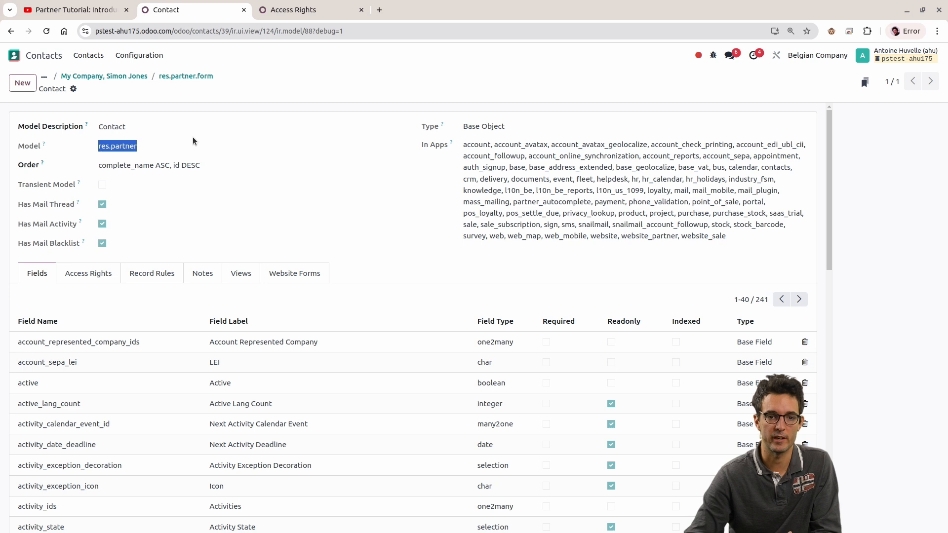
Step: Return to the contact form and try appending &model=res.partner to its web address
click(130, 78)
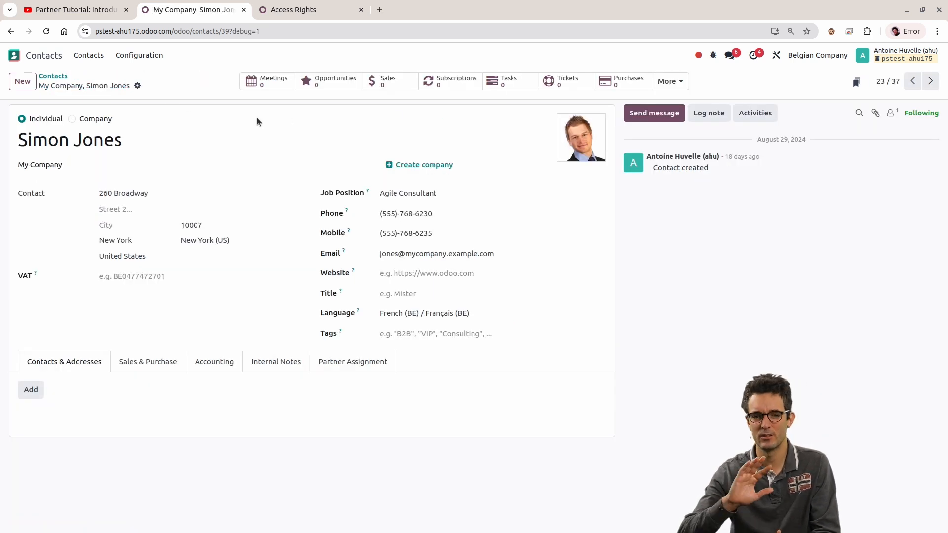
click(301, 34)
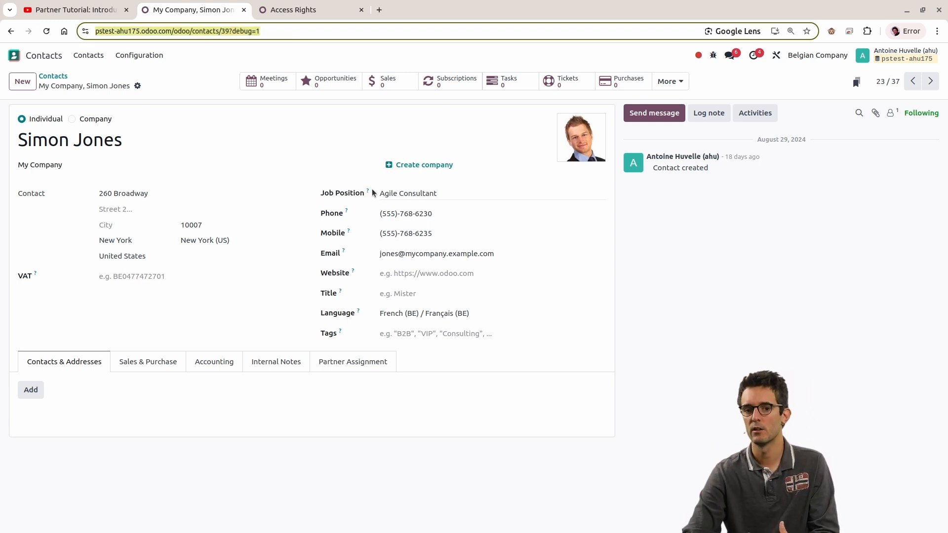
click(287, 33)
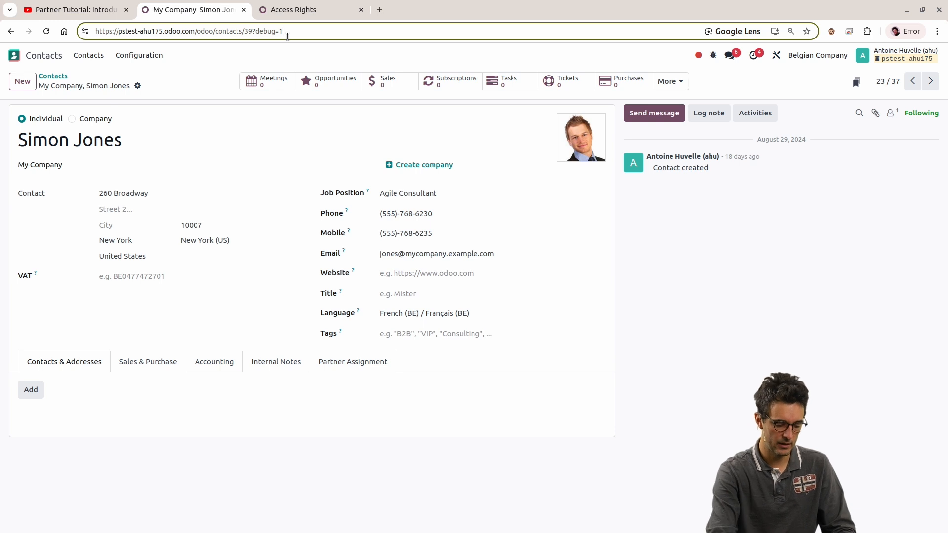
text(&model=)
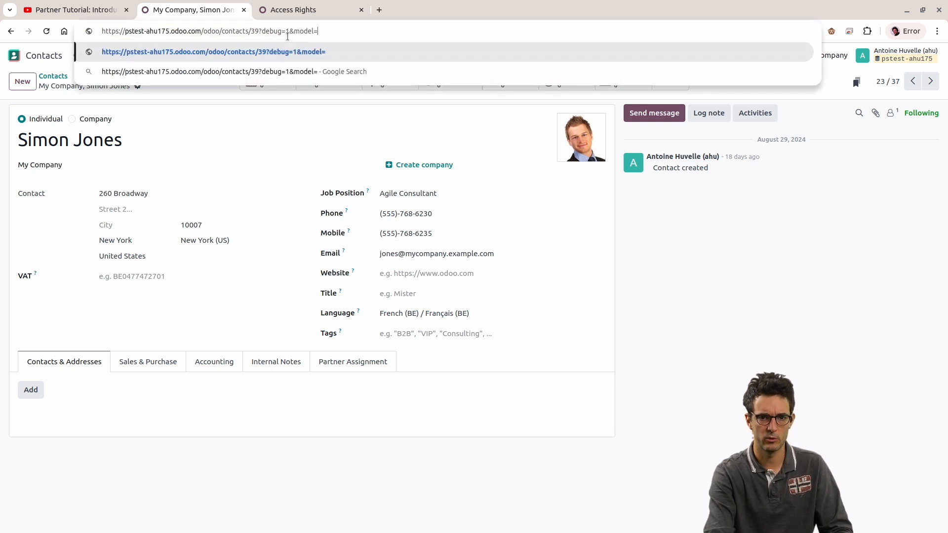
text(res.partner)
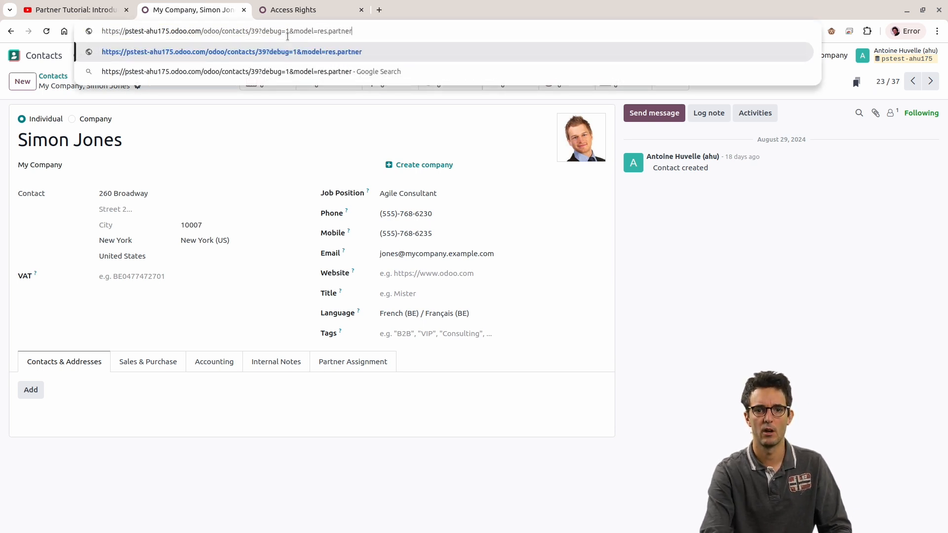
key(shift+Left)
key(shift+Left)
key(shift+Left)
key(shift+Left)
key(shift+Left)
key(shift+Left)
key(shift+Left)
key(shift+Left)
key(shift+Left)
key(shift+Left)
key(shift+Left)
key(shift+Left)
key(shift+Left)
key(shift+Left)
key(shift+Left)
key(shift+Left)
key(shift+Left)
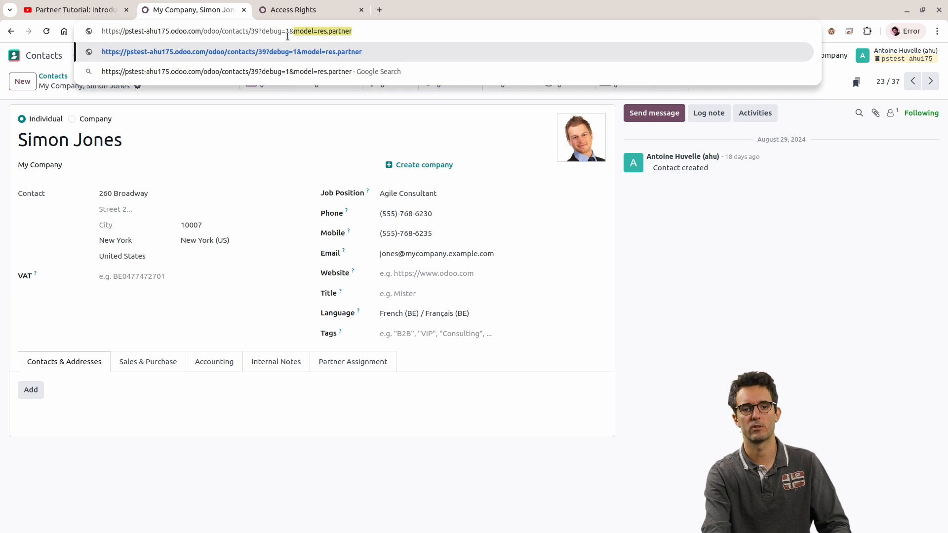
key(BackSpace)
key(BackSpace)
click(621, 282)
Step: View the fields behind the contact form, inspect the model of the active field, and return to the contact
click(713, 55)
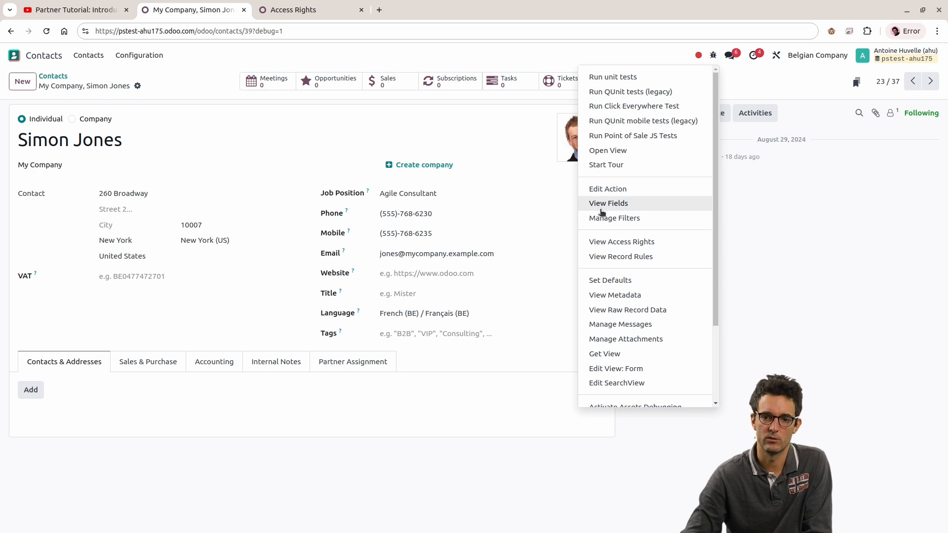
click(514, 185)
click(232, 173)
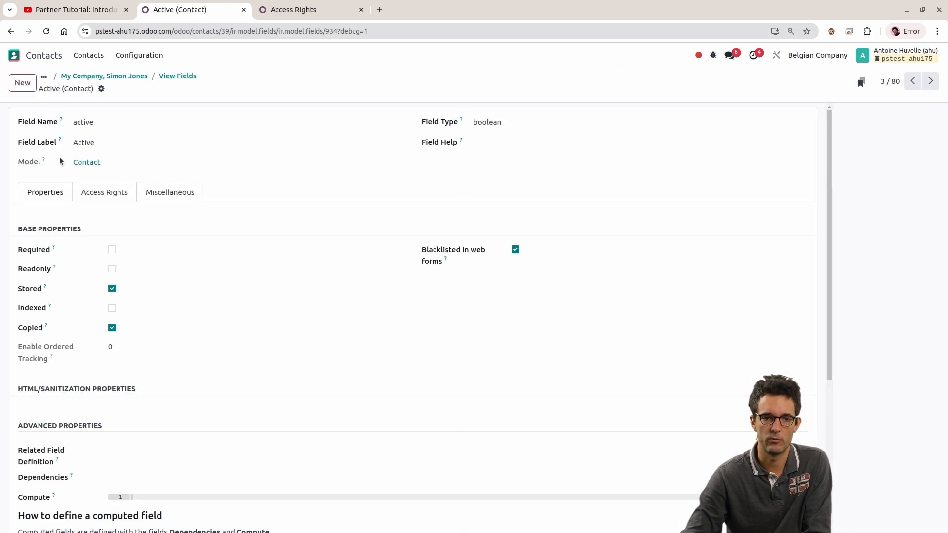
drag(60, 162, 120, 172)
click(105, 78)
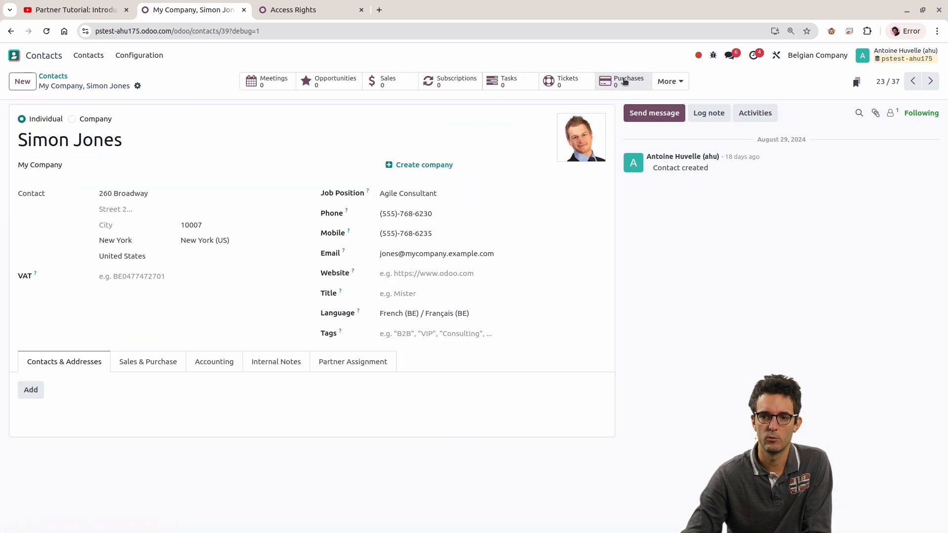
Step: Inspect the Object value in the Contacts action definition and return to the contact form
click(713, 54)
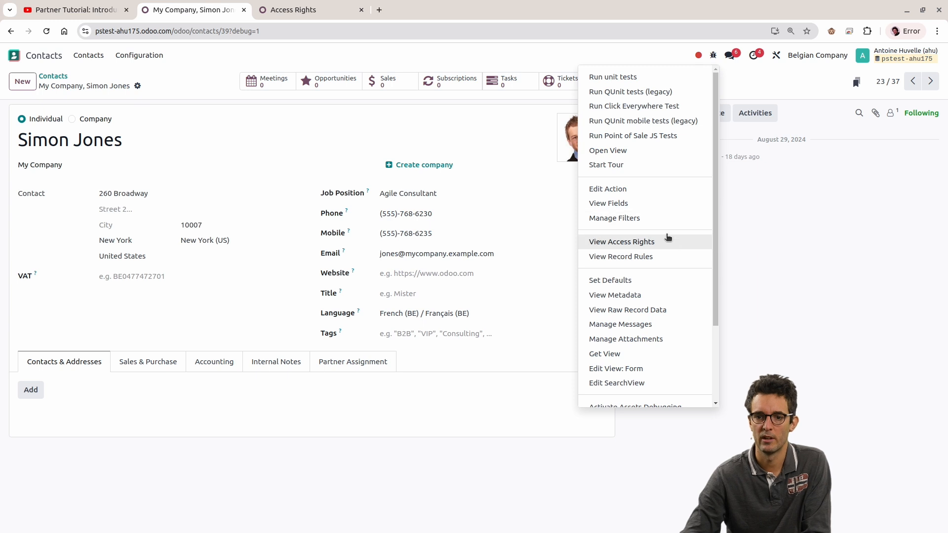
click(609, 189)
drag(123, 176, 81, 195)
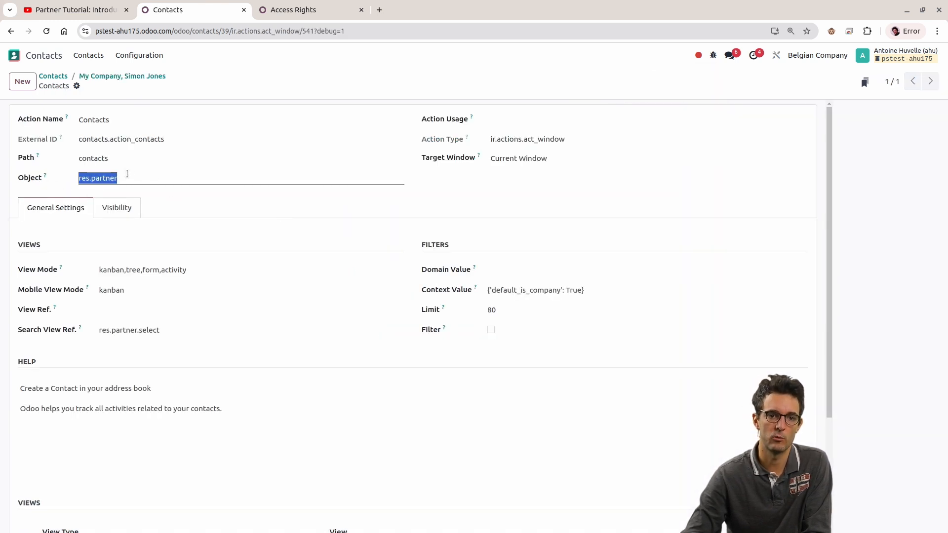
click(121, 76)
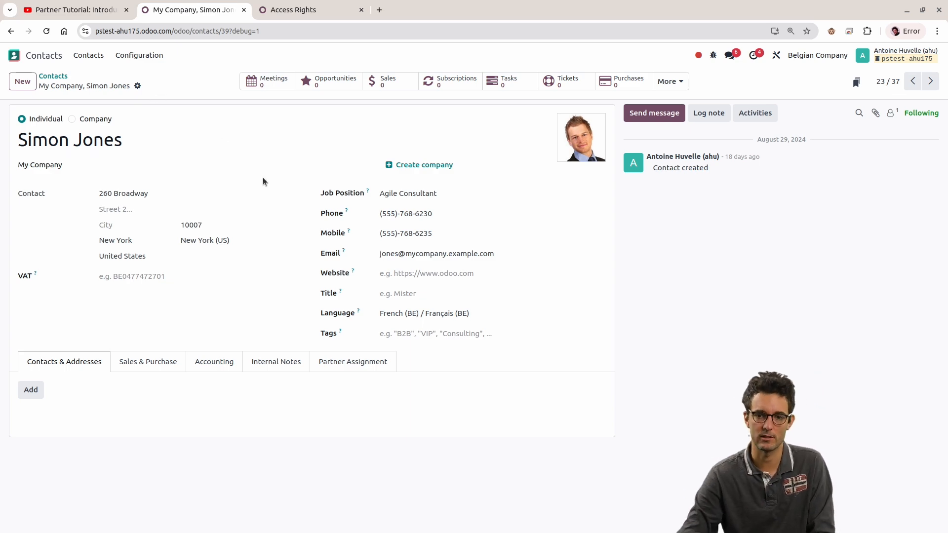
Step: Leave Contacts for the Employees app and open the Chief Executive Officer's employee record
click(53, 75)
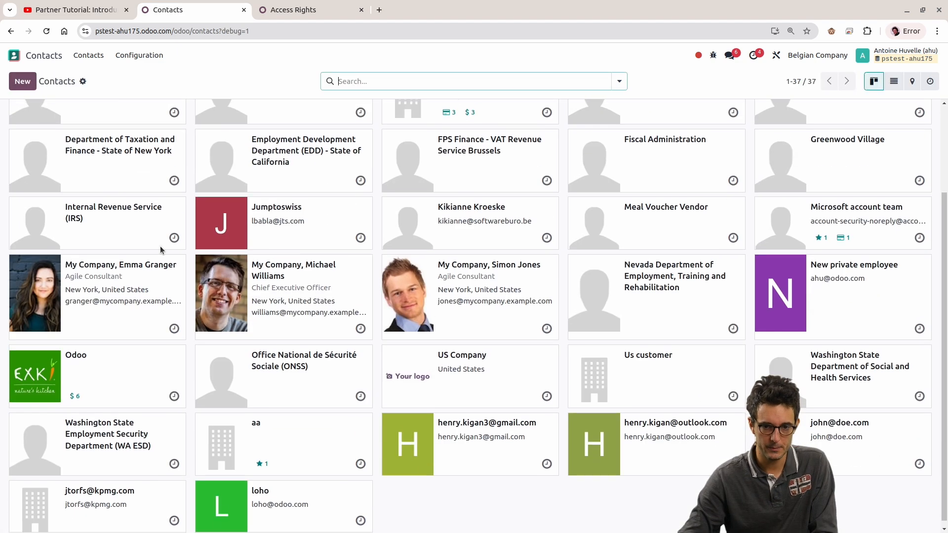
click(29, 60)
scroll(328, 222, down, 1)
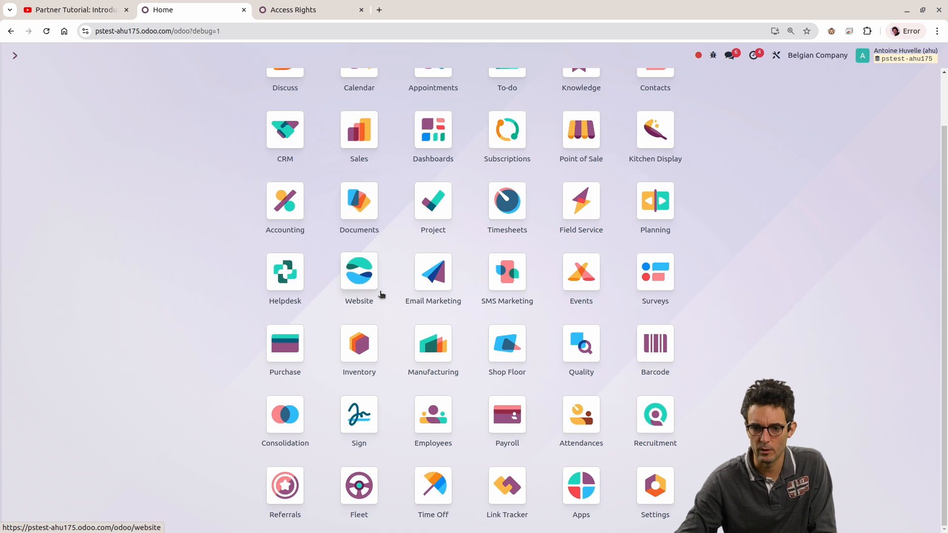
click(420, 419)
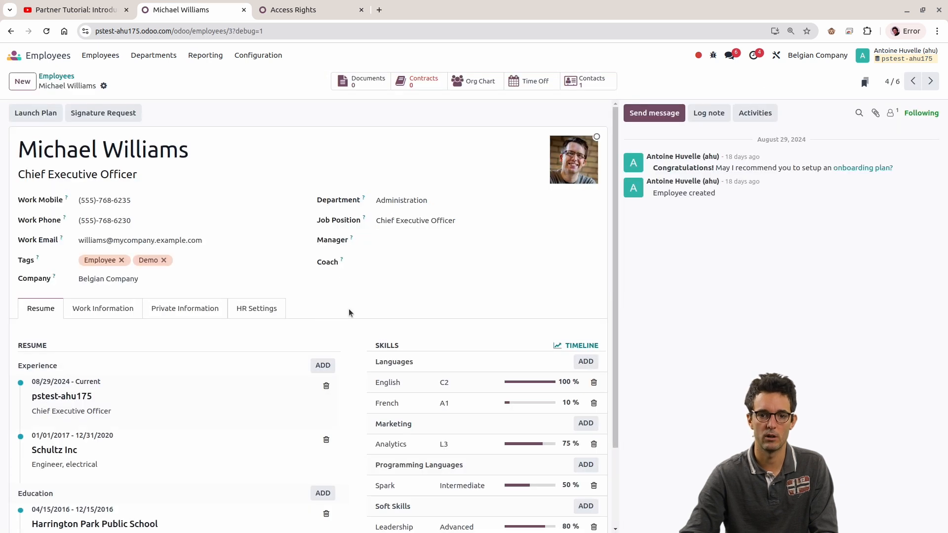
scroll(337, 258, down, 2)
scroll(338, 258, up, 2)
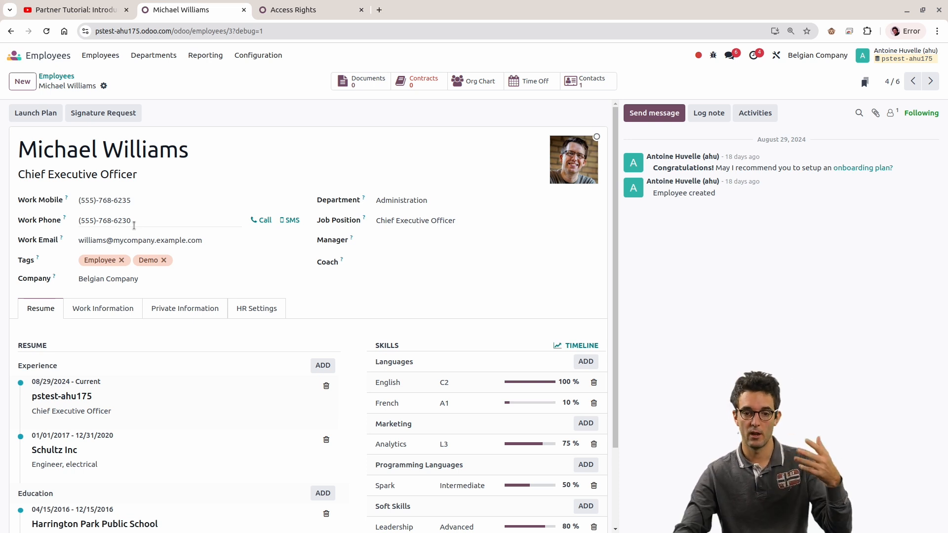
Step: Review the Chief Executive Officer's resume and work information, including approvers, working hours and planning roles
scroll(383, 366, down, 1)
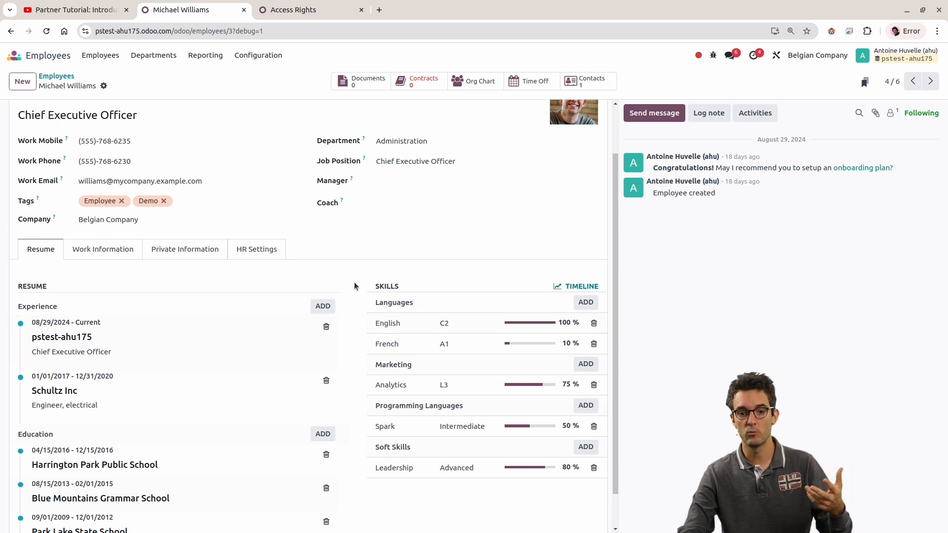
click(111, 247)
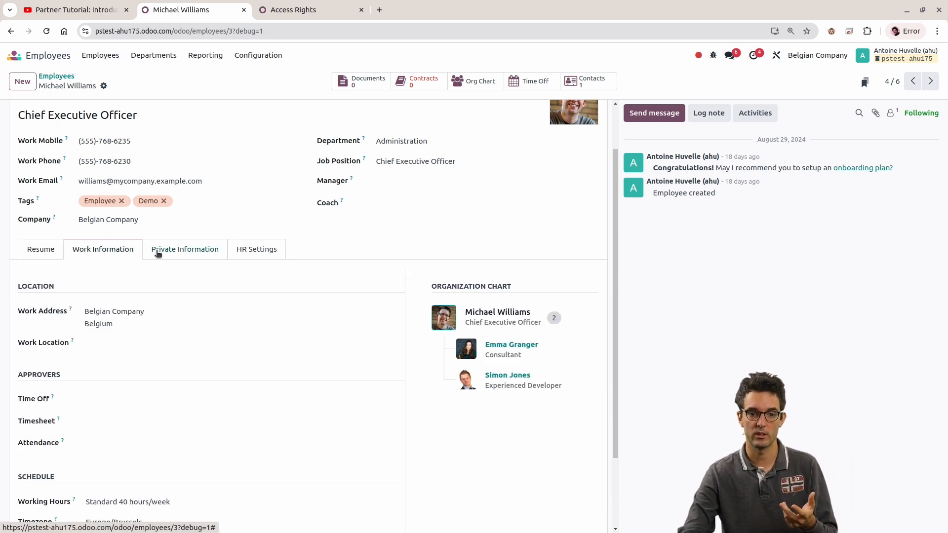
scroll(224, 211, down, 2)
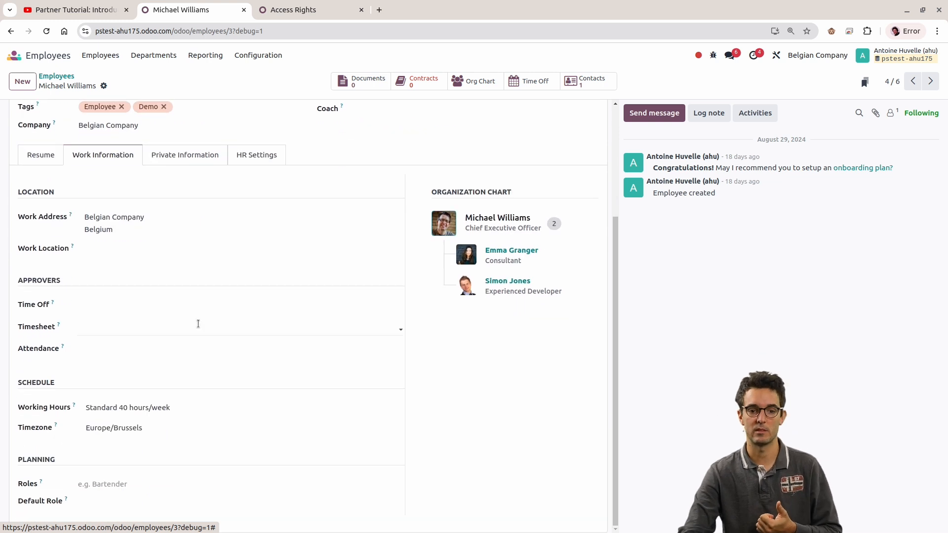
click(197, 407)
click(623, 424)
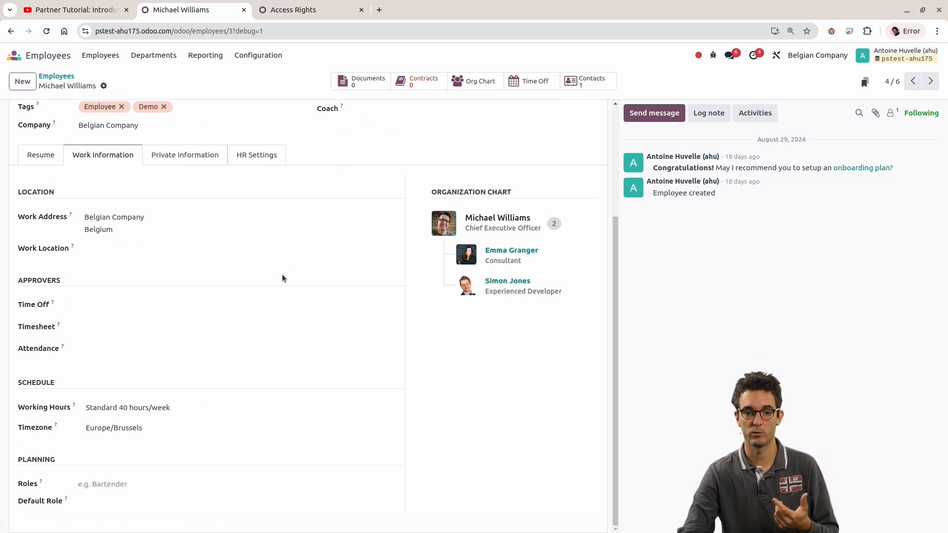
Step: Examine the Related User field and its available users in the Chief Executive Officer's HR settings, without choosing one
scroll(276, 273, up, 3)
click(259, 271)
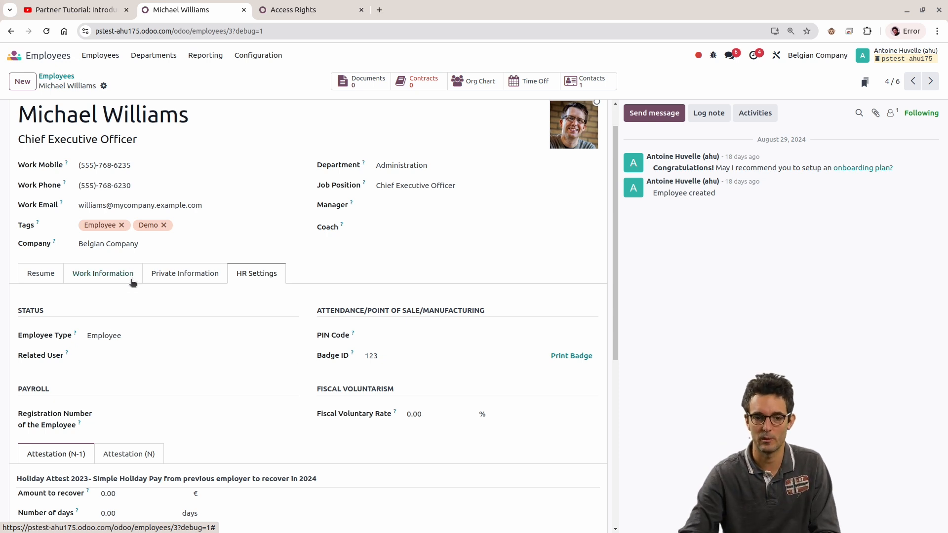
drag(9, 356, 77, 361)
click(82, 387)
drag(18, 357, 67, 358)
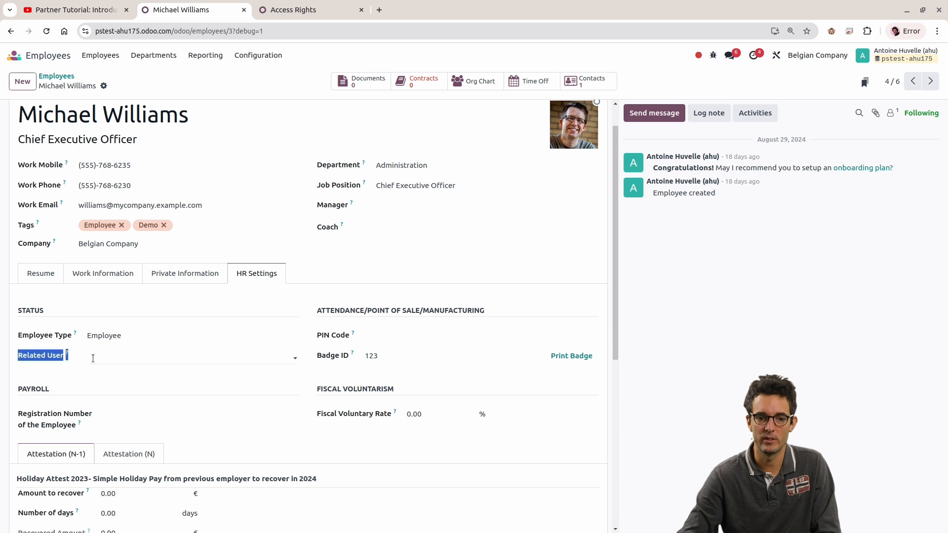
click(114, 358)
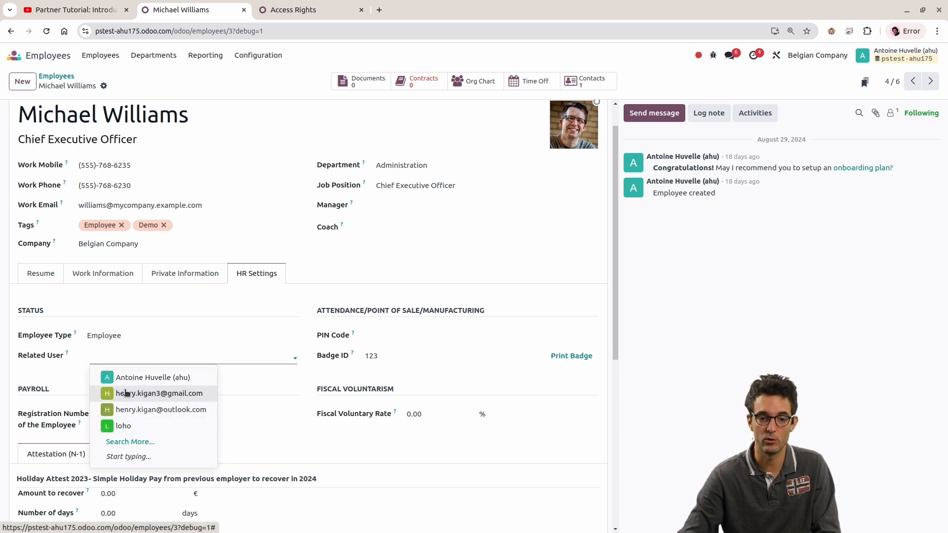
click(68, 379)
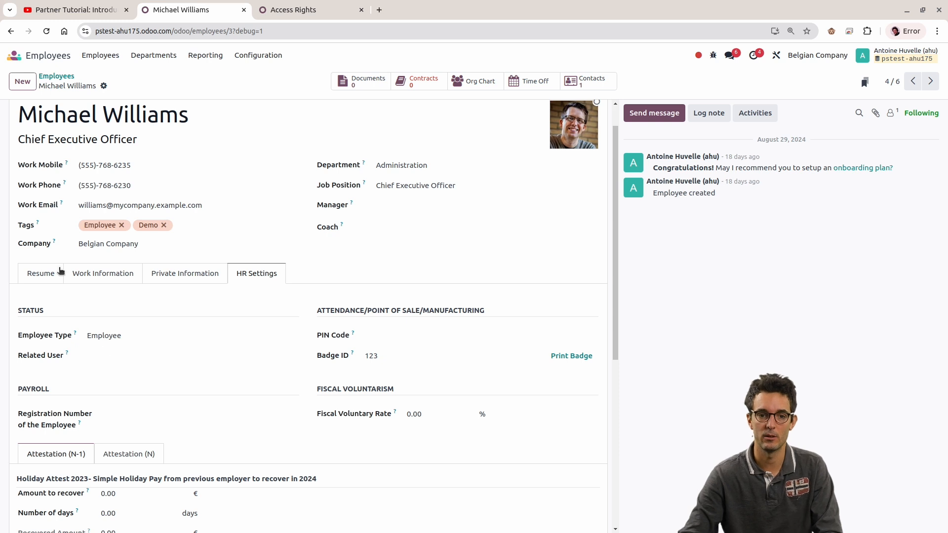
Step: Open the signed-in user's own employee record and check the Related User in its HR settings
click(61, 82)
click(254, 152)
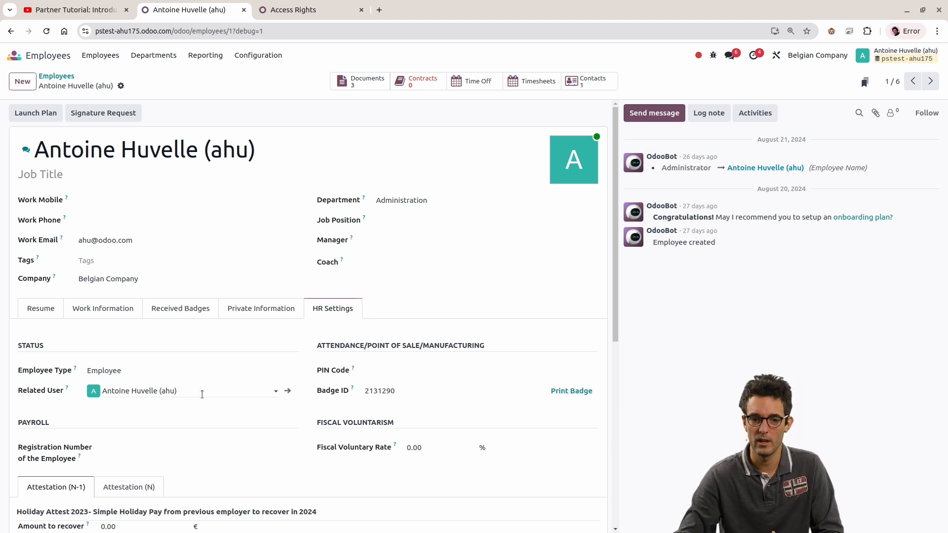
click(198, 390)
click(676, 433)
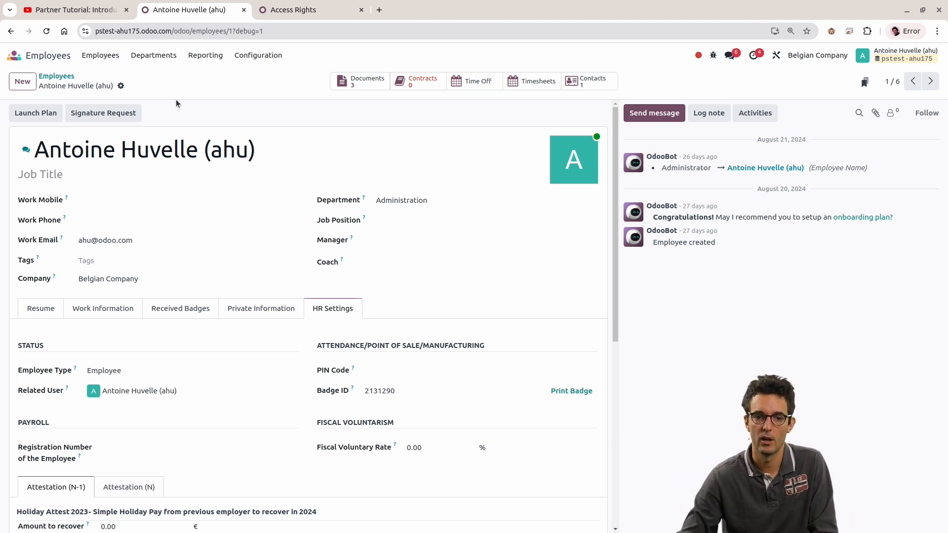
Step: Leave Employees and open the list of users in the Settings app
click(44, 55)
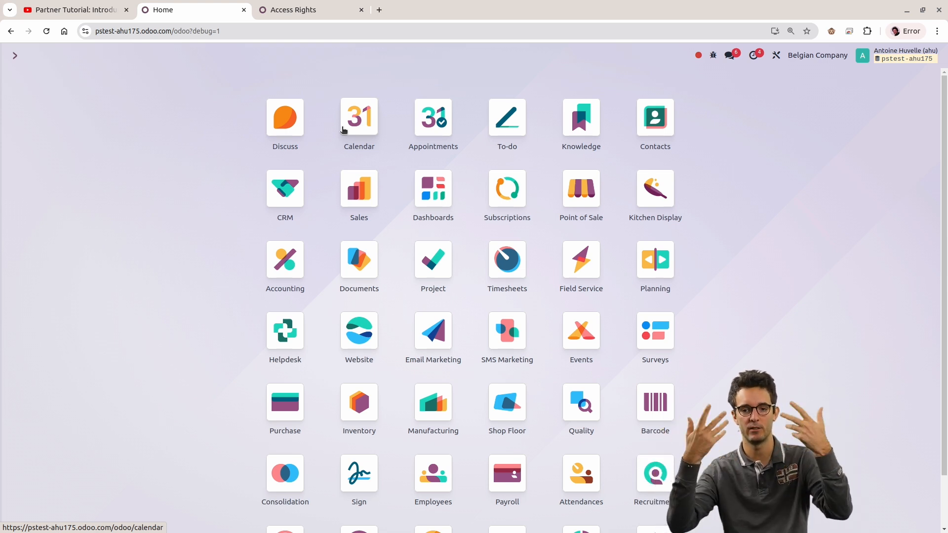
scroll(188, 245, down, 2)
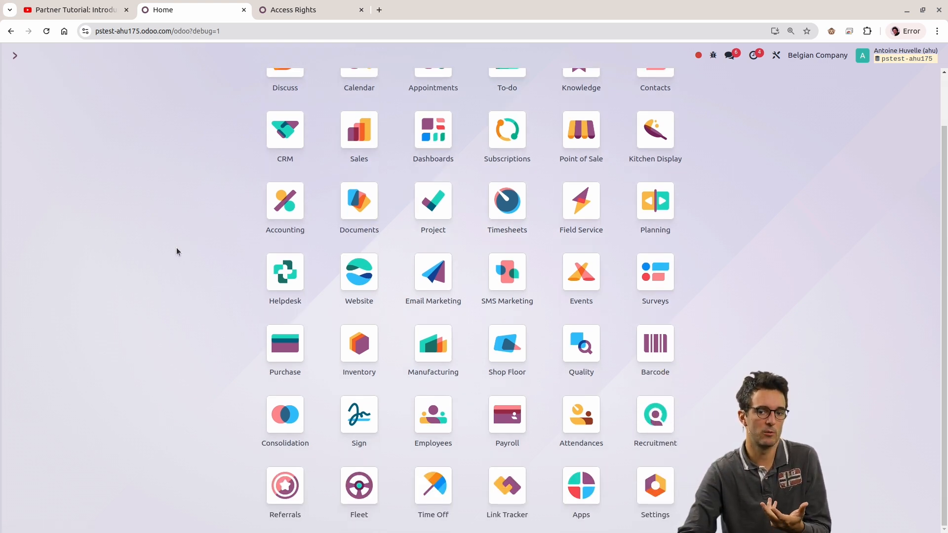
click(650, 499)
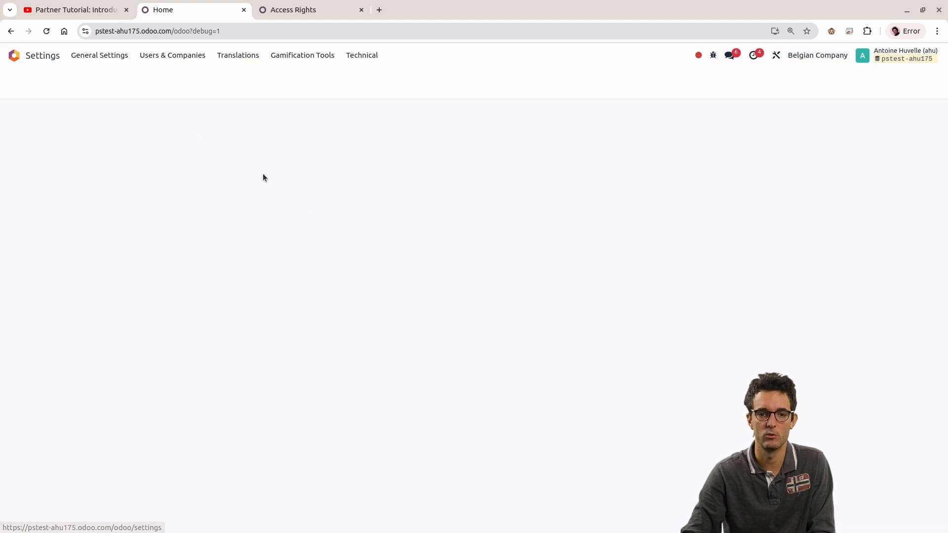
click(172, 55)
click(170, 80)
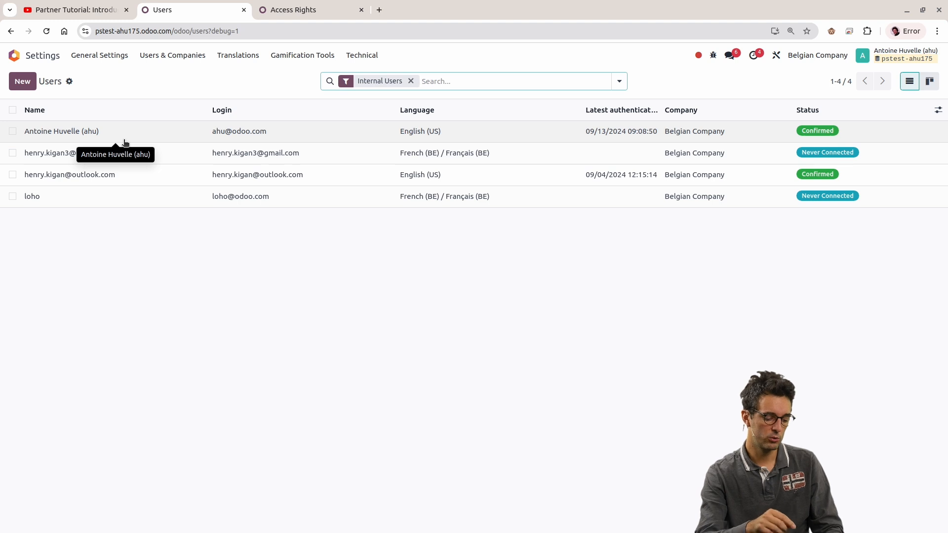
Step: Open odoo.com in a new browser tab and go to the English free trial page at odoo.com/trial
key(ctrl+t)
text(odoo.co)
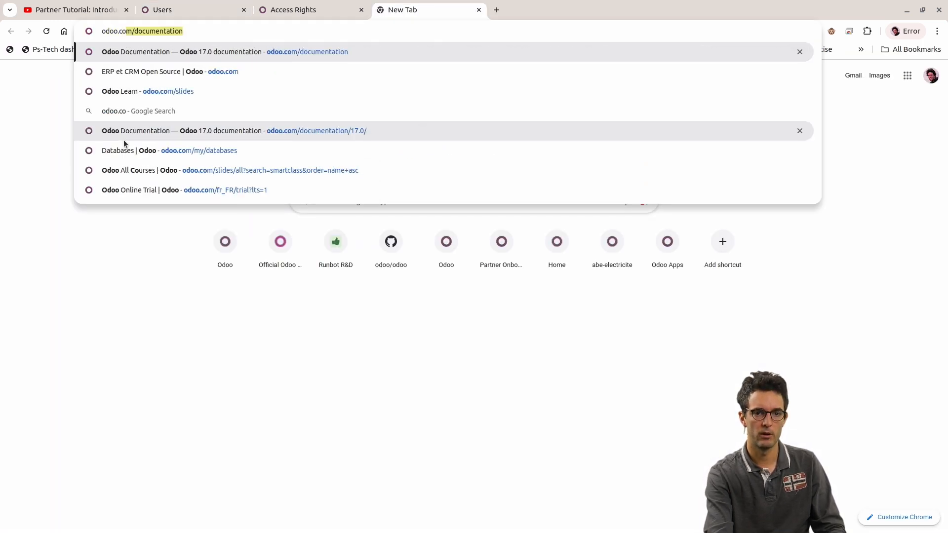
text(m/)
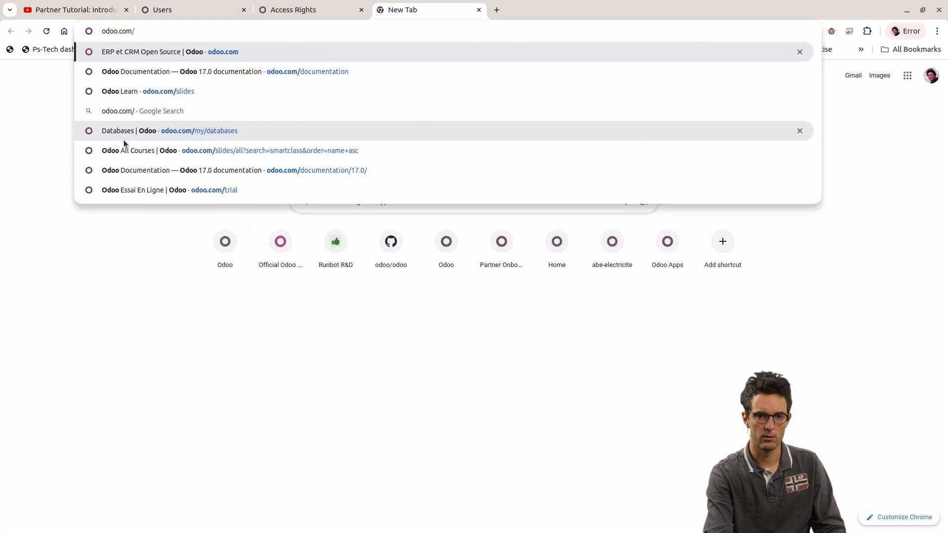
key(Return)
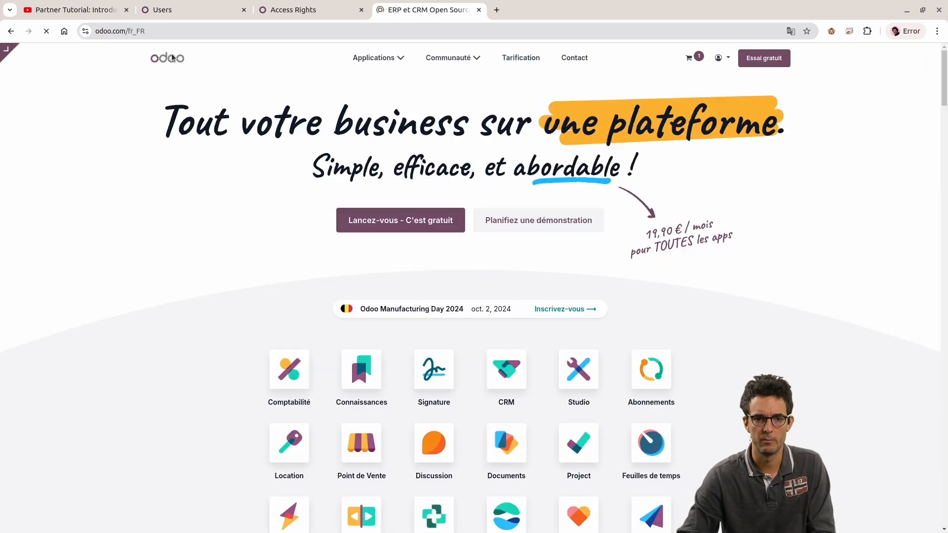
click(135, 28)
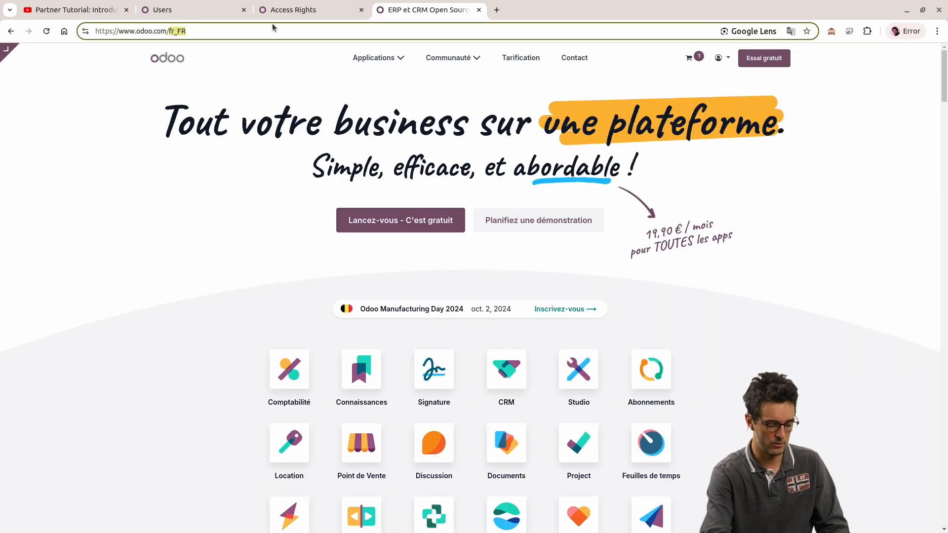
text(en_EN)
key(Return)
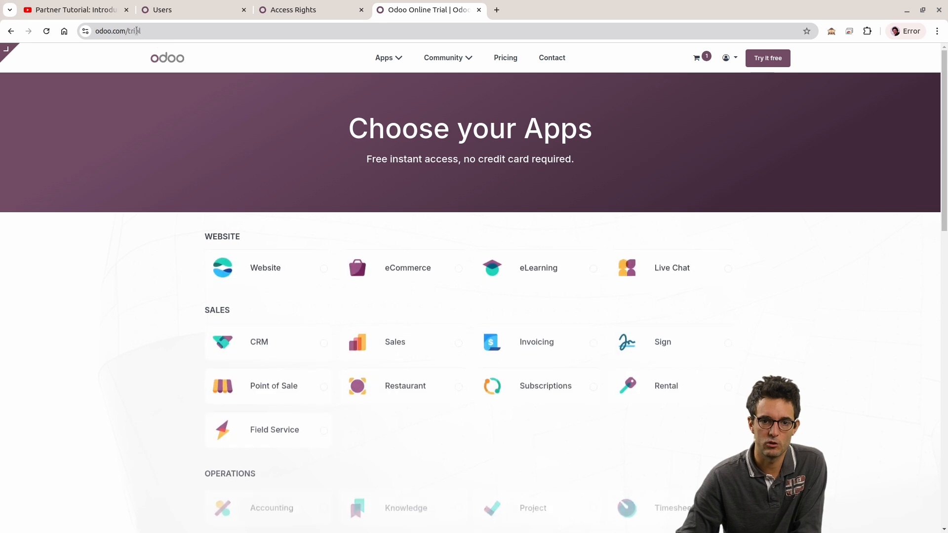
Step: Select the CRM and Sales apps for the free trial, continue to the Get Started form and check its name field
click(269, 340)
click(359, 345)
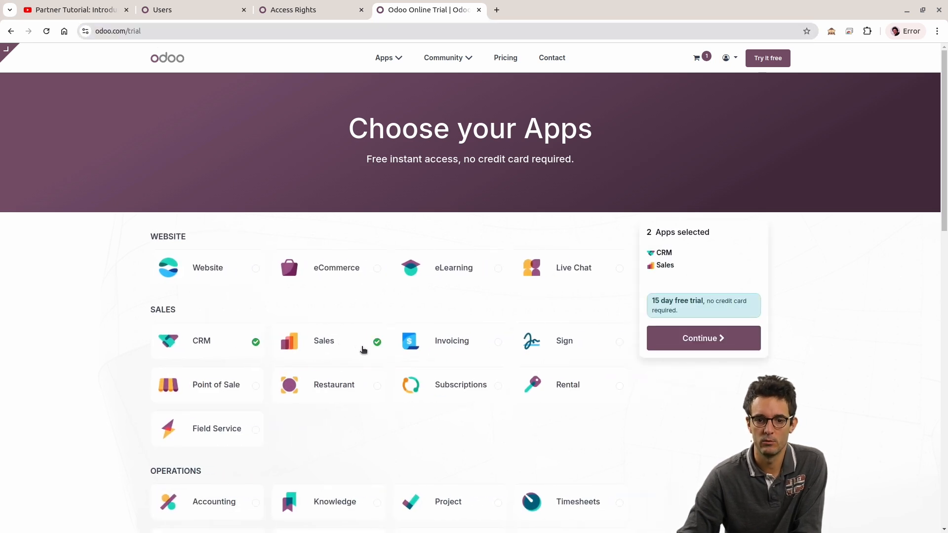
click(662, 340)
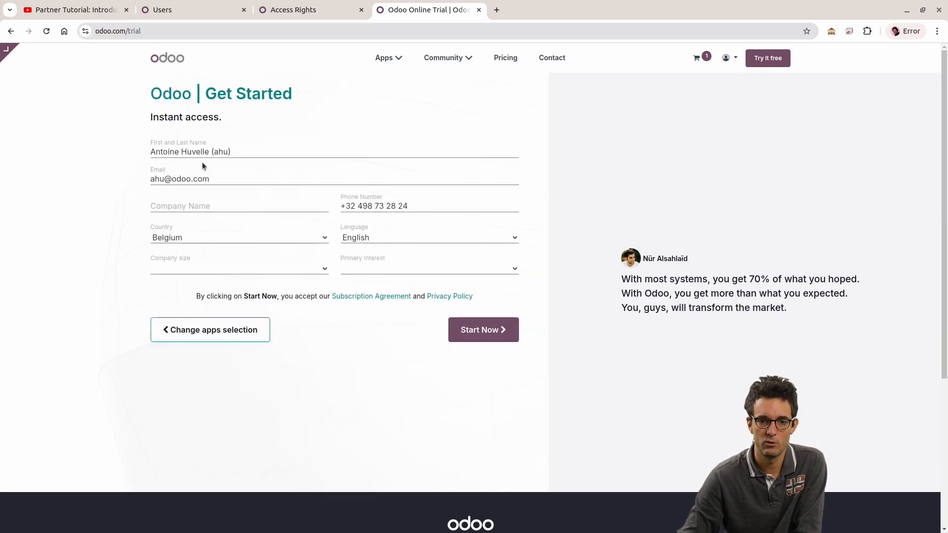
triple_click(226, 148)
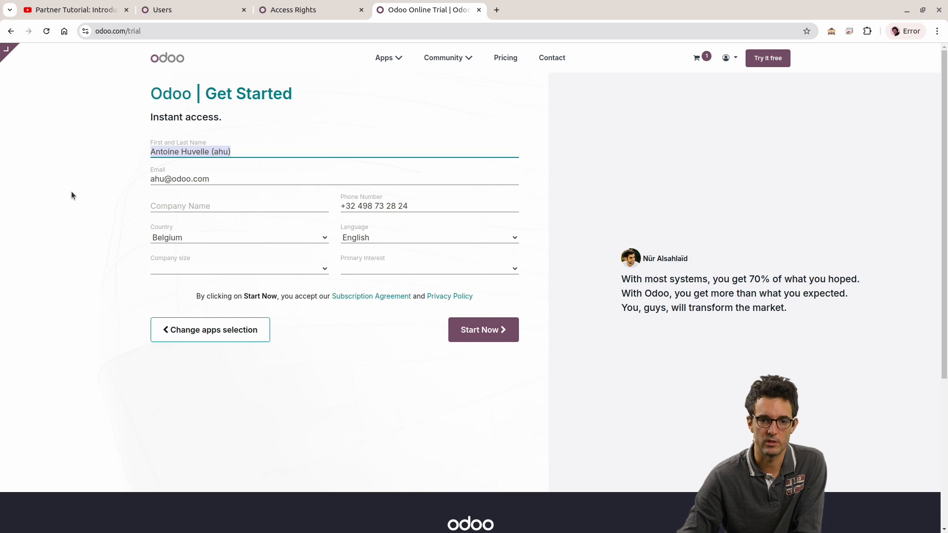
Step: Return to the Users list, open the signed-in user's own record and examine its User Type section
click(206, 7)
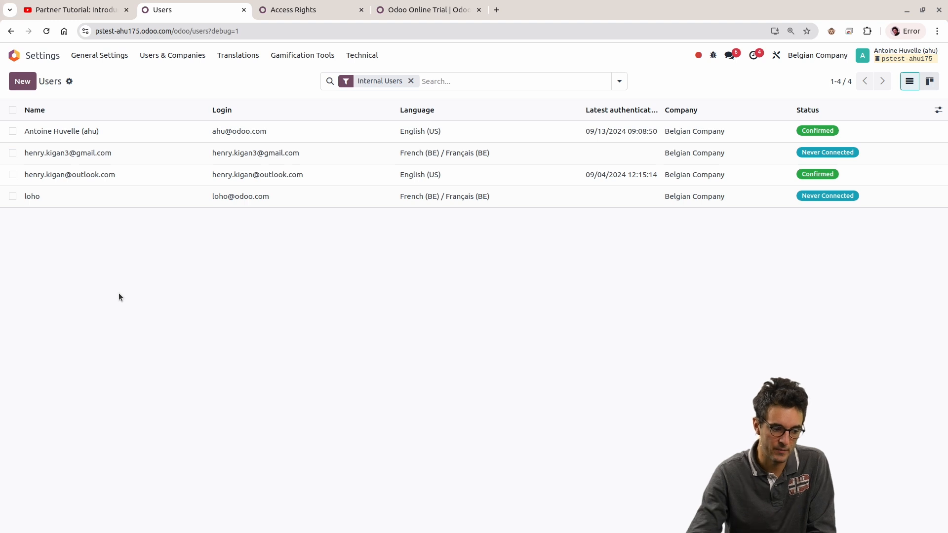
click(200, 129)
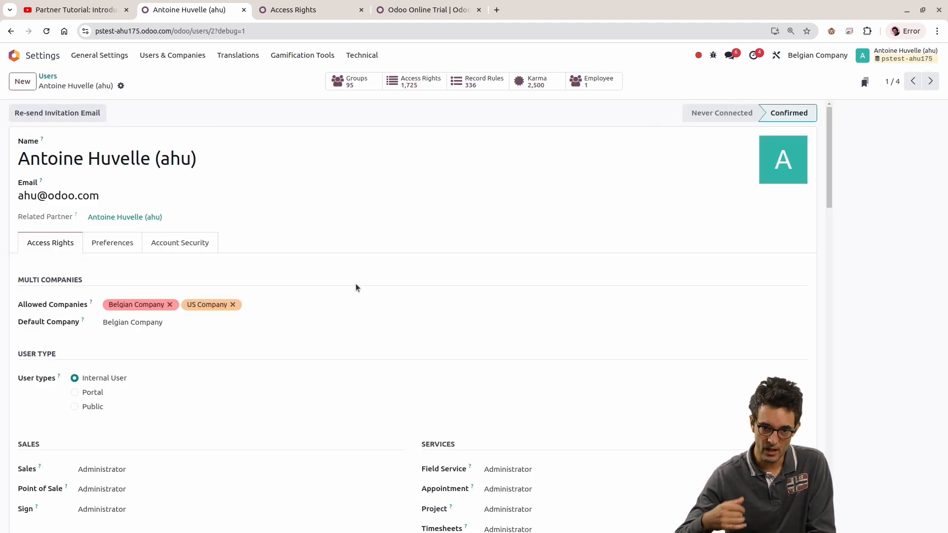
drag(19, 353, 117, 410)
click(285, 350)
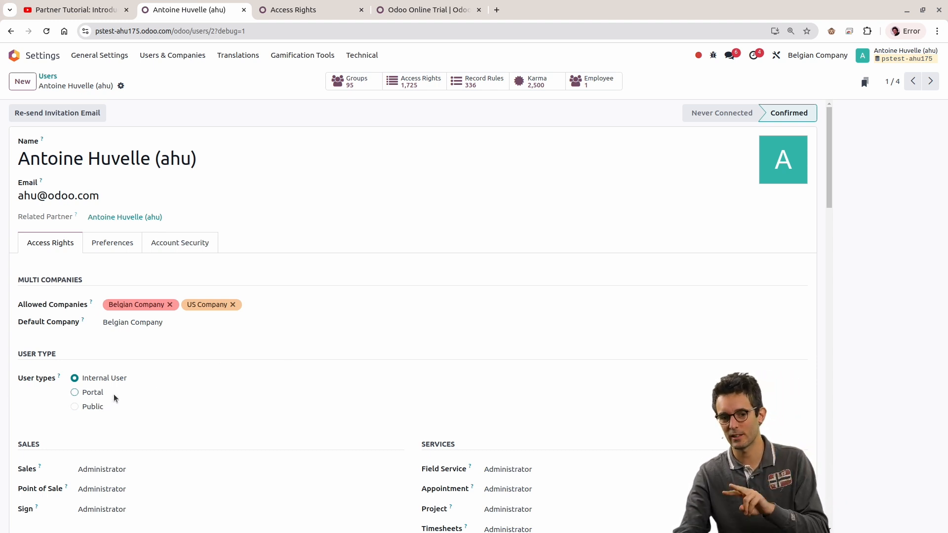
Step: Try the Portal user type on the signed-in user's record and set it back to Internal User
drag(115, 395, 56, 396)
click(82, 435)
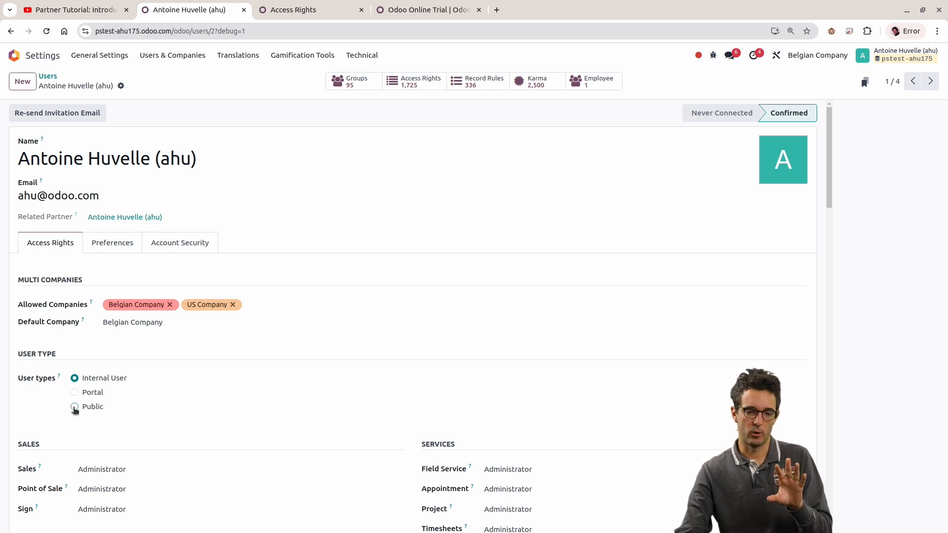
click(74, 393)
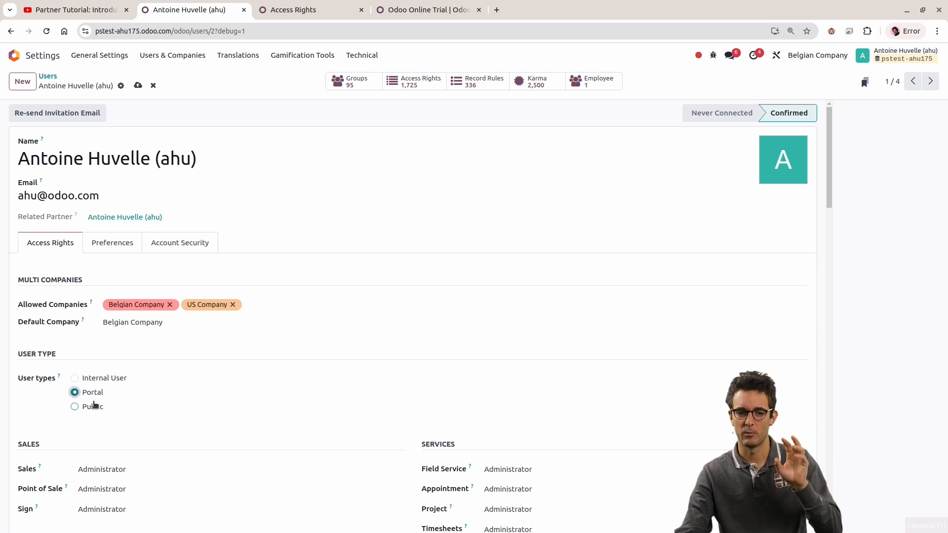
click(74, 379)
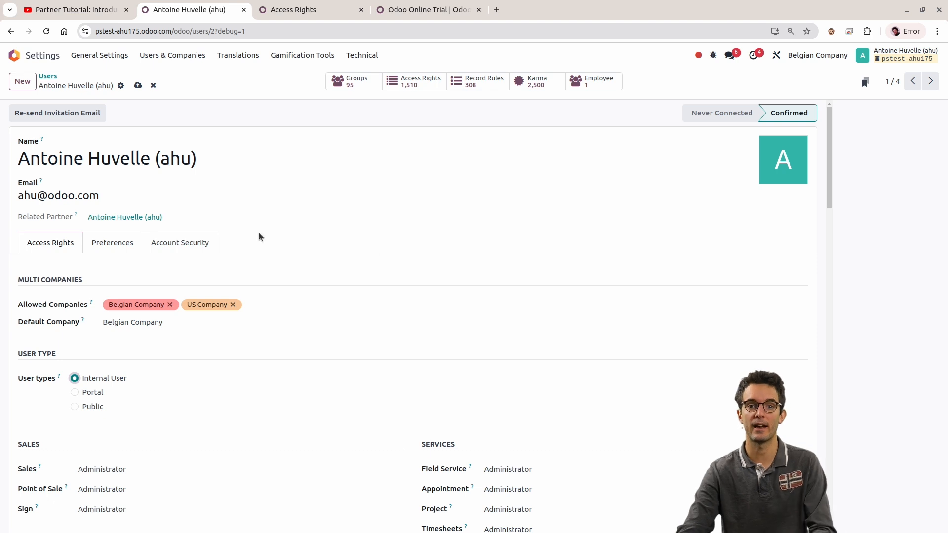
Step: Leave the Access Rights list, open the database's public website without the /odoo?debug=1 path and go to its Events page
click(314, 7)
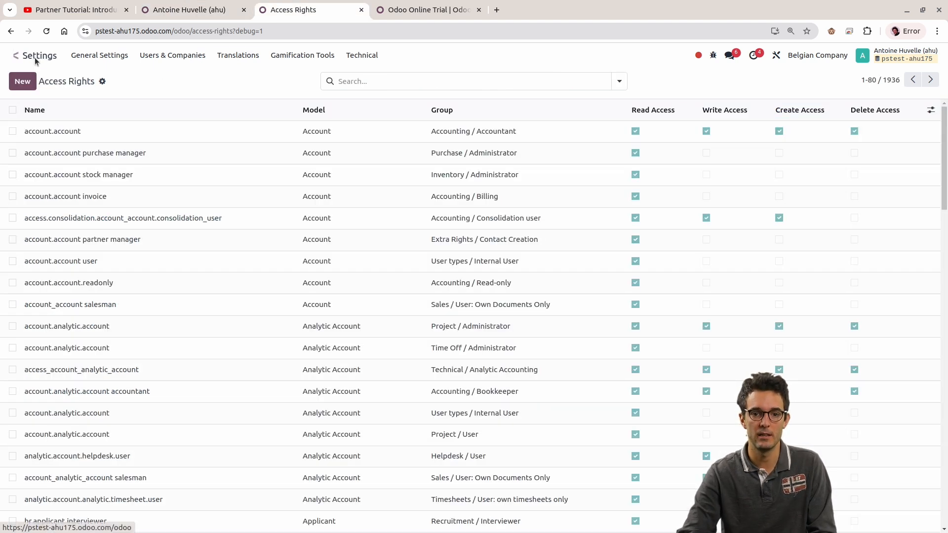
click(14, 55)
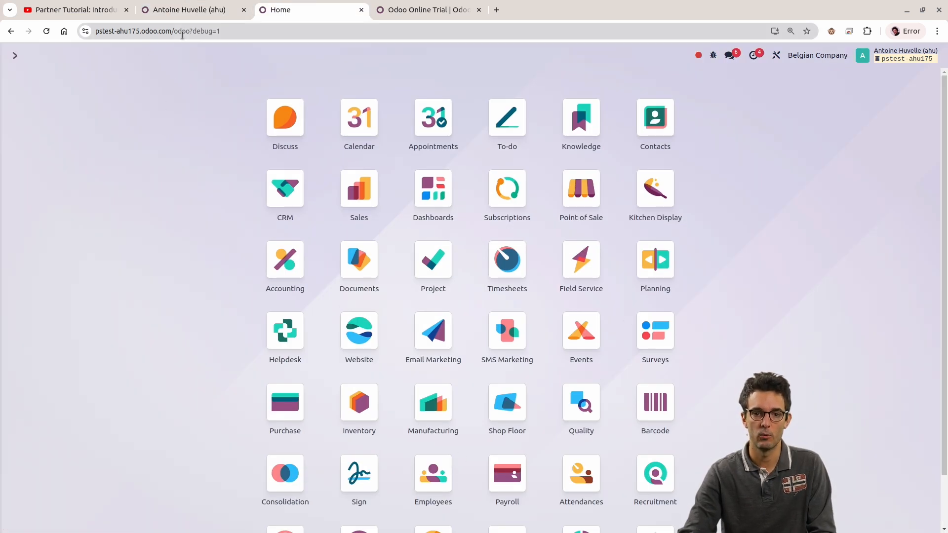
click(150, 30)
drag(196, 31, 324, 34)
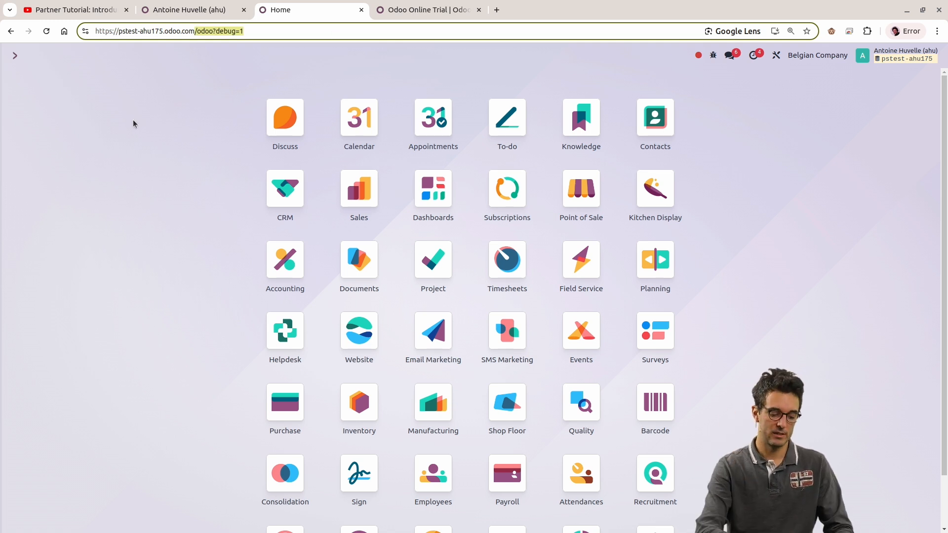
key(BackSpace)
key(Return)
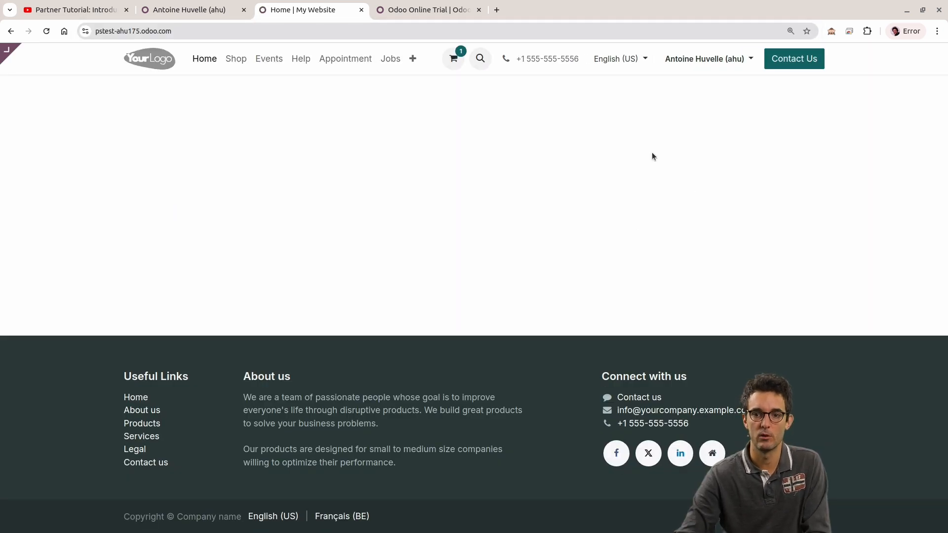
click(267, 58)
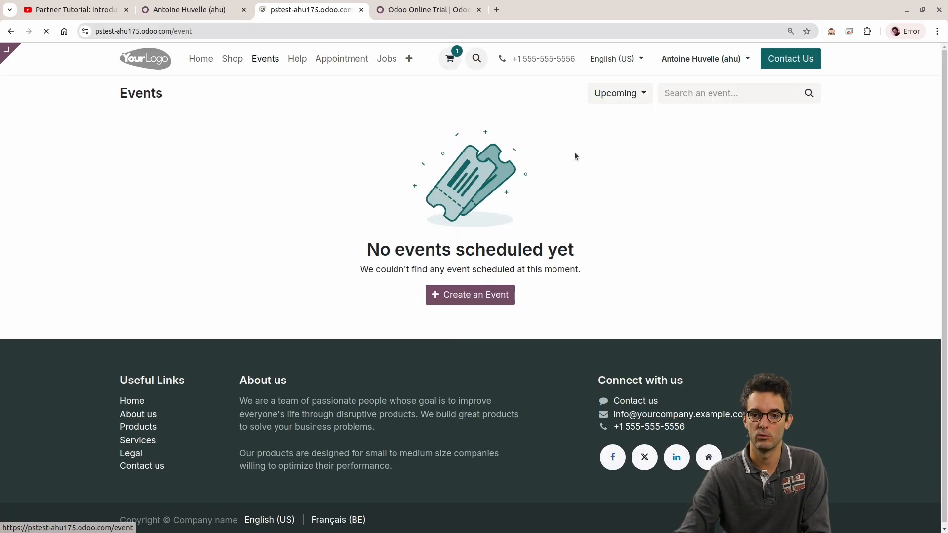
Step: Compare the account menu options on the website's Events page with those on the odoo.com trial page
click(717, 56)
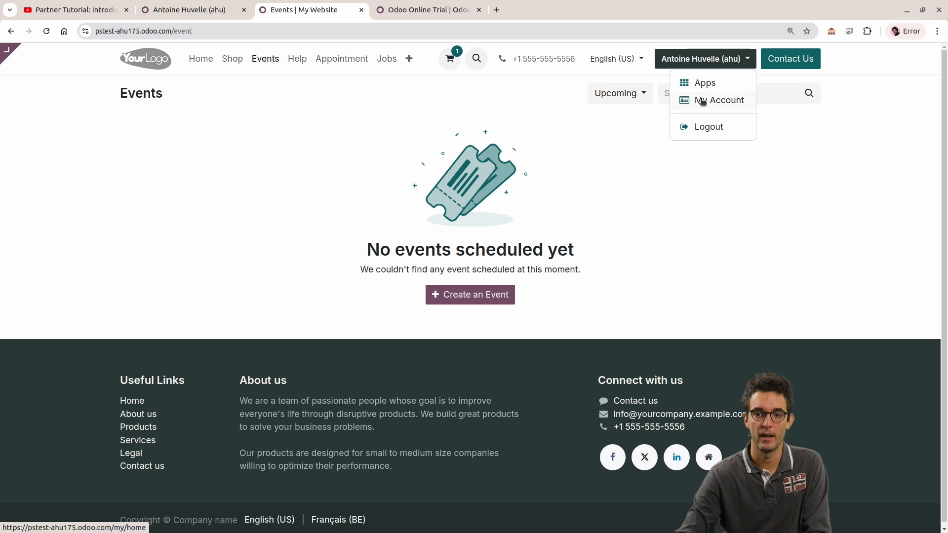
click(673, 60)
click(673, 60)
click(673, 59)
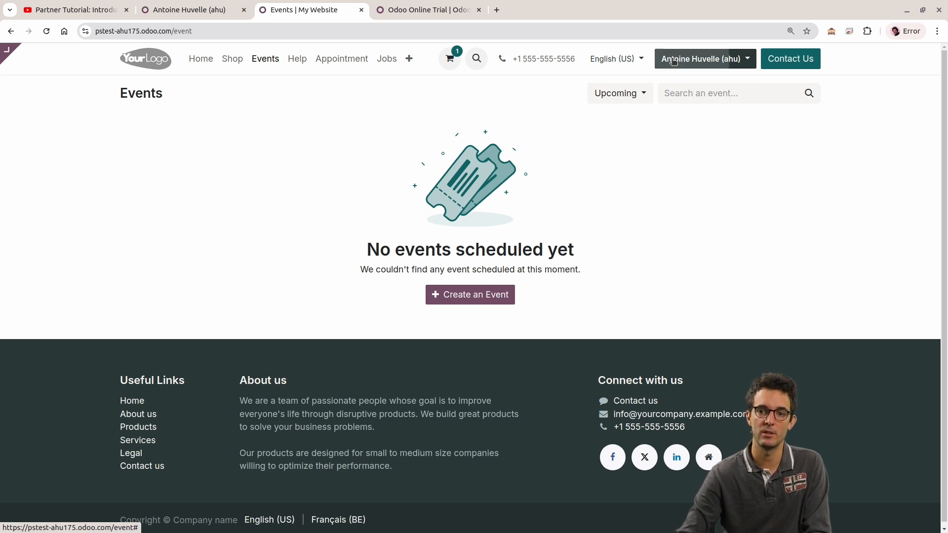
click(673, 60)
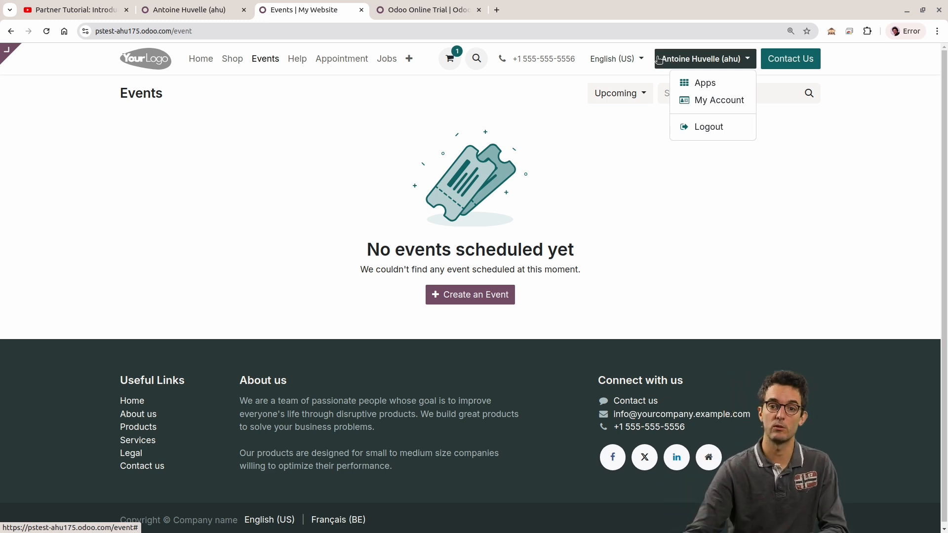
click(429, 10)
click(730, 63)
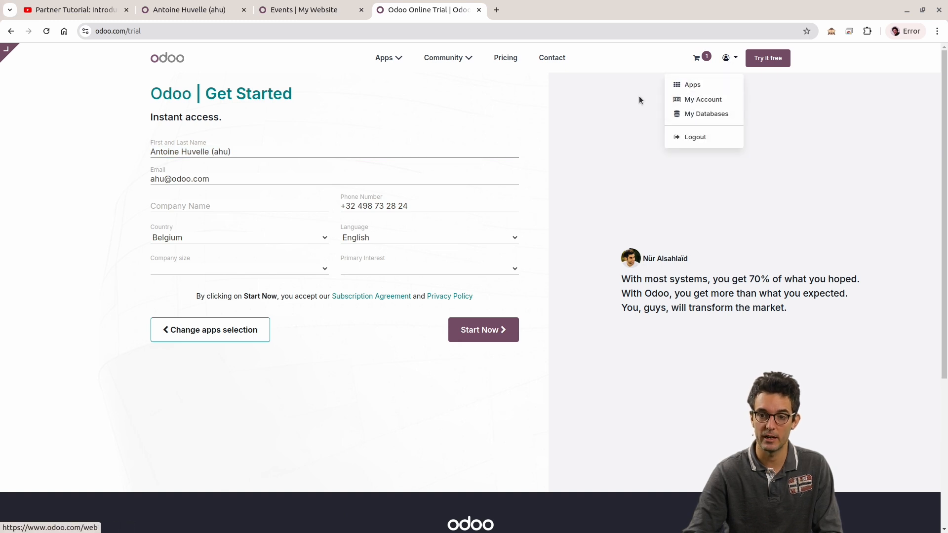
click(282, 8)
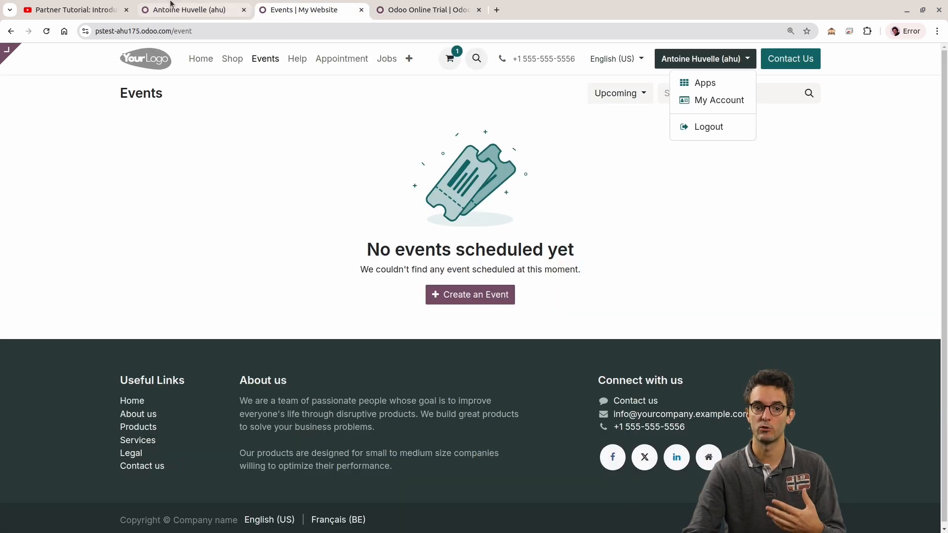
Step: Return from the user record to the Users list, remove the Internal Users filter and view the available filters
click(172, 4)
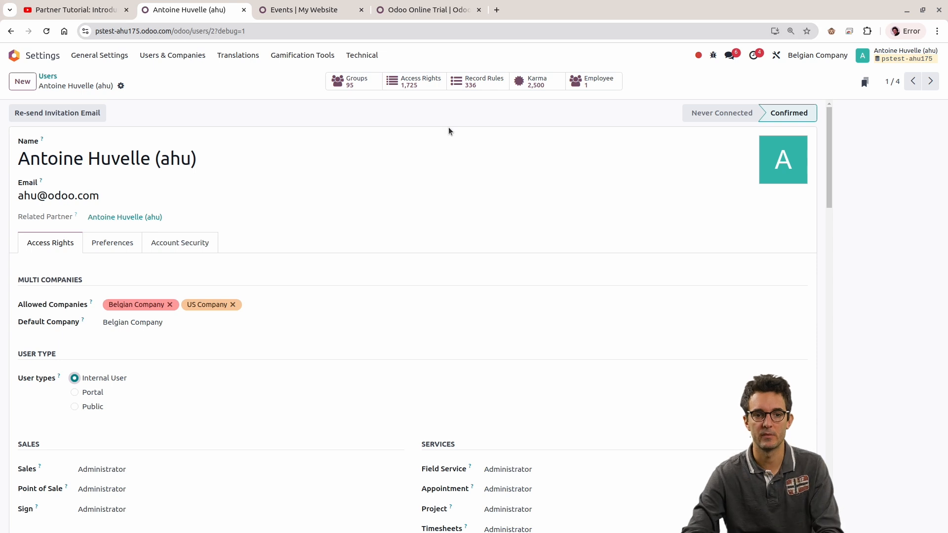
click(47, 77)
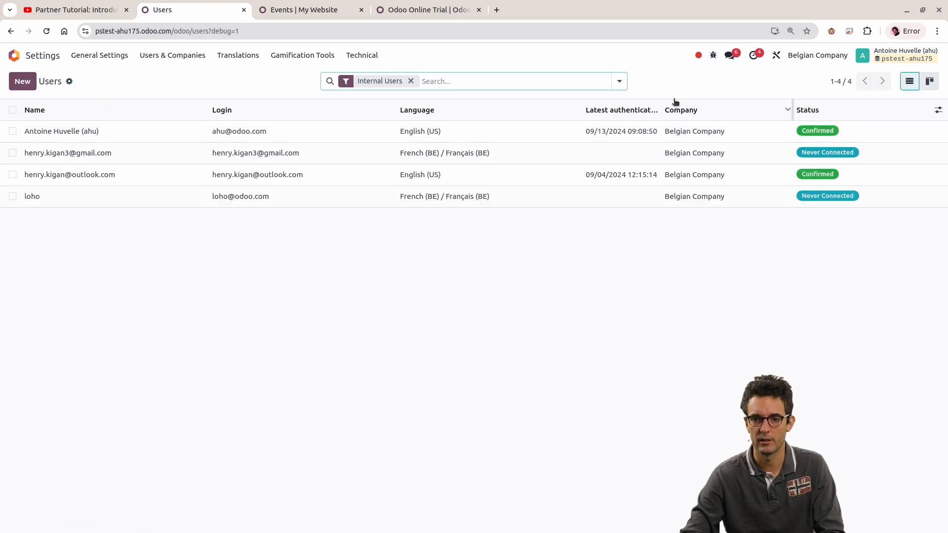
click(410, 81)
click(618, 83)
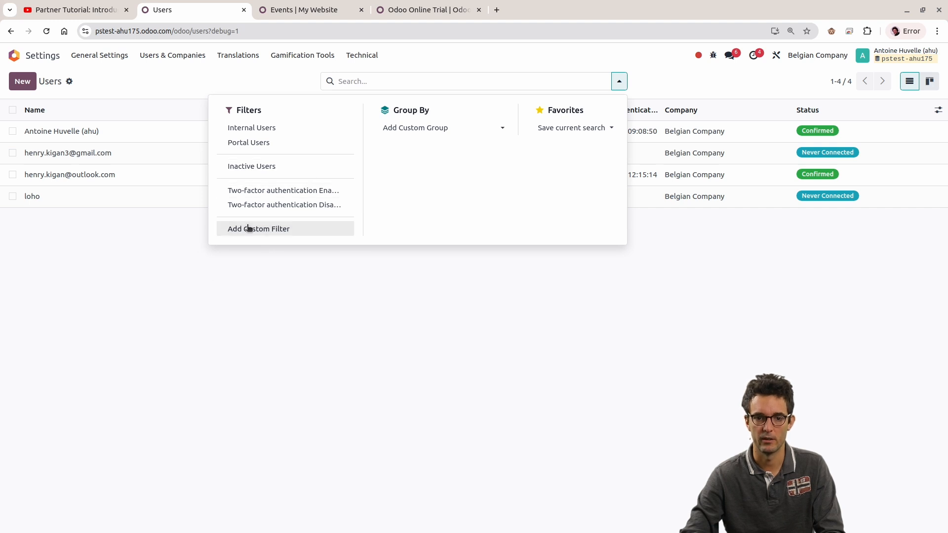
click(114, 252)
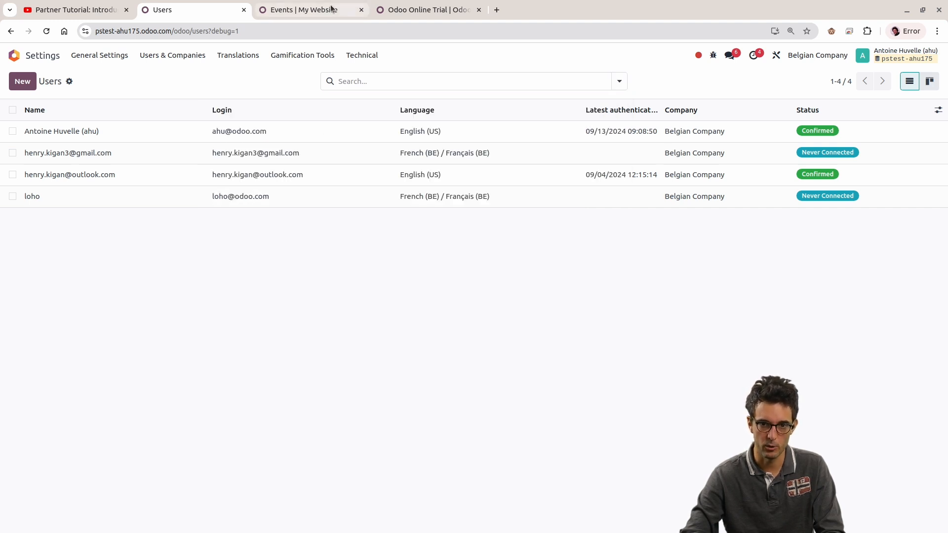
Step: Reopen the Users list with its default filter and open the signed-in user's own record
click(331, 7)
click(213, 10)
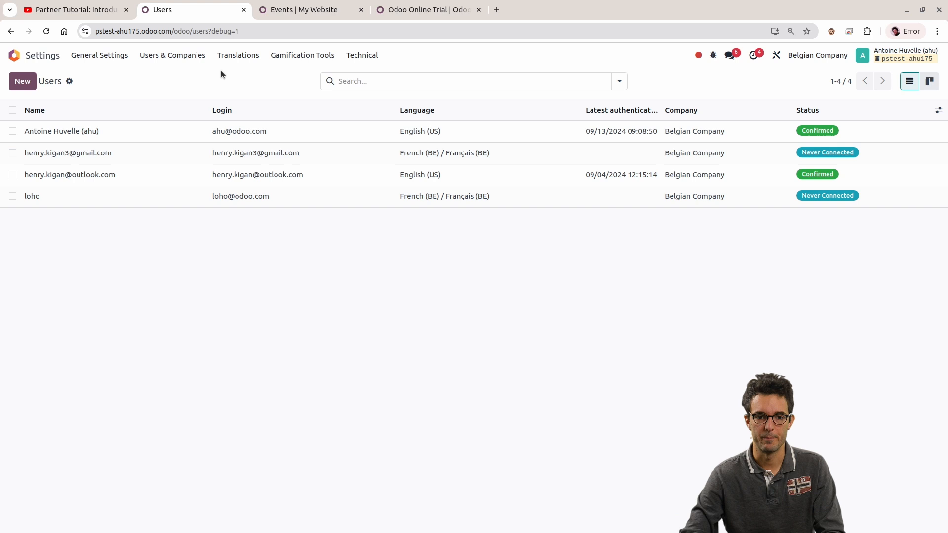
click(159, 56)
click(164, 73)
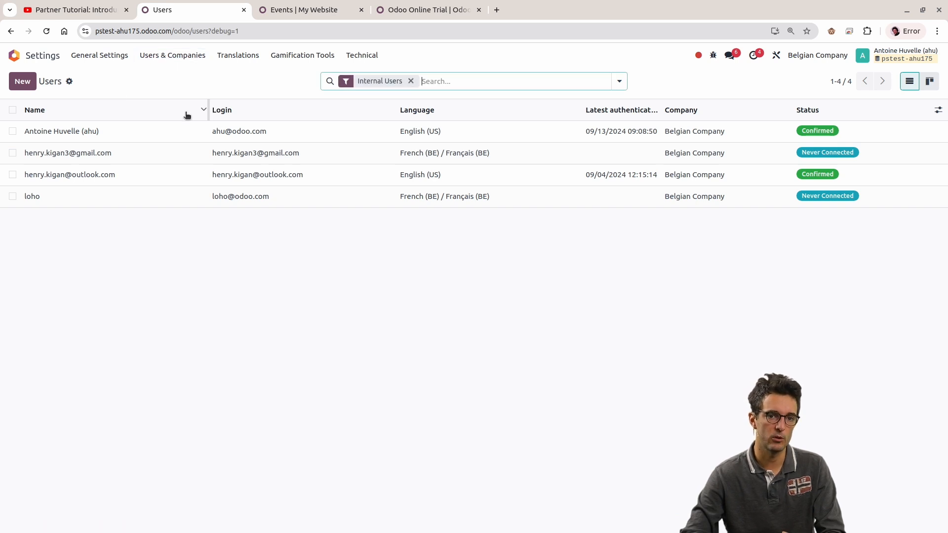
click(173, 131)
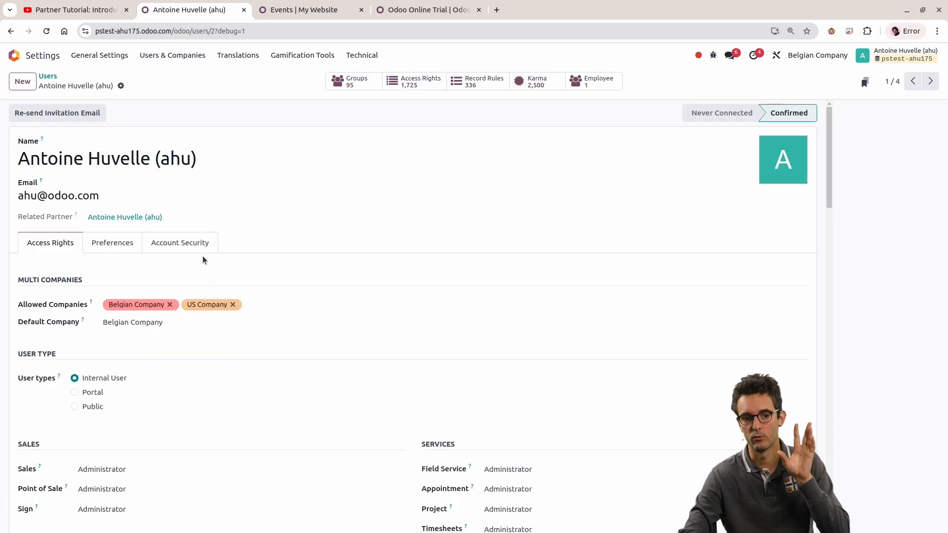
Step: Examine the User Types options and the Sales access rights section on the signed-in user's record
scroll(199, 252, down, 1)
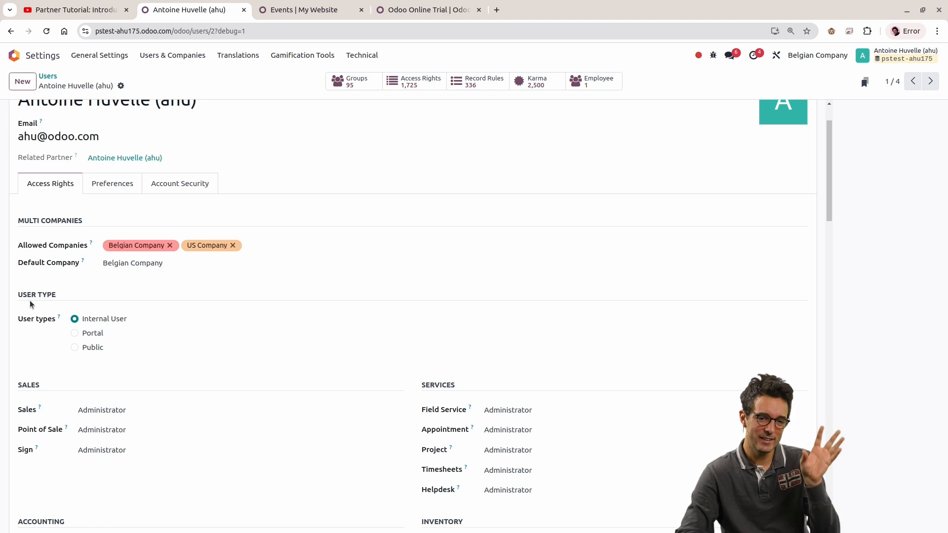
drag(26, 296, 132, 359)
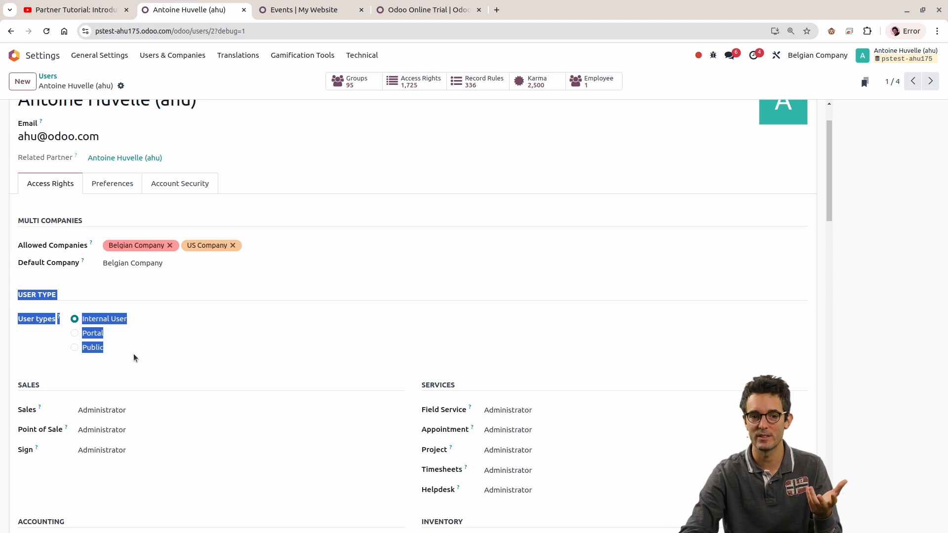
drag(10, 320, 162, 349)
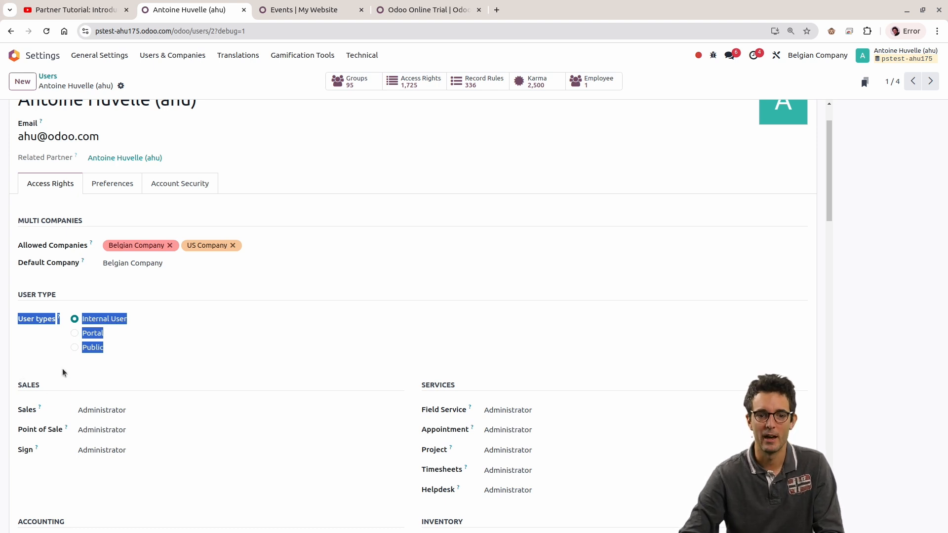
click(27, 292)
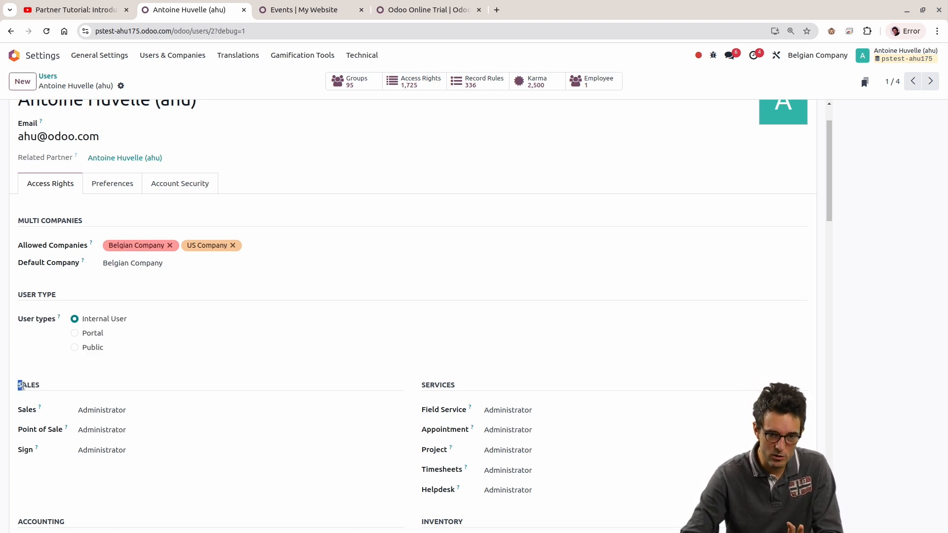
drag(18, 386, 477, 454)
click(67, 488)
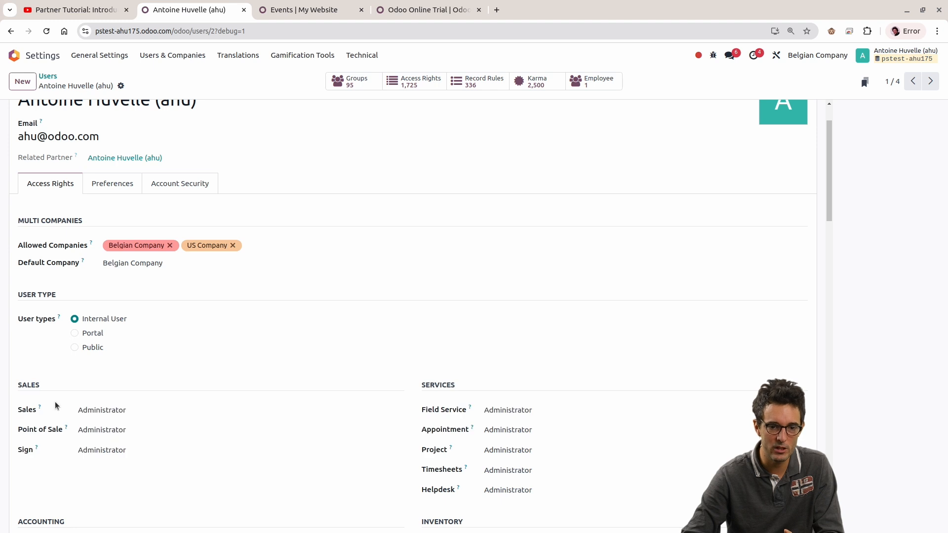
drag(22, 385, 41, 386)
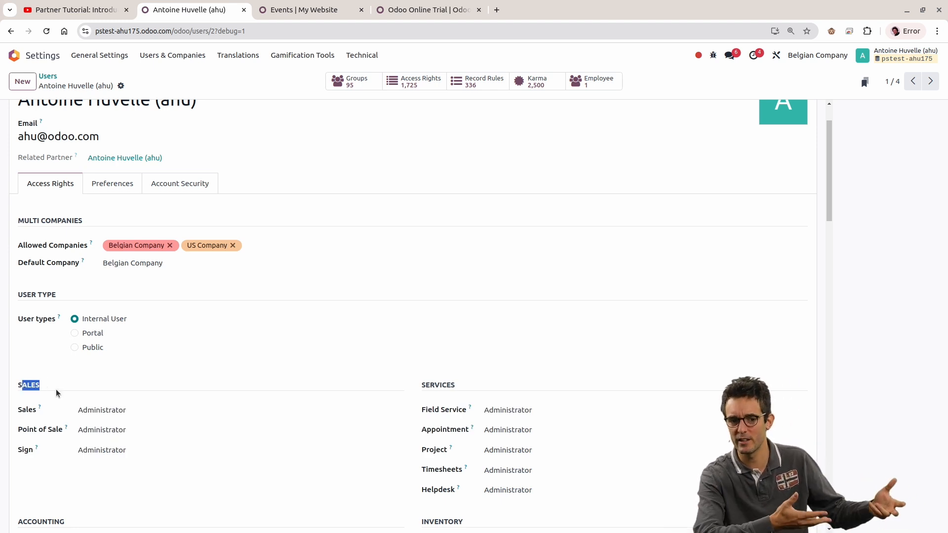
click(16, 418)
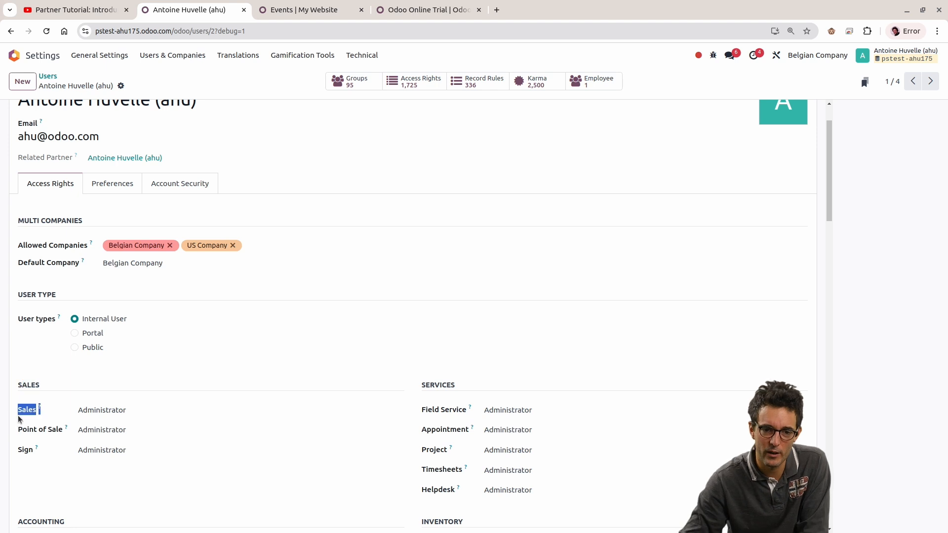
Step: View the access levels offered for Sales and Field Service, and review the access rights of the remaining apps on the user record
click(105, 411)
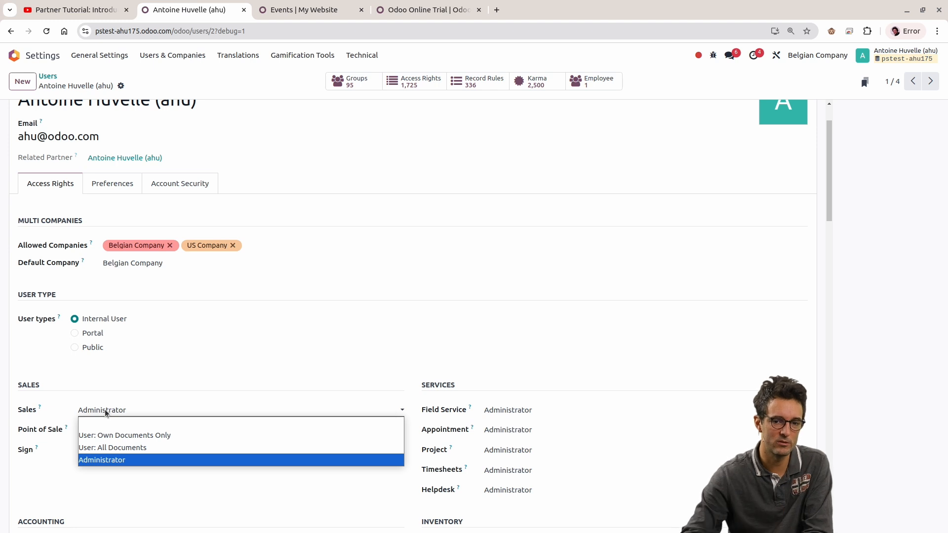
click(105, 411)
click(507, 412)
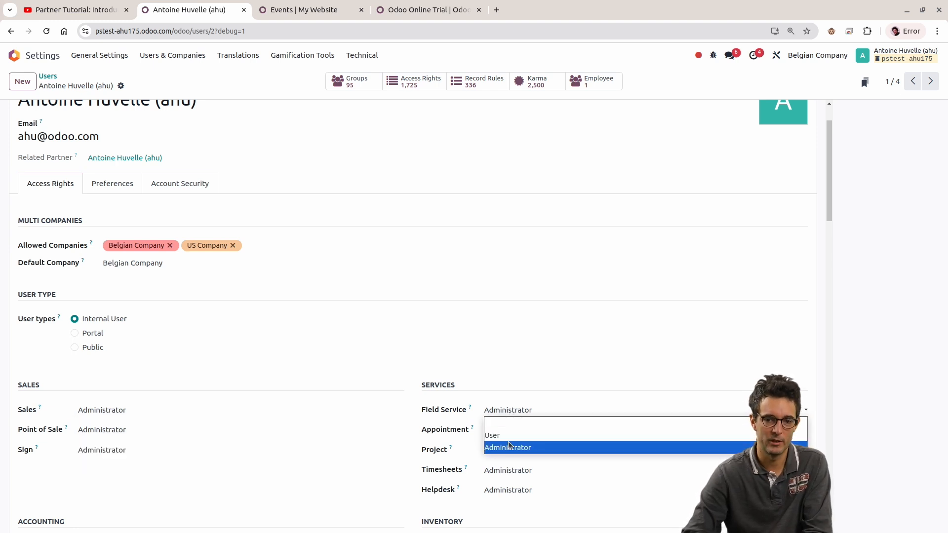
scroll(268, 485, down, 3)
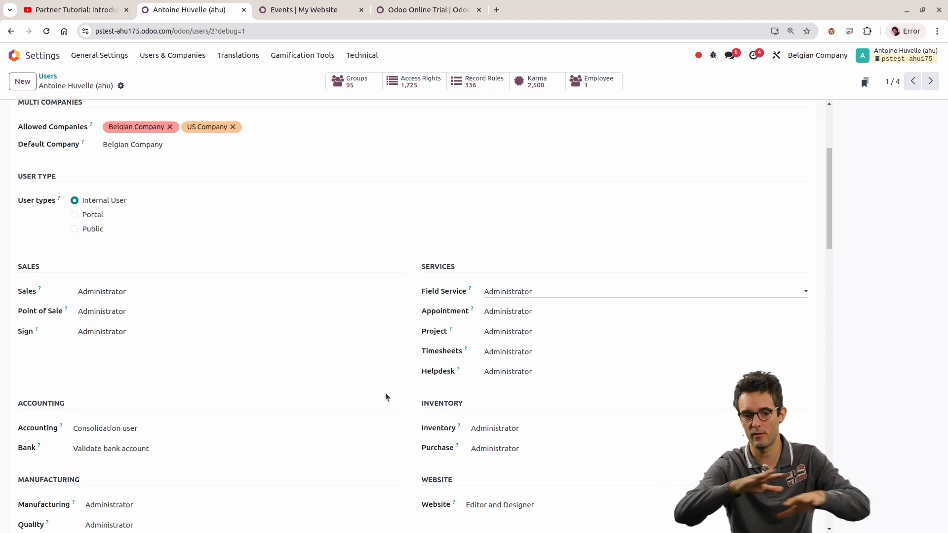
scroll(299, 319, down, 6)
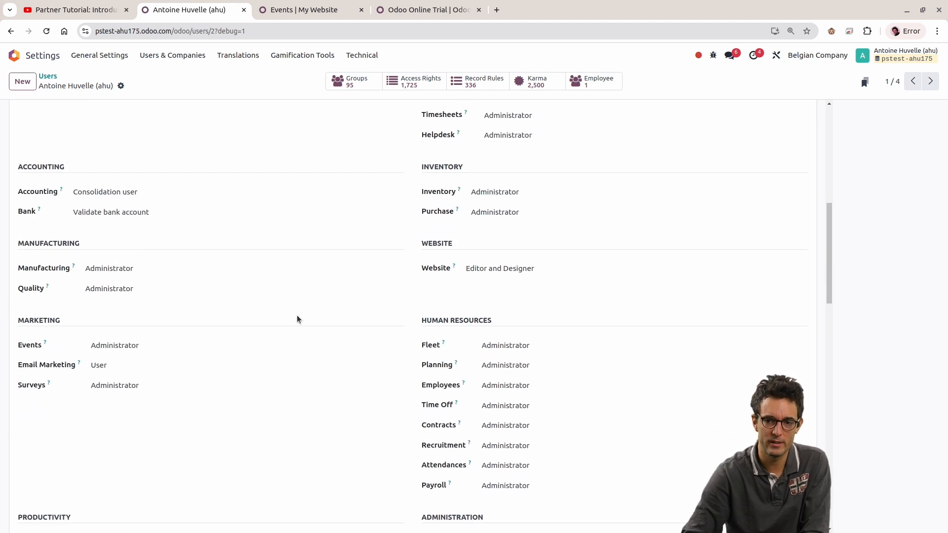
scroll(302, 308, up, 6)
scroll(368, 280, down, 2)
scroll(366, 281, down, 6)
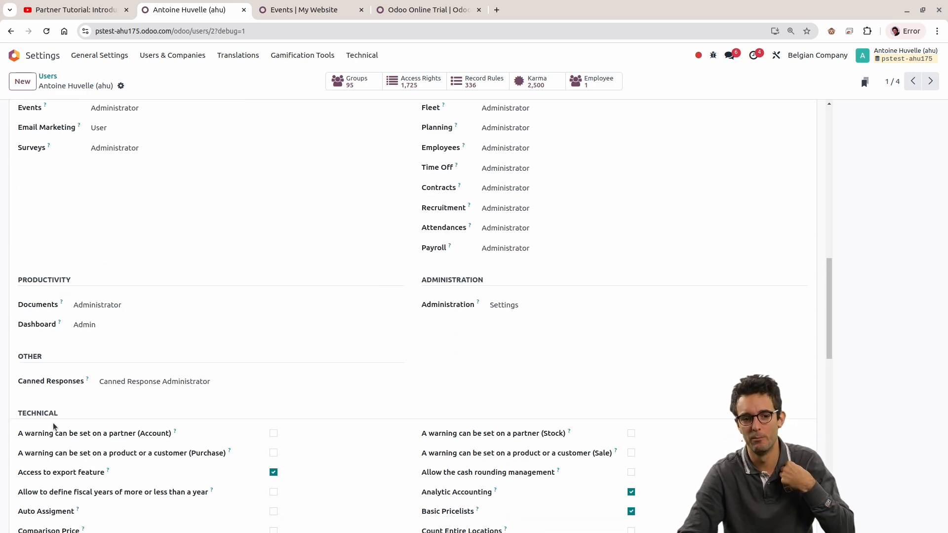
Step: Examine the Technical section and its full list of checkbox options on the user record
drag(23, 412, 141, 393)
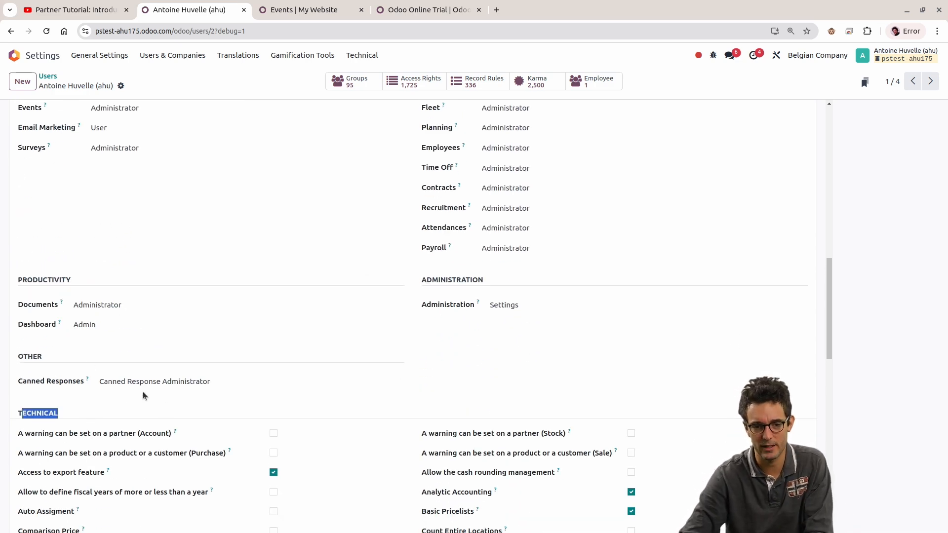
scroll(143, 392, down, 2)
scroll(408, 432, up, 4)
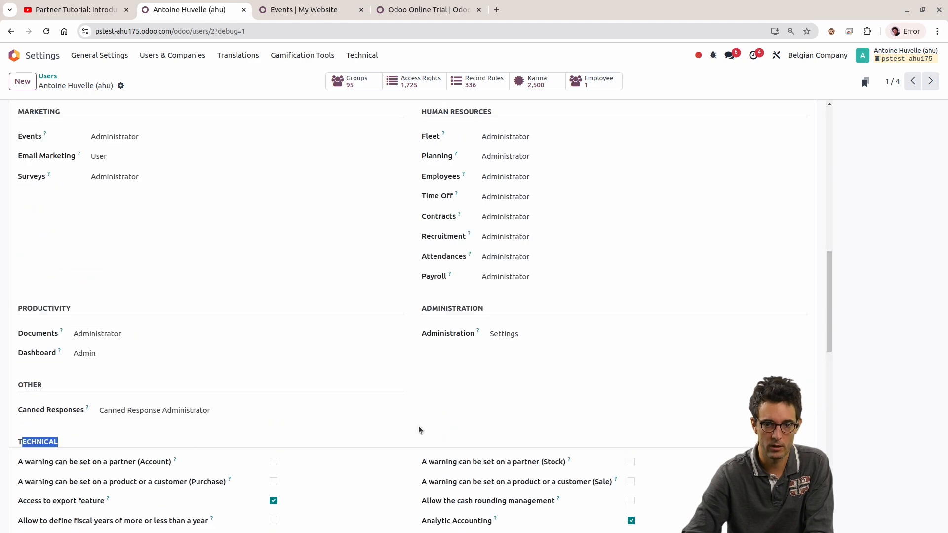
scroll(256, 317, down, 2)
scroll(246, 329, down, 7)
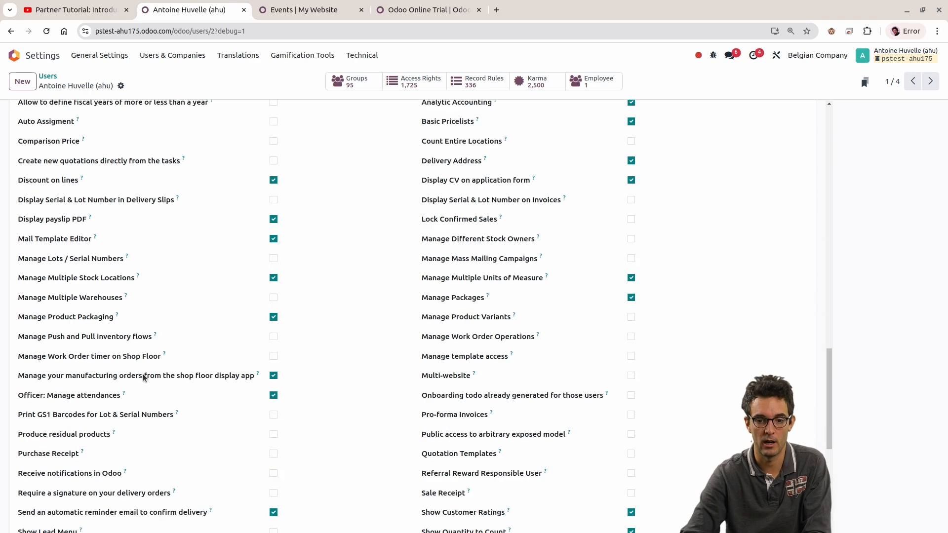
scroll(164, 349, up, 2)
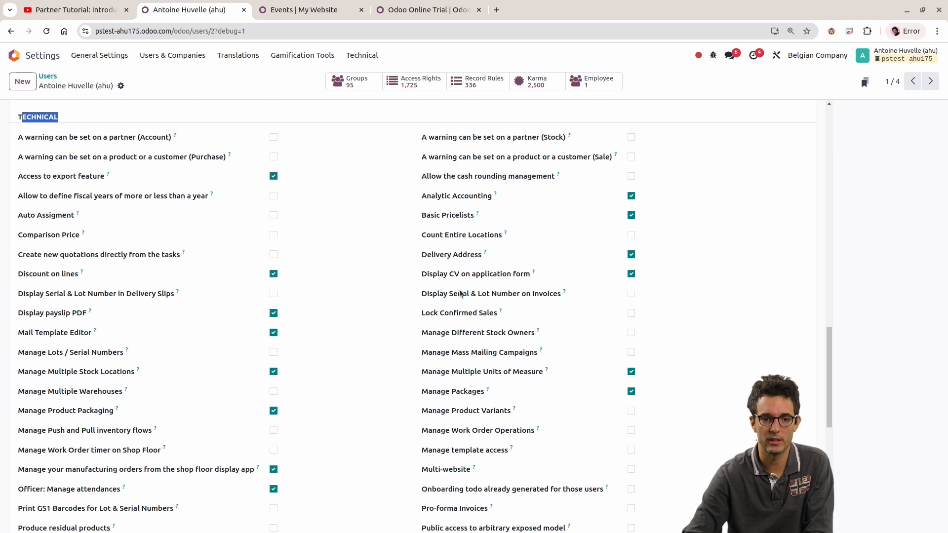
scroll(300, 305, down, 5)
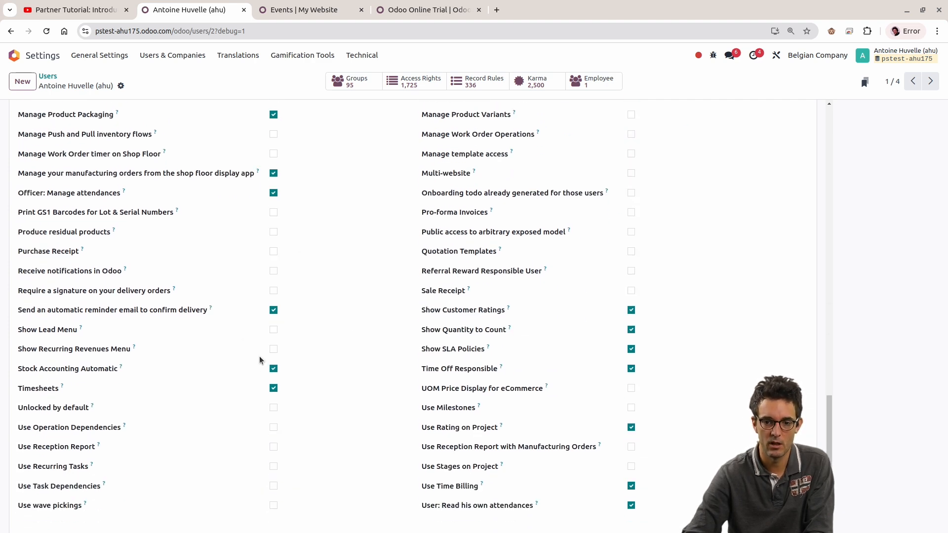
scroll(259, 356, down, 2)
scroll(258, 366, up, 10)
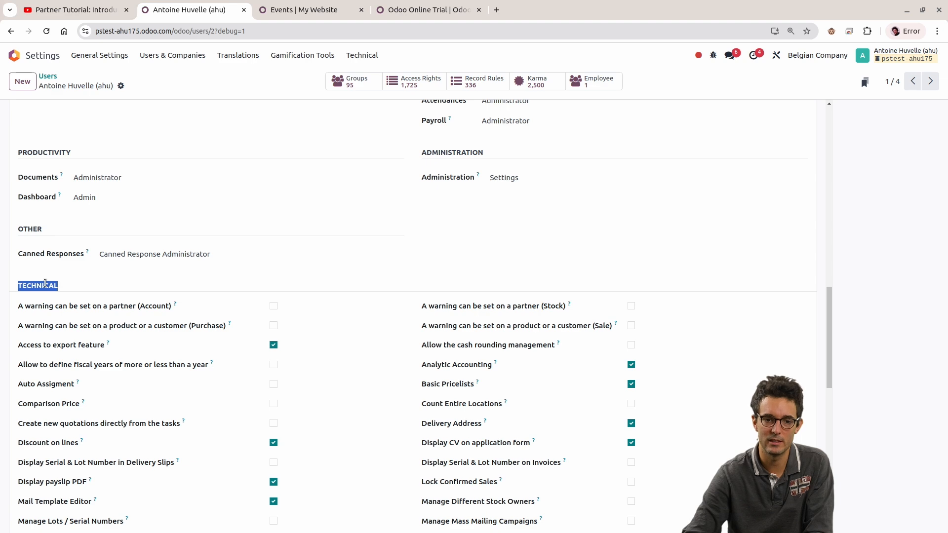
Step: Compare the per-app access rights, from Sales to Administration, with the options in the Technical section
scroll(234, 301, up, 5)
scroll(235, 301, up, 5)
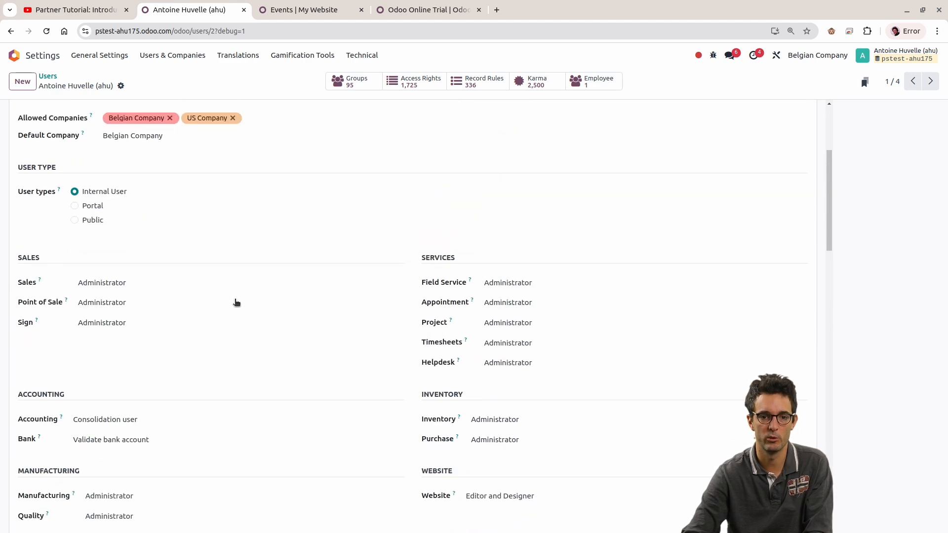
scroll(237, 305, down, 5)
scroll(239, 305, down, 6)
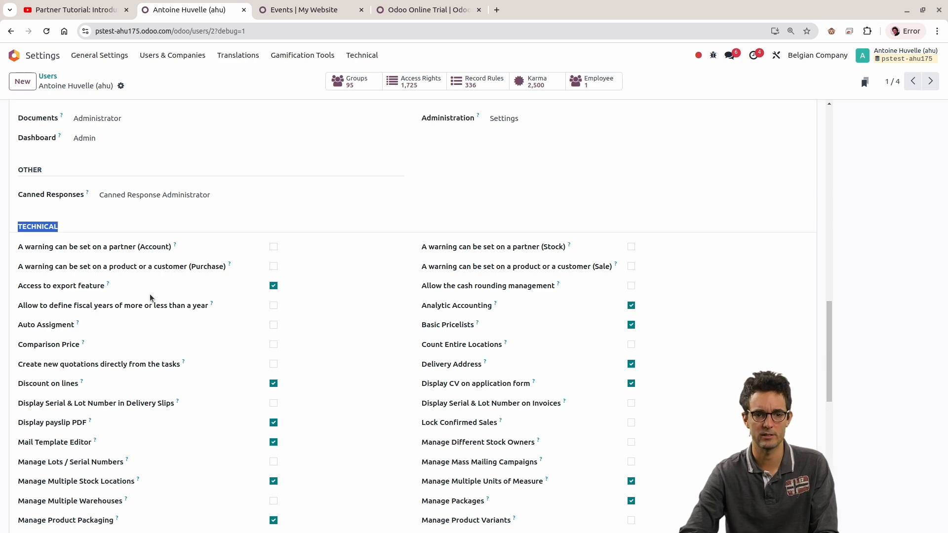
scroll(149, 294, up, 5)
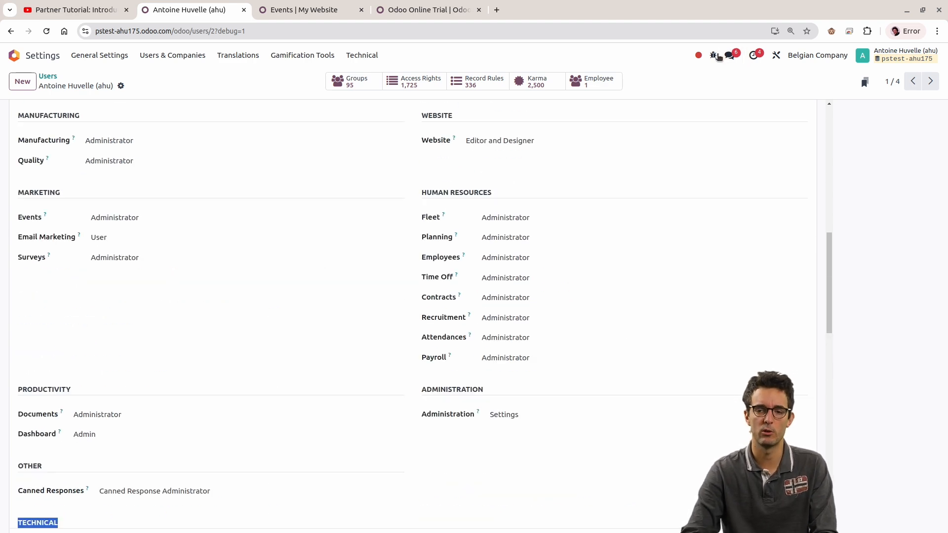
Step: Review the User Type section, the user's name and the app access rights in the upper part of the record
scroll(209, 194, up, 9)
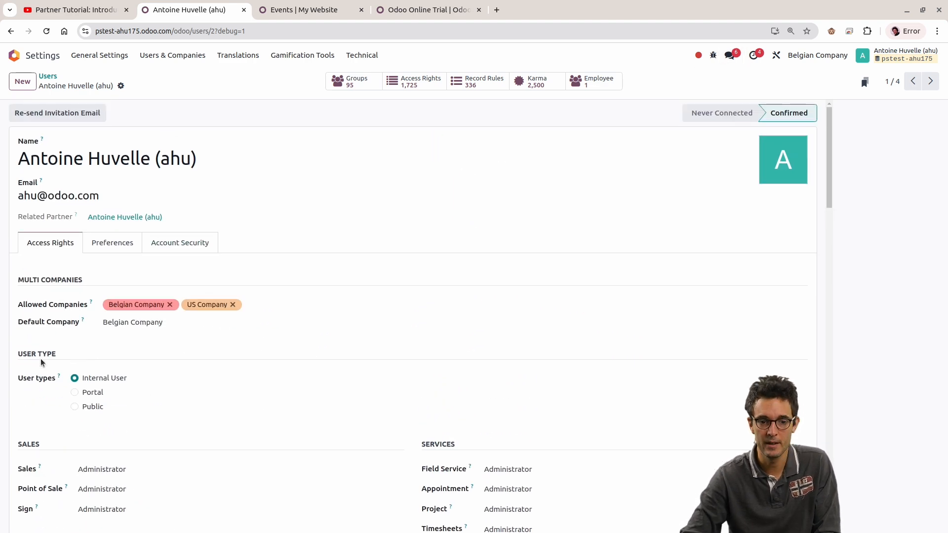
drag(11, 352, 87, 368)
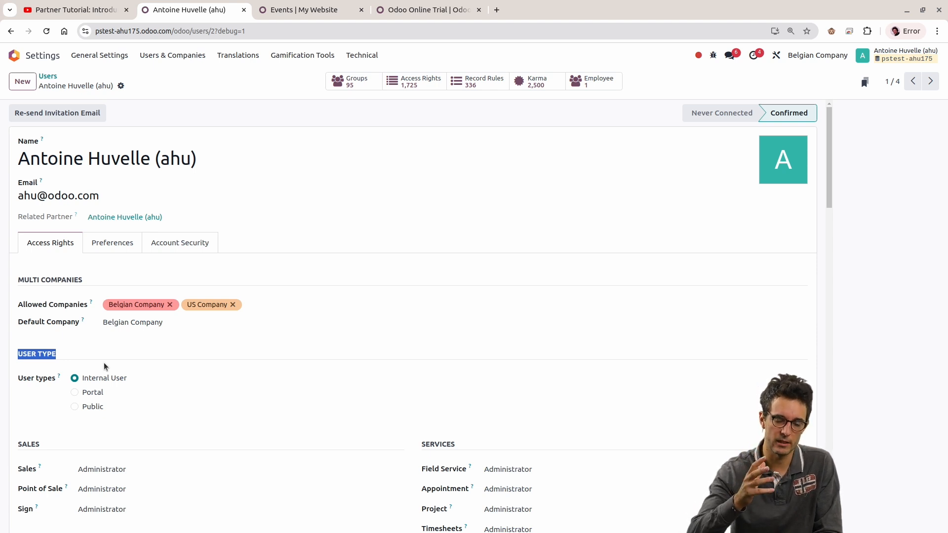
scroll(260, 333, down, 2)
scroll(262, 333, up, 2)
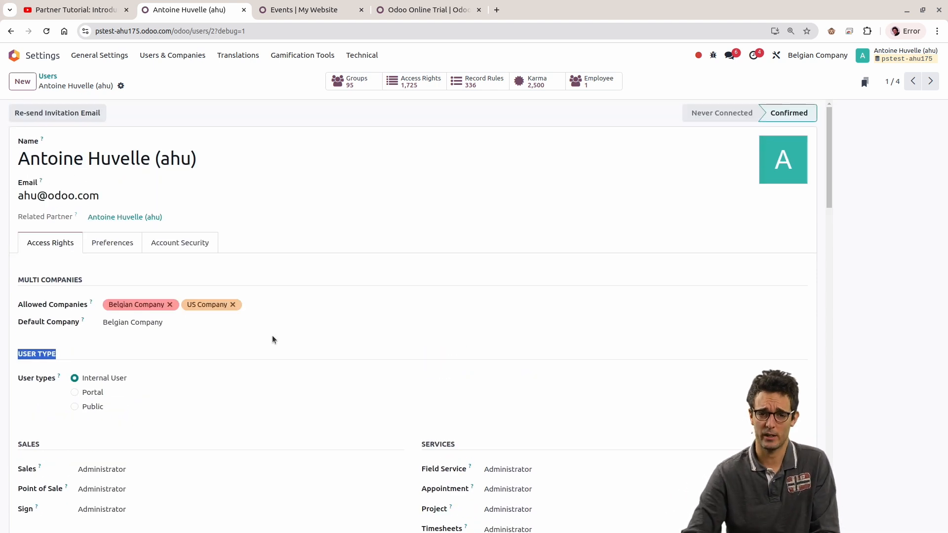
double_click(119, 159)
scroll(271, 353, down, 4)
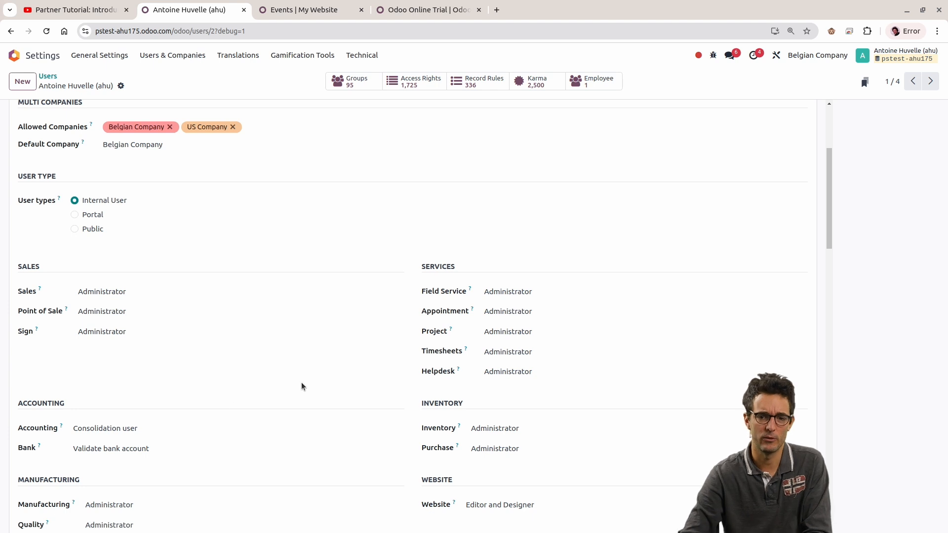
scroll(299, 380, down, 1)
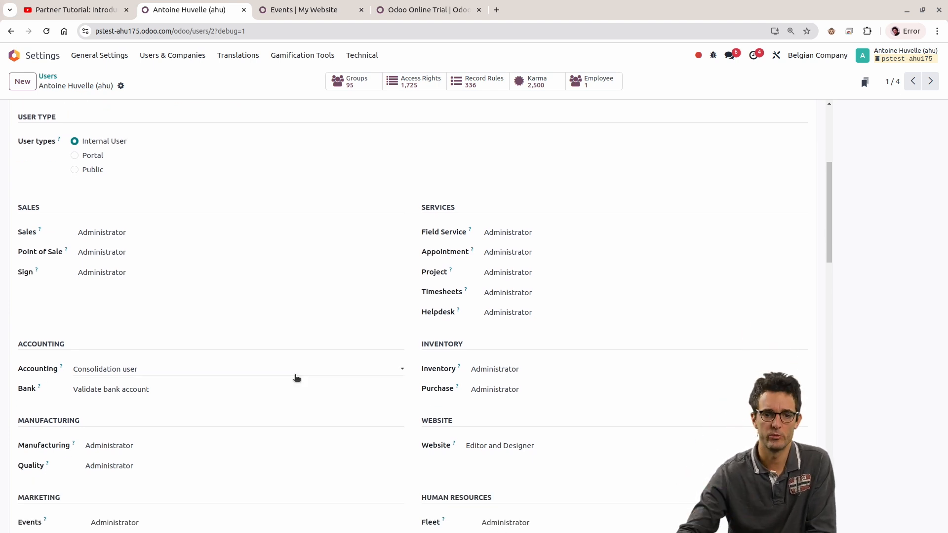
scroll(296, 377, up, 4)
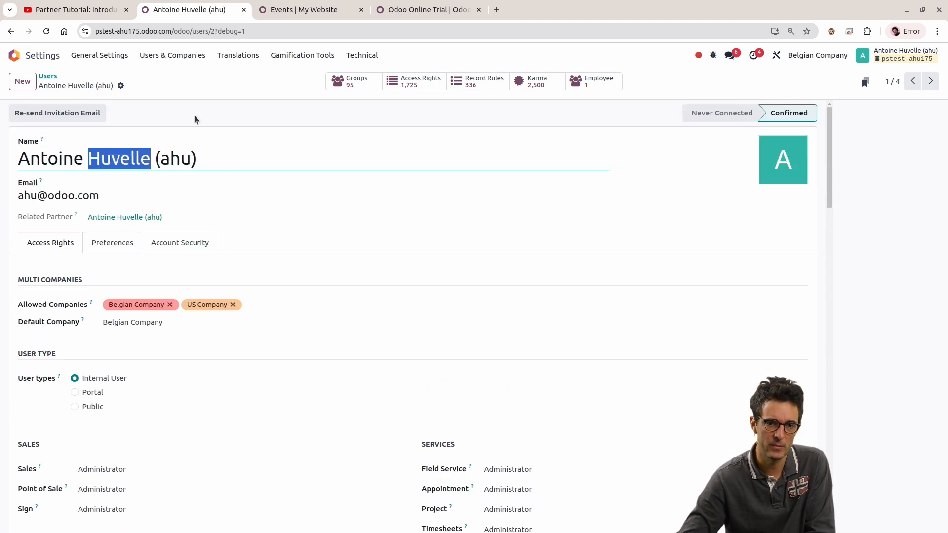
Step: Open the Accounting / Accountant group from the Groups list and inspect the choices of its Application field
click(168, 59)
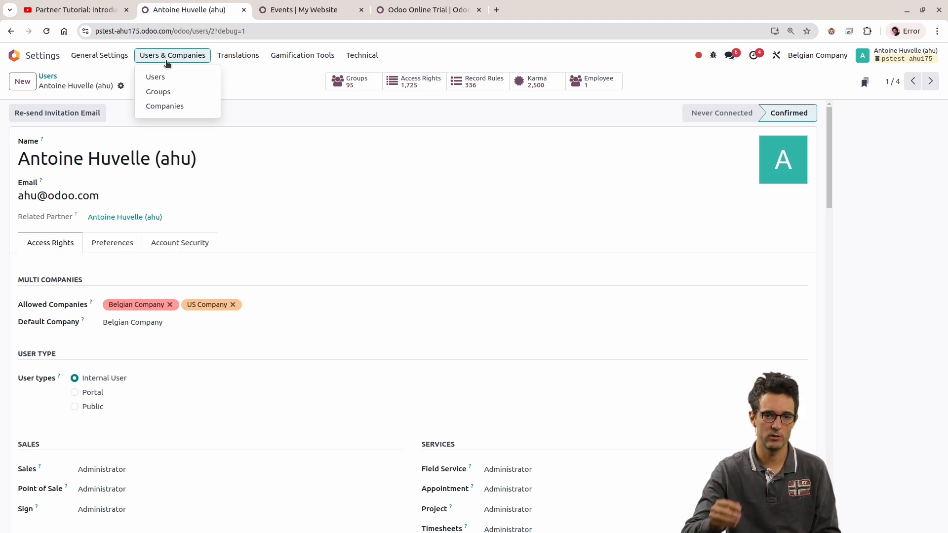
click(177, 94)
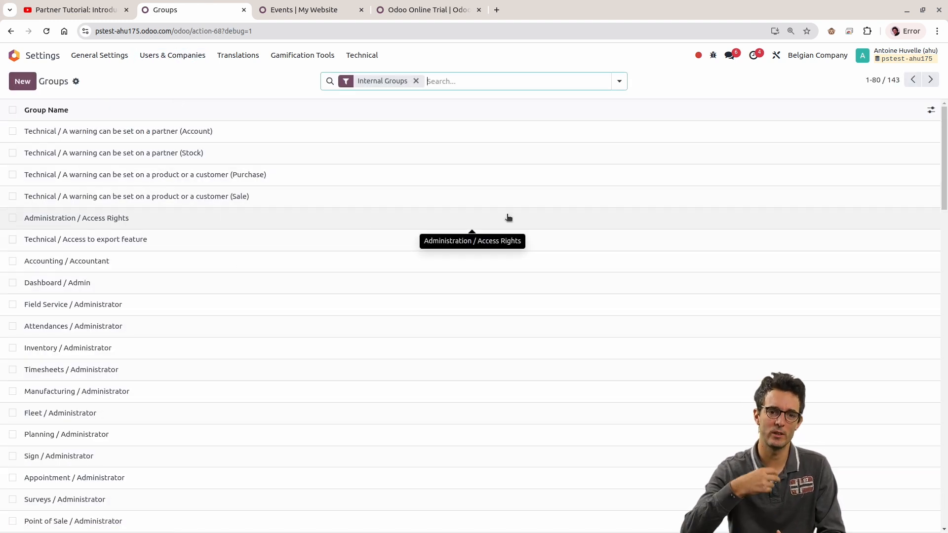
click(284, 259)
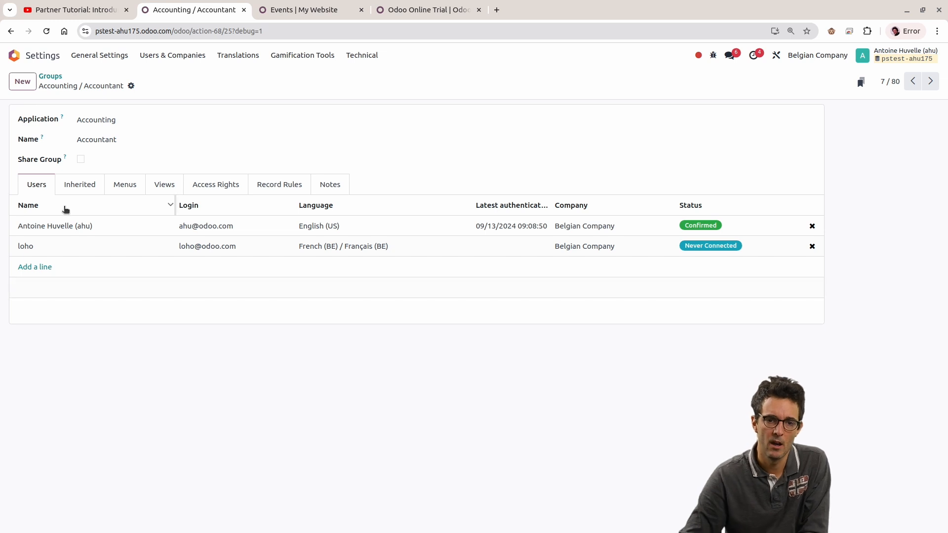
click(126, 121)
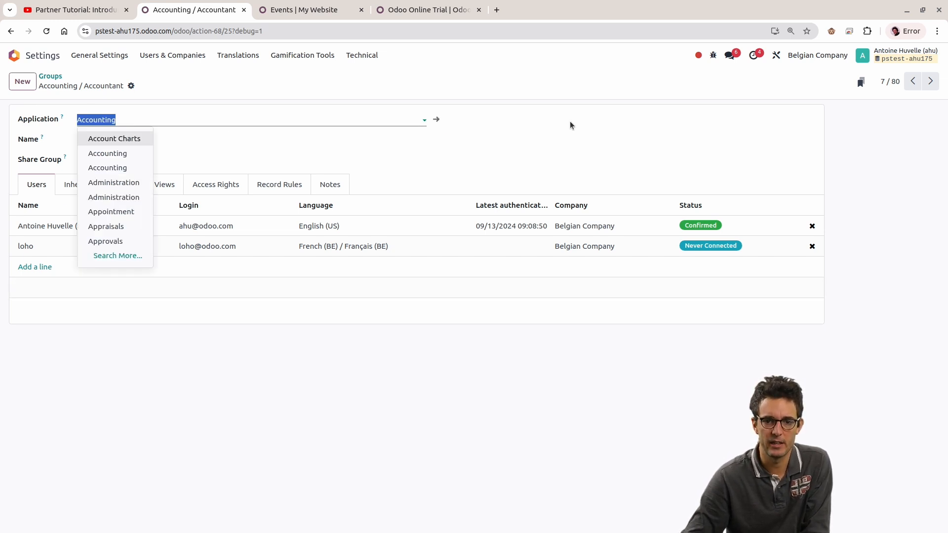
click(514, 147)
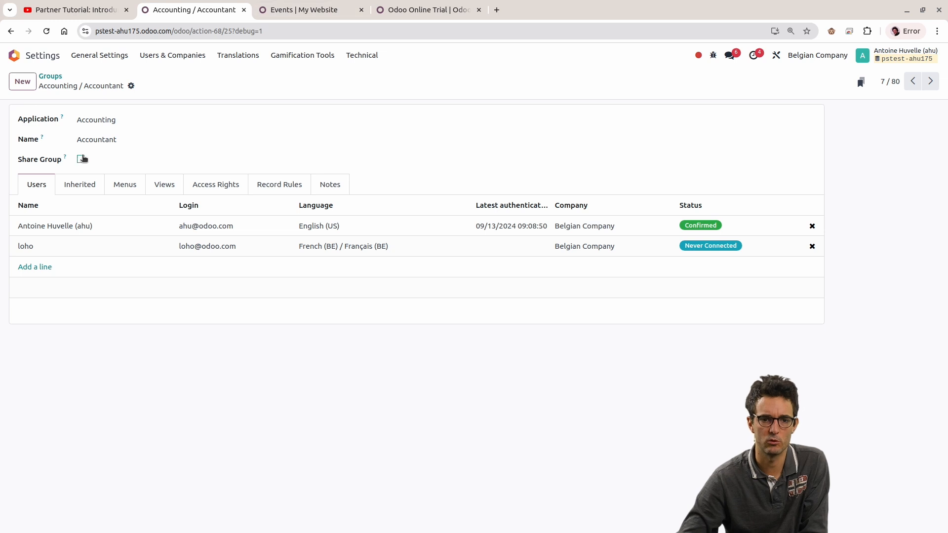
drag(19, 119, 74, 120)
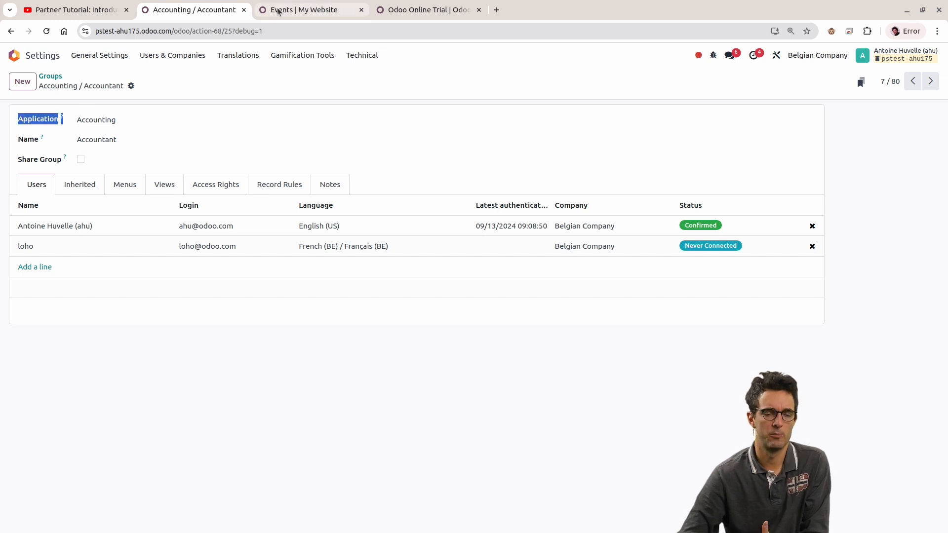
Step: Switch to the website's browser tab, reopen the signed-in user's record from the Users list in Settings and locate its Accounting section
click(301, 10)
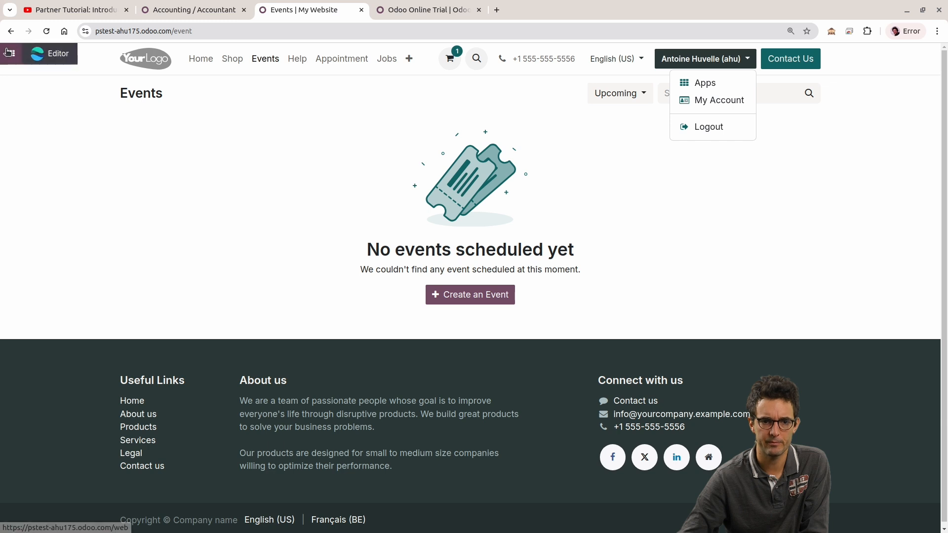
click(10, 53)
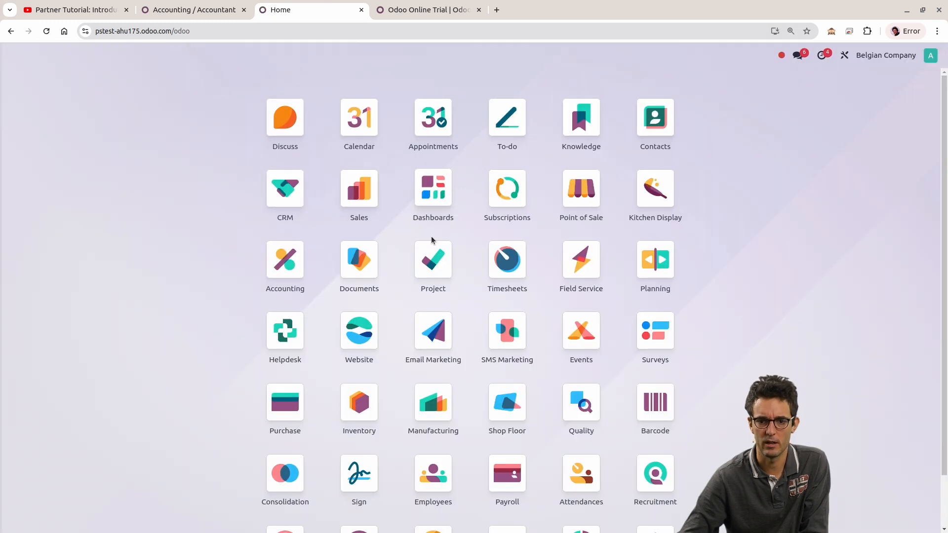
scroll(429, 326, down, 2)
click(637, 480)
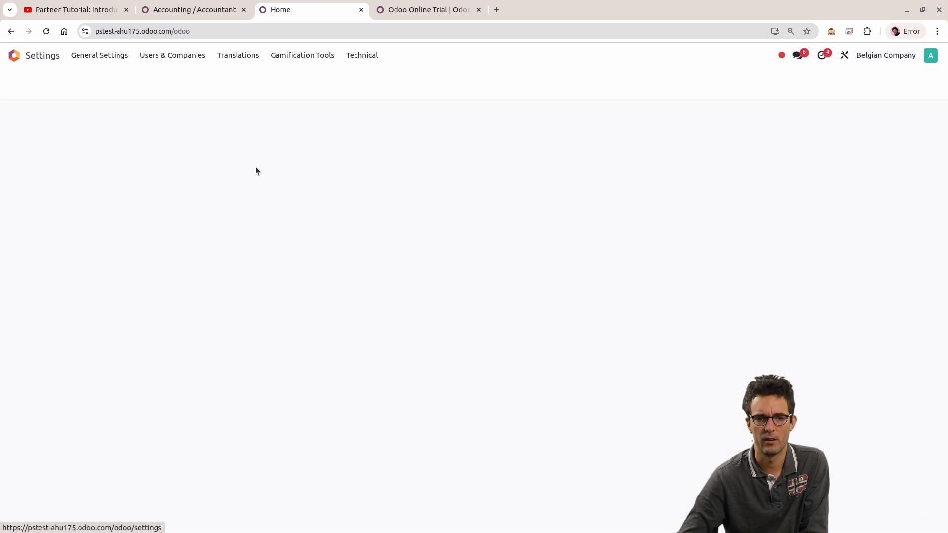
click(190, 58)
click(190, 79)
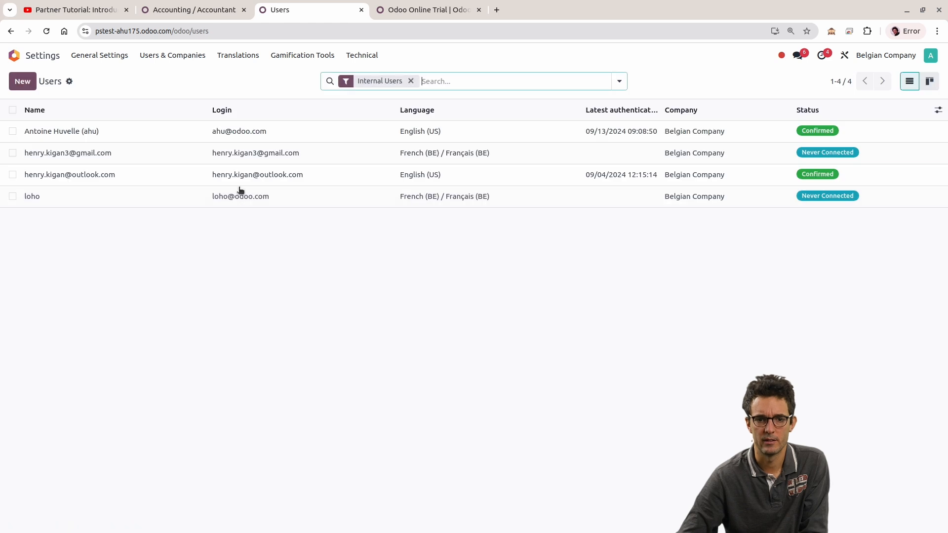
click(130, 126)
scroll(266, 240, down, 3)
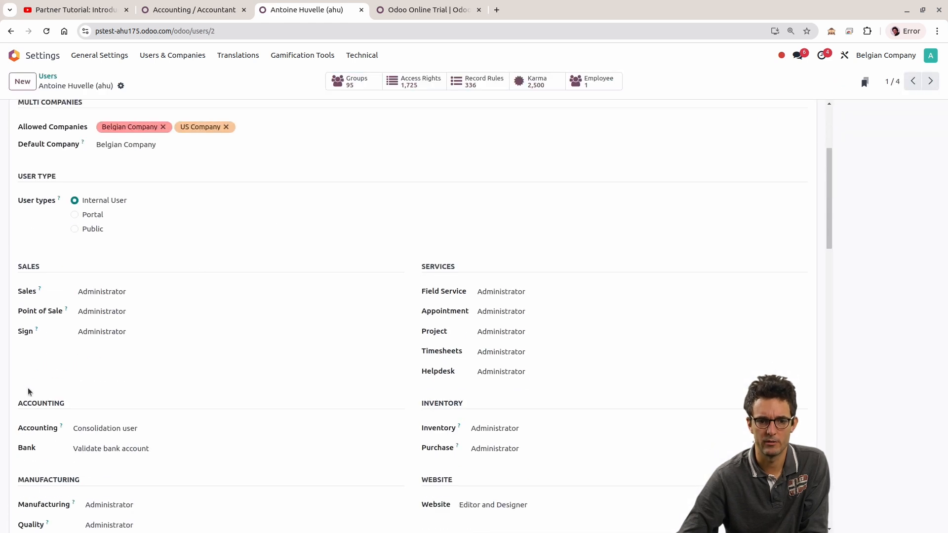
double_click(26, 404)
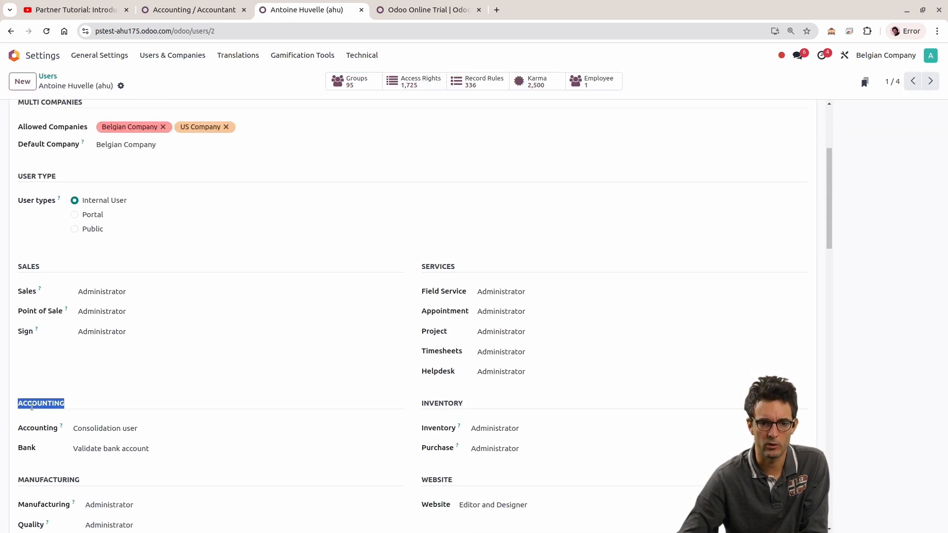
Step: Return to the Accounting / Accountant group and examine its Name field, leaving the name selected
click(194, 9)
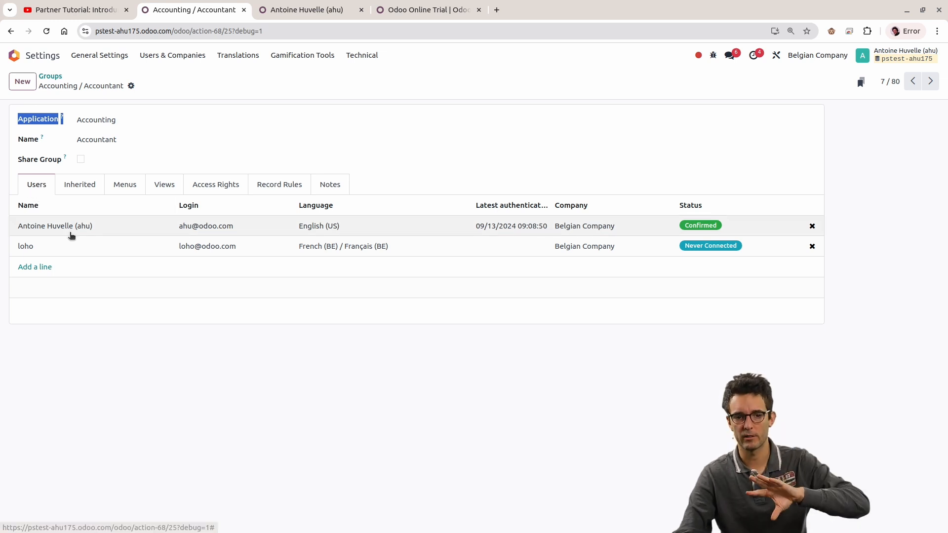
click(130, 141)
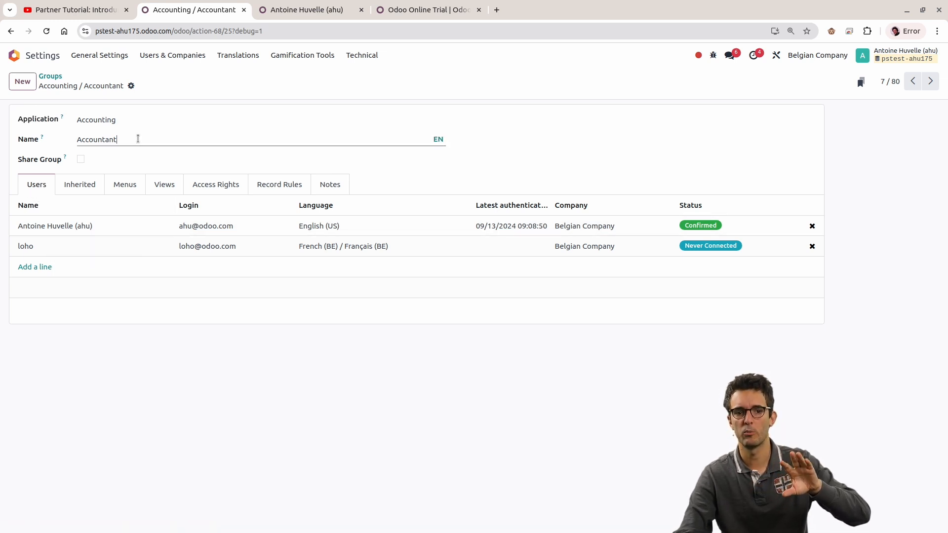
double_click(155, 139)
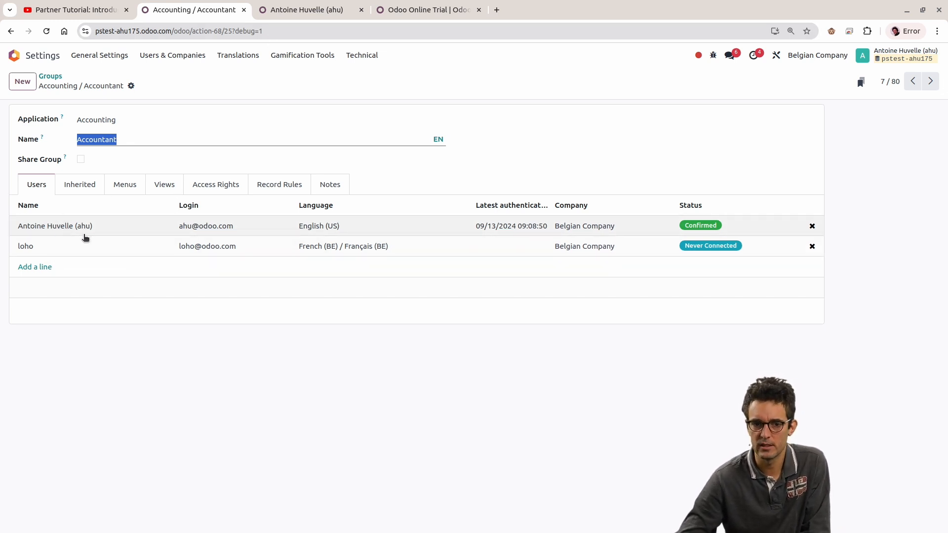
Step: Return to the signed-in user's record and locate the Accounting field under its Accounting section, leaving the field label selected
click(280, 11)
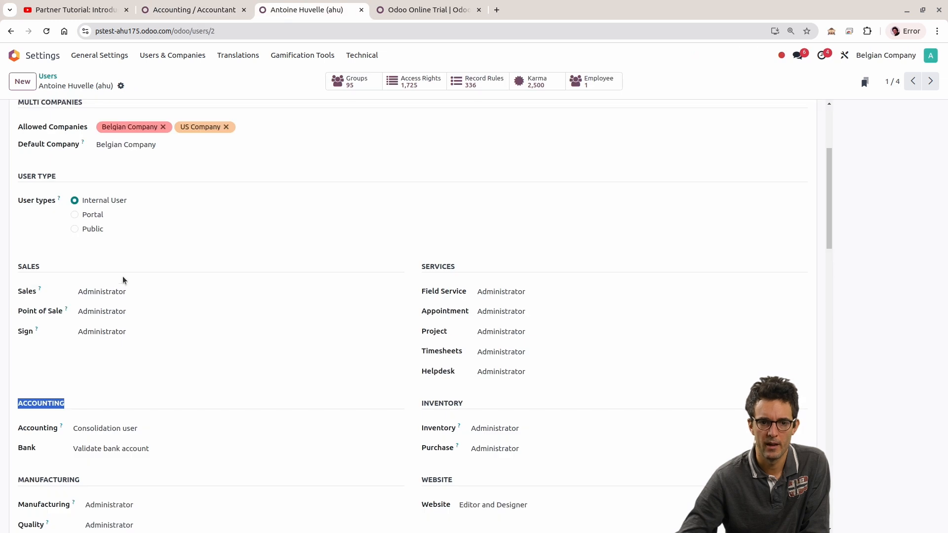
click(58, 363)
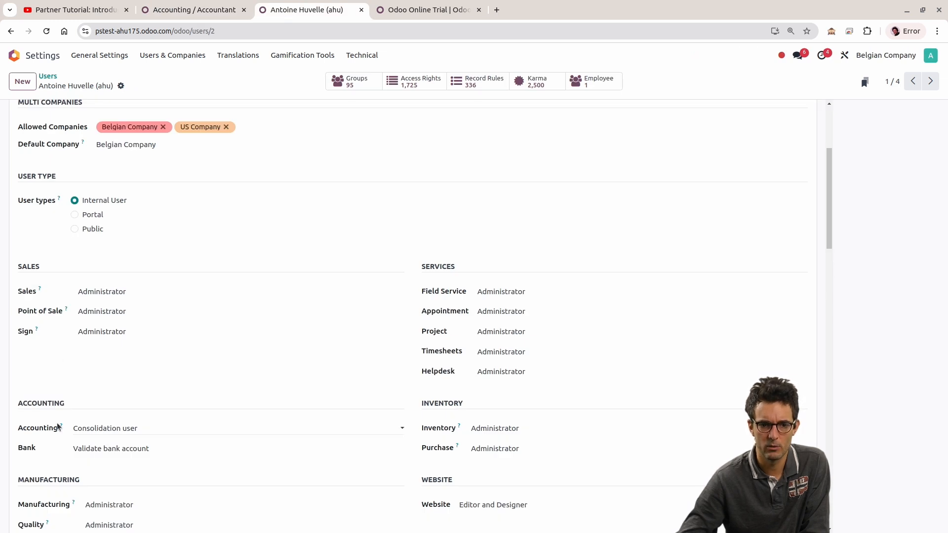
drag(24, 430, 96, 430)
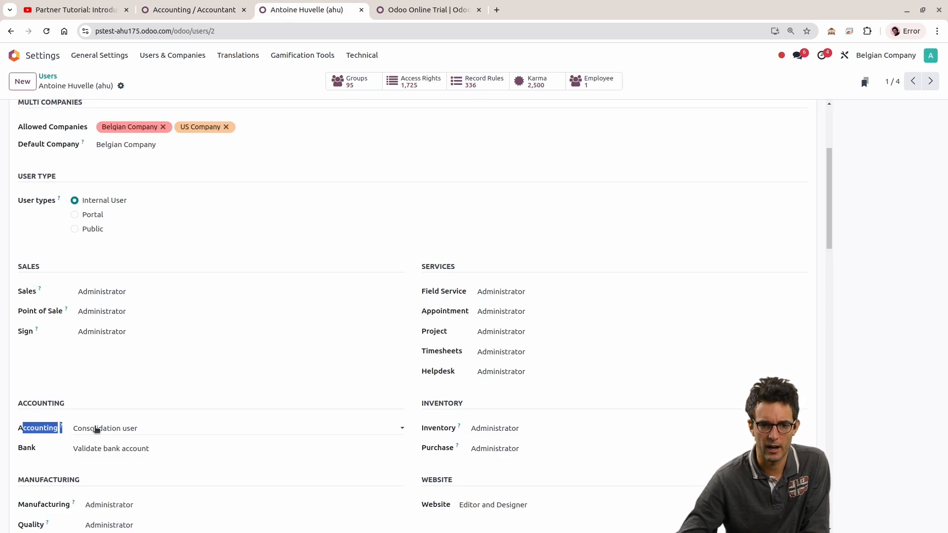
click(17, 434)
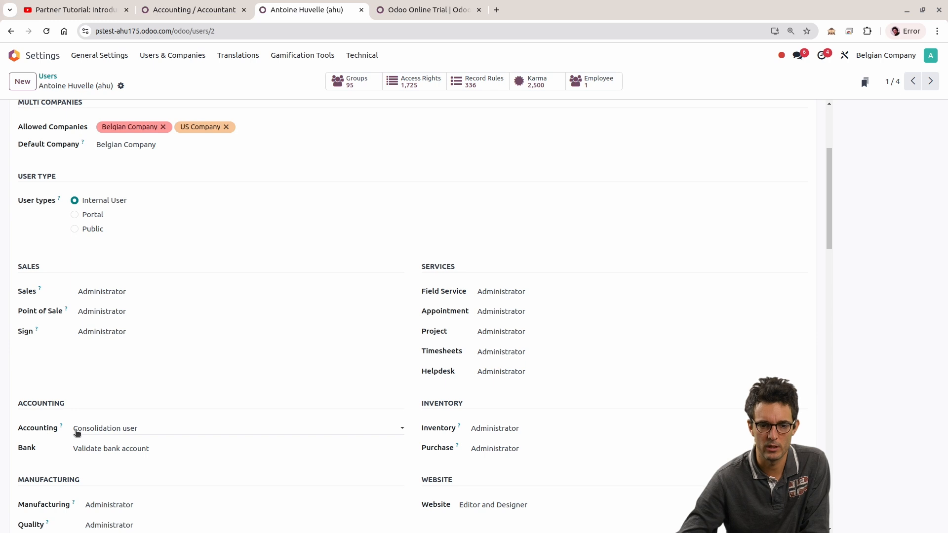
drag(16, 429, 87, 434)
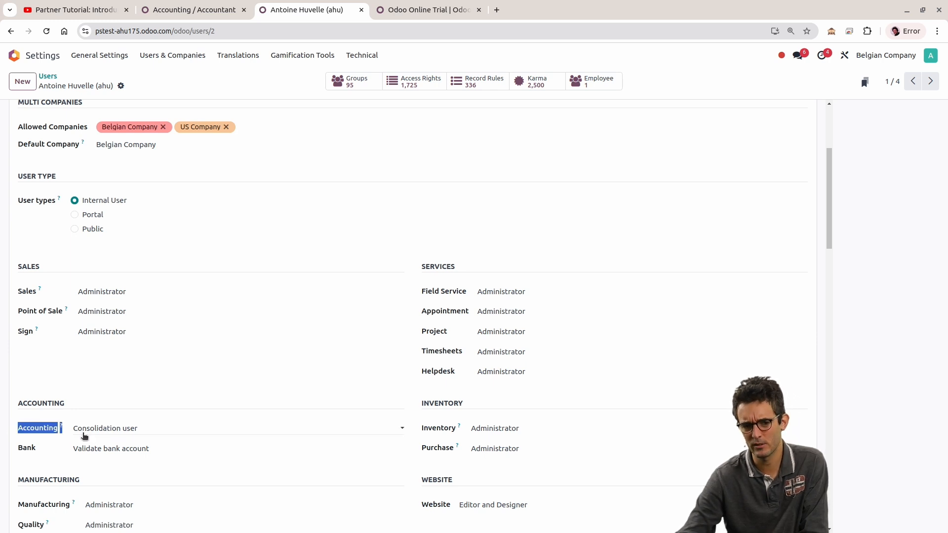
Step: Go back to the Accounting / Accountant group and examine its Name value alongside the users assigned to it
click(195, 10)
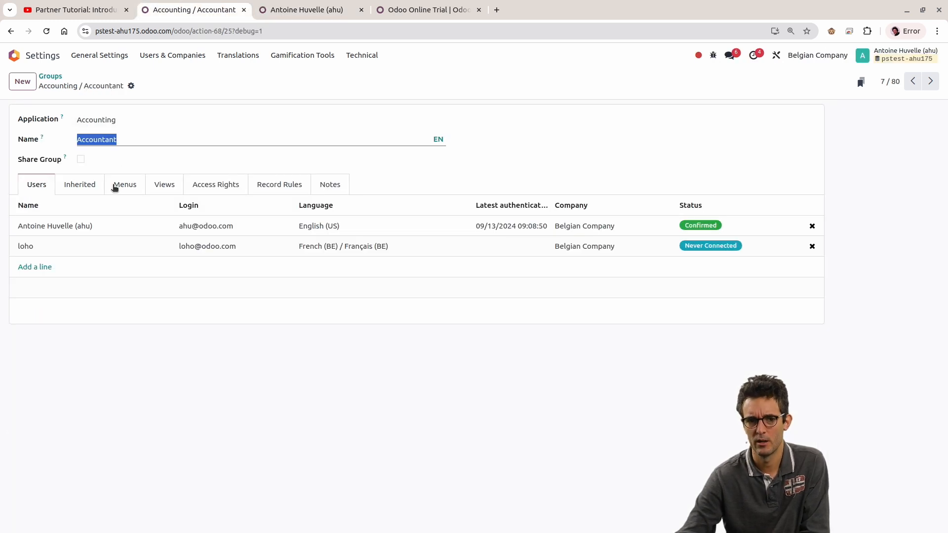
click(135, 135)
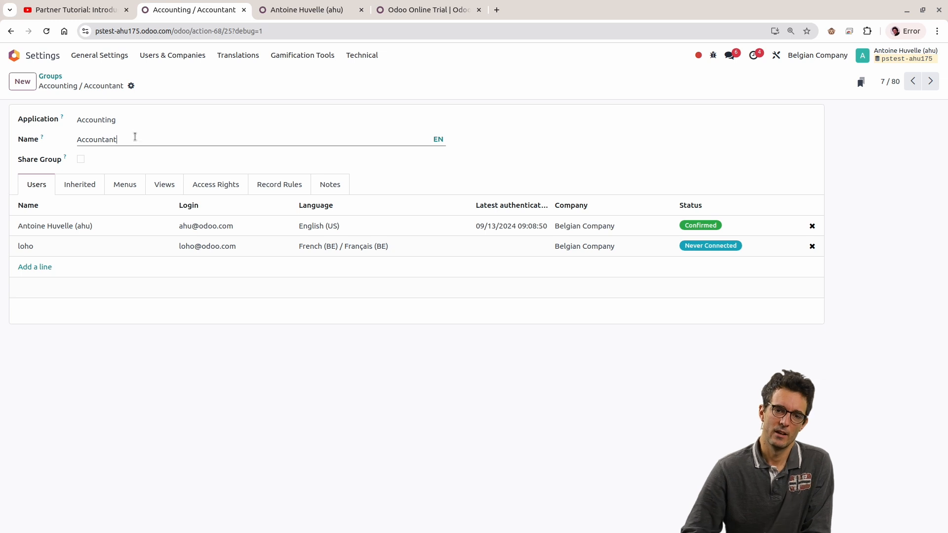
drag(119, 139, 77, 140)
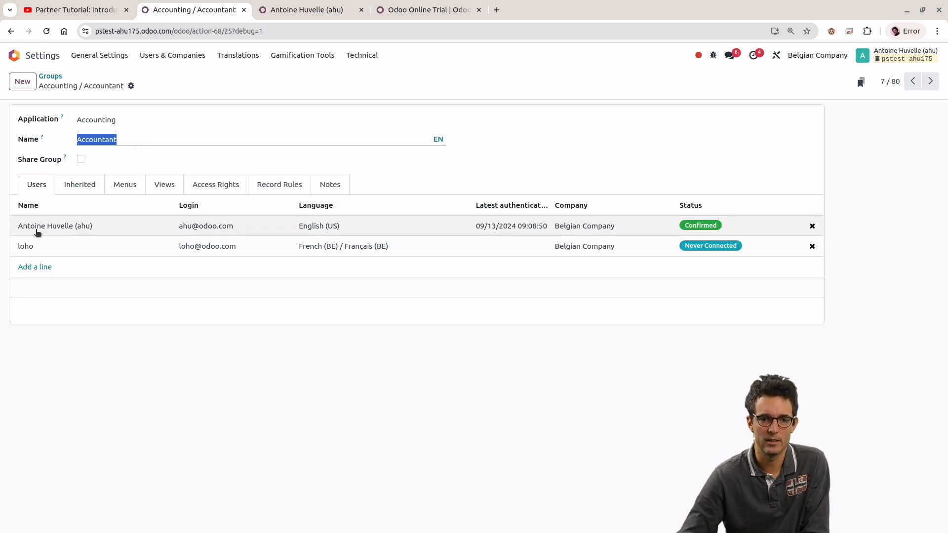
Step: Inspect the access levels offered by the Accounting field on the signed-in user's record, keeping Consolidation user
click(293, 10)
click(104, 430)
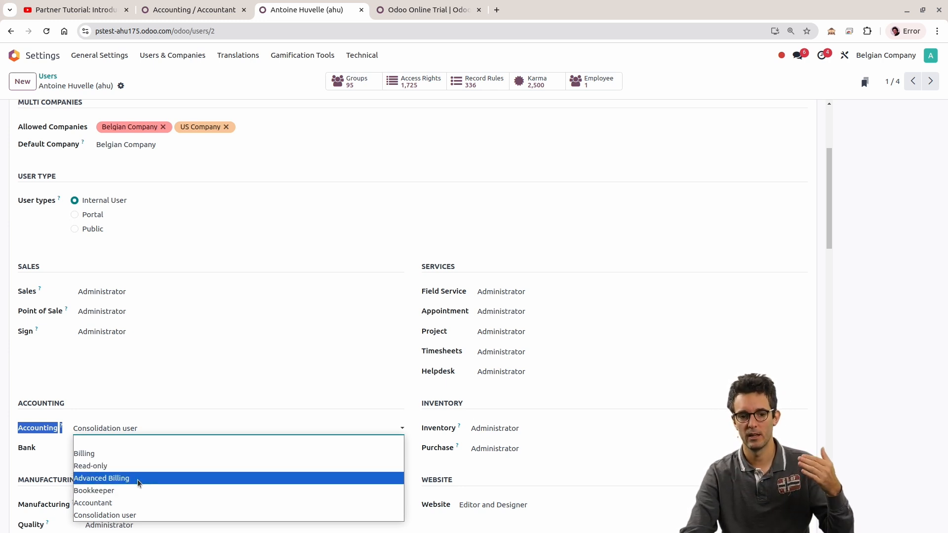
click(117, 515)
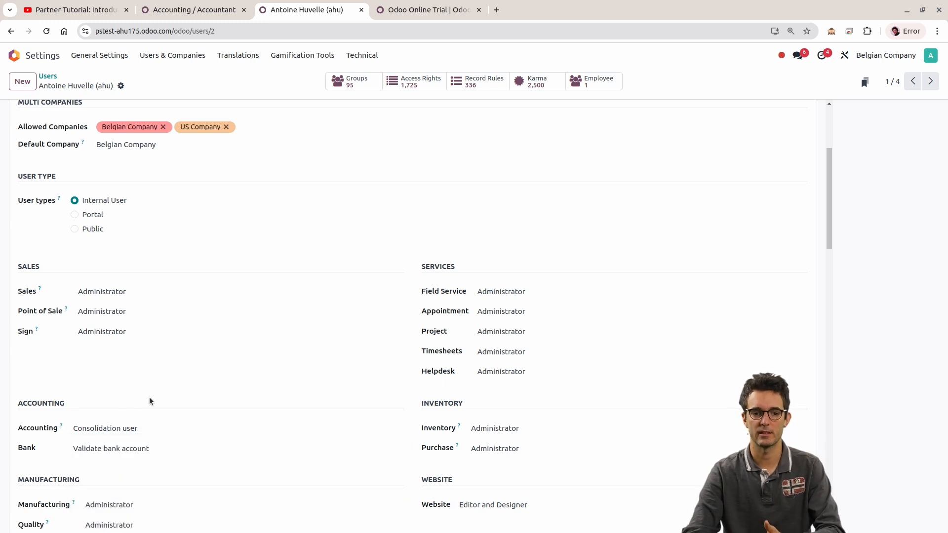
drag(22, 428, 121, 429)
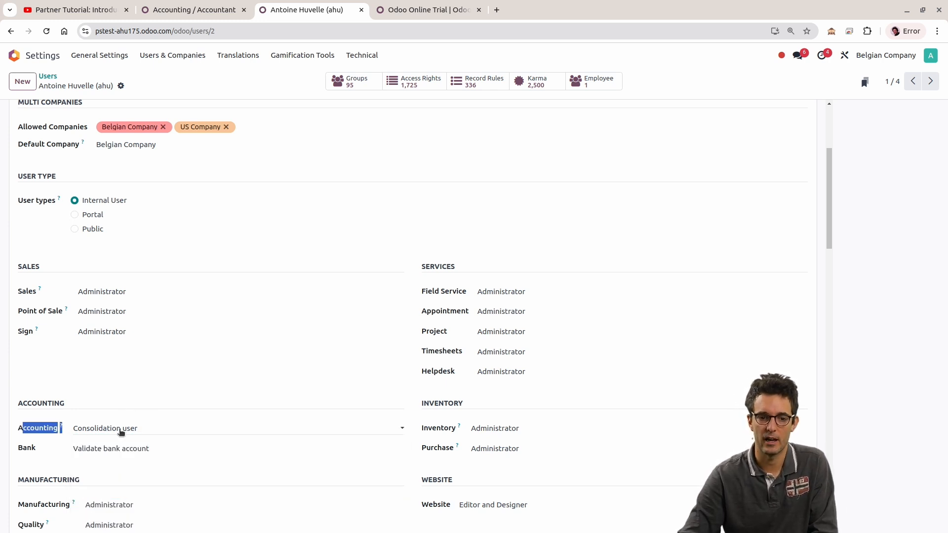
click(106, 431)
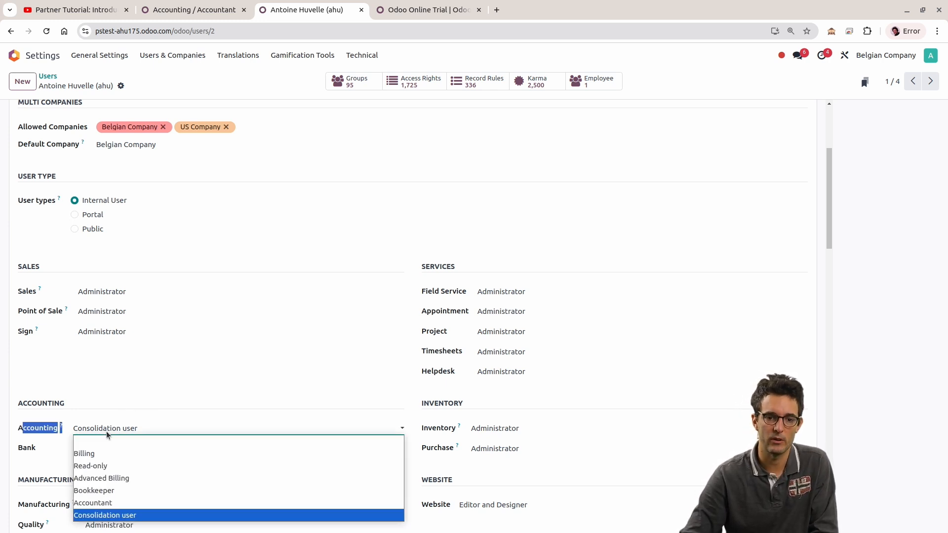
click(148, 405)
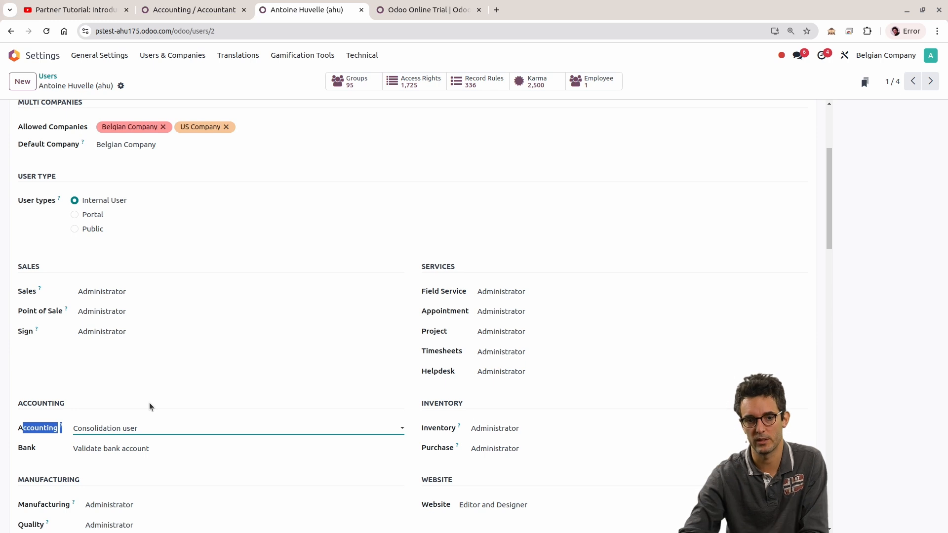
click(144, 428)
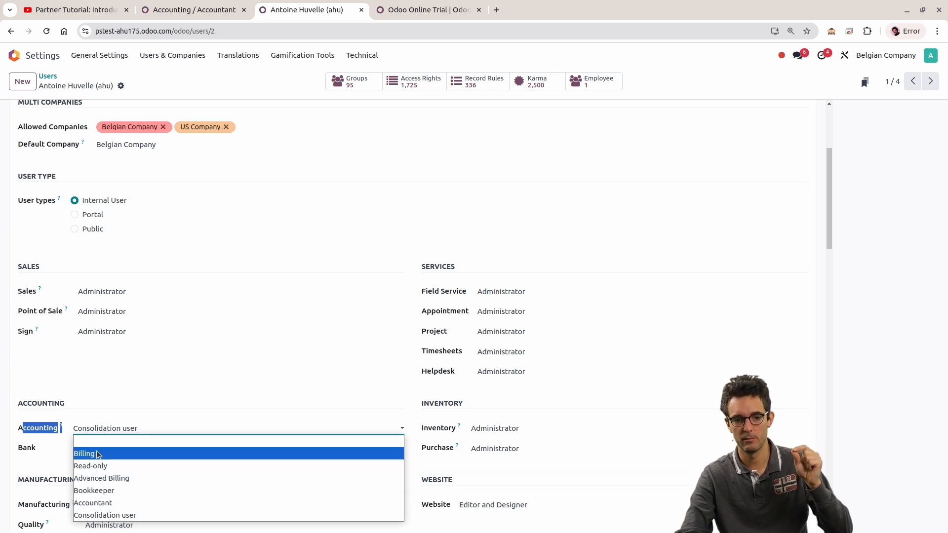
click(100, 516)
click(132, 386)
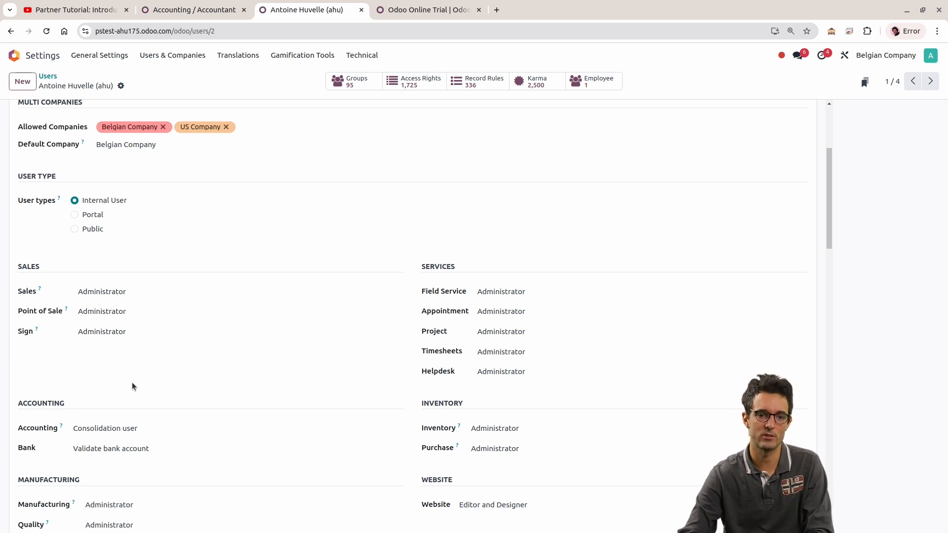
click(115, 429)
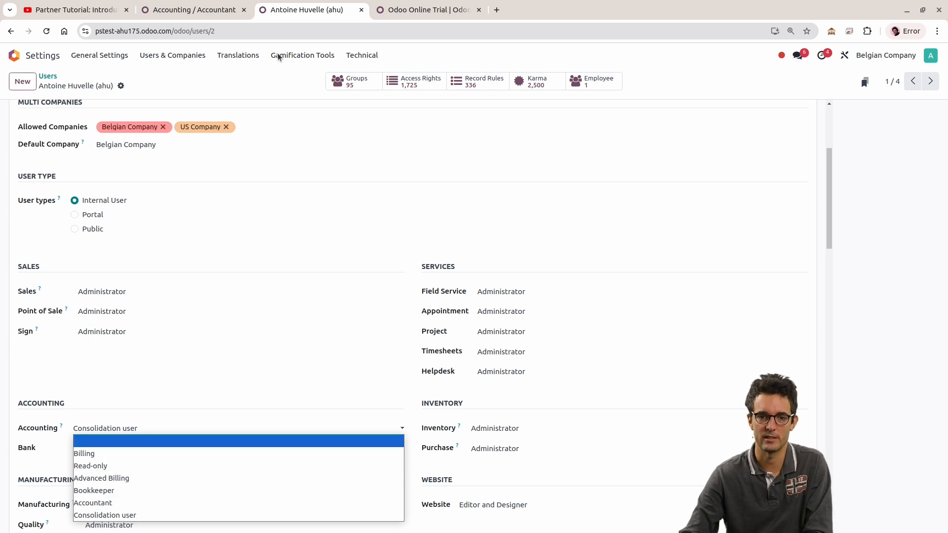
click(222, 6)
Step: Show the groups inherited by Accounting / Accountant and compare them with the choices of the user's Accounting field
click(190, 8)
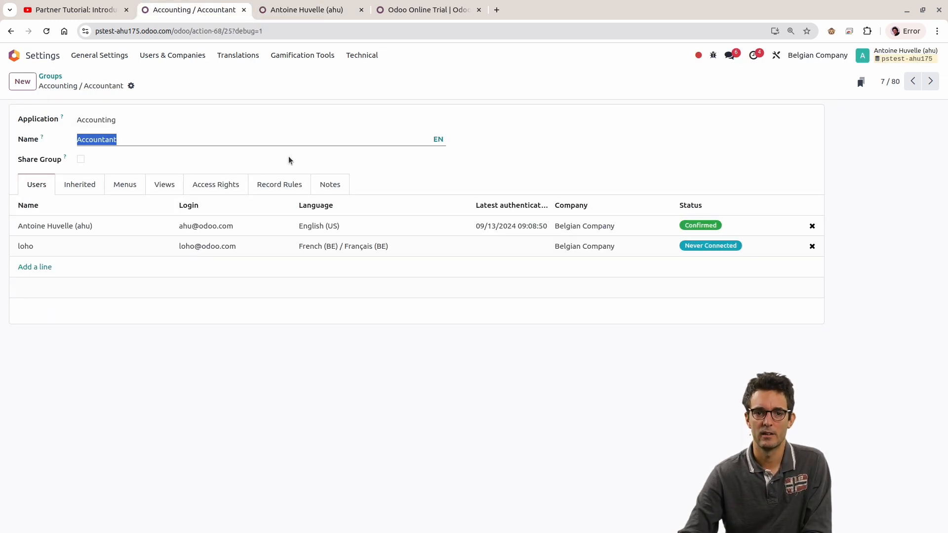
click(79, 186)
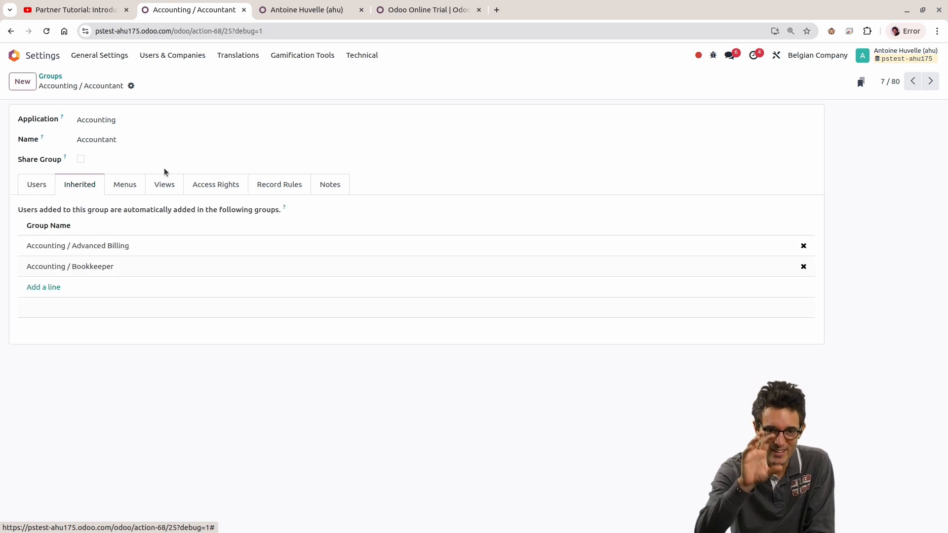
double_click(125, 144)
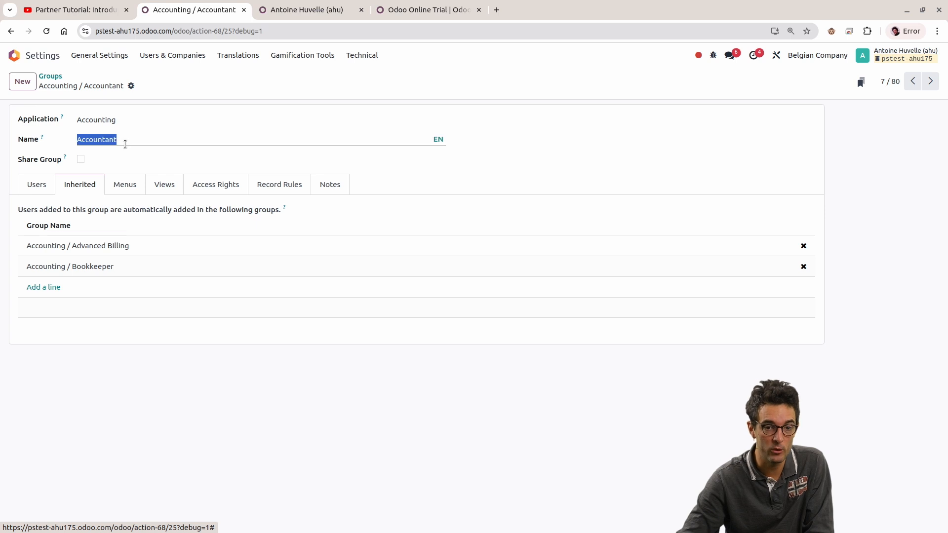
click(132, 387)
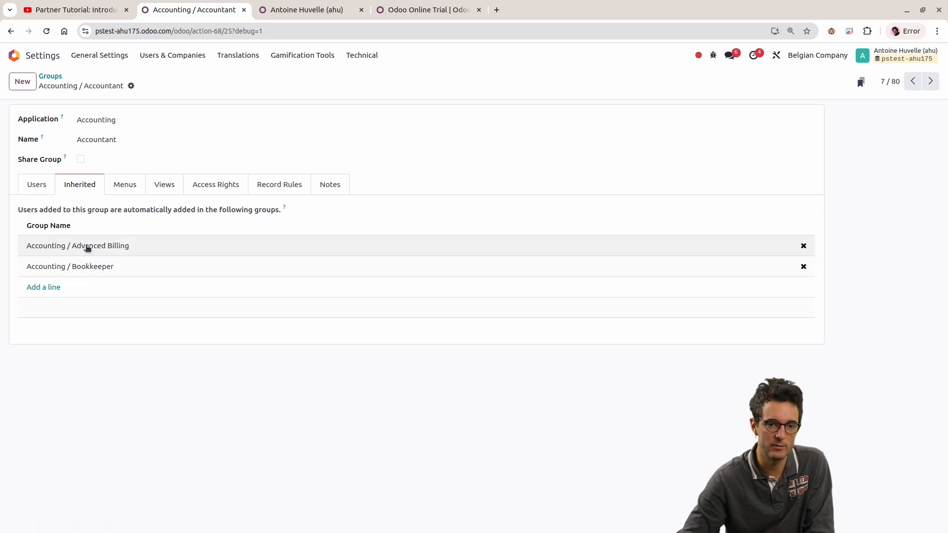
click(311, 8)
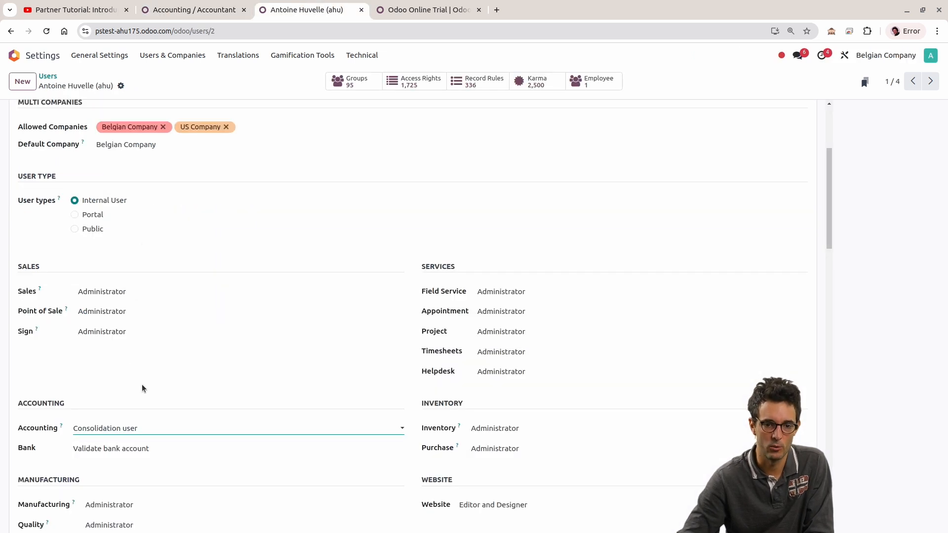
click(138, 428)
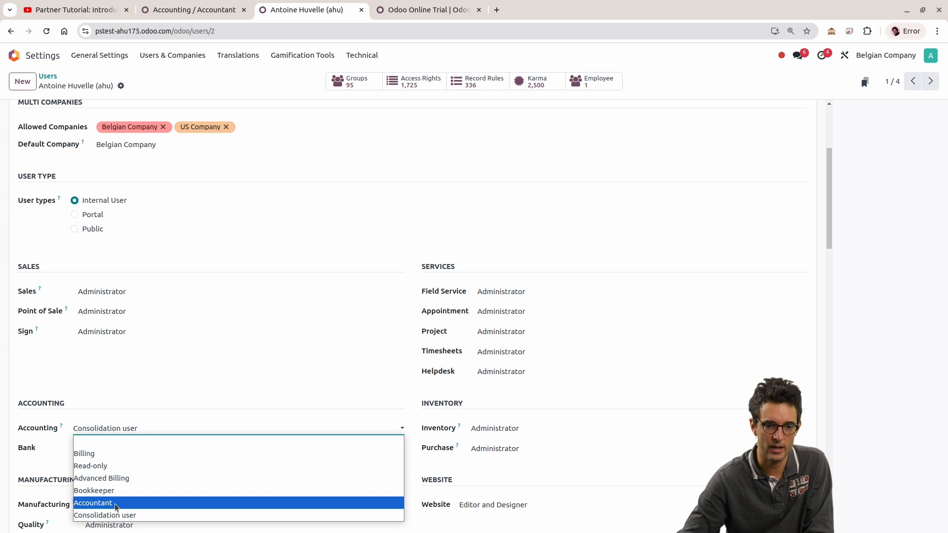
Step: Open the inherited Accounting / Advanced Billing group, view the groups it inherits in turn, and close it without saving
click(234, 4)
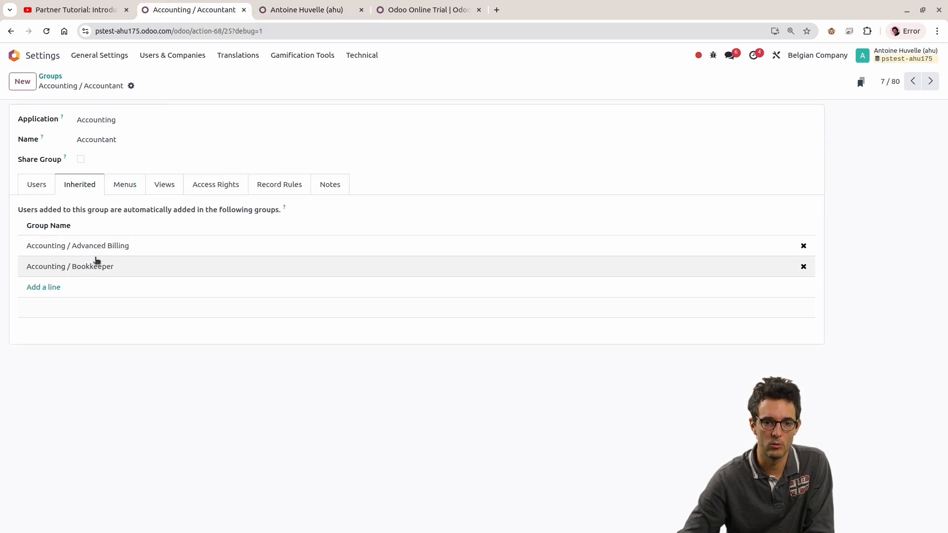
click(90, 249)
click(278, 256)
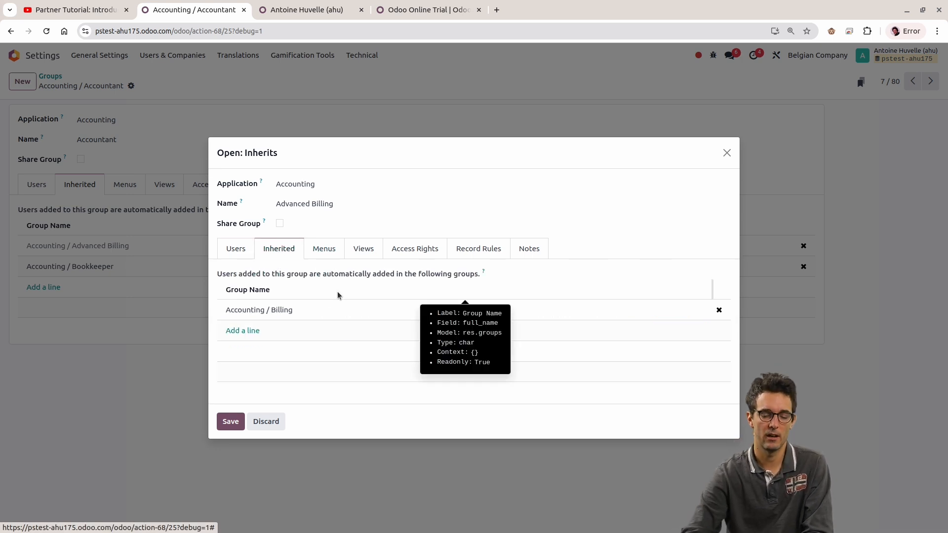
click(266, 428)
Step: Review the Accounting field's access levels on the user's record once more, leaving Consolidation user in place
click(269, 11)
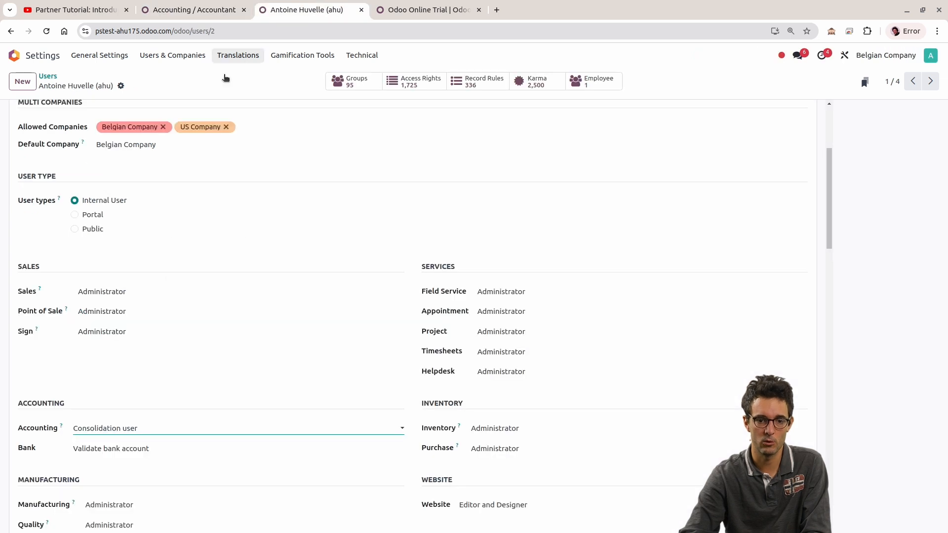
click(138, 430)
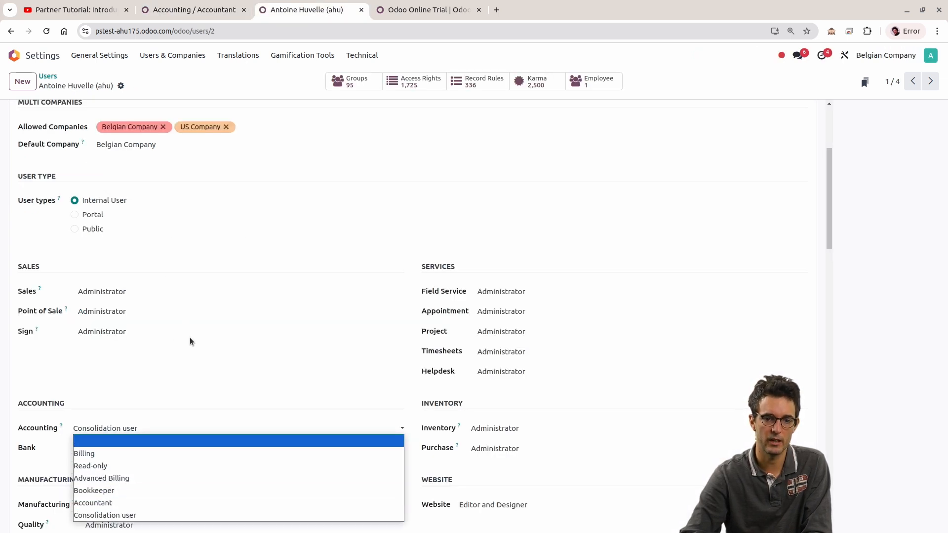
click(186, 351)
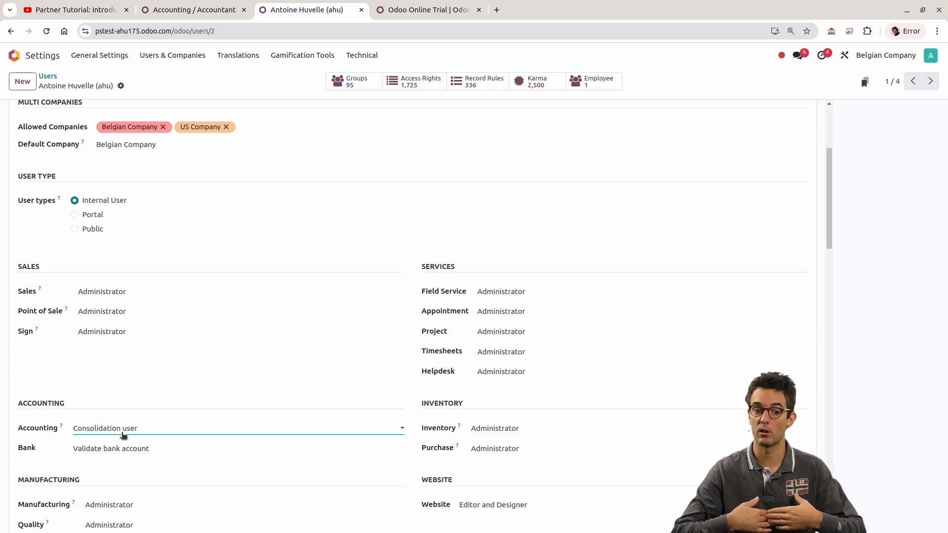
Step: Display the list of menus that the Accounting / Accountant group gives access to
click(197, 10)
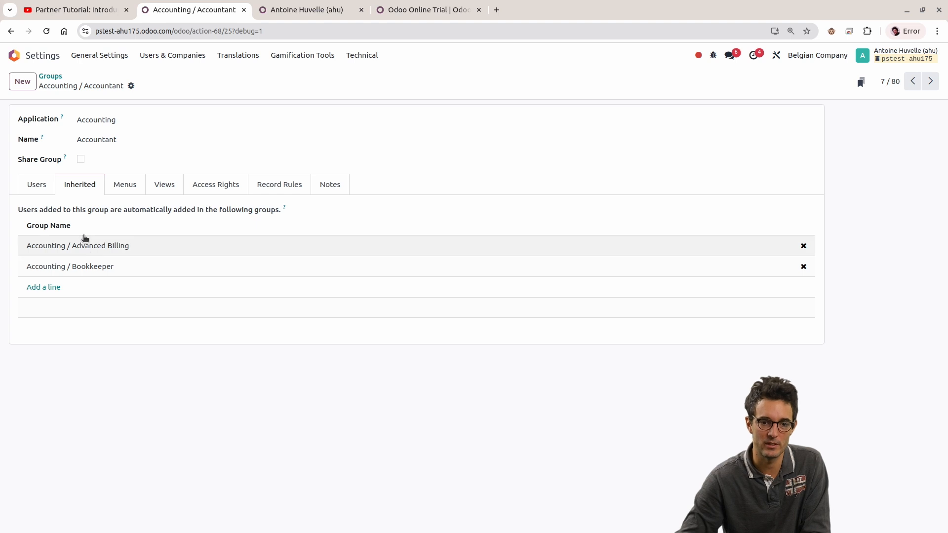
mouse_move(96, 217)
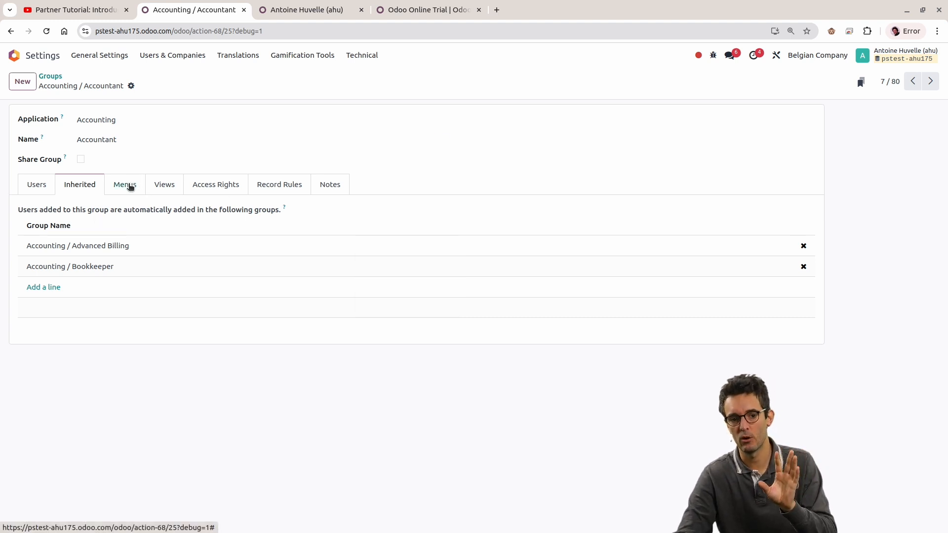
click(162, 186)
click(125, 186)
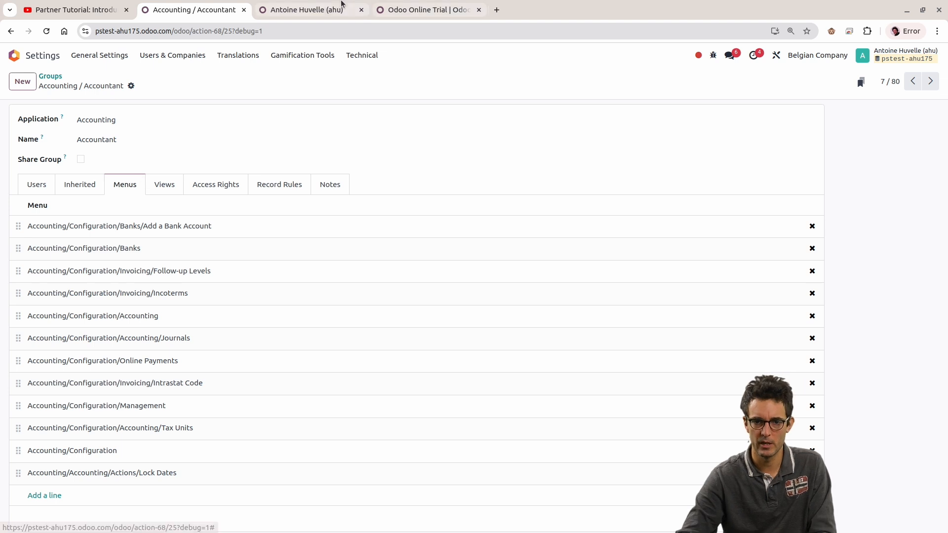
Step: Open the Sales app in the user record's browser tab, review its Orders and Configuration entries, and return to the Accounting / Accountant group
key(ctrl+Tab)
click(14, 56)
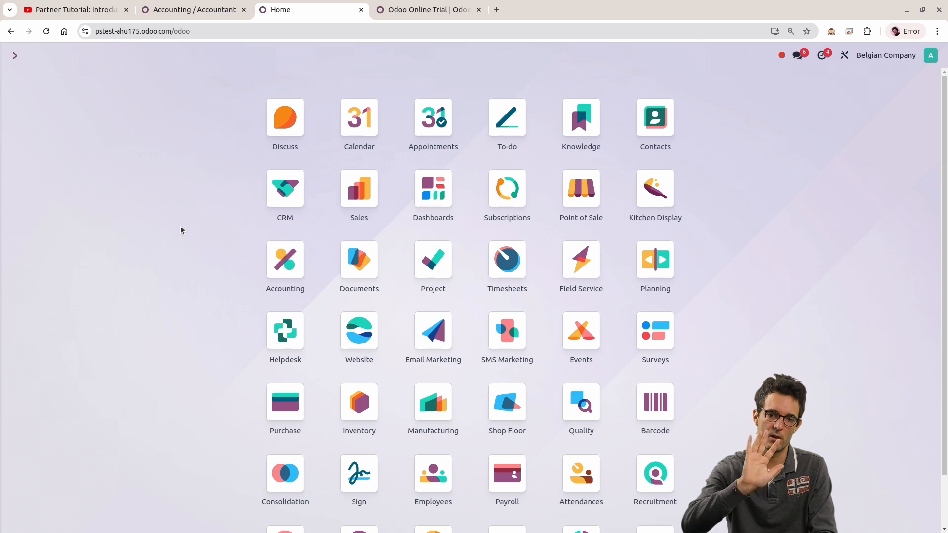
click(363, 199)
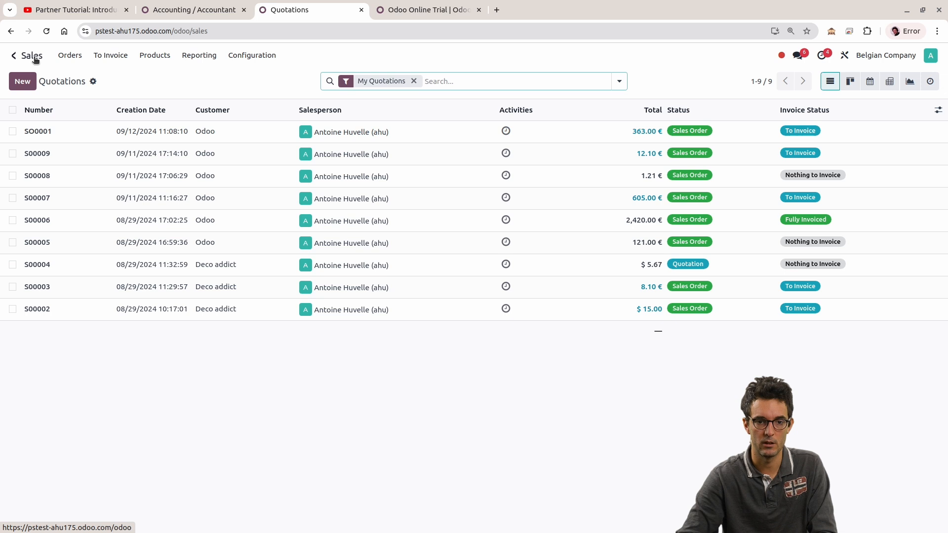
click(68, 57)
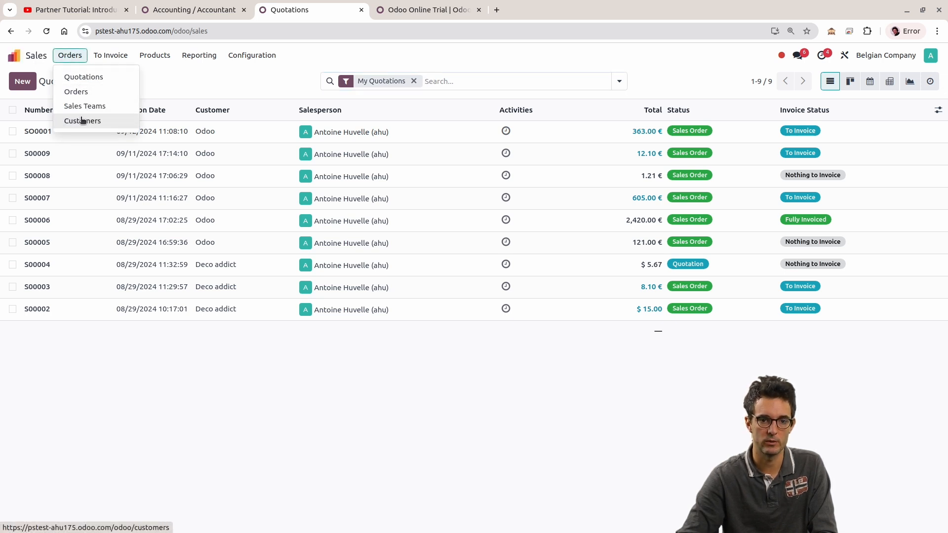
mouse_move(252, 55)
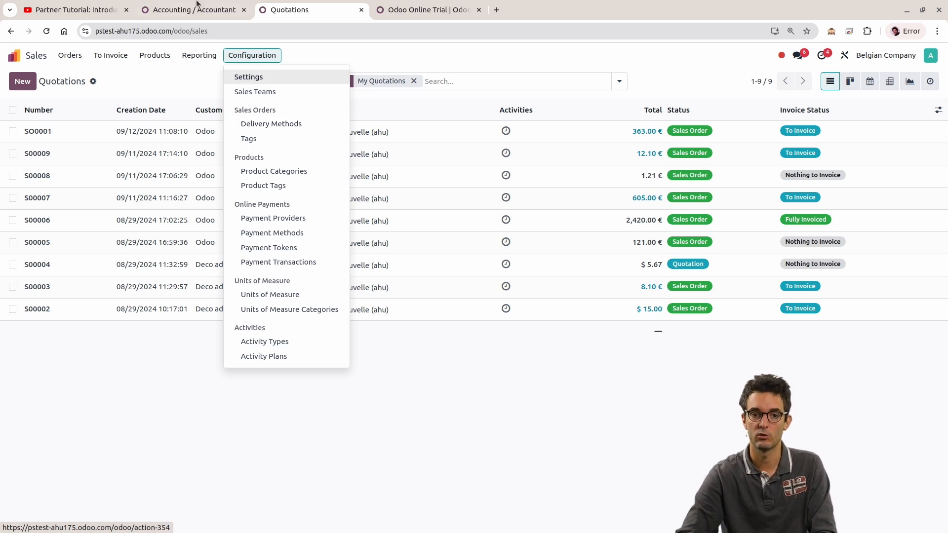
click(179, 11)
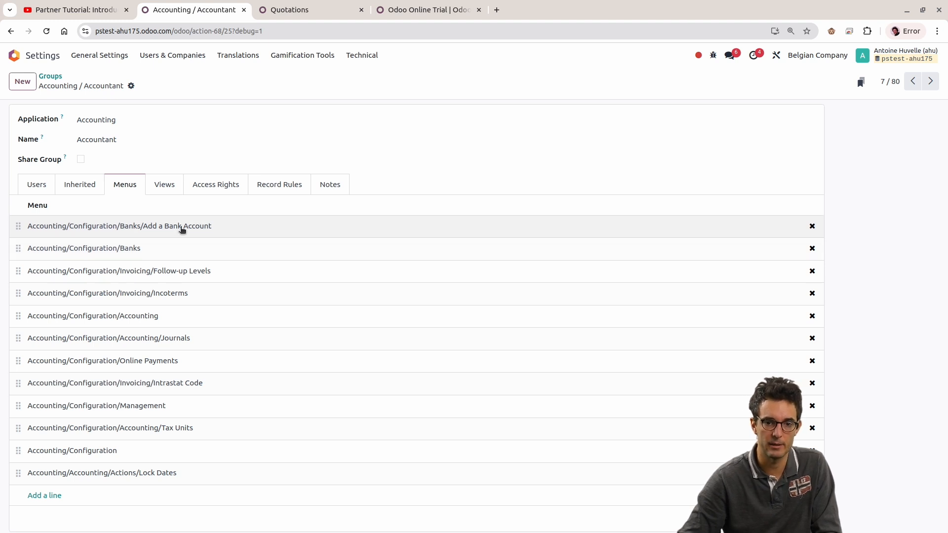
Step: Open the Accounting app in the user's browser tab, review its Configuration entries, and compare them with the Accounting / Accountant group's menus
click(262, 11)
click(15, 56)
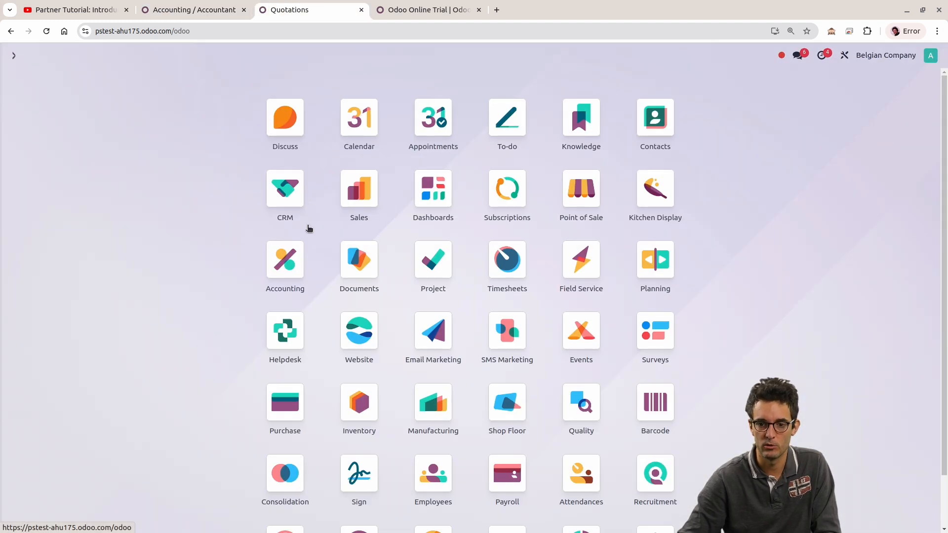
click(296, 264)
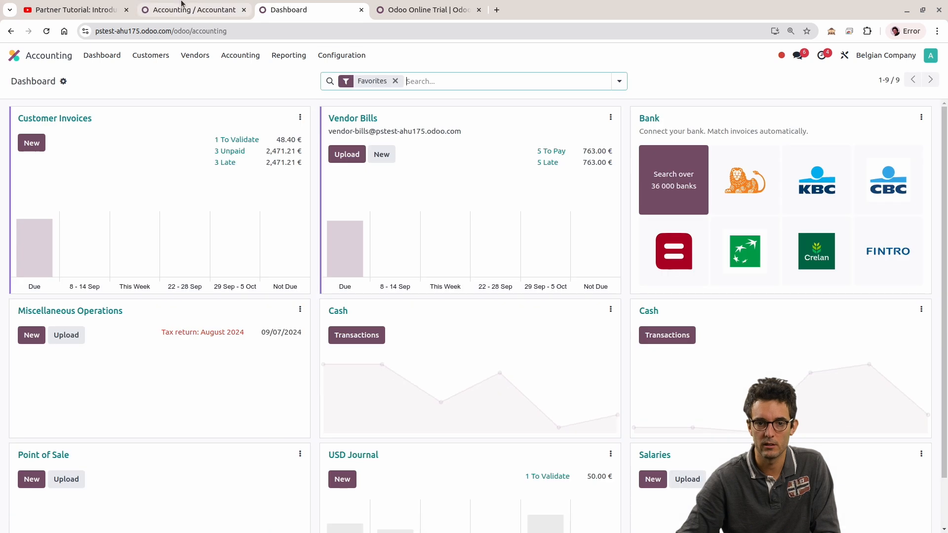
click(183, 5)
click(290, 9)
click(365, 56)
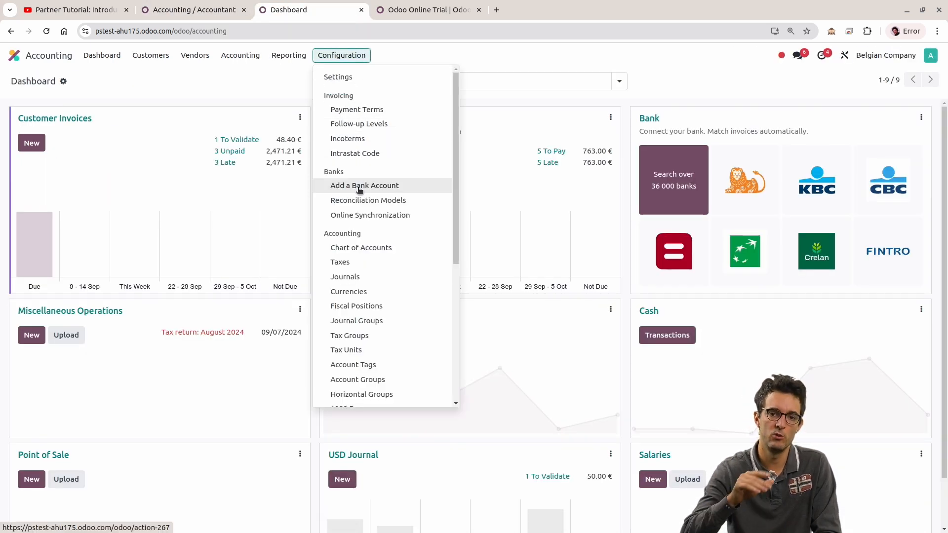
click(193, 9)
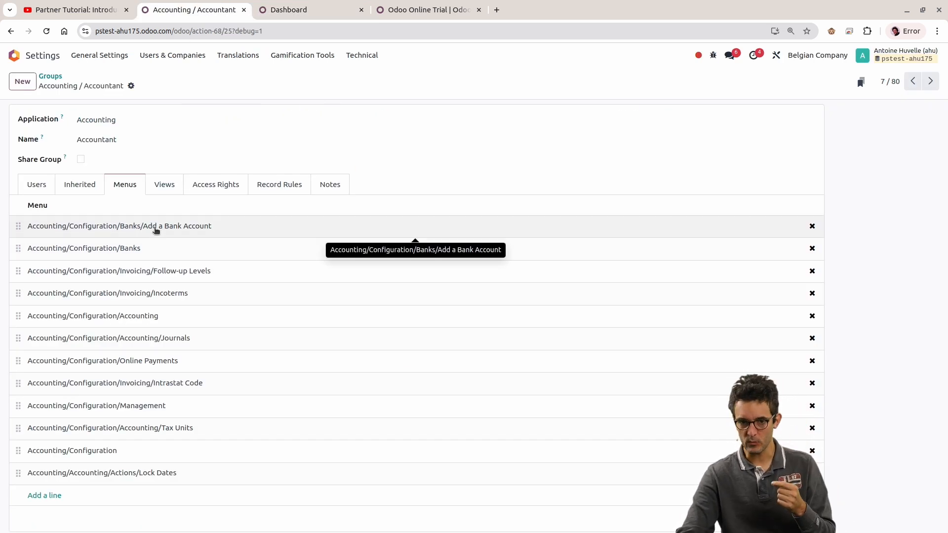
double_click(136, 143)
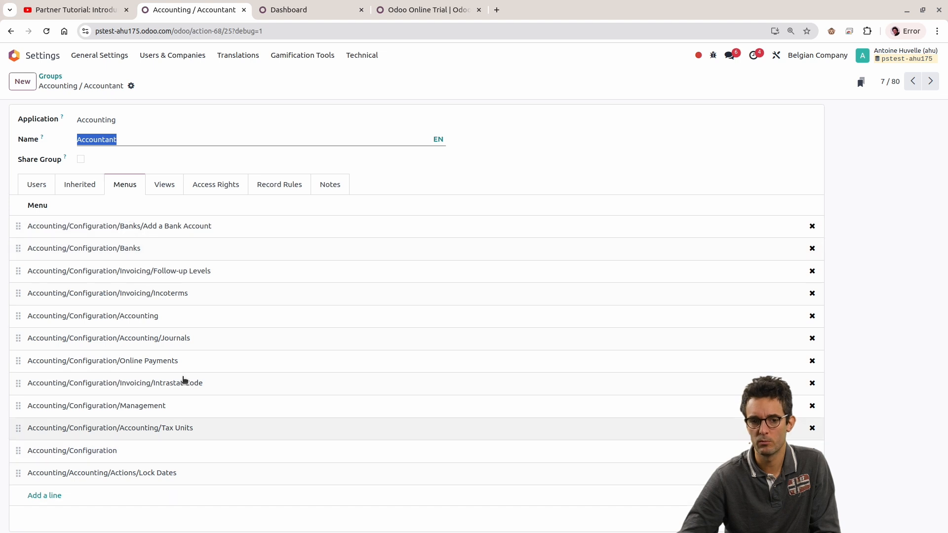
click(562, 118)
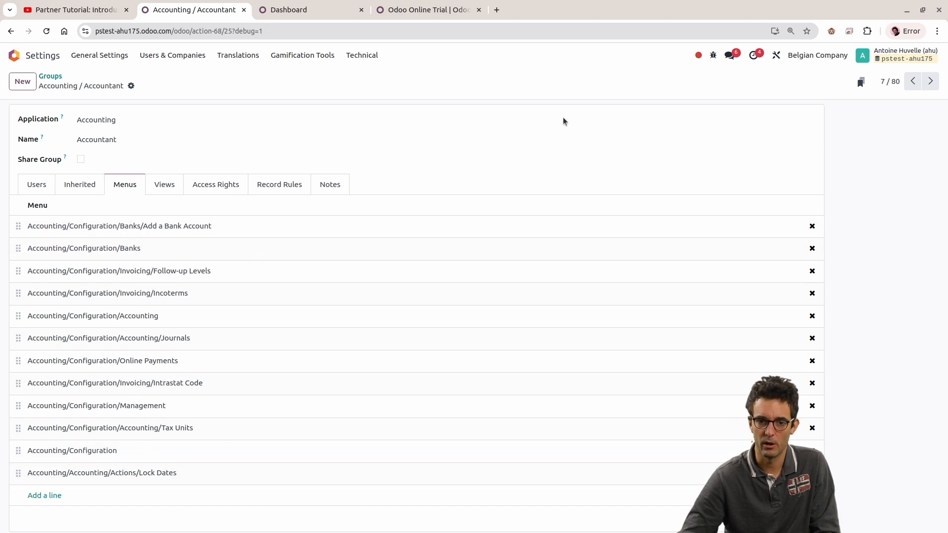
Step: Review the Accounting app's Accounting entries, turn on developer mode in that browser tab, and open the full Menu Items list
click(280, 11)
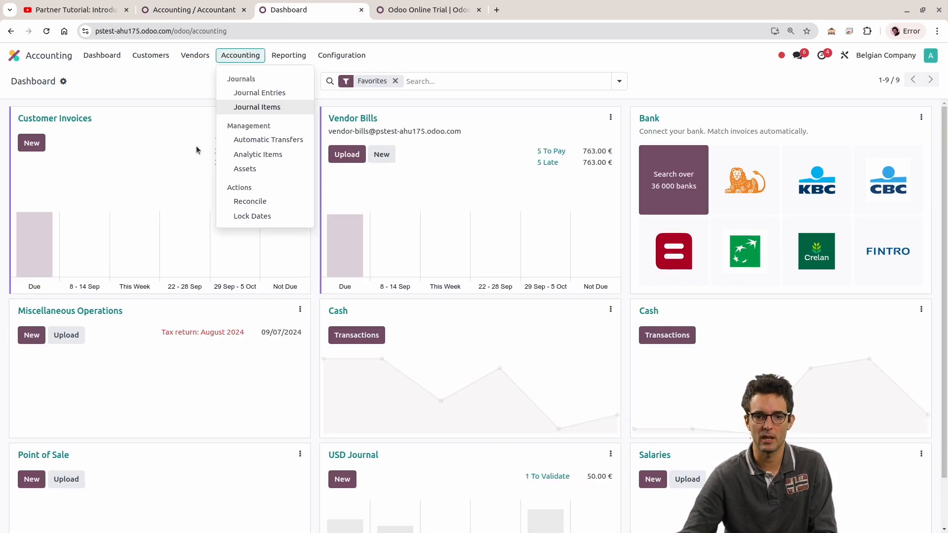
click(11, 55)
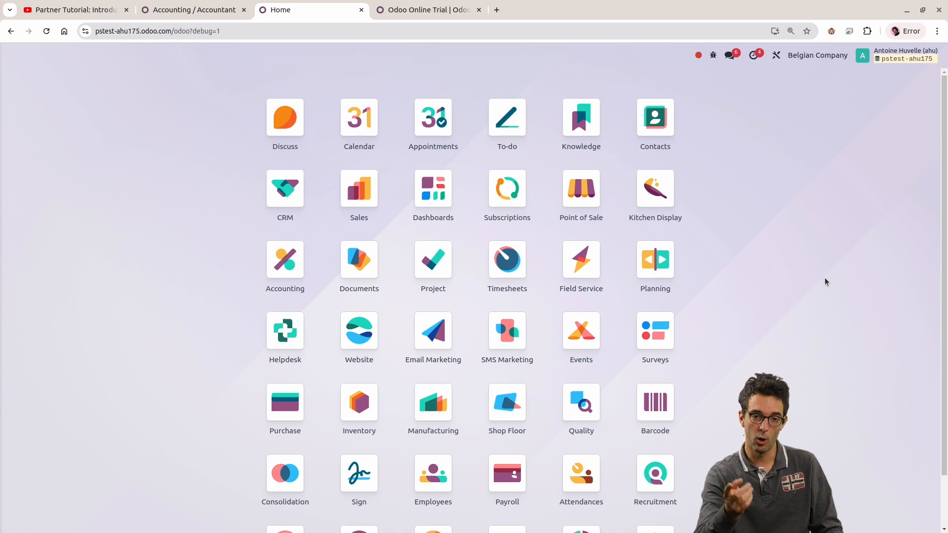
click(178, 9)
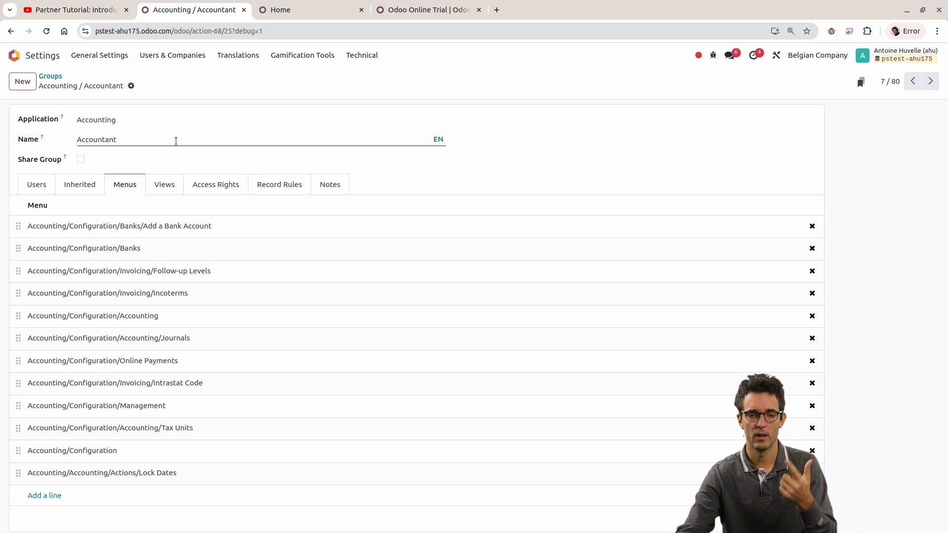
click(306, 9)
text(menu it)
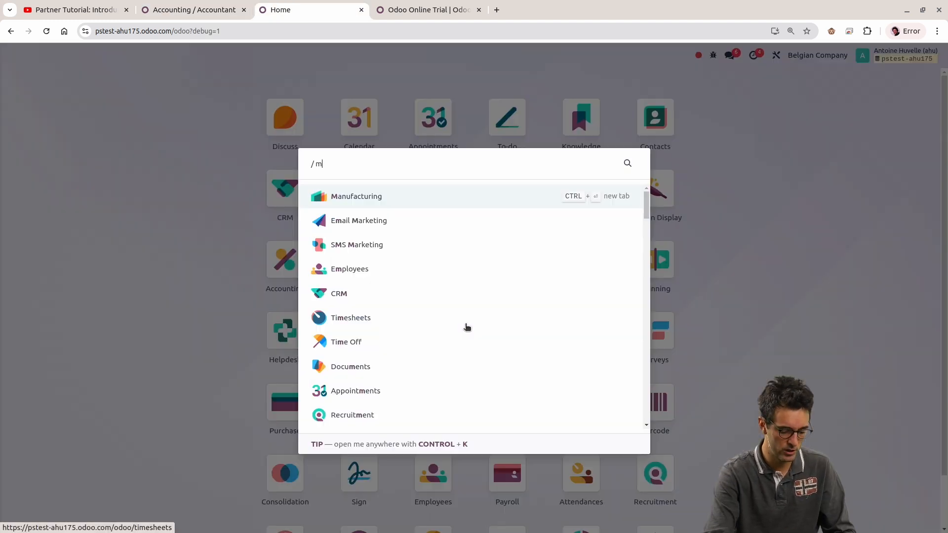
key(Return)
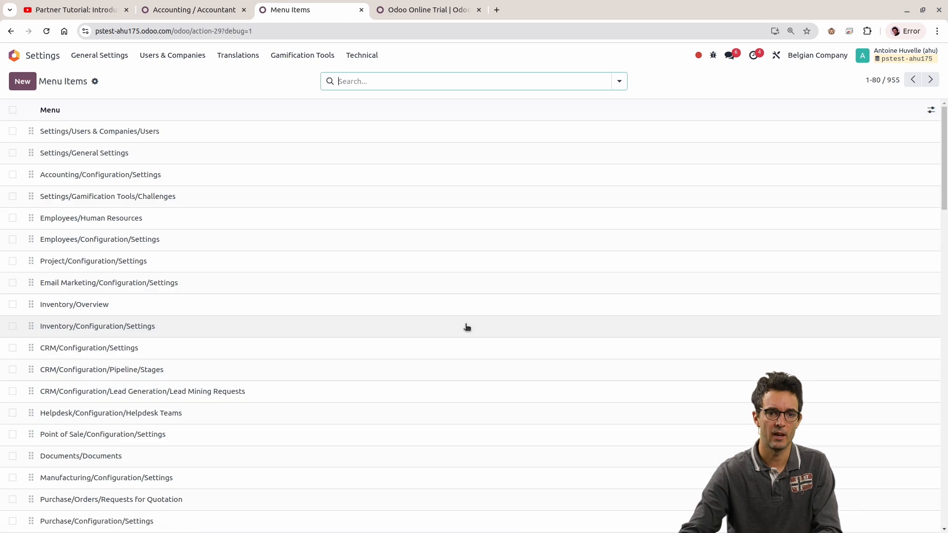
double_click(892, 81)
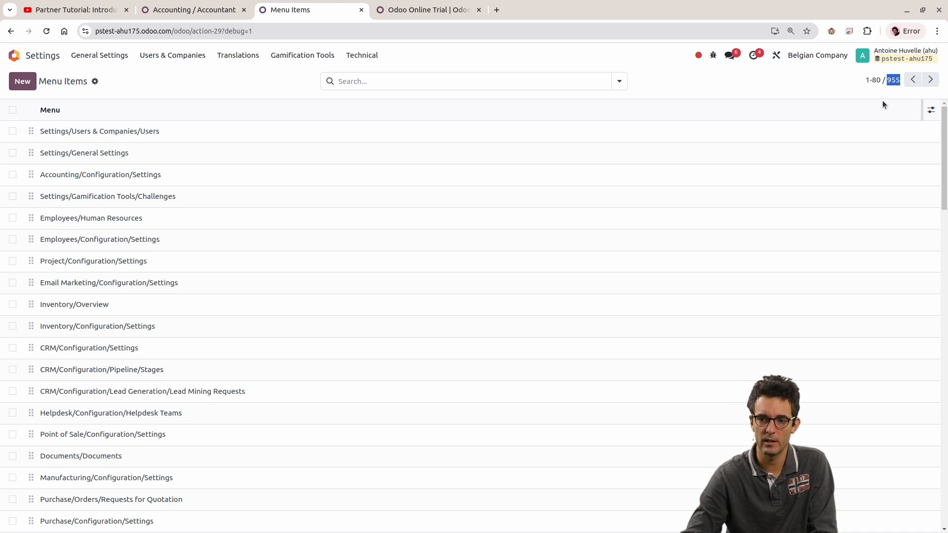
click(567, 82)
click(689, 81)
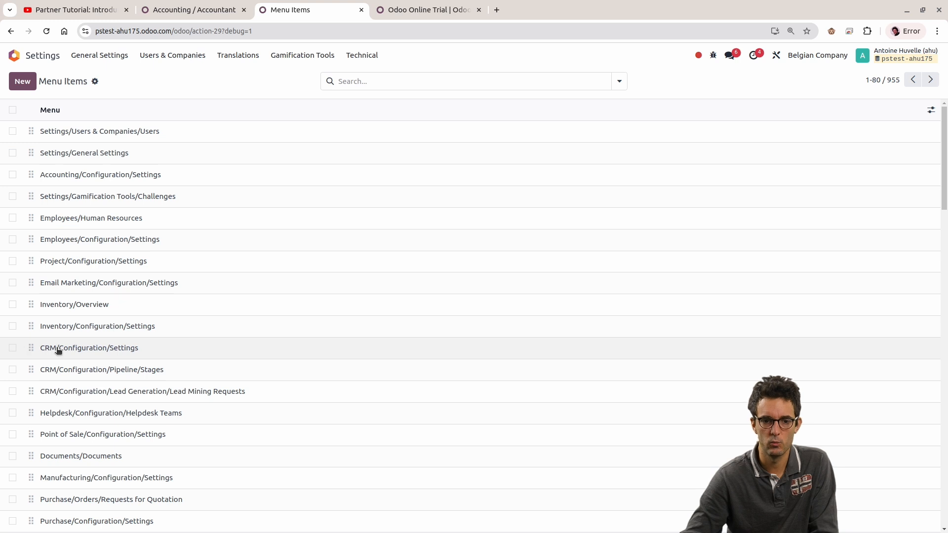
Step: Inspect the visibility groups of the CRM/Configuration/Settings and Fleet/Fleet/Fleet menu items, and return to the Accounting / Accountant group
click(96, 351)
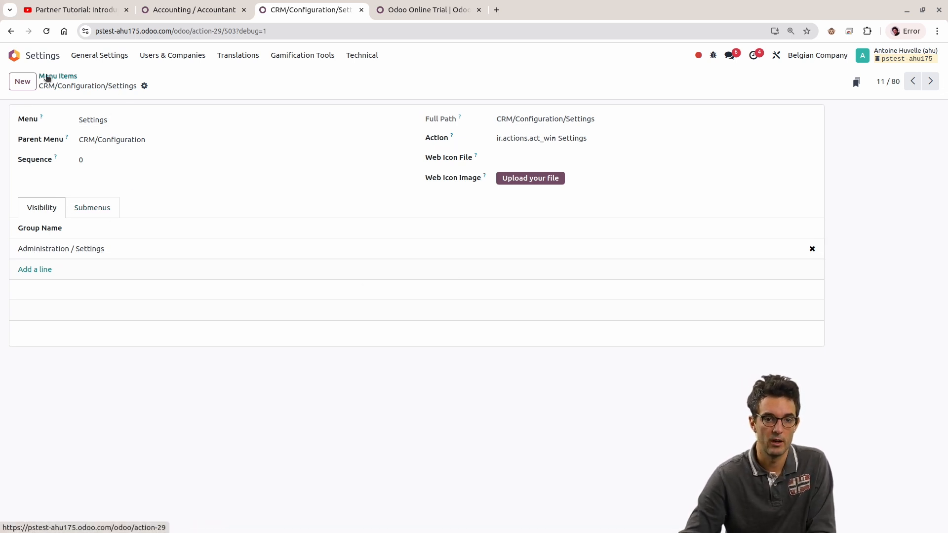
click(46, 77)
scroll(161, 263, down, 3)
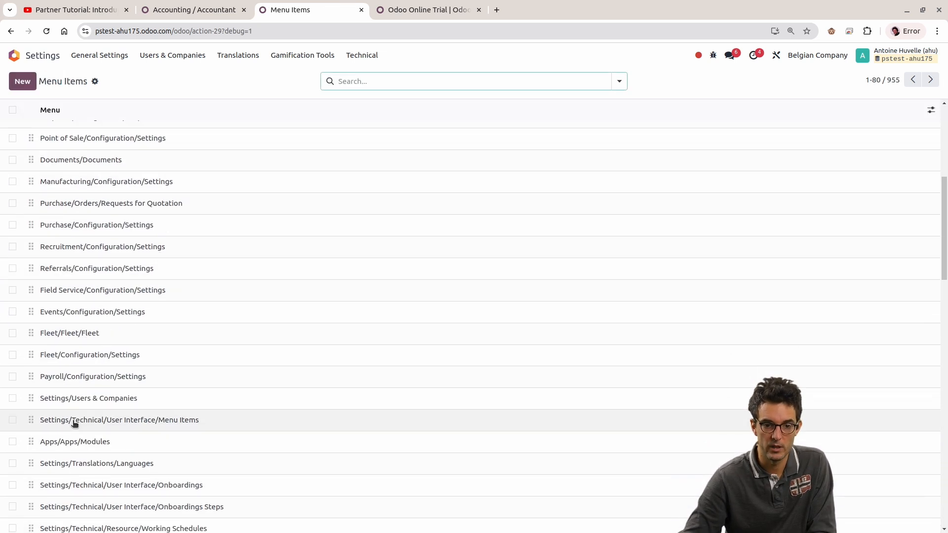
click(74, 333)
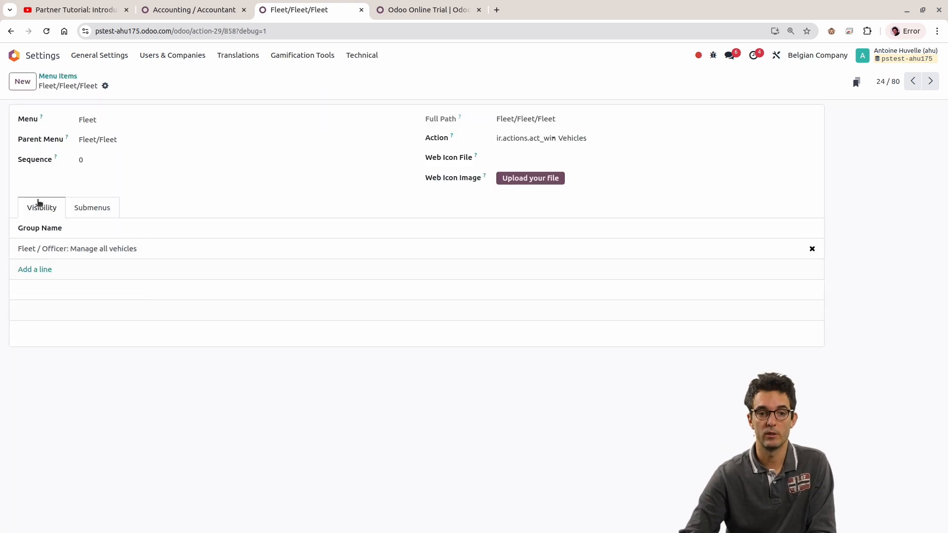
click(49, 77)
scroll(255, 364, up, 6)
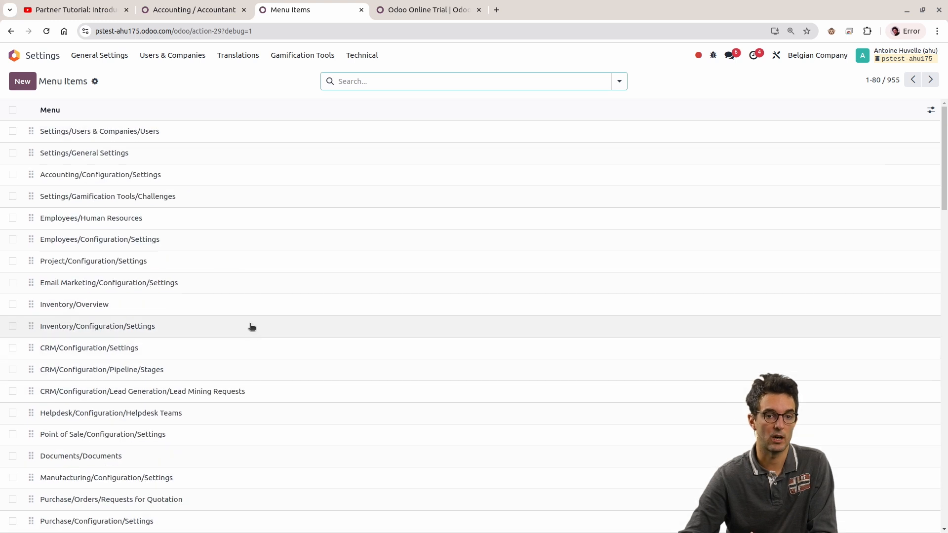
click(182, 10)
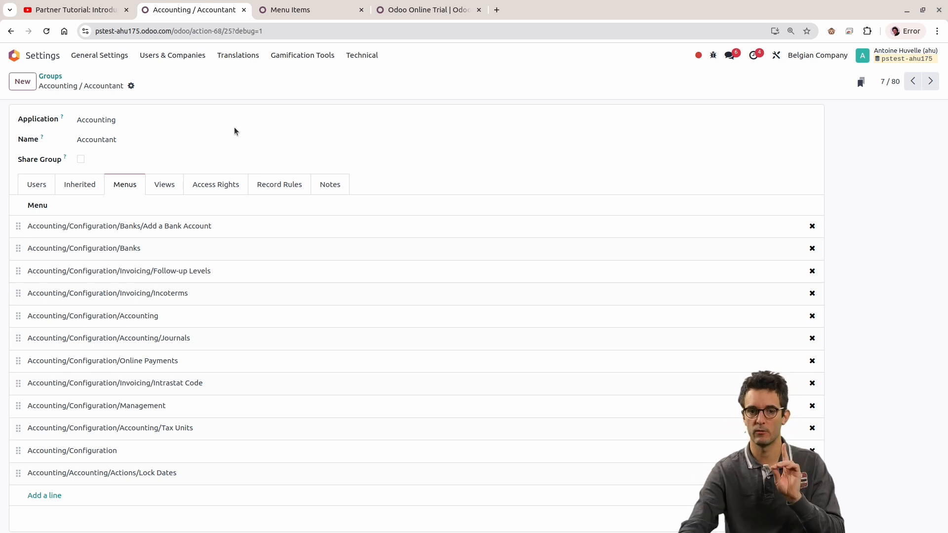
Step: Open the Alabama Department of Revenue contact from the Contacts app in the other browser tab
click(290, 10)
click(40, 58)
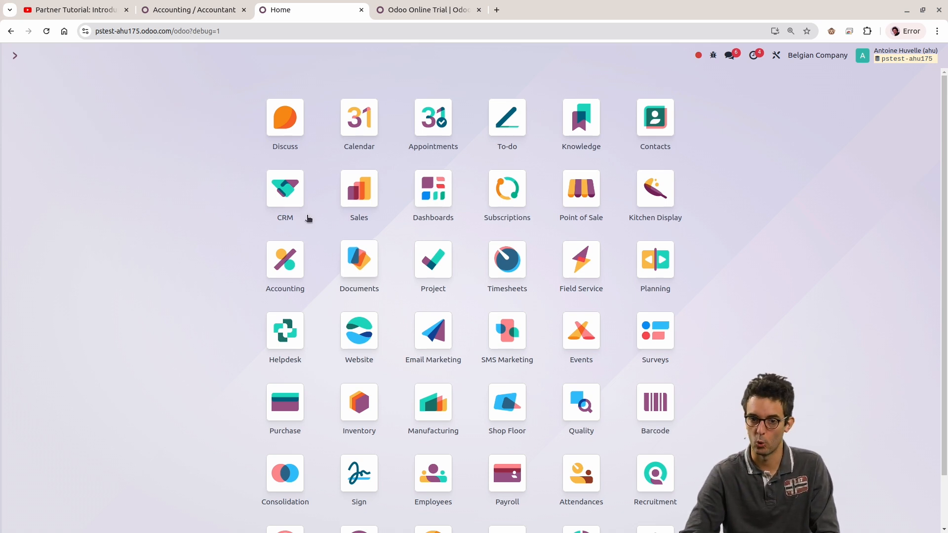
click(648, 128)
click(118, 135)
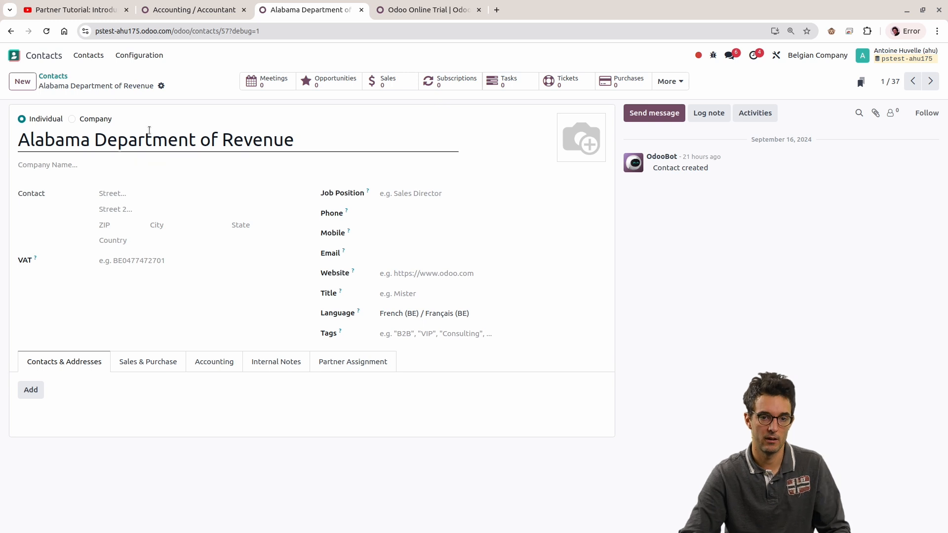
triple_click(149, 130)
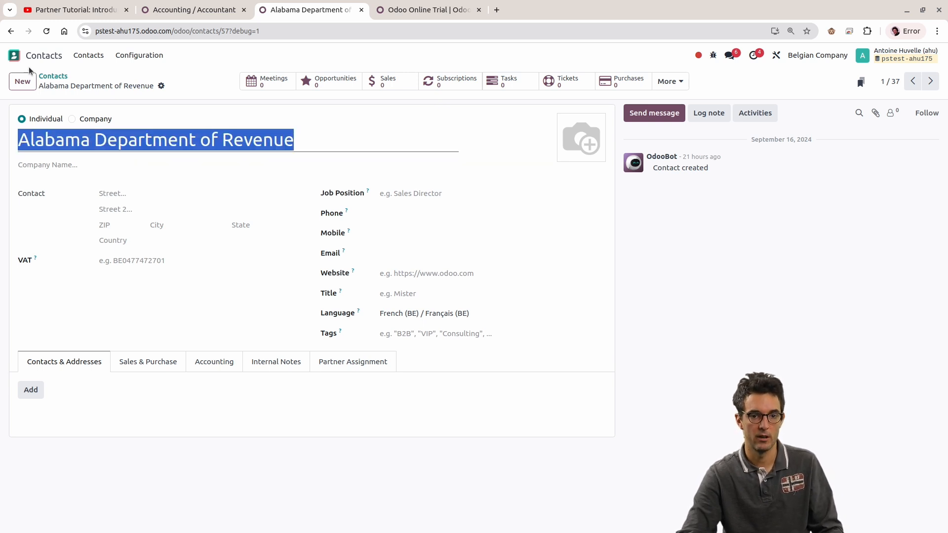
Step: Create and save a draft customer invoice in Accounting for Alabama Department of Revenue, with one [DISC] Discount line
click(14, 55)
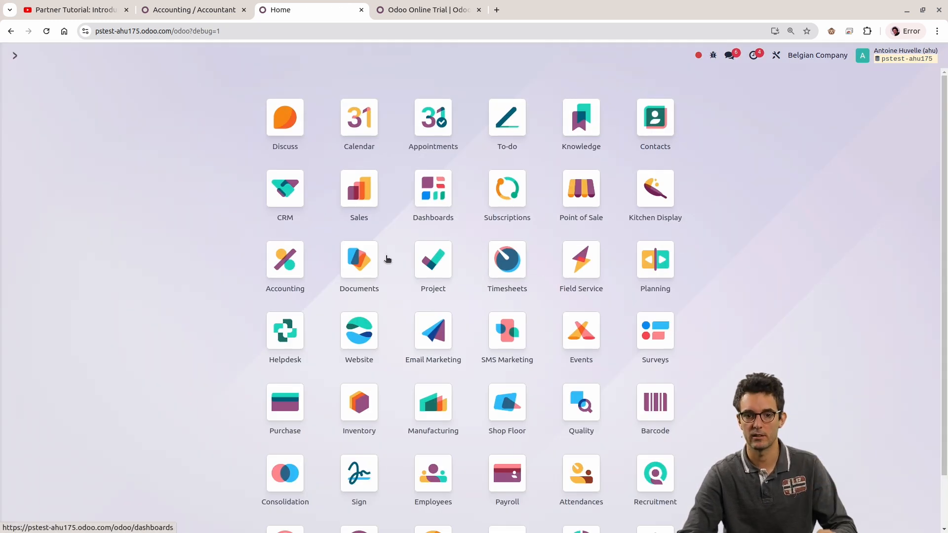
click(269, 245)
click(151, 55)
click(158, 75)
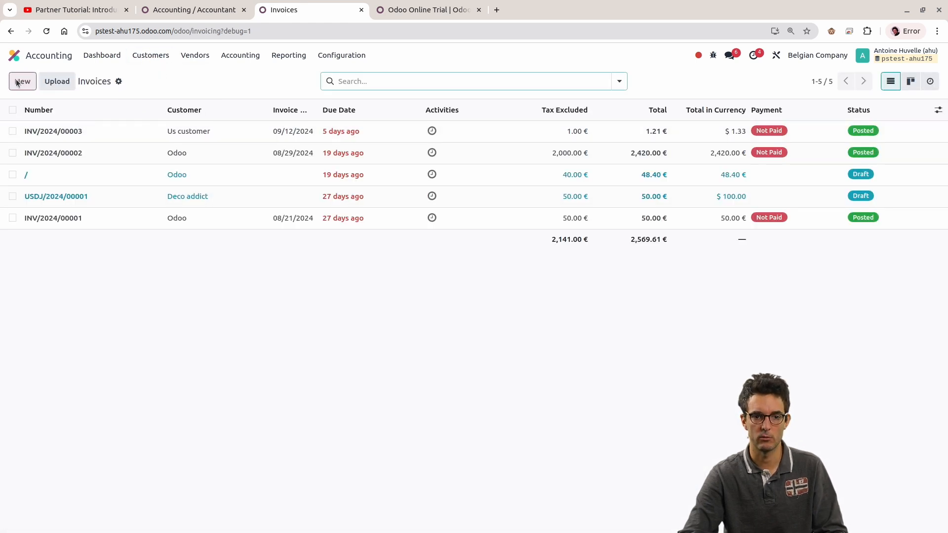
click(19, 82)
click(168, 186)
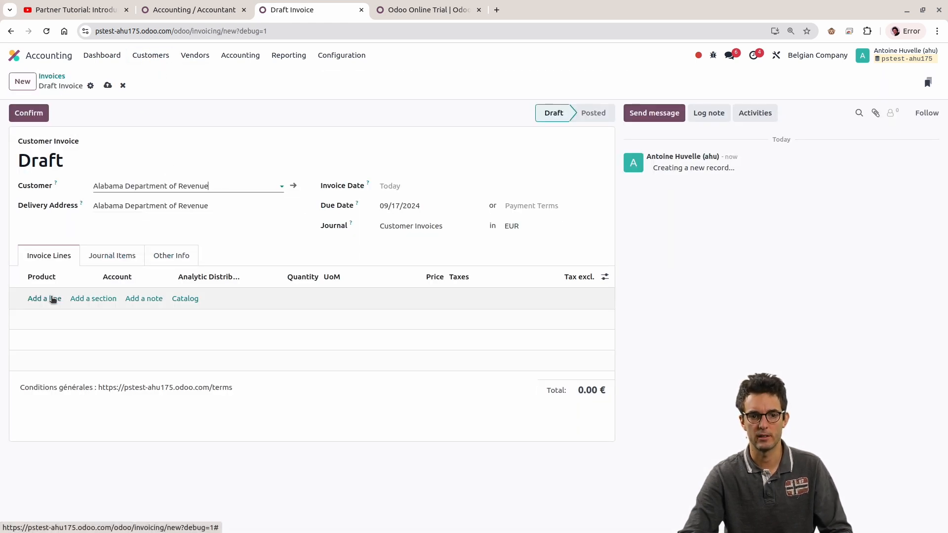
click(47, 298)
click(50, 299)
click(56, 314)
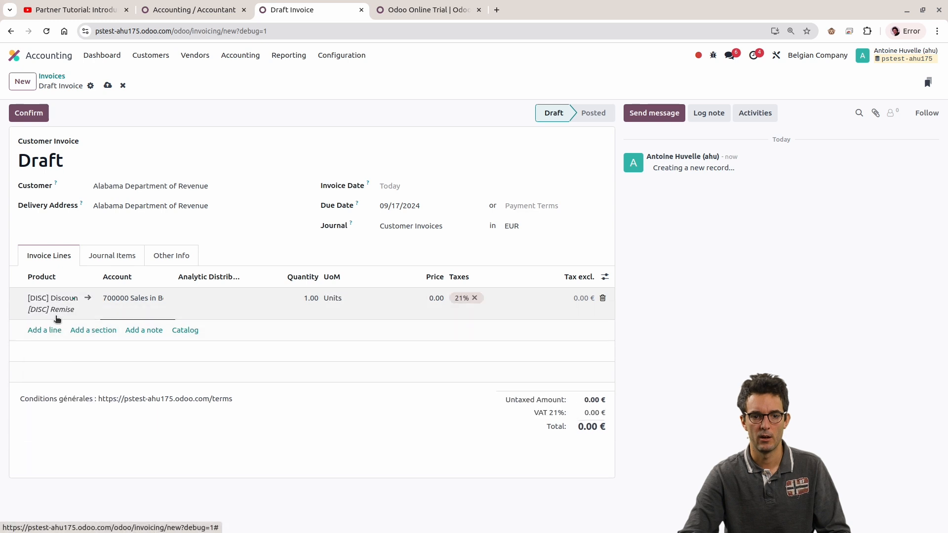
click(107, 85)
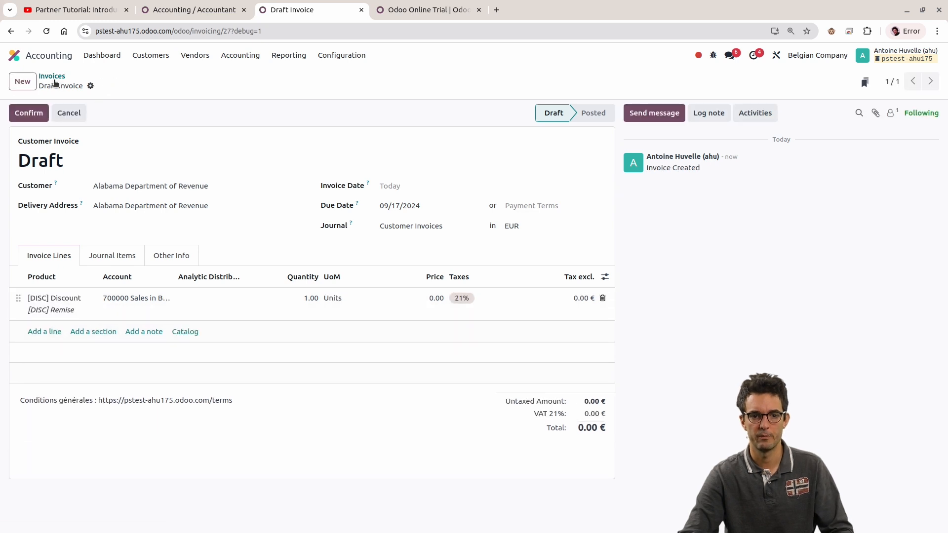
click(52, 76)
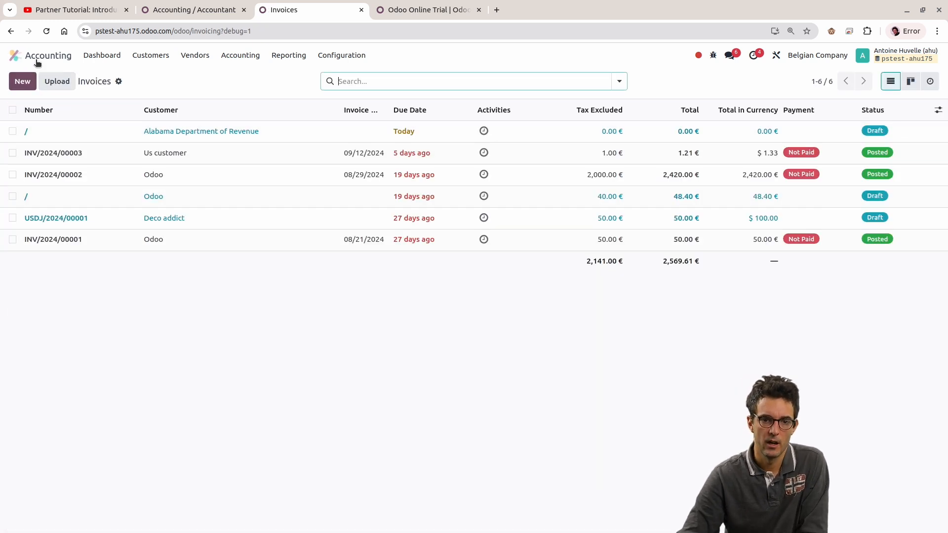
Step: Reopen the Accounting app from the home screen and view its Customers list
click(15, 56)
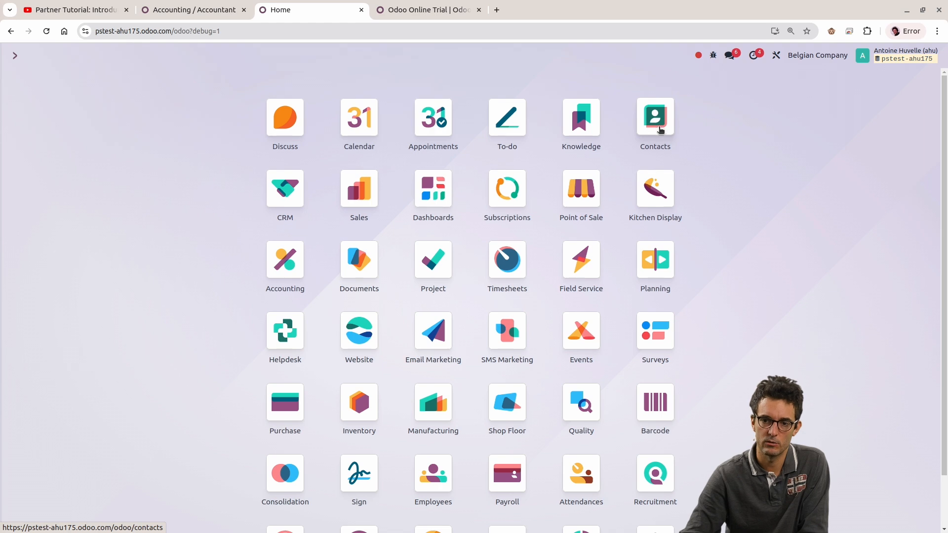
click(294, 262)
click(156, 66)
click(157, 75)
click(151, 56)
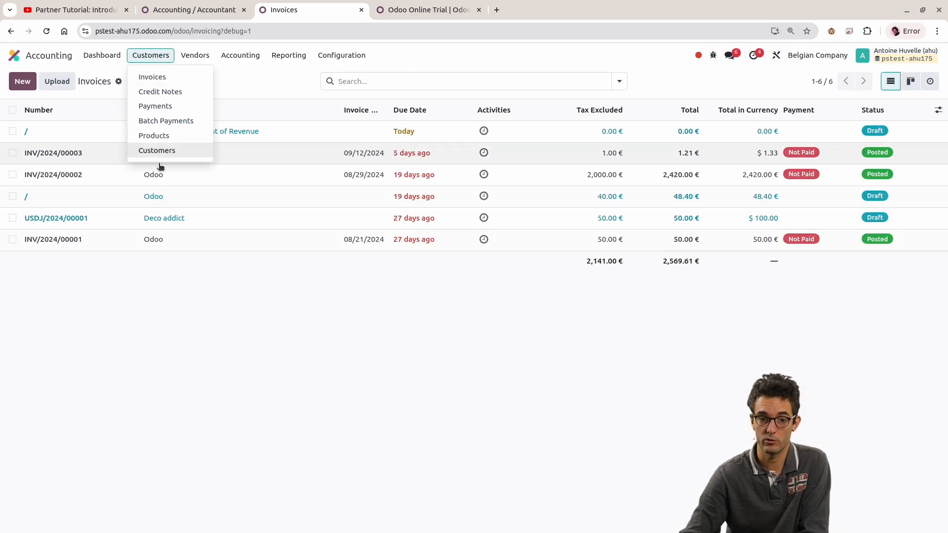
click(157, 150)
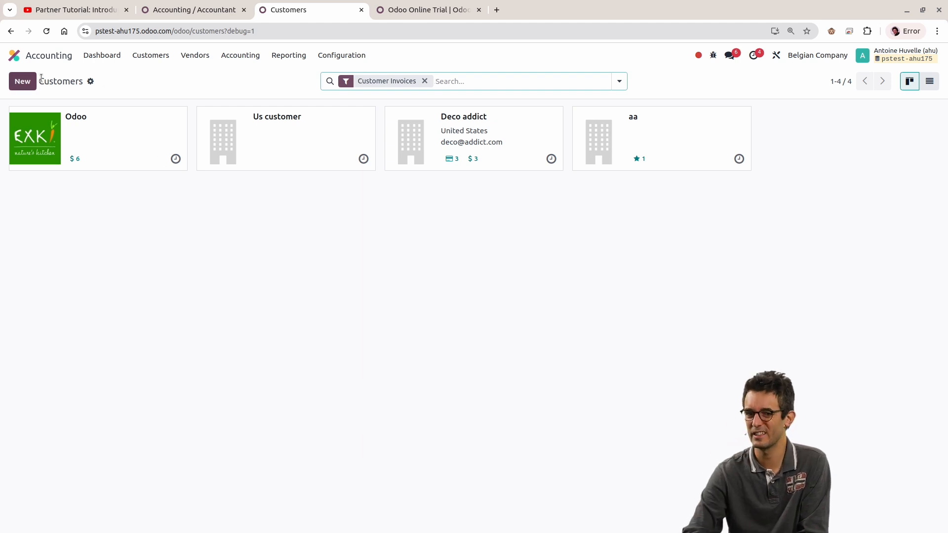
Step: Open the contact record from the Alabama Department of Revenue draft invoice's Customer field, and return to the Accounting / Accountant group
click(146, 56)
click(141, 73)
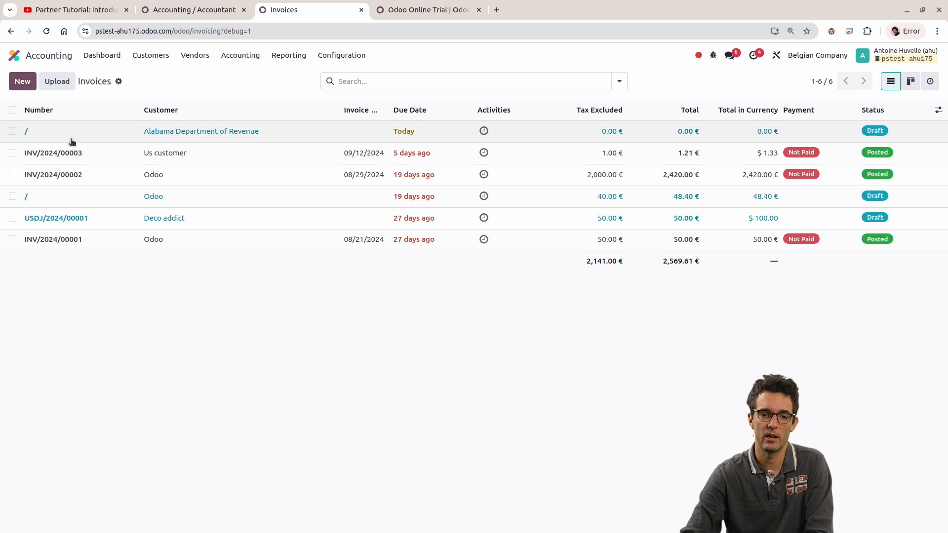
click(74, 133)
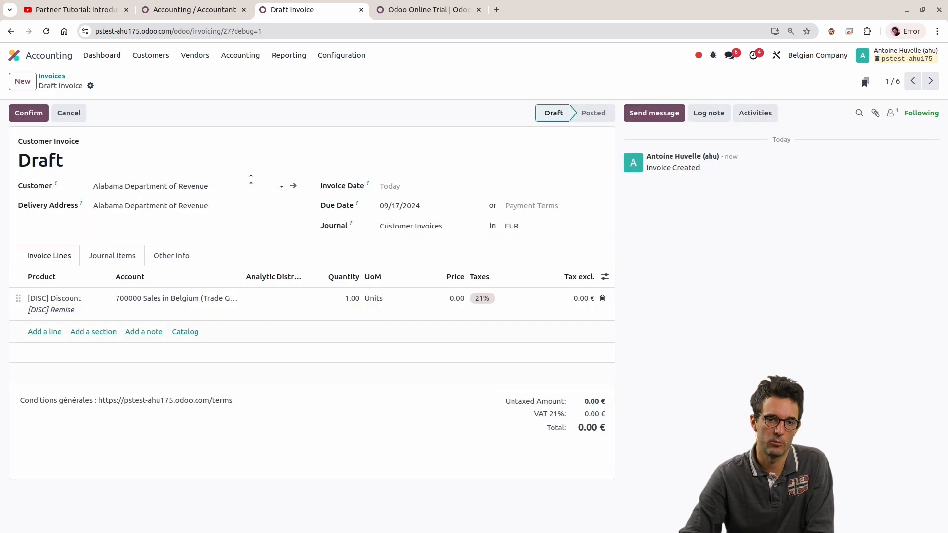
click(296, 187)
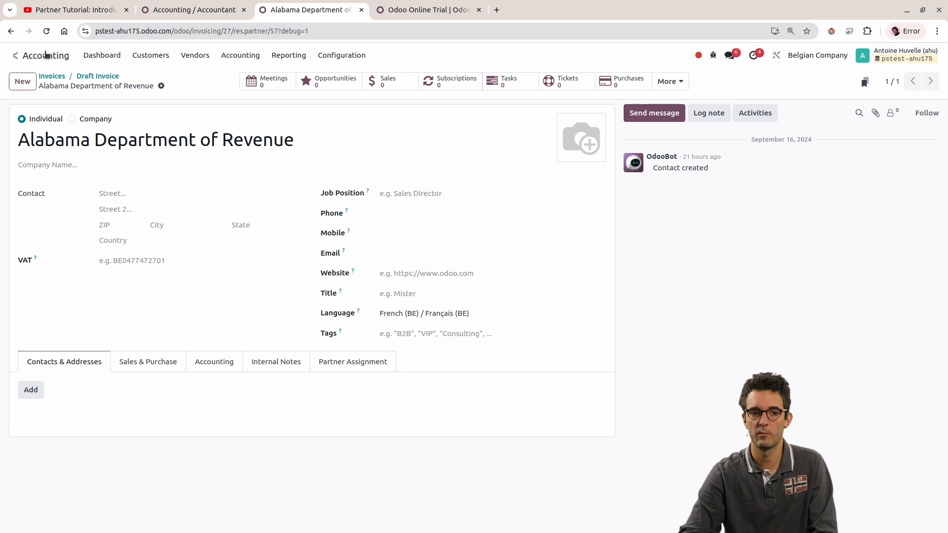
click(15, 54)
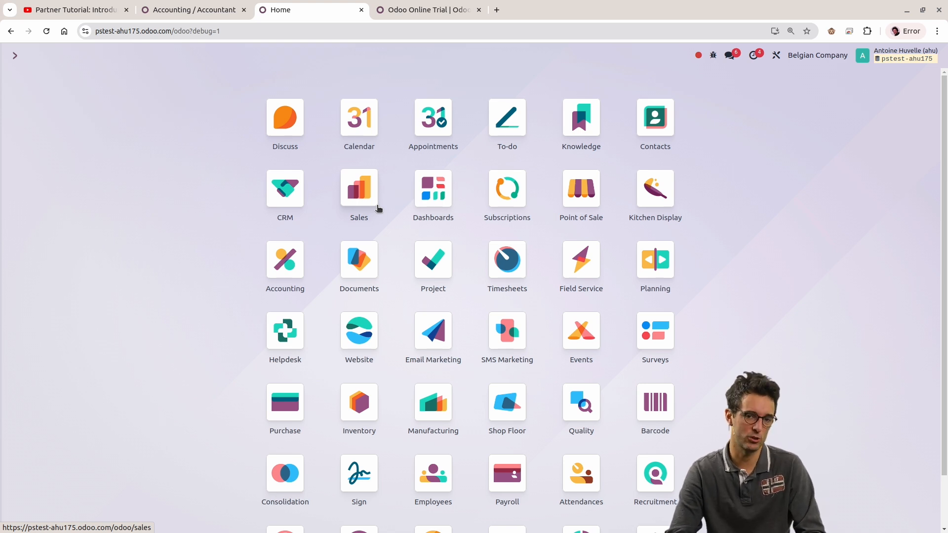
click(194, 10)
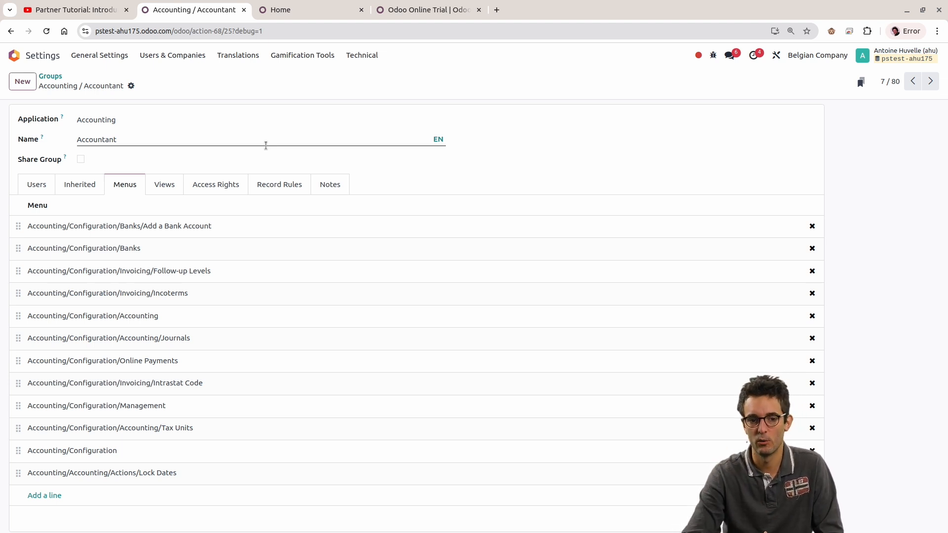
Step: Inspect the Accounting / Accountant group's views, record rules and access rights
click(173, 185)
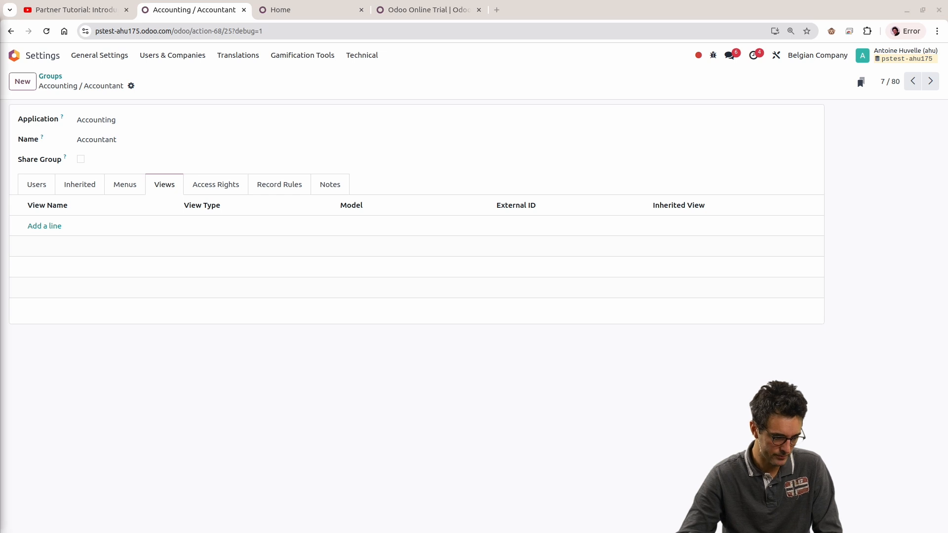
click(263, 186)
click(231, 187)
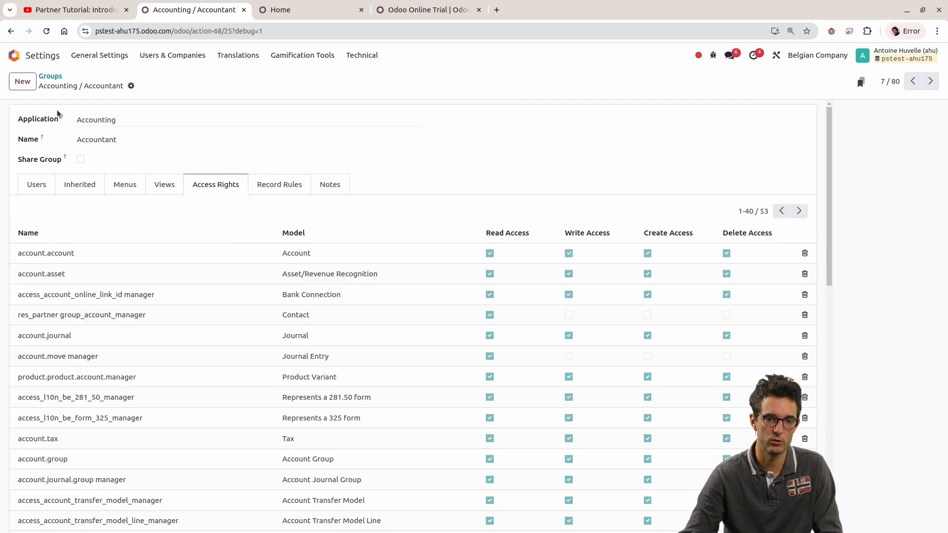
Step: Leave the group and open the first user's record from the Users list in Settings
click(50, 76)
click(16, 55)
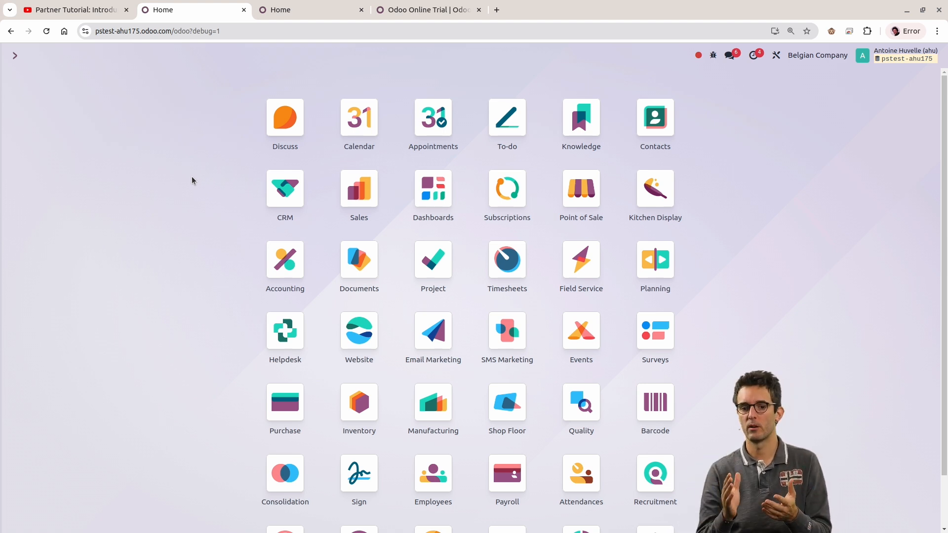
scroll(624, 239, down, 2)
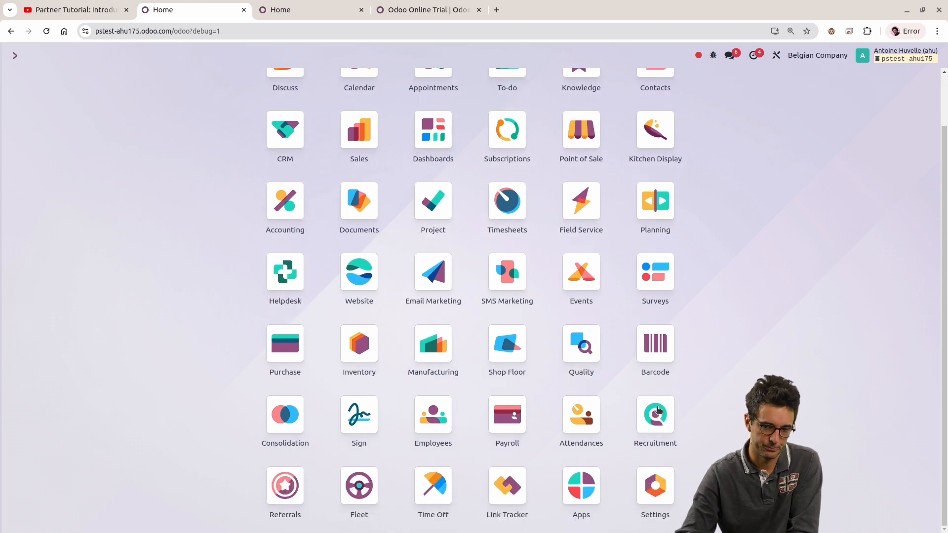
click(655, 481)
click(170, 55)
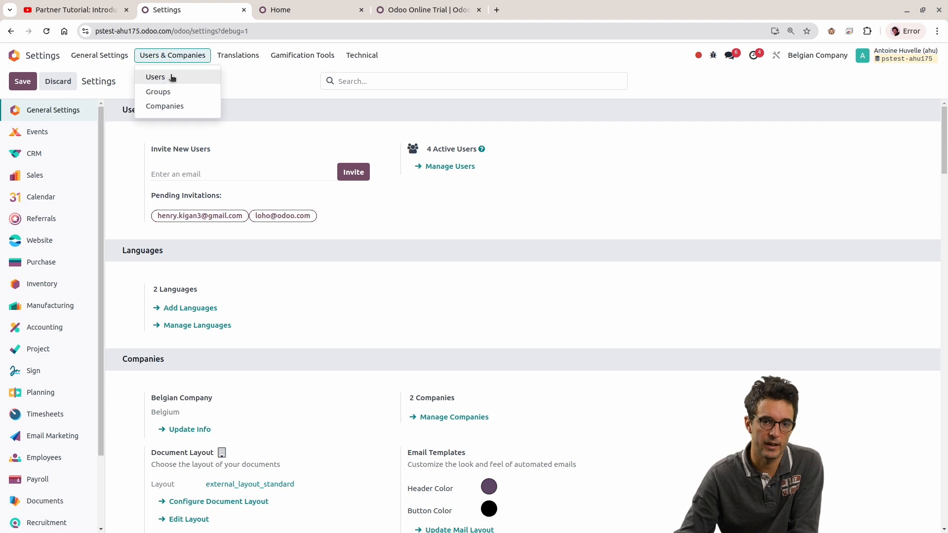
click(170, 75)
click(127, 130)
Step: Examine the user's access rights for each application, from Sales and Accounting to Administration and the technical options
scroll(228, 301, down, 4)
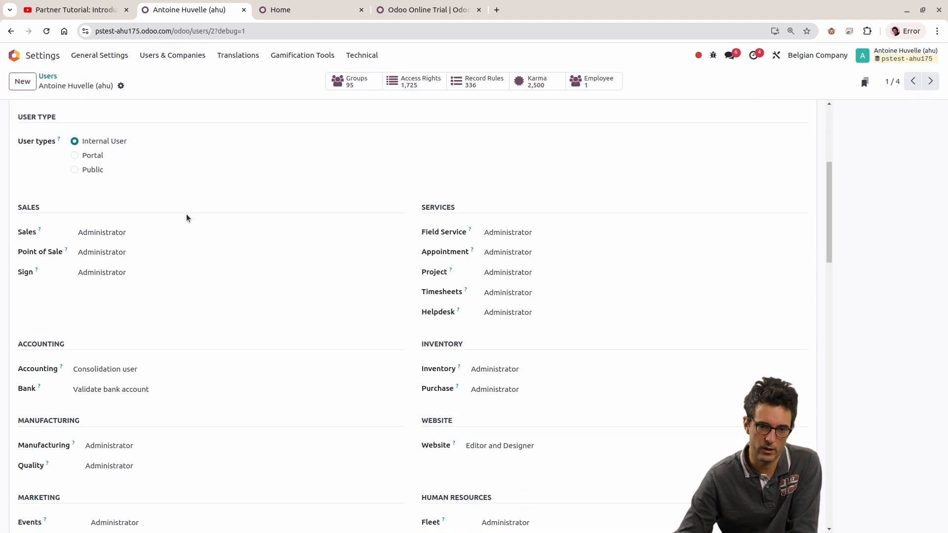
scroll(186, 214, up, 5)
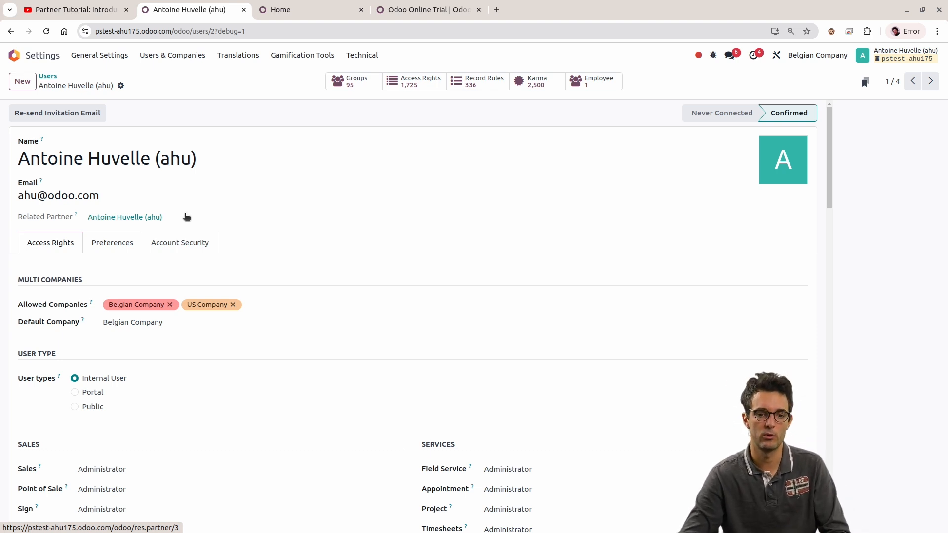
scroll(351, 240, down, 5)
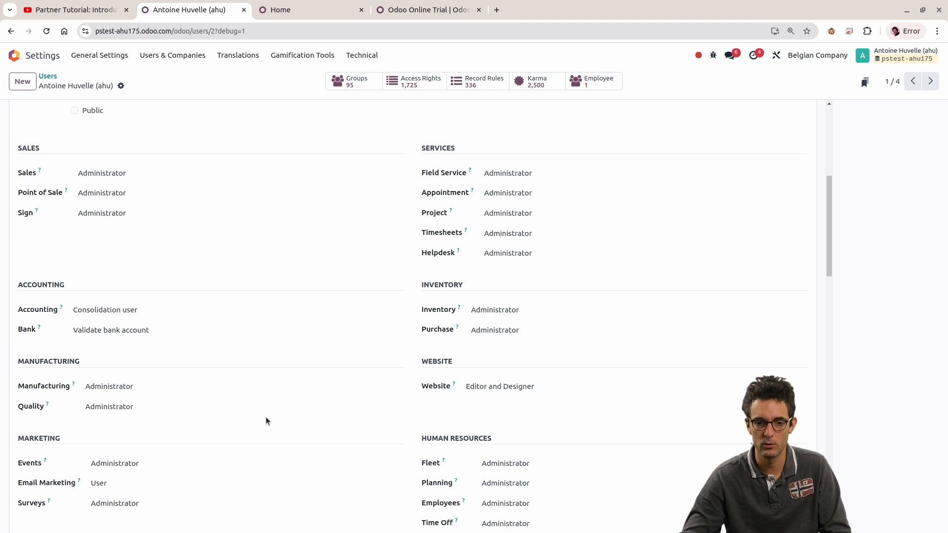
scroll(265, 421, down, 2)
scroll(485, 421, down, 4)
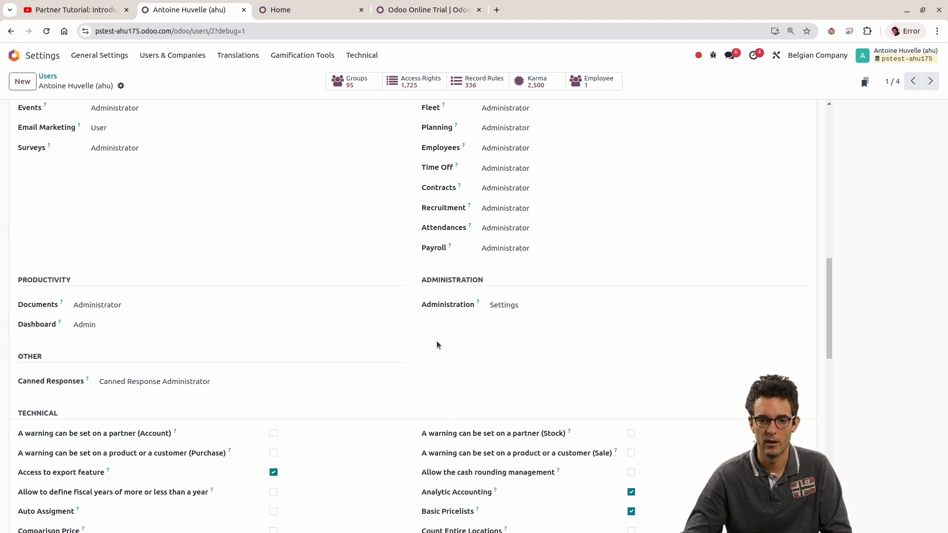
scroll(197, 291, up, 5)
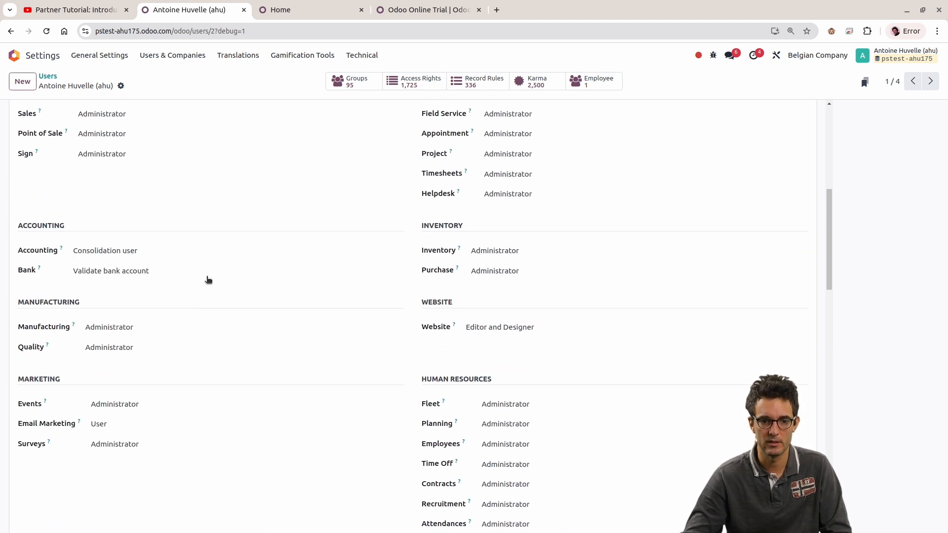
scroll(368, 336, up, 3)
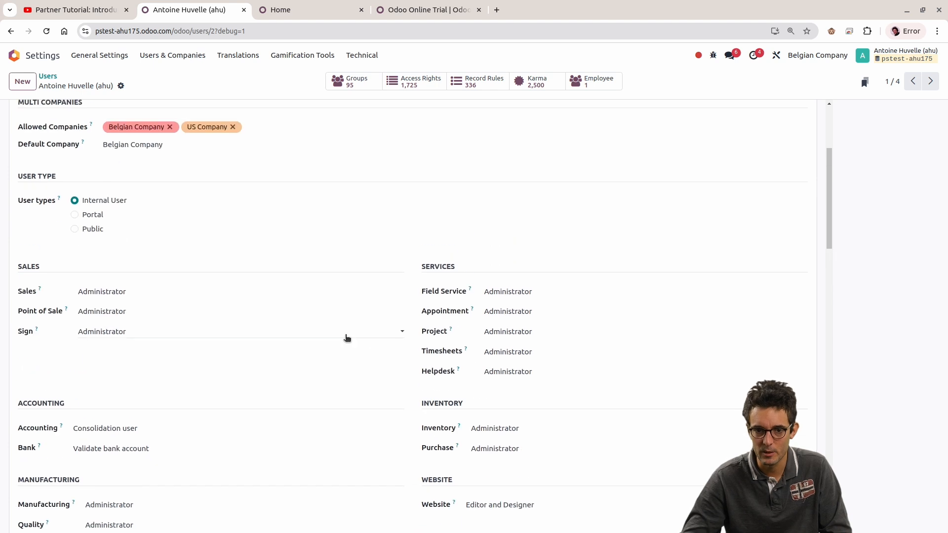
scroll(62, 209, down, 1)
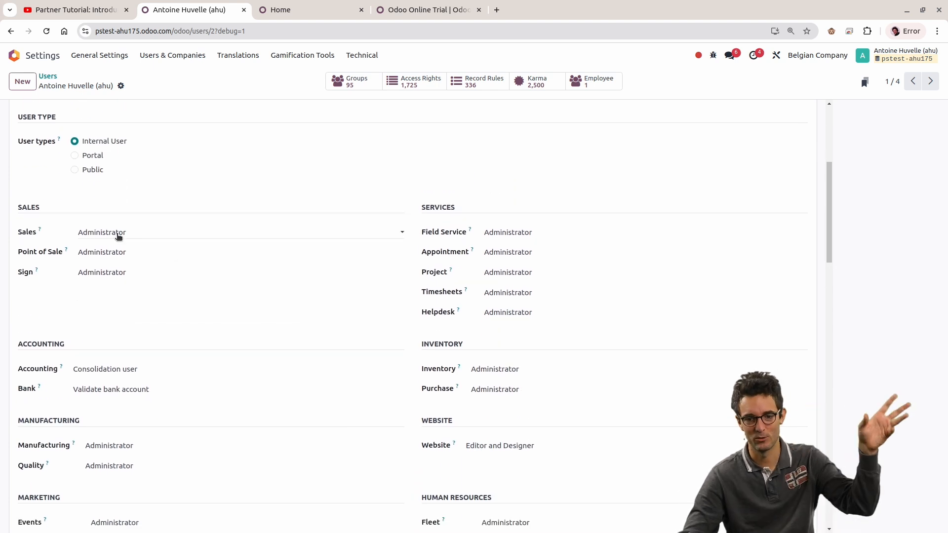
Step: Try the User access level for Inventory and Purchase, and restore Administrator for both
click(531, 366)
click(530, 367)
click(492, 372)
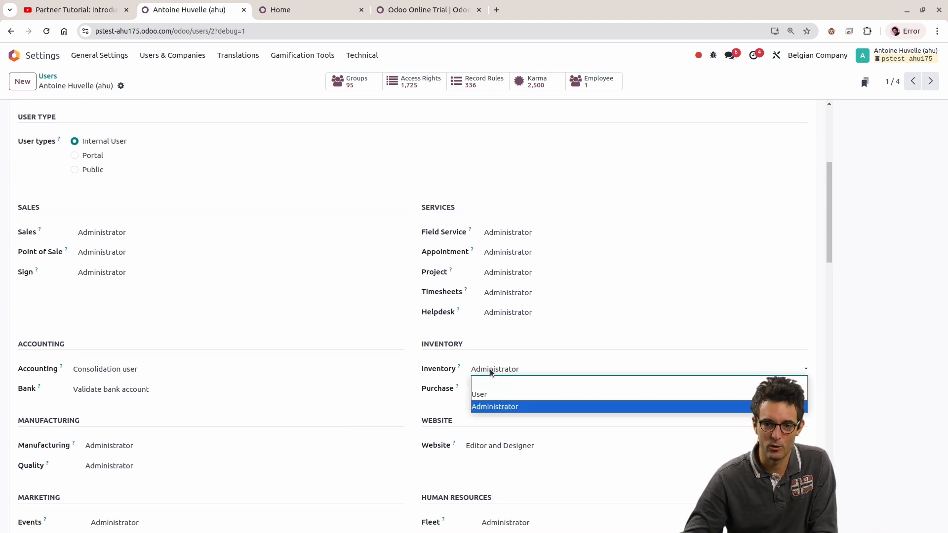
click(502, 394)
click(504, 394)
click(502, 418)
click(496, 390)
click(485, 427)
click(499, 373)
click(493, 406)
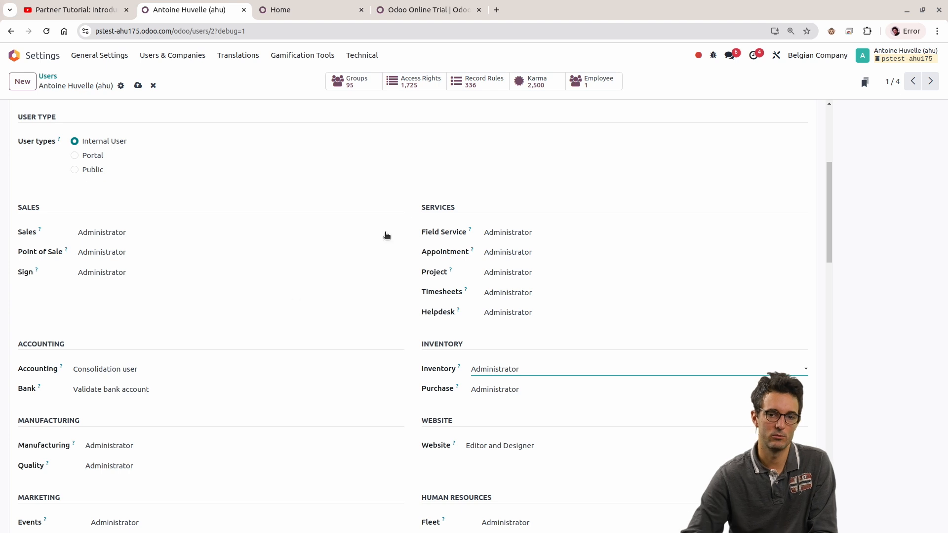
Step: Review the user's company and user type settings and view the access levels offered for Sales, leaving Administrator selected
scroll(402, 168, up, 3)
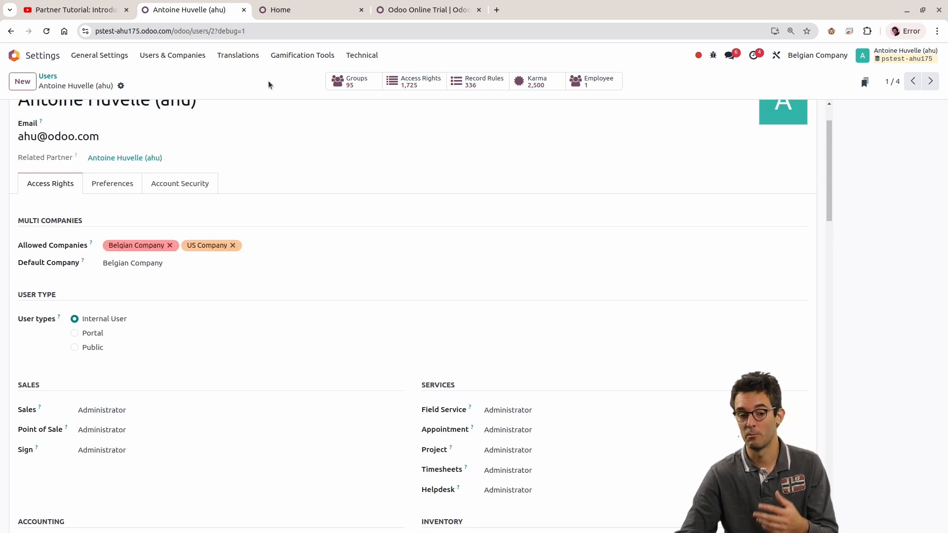
scroll(286, 269, up, 2)
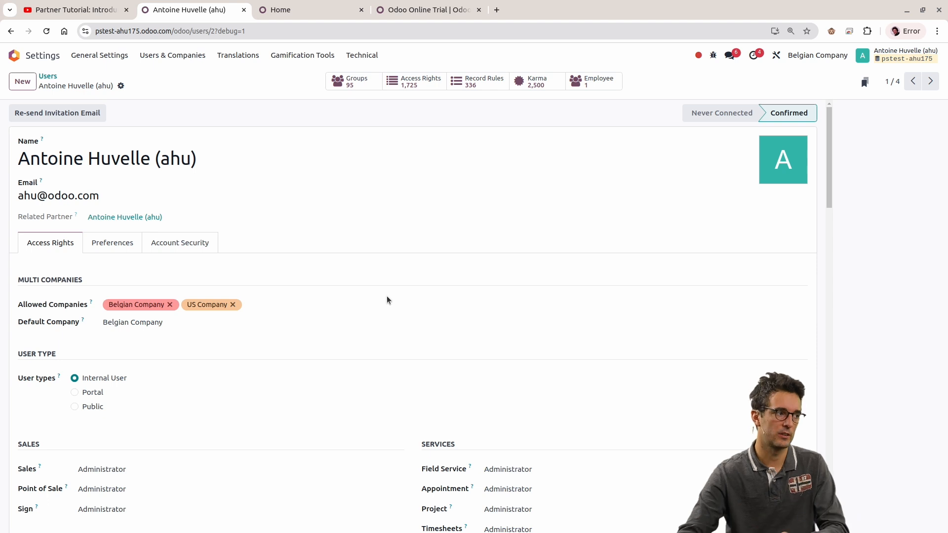
scroll(295, 273, down, 3)
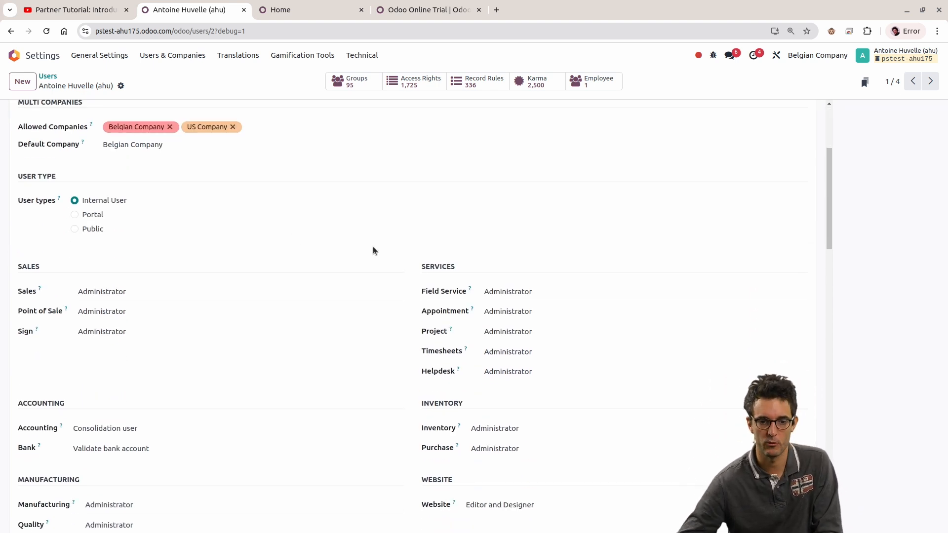
scroll(372, 251, down, 2)
scroll(374, 276, up, 6)
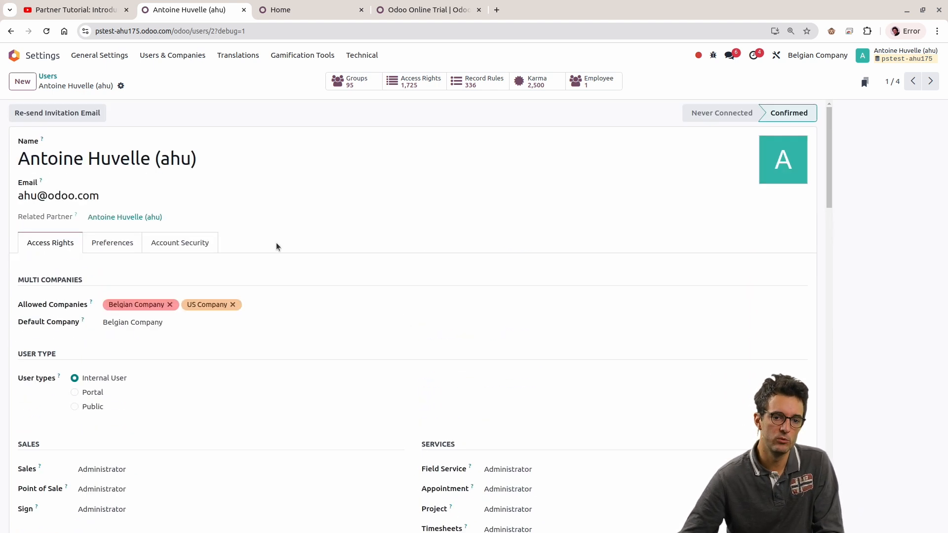
click(198, 469)
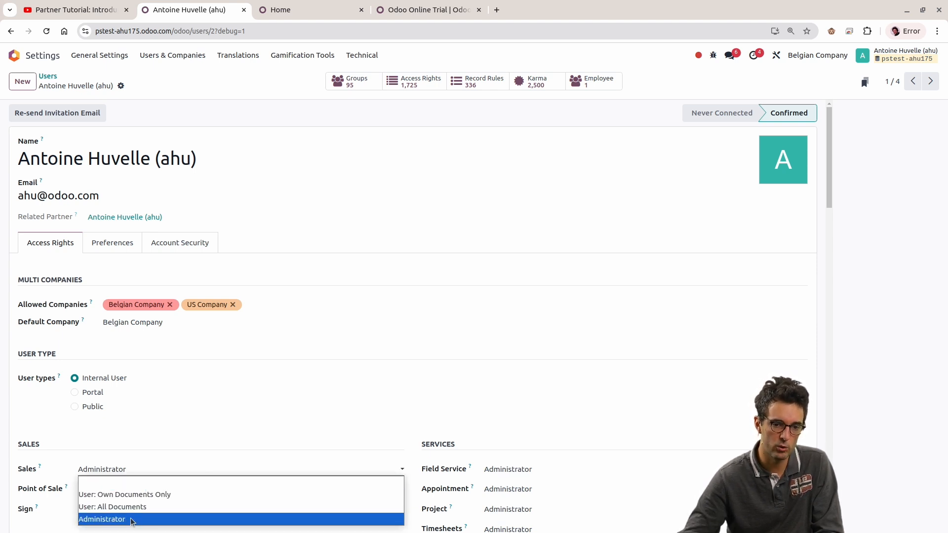
click(394, 387)
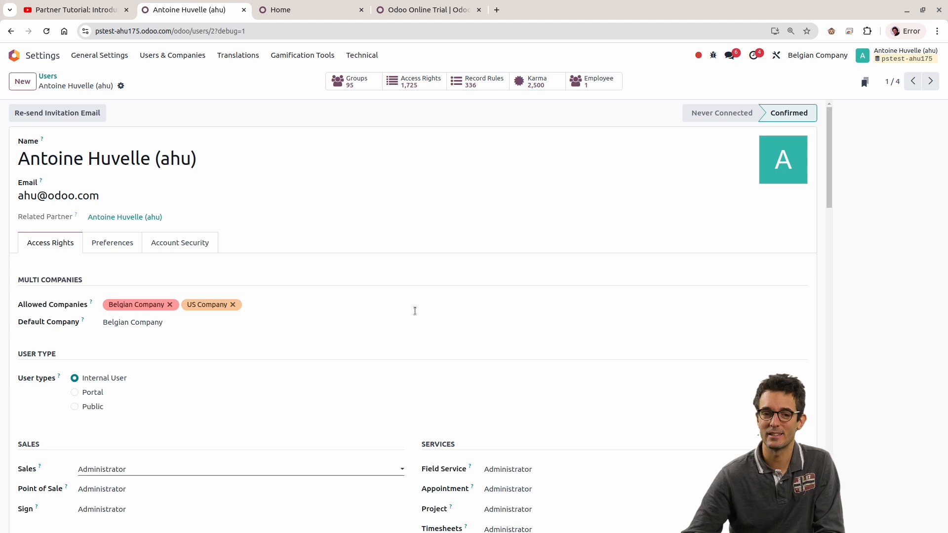
Step: Search the Groups list for "own" and open the Sales / User: Own Documents Only group
drag(419, 339, 179, 83)
click(172, 55)
click(173, 89)
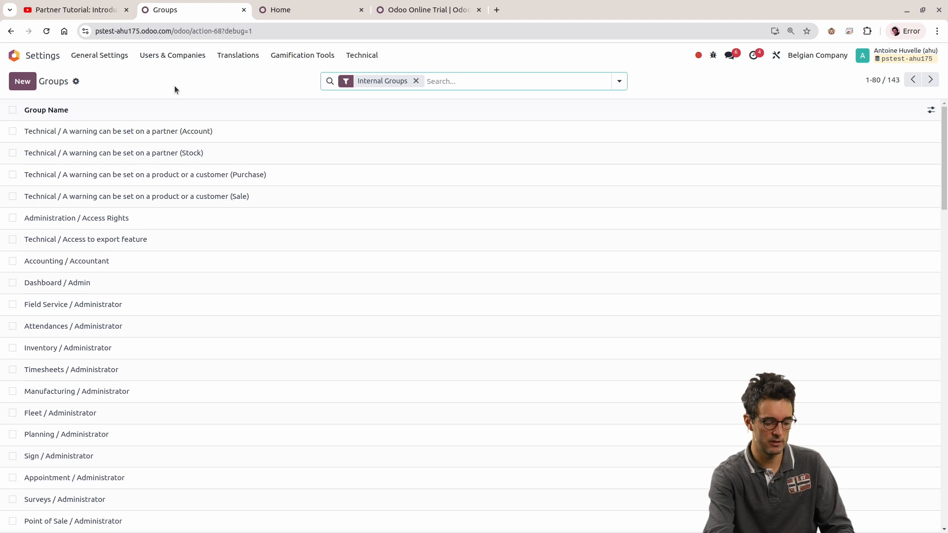
text(user)
key(BackSpace)
key(BackSpace)
key(BackSpace)
key(BackSpace)
text(own)
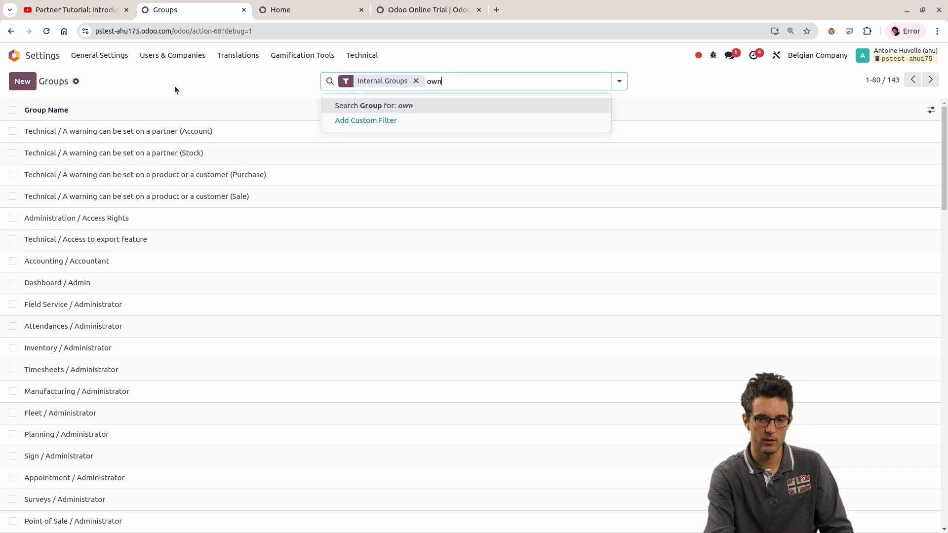
key(Return)
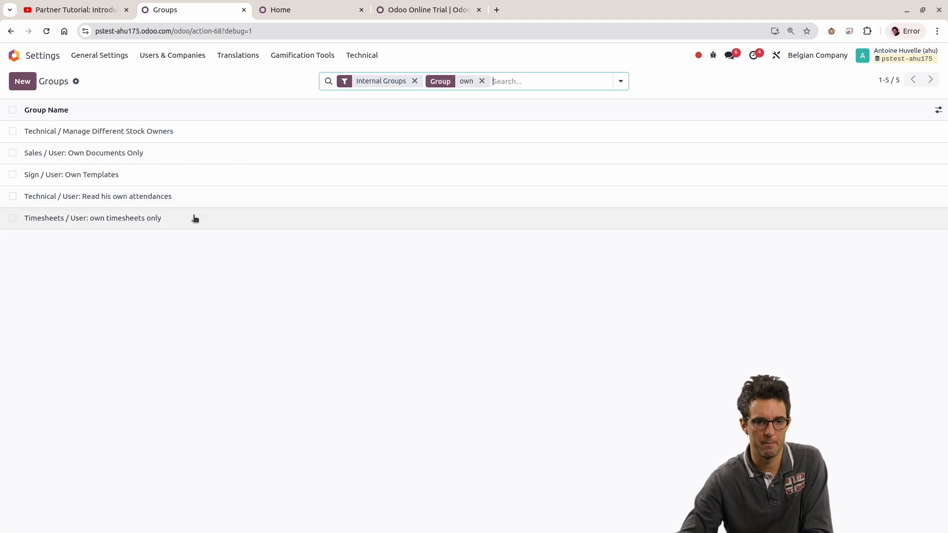
click(168, 161)
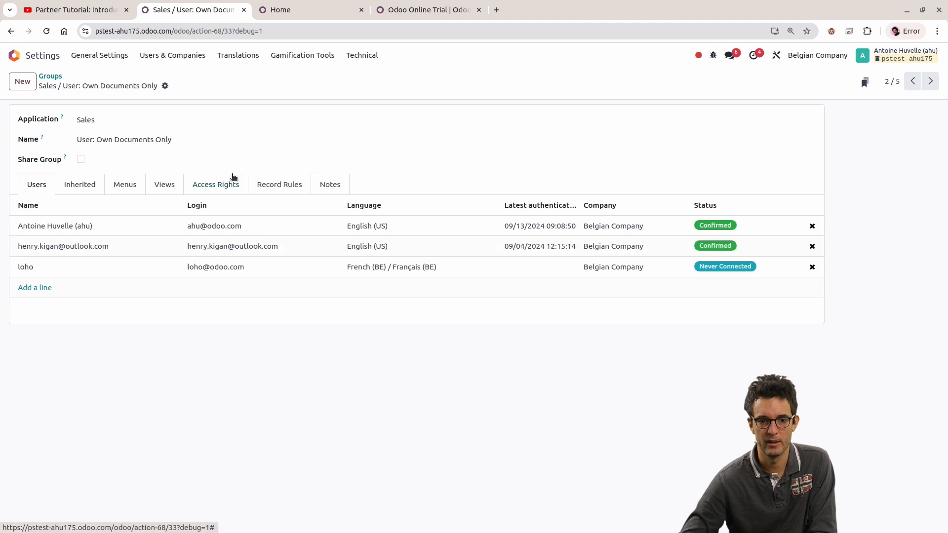
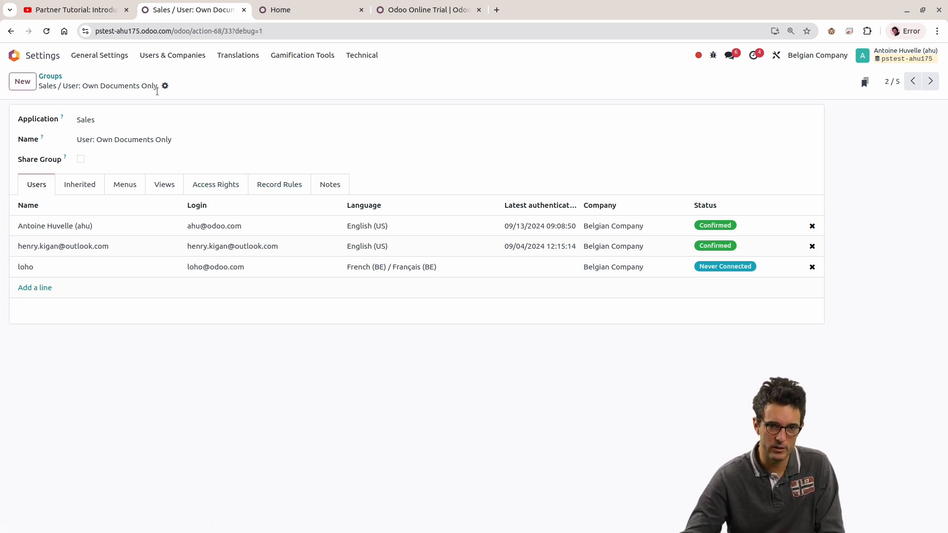
Step: Open sales order S00009 in the Sales app and bring up its form in Studio
click(14, 55)
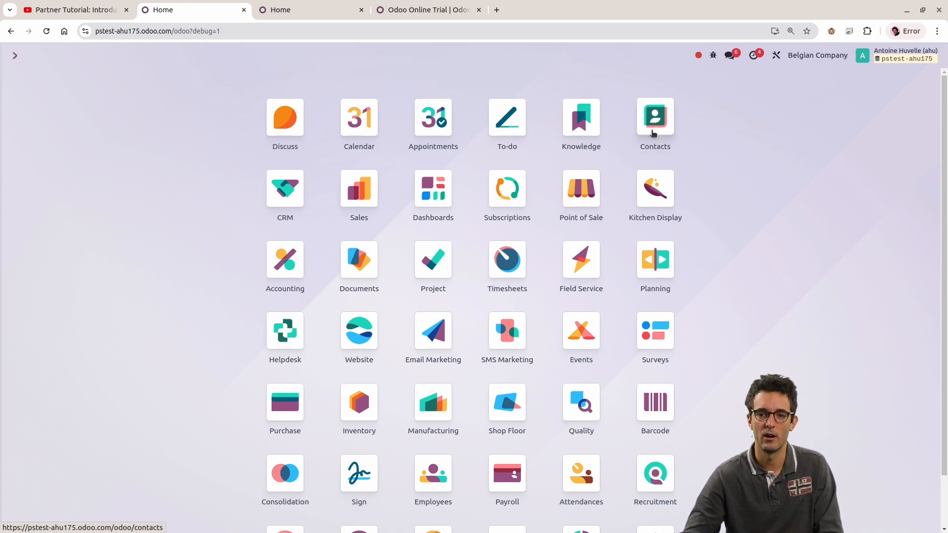
click(367, 190)
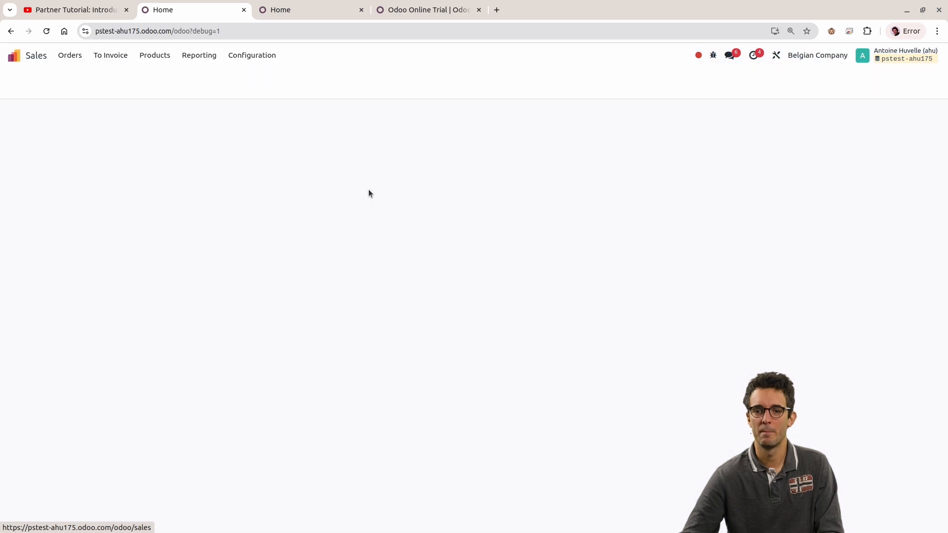
click(131, 157)
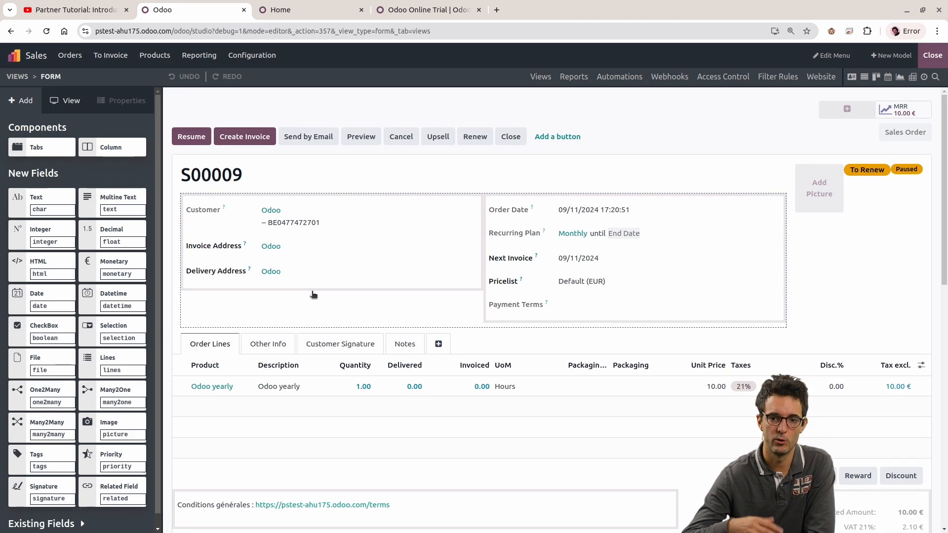
Step: Inspect the Delivery Address field's properties in Studio, focusing on which groups its visibility is limited to
click(207, 277)
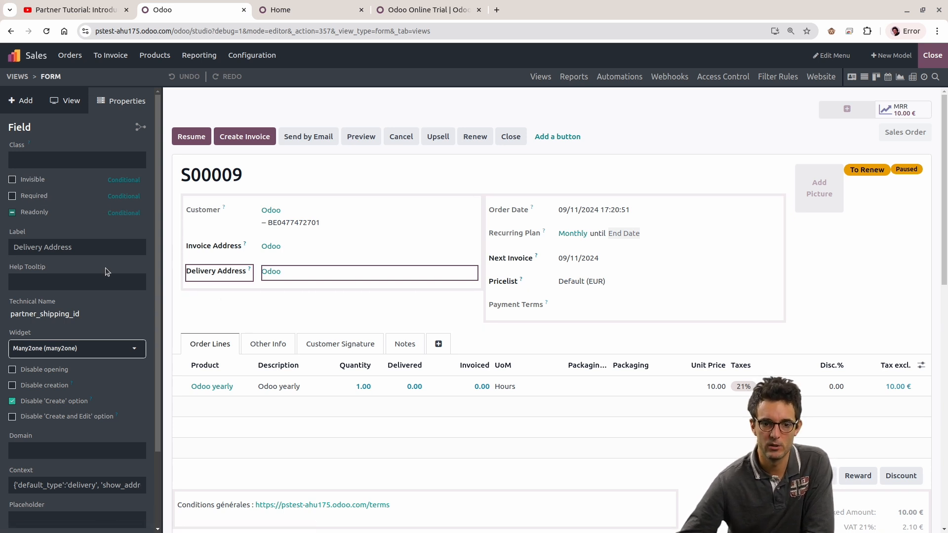
scroll(105, 268, down, 2)
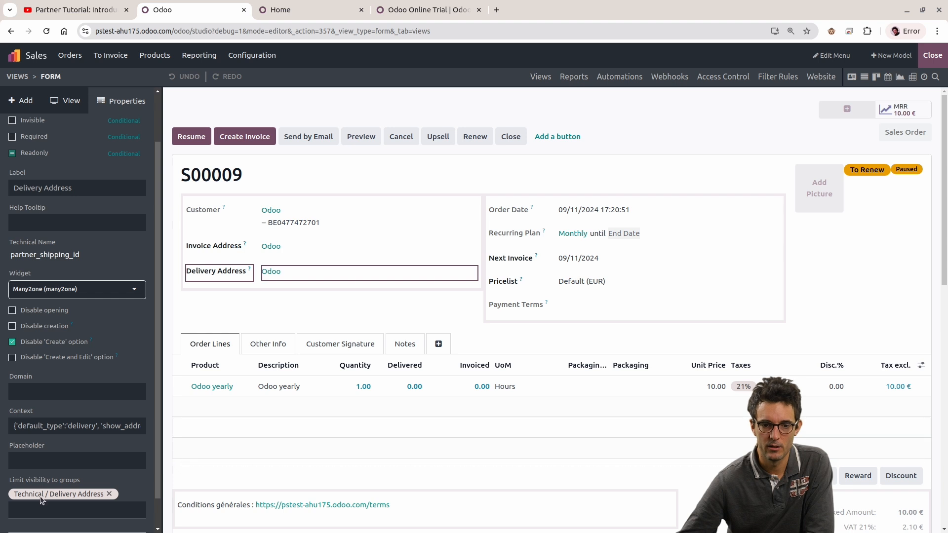
click(10, 483)
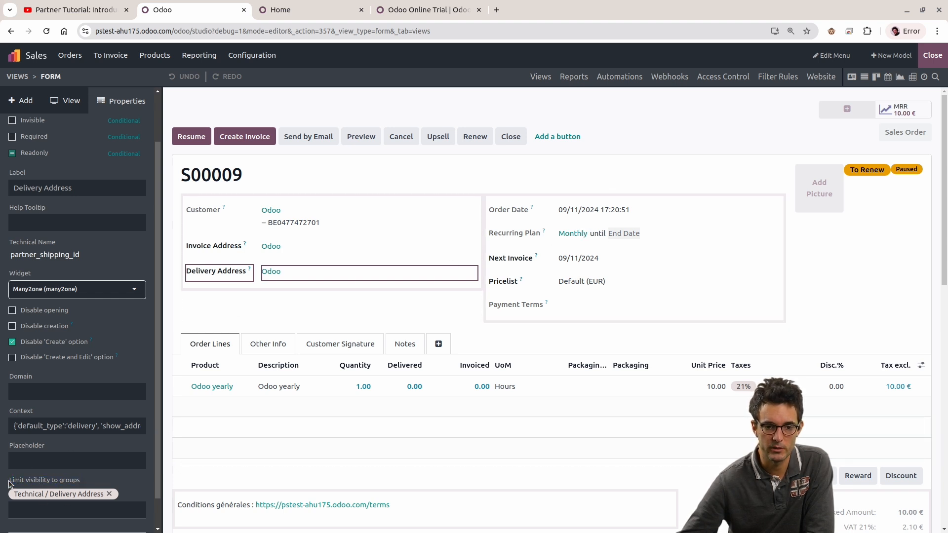
drag(35, 481, 90, 485)
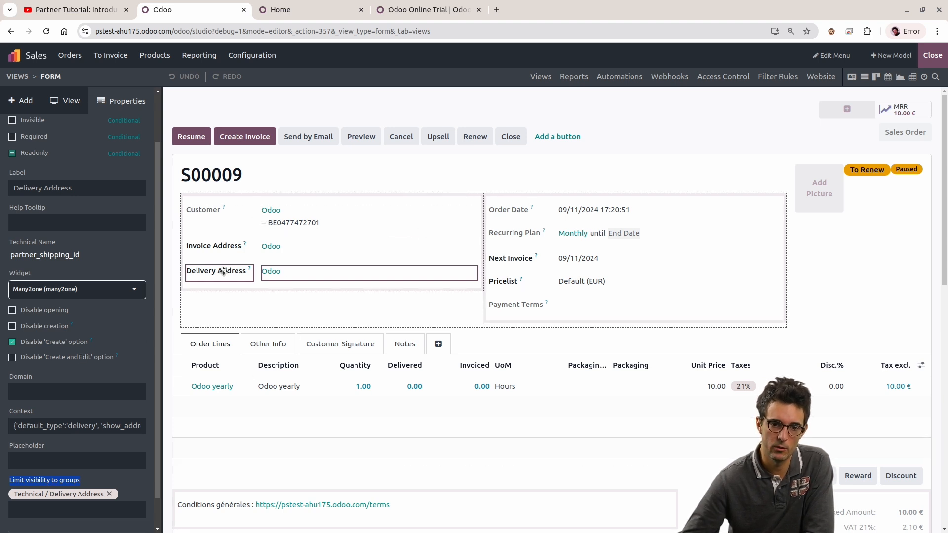
click(7, 489)
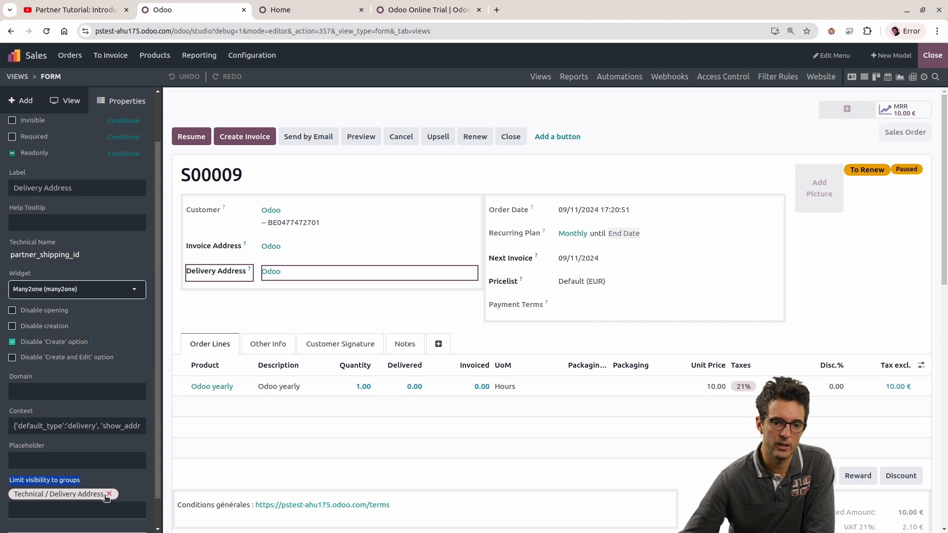
Step: In the other Odoo browser tab, go to the Users list in Settings and open the first user's record
click(303, 5)
scroll(592, 489, down, 2)
click(641, 516)
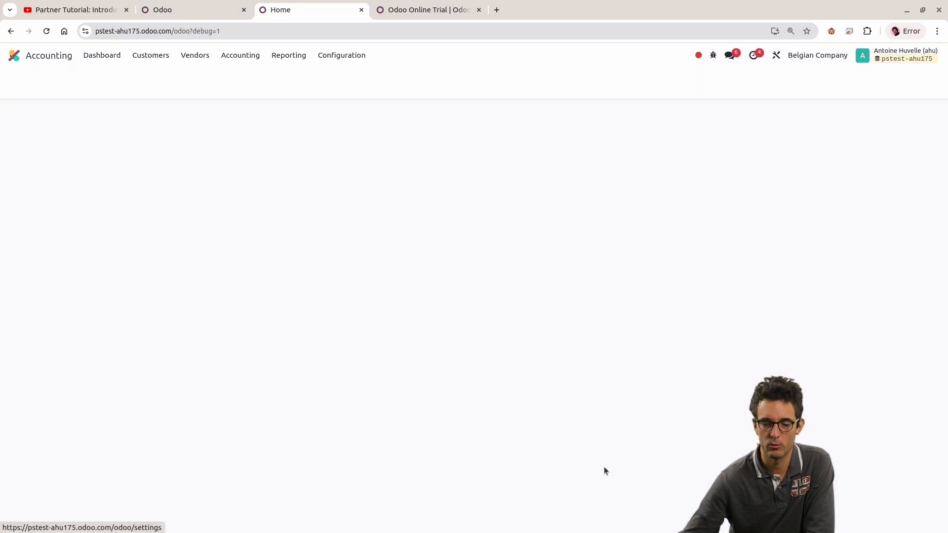
click(197, 56)
click(189, 76)
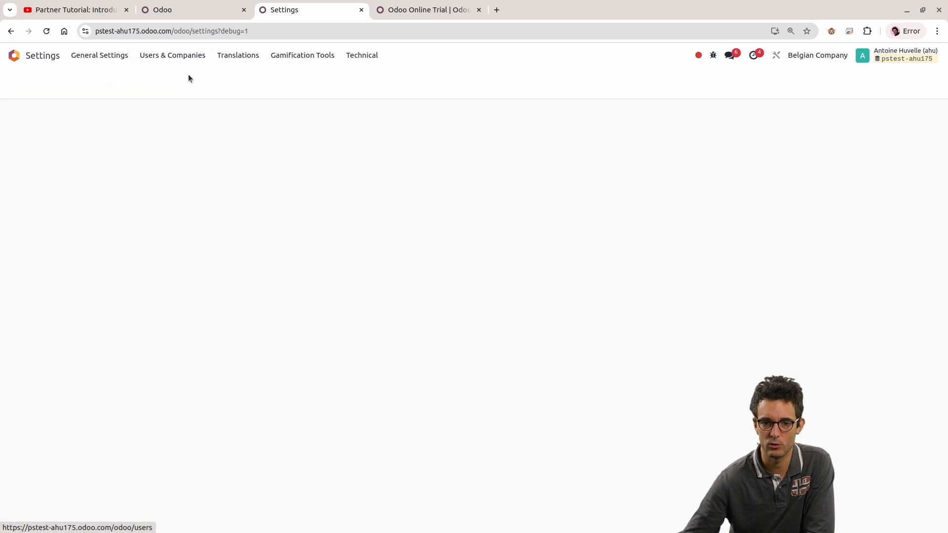
click(116, 131)
Step: Search the user's access rights for "delivery" and examine the Delivery Address option in the Technical section
scroll(357, 299, down, 20)
scroll(368, 241, up, 20)
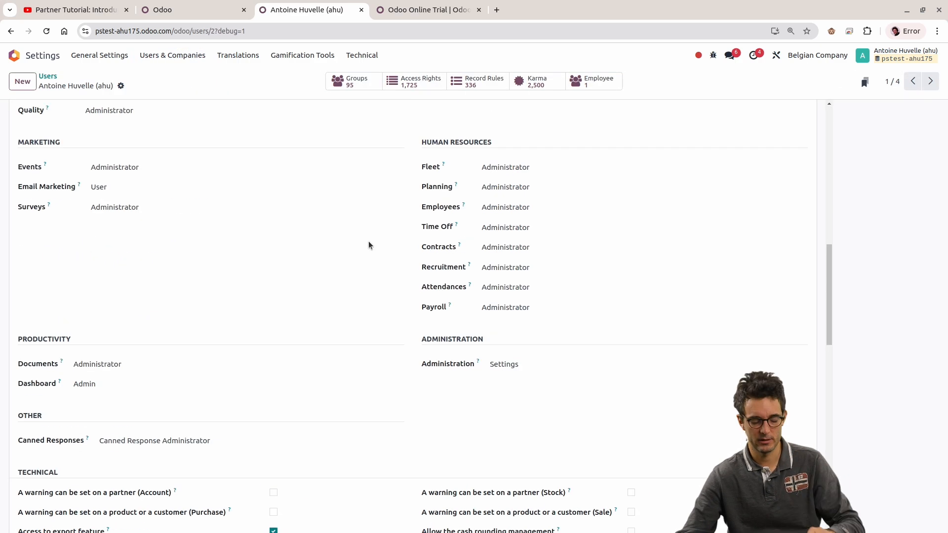
key(ctrl+f)
text(delivery)
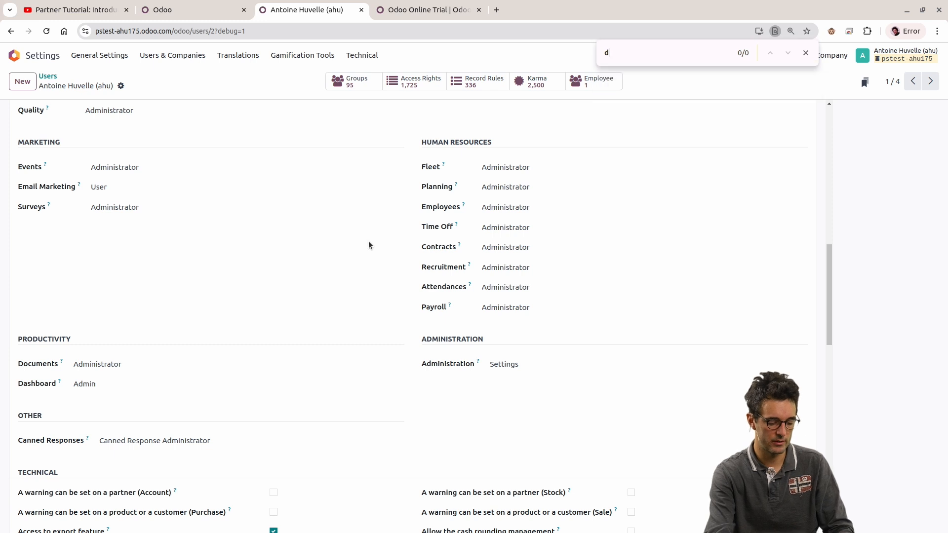
drag(400, 277, 839, 302)
click(839, 302)
drag(614, 281, 462, 271)
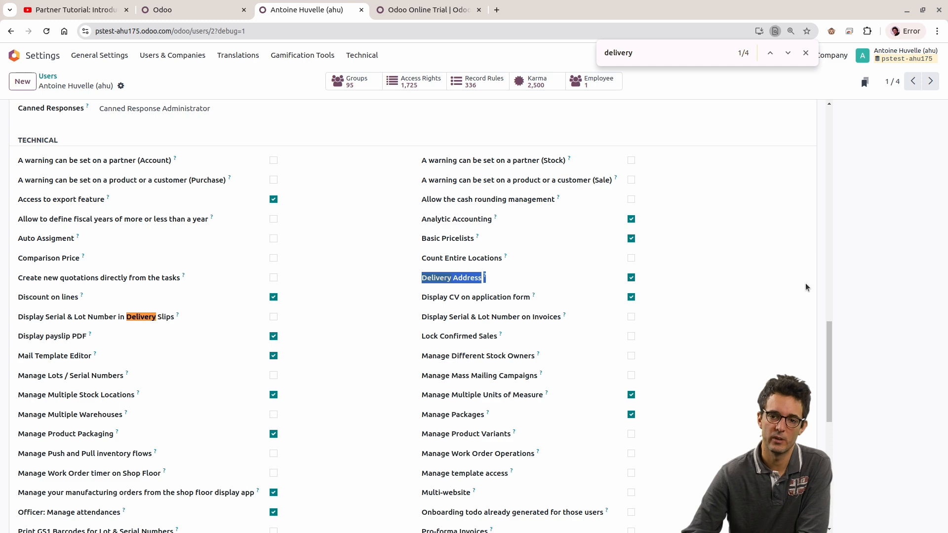
scroll(788, 305, up, 2)
click(914, 406)
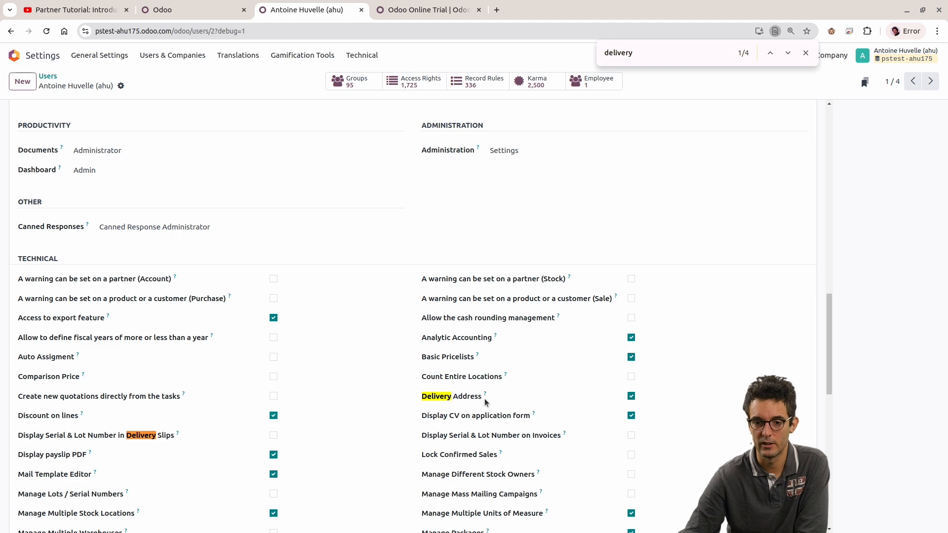
scroll(435, 259, up, 1)
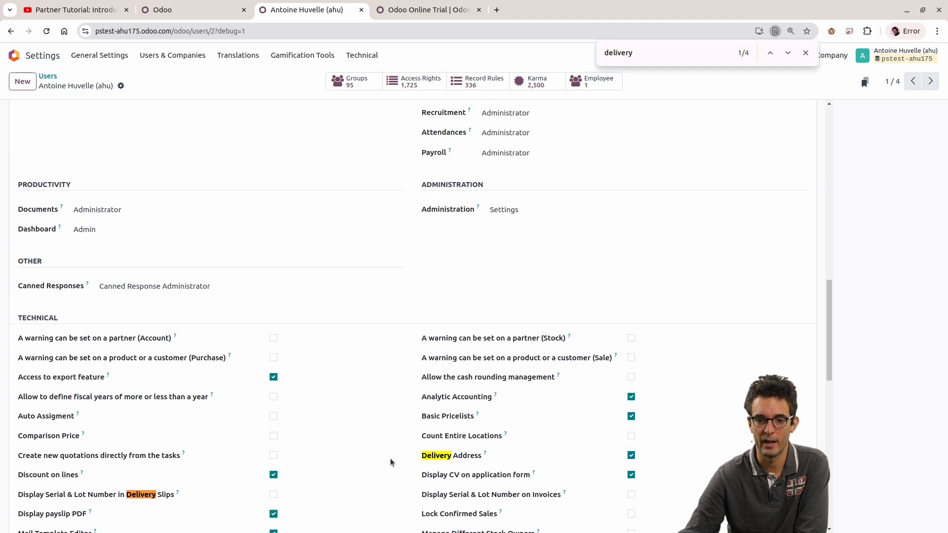
scroll(340, 220, up, 2)
Step: Back in Studio, try adding Administration / Access Rights to the Delivery Address field's visibility groups, and remove it again
click(197, 13)
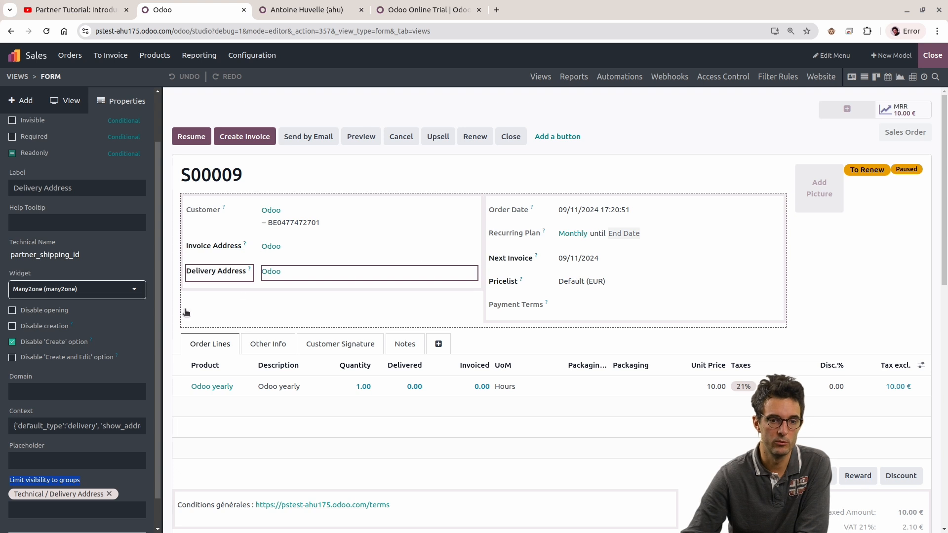
click(62, 504)
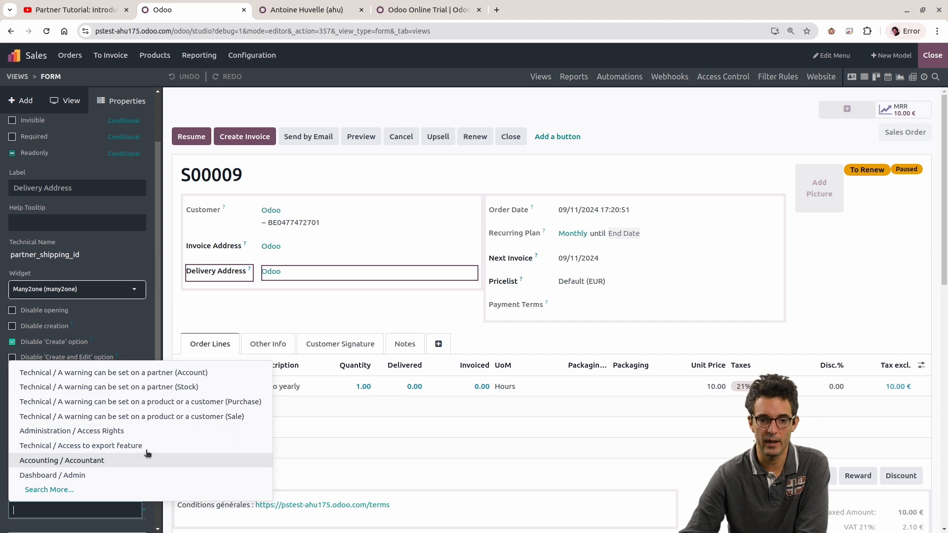
click(144, 430)
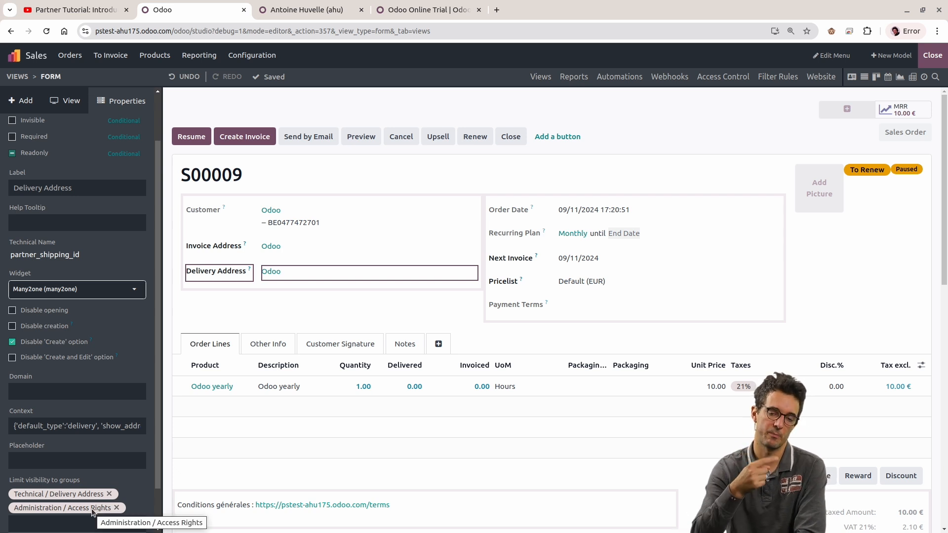
click(117, 508)
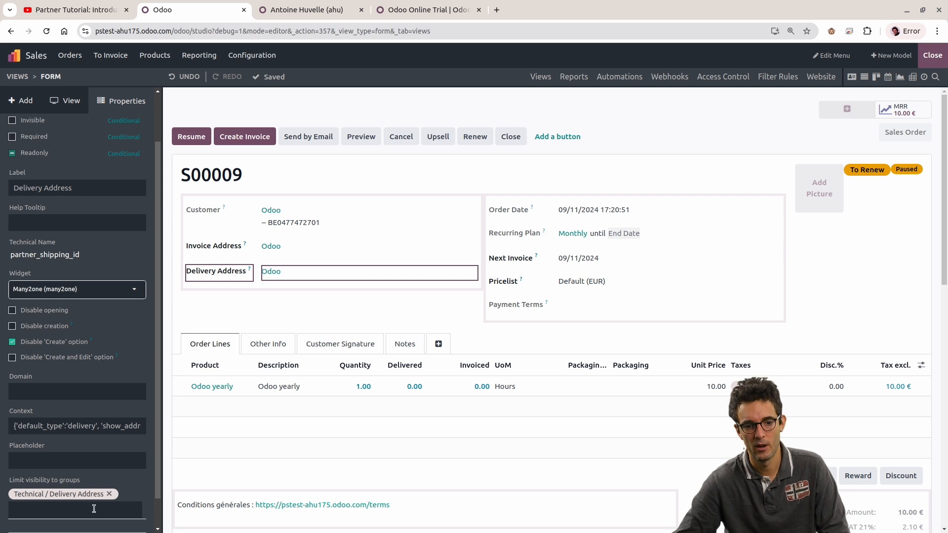
Step: Inspect the Next Invoice field's properties to see which groups its visibility is limited to
drag(15, 477, 88, 483)
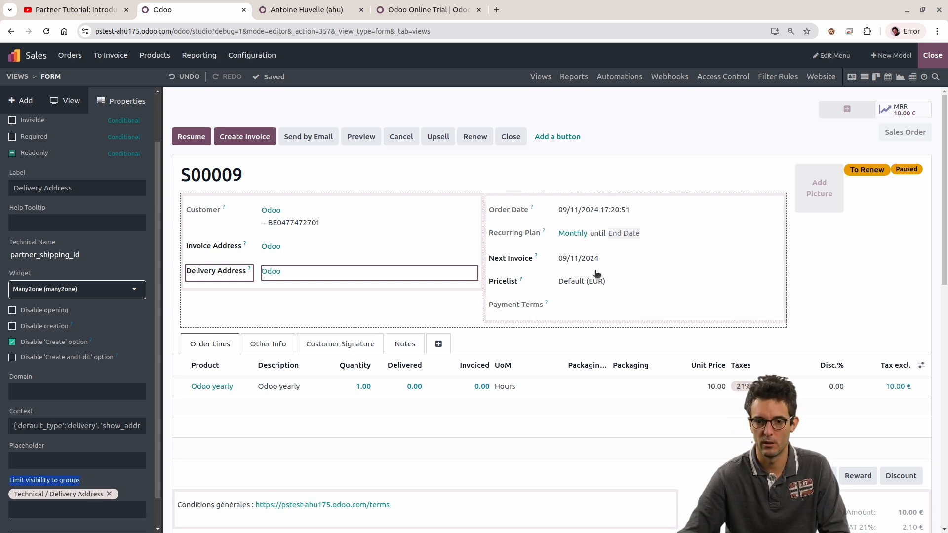
click(515, 233)
click(511, 258)
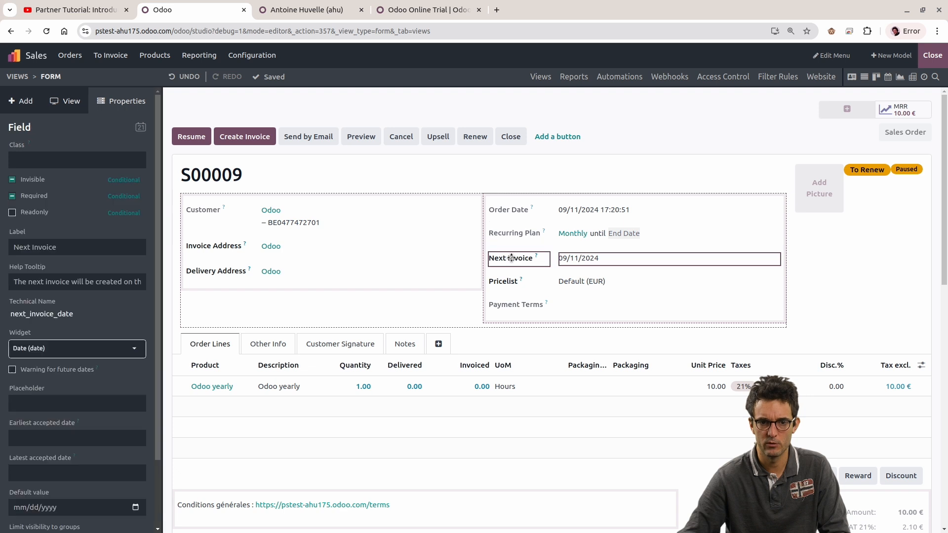
scroll(65, 375, down, 2)
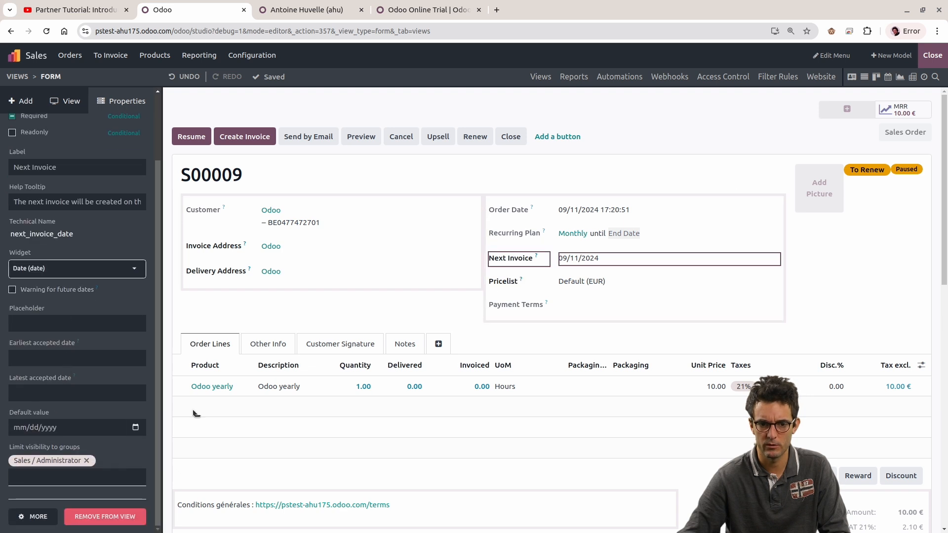
Step: Check the Pricelist label and the Payment Terms field for visibility group limits, and exit Studio
click(506, 285)
click(505, 285)
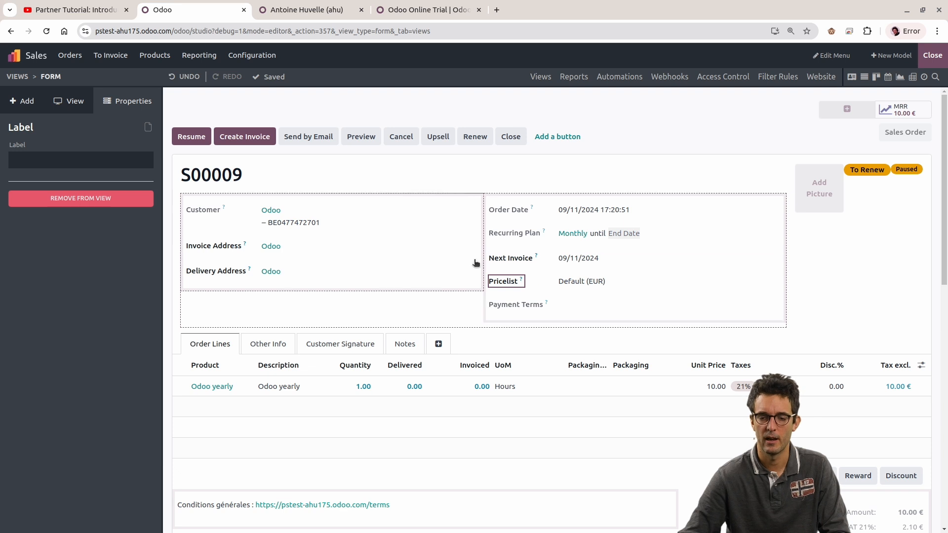
click(71, 102)
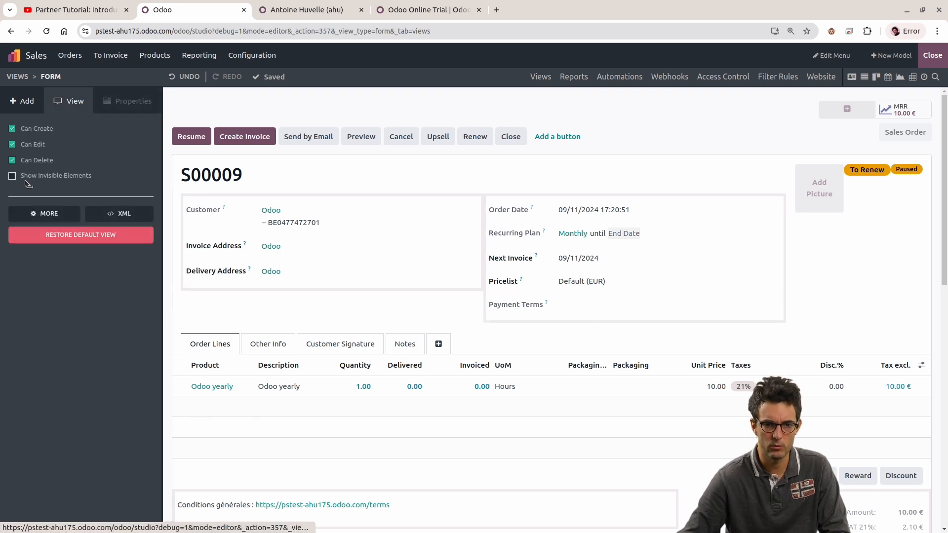
click(27, 103)
click(518, 306)
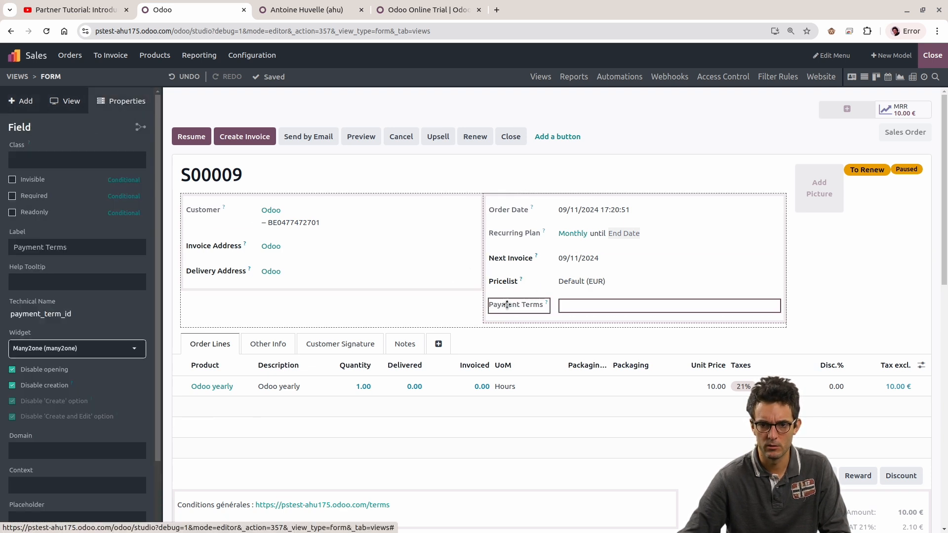
scroll(59, 346, down, 1)
scroll(59, 345, down, 1)
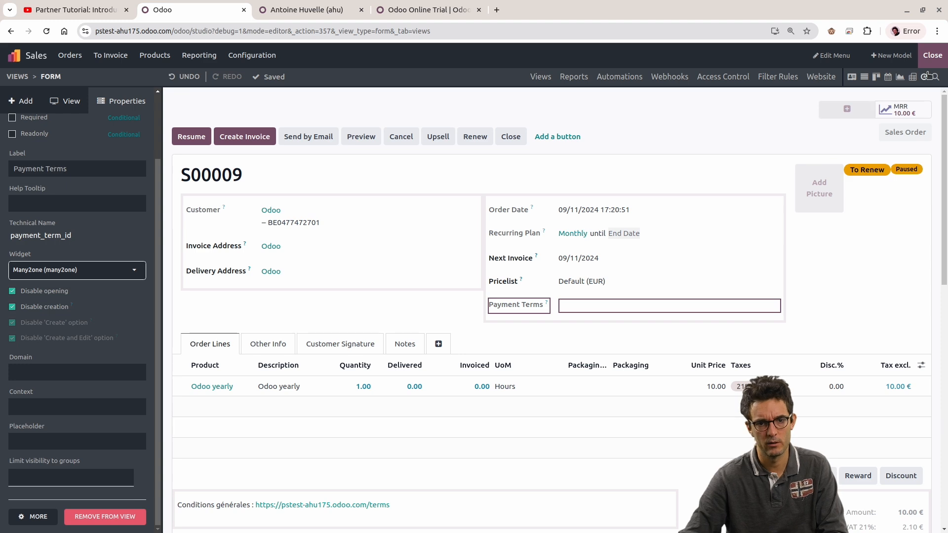
click(932, 55)
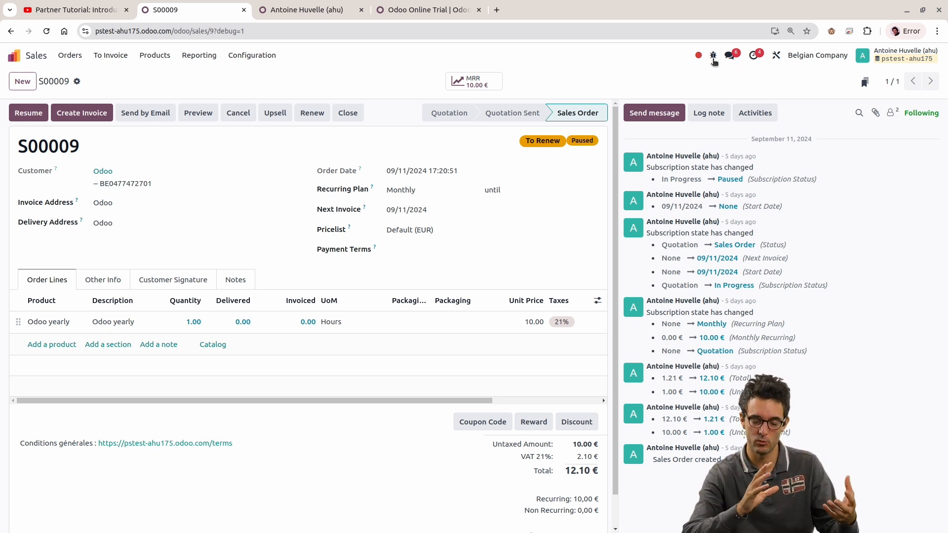
Step: Open the view definition behind the Sales Orders list and follow it to its inherited view, sale.order.tree
click(713, 56)
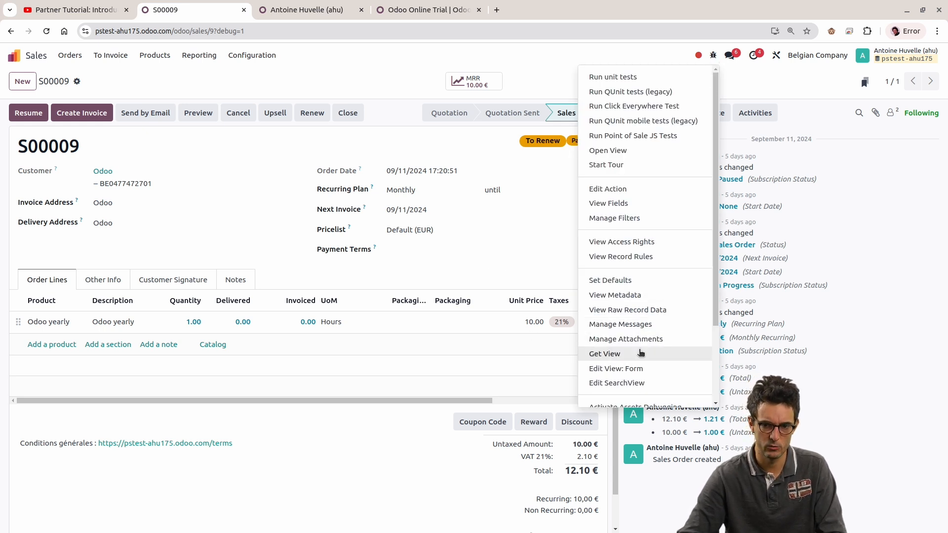
click(540, 249)
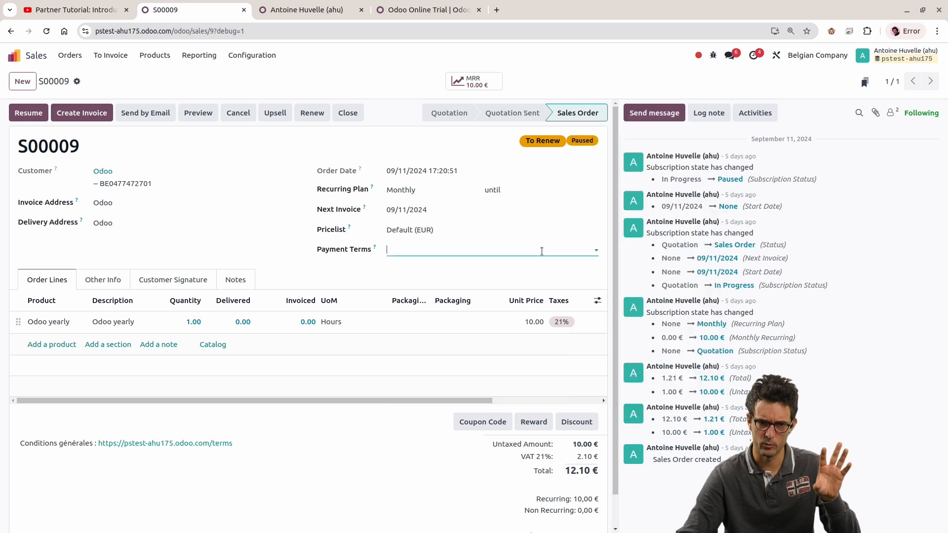
click(69, 56)
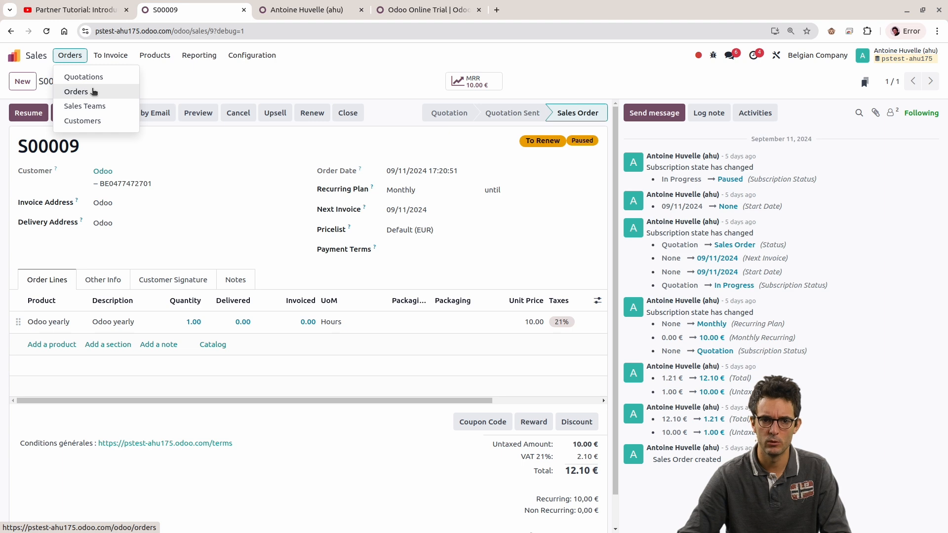
click(94, 92)
click(713, 55)
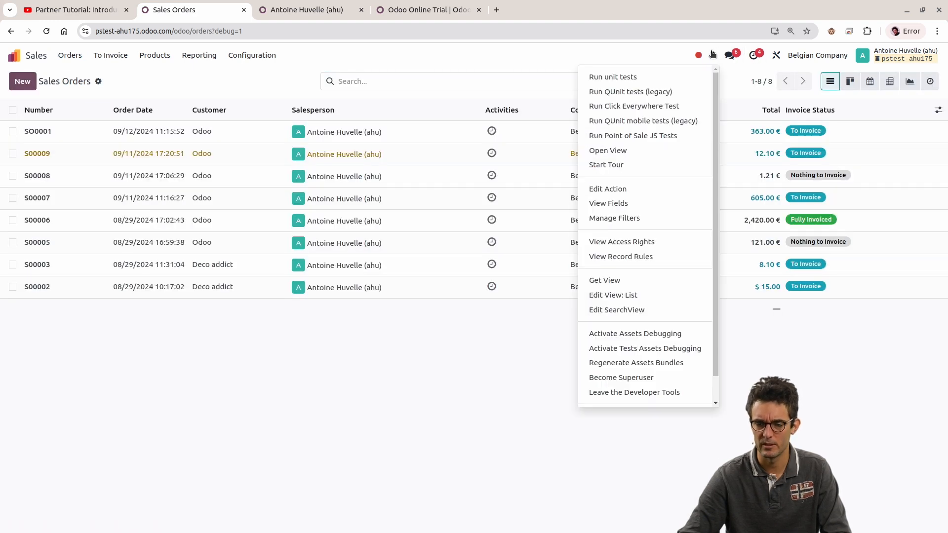
click(612, 295)
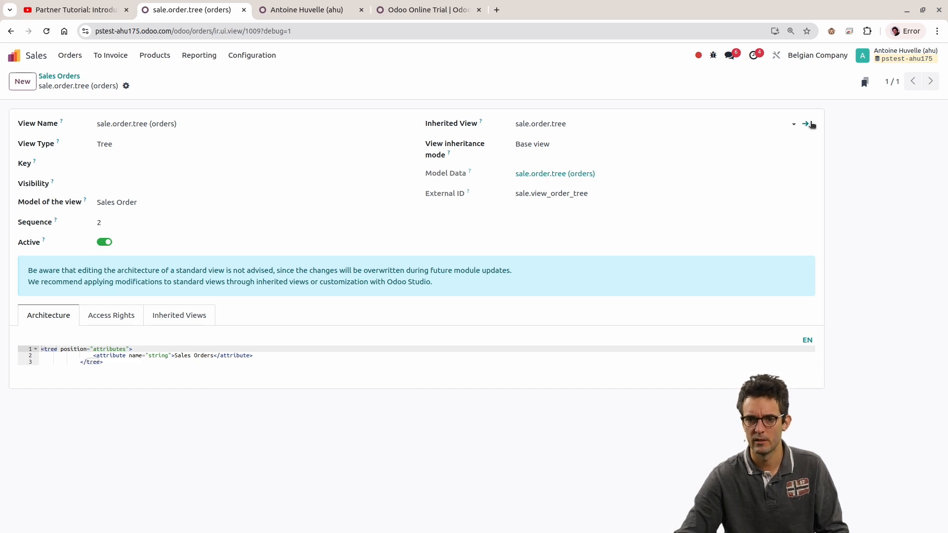
click(812, 124)
Step: Enlarge the page to 175% and examine the groups attributes in the sale.order.tree architecture
key(ctrl+plus)
key(ctrl+plus)
key(ctrl+plus)
key(ctrl+plus)
key(ctrl+plus)
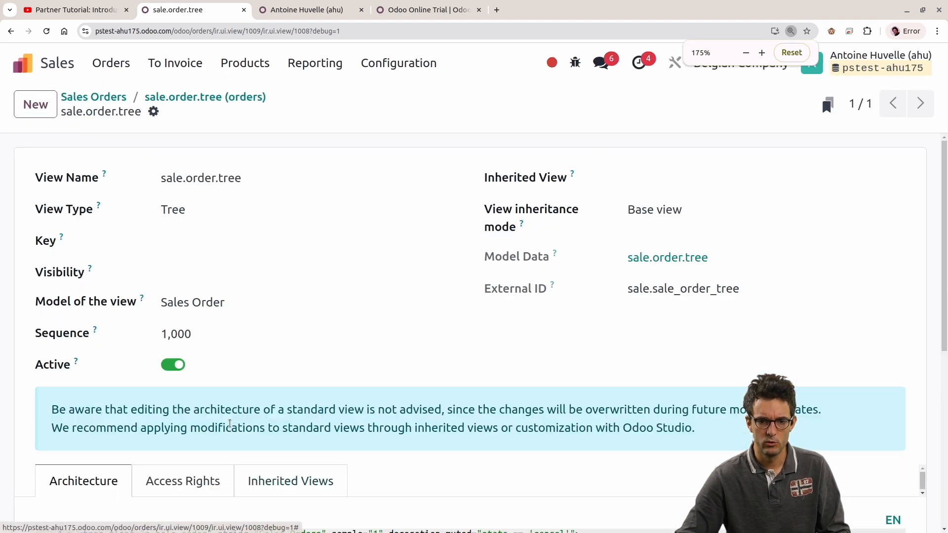
scroll(302, 380, down, 5)
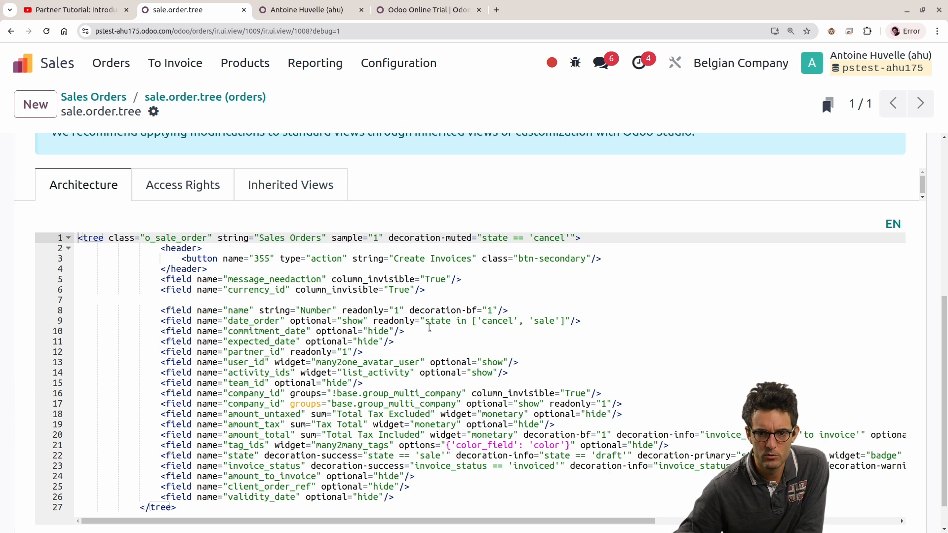
scroll(396, 321, down, 1)
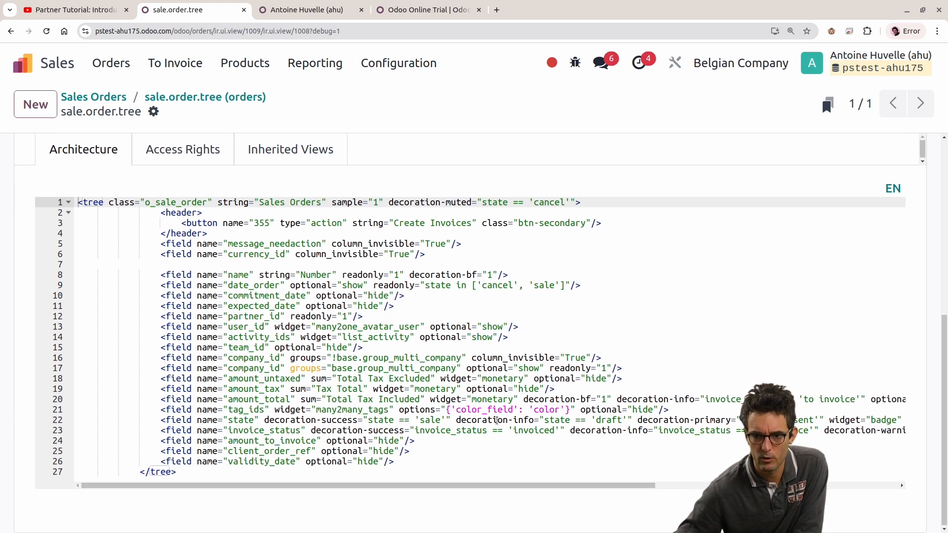
Step: Search the view architecture for "group" and examine the negated groups attribute on the first company_id field
key(ctrl+f)
text(group)
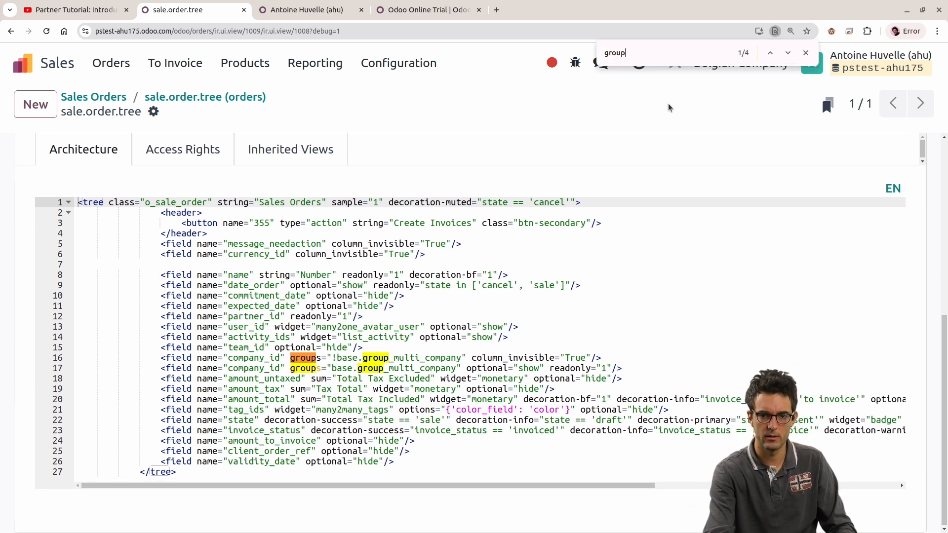
drag(648, 367, 18, 361)
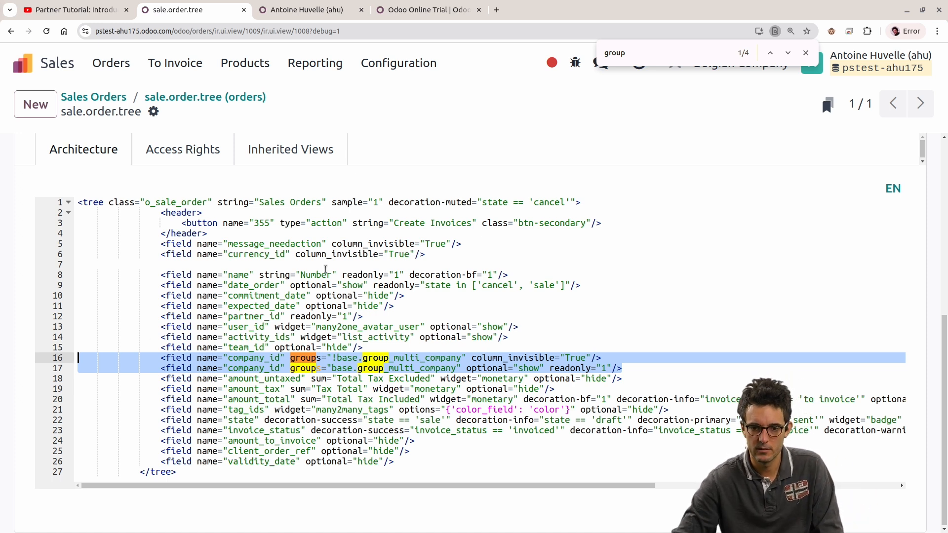
click(292, 359)
drag(311, 359, 470, 359)
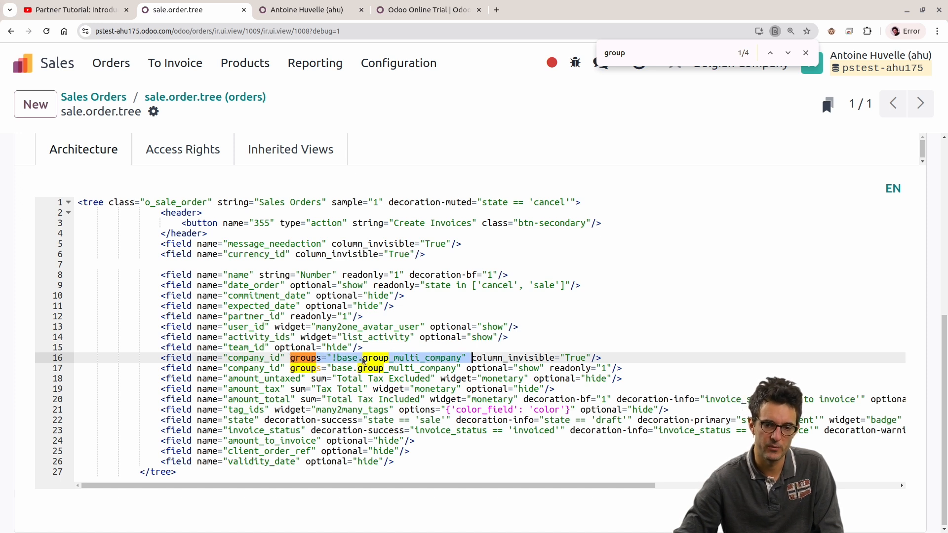
double_click(298, 358)
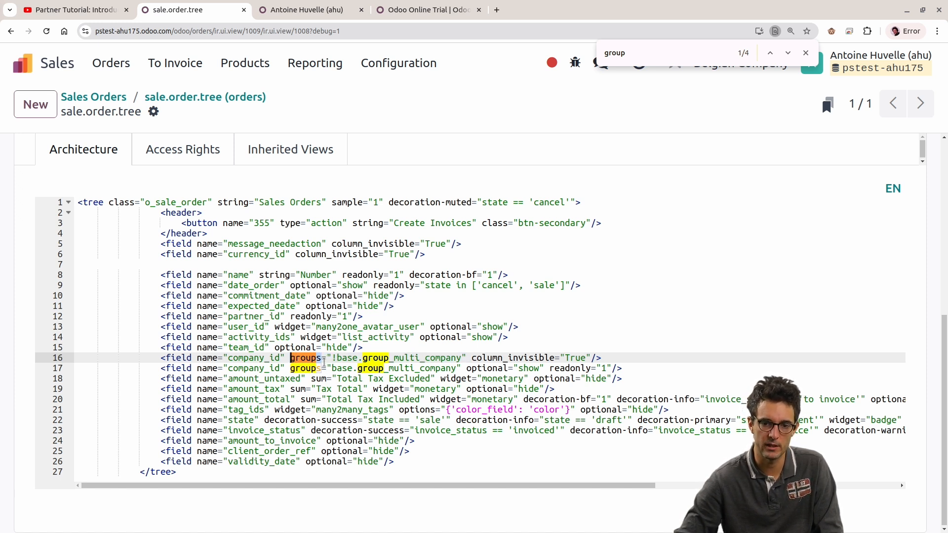
drag(332, 358, 472, 358)
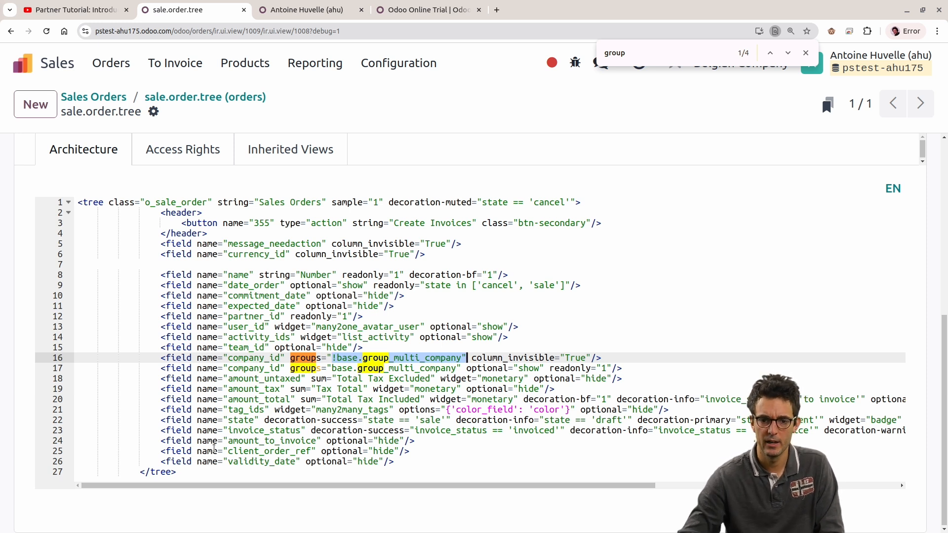
Step: Examine the groups attribute on the second company_id field and end the page search
drag(163, 356, 636, 370)
click(636, 370)
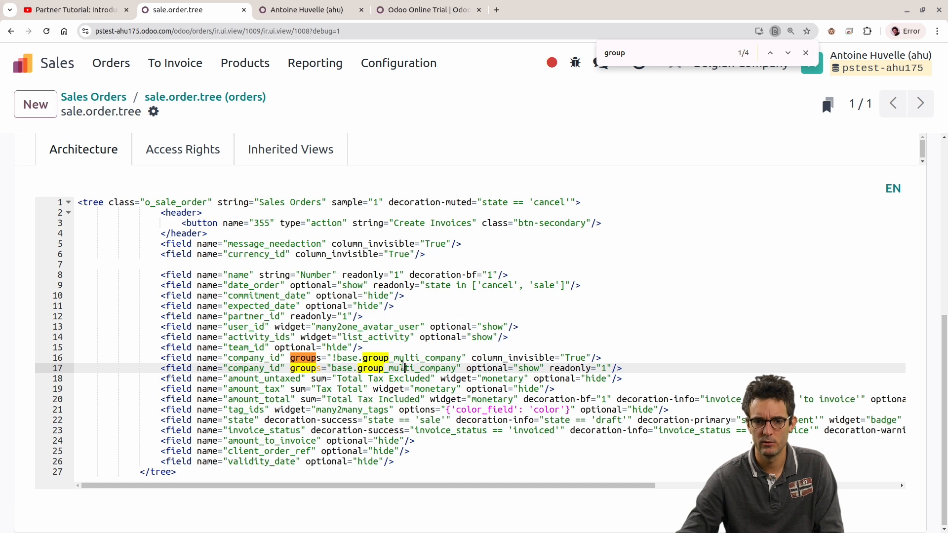
double_click(403, 366)
drag(332, 367, 458, 368)
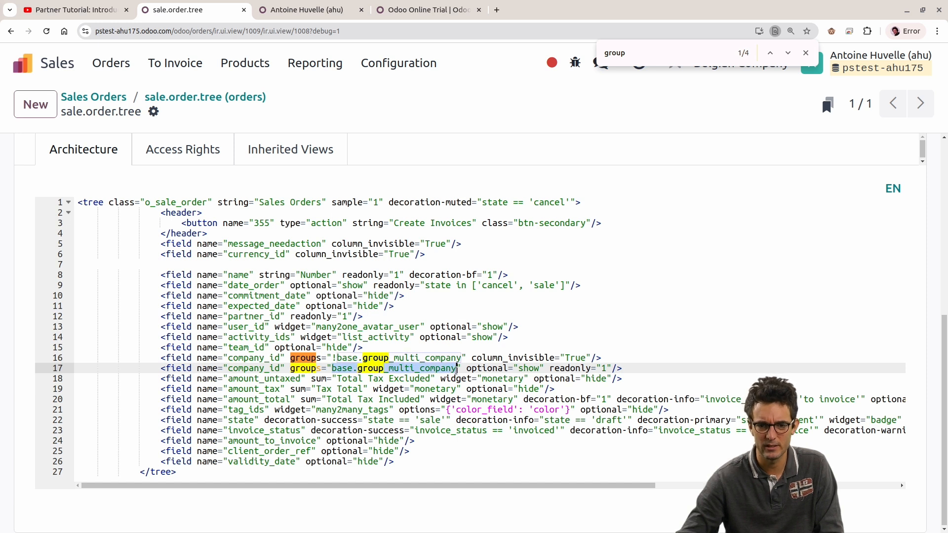
double_click(357, 369)
key(Escape)
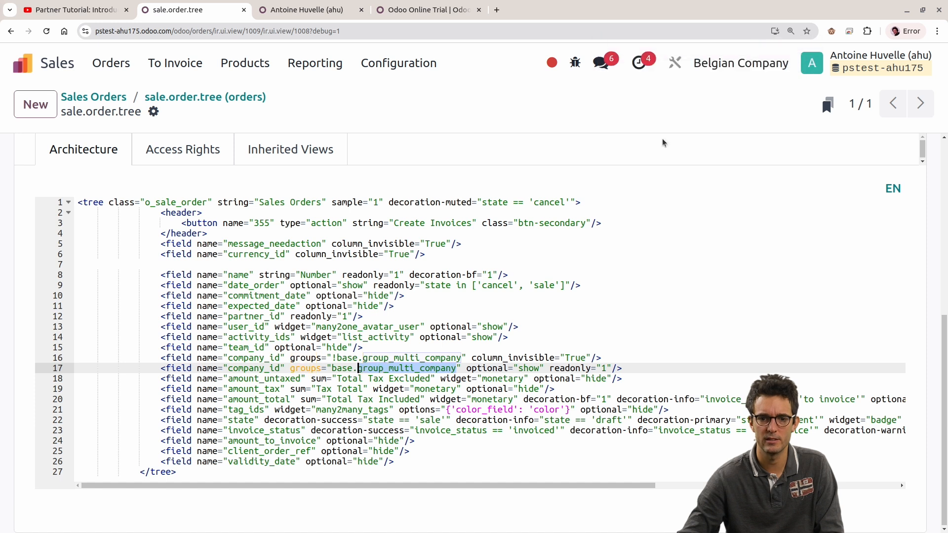
Step: Compare the group conditions on the two company_id lines of the architecture
click(296, 368)
click(343, 348)
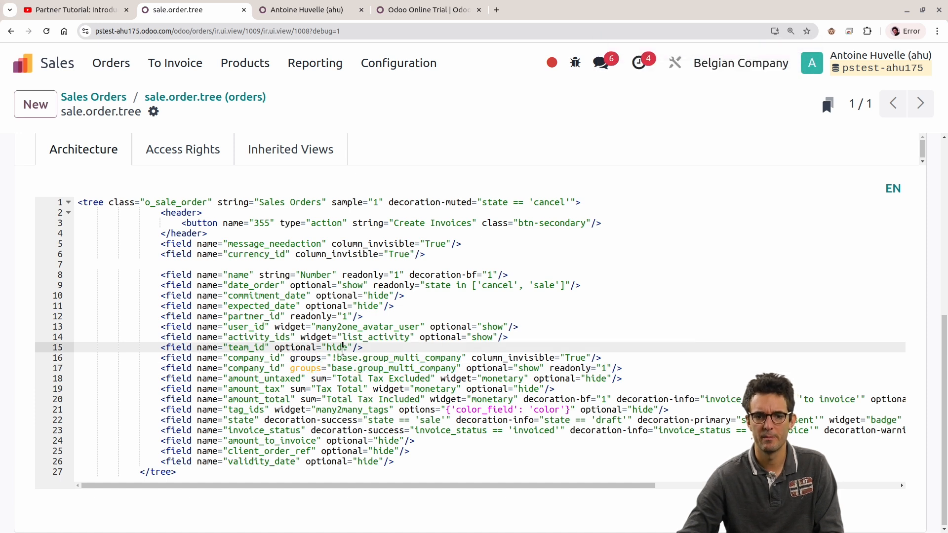
double_click(340, 359)
drag(164, 369, 619, 362)
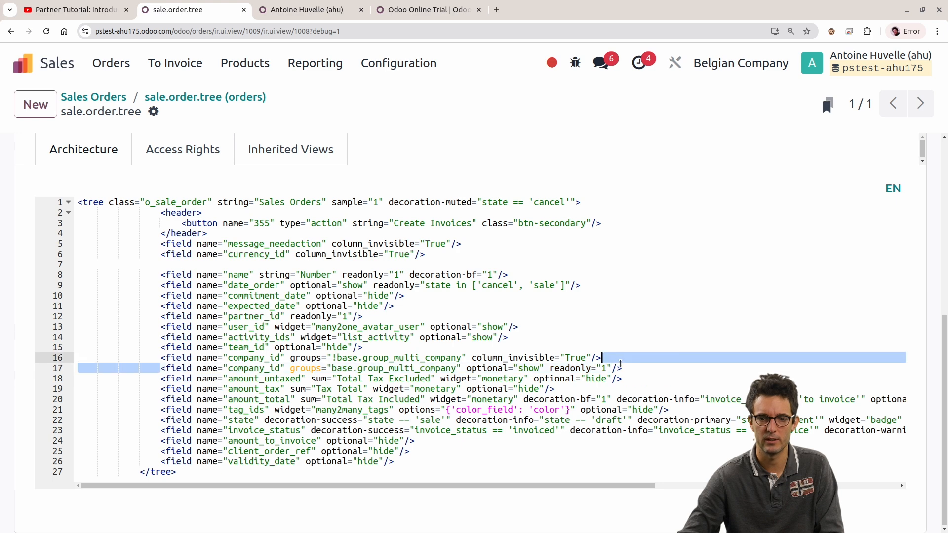
double_click(383, 368)
drag(290, 368, 343, 368)
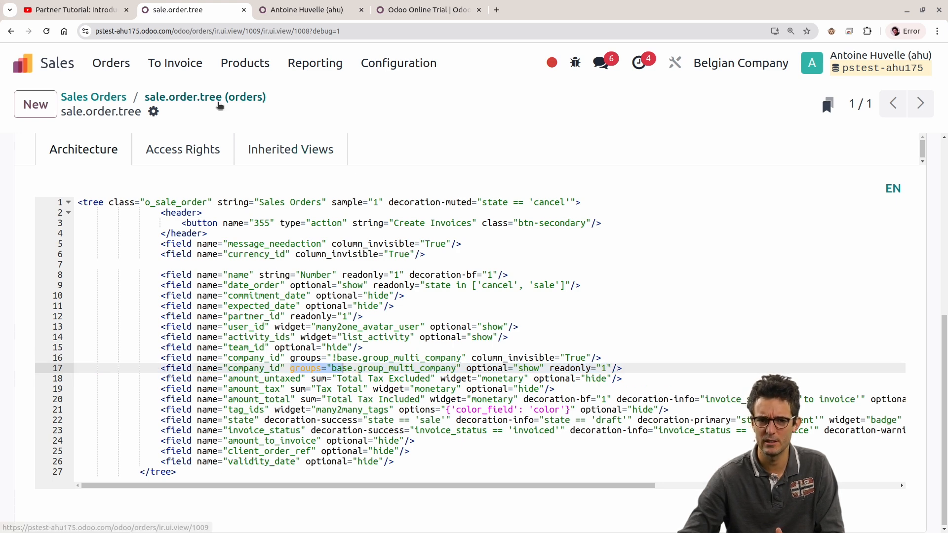
Step: Return to the Sales Orders list and inspect in Studio which groups the Company column's visibility is limited to
click(220, 106)
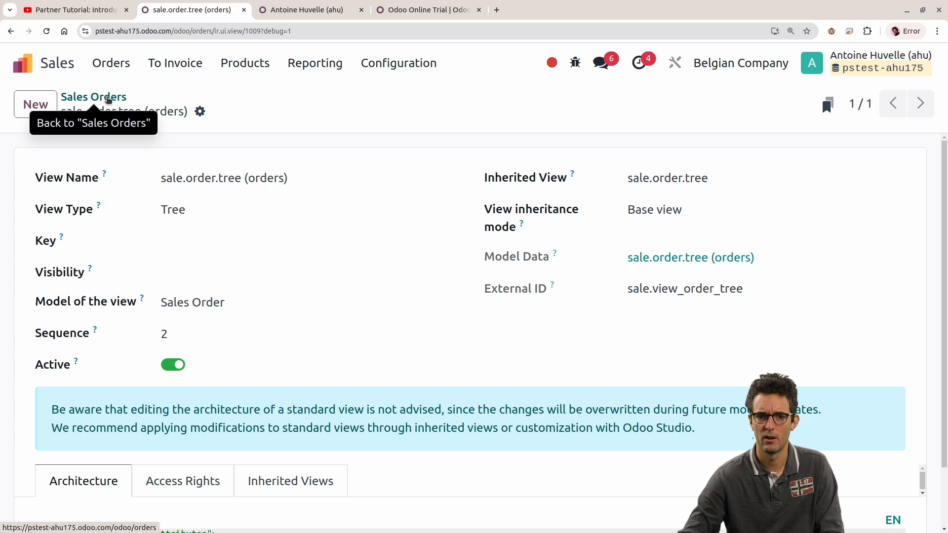
click(107, 99)
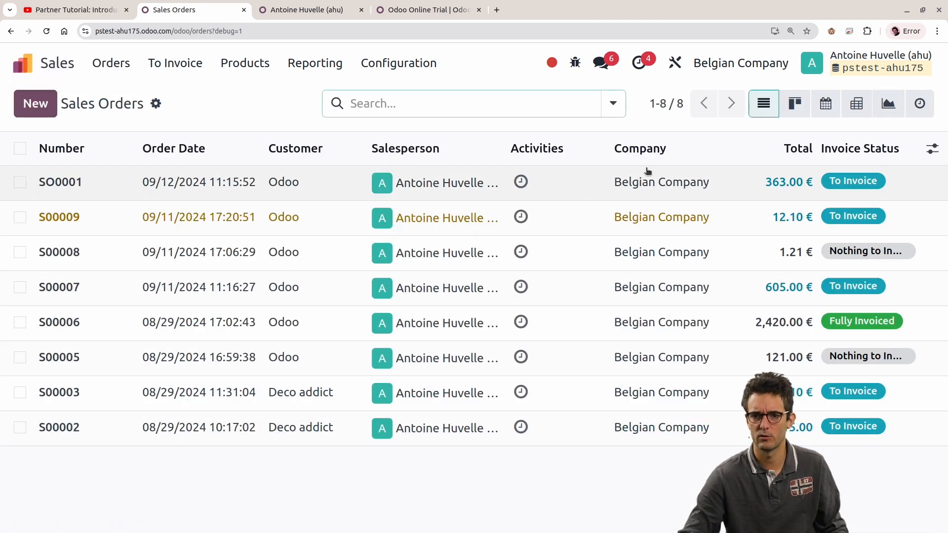
key(ctrl+minus)
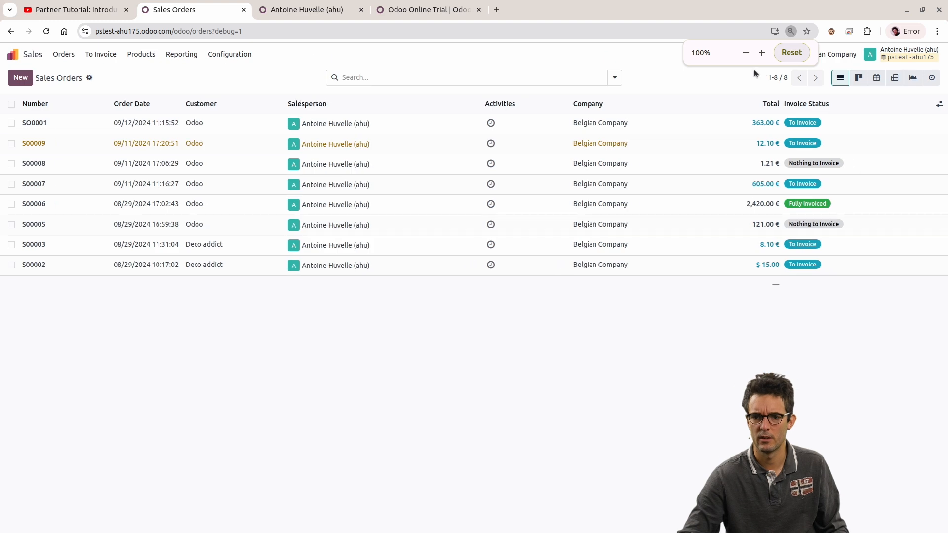
click(747, 53)
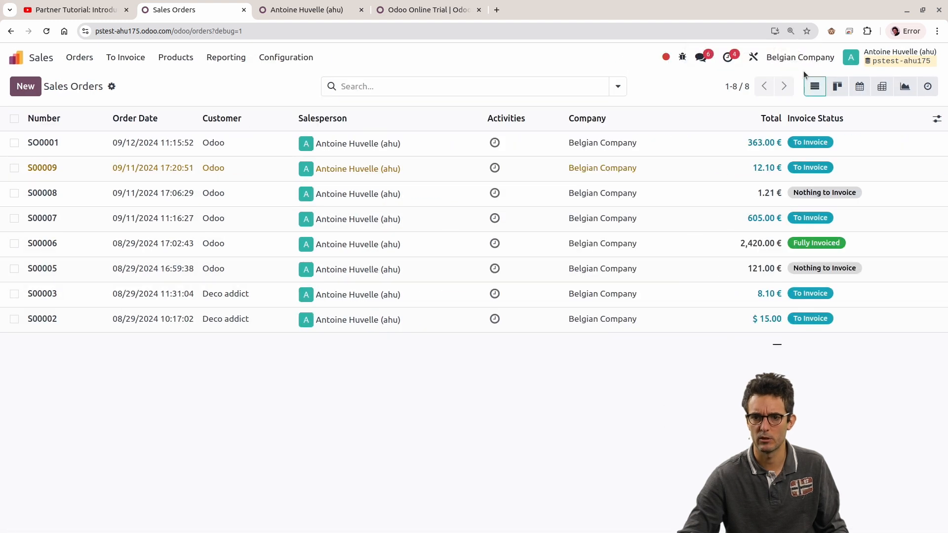
click(752, 57)
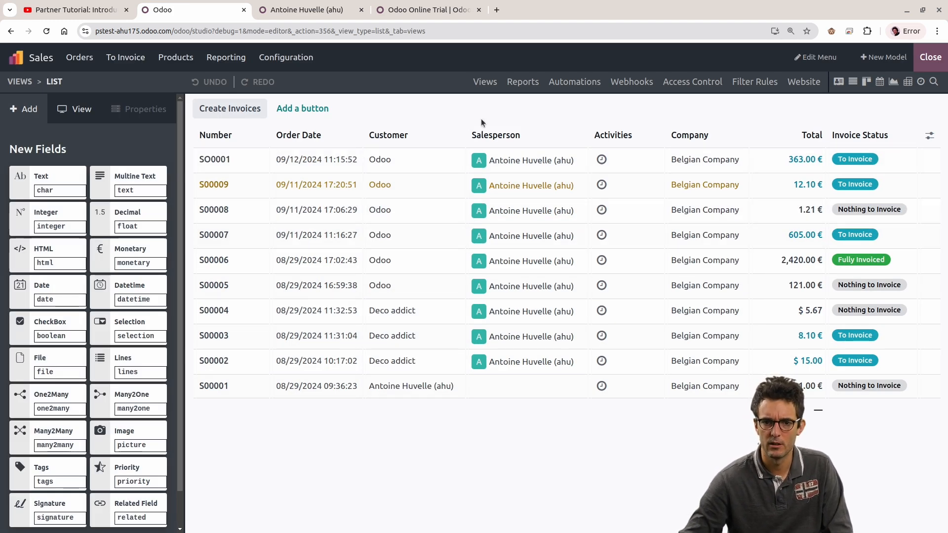
click(87, 110)
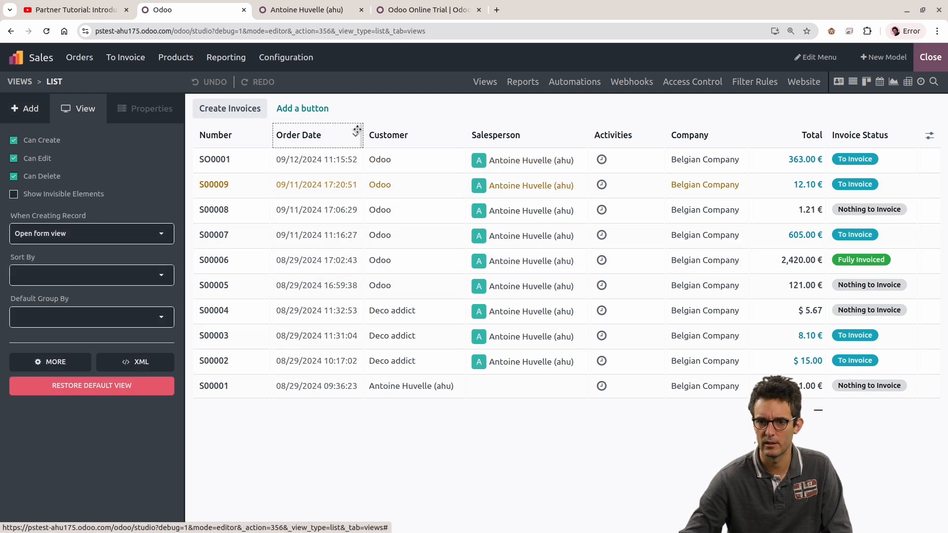
click(706, 159)
scroll(43, 323, down, 5)
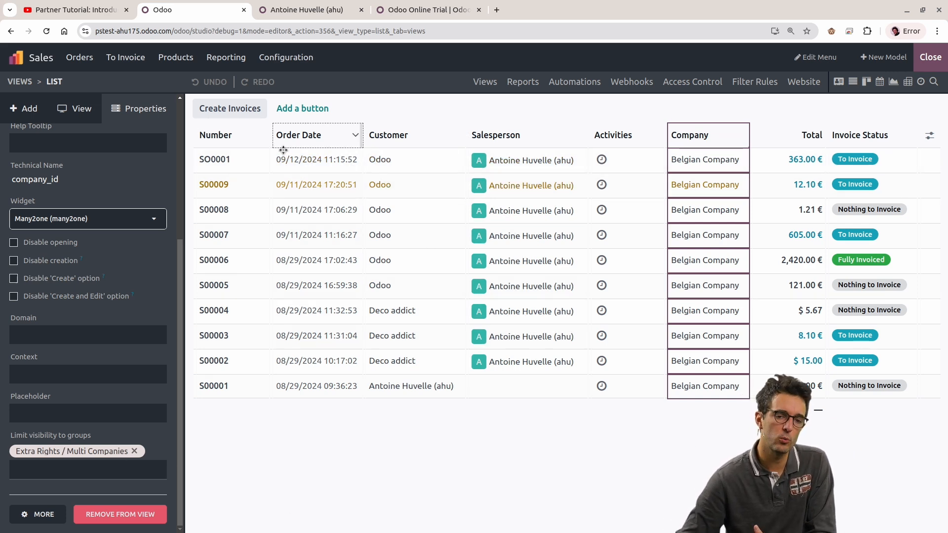
Step: Leave the user record in the other browser tab and open the Groups list in Settings
click(301, 11)
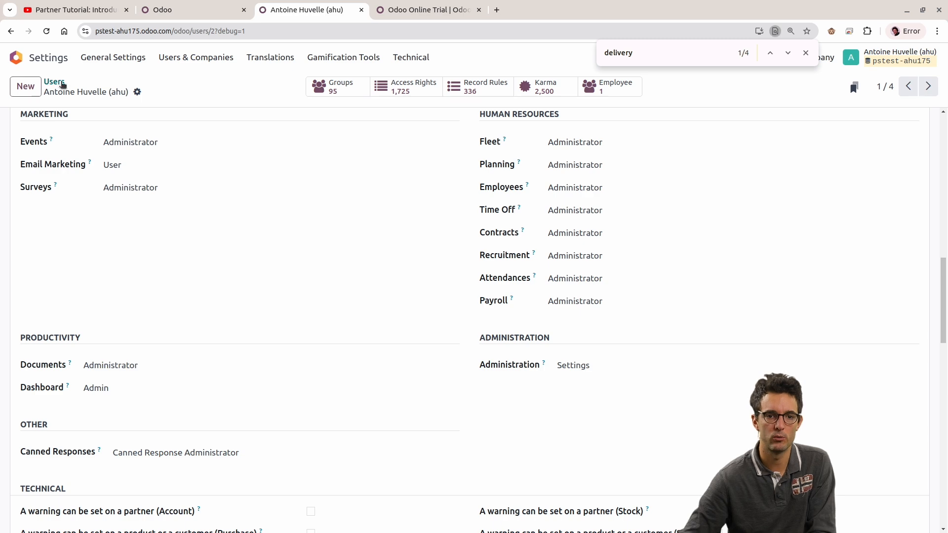
scroll(256, 161, up, 10)
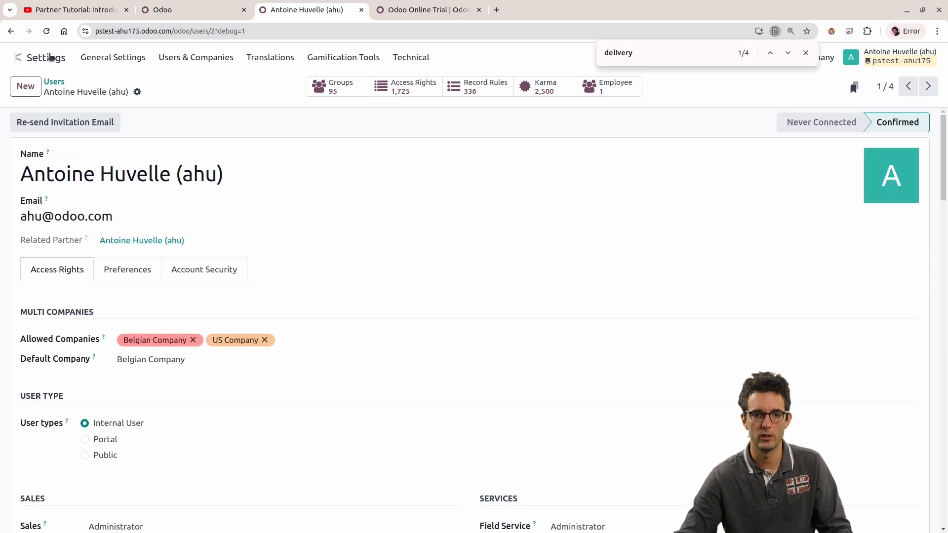
click(15, 57)
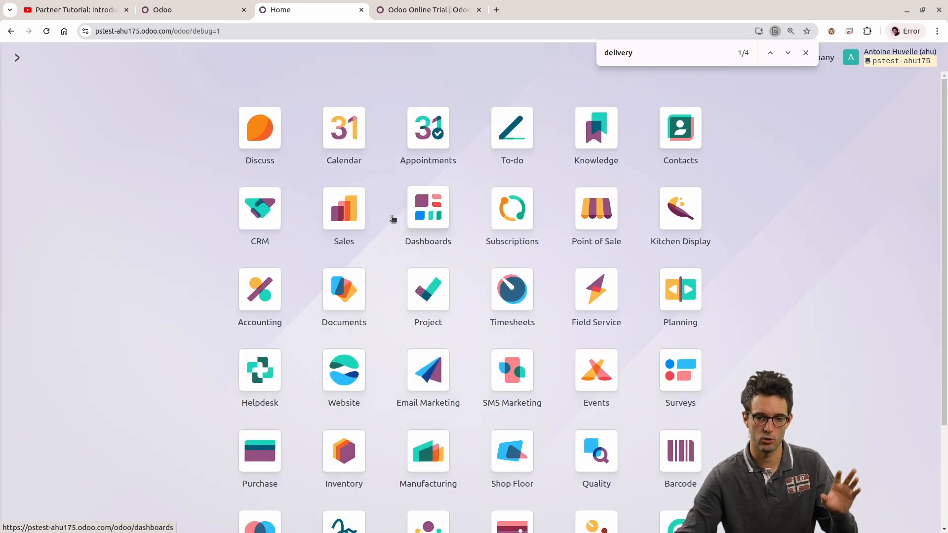
click(805, 52)
scroll(792, 324, down, 3)
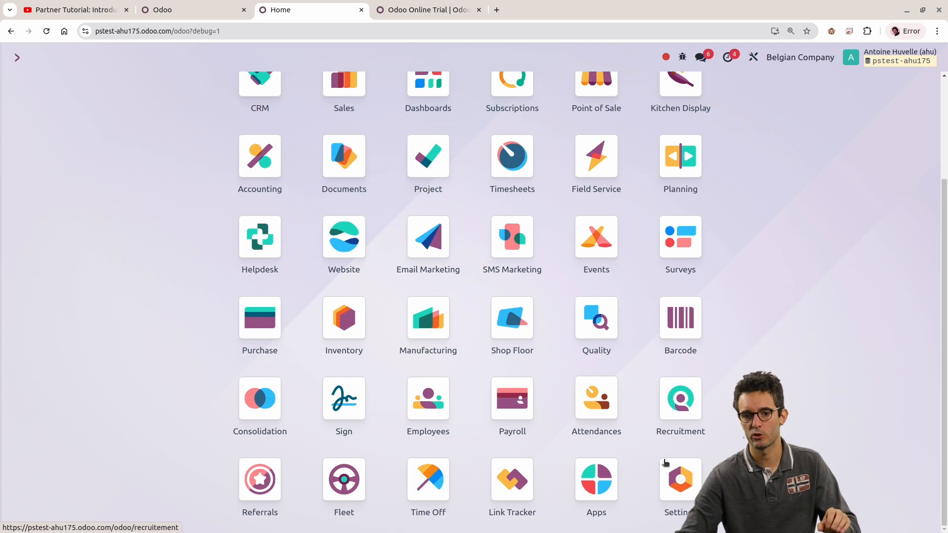
click(681, 477)
click(195, 57)
click(179, 101)
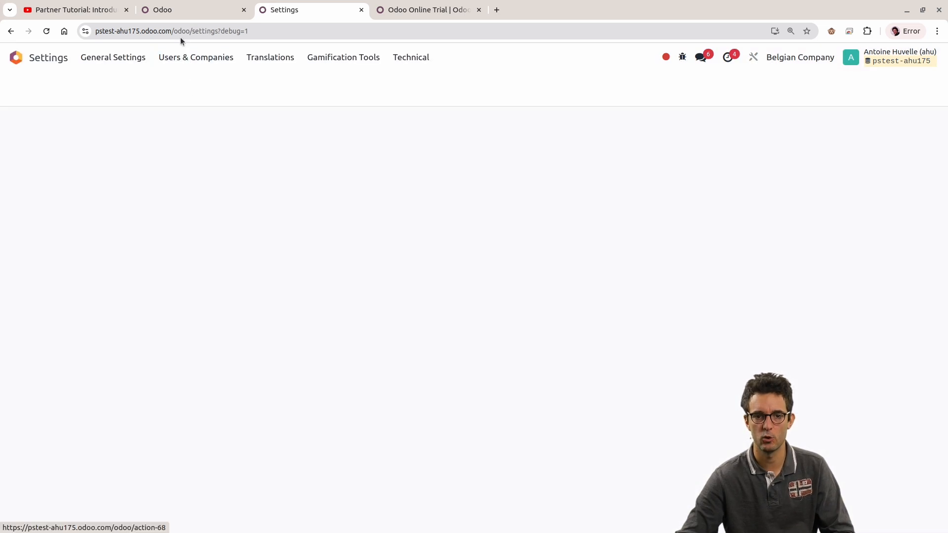
Step: Search the groups for "multi" and open the Extra Rights / Multi Companies group
click(163, 10)
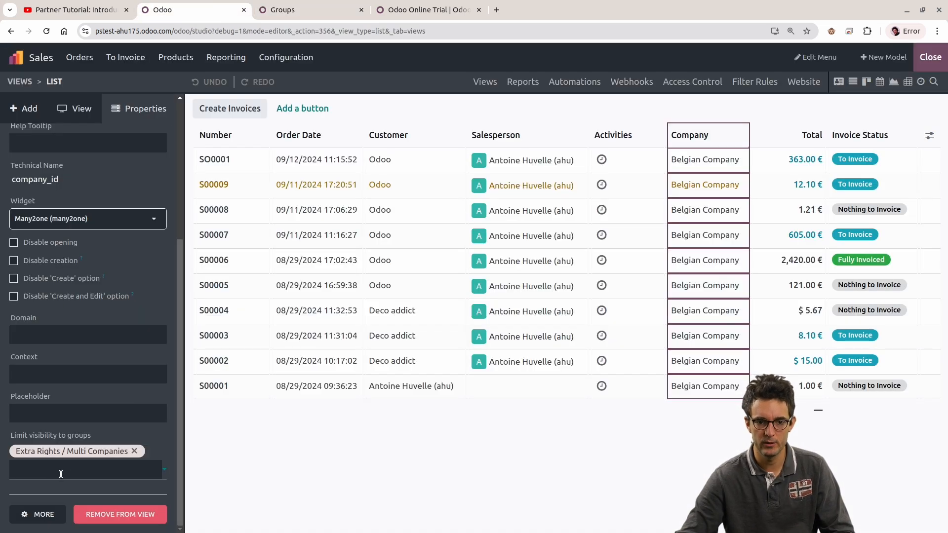
click(284, 10)
text(multi)
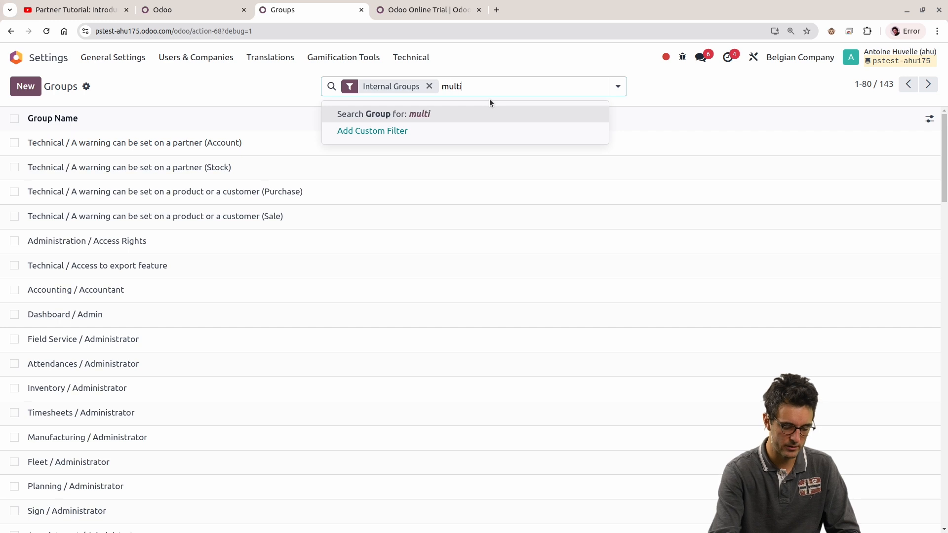
key(Return)
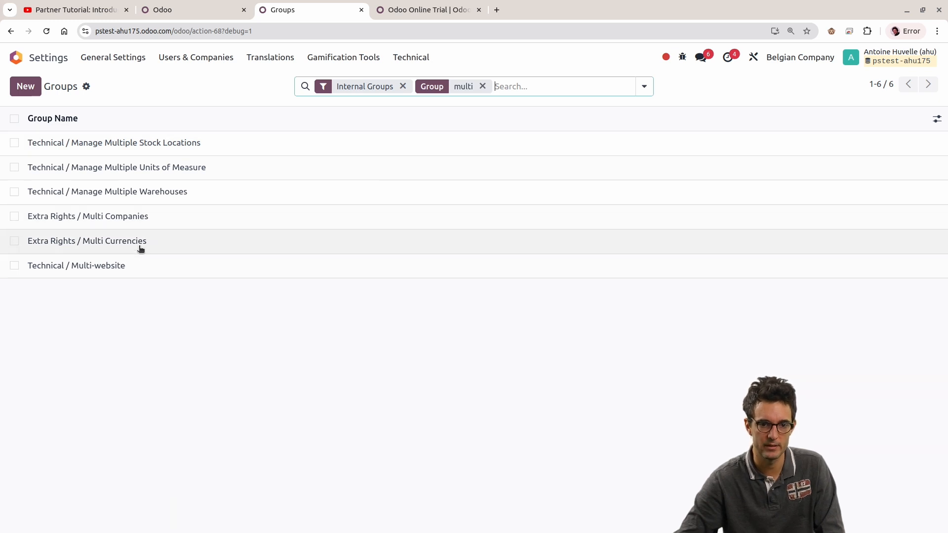
click(116, 221)
Step: View the Multi Companies group's metadata and highlight its XML ID
click(682, 56)
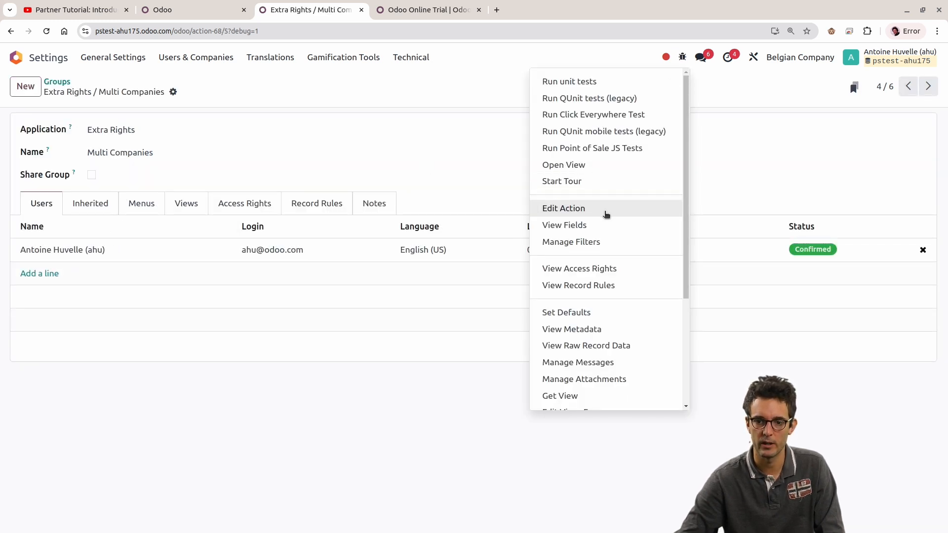
click(575, 329)
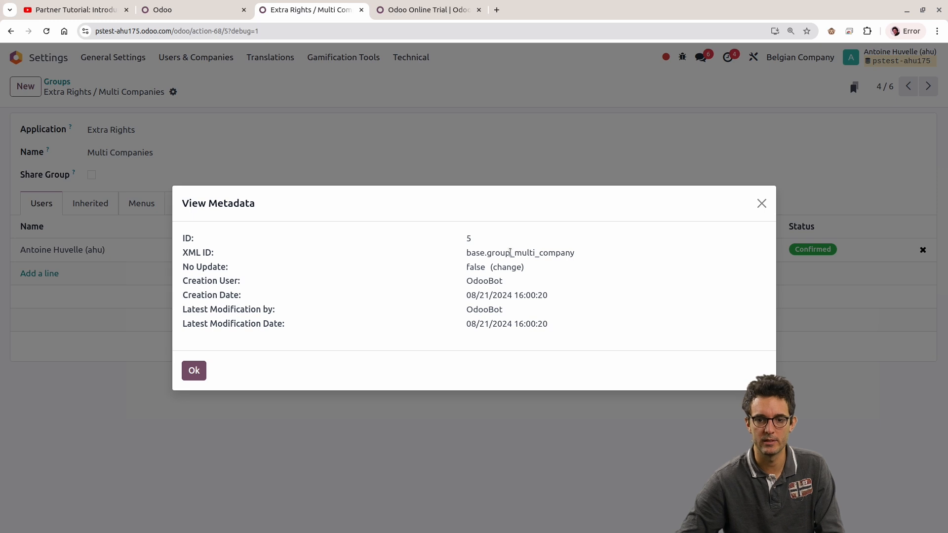
double_click(510, 252)
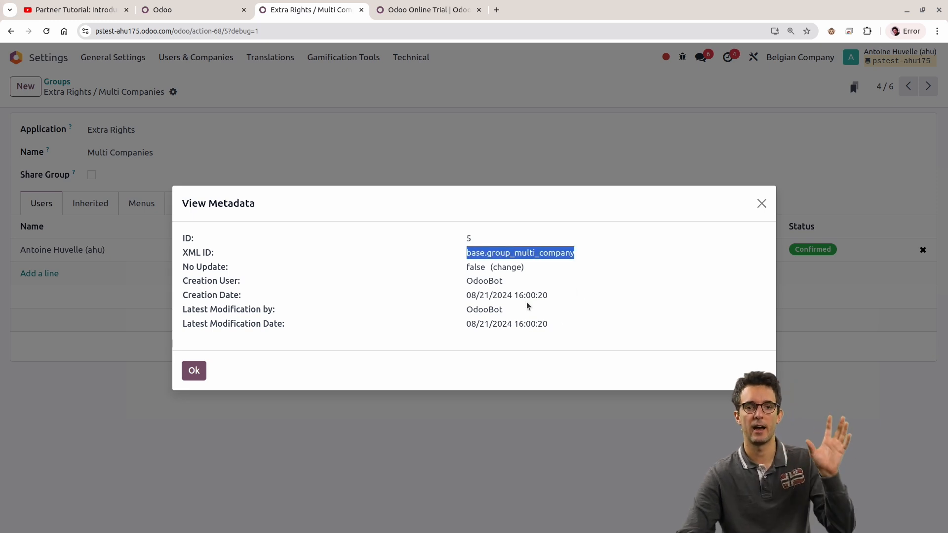
Step: Exit Studio on the Sales Orders list, open its list view definition and follow it to the inherited view sale.order.tree
click(194, 11)
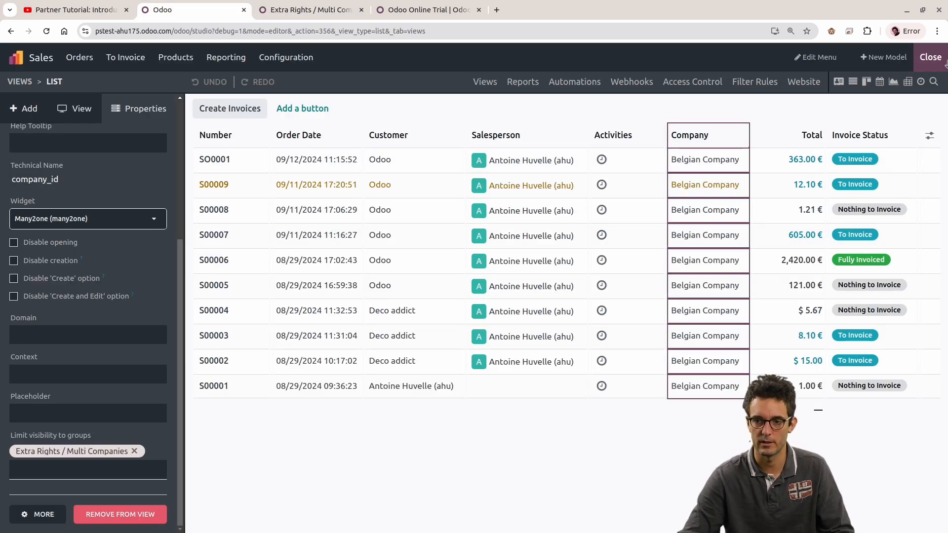
click(931, 57)
click(683, 57)
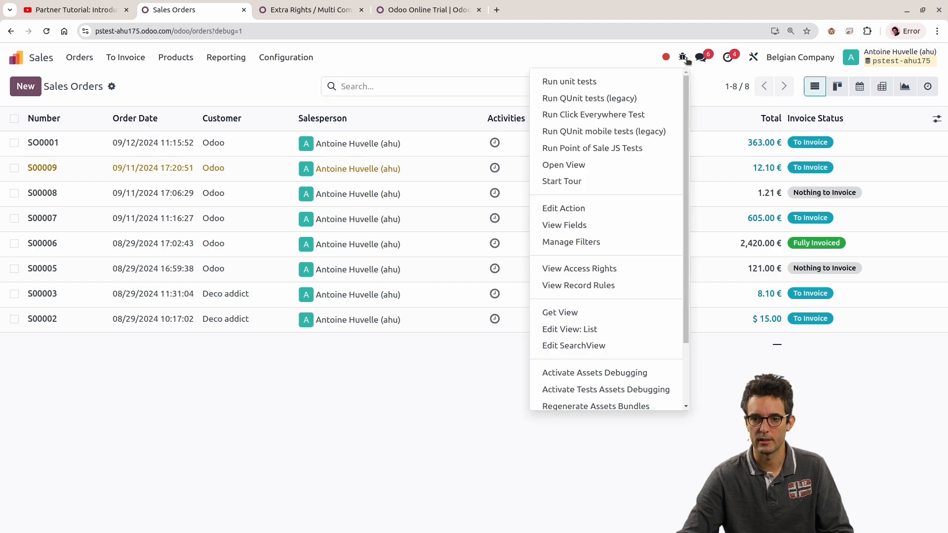
click(626, 337)
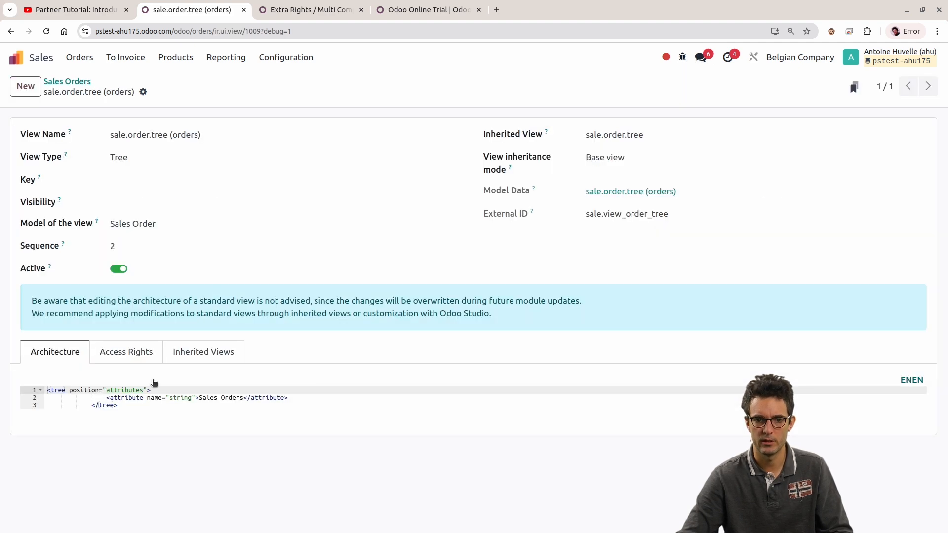
click(918, 136)
scroll(280, 320, down, 2)
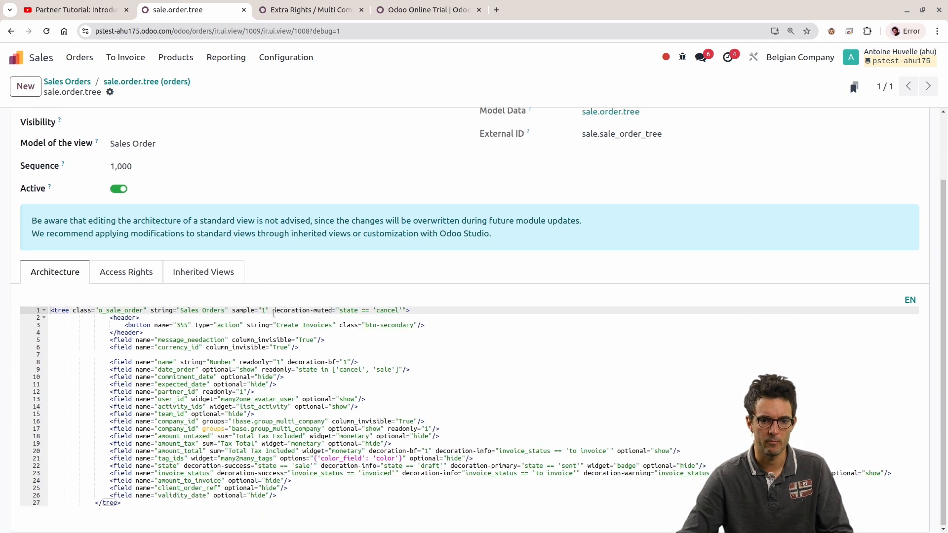
Step: Enlarge the page to 175% and highlight group_multi_company in the first company_id field's groups attribute
key(ctrl+plus)
key(ctrl+plus)
key(ctrl+plus)
key(ctrl+plus)
scroll(271, 397, down, 3)
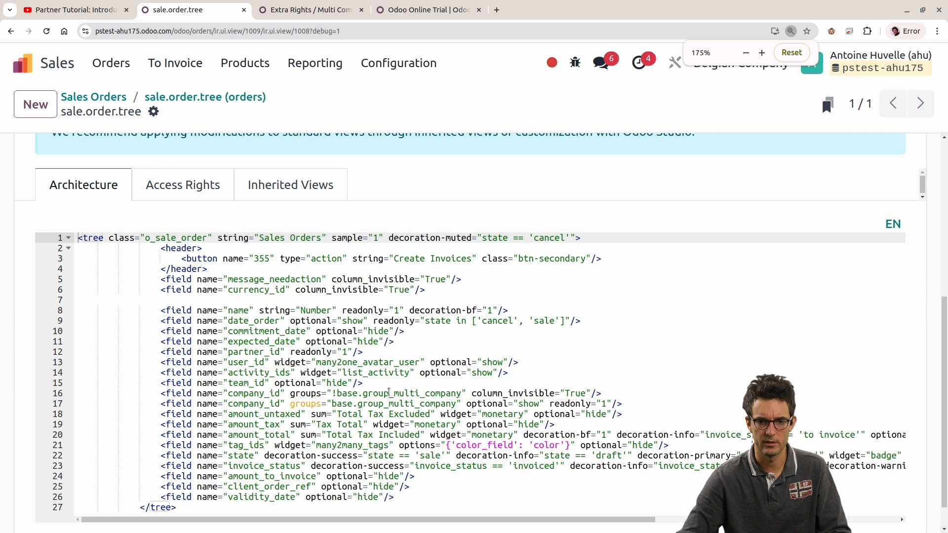
drag(462, 394, 363, 394)
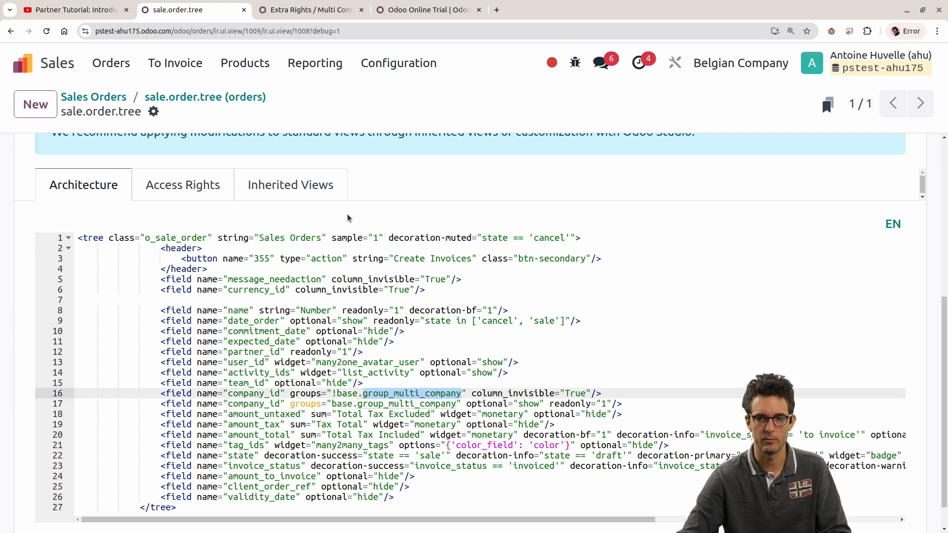
Step: Return from the sale.order.tree view definition to the Sales Orders list and reduce the page zoom by one level
scroll(766, 180, up, 4)
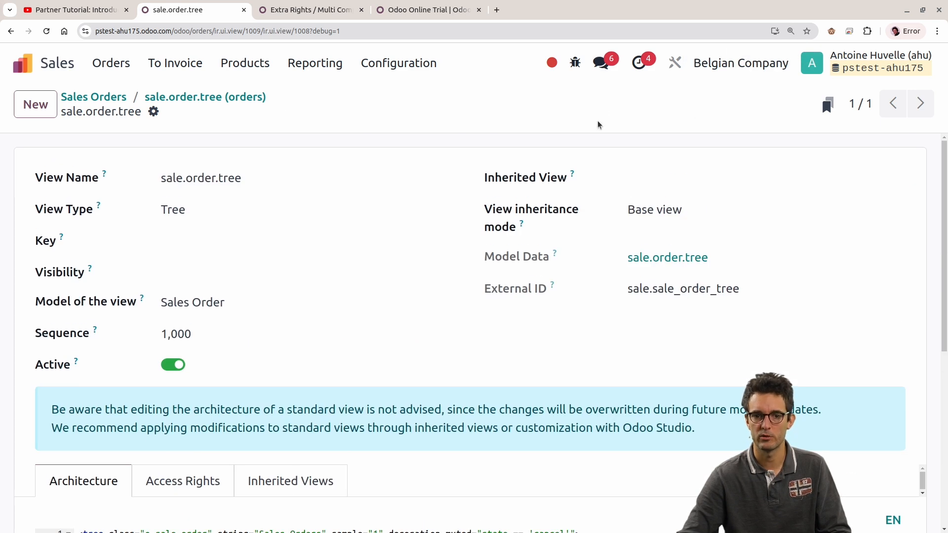
click(104, 97)
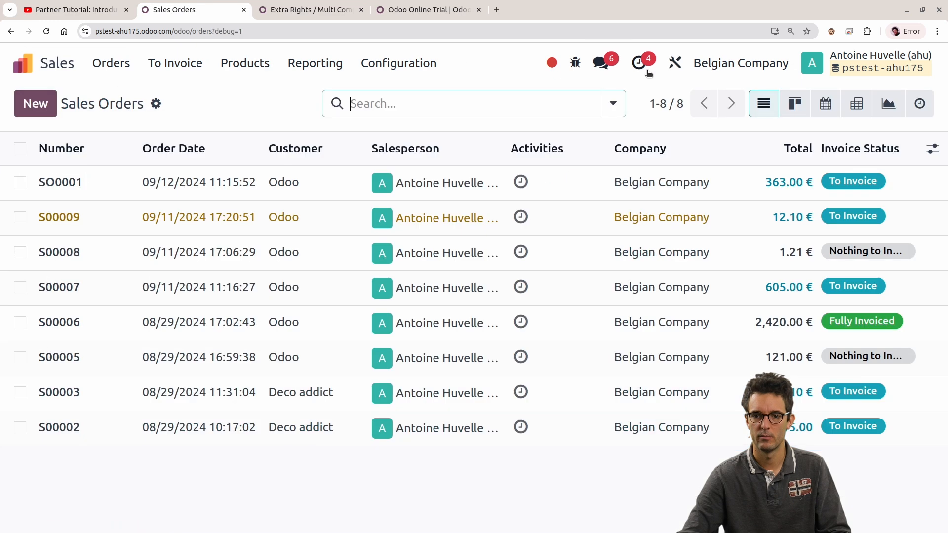
click(789, 34)
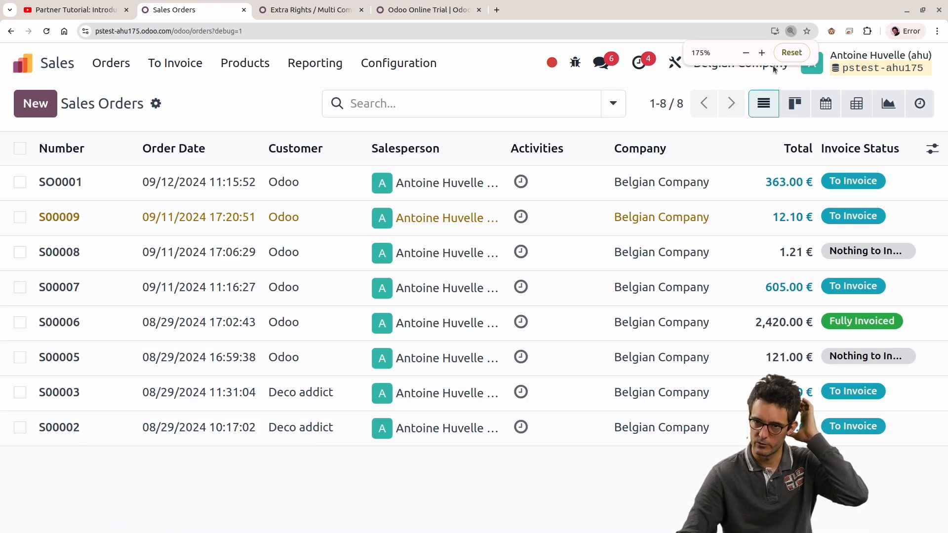
click(746, 53)
click(746, 53)
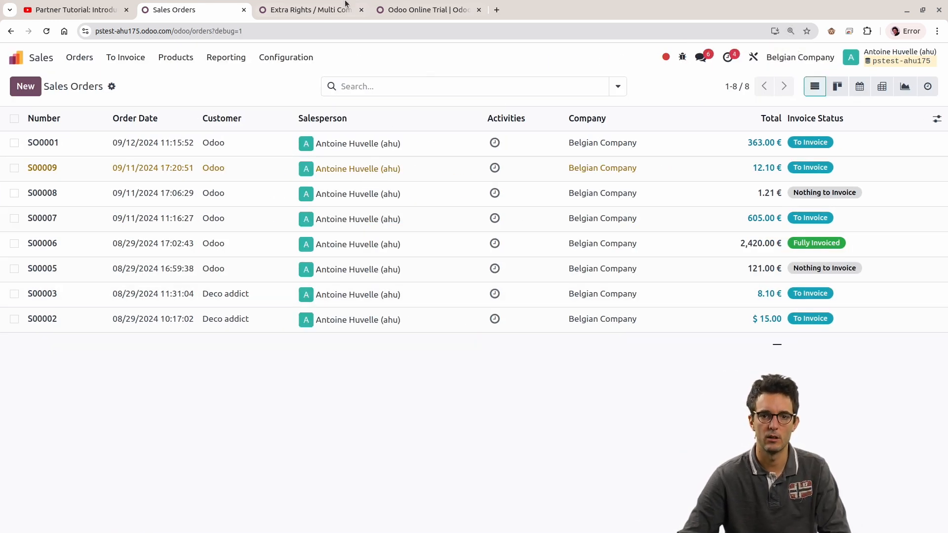
Step: Close the Multi Companies group's metadata, go back to the Groups list and remove the "multi" search filter
click(345, 7)
key(Escape)
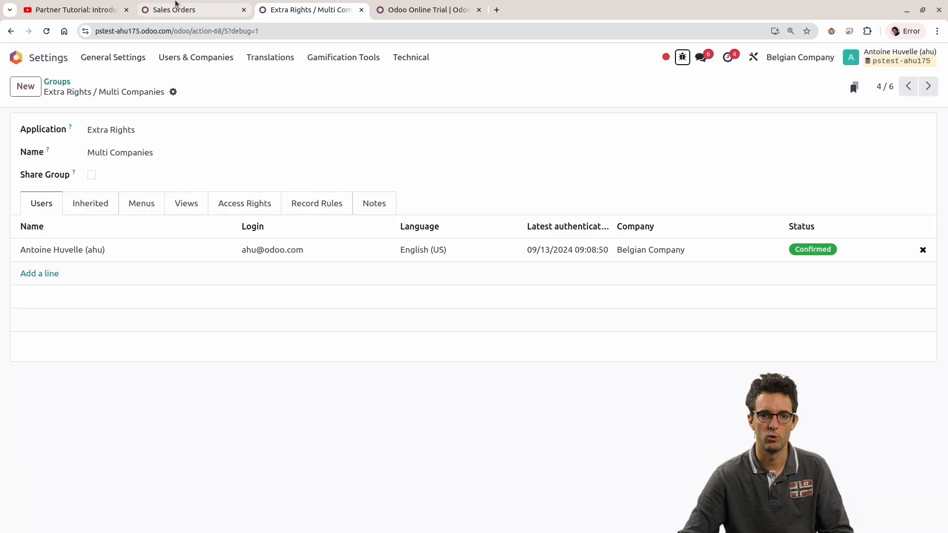
click(174, 9)
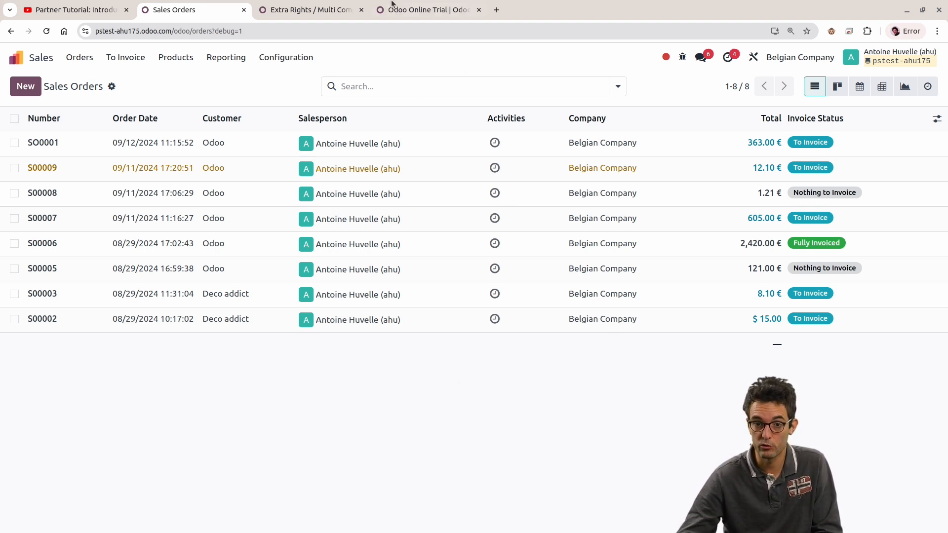
click(325, 7)
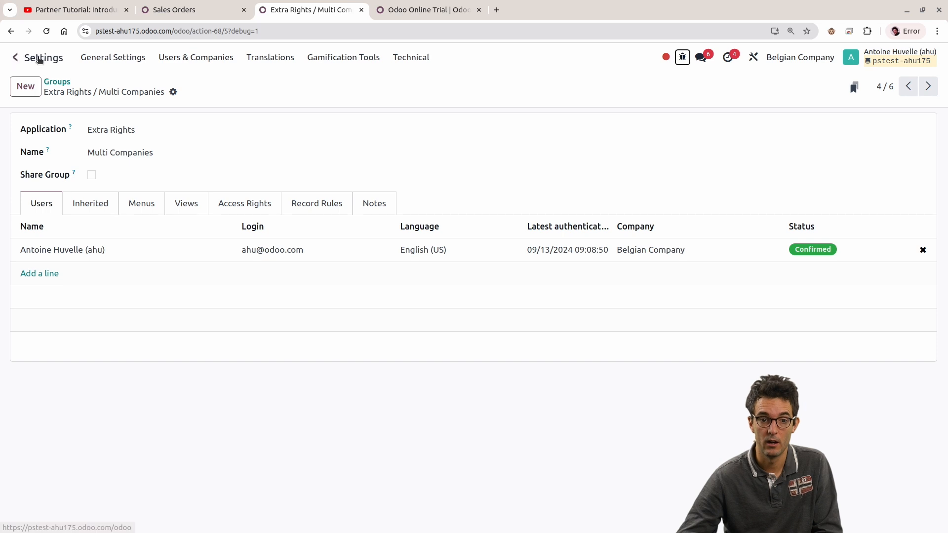
click(54, 82)
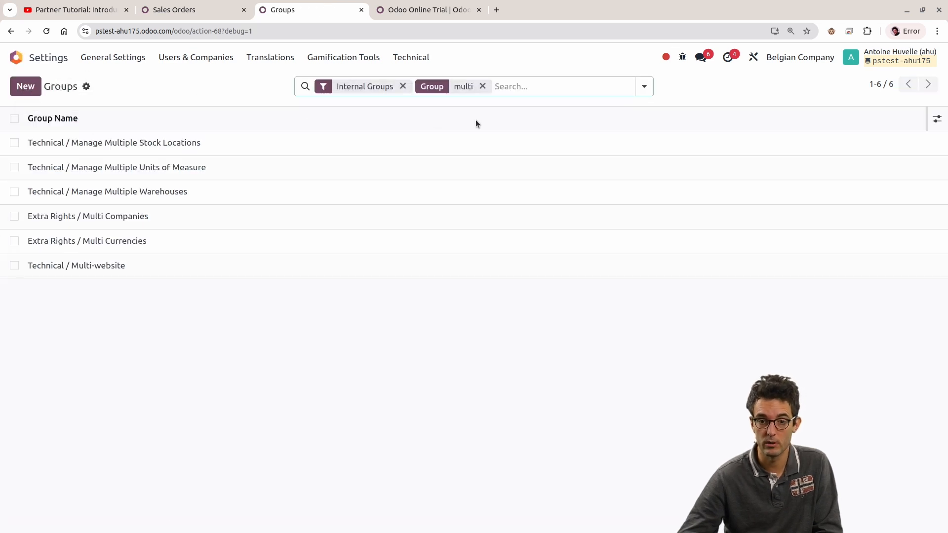
click(483, 87)
click(197, 57)
click(198, 98)
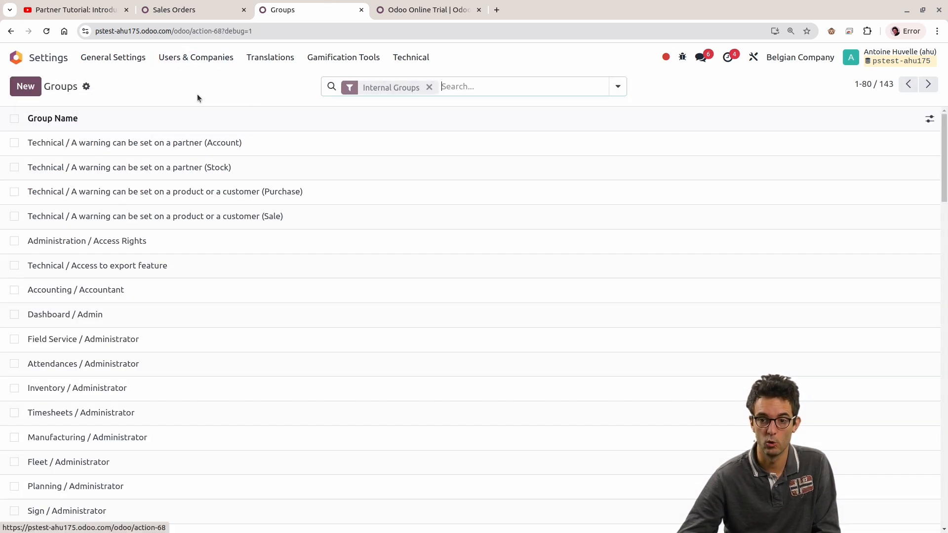
Step: Turn off developer mode and check which entries Users & Companies offers in Settings
click(832, 31)
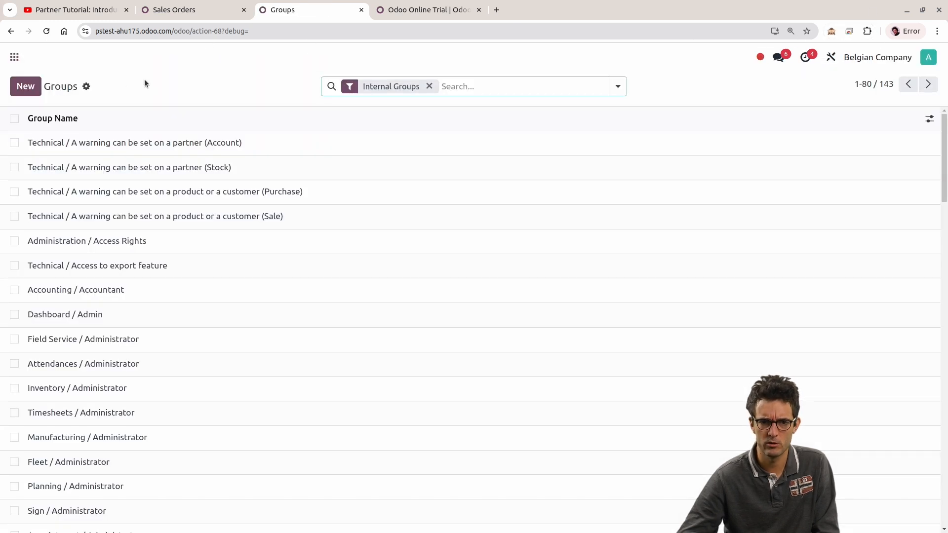
click(14, 57)
scroll(488, 431, down, 3)
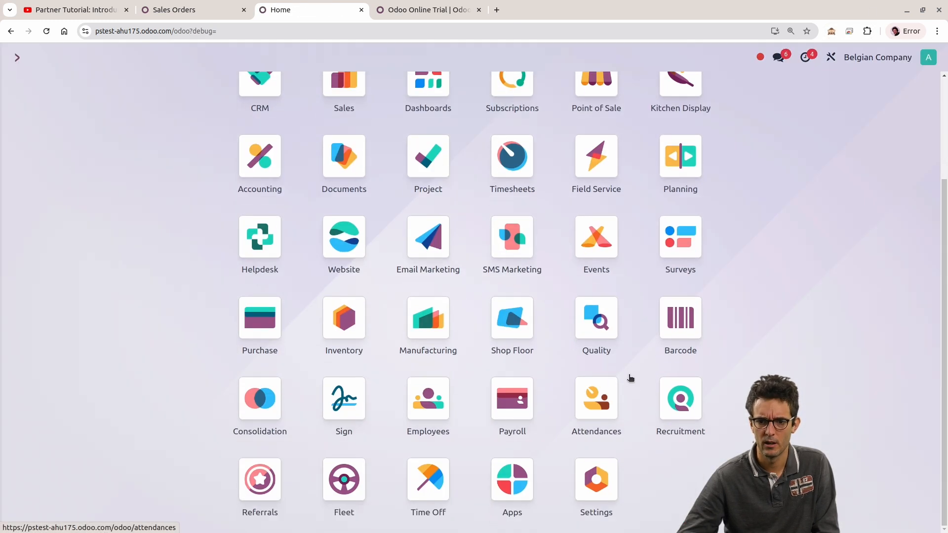
click(601, 514)
click(196, 58)
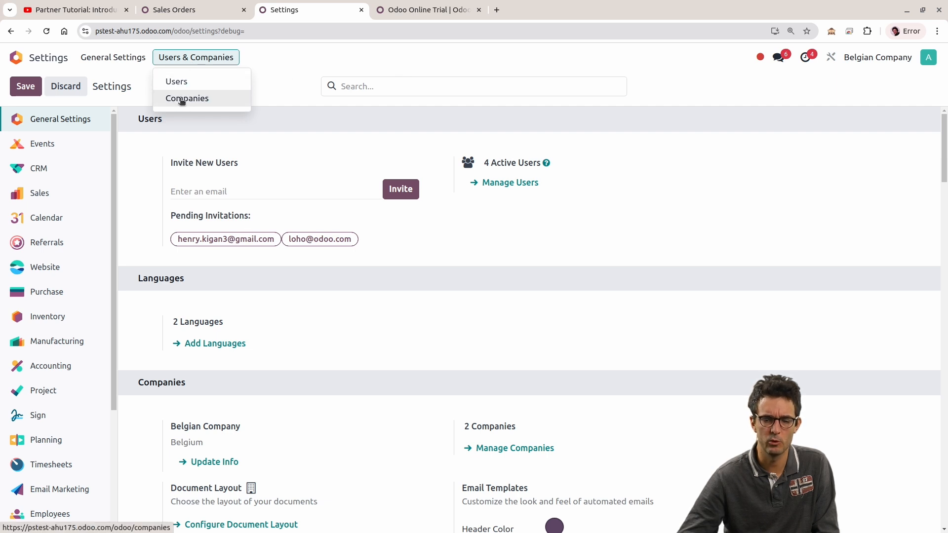
click(661, 108)
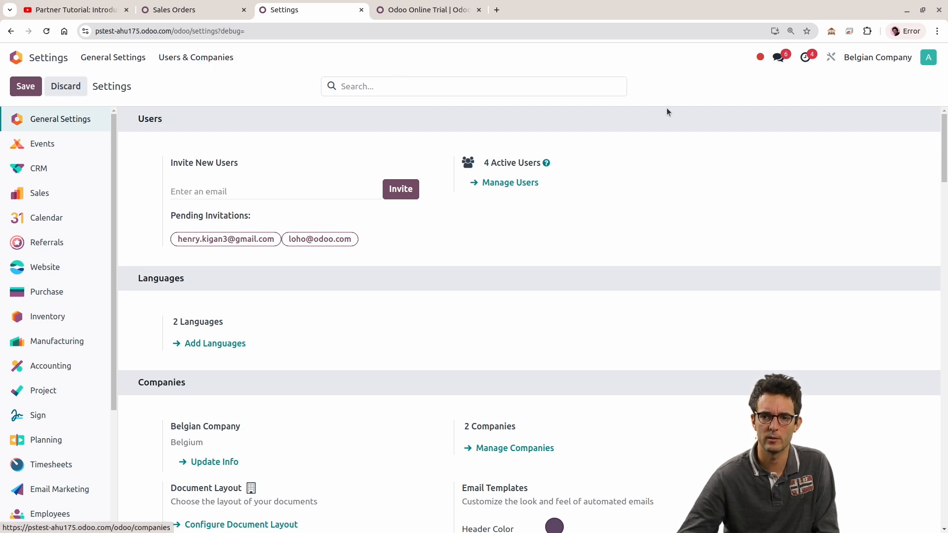
Step: Turn developer mode back on and open the Groups list in Settings
click(830, 32)
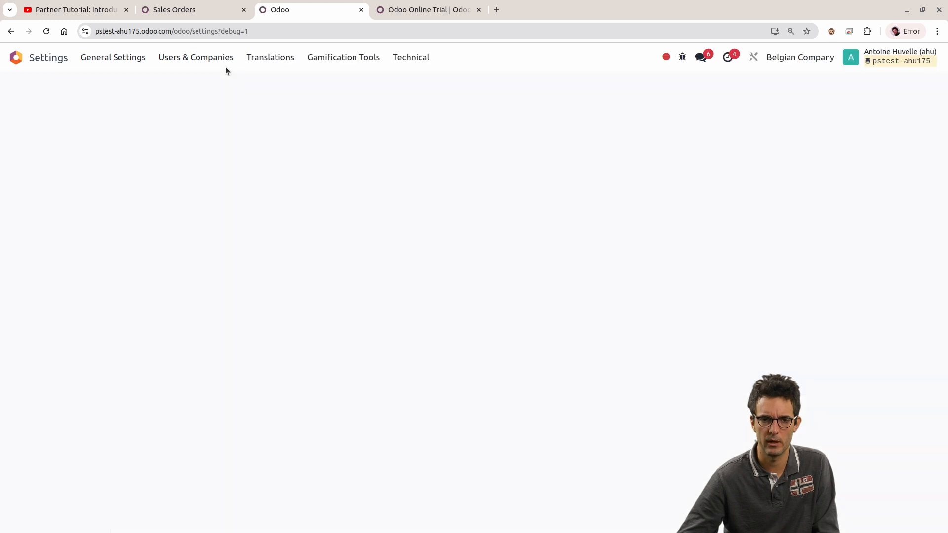
click(223, 60)
click(171, 99)
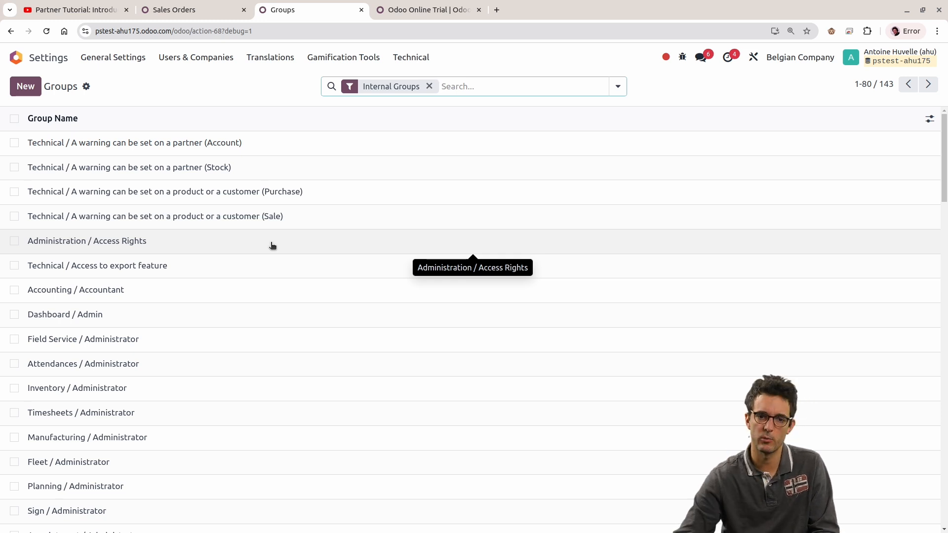
Step: Start a new group, review its Application choices and Inherited section, and discard the record
click(22, 90)
click(221, 130)
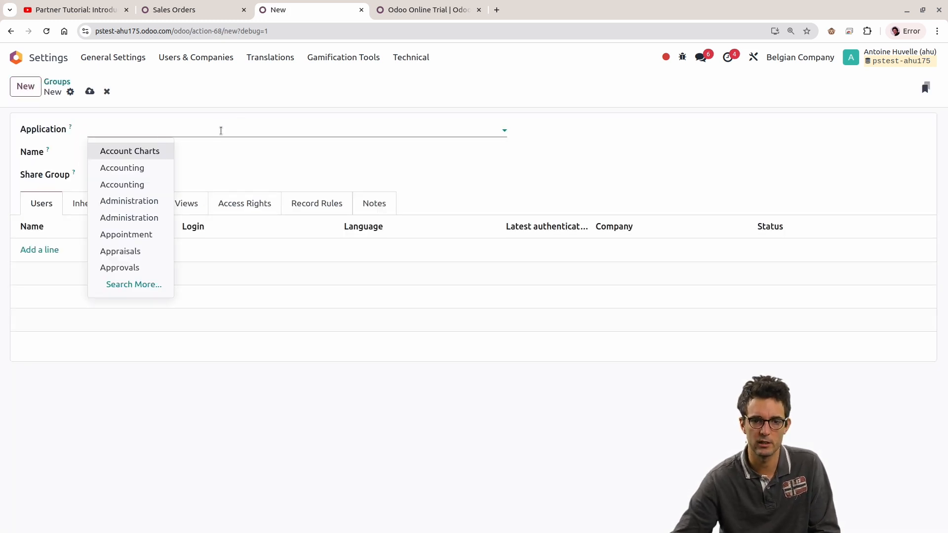
click(492, 179)
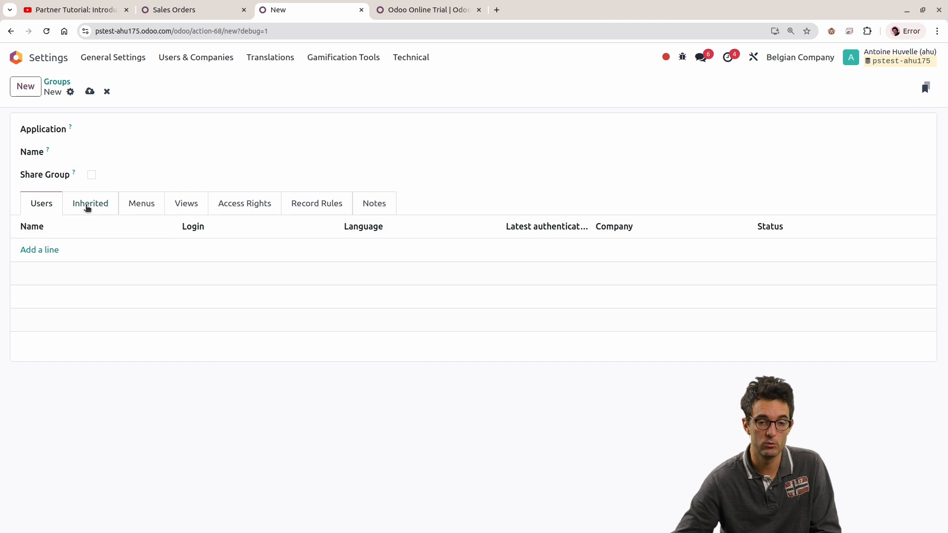
click(87, 207)
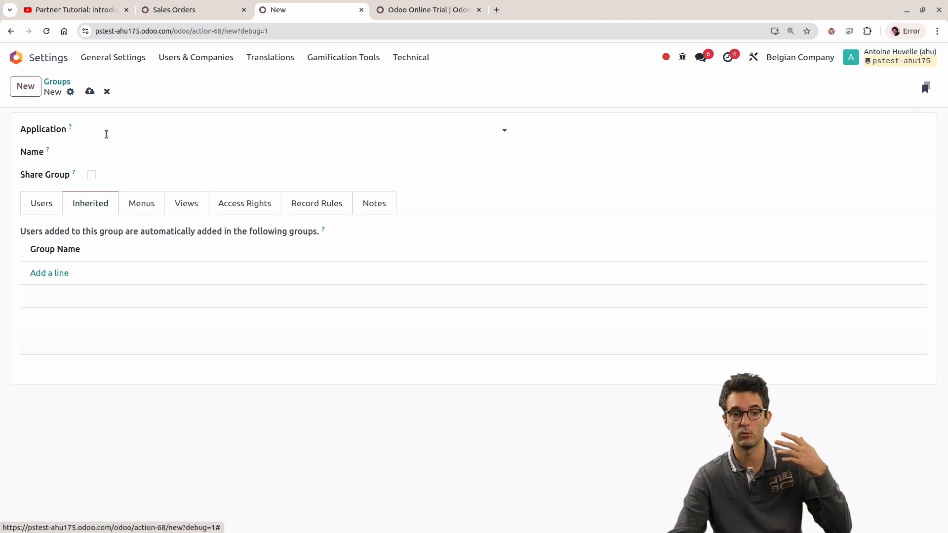
click(106, 134)
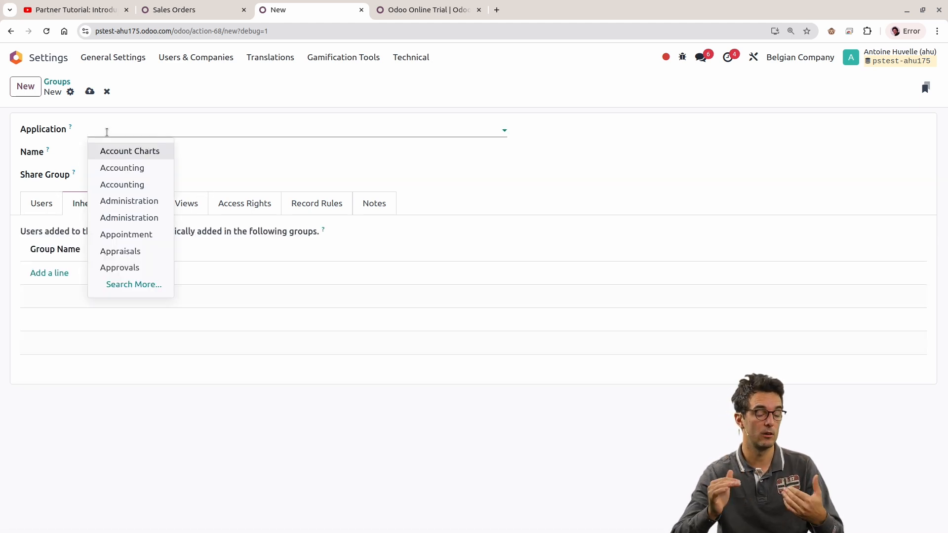
click(635, 162)
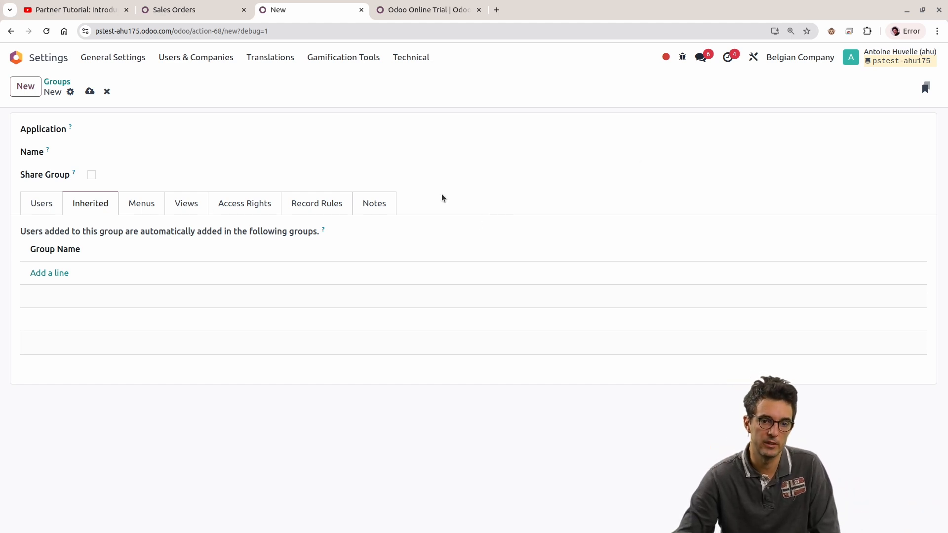
click(107, 92)
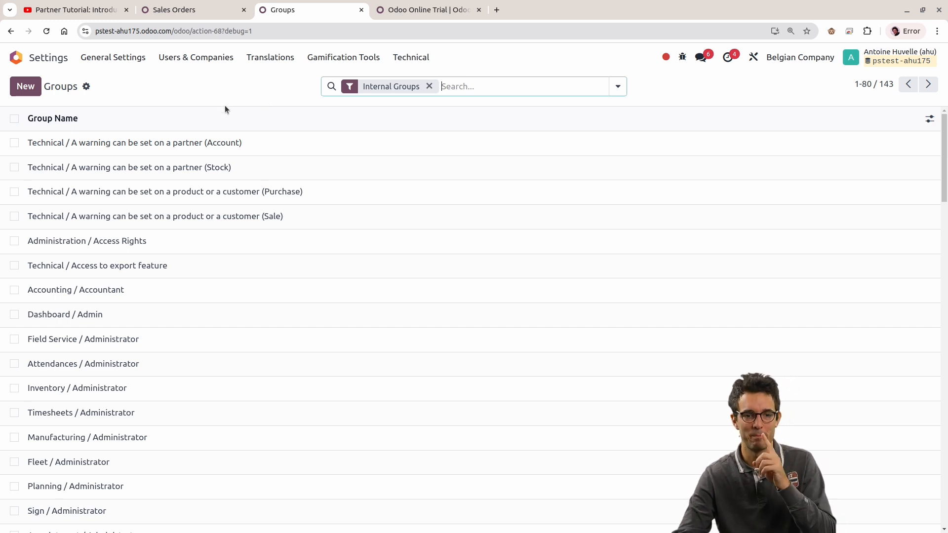
Step: View the Technical / A warning can be set on a partner (Account) group and a blank group form, returning to the Groups list
click(176, 88)
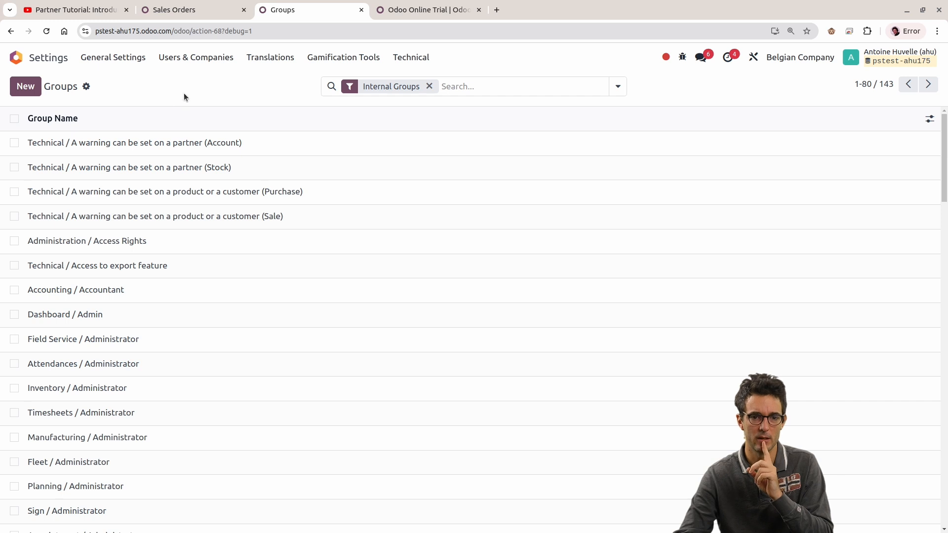
click(175, 141)
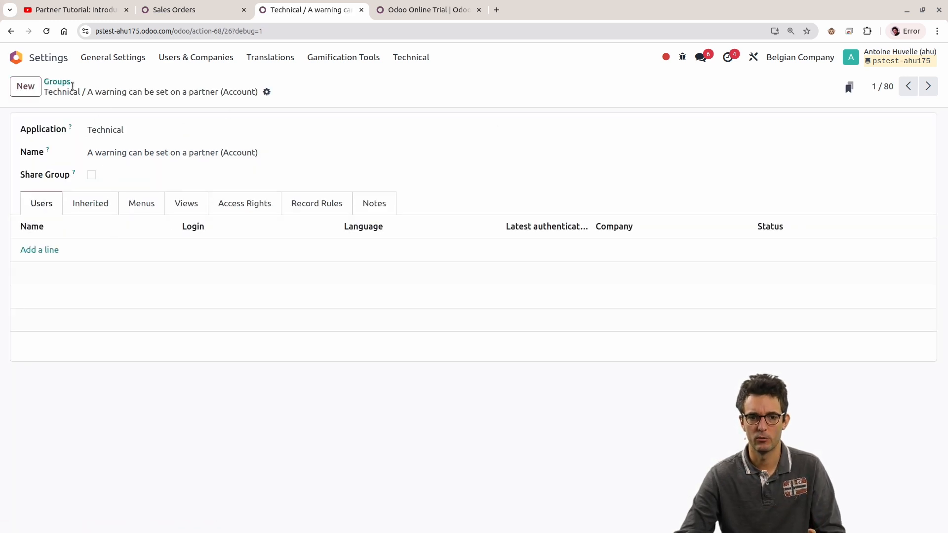
click(64, 83)
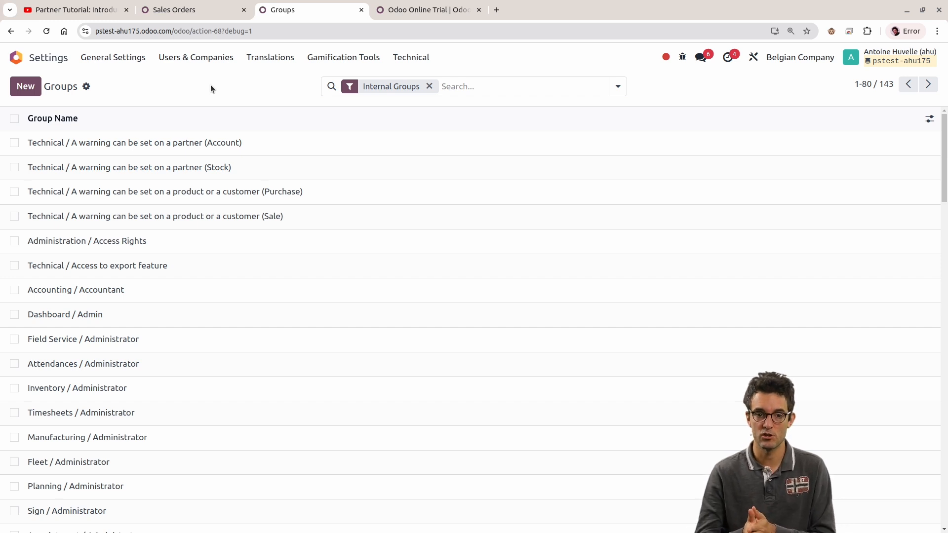
click(25, 86)
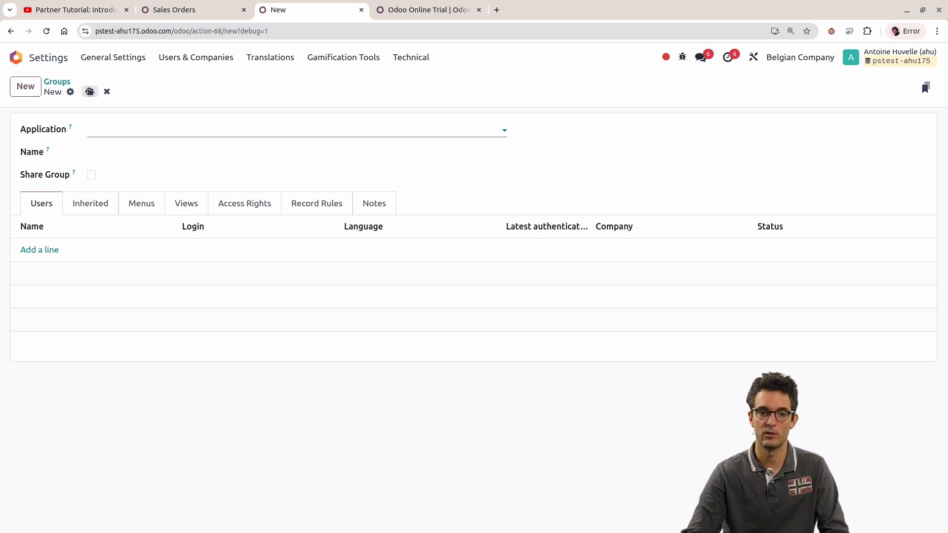
click(57, 82)
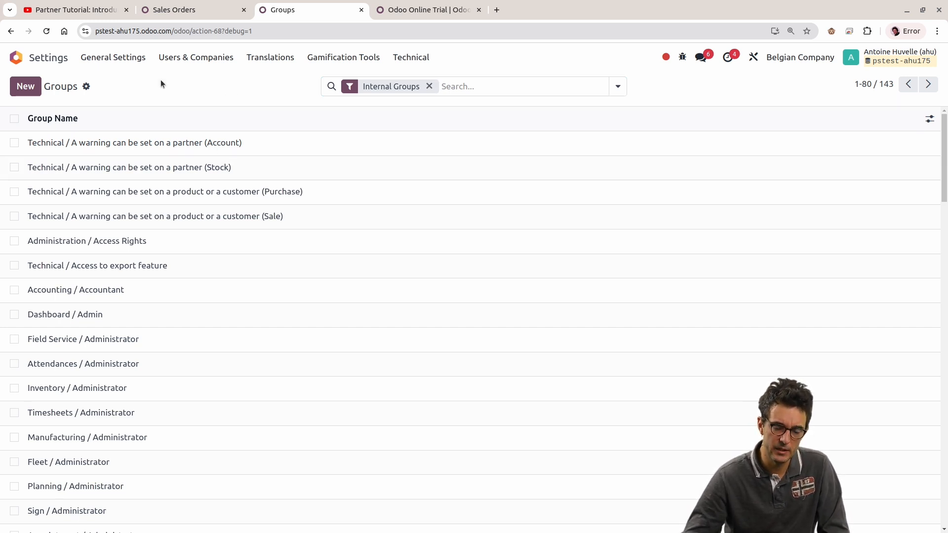
drag(51, 87, 117, 86)
click(189, 88)
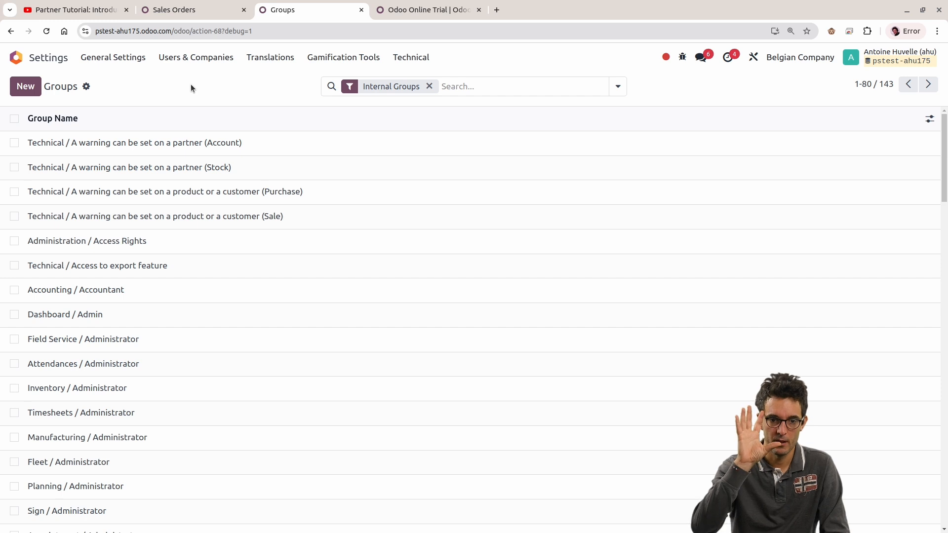
Step: Open the Field Service / Administrator group, view its metadata and highlight the industry_fsm module prefix of its XML ID
click(15, 339)
click(15, 339)
click(34, 340)
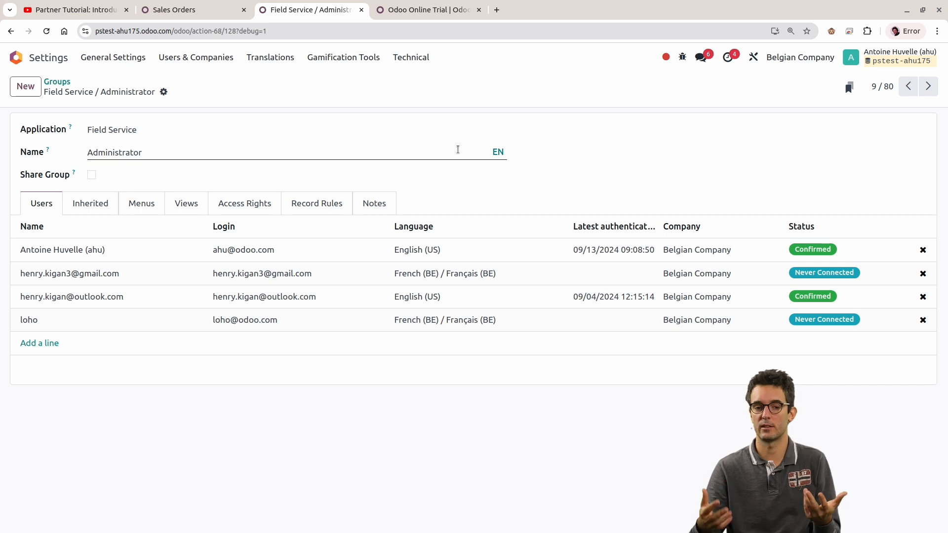
click(682, 58)
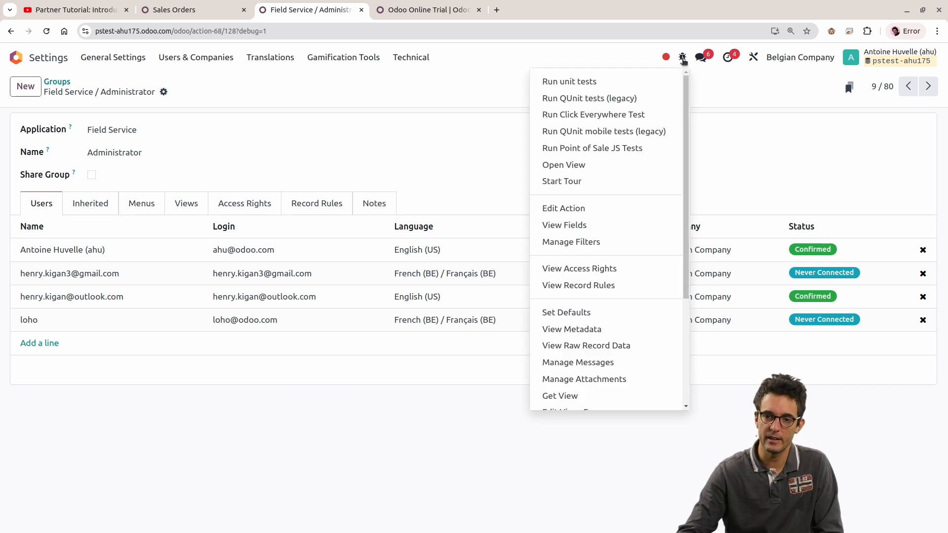
click(424, 45)
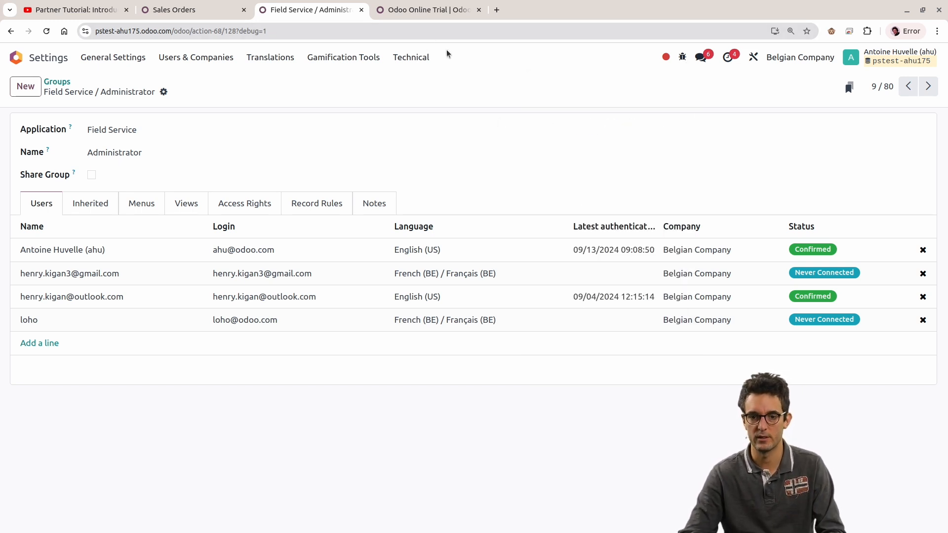
click(682, 58)
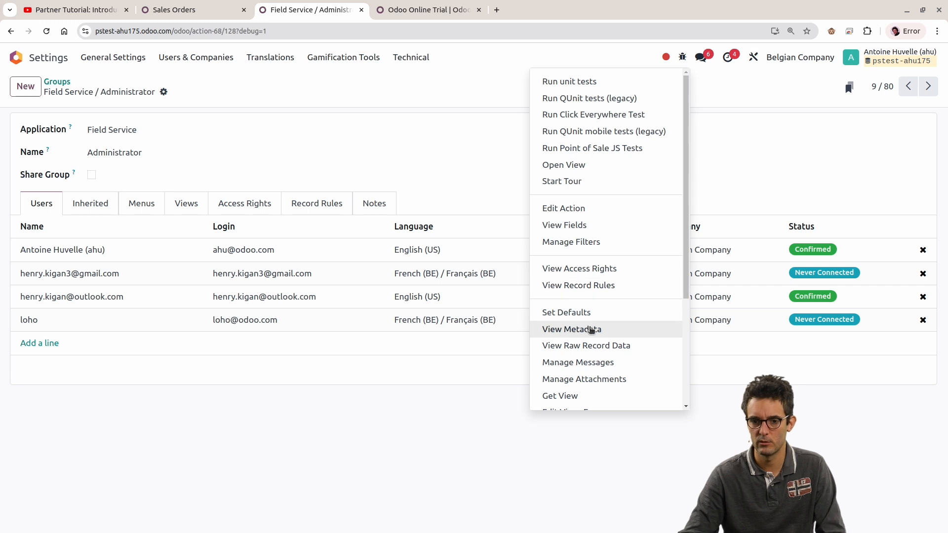
click(587, 328)
double_click(441, 255)
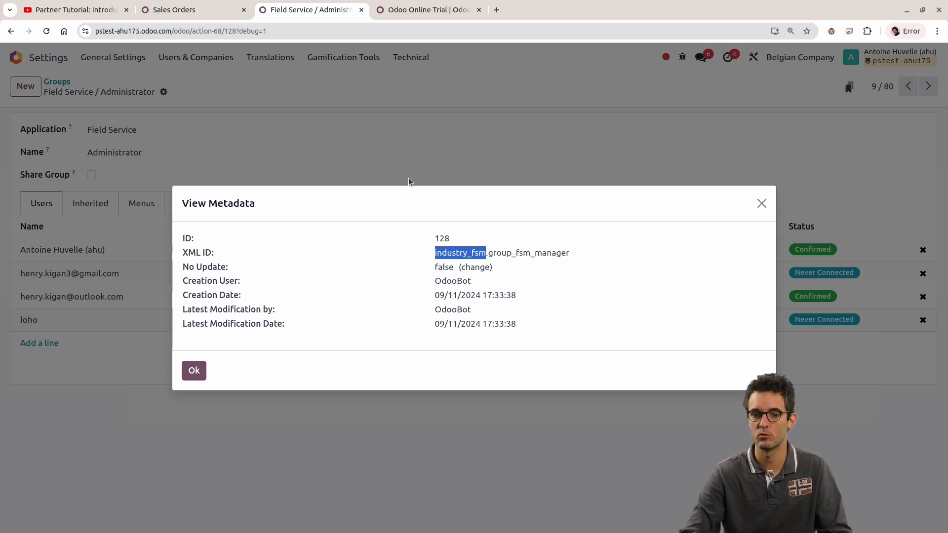
key(Escape)
Step: Open the Timesheets / Administrator group from the Groups list, view its metadata and highlight the hr_timesheet module prefix of its XML ID
click(55, 82)
scroll(252, 222, down, 4)
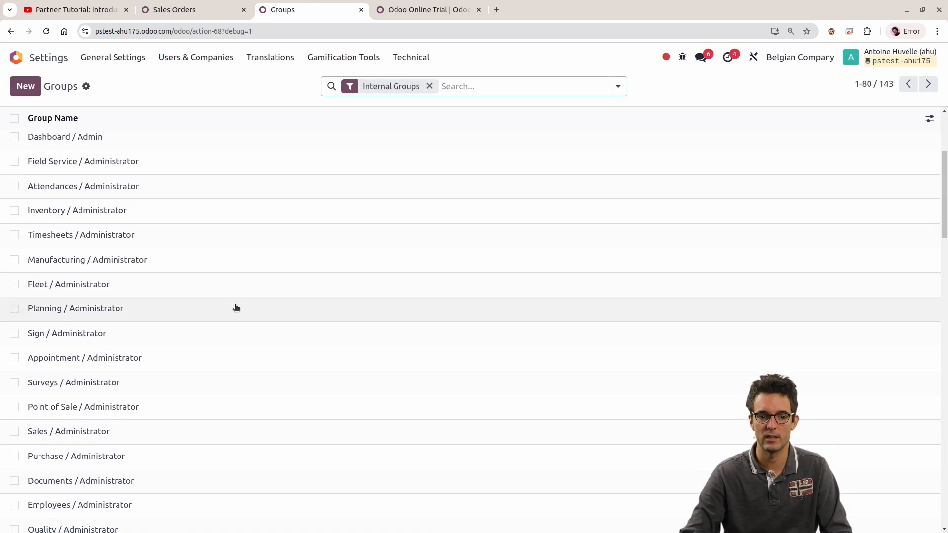
click(79, 236)
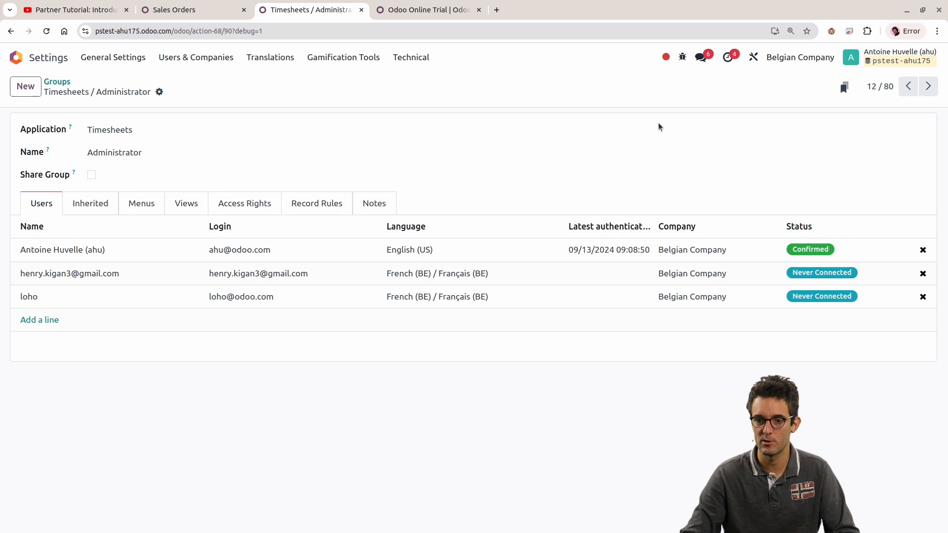
click(682, 57)
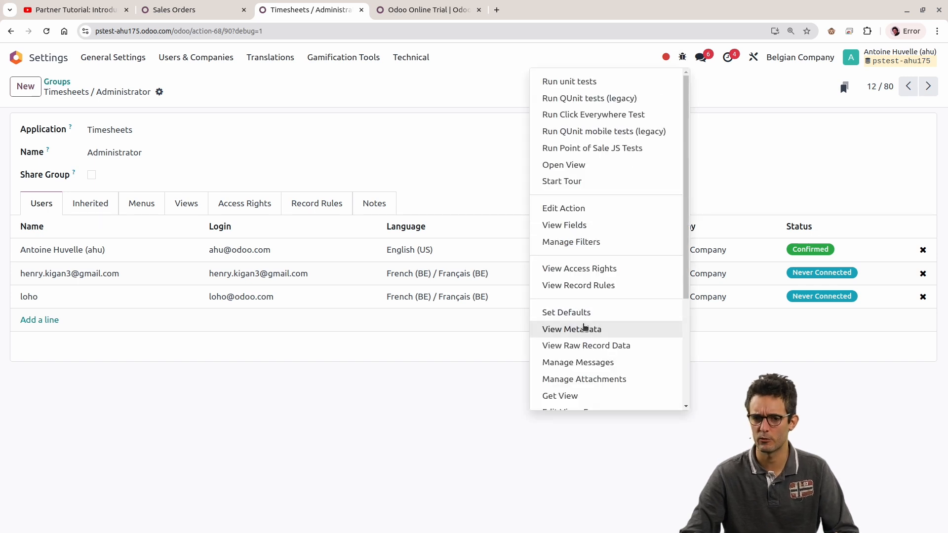
click(584, 329)
double_click(418, 253)
key(ctrl+c)
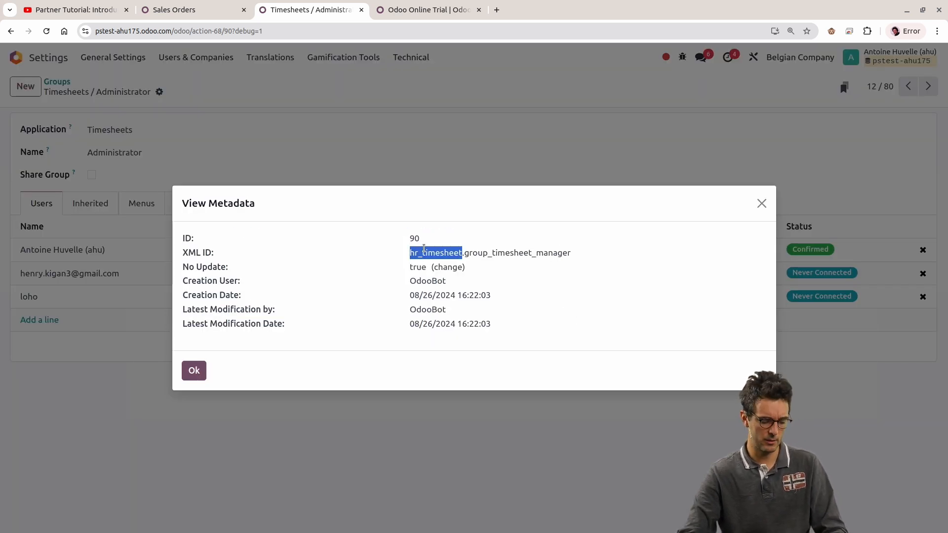
key(Escape)
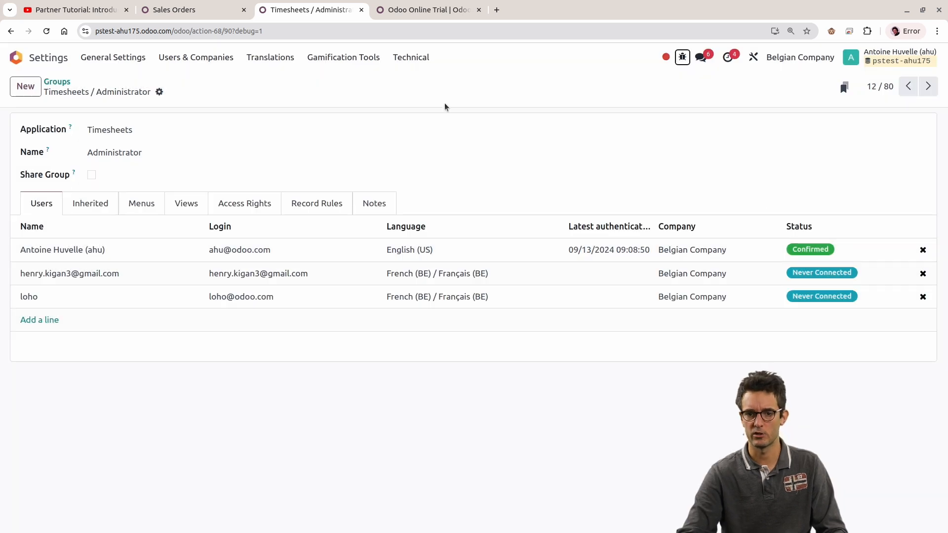
Step: Open the GitHub repository github.com/odoo/odoo in a new browser tab and go to its addons folder
click(497, 9)
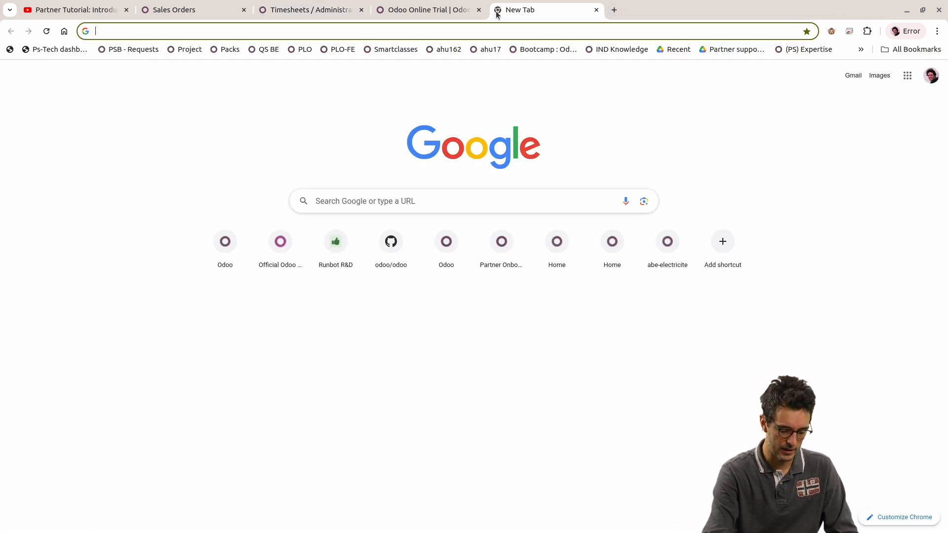
text(github.com/odoo/odoo/)
key(Return)
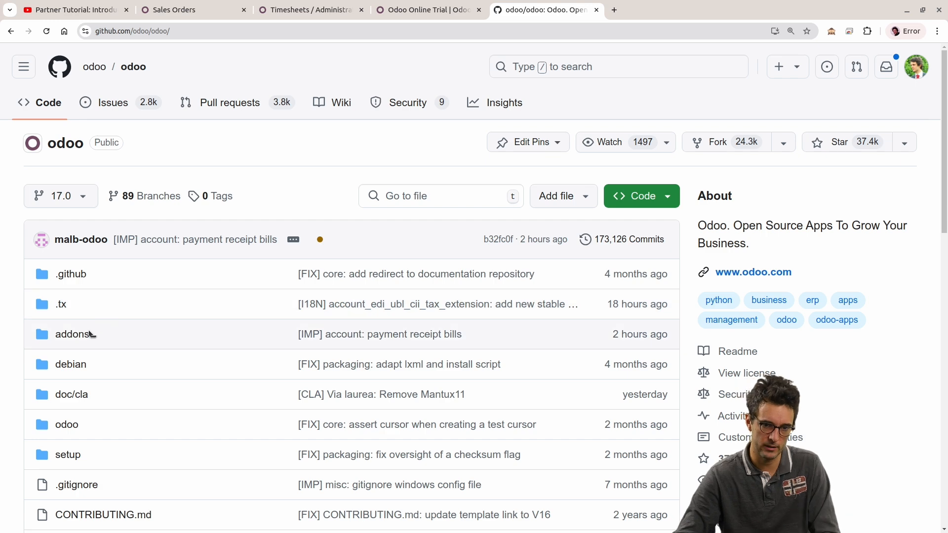
click(83, 335)
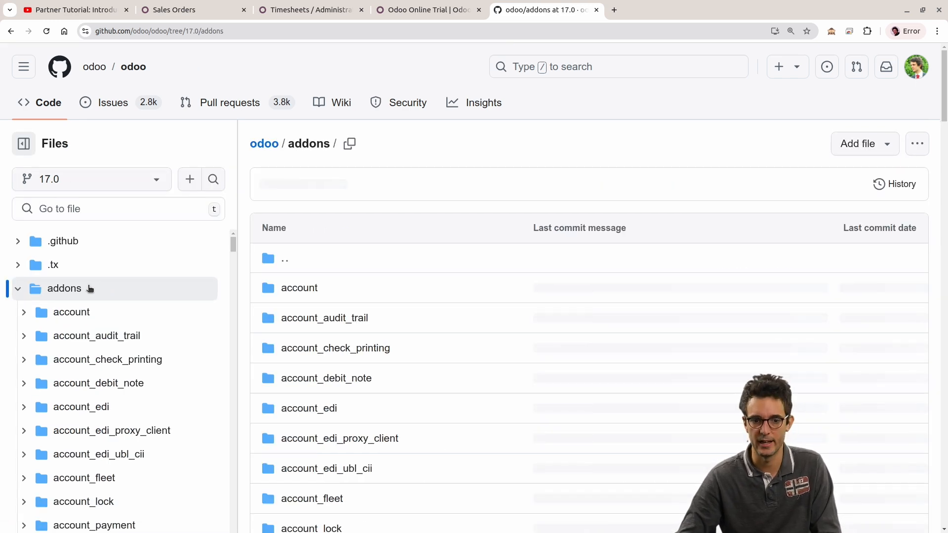
key(ctrl+f)
key(Escape)
click(595, 67)
text(hr_timesheet)
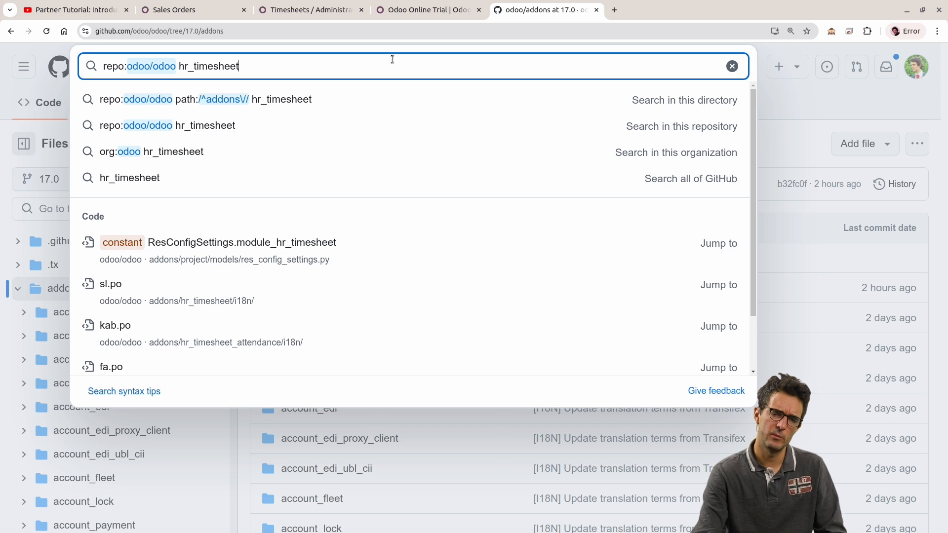
key(Escape)
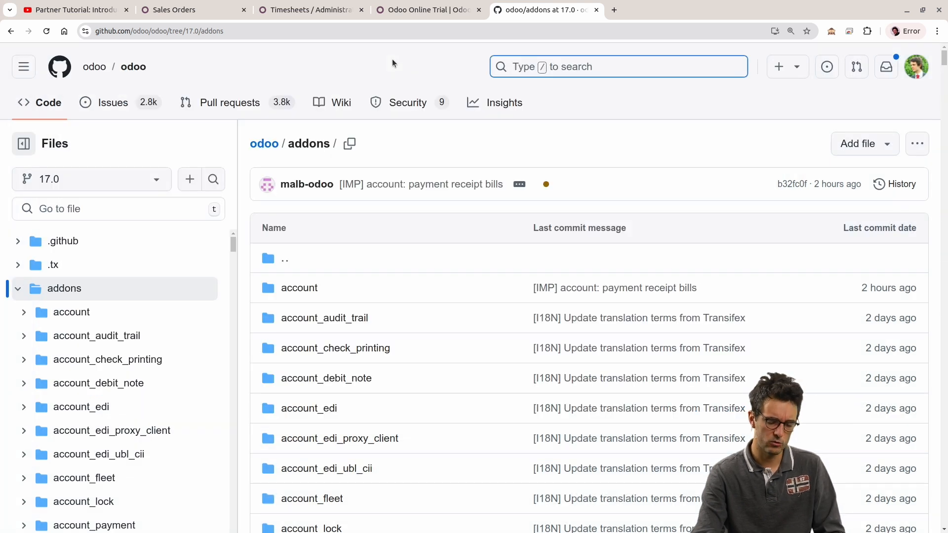
Step: Find hr_timesheet on the addons page and expand that module's folder in the file tree
key(ctrl+f)
key(ctrl+v)
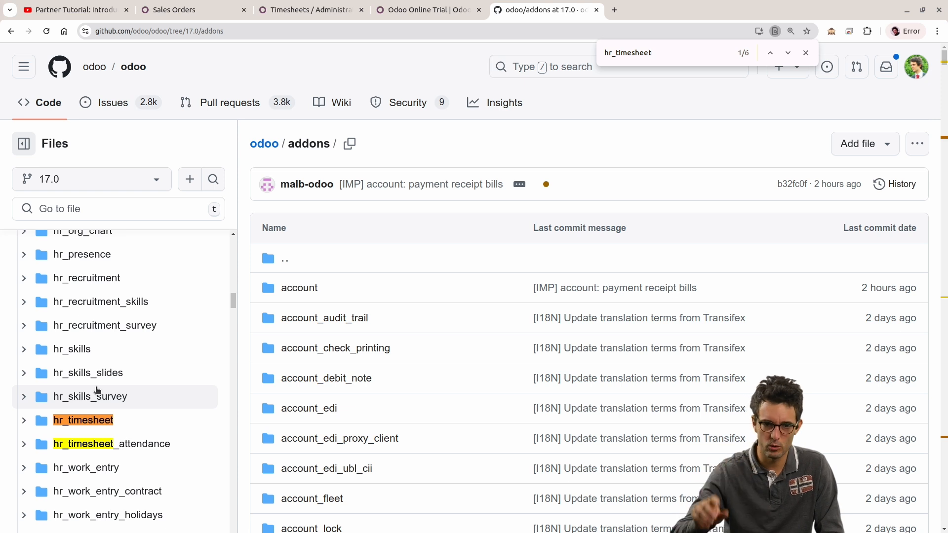
click(36, 421)
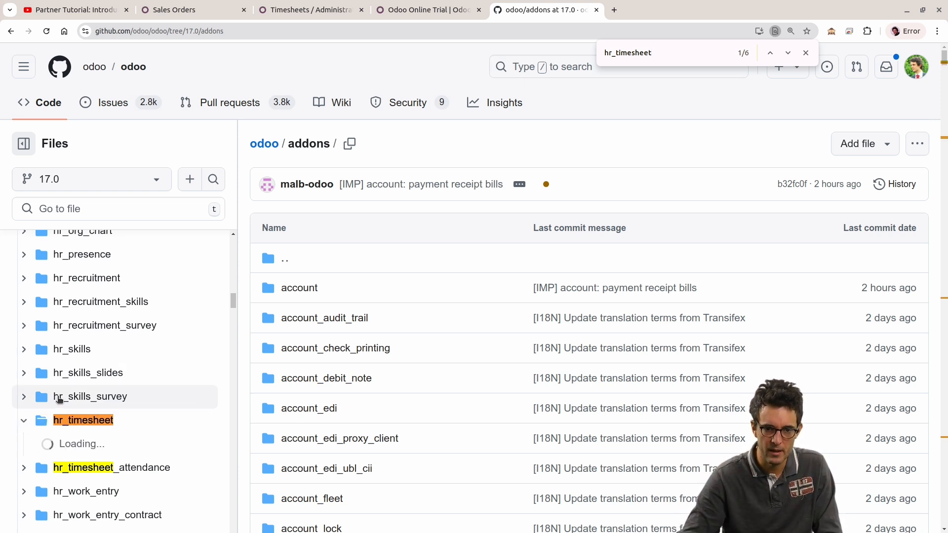
Step: Expand the hr_timesheet module's security folder and open the hr_timesheet_security.xml file
scroll(43, 395, down, 2)
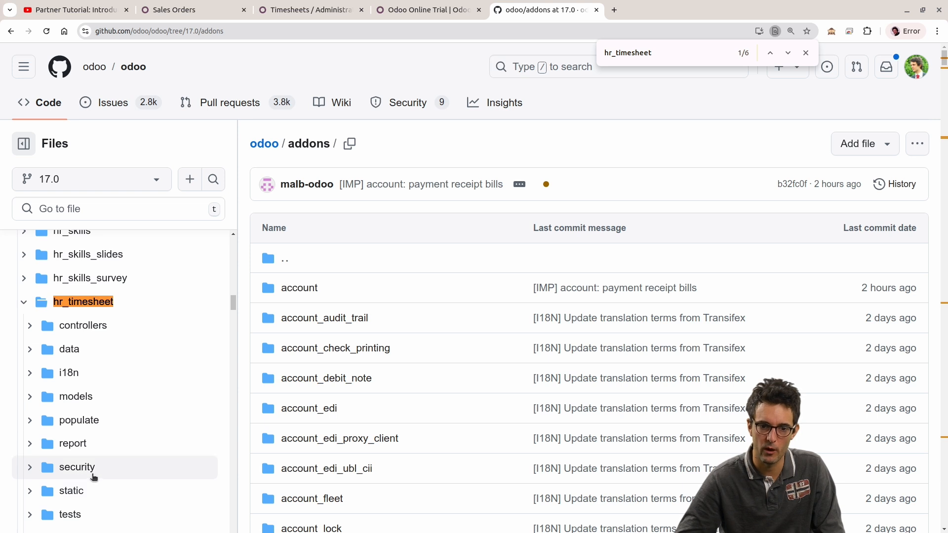
click(22, 469)
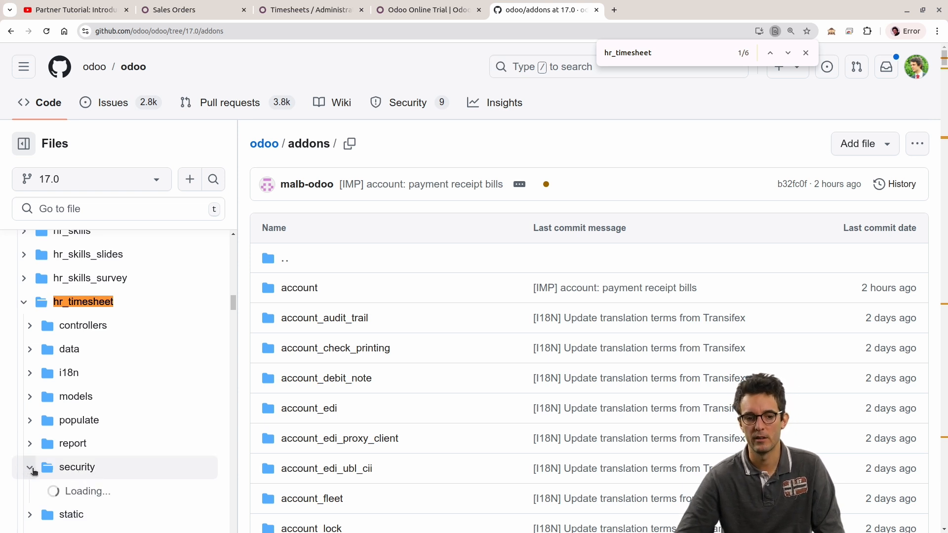
scroll(114, 427, down, 3)
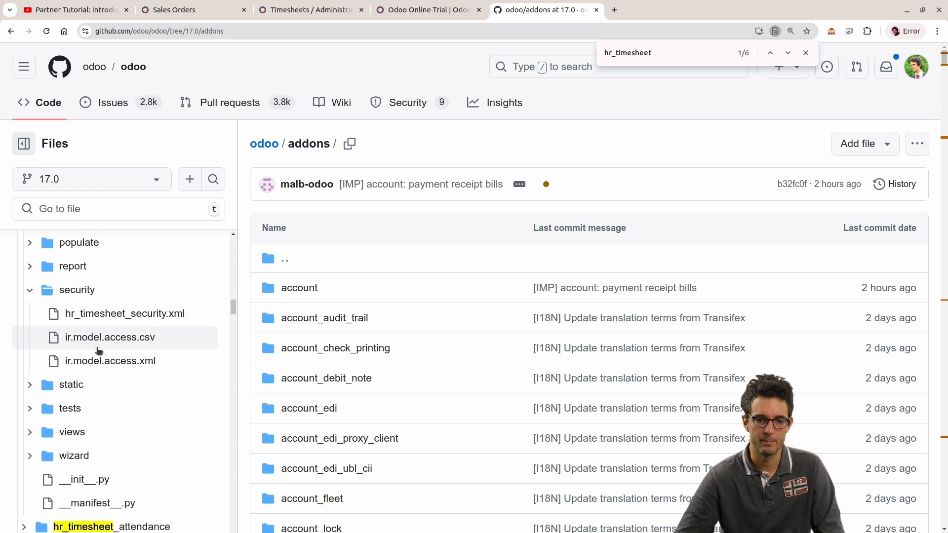
scroll(108, 360, up, 1)
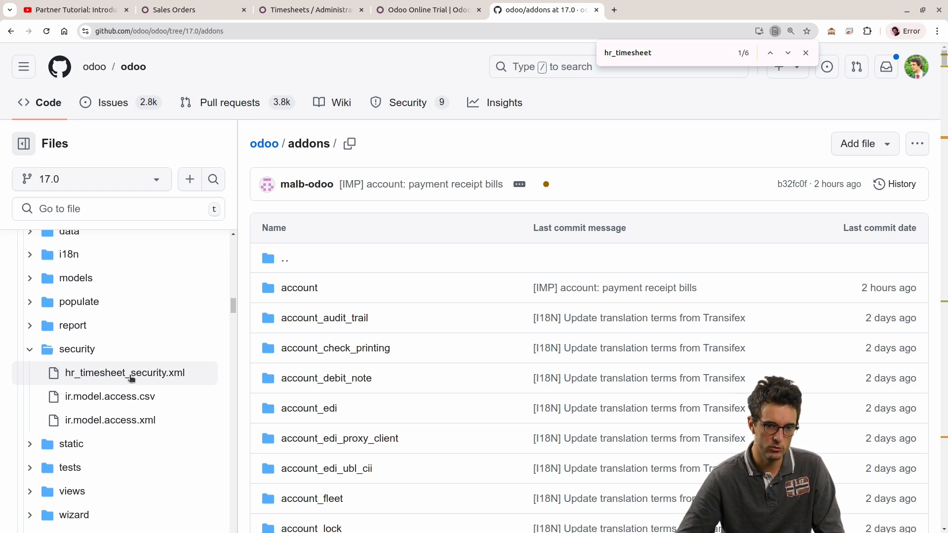
click(130, 374)
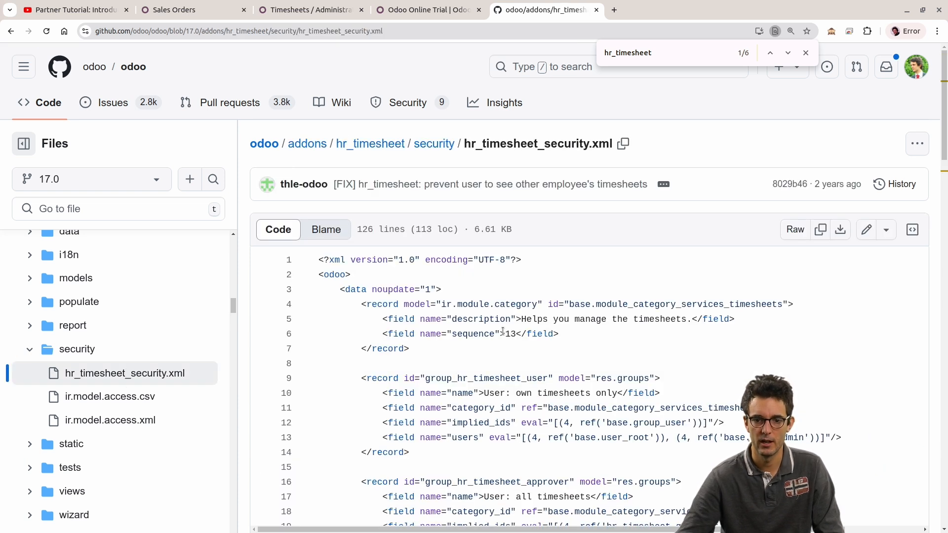
click(562, 277)
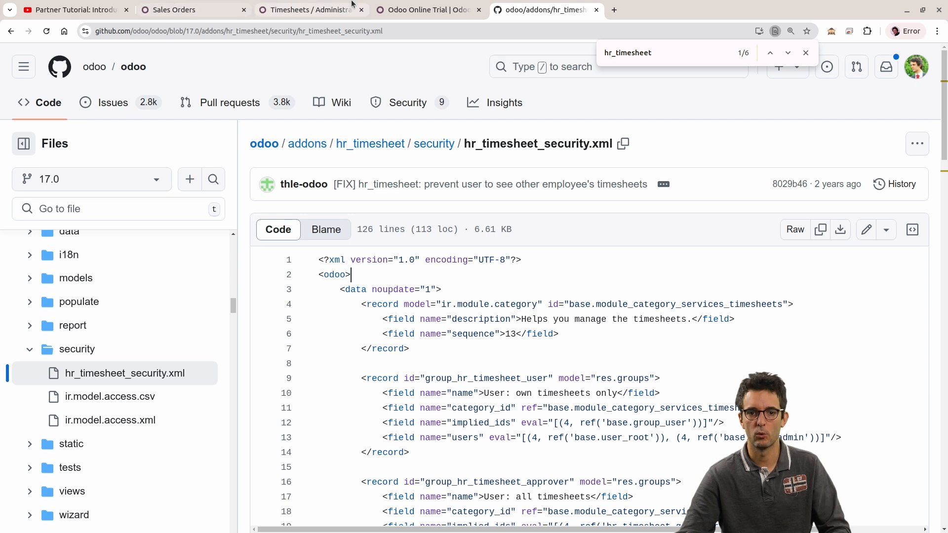
Step: Switch back to Odoo, view the Timesheets / Administrator group's metadata and select the group_timesheet_manager part of its XML ID
click(280, 6)
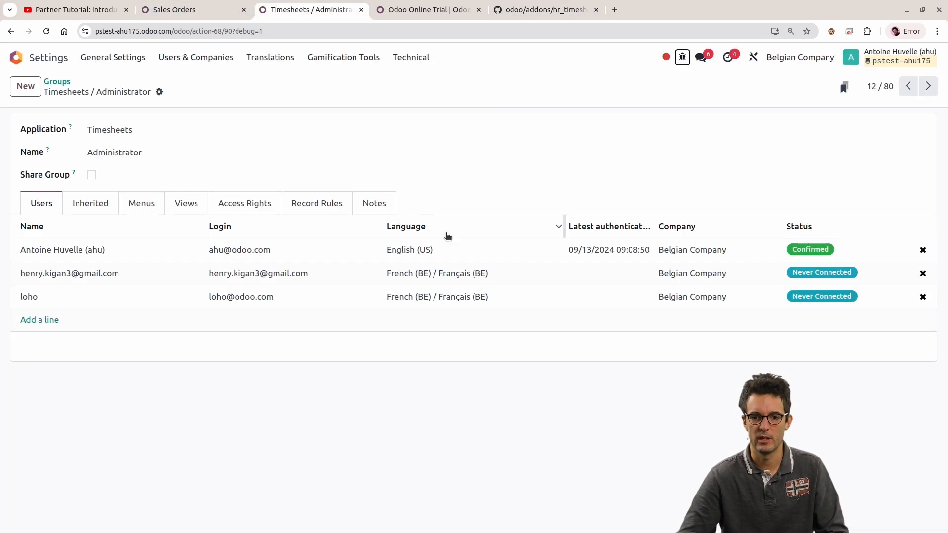
click(683, 58)
click(615, 331)
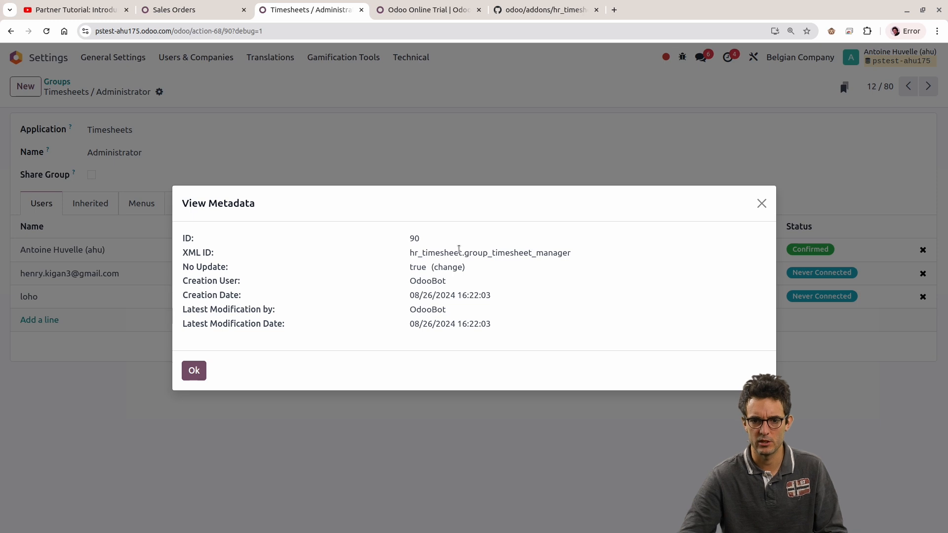
double_click(503, 253)
key(ctrl+c)
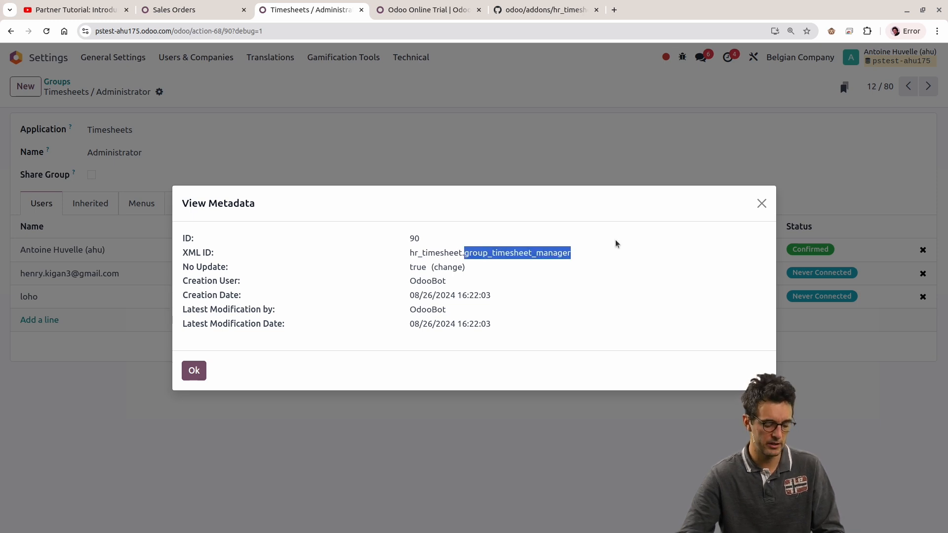
Step: Switch to GitHub and find group_timesheet_manager in hr_timesheet_security.xml
click(538, 9)
key(ctrl+f)
key(ctrl+v)
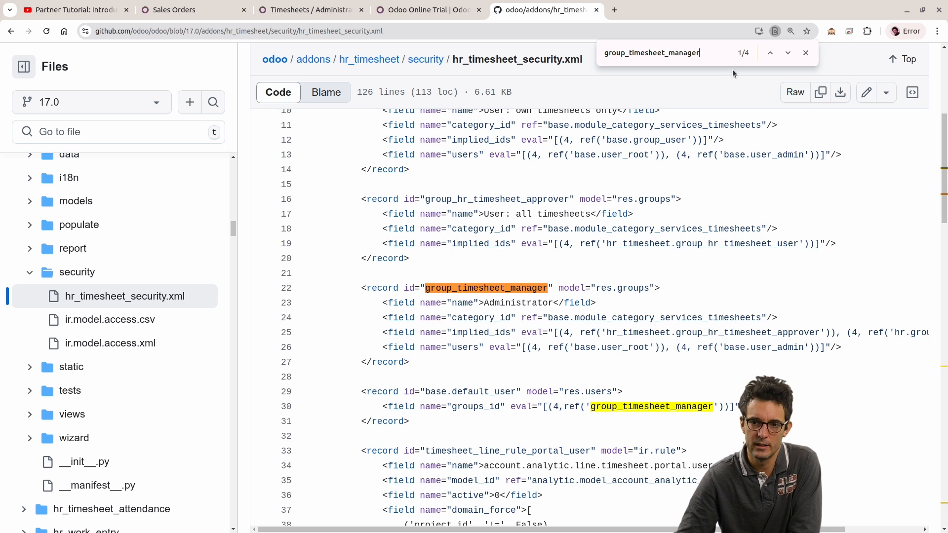
click(806, 53)
key(ctrl+c)
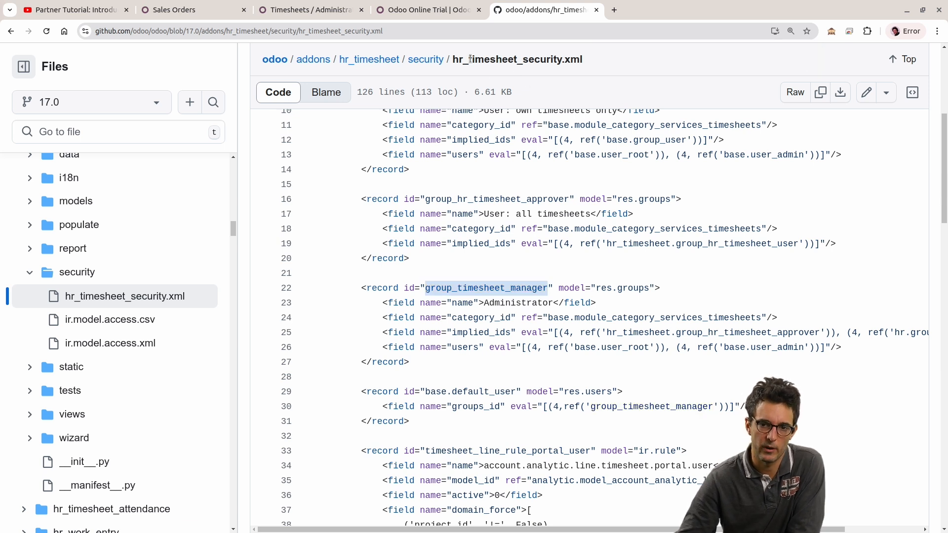
Step: Highlight the security file's path and the complete group_timesheet_manager record, searching for the record's ID again
drag(598, 60, 412, 59)
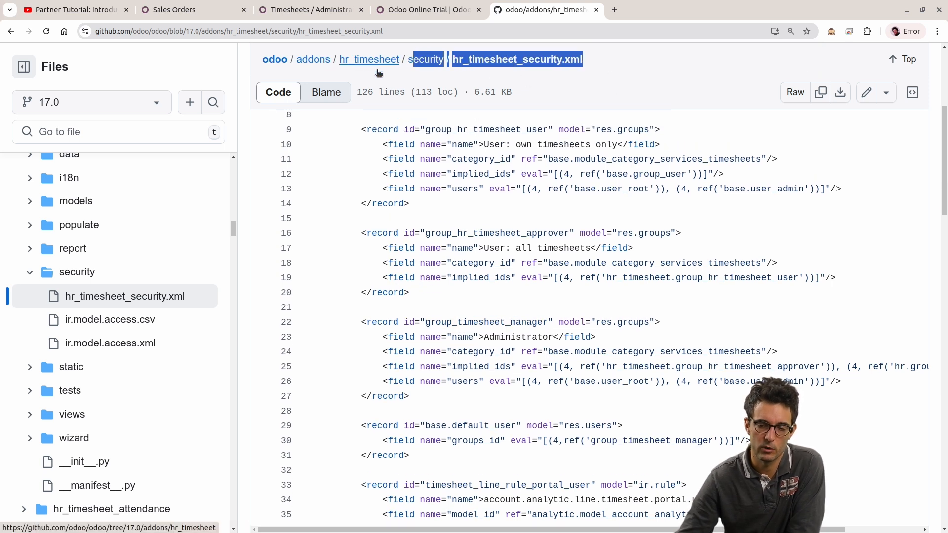
key(ctrl+f)
drag(360, 322, 655, 404)
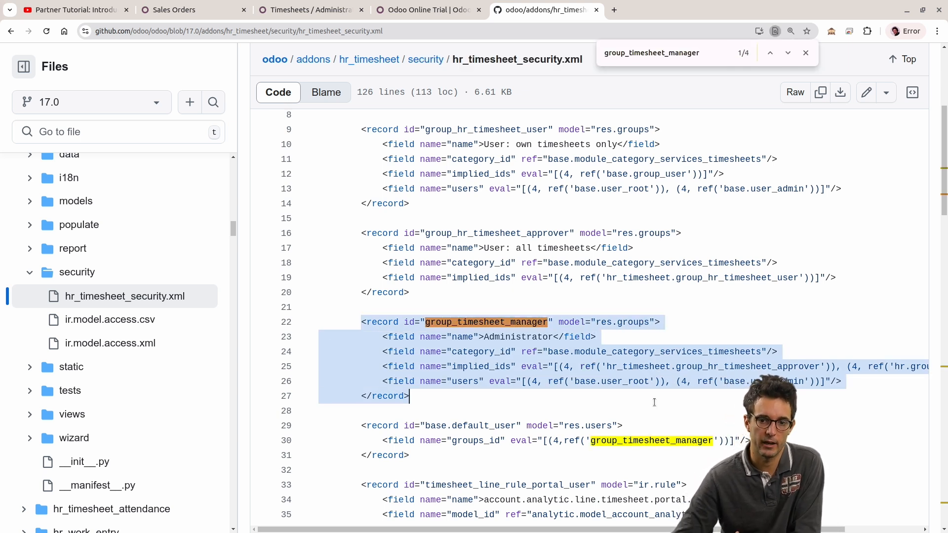
Step: Examine the group_timesheet_manager record's res.groups model and its name, implied_ids and users fields, highlighting the user_root reference
click(509, 324)
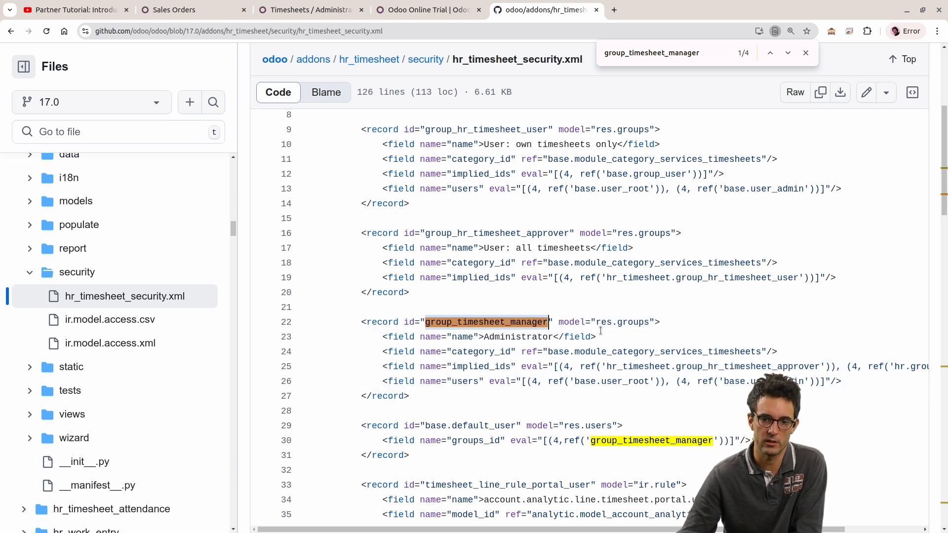
drag(592, 321, 656, 322)
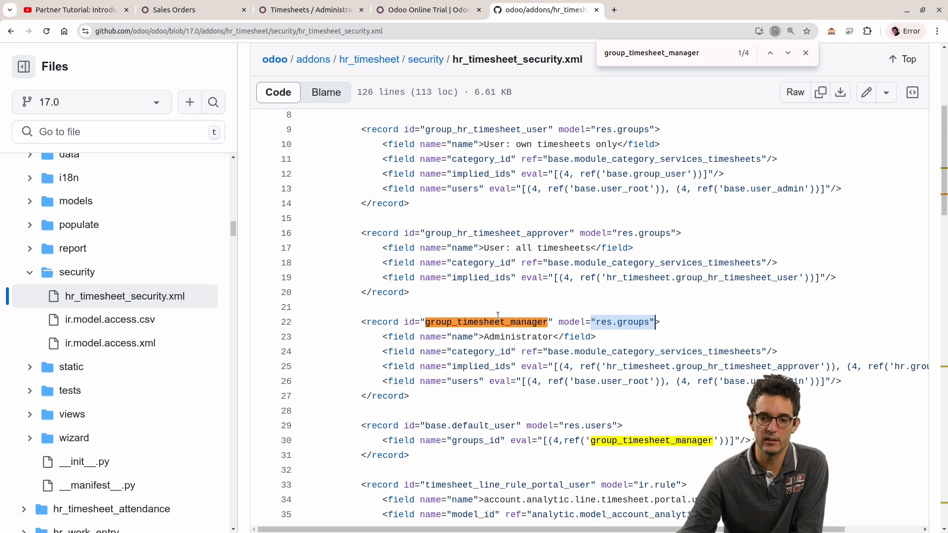
drag(378, 340, 646, 337)
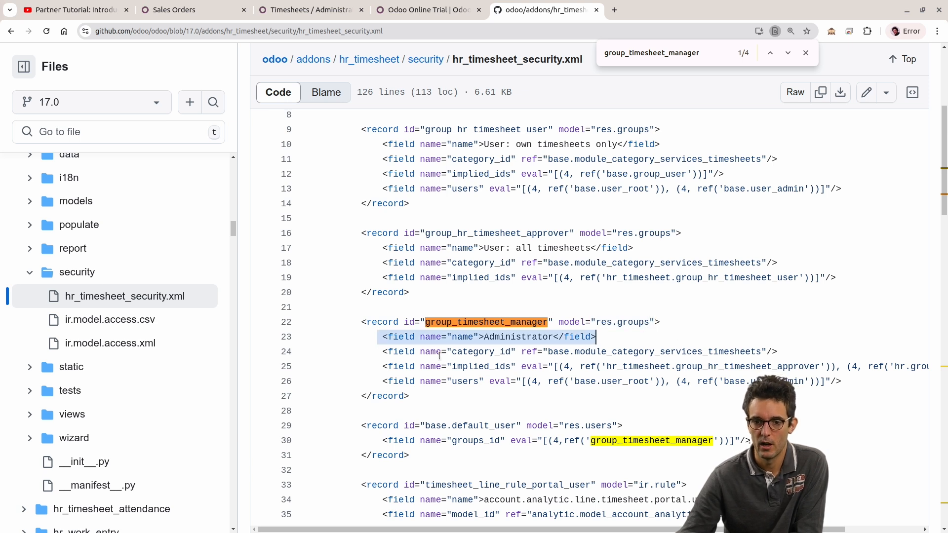
drag(375, 365, 474, 367)
click(474, 366)
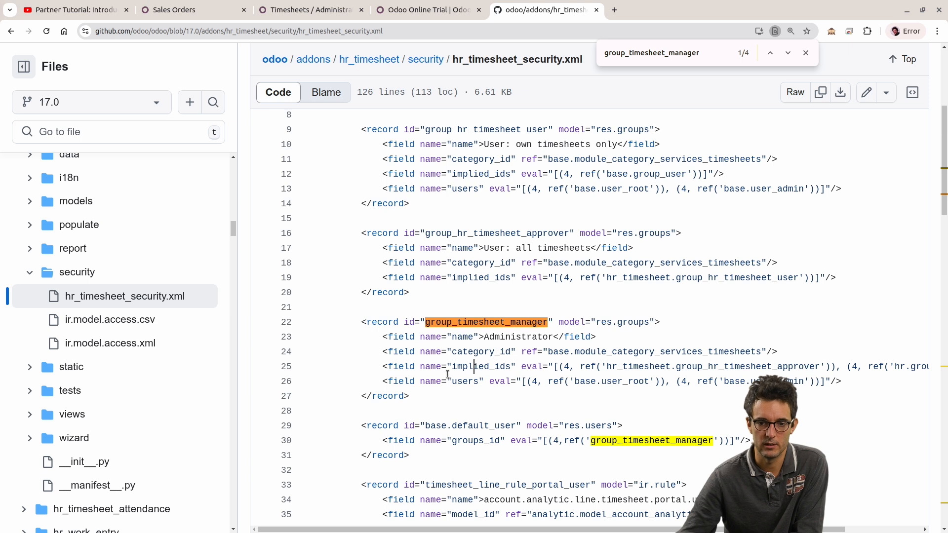
drag(368, 381, 848, 381)
click(602, 381)
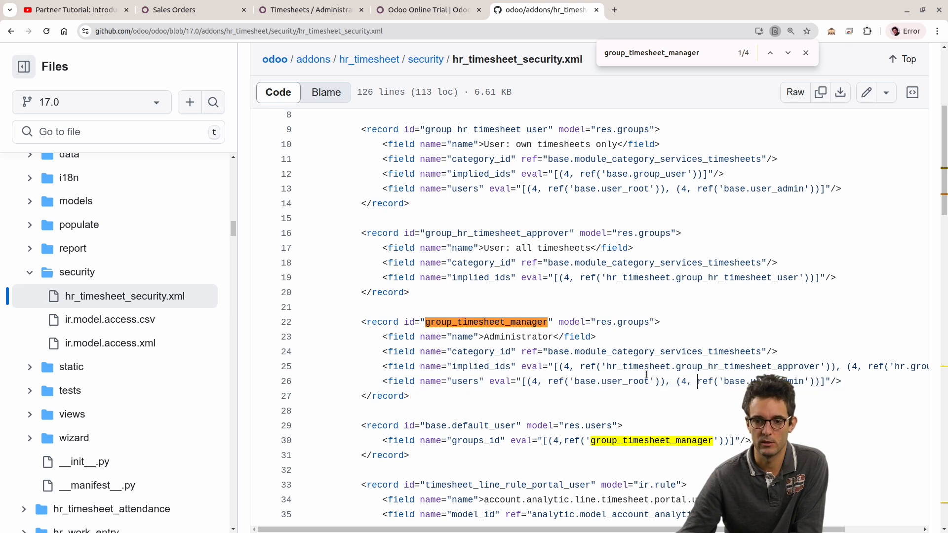
double_click(605, 382)
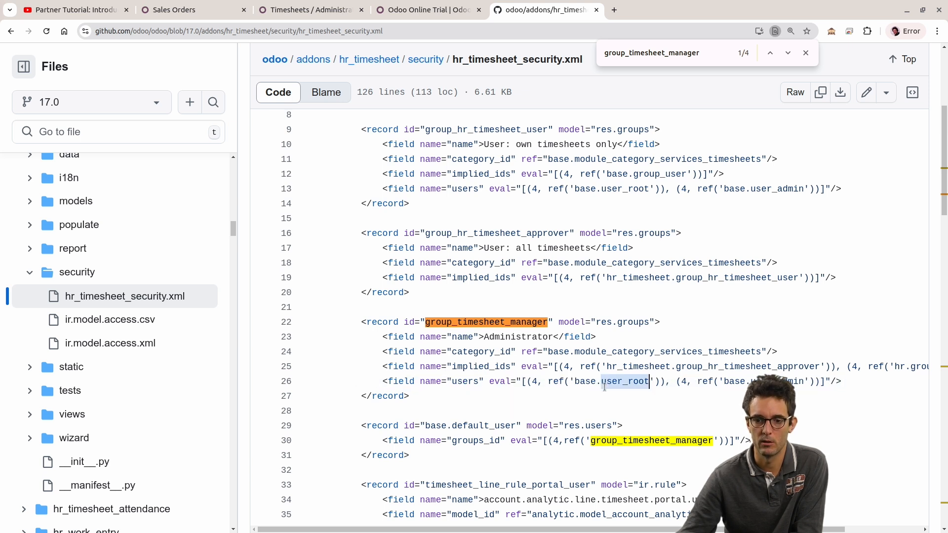
click(729, 383)
Step: Highlight the whole group_timesheet_manager record and compare it with the XML ID in Odoo's metadata, returning to the GitHub file
scroll(494, 319, down, 1)
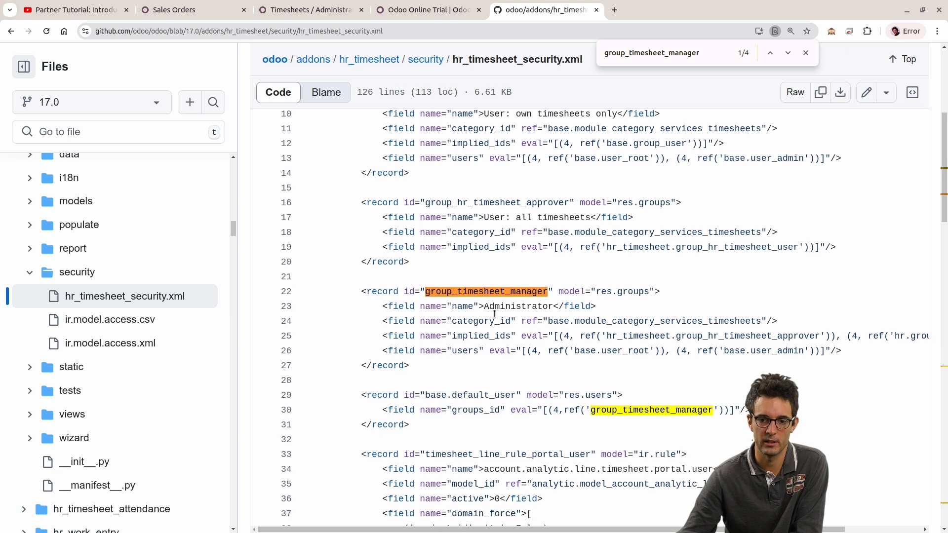
scroll(478, 326, up, 1)
drag(463, 391, 302, 323)
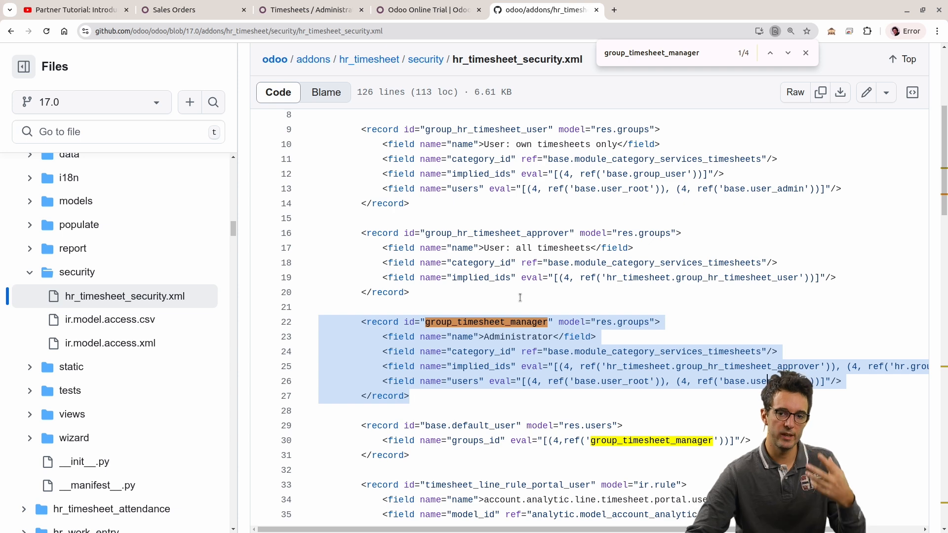
click(312, 7)
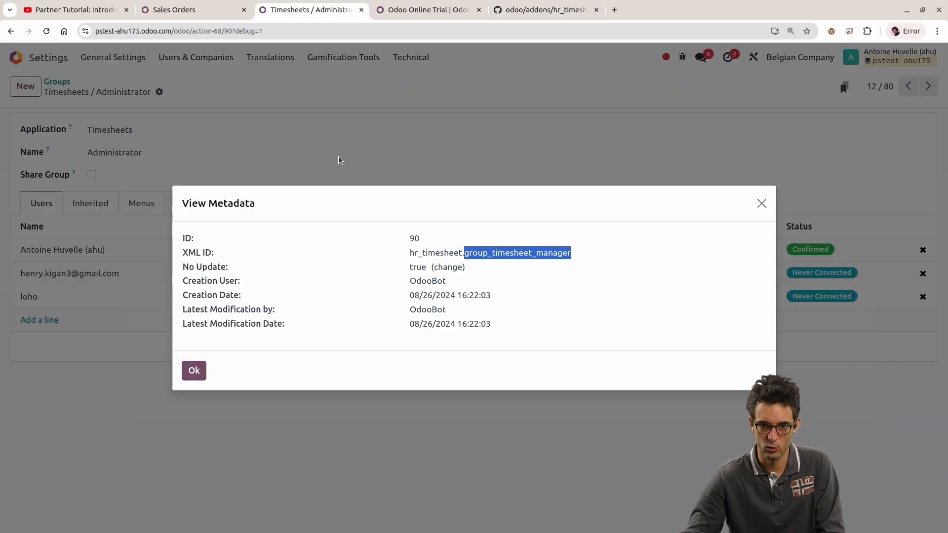
click(542, 8)
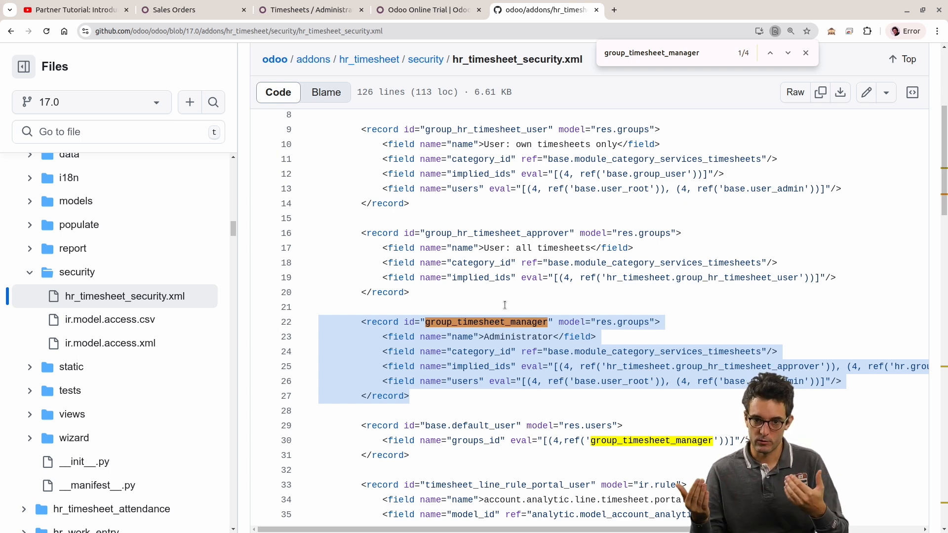
Step: Switch to Odoo, close the metadata dialog, and view the Timesheets / Administrator group's Views and Access Rights
click(354, 6)
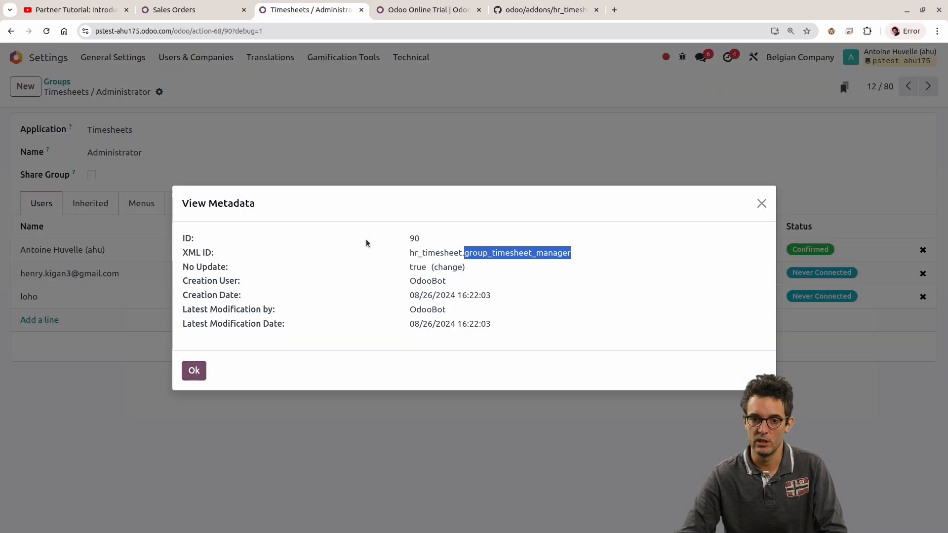
click(192, 374)
click(162, 149)
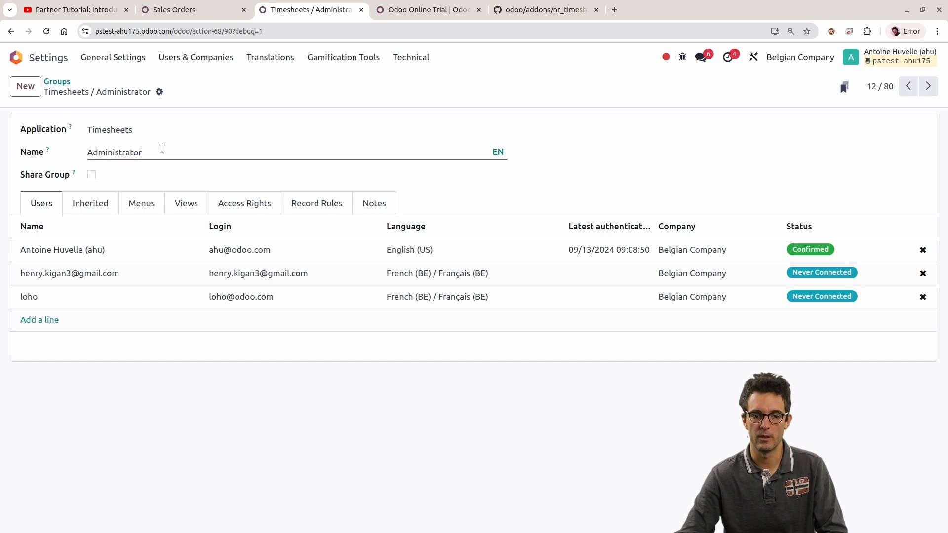
click(186, 203)
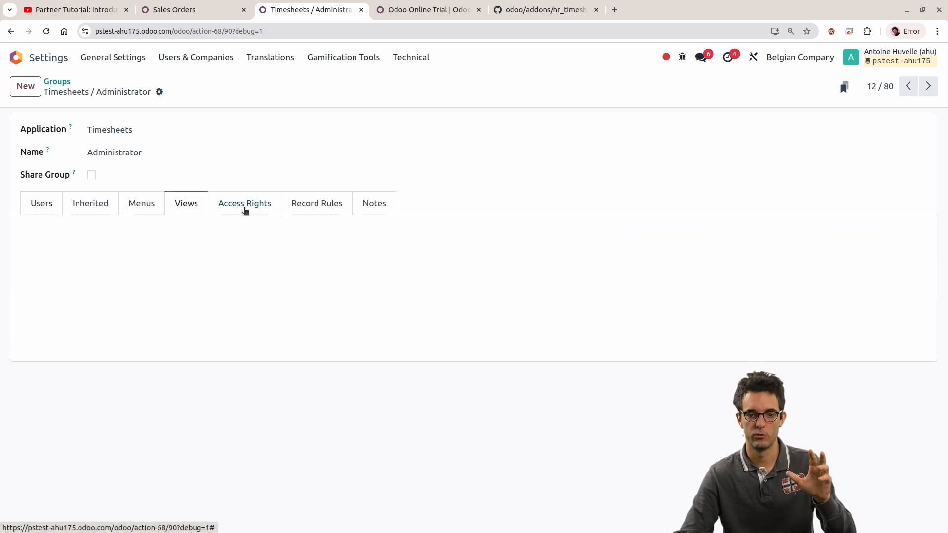
click(245, 205)
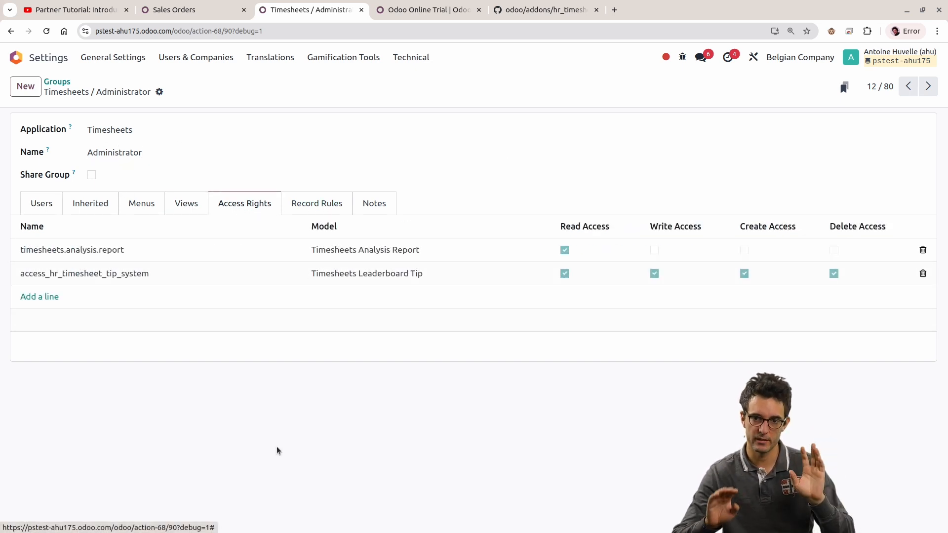
Step: Return to the GitHub security file, copy the record ID group_timesheet_manager, and close the in-page search
click(540, 6)
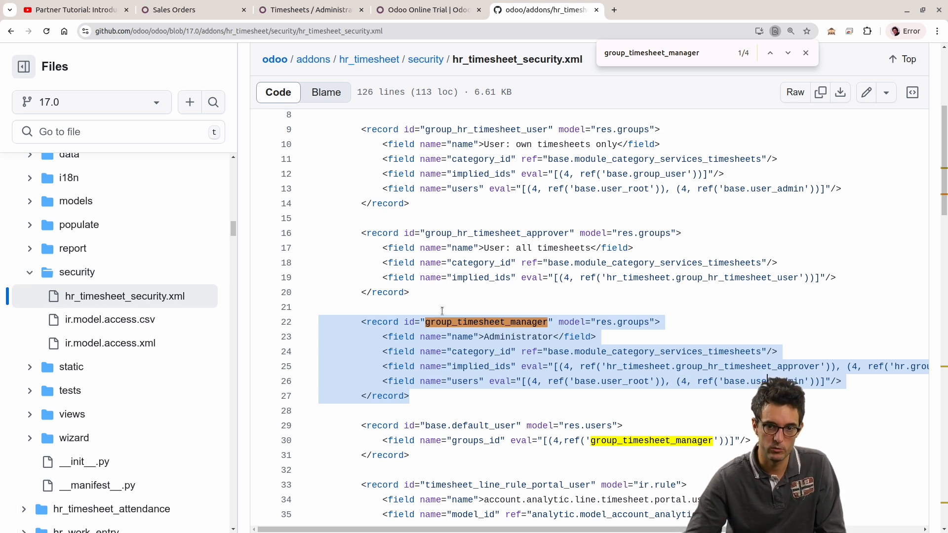
key(alt+Tab)
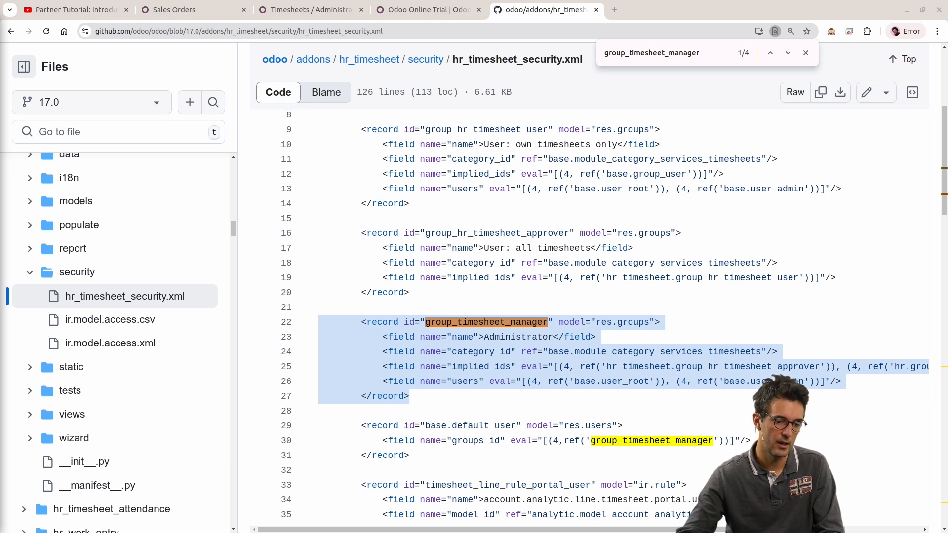
click(439, 327)
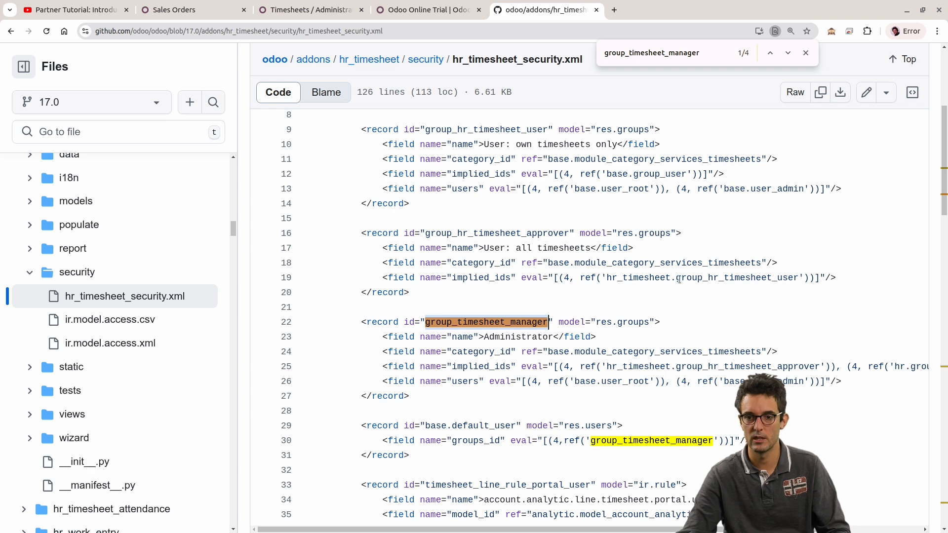
click(806, 52)
scroll(601, 136, up, 5)
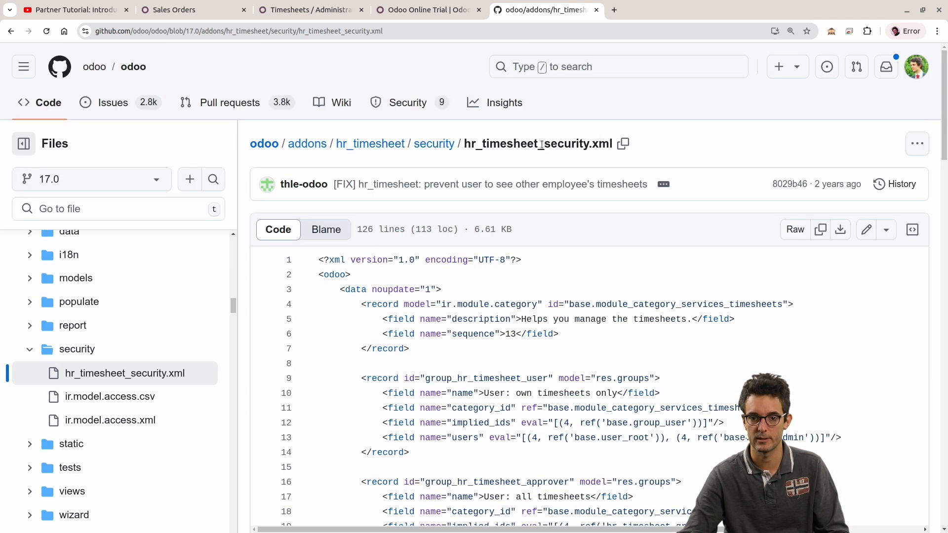
Step: Open the hr_timesheet folder, search the odoo/odoo repository for group_timesheet_manager, and limit the results to XML
click(370, 143)
click(600, 67)
text(hr_timesheet)
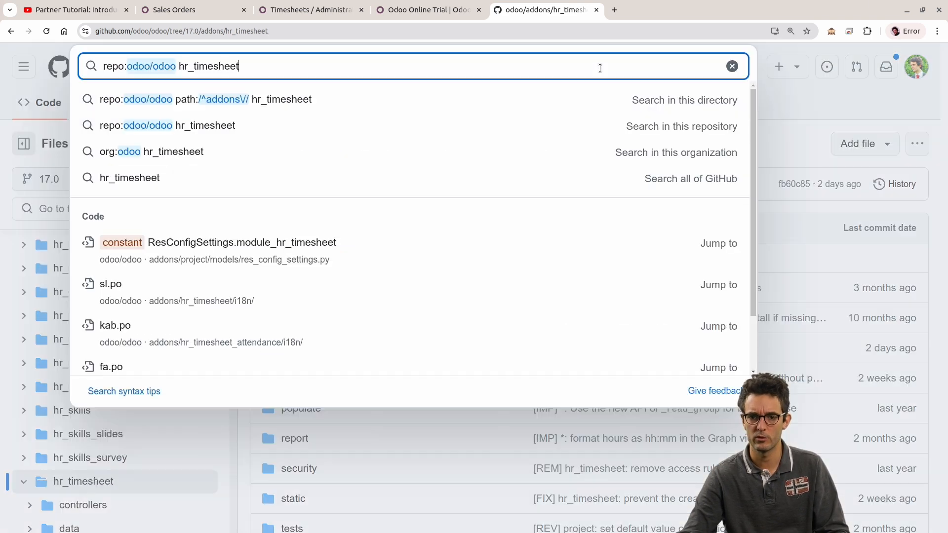
key(ctrl+v)
double_click(310, 74)
key(ctrl+v)
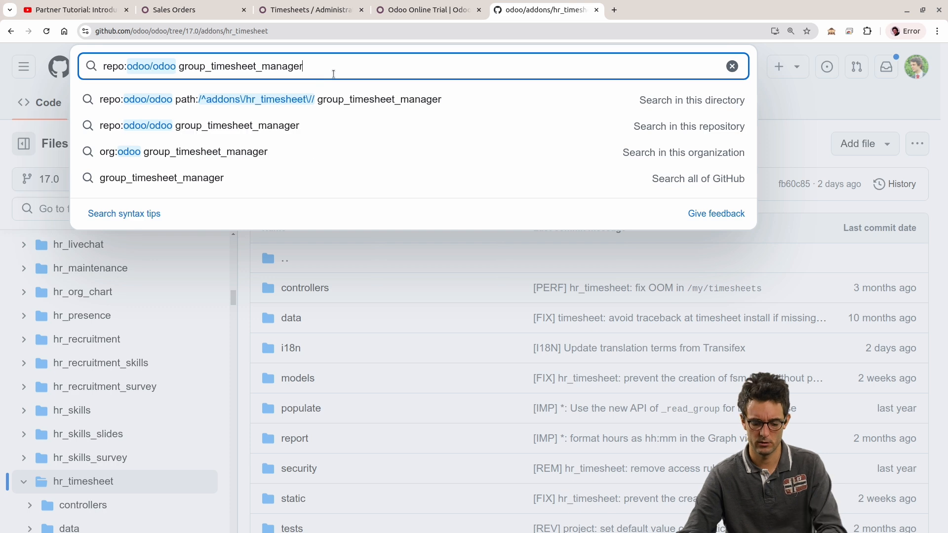
key(Return)
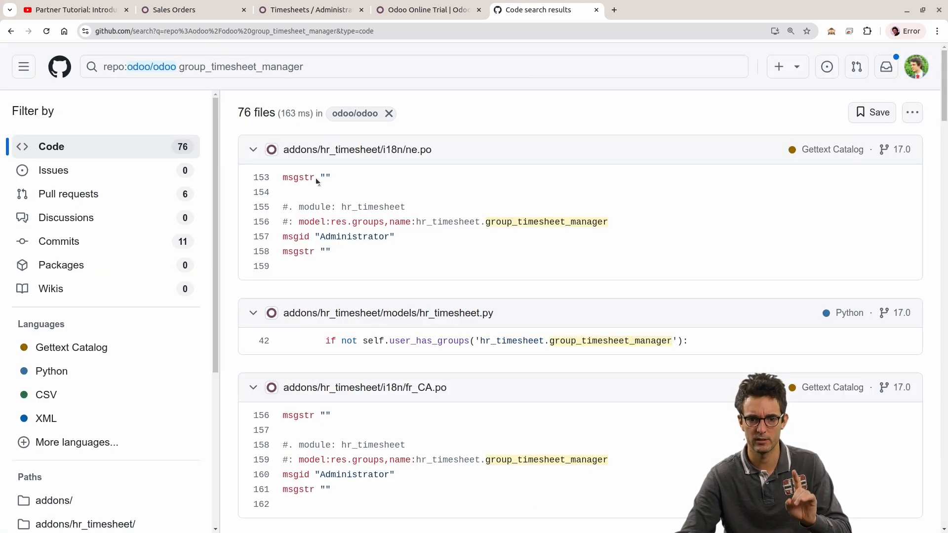
click(74, 419)
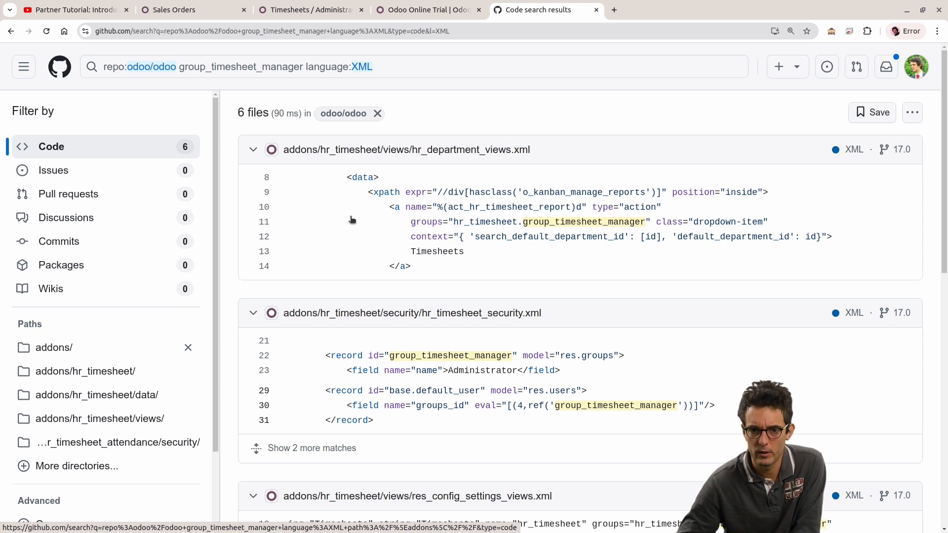
Step: Review the XML results, highlighting the hr_timesheet_security.xml match, and briefly compare them with the group's access rights in Odoo
scroll(355, 220, down, 2)
drag(315, 238, 684, 299)
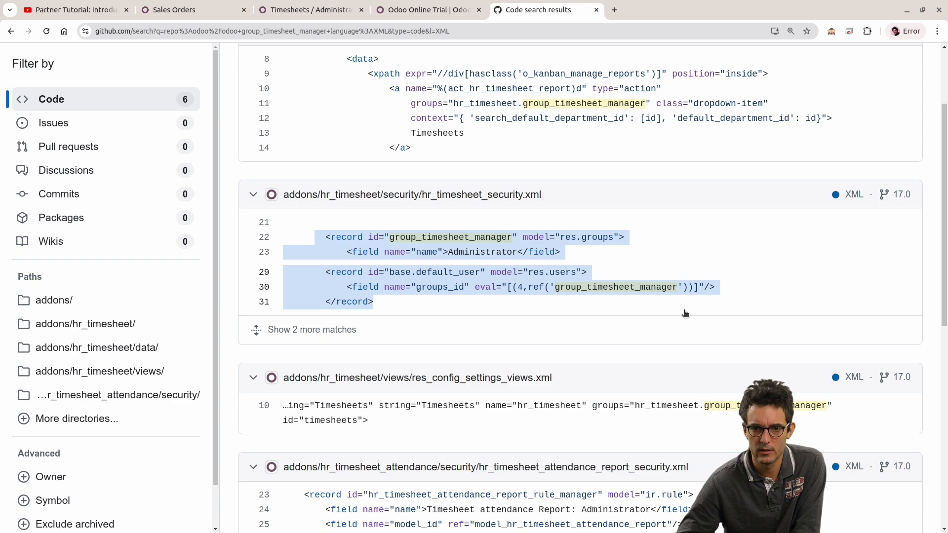
scroll(685, 313, down, 5)
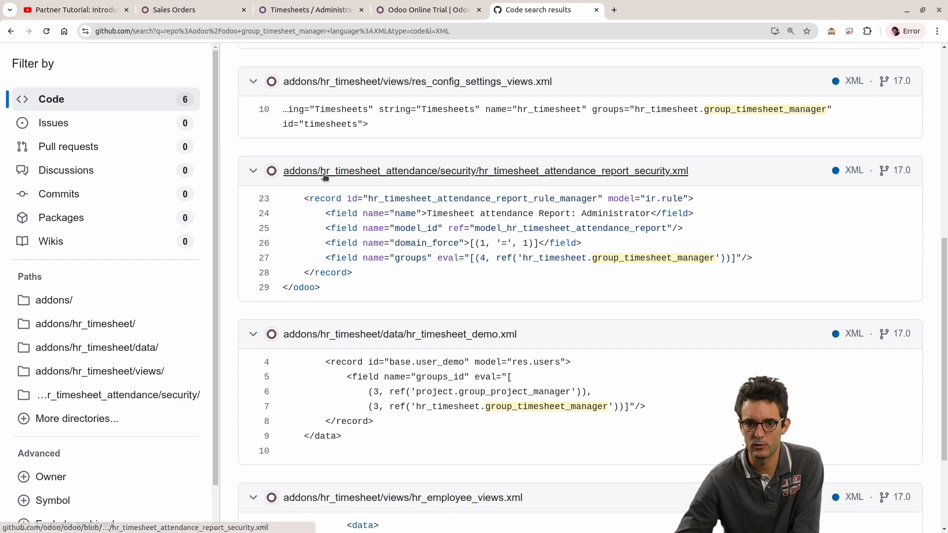
click(345, 10)
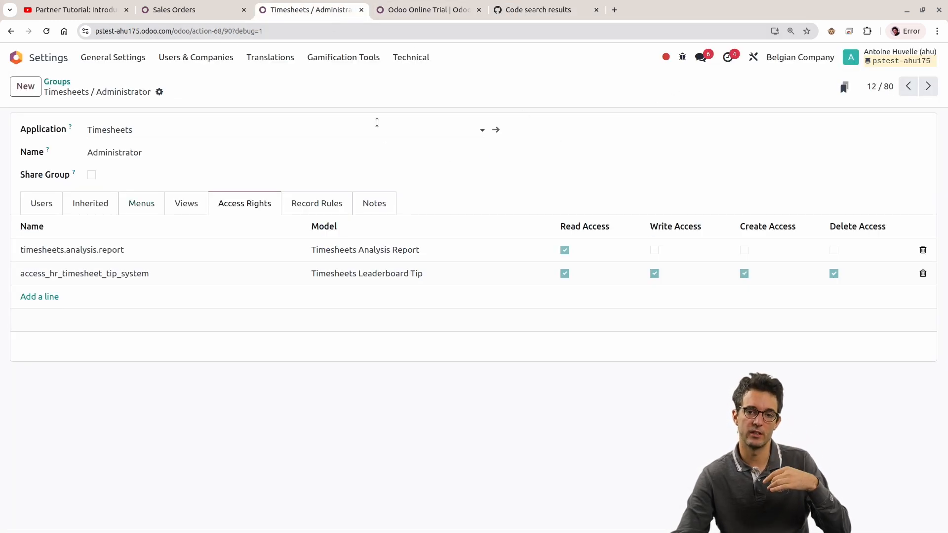
click(524, 5)
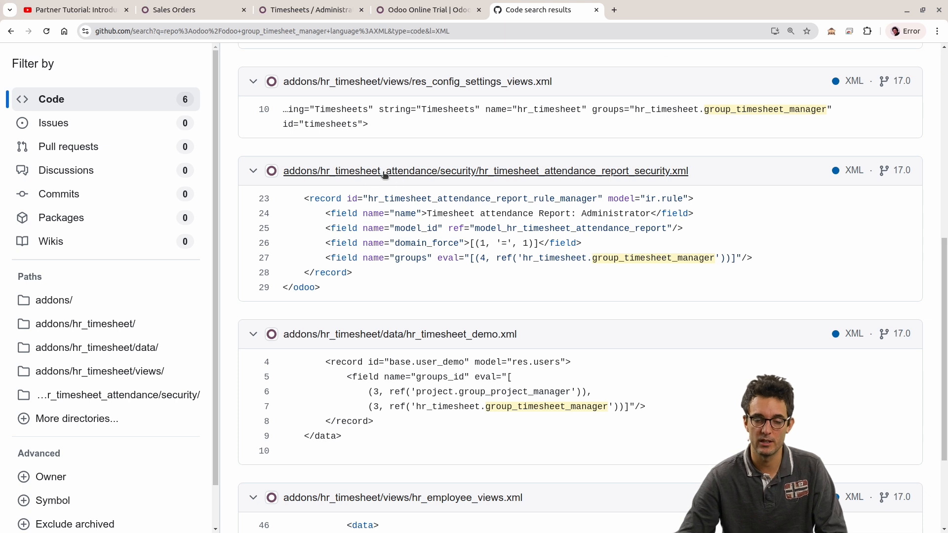
Step: Highlight the path of hr_timesheet_attendance_report_security.xml, open the file, and find group_timesheet_manager in it
drag(718, 174, 321, 169)
click(367, 169)
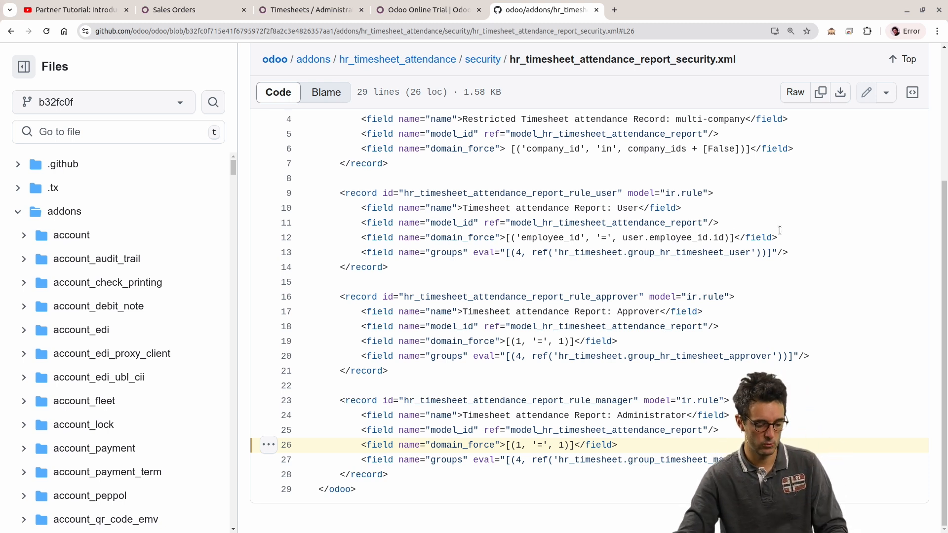
key(ctrl+f)
text(group_timesheet_manager)
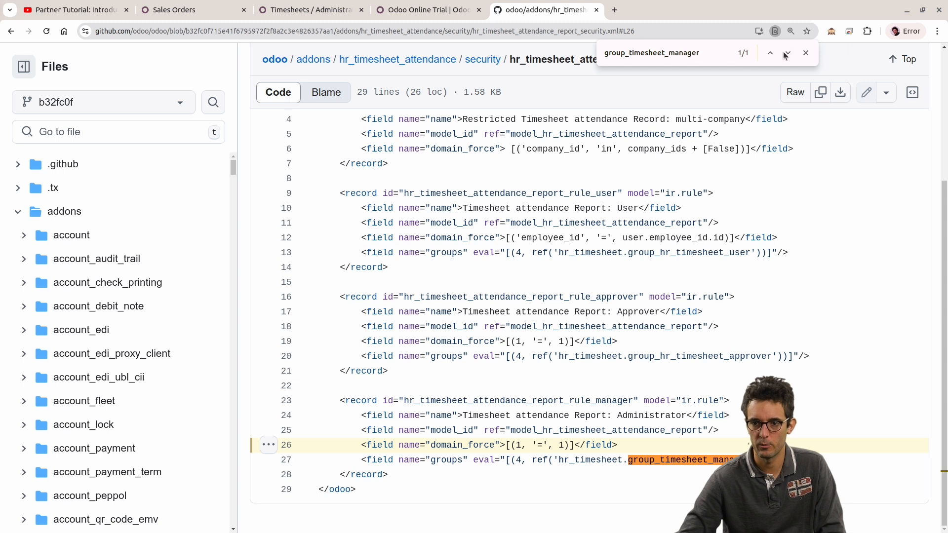
Step: Examine the hr_timesheet_attendance_report_rule_manager record, highlighting its groups field and ir.rule model, and check the file's module path
drag(353, 465, 855, 460)
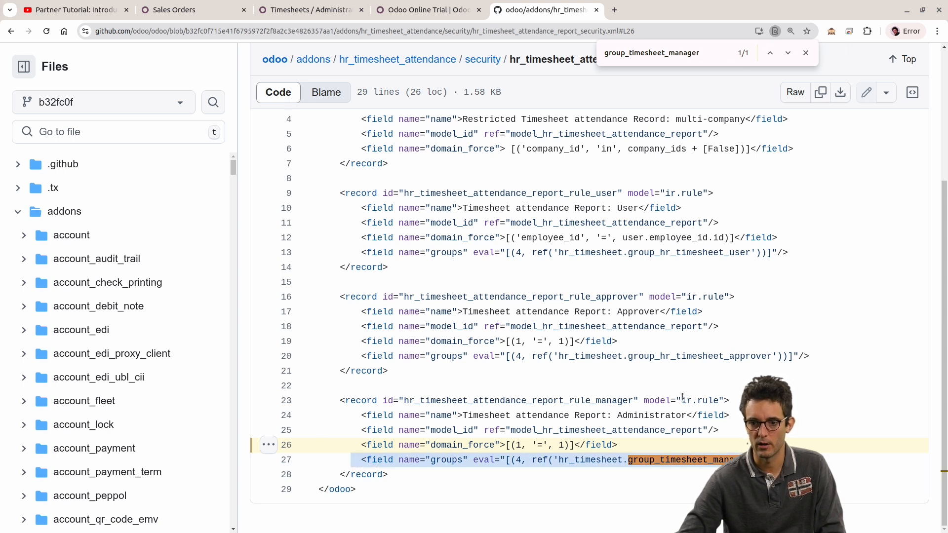
drag(681, 400, 731, 400)
click(734, 401)
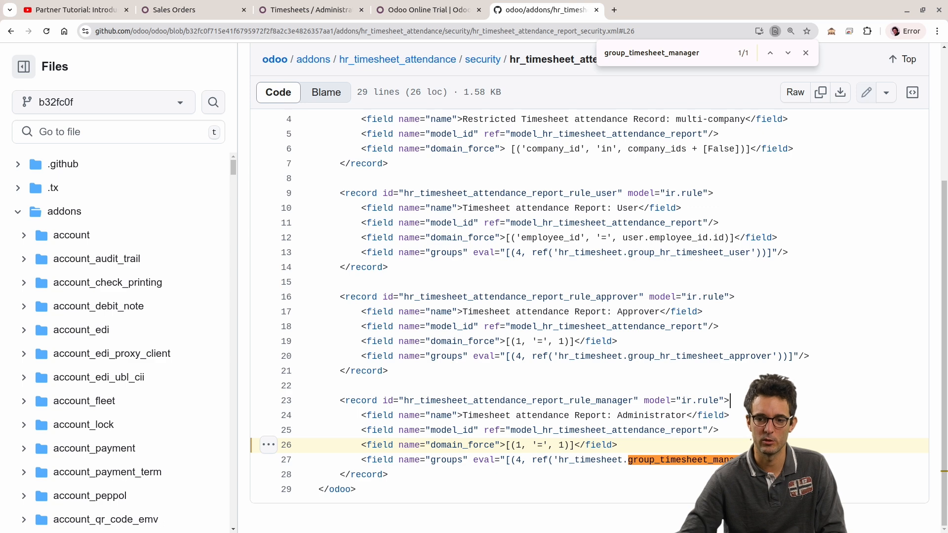
drag(788, 460, 504, 460)
scroll(355, 123, up, 5)
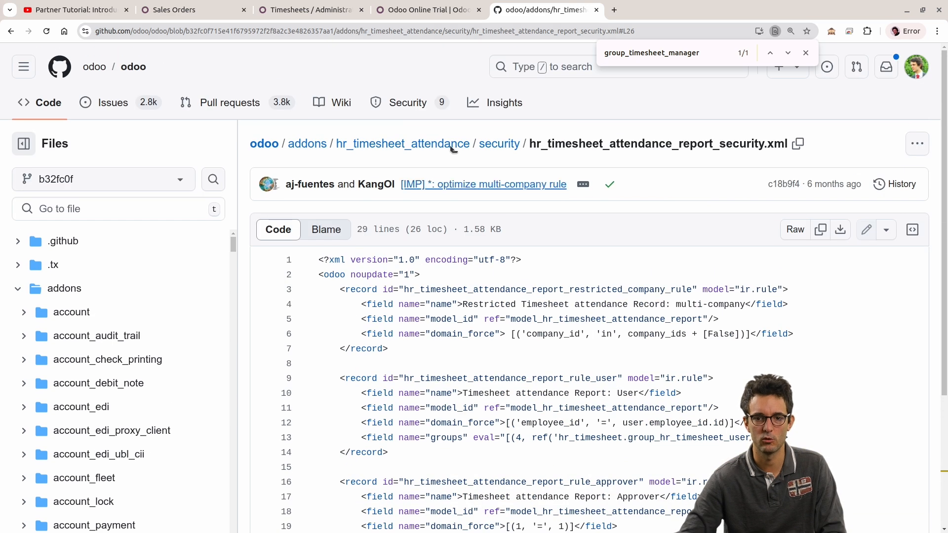
Step: Return to the XML search results for group_timesheet_manager and review the remaining matching files
click(10, 30)
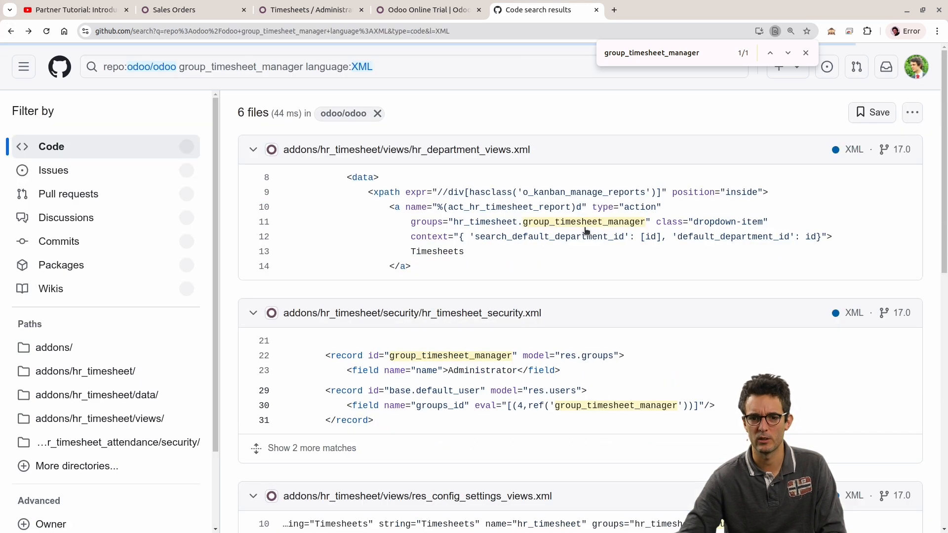
scroll(585, 228, down, 3)
scroll(597, 281, down, 6)
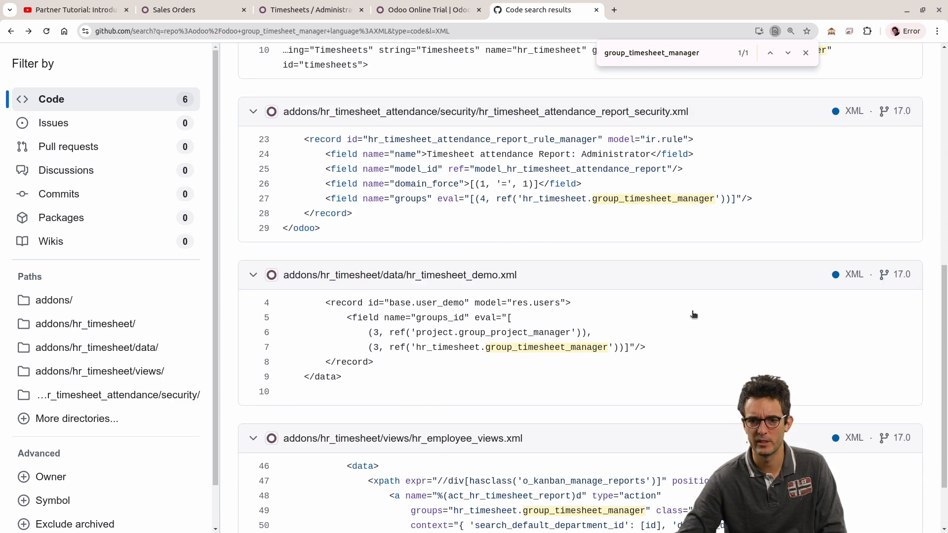
scroll(622, 314, down, 2)
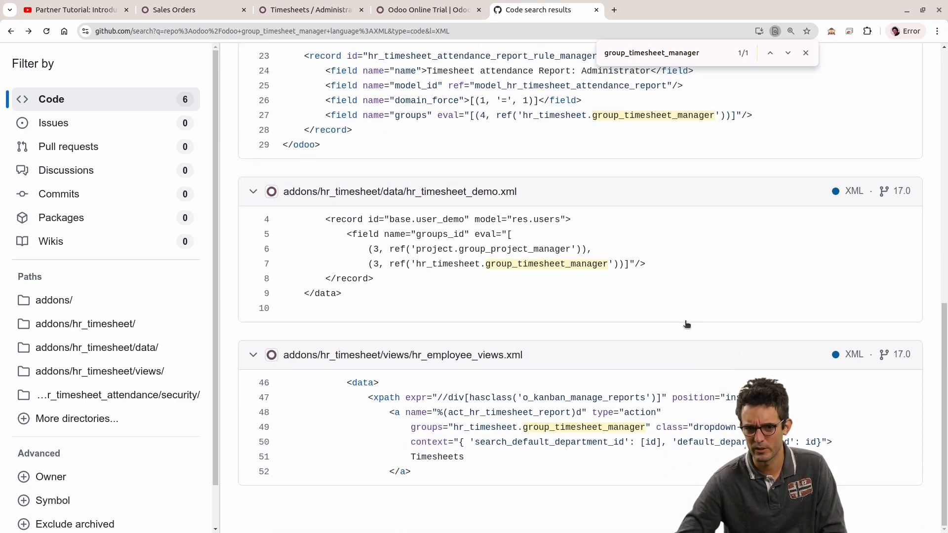
scroll(688, 341, up, 10)
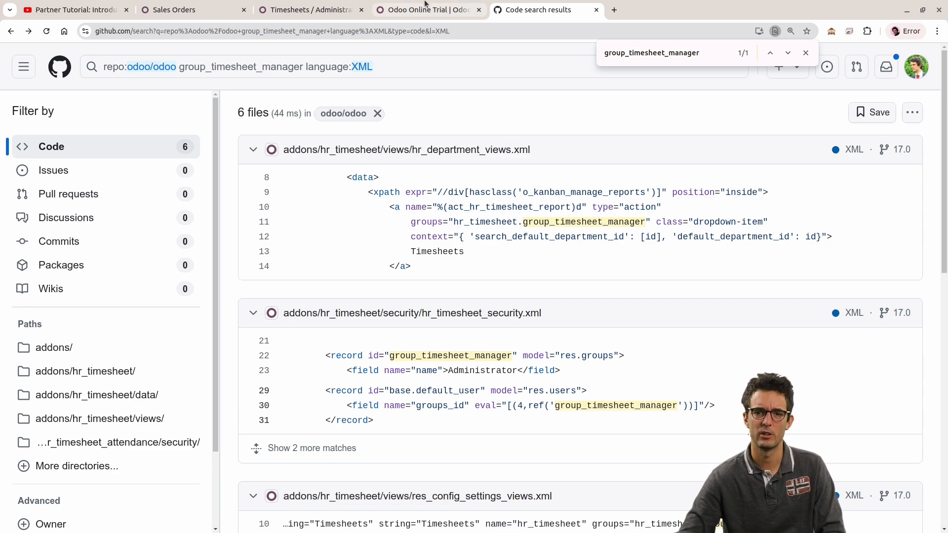
Step: Switch to Odoo, search the groups list for "inter", and open the User types / Internal User group
click(326, 7)
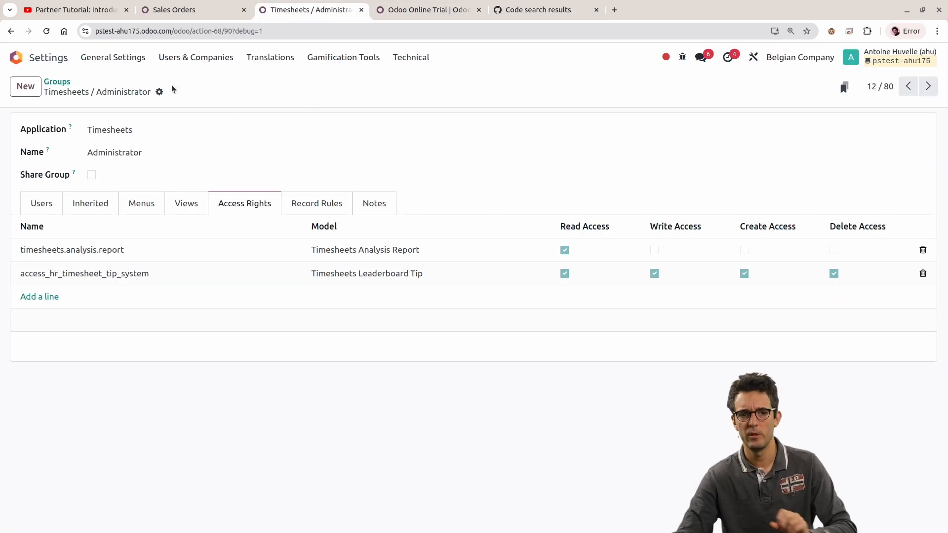
click(181, 60)
click(179, 97)
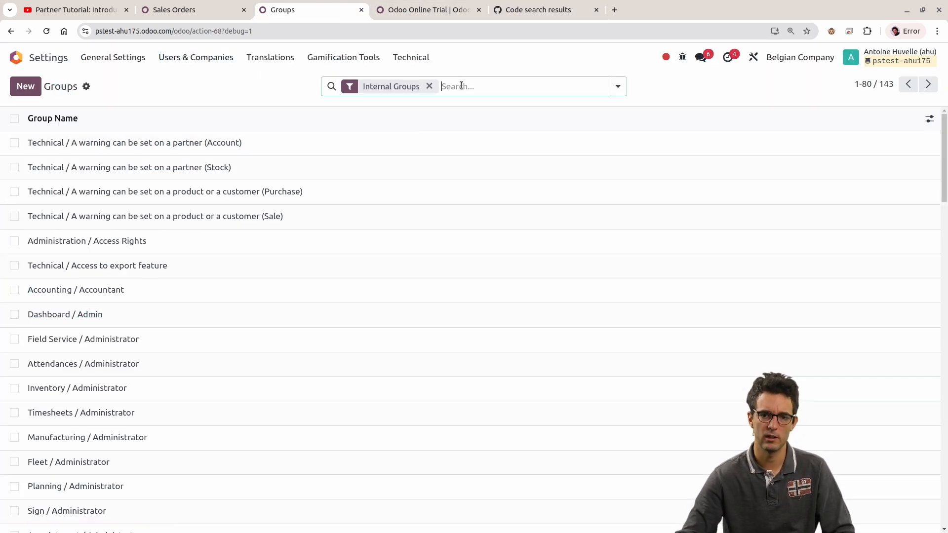
text(inter)
key(Return)
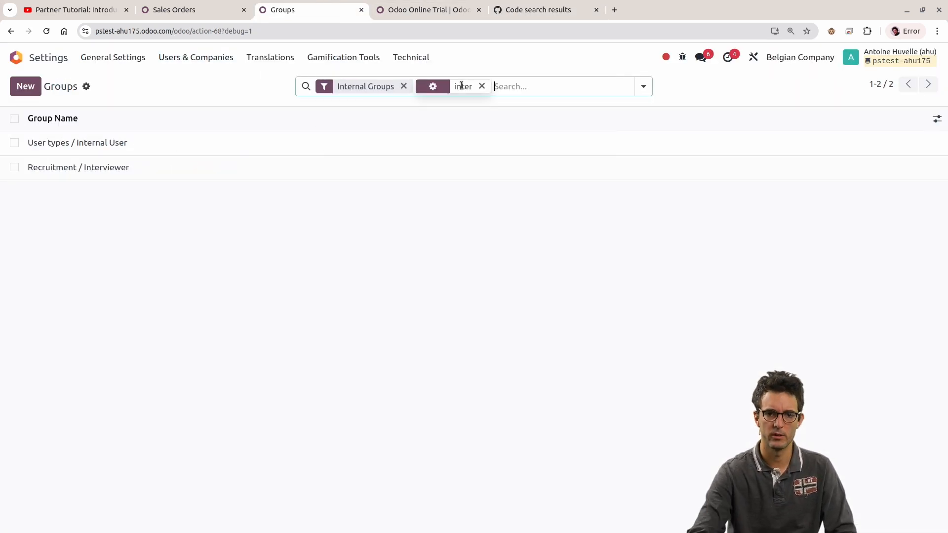
click(306, 164)
click(909, 86)
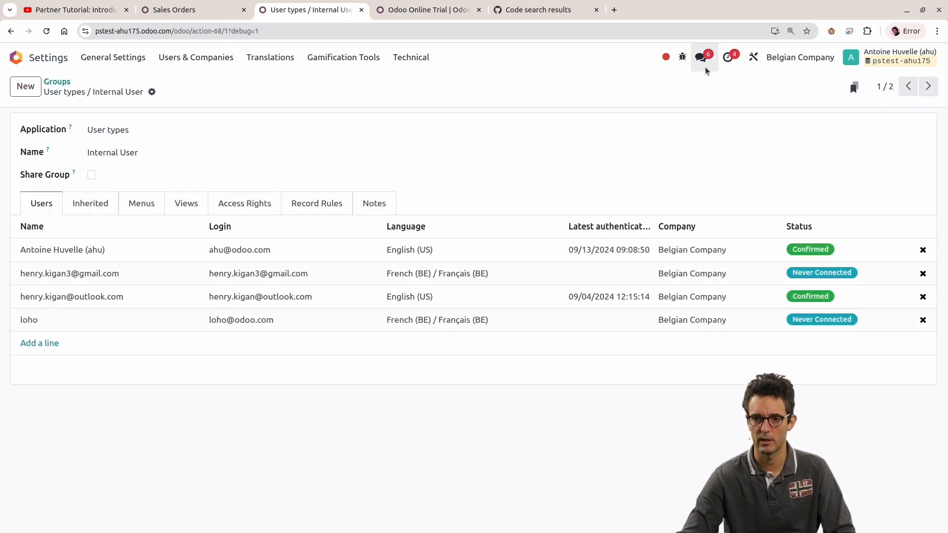
Step: View the Internal User group's metadata and copy its XML ID, base.group_user
click(682, 57)
click(612, 330)
double_click(548, 252)
drag(507, 250, 614, 260)
key(ctrl+c)
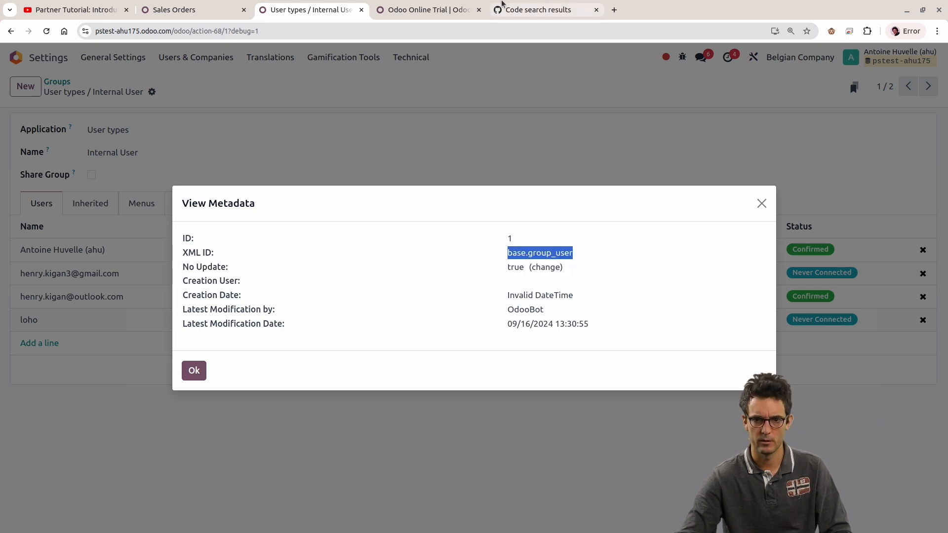
Step: Switch to GitHub and search the odoo/odoo repository's XML files for base.group_user
click(538, 10)
click(423, 68)
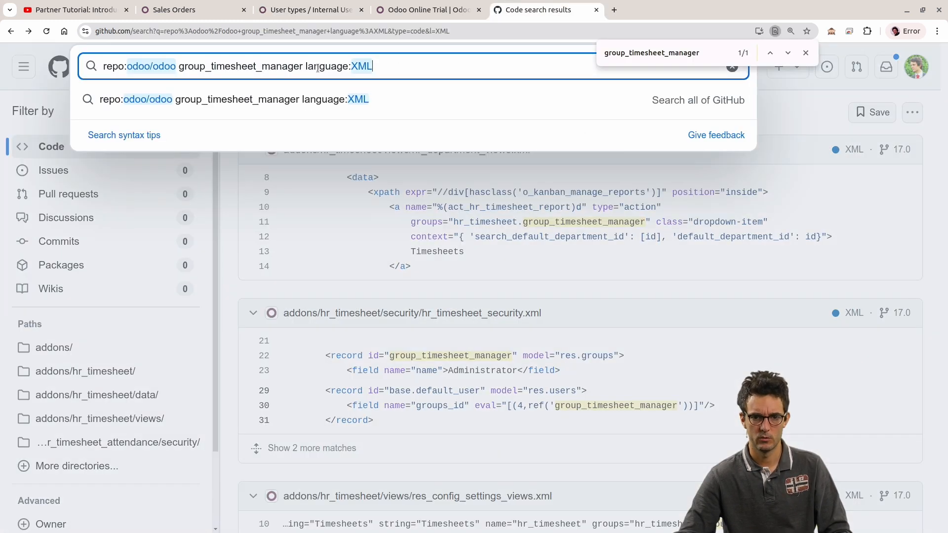
double_click(256, 67)
key(ctrl+v)
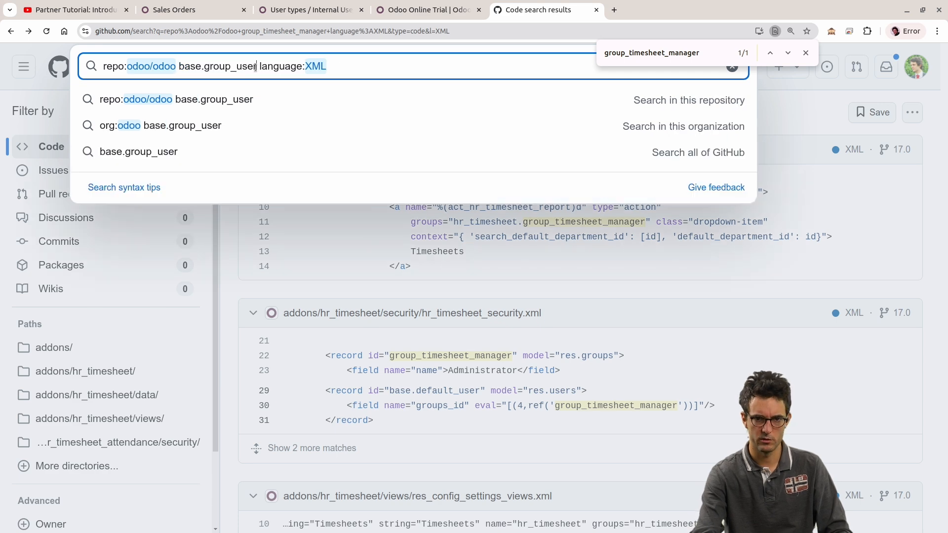
key(Return)
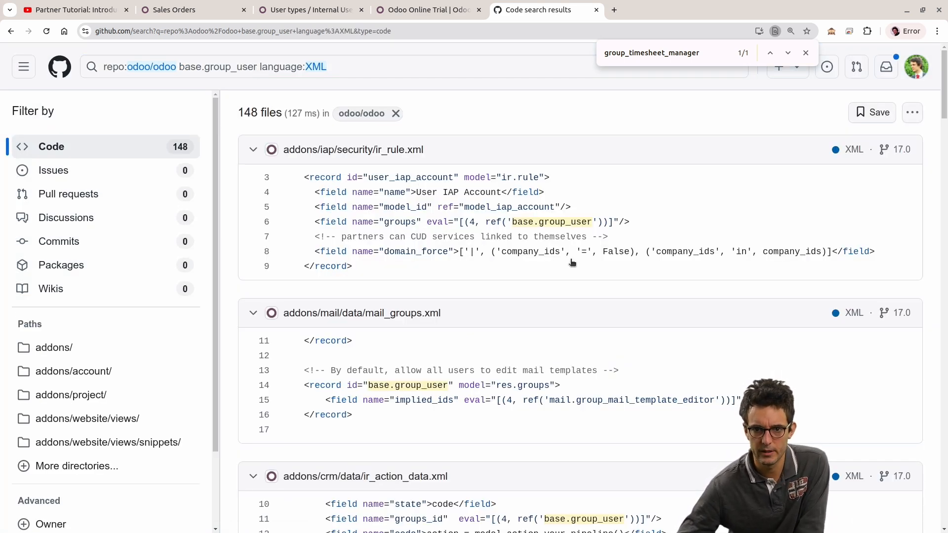
Step: Highlight the base.group_user record in the mail_groups.xml result, along with the file's path
scroll(544, 226, down, 3)
drag(295, 269, 386, 296)
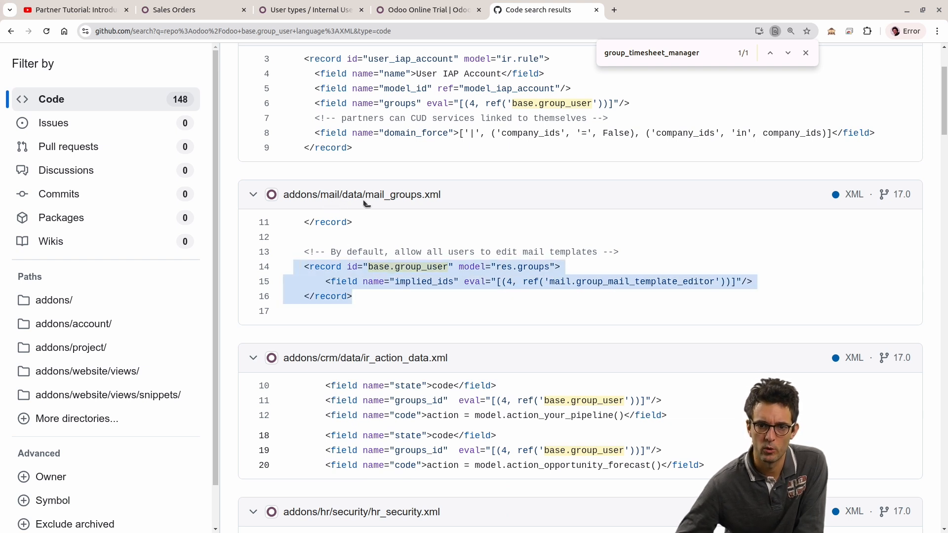
drag(535, 198, 320, 196)
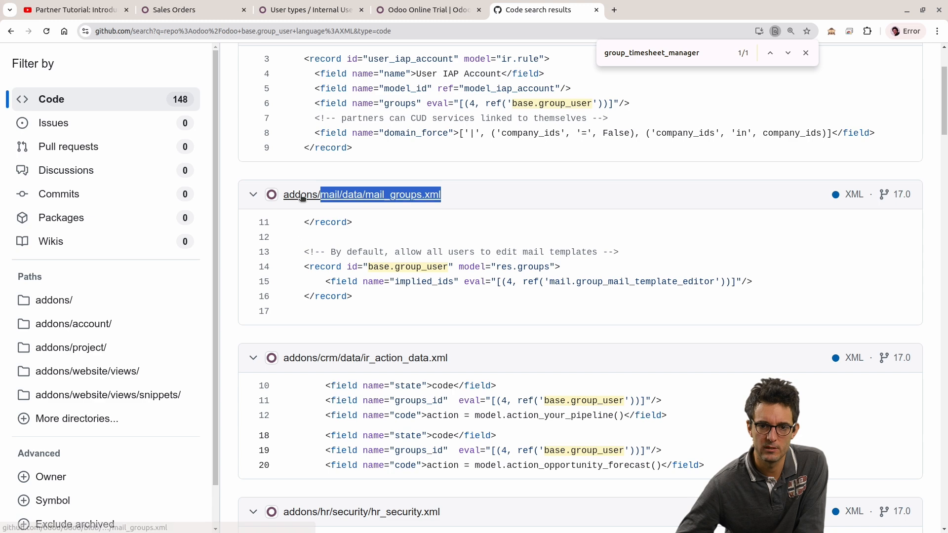
Step: Open mail_groups.xml in the odoo repository and highlight the implied_ids field of its base.group_user record
click(302, 196)
scroll(421, 270, down, 3)
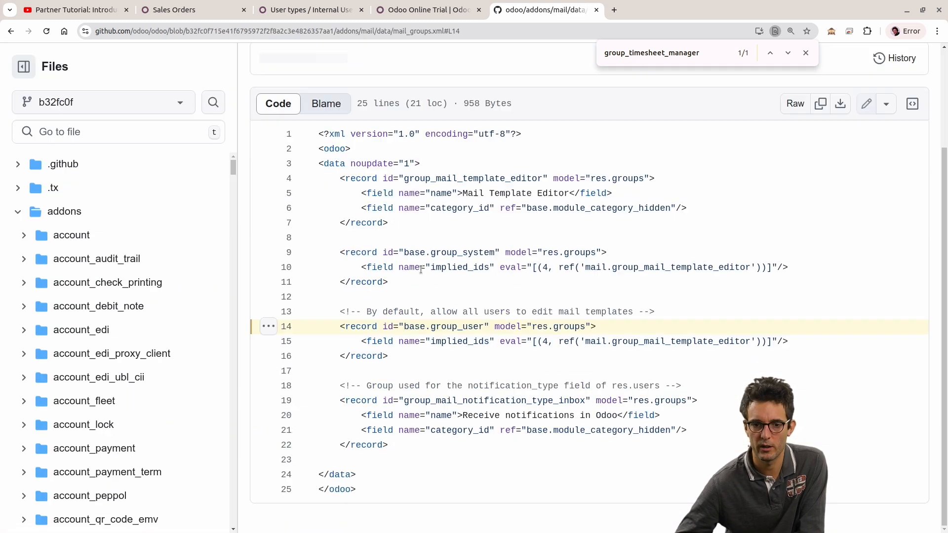
click(364, 340)
drag(623, 330, 817, 337)
click(436, 326)
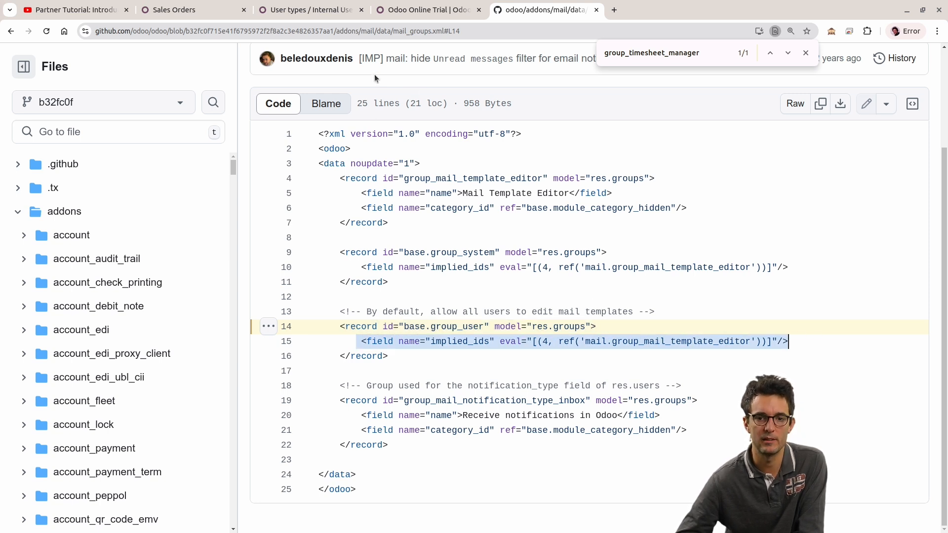
Step: Switch to Odoo, close the metadata, and find "mail" among the Internal User group's inherited groups
click(314, 8)
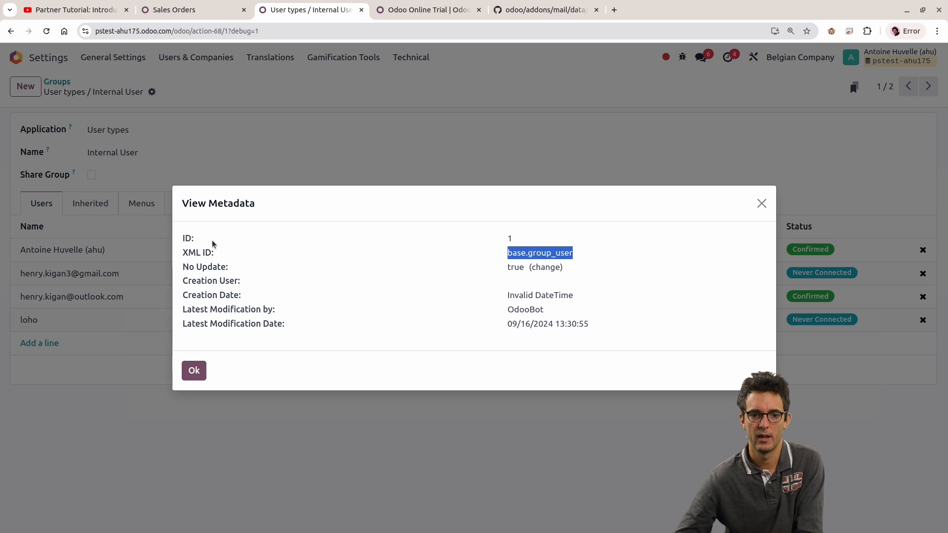
key(Escape)
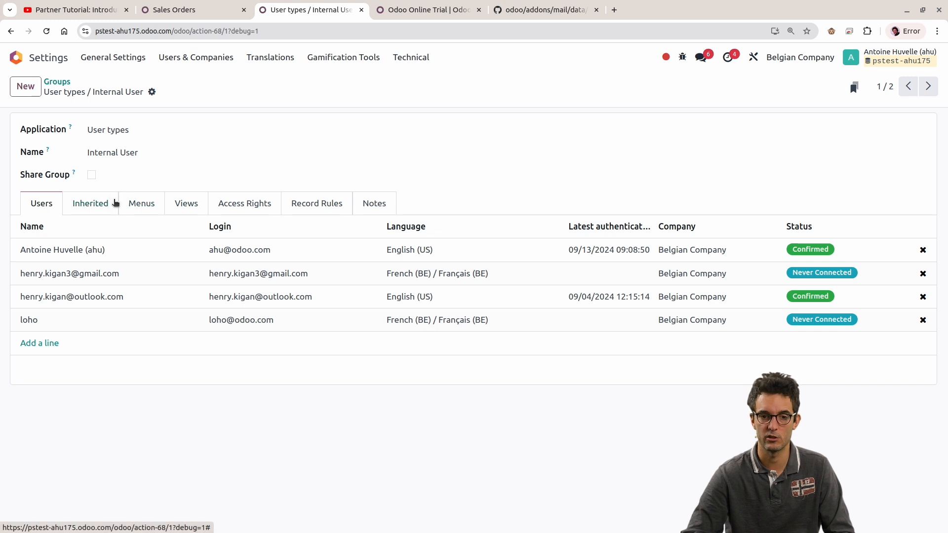
click(105, 199)
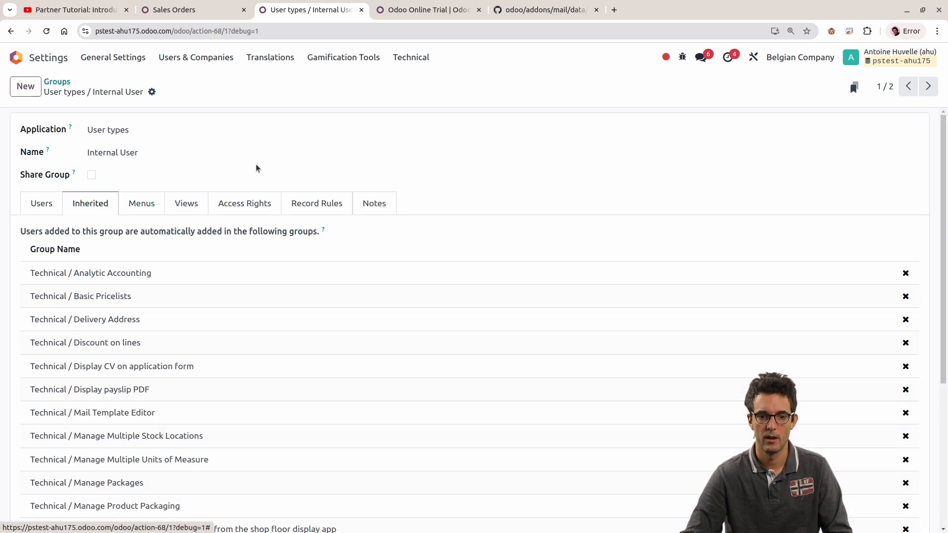
key(ctrl+f)
text(mail)
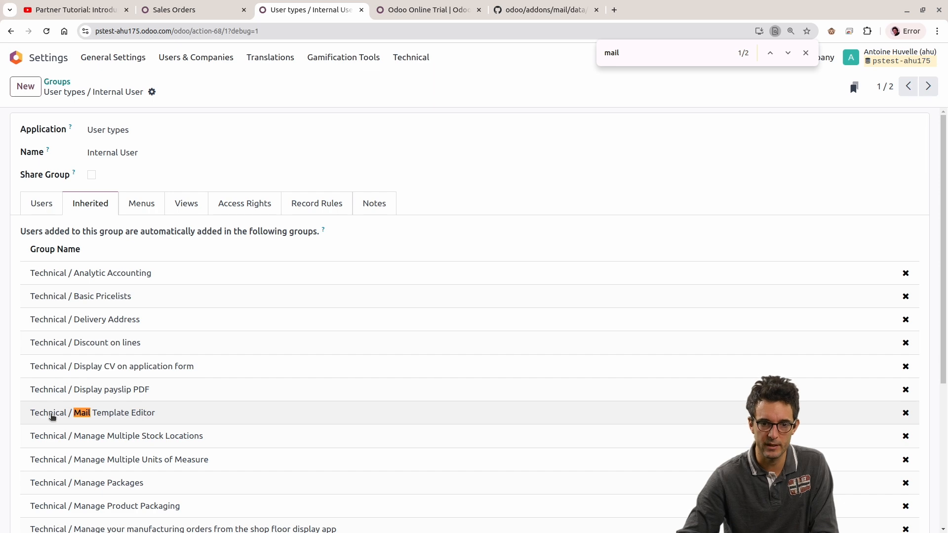
Step: Switch to GitHub and highlight the base.group_user record in mail_groups.xml and the mail module in its path
click(510, 8)
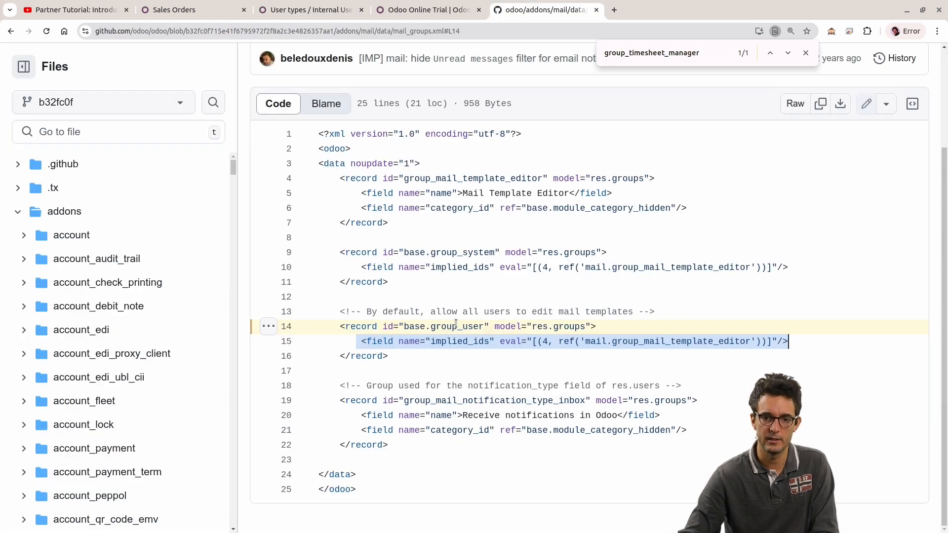
drag(393, 356, 309, 315)
scroll(515, 279, up, 3)
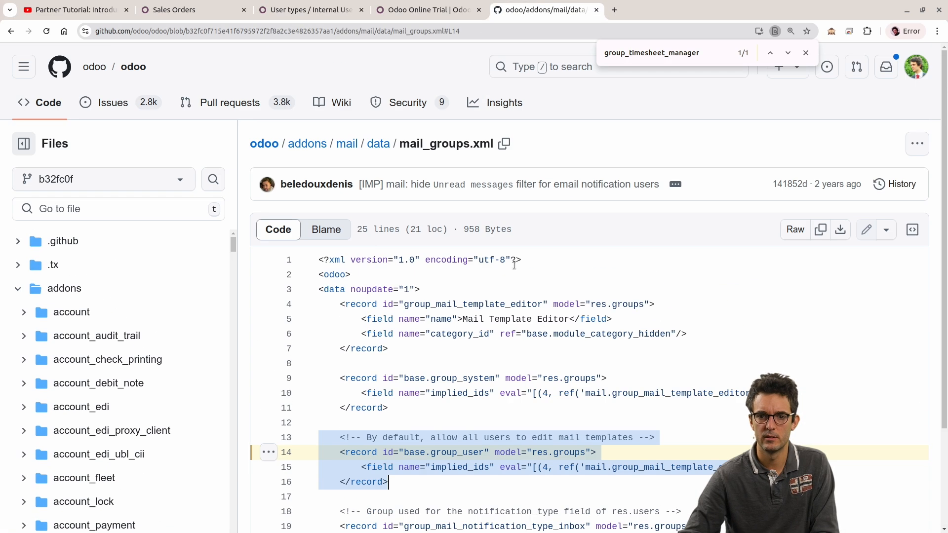
drag(338, 145, 364, 148)
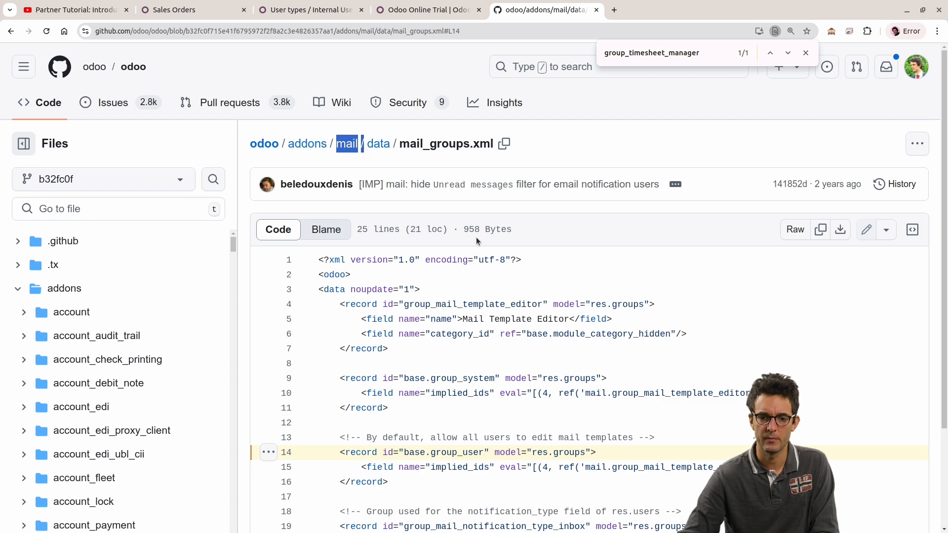
scroll(477, 241, down, 3)
drag(456, 354, 285, 325)
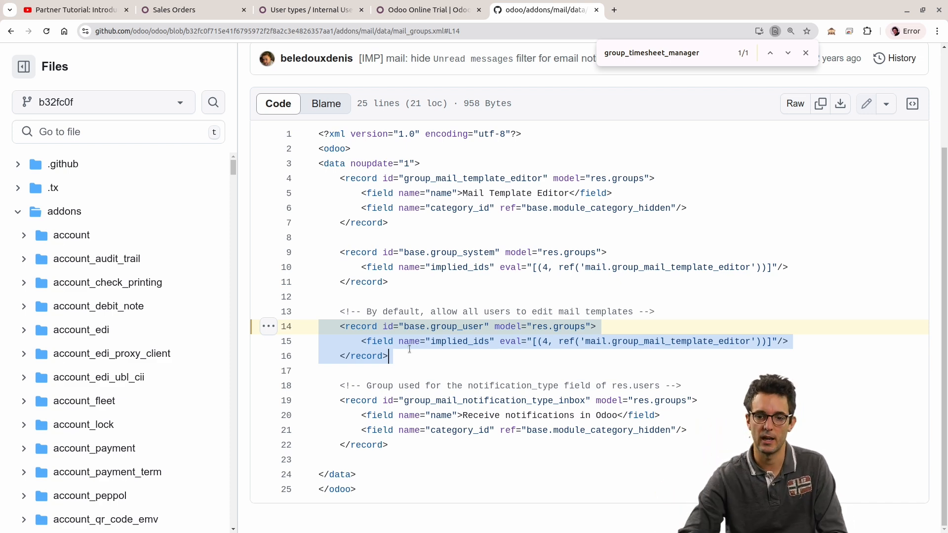
Step: Switch to Odoo to check the inherited Technical / Mail Template Editor group, and return to mail_groups.xml on GitHub
click(425, 10)
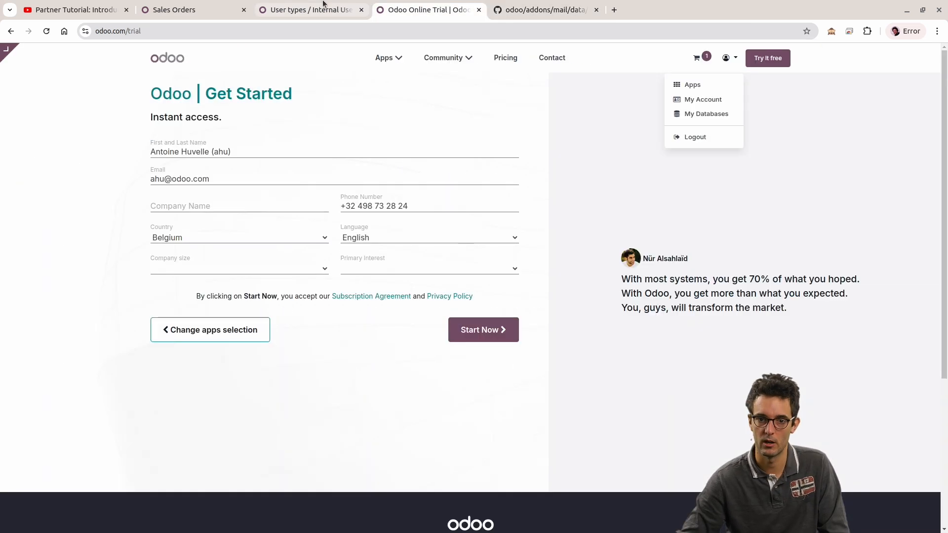
click(311, 10)
drag(19, 411, 218, 418)
click(544, 176)
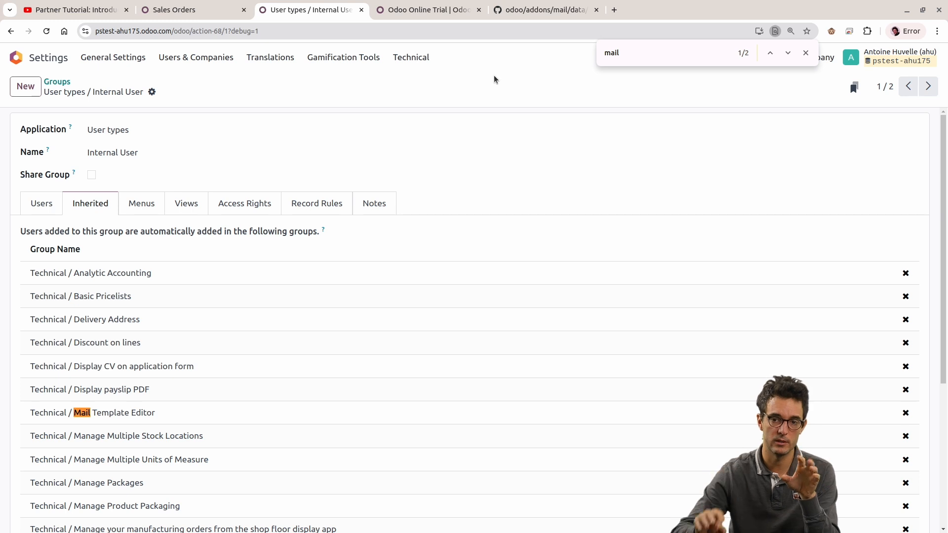
click(543, 10)
scroll(492, 192, up, 3)
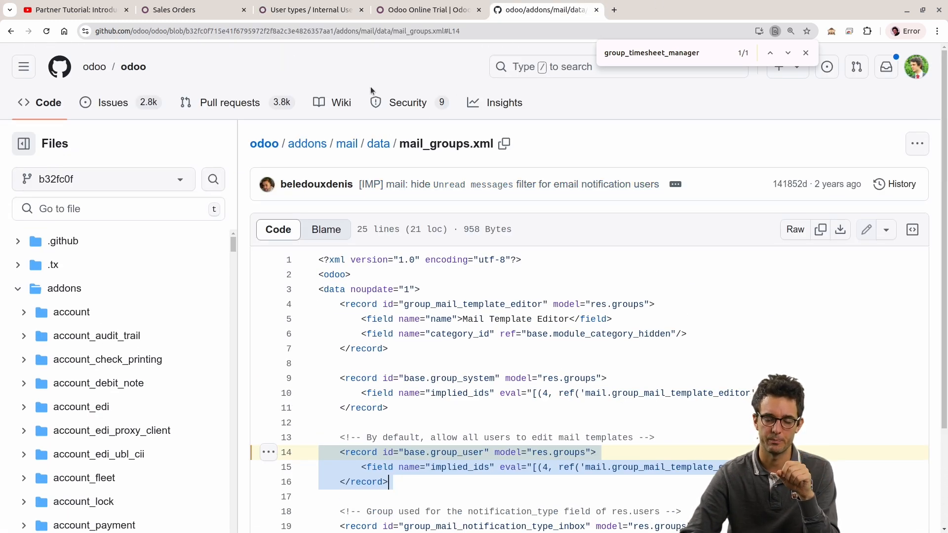
Step: Switch to Odoo, dismiss the page search, and view the Internal User group's access rights
click(301, 3)
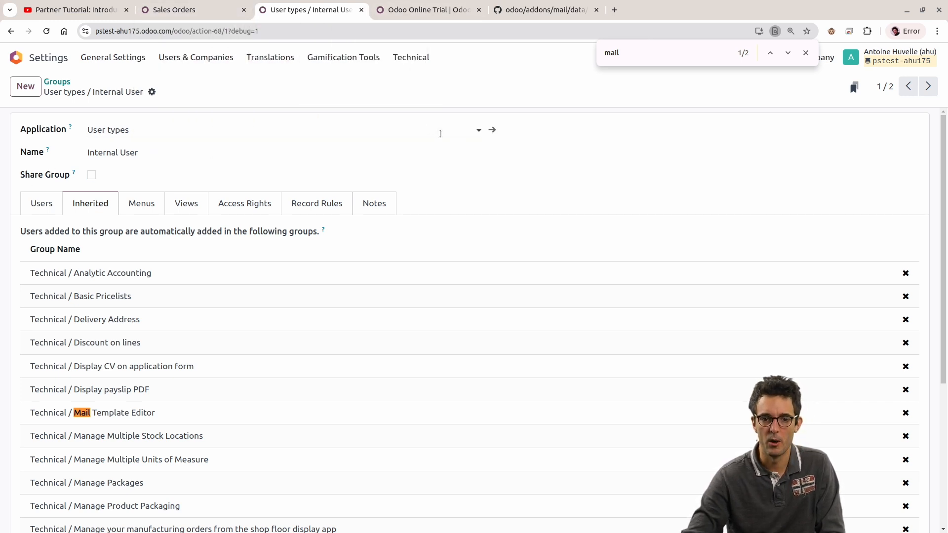
key(Escape)
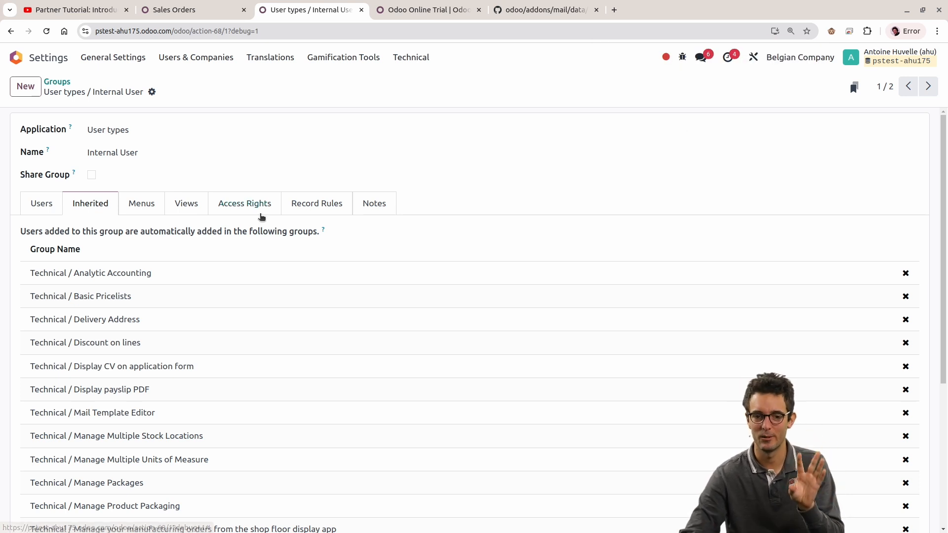
click(248, 203)
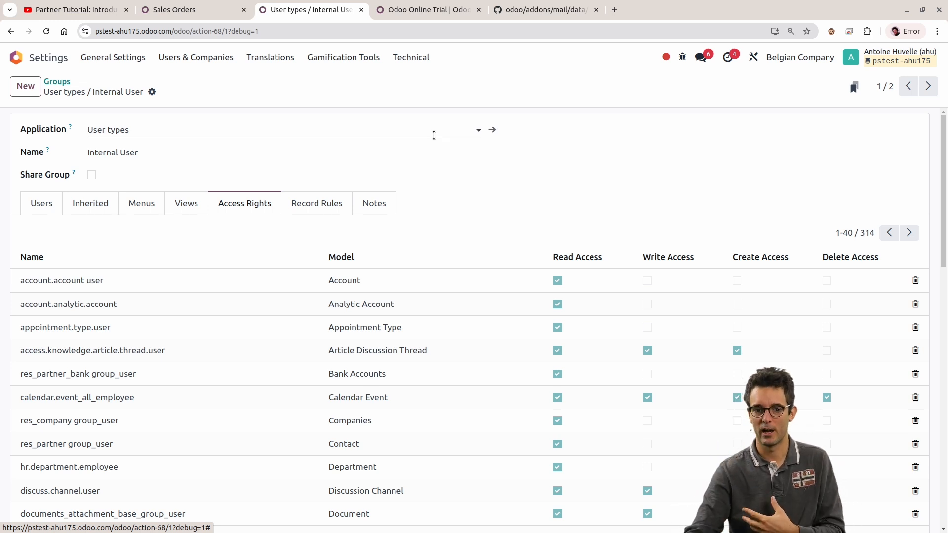
Step: View the Users list and reopen the Groups list without the "inter" search
click(67, 81)
click(184, 62)
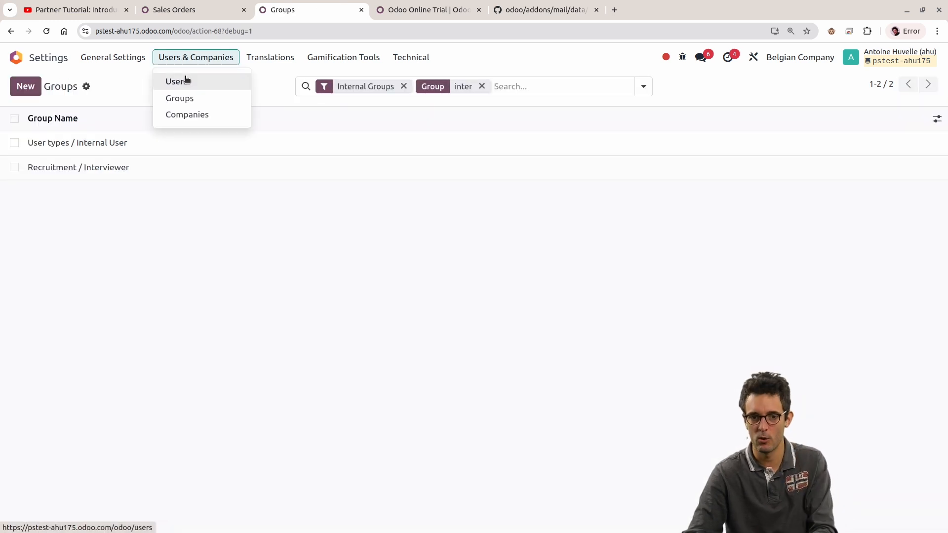
click(186, 81)
mouse_move(315, 117)
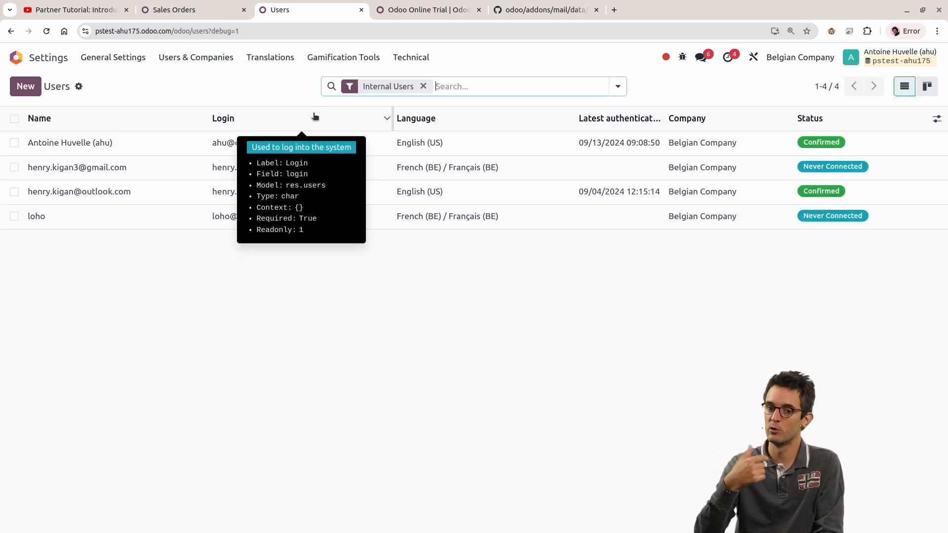
click(174, 63)
click(179, 98)
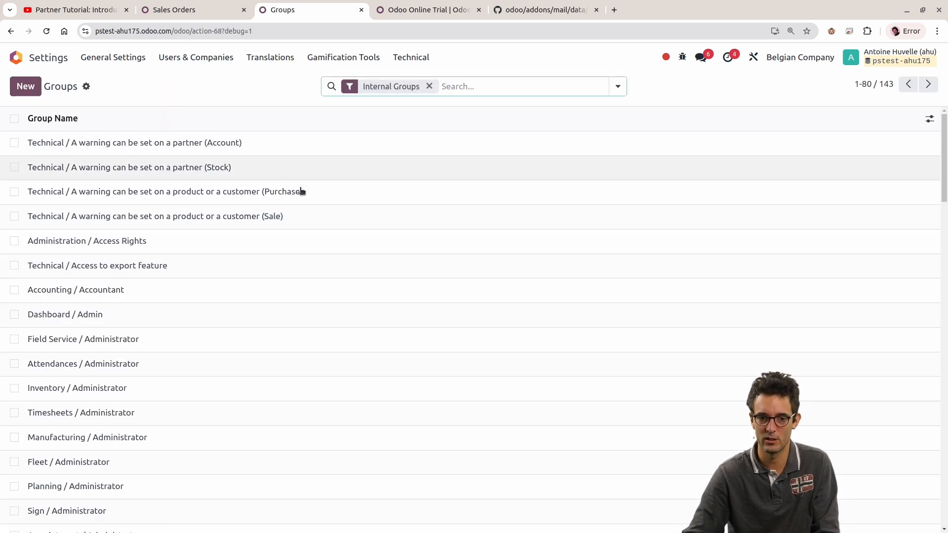
Step: Open the Accounting / Accountant group and review its inherited groups, menus and access rights
click(461, 91)
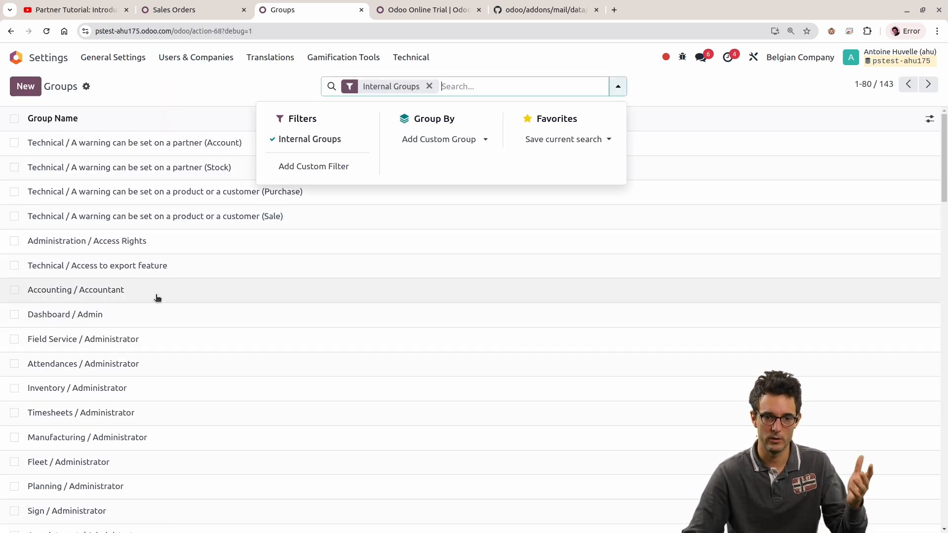
click(157, 298)
click(99, 208)
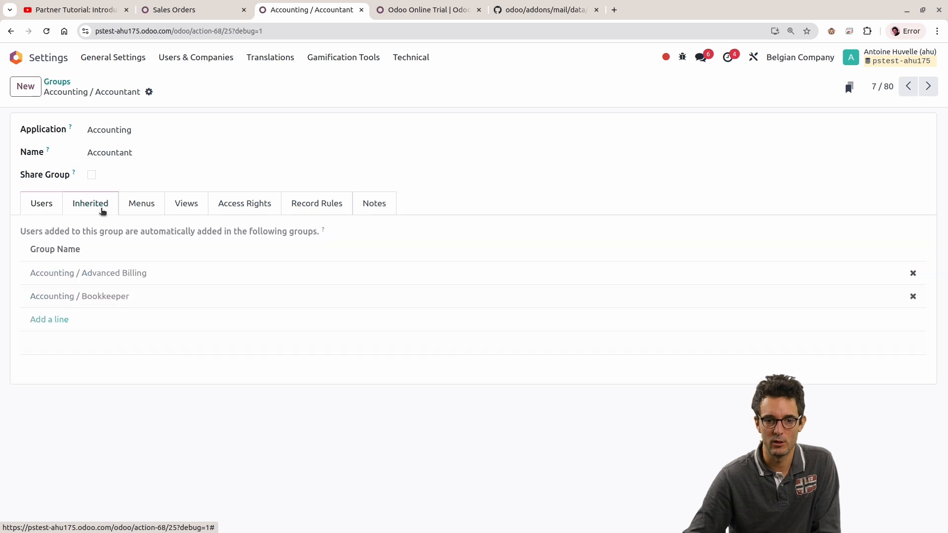
click(141, 200)
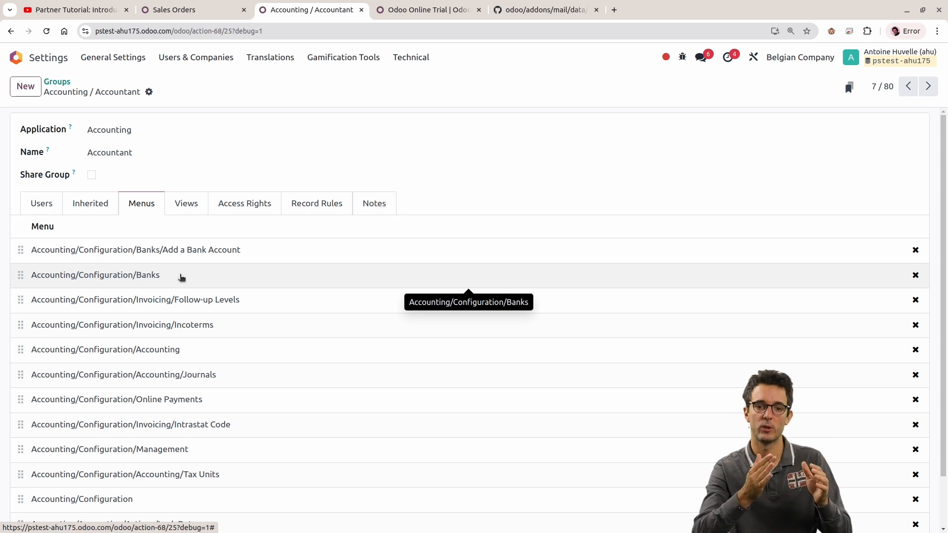
click(258, 204)
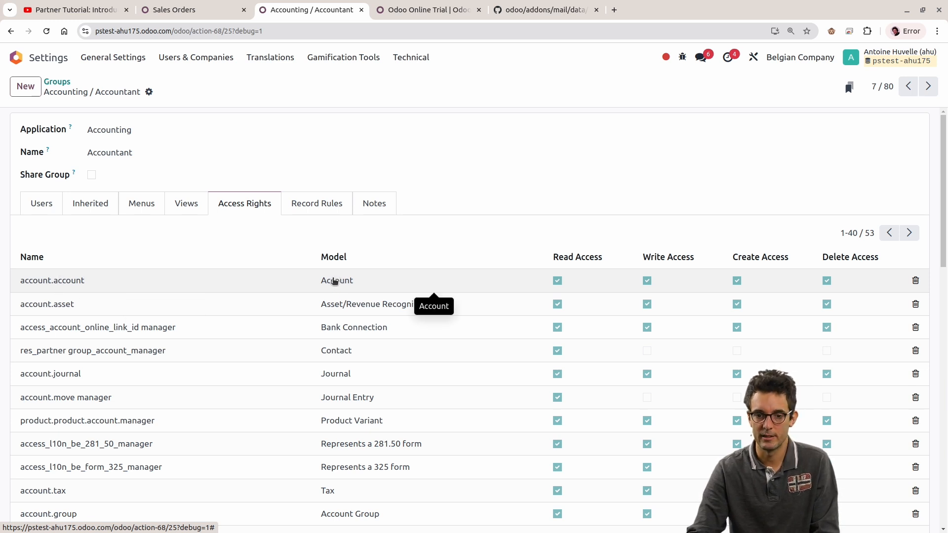
Step: Switch to the Sales Orders page and open the Chart of Accounts from the Accounting app's configuration
click(206, 9)
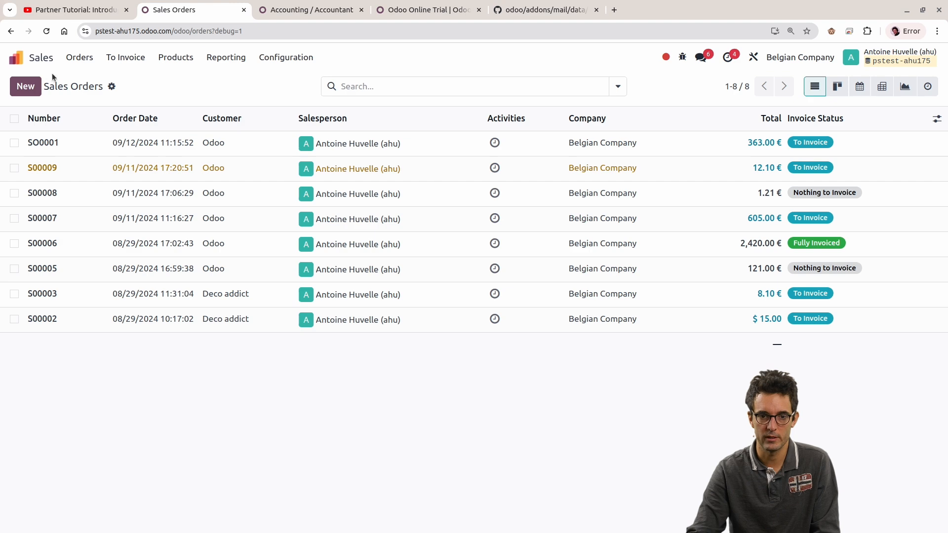
click(16, 57)
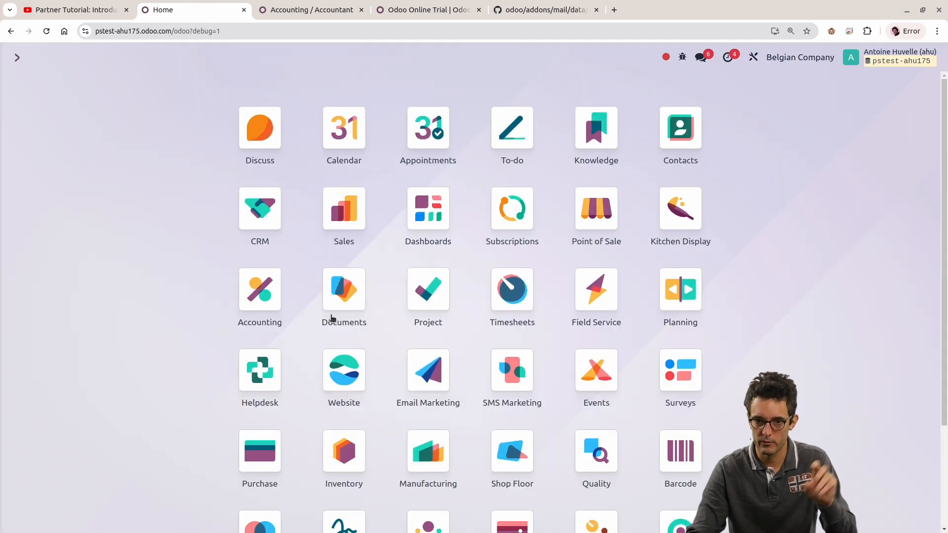
scroll(351, 318, down, 1)
click(258, 273)
click(390, 57)
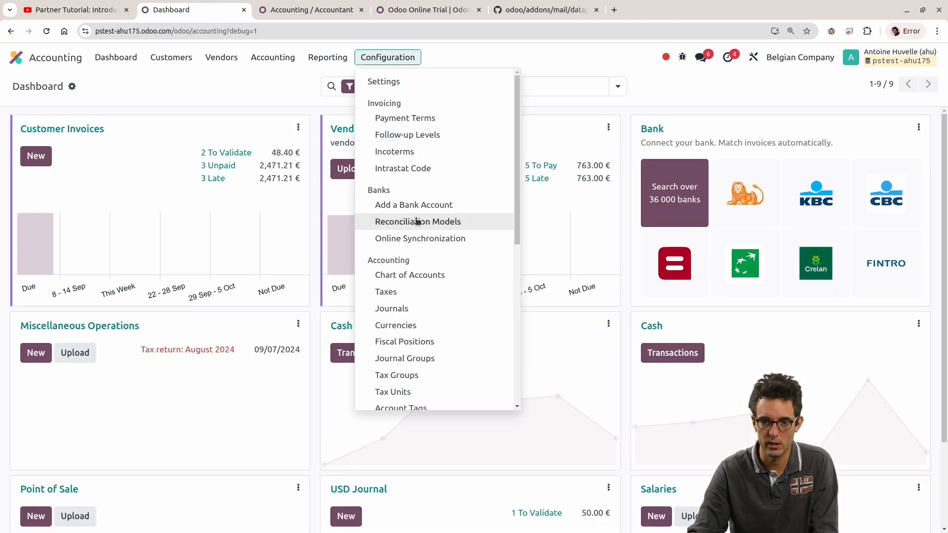
click(429, 275)
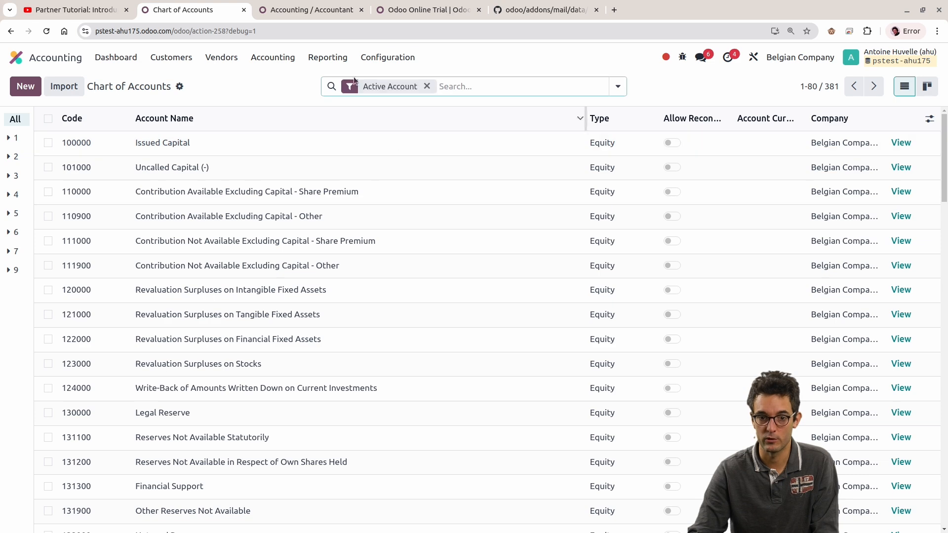
Step: Open the Chart of Accounts action for editing and highlight its object, account.account
click(682, 58)
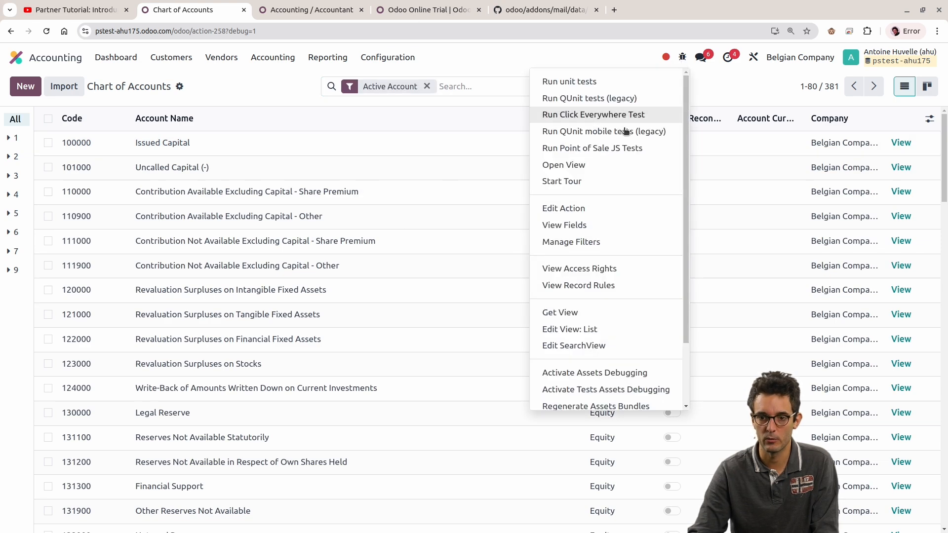
click(563, 208)
double_click(180, 194)
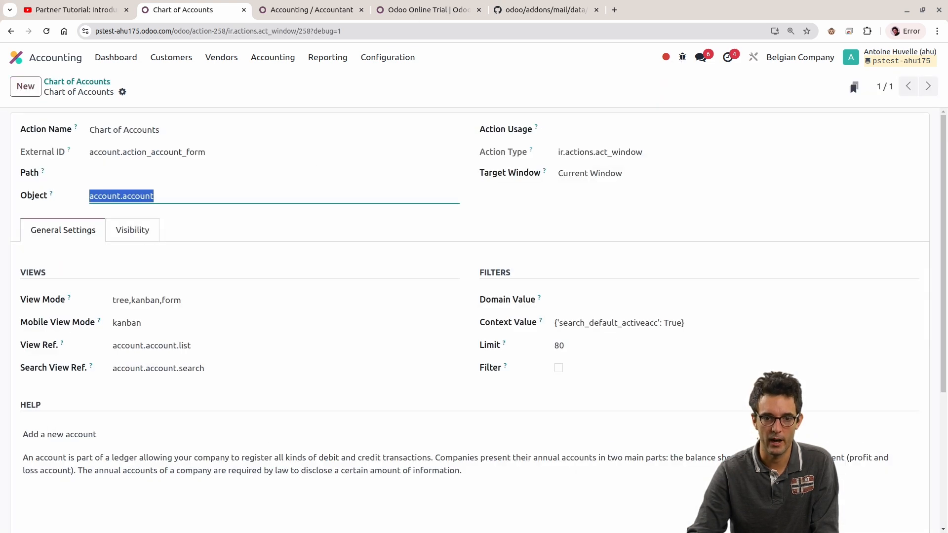
Step: Return to the Accountant group, open the Account model from its access rights, highlight the model's technical name, and go back
click(309, 10)
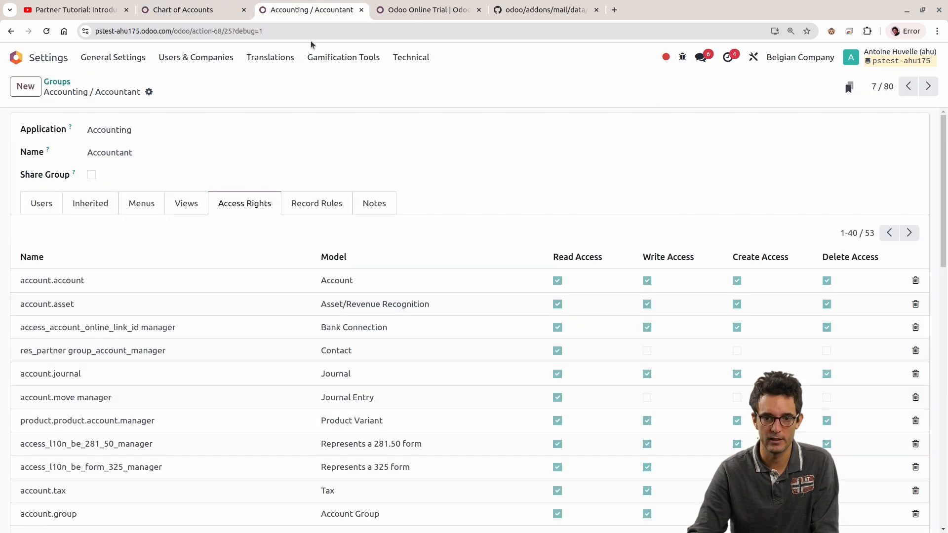
click(337, 282)
click(543, 281)
drag(197, 161, 20, 157)
triple_click(128, 157)
click(135, 82)
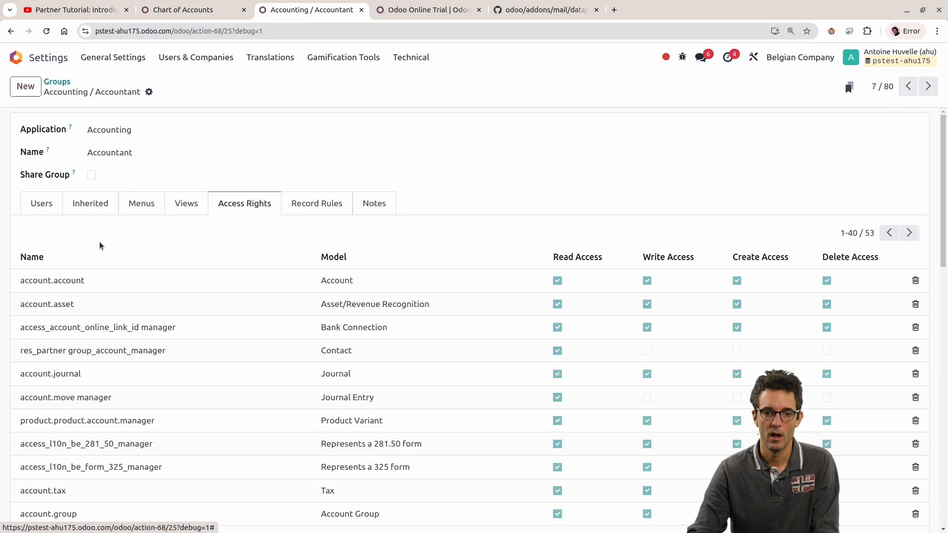
Step: Add a 2 to the name of the account.account access right and remove it again
click(75, 279)
click(108, 280)
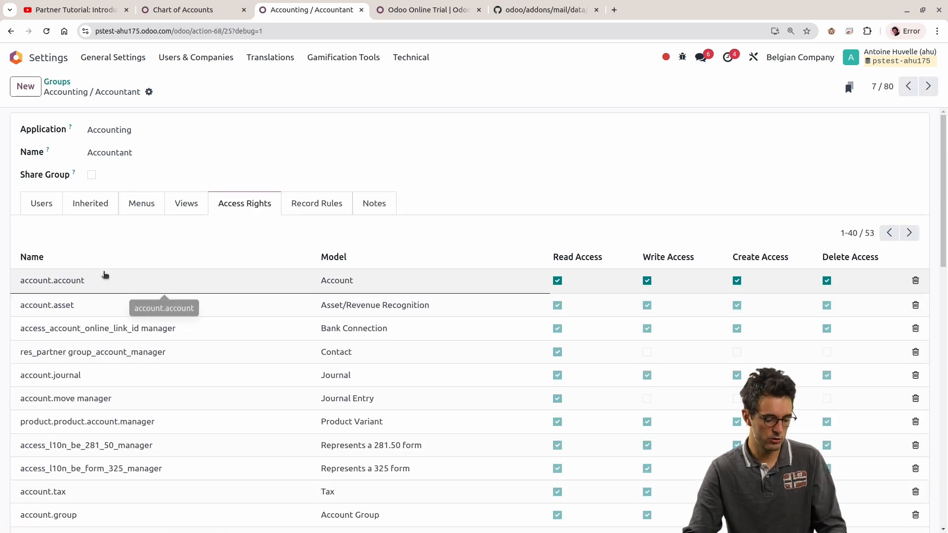
text(2)
click(493, 184)
click(81, 281)
click(132, 282)
key(BackSpace)
key(Return)
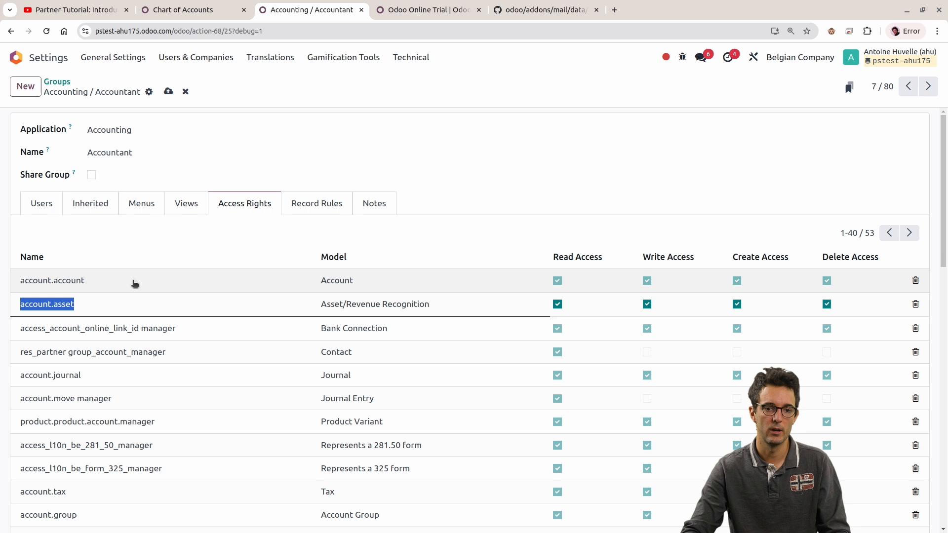
click(555, 193)
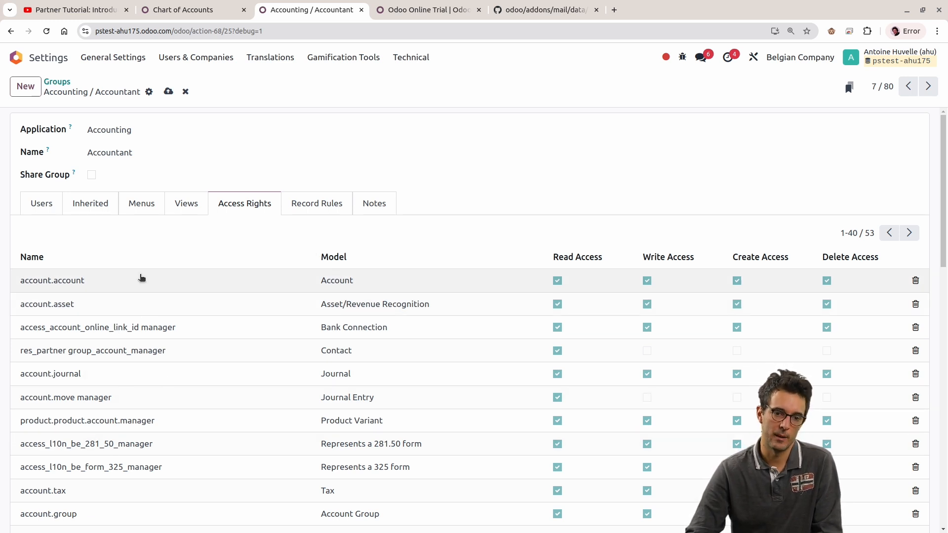
click(86, 283)
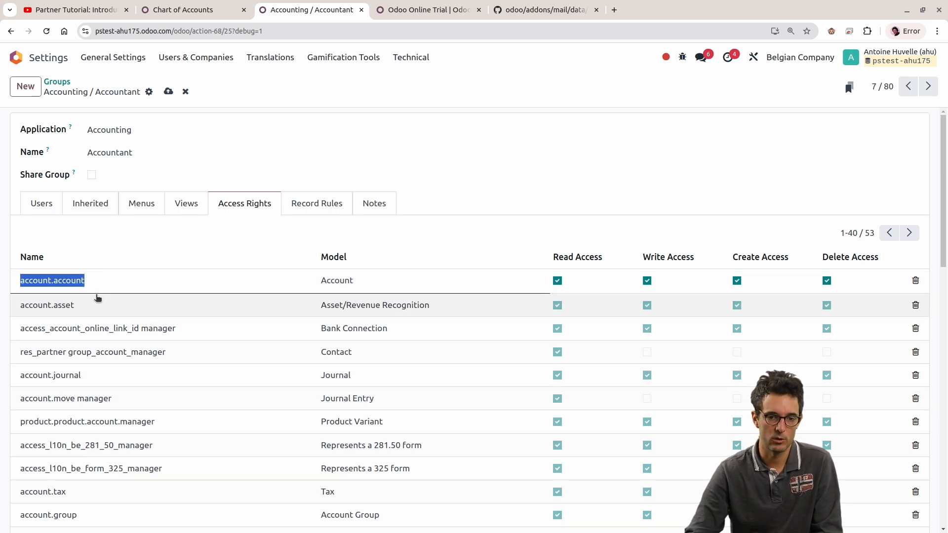
Step: Highlight the name of the Bank Connection access right in the Accountant group and leave it as is
click(81, 326)
double_click(115, 324)
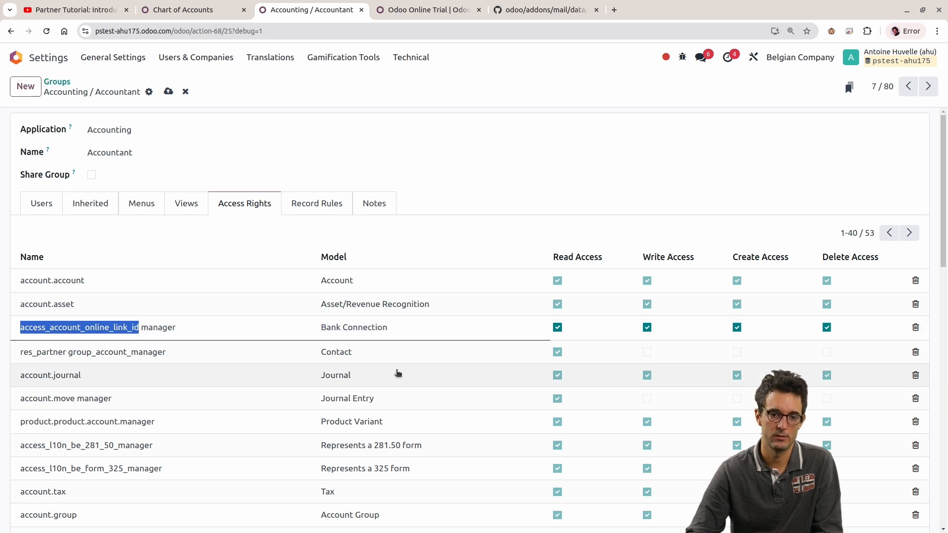
click(559, 165)
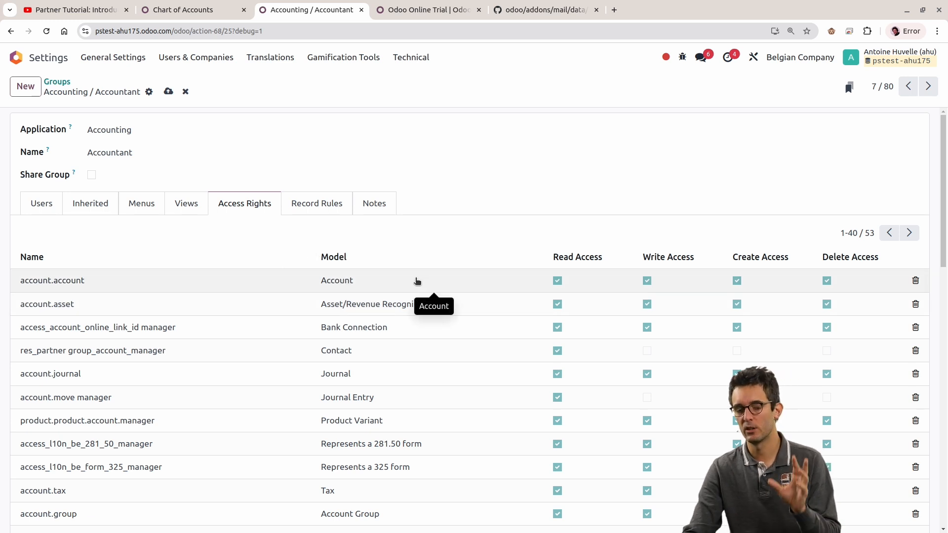
click(166, 157)
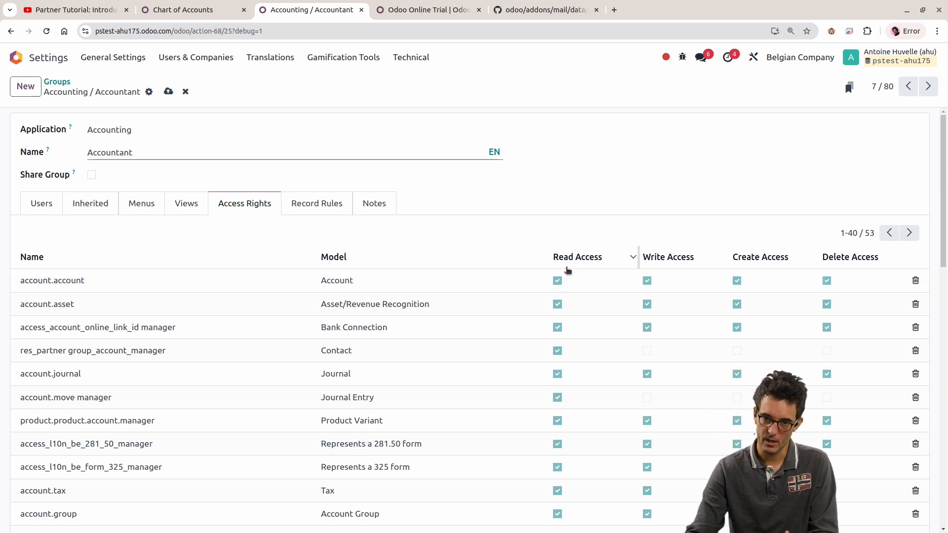
Step: Return to the Chart of Accounts list and rename the Issued Capital account to Issued Capital2
click(188, 10)
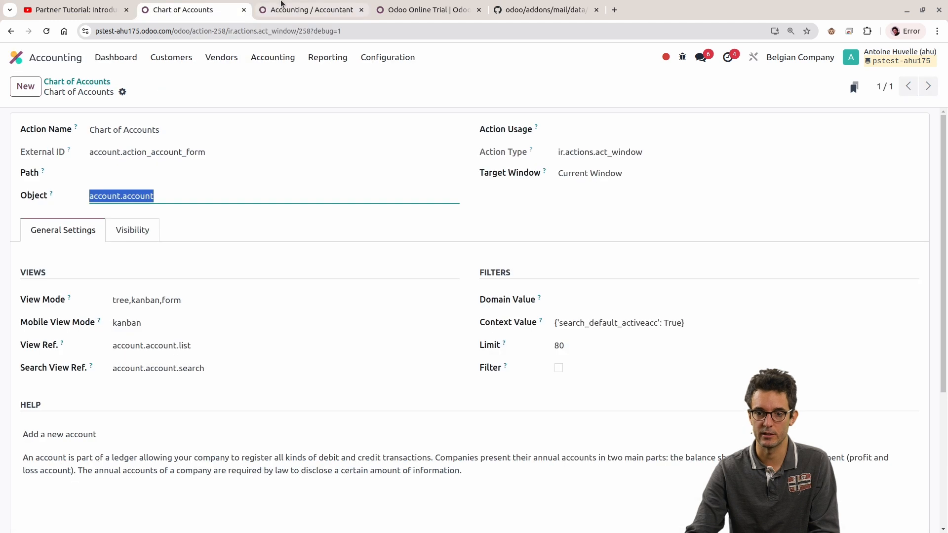
click(98, 84)
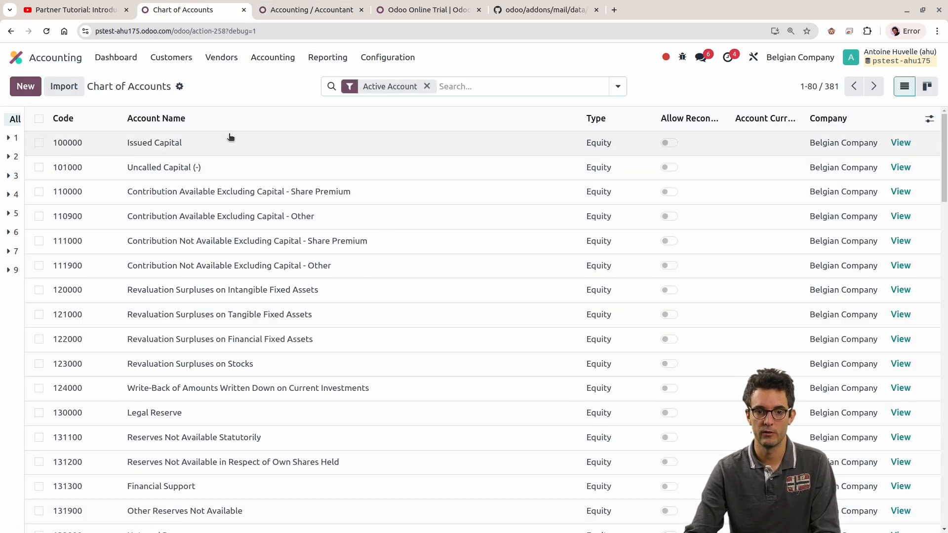
click(215, 141)
click(217, 141)
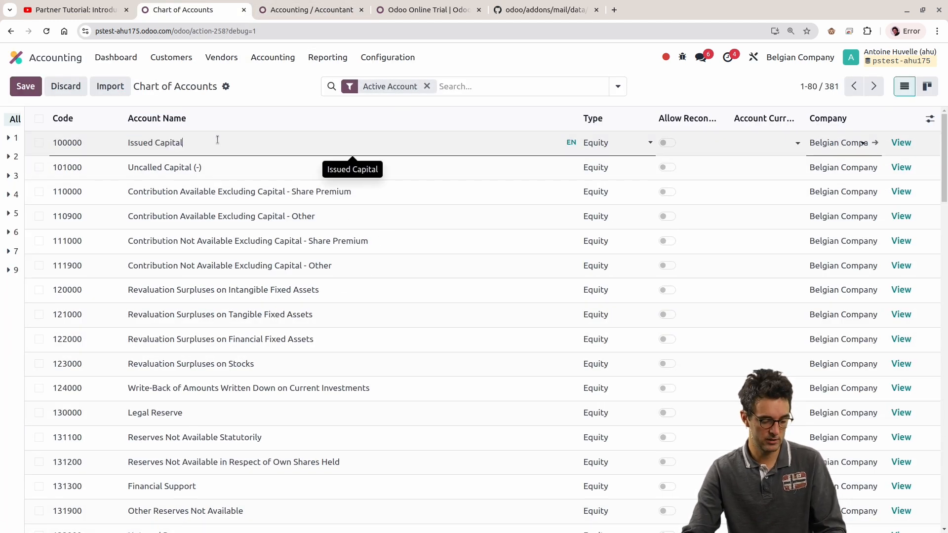
click(688, 91)
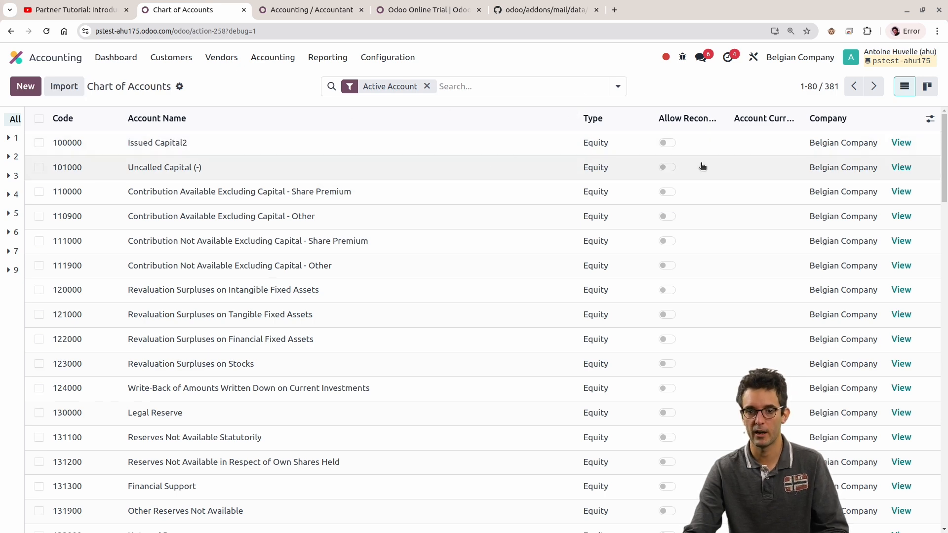
Step: Check the Accountant group's access rights and try to create an account with code 154215² and name ee&&e in the Chart of Accounts
click(311, 10)
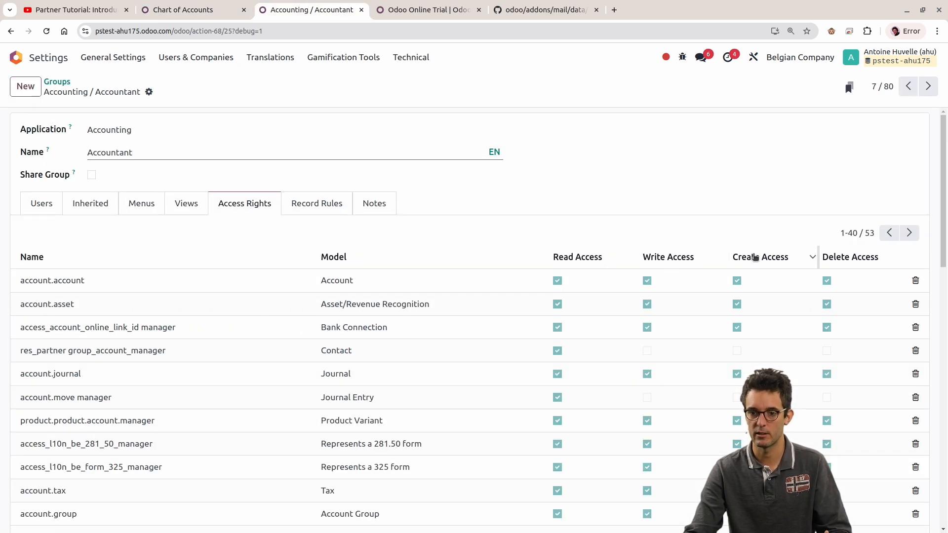
click(208, 5)
click(25, 86)
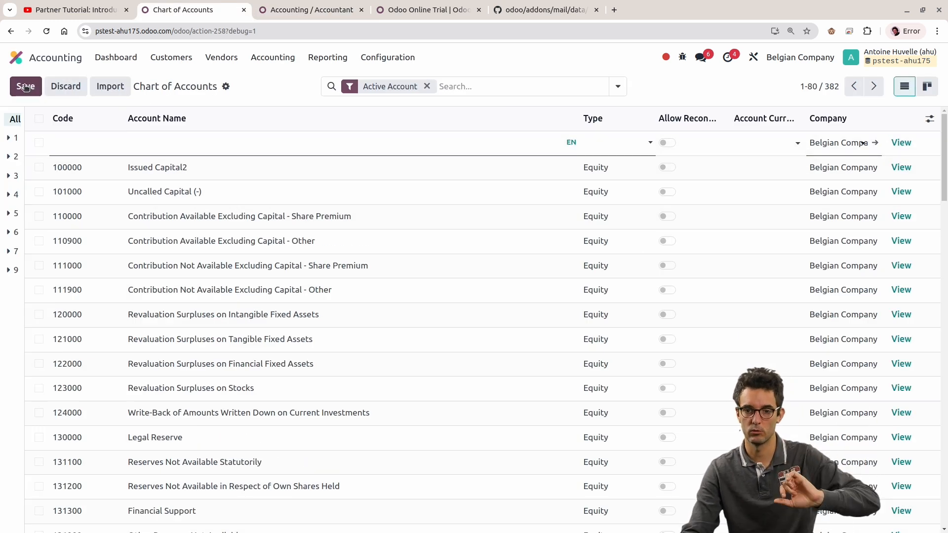
text(154215)
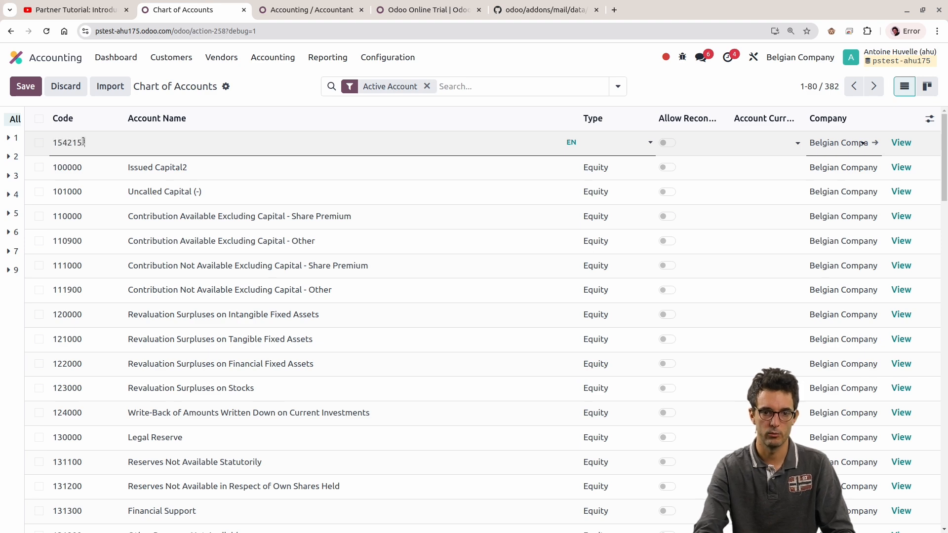
key(Tab)
text(ee&&e)
key(Return)
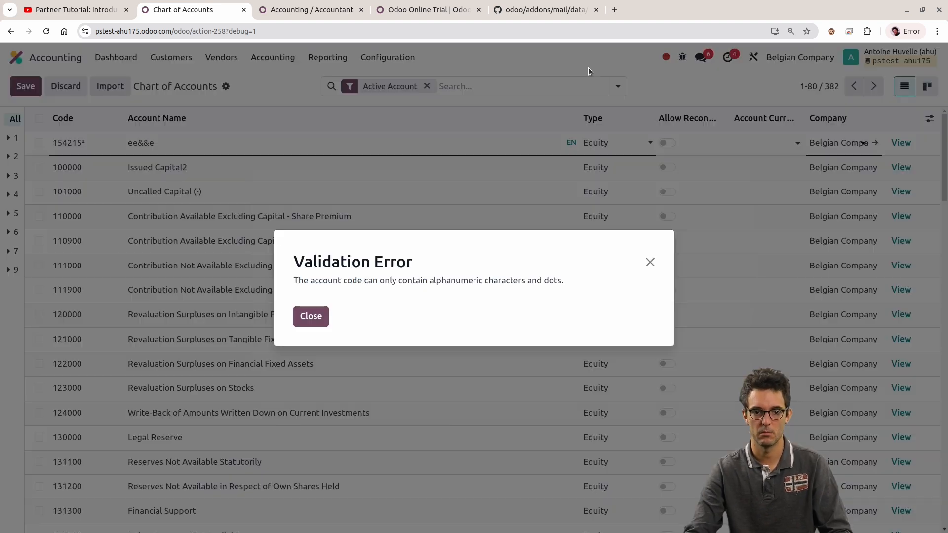
Step: Read and dismiss the validation error, correct the new account's code to 154215, and save the account
triple_click(462, 278)
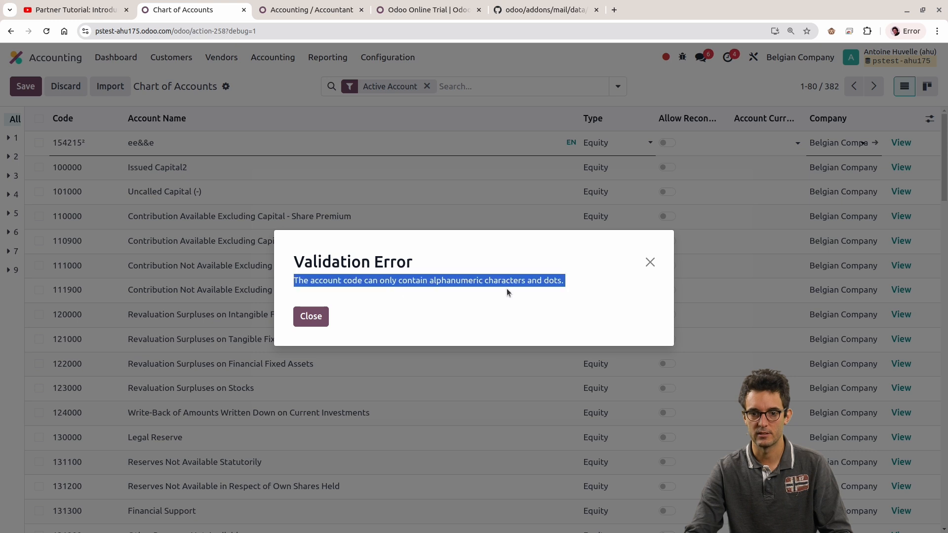
click(312, 314)
click(84, 149)
click(99, 144)
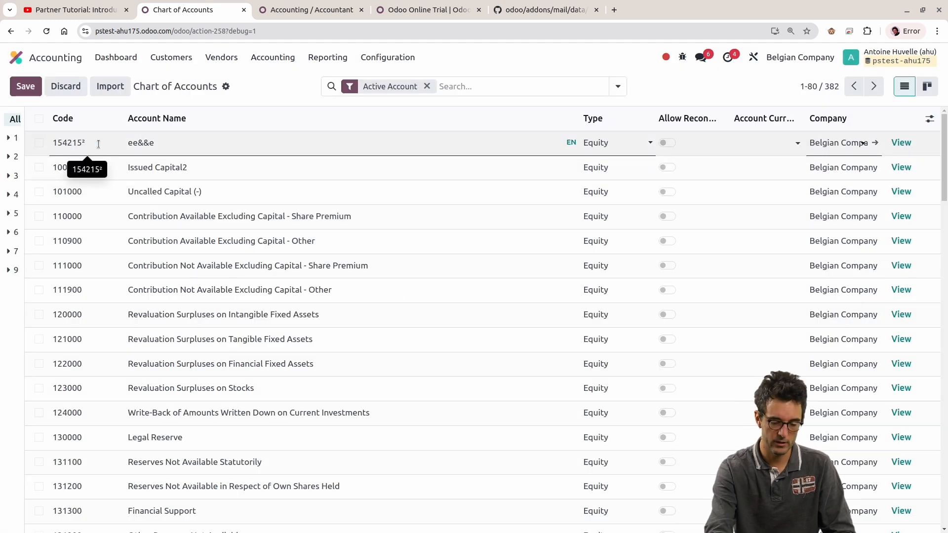
key(BackSpace)
click(524, 53)
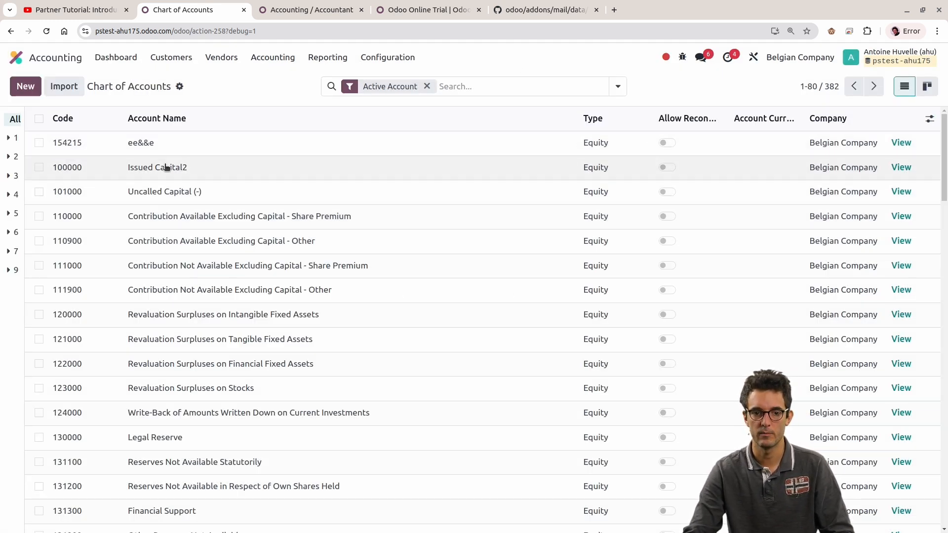
Step: Revisit the Accountant group, go back to the Chart of Accounts, and inspect the ee&&e account's row in edit mode without changing it
click(294, 11)
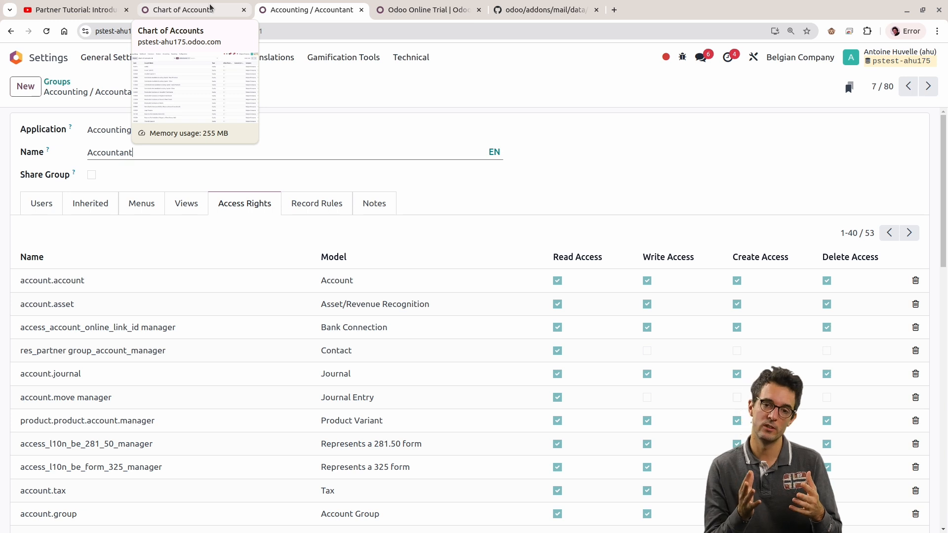
click(210, 7)
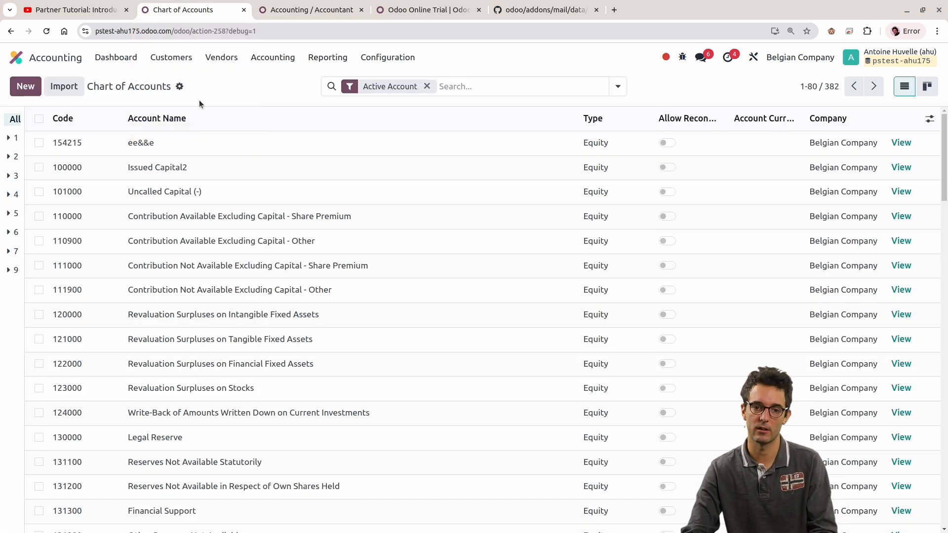
click(90, 144)
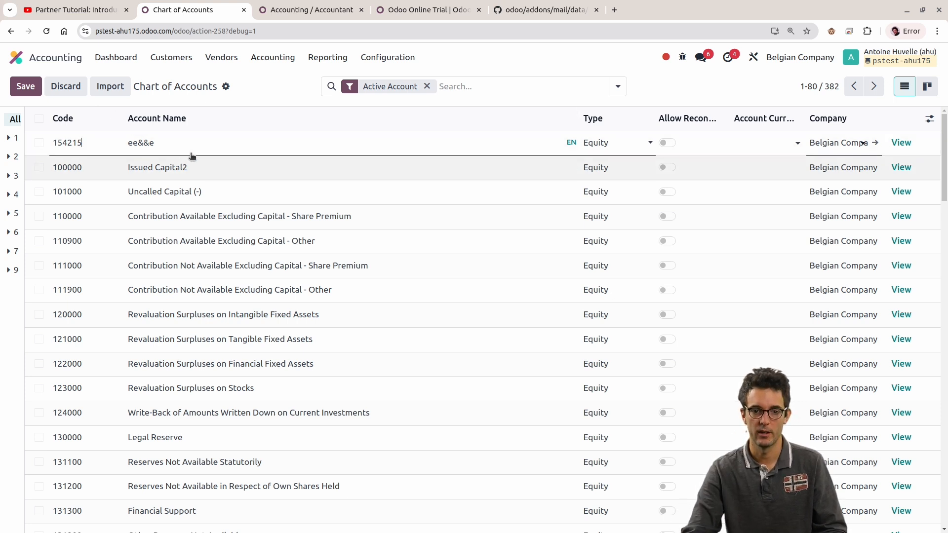
click(90, 139)
click(268, 92)
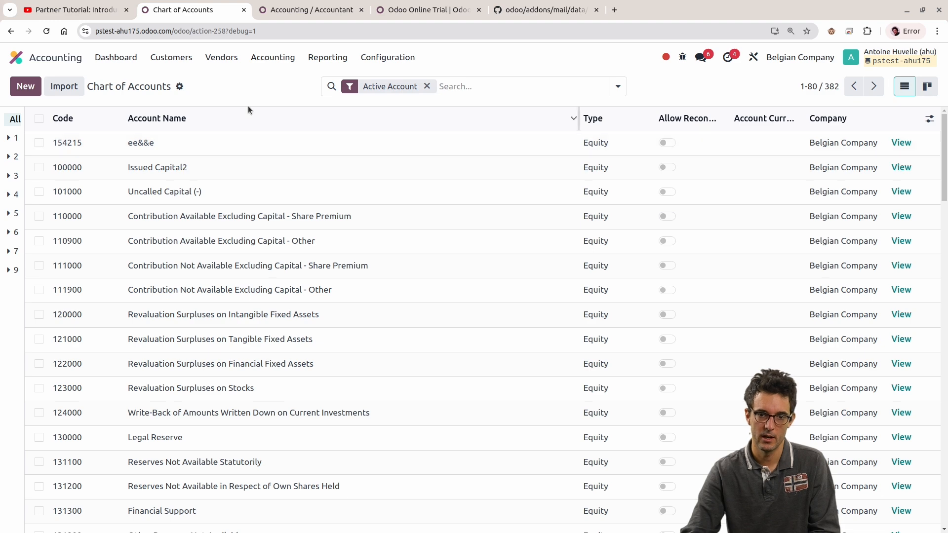
Step: Return to the Accountant group and highlight its name and the Account model in its first access right
click(317, 14)
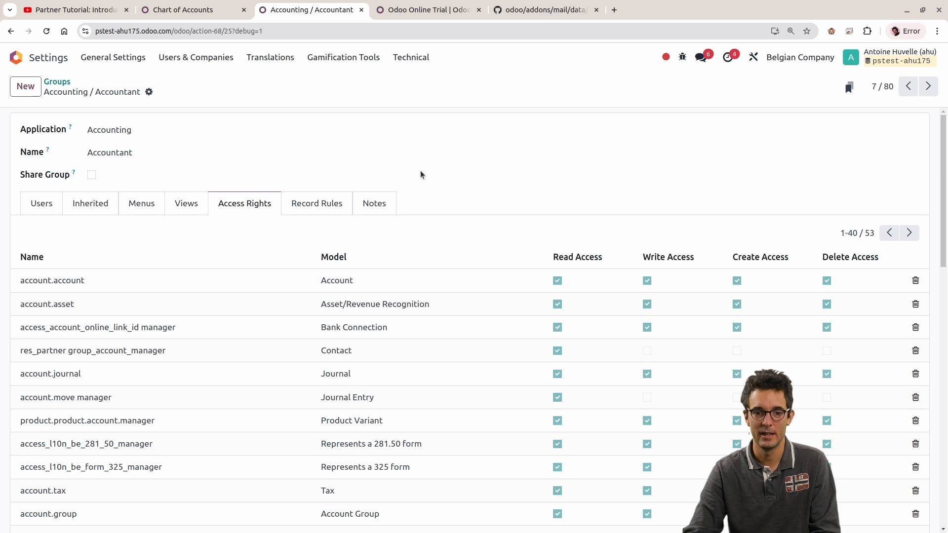
double_click(124, 152)
click(669, 208)
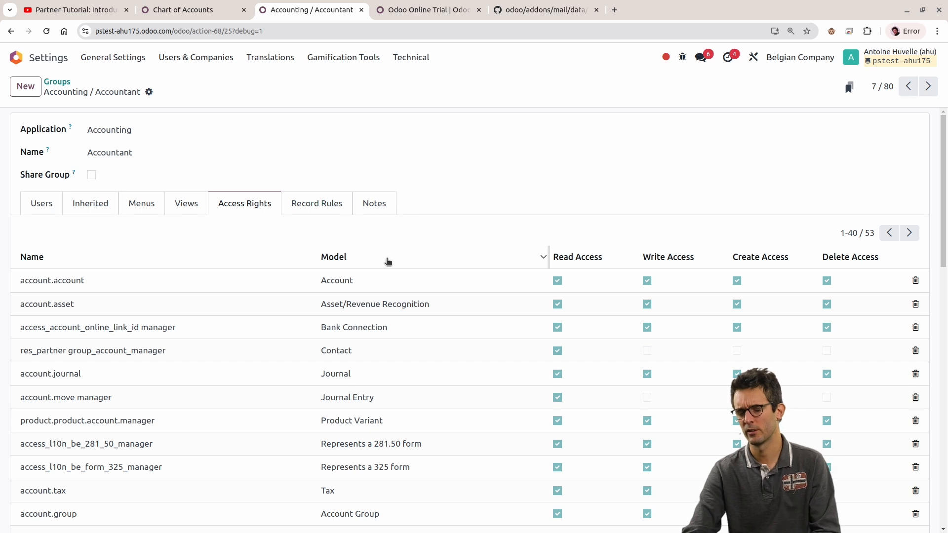
click(377, 277)
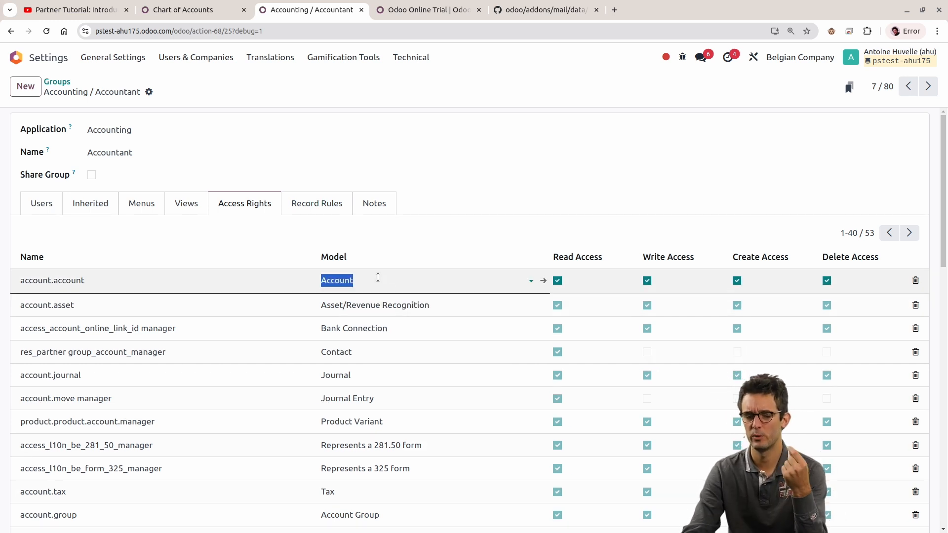
click(209, 146)
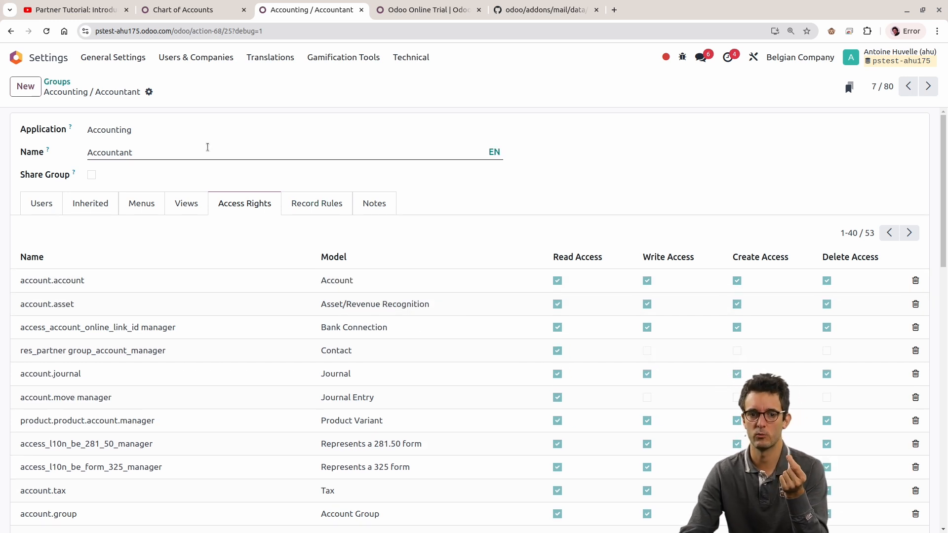
double_click(190, 144)
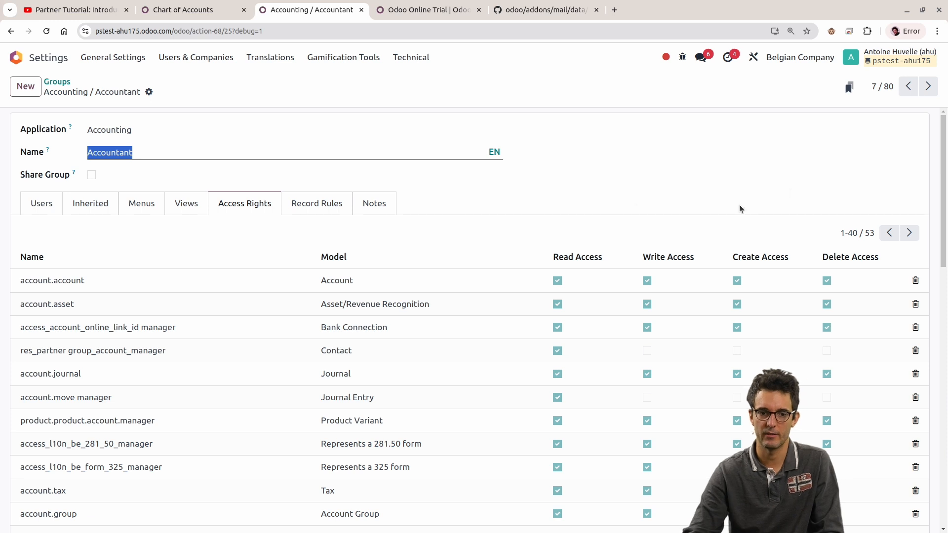
click(337, 280)
click(639, 190)
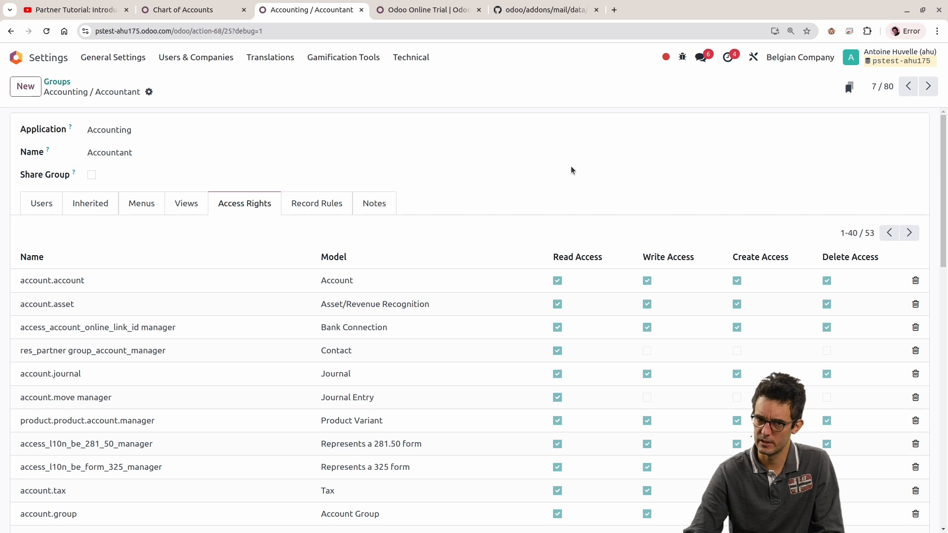
Step: View the customer-related entries of the Accounting app from the Chart of Accounts page and return to the Accountant group
click(208, 10)
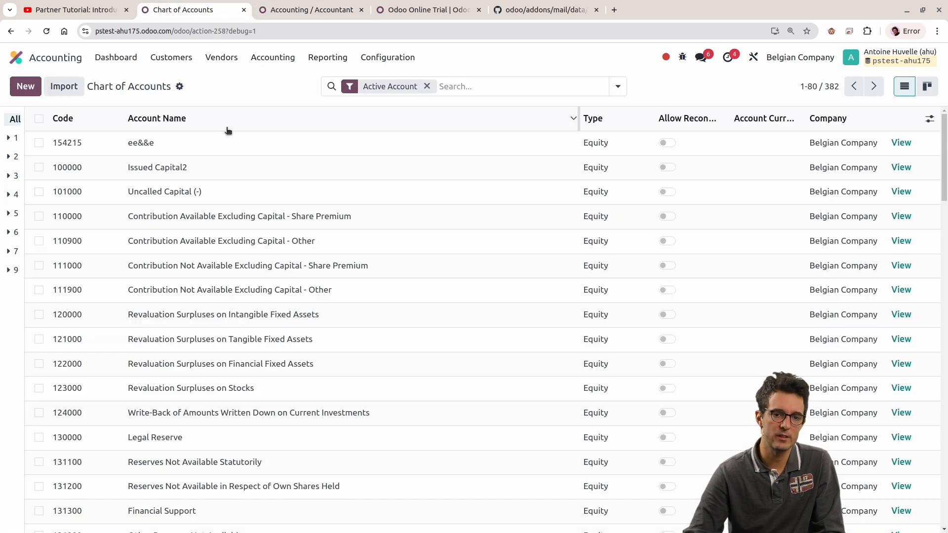
click(177, 60)
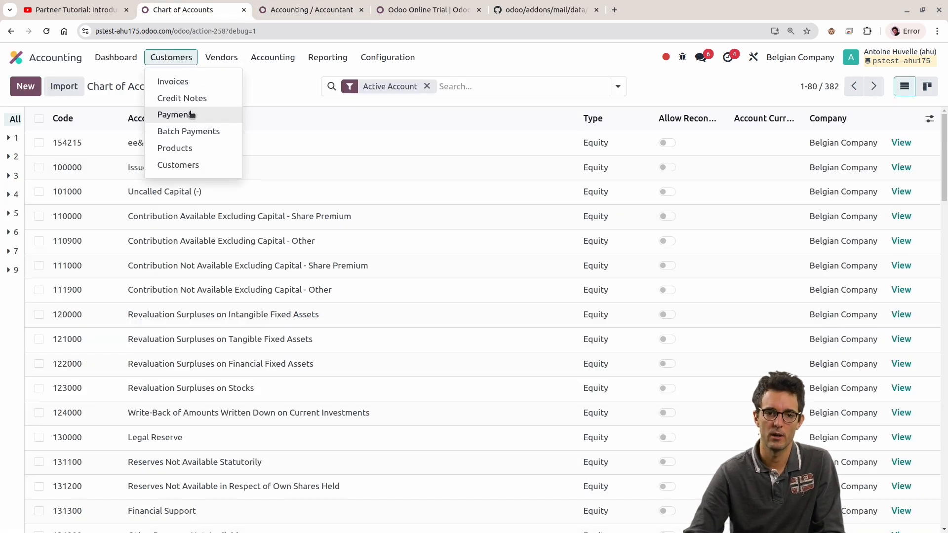
key(ctrl+Tab)
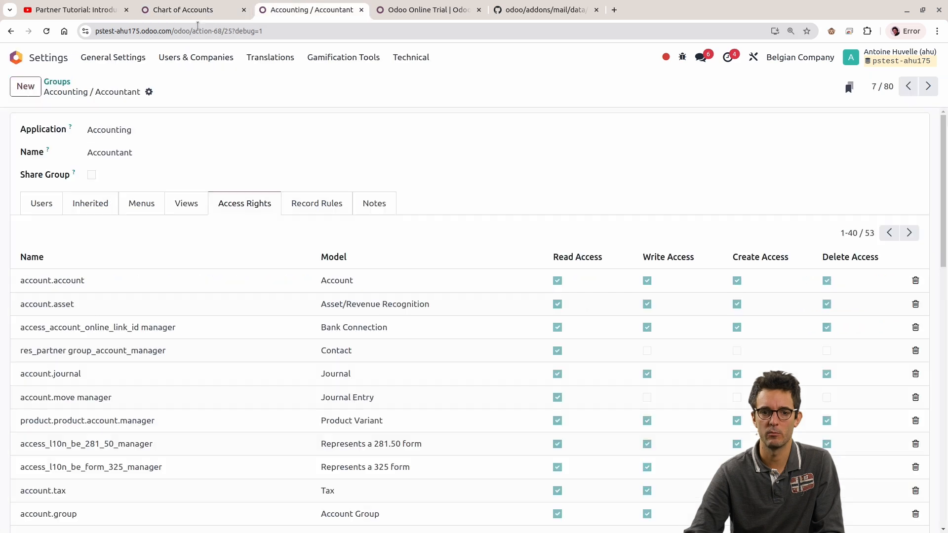
Step: Open the first user's record and view the access levels offered for Accounting without changing the setting
click(188, 58)
click(176, 81)
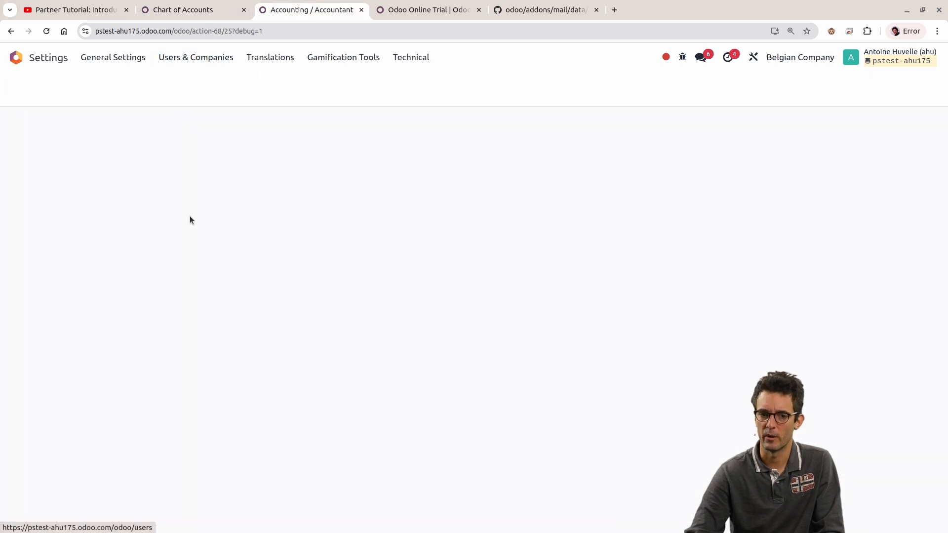
click(99, 144)
scroll(186, 311, down, 7)
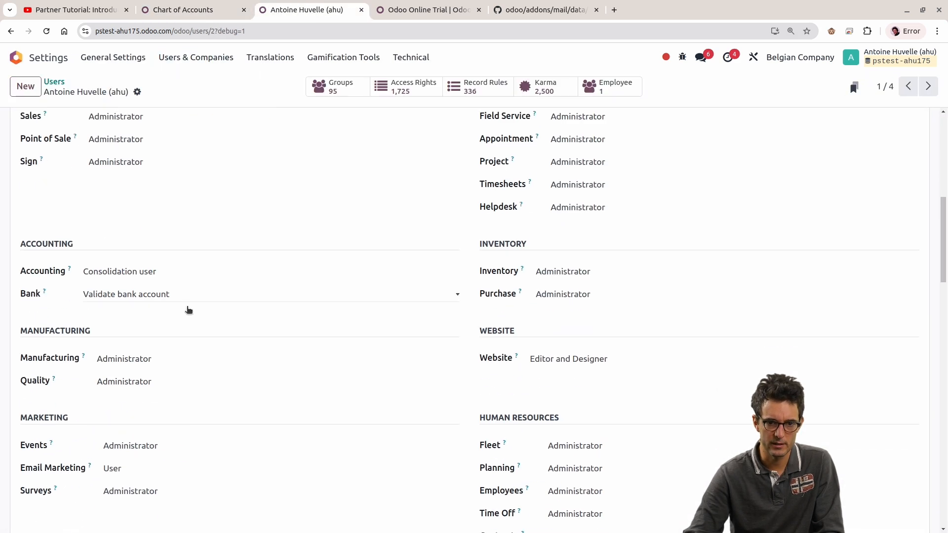
scroll(159, 266, up, 2)
click(137, 386)
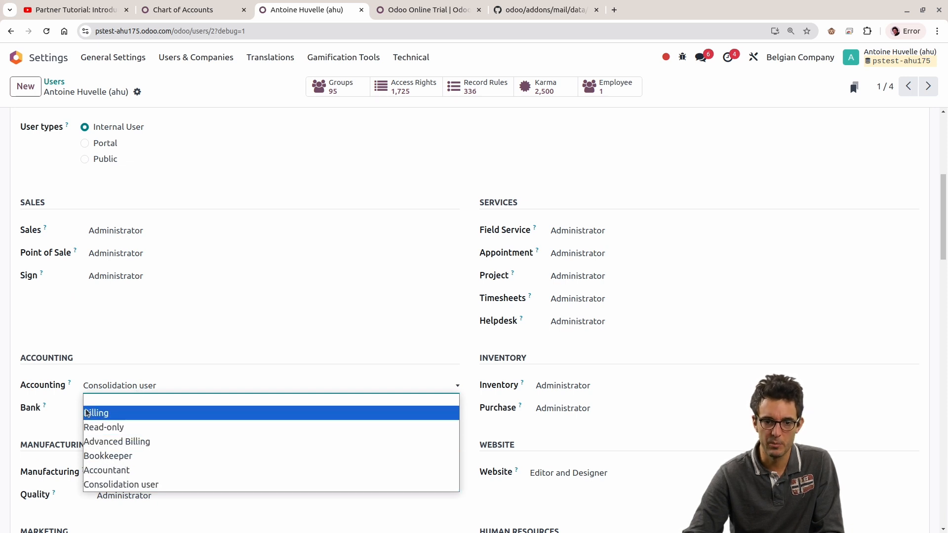
click(72, 396)
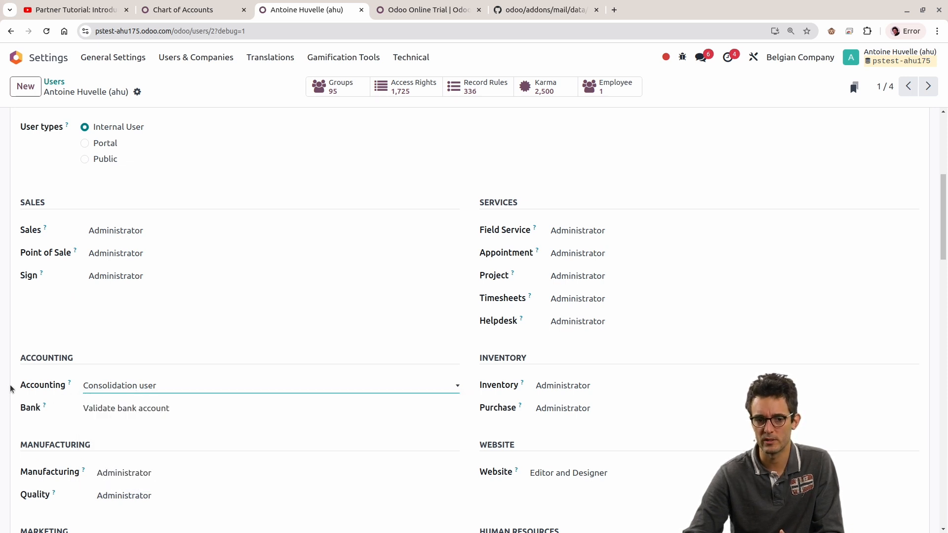
Step: Go to the groups list, search for billing, and open the Accounting / Billing group
scroll(188, 250, up, 5)
click(196, 57)
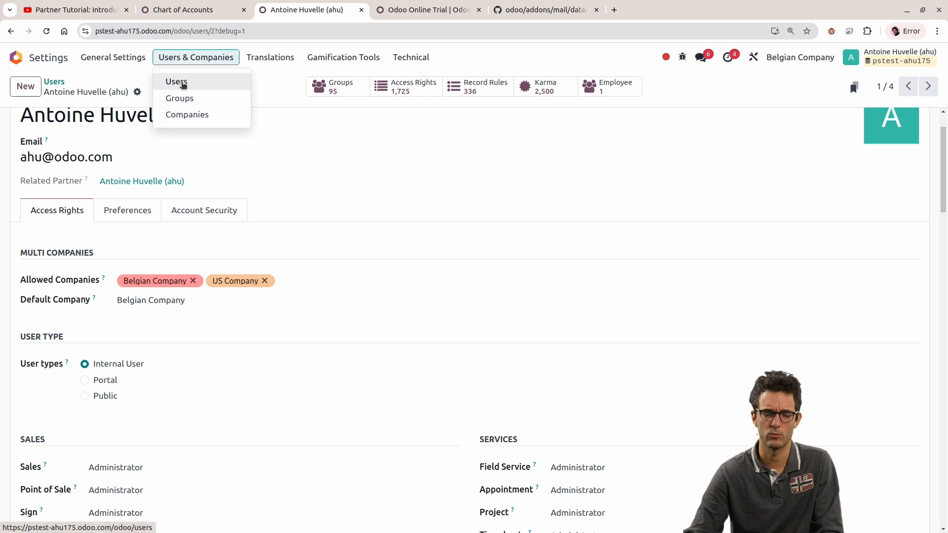
click(179, 98)
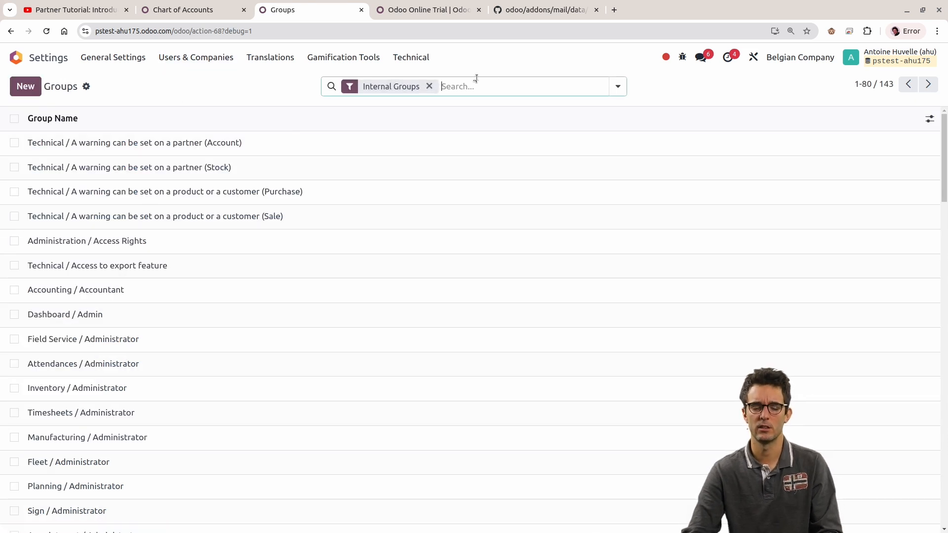
click(497, 85)
text(billing)
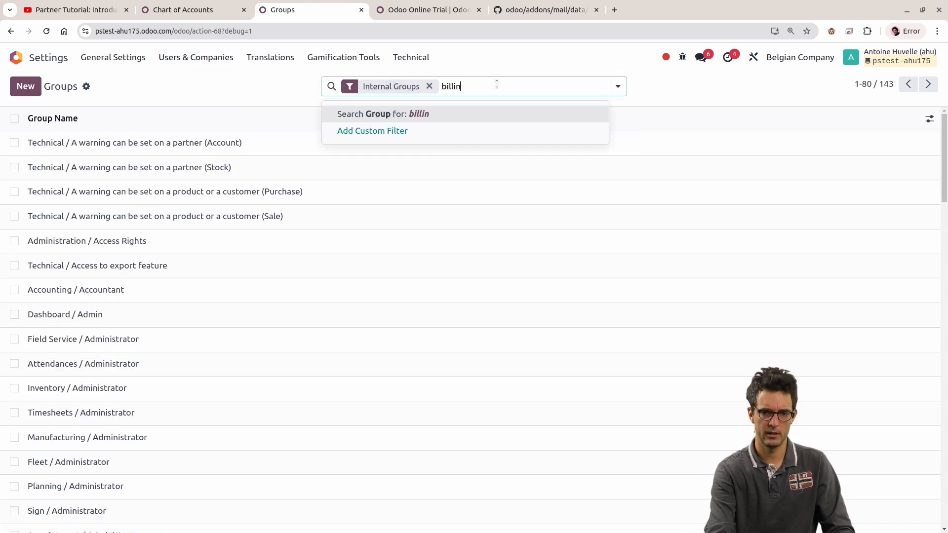
key(Return)
click(197, 175)
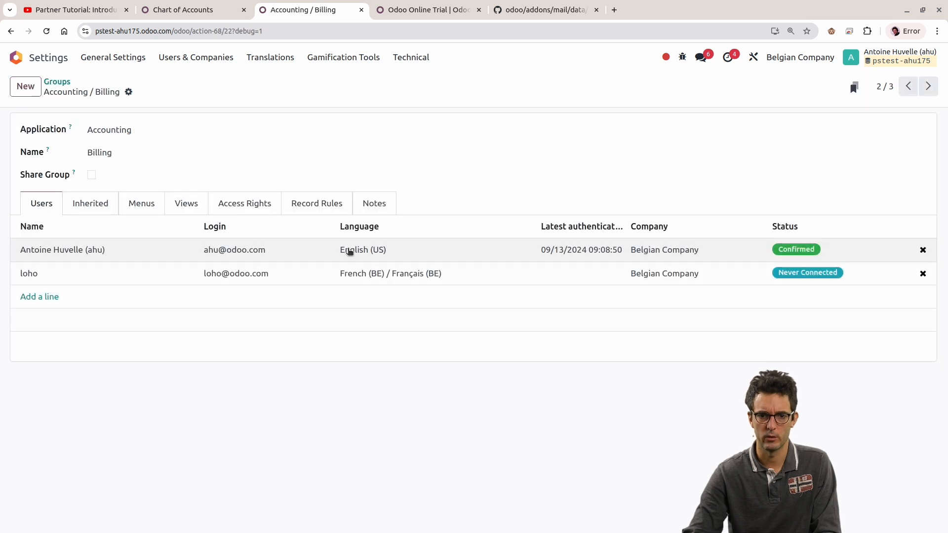
Step: Show the Billing group's access rights and highlight the Account model in the first line without changing its permissions
click(257, 205)
click(355, 277)
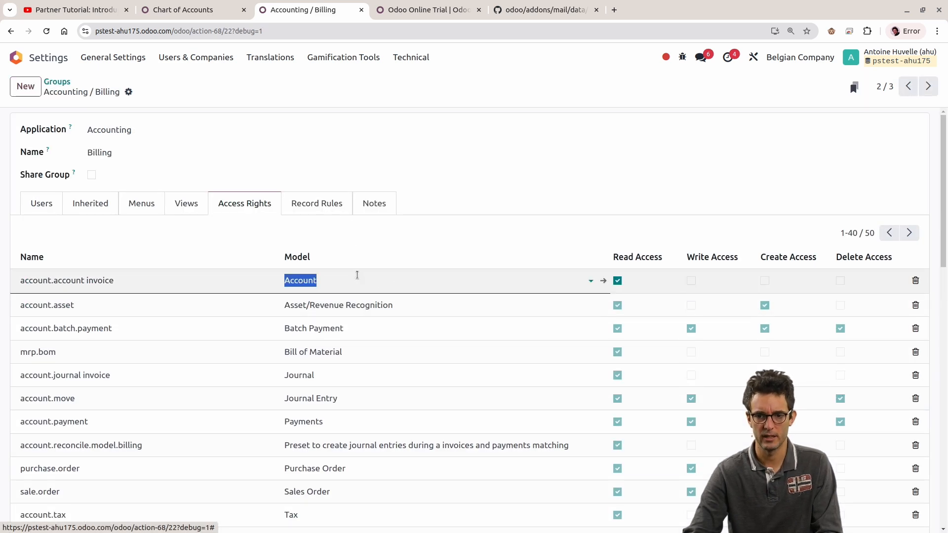
click(505, 214)
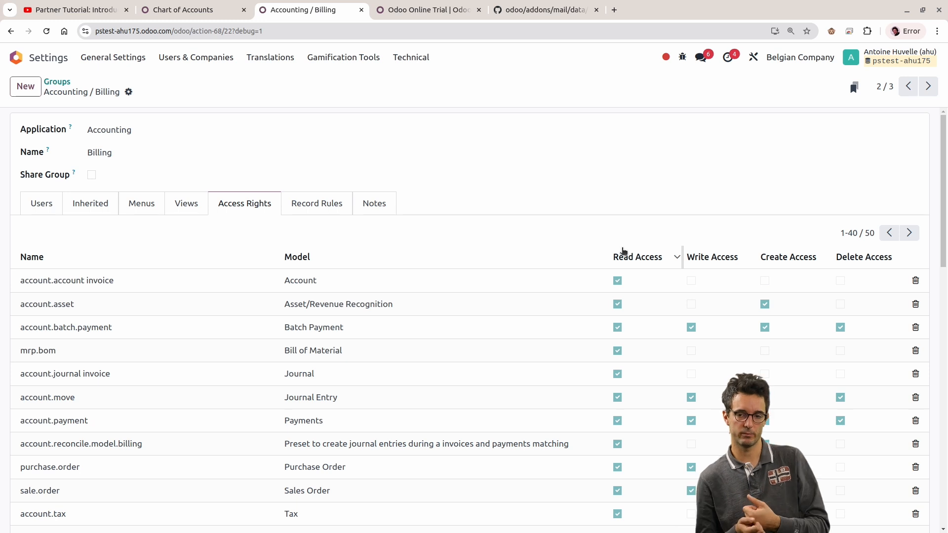
mouse_move(623, 251)
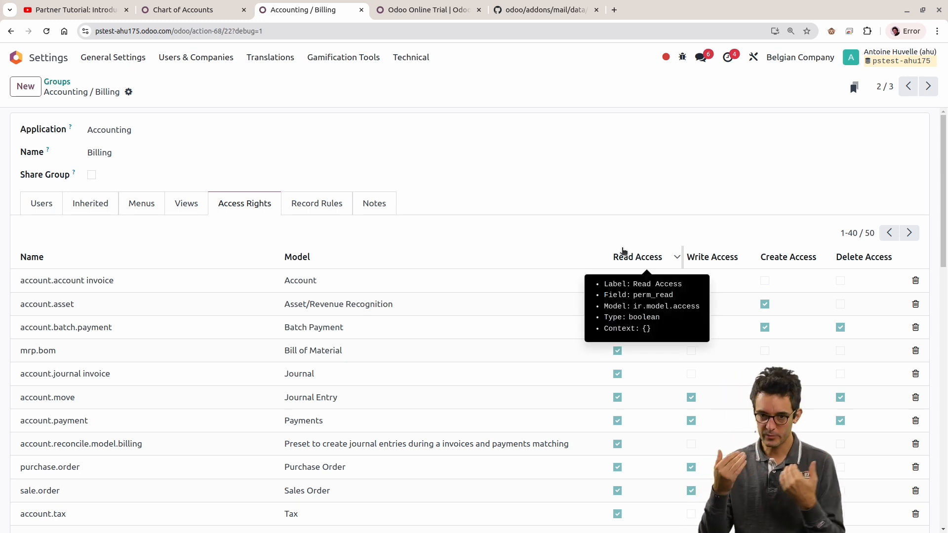
click(388, 273)
click(585, 169)
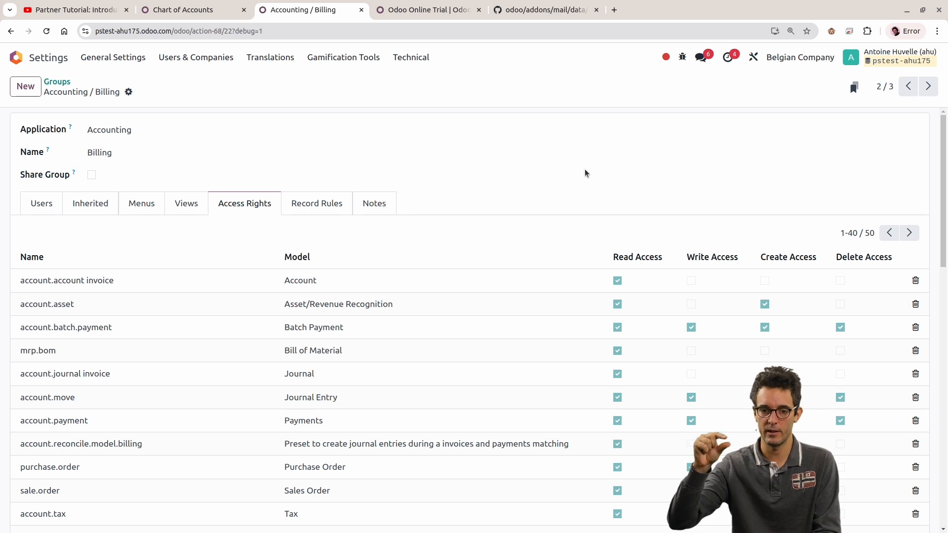
Step: Highlight the Asset/Revenue Recognition model in the Billing group's access rights and review the Model column
click(385, 298)
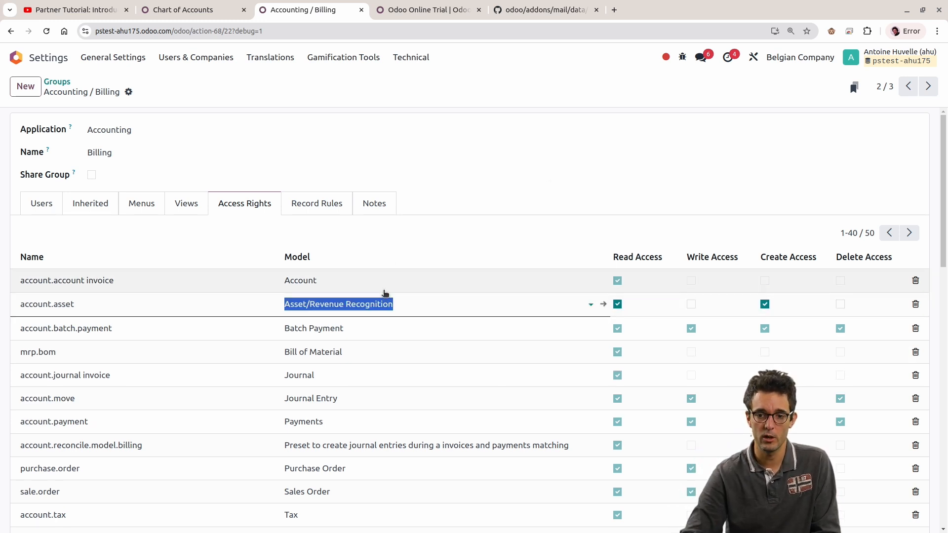
click(657, 232)
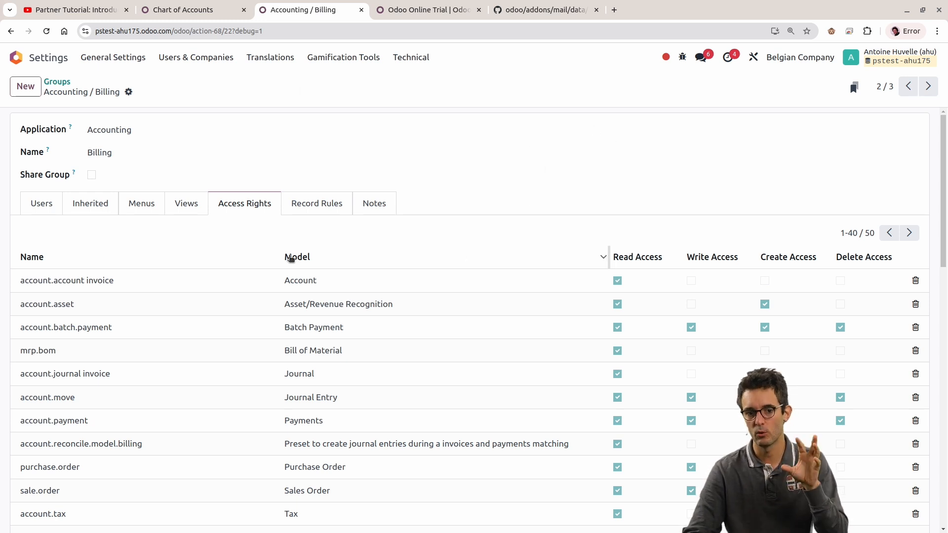
mouse_move(305, 256)
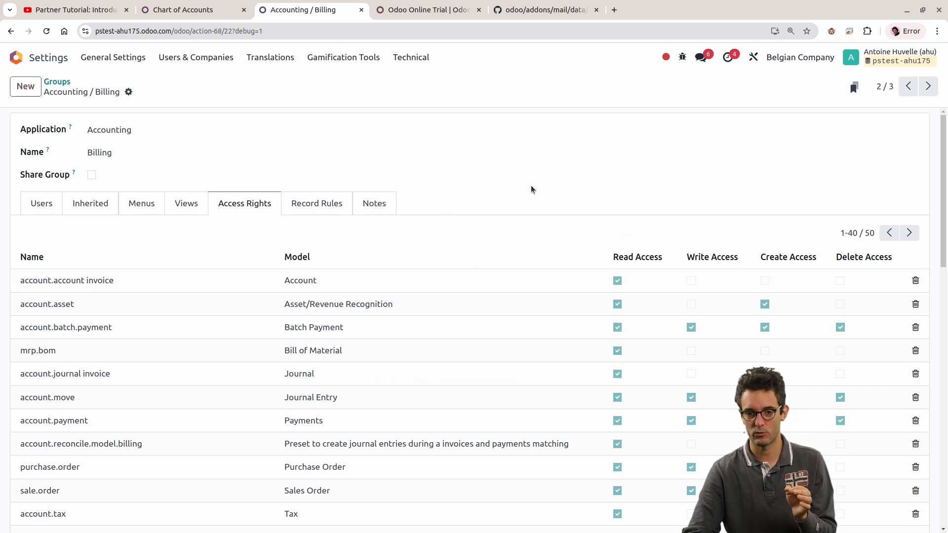
Step: Go to the users list and open the record of the first internal user
click(212, 58)
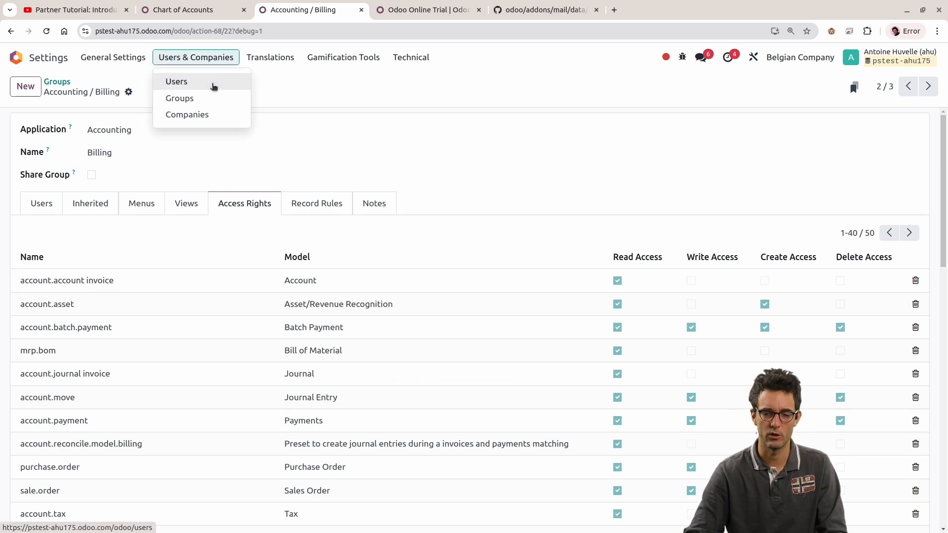
click(213, 81)
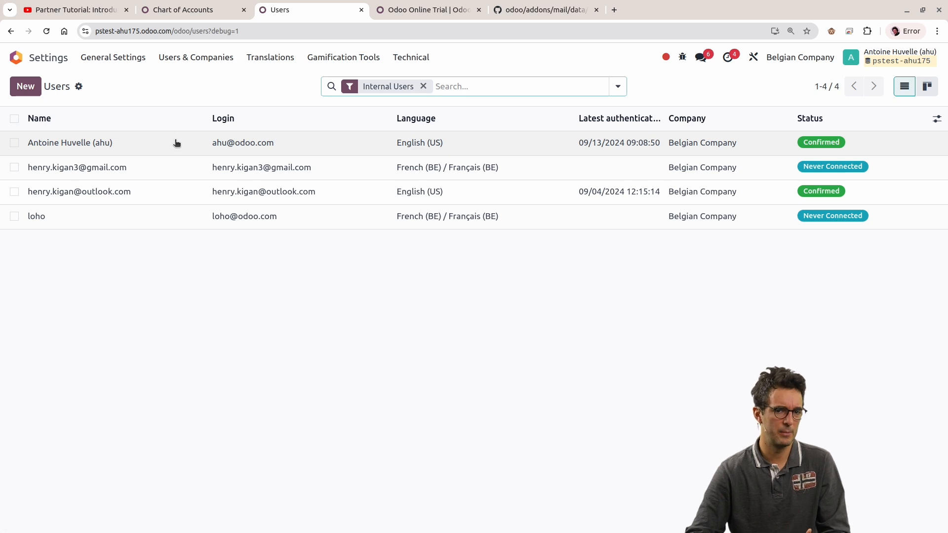
click(177, 143)
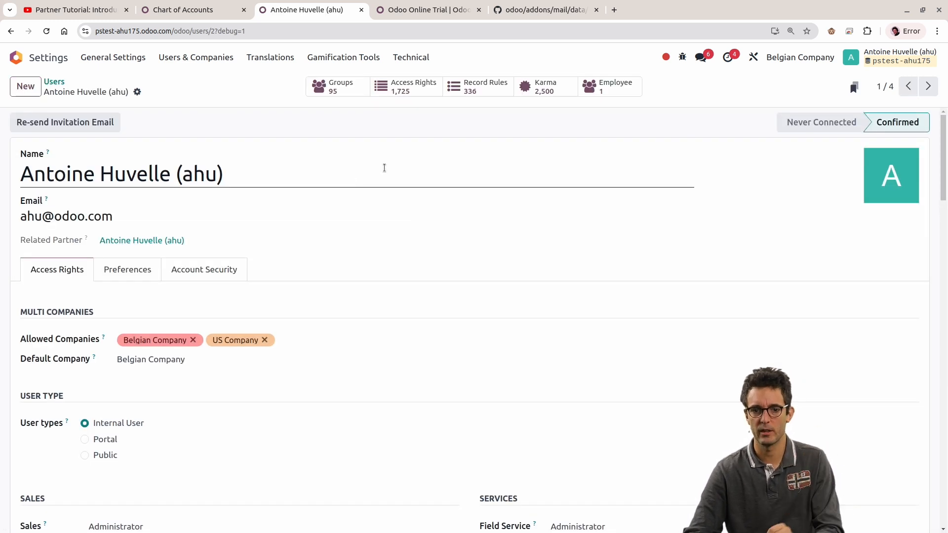
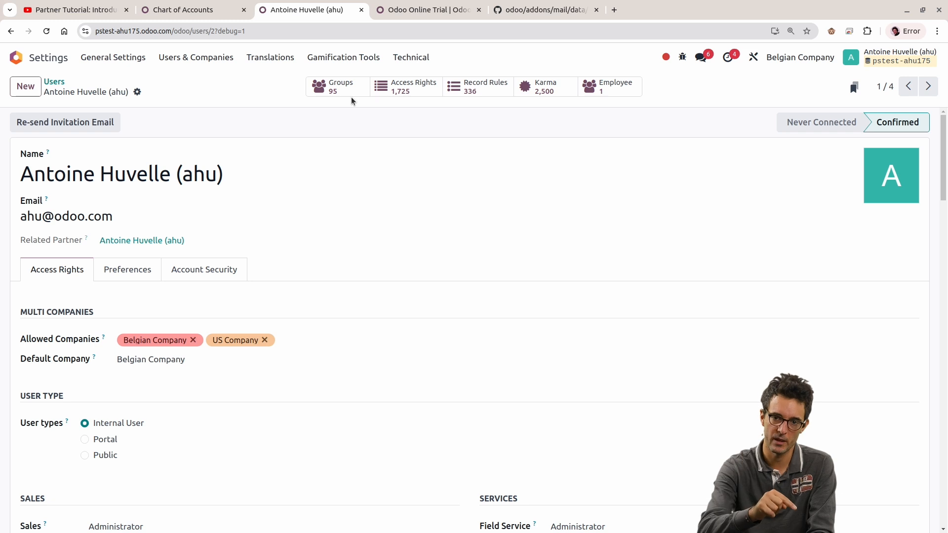
Step: Show the opened user's access rights and group the list by Model
click(402, 87)
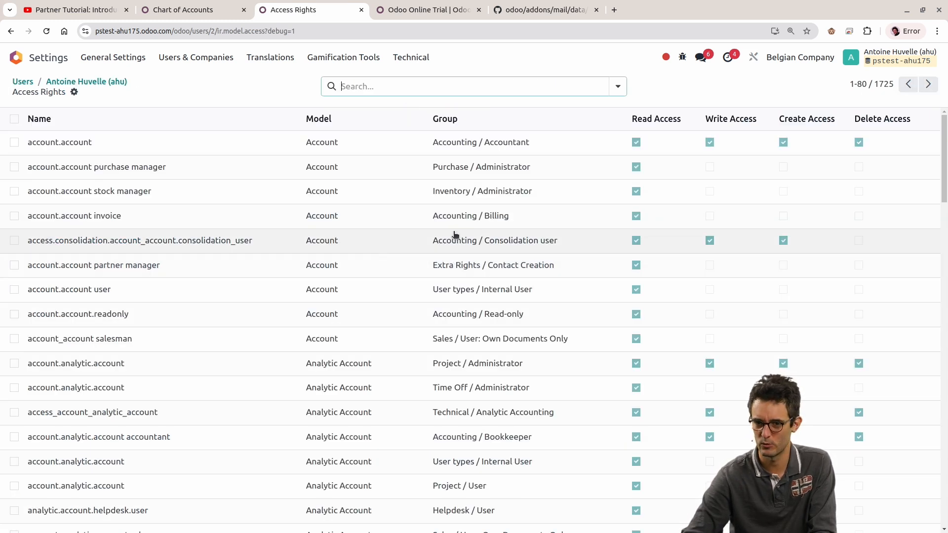
click(617, 86)
click(441, 155)
click(517, 64)
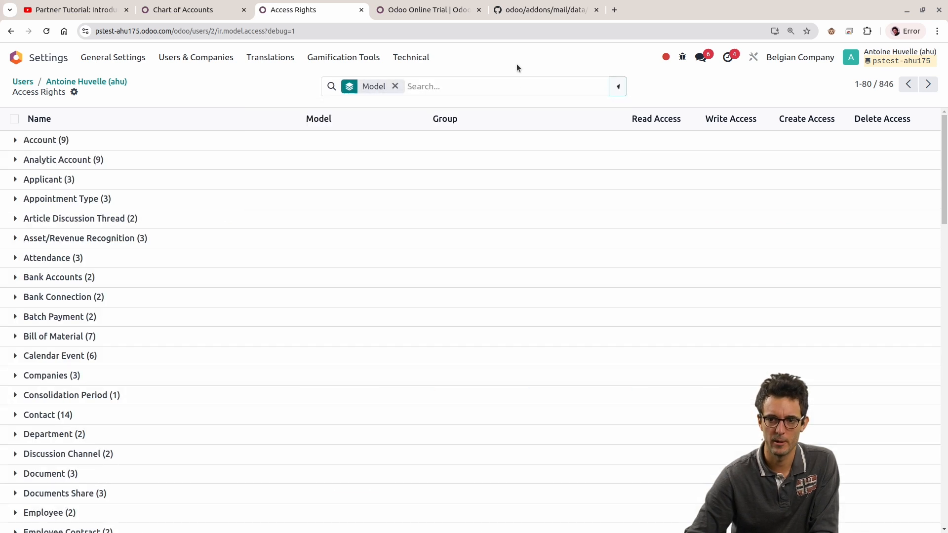
double_click(886, 84)
click(694, 81)
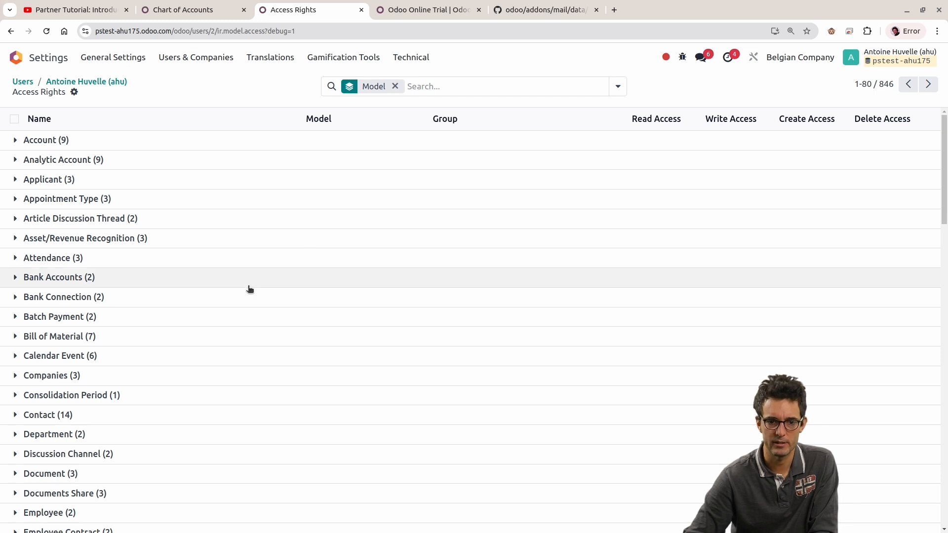
Step: Expand Bill of Material and temporarily select its Accounting / Billing, Accounting / Read-only, Manufacturing / User and Inventory / User lines
click(50, 337)
scroll(309, 332, down, 4)
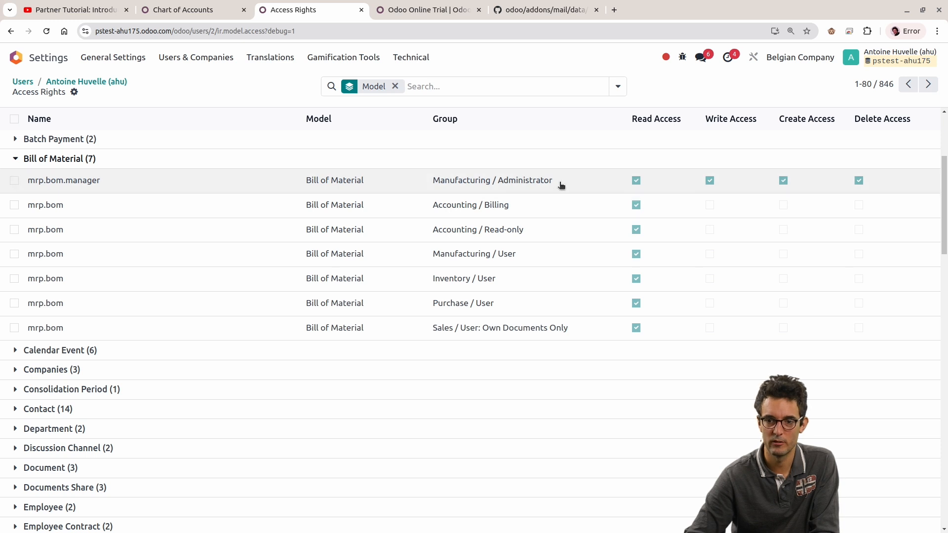
scroll(709, 187, up, 3)
click(14, 264)
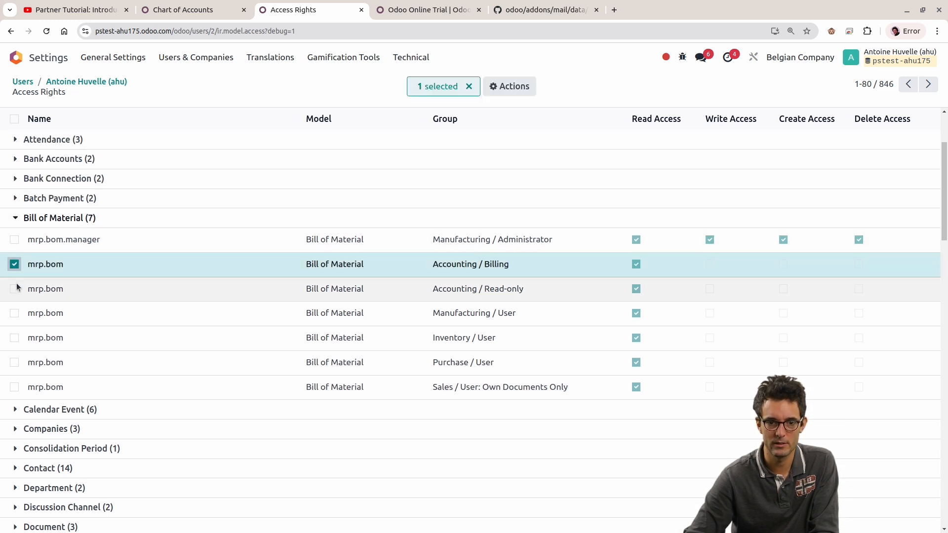
click(14, 289)
click(14, 313)
click(15, 338)
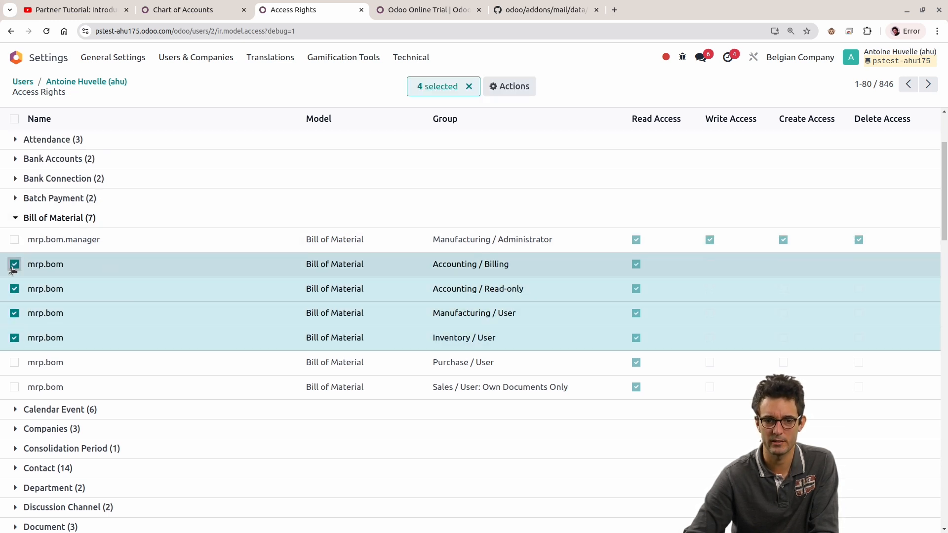
click(14, 264)
click(15, 289)
click(15, 313)
click(14, 337)
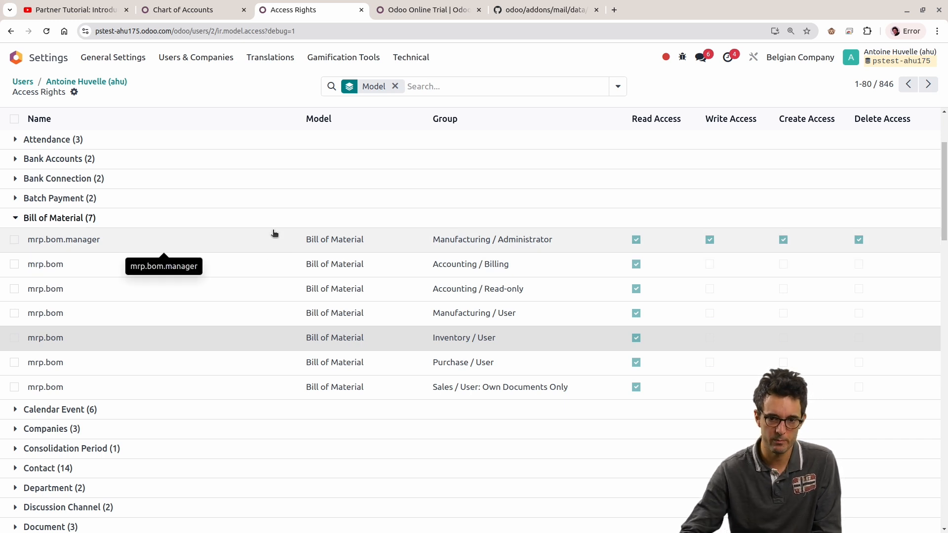
Step: Highlight the Accounting / Billing line for Bill of Material, leaving it unselected
click(15, 265)
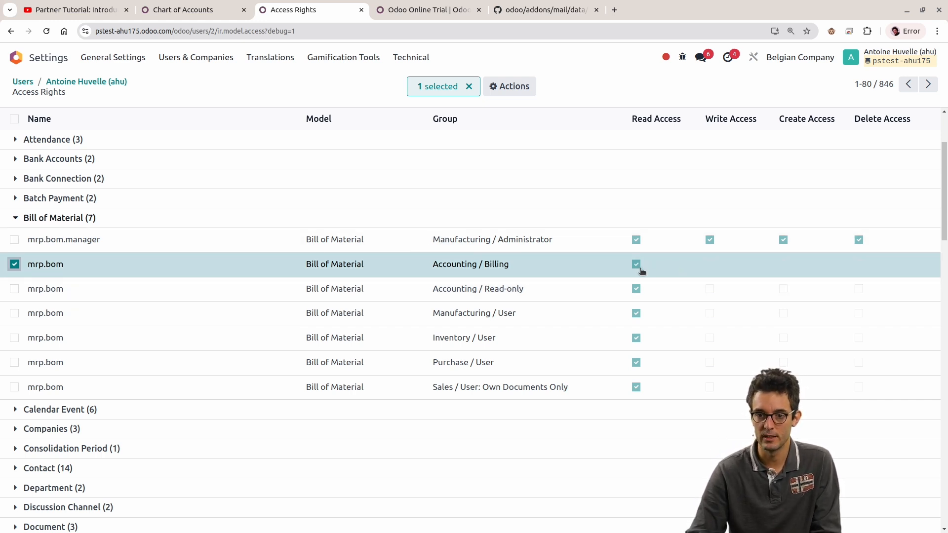
click(16, 265)
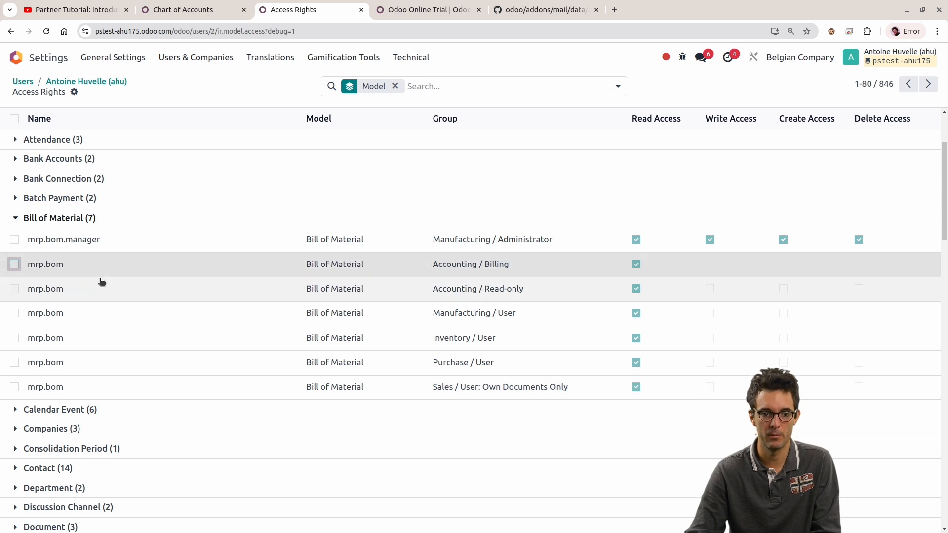
click(14, 264)
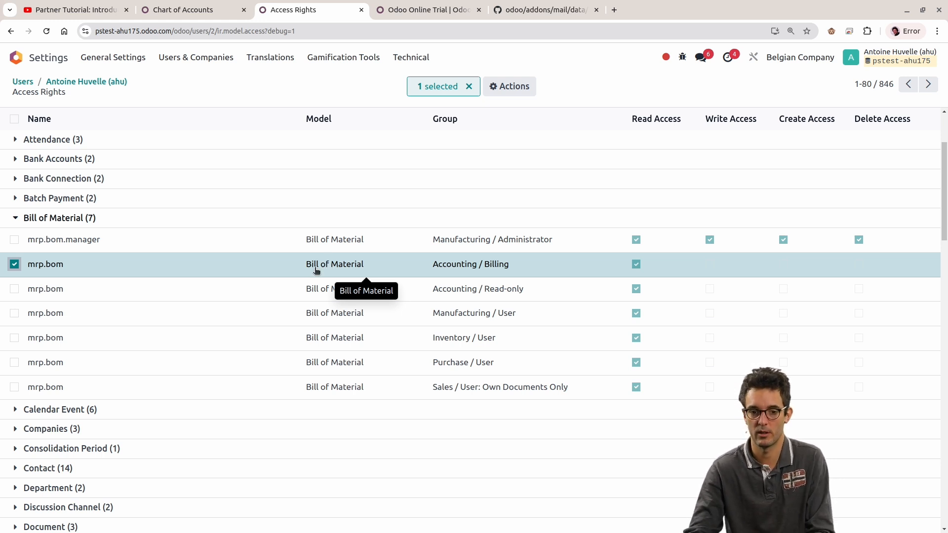
click(15, 264)
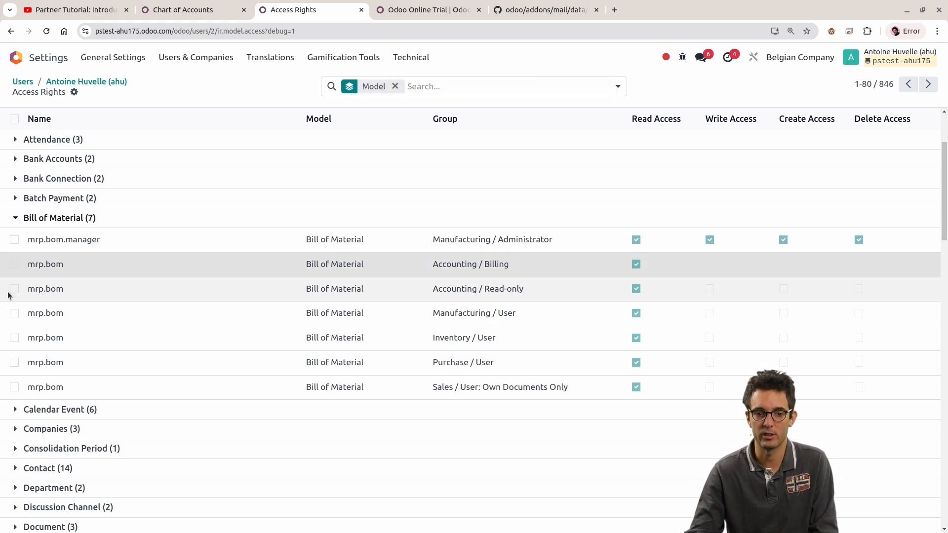
Step: Open the Accounting / Read-only access record for Bill of Material and return to the access rights list
click(14, 289)
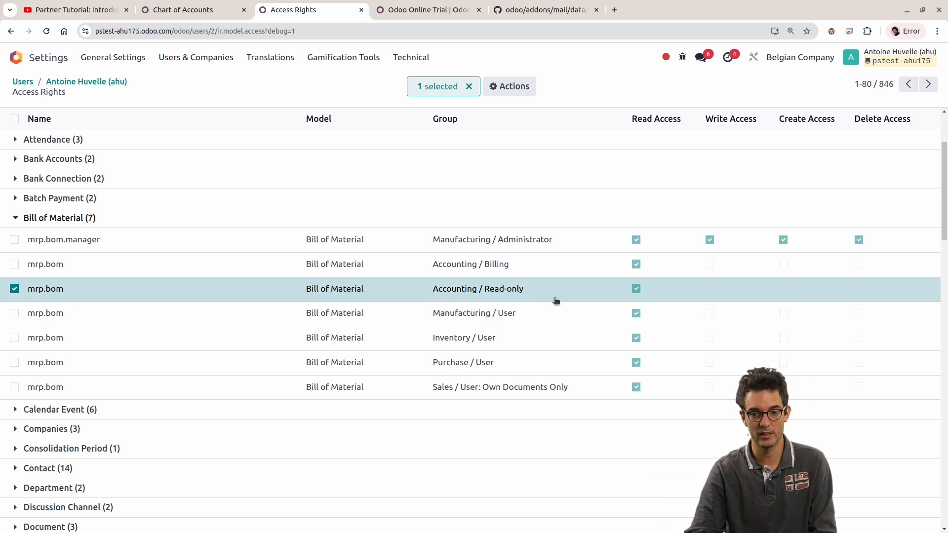
click(637, 294)
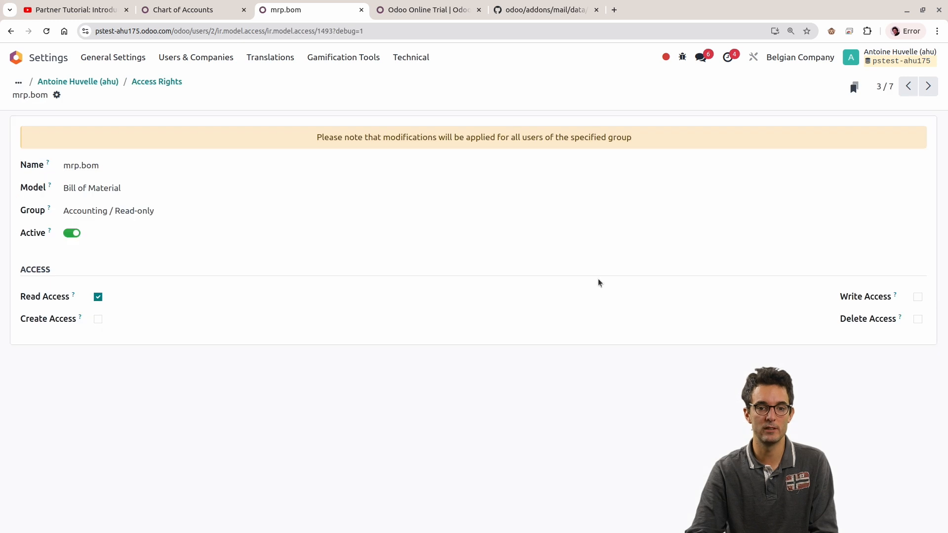
click(172, 83)
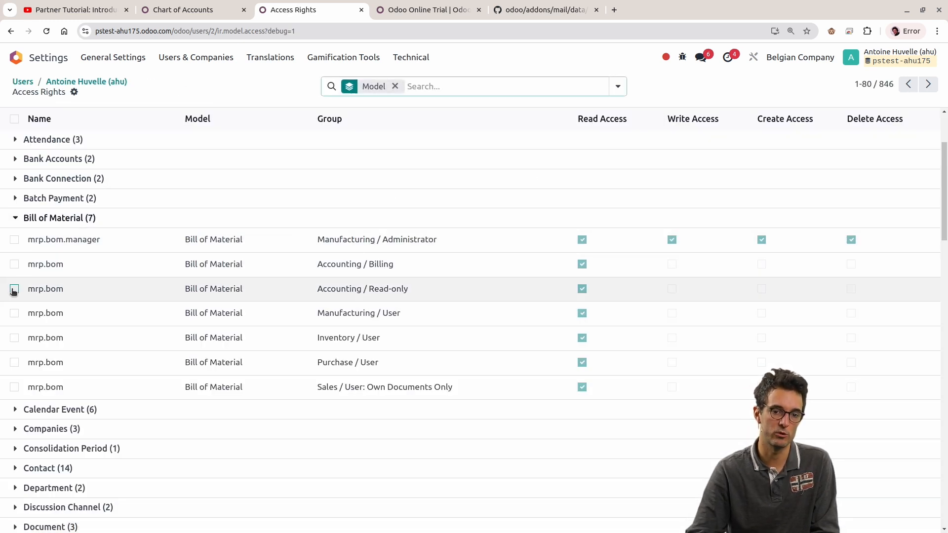
Step: Collapse Bill of Material, expand Analytic Account and temporarily select its Project / Administrator and Time Off / Administrator lines
click(74, 218)
scroll(161, 305, up, 3)
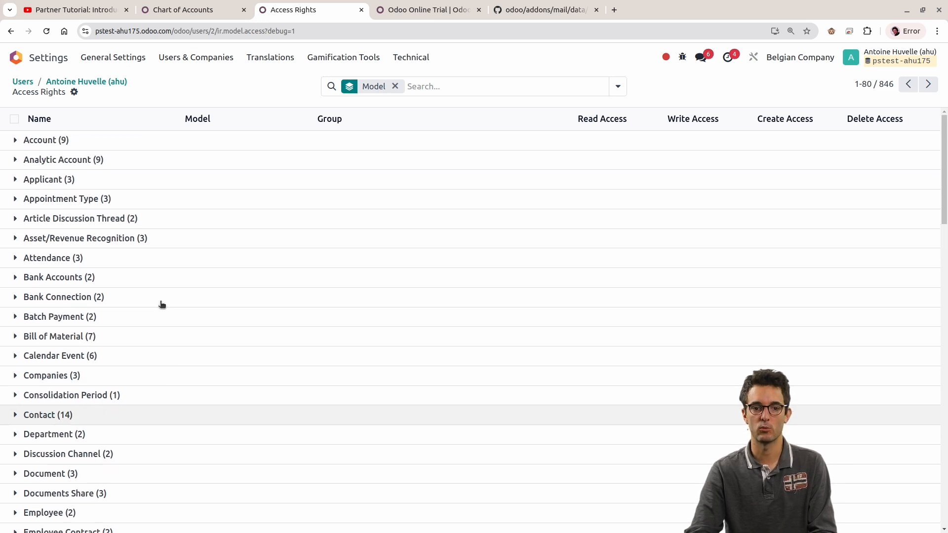
click(99, 161)
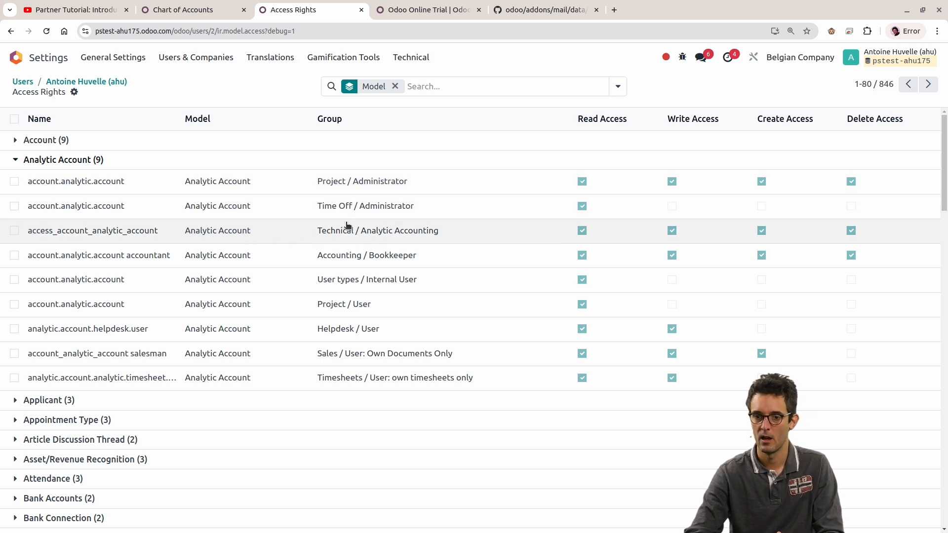
click(15, 205)
click(14, 182)
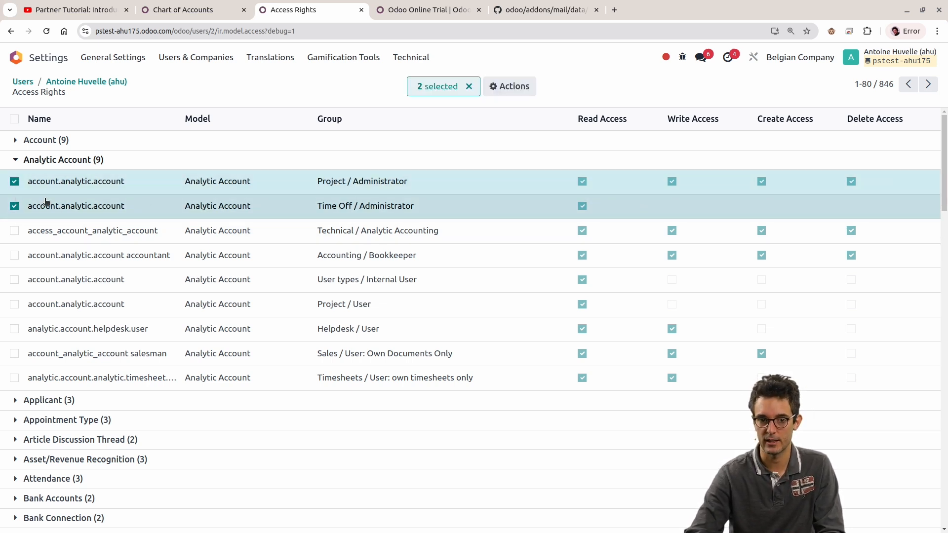
click(14, 206)
click(14, 182)
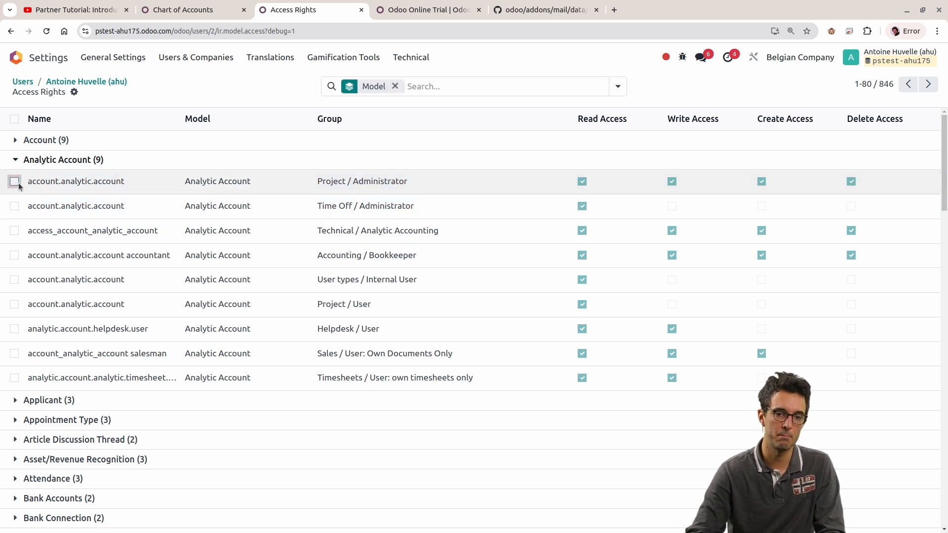
Step: Select the first five Analytic Account lines one by one, from Project / Administrator to User types / Internal User
click(15, 182)
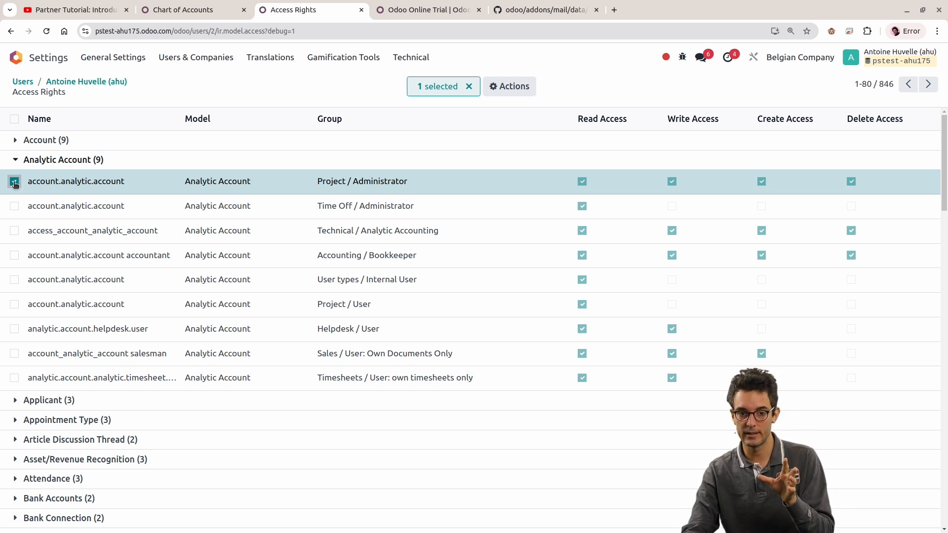
click(14, 182)
click(14, 182)
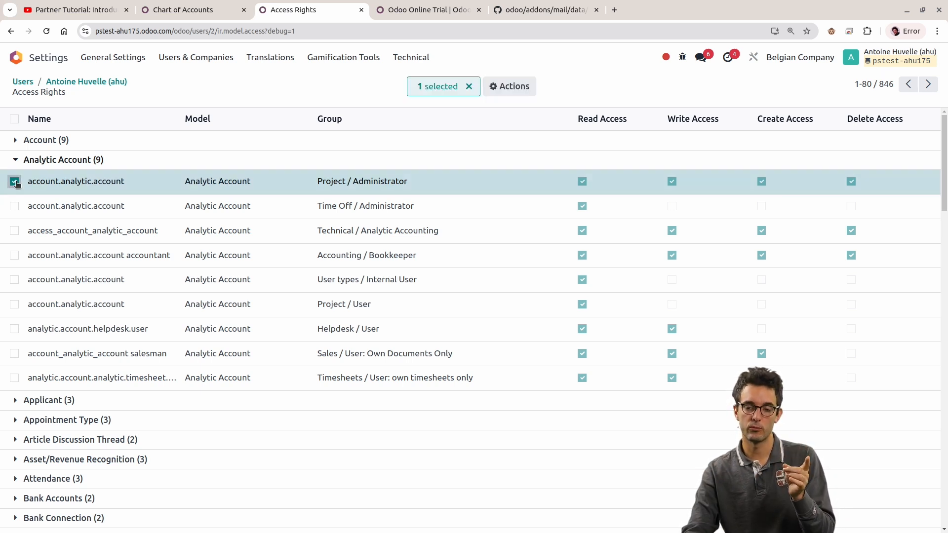
click(14, 182)
click(14, 181)
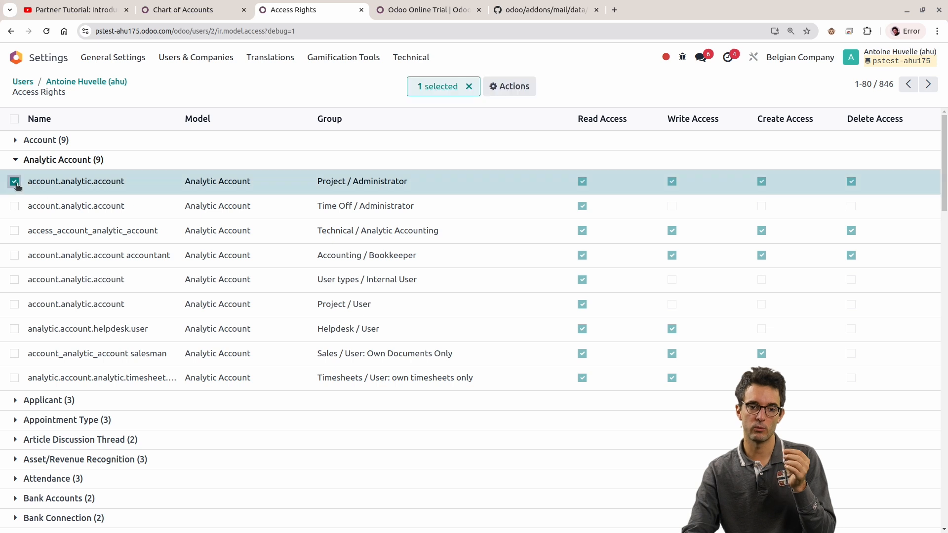
click(14, 206)
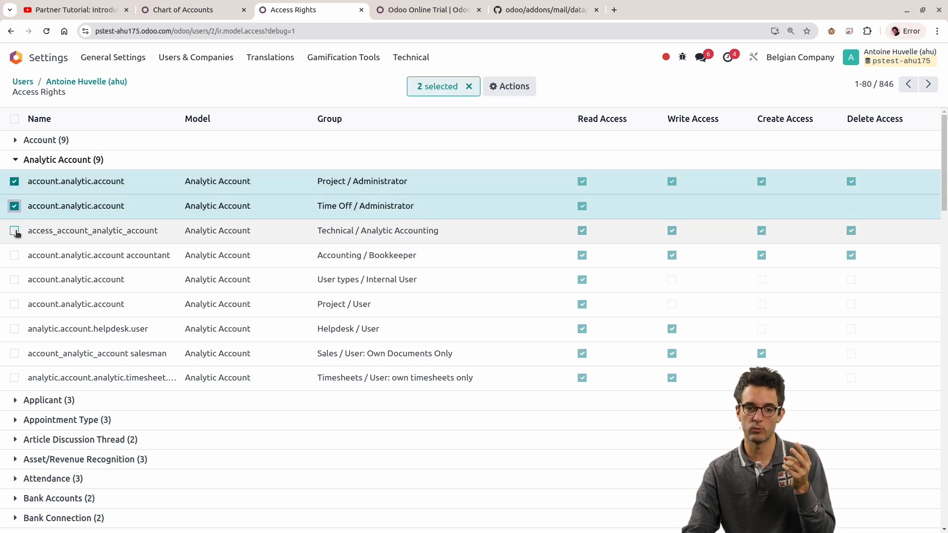
click(15, 231)
click(15, 255)
click(14, 280)
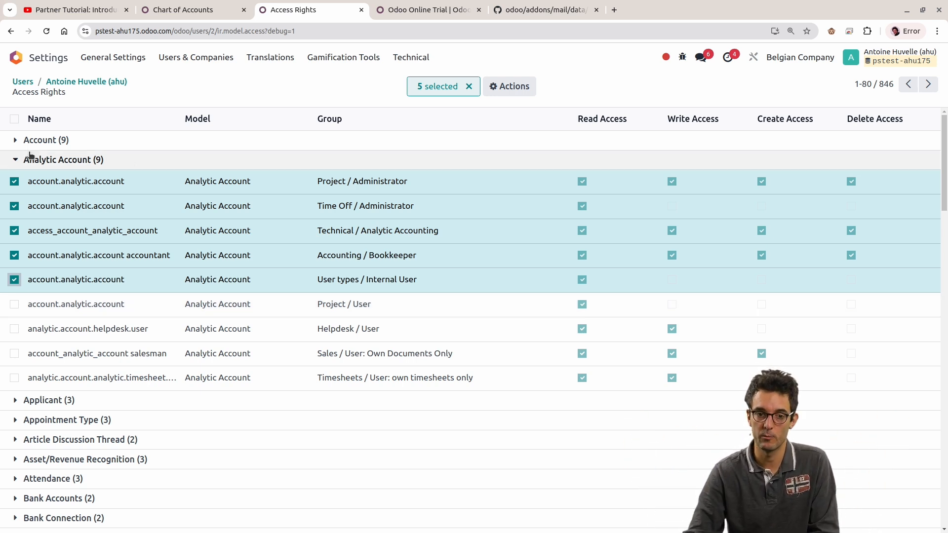
Step: Collapse Analytic Account, expand it again to review its lines, and collapse it
click(85, 162)
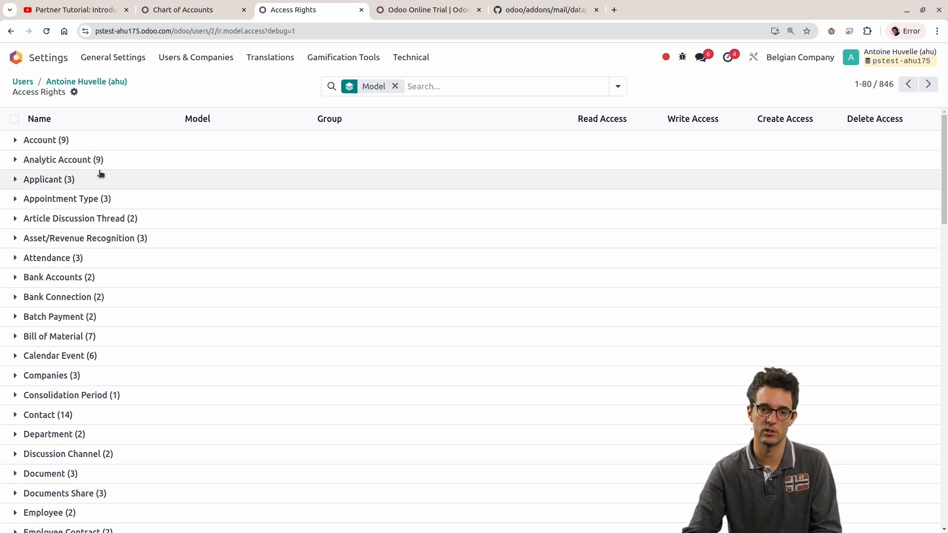
click(93, 160)
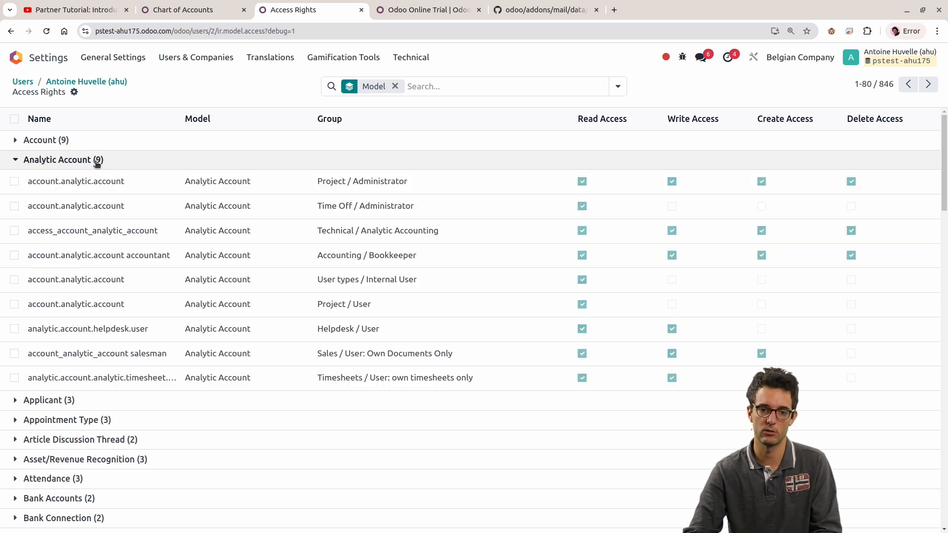
click(148, 162)
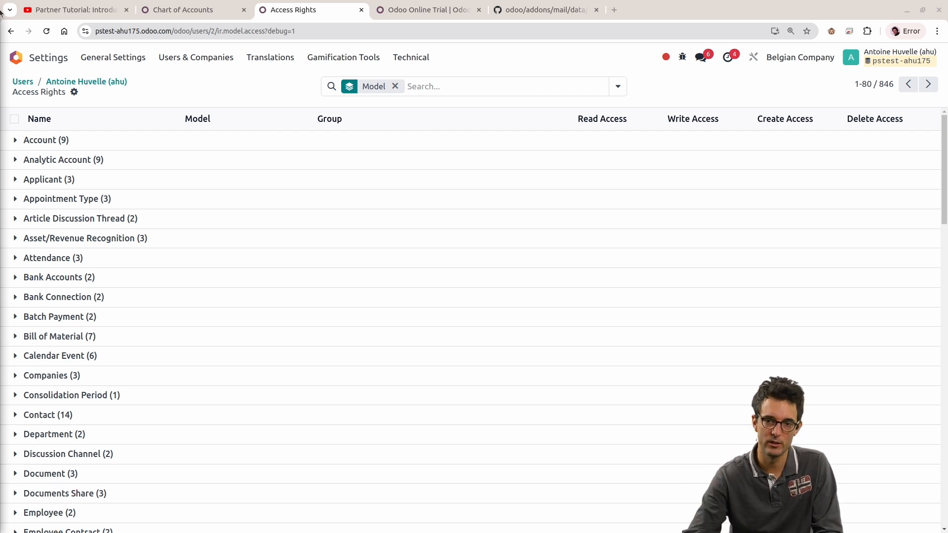
Step: Switch to the Odoo repository on GitHub and open the security folder of the hr_timesheet addon
click(545, 9)
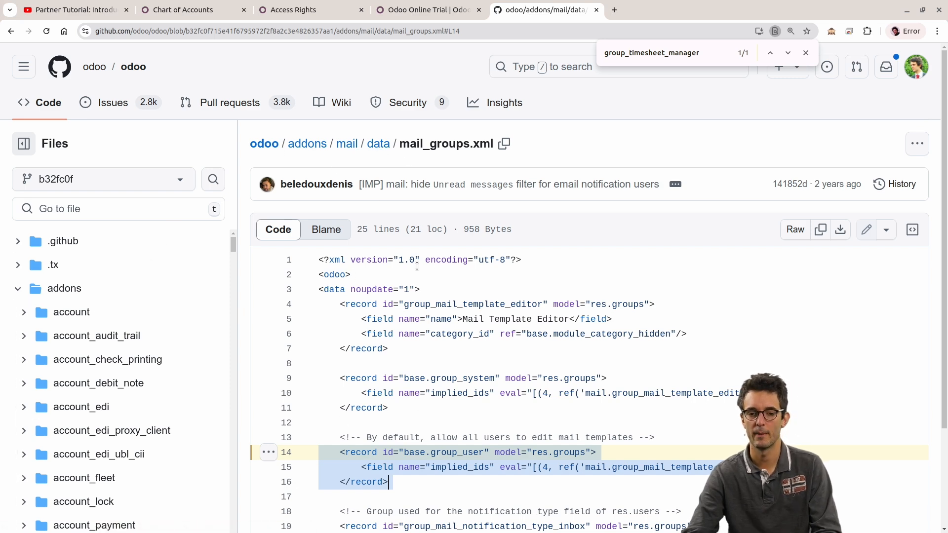
click(626, 52)
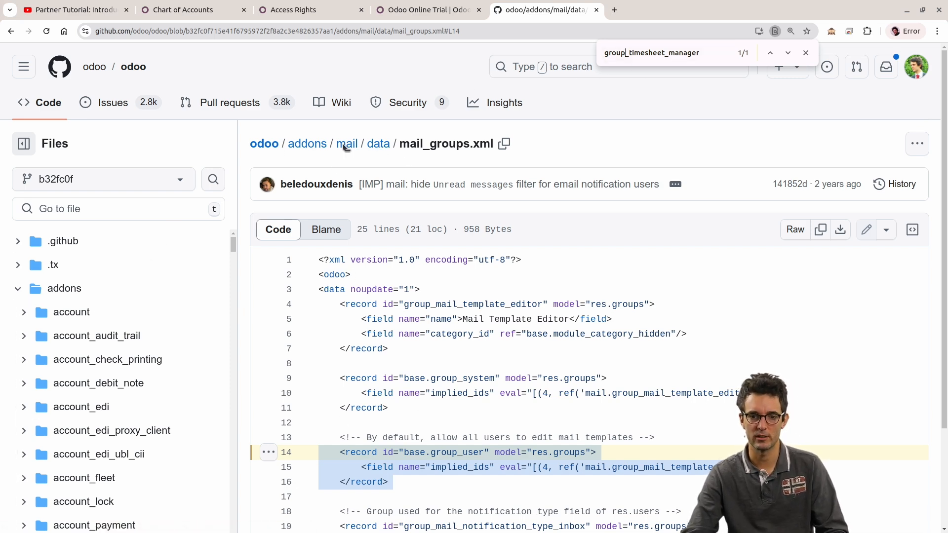
scroll(111, 296, down, 20)
scroll(112, 296, up, 7)
click(99, 395)
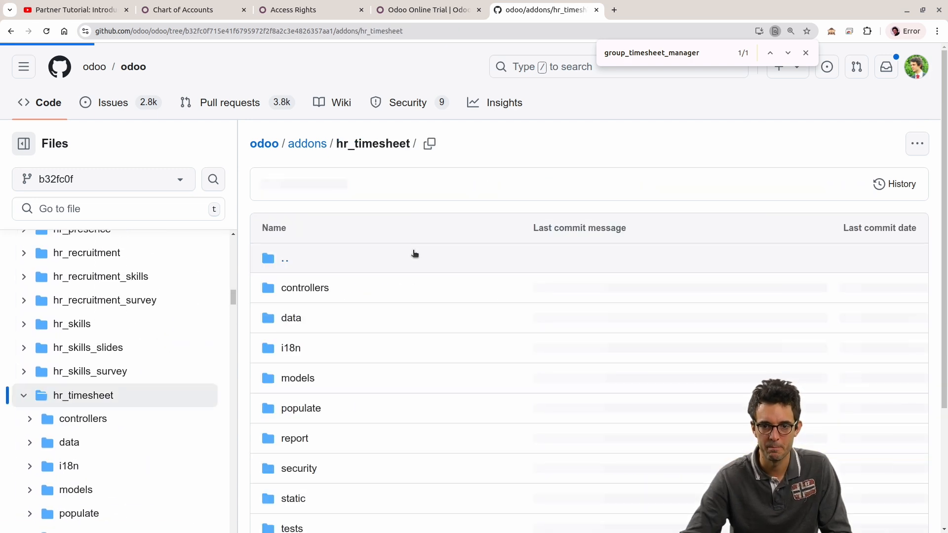
scroll(335, 332, down, 1)
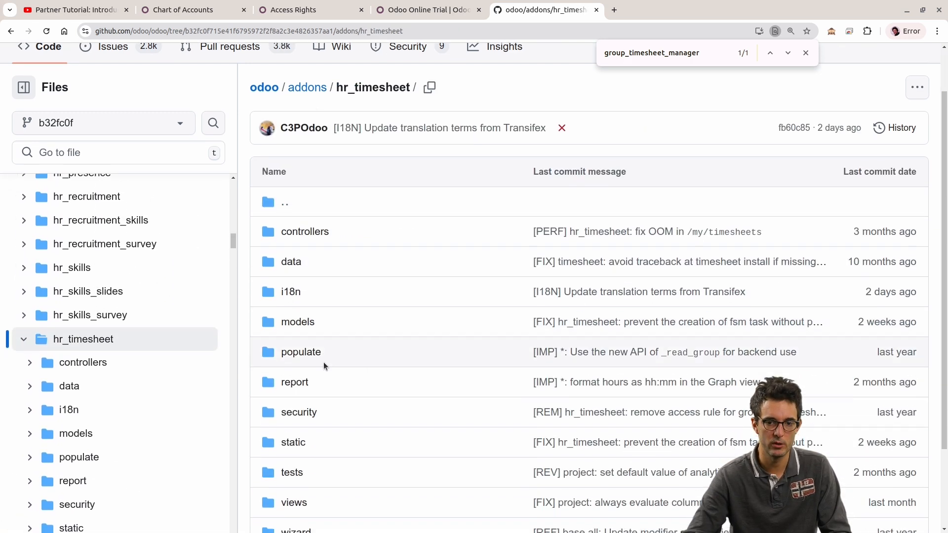
click(307, 414)
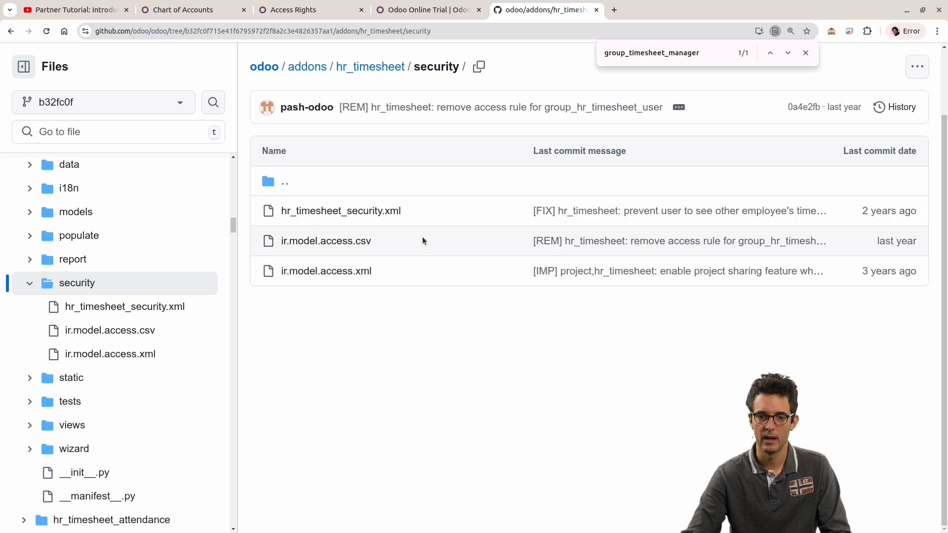
Step: Open ir.model.access.csv from the security folder and narrow the file tree to give its table more width
drag(423, 241, 266, 241)
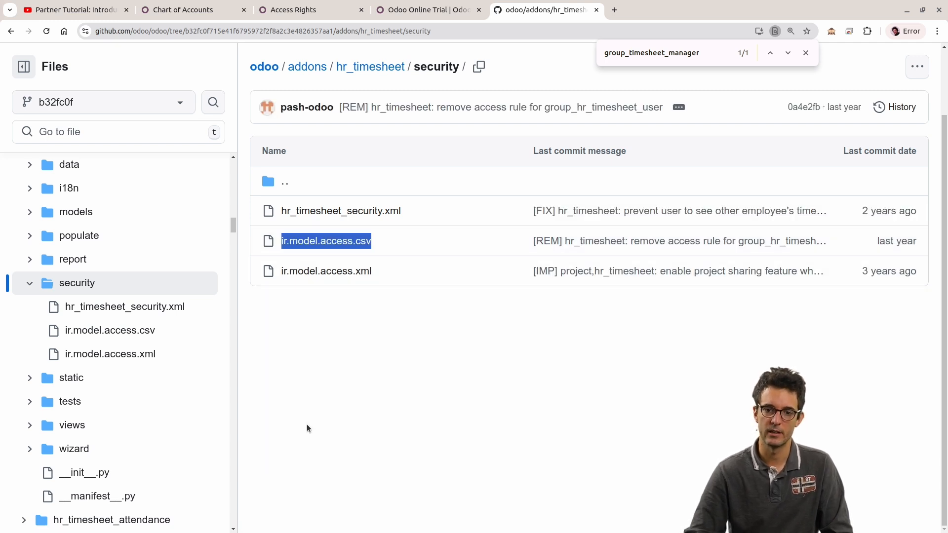
click(360, 354)
click(314, 242)
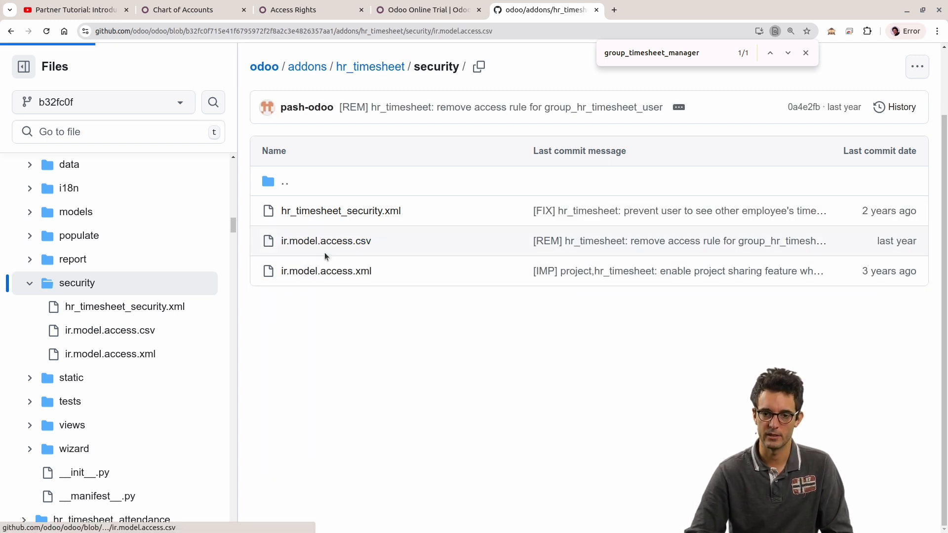
mouse_move(401, 417)
mouse_down()
mouse_move(559, 416)
mouse_move(385, 417)
mouse_up()
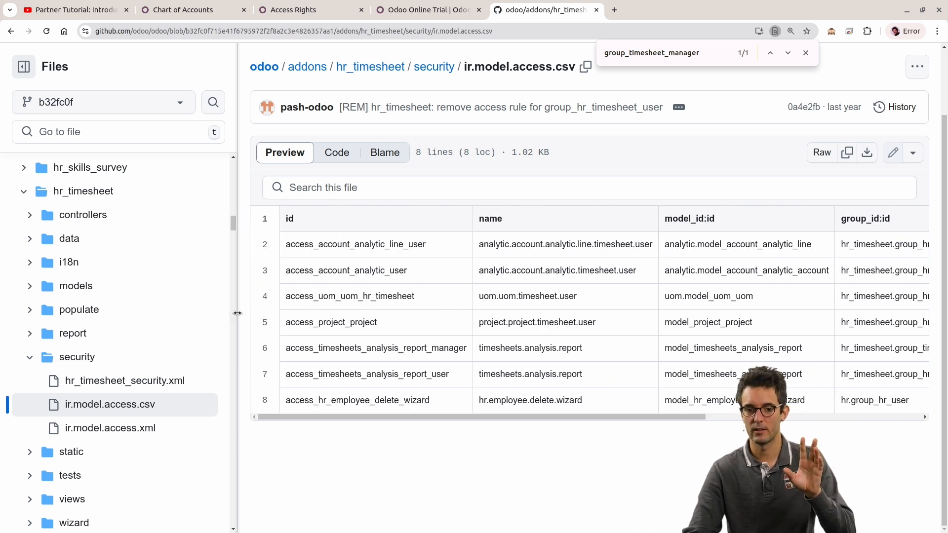
drag(238, 316, 190, 296)
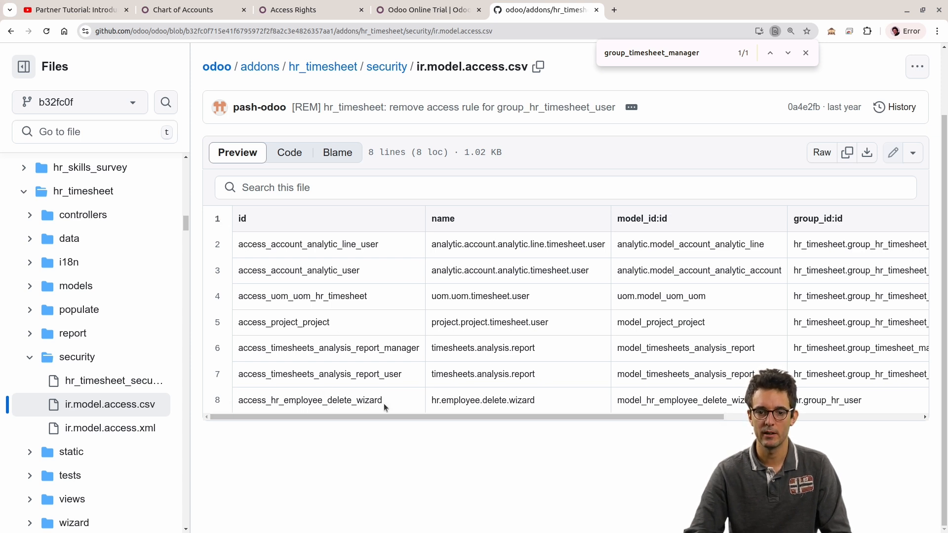
Step: Compare the Applicant access rights in Odoo with the perm_write, perm_create and perm_unlink columns of the CSV on GitHub
click(333, 7)
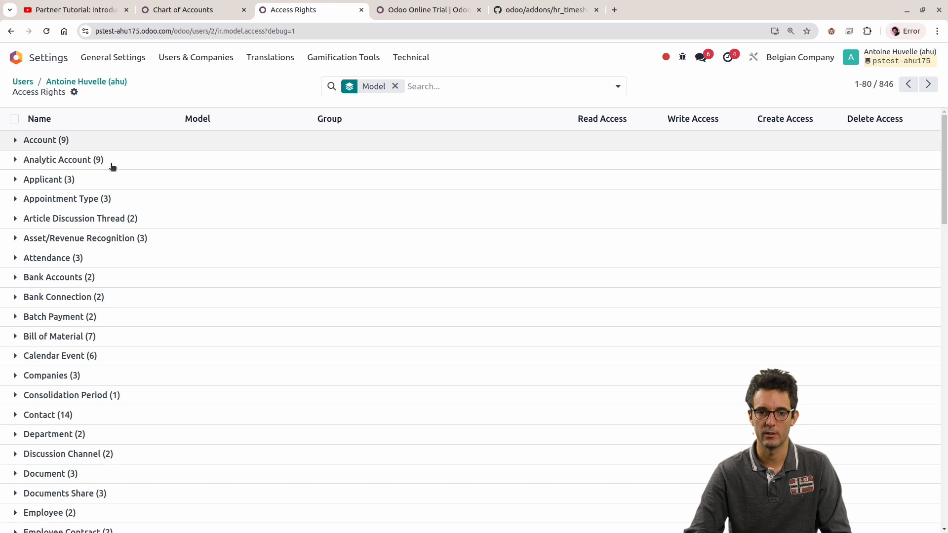
click(94, 182)
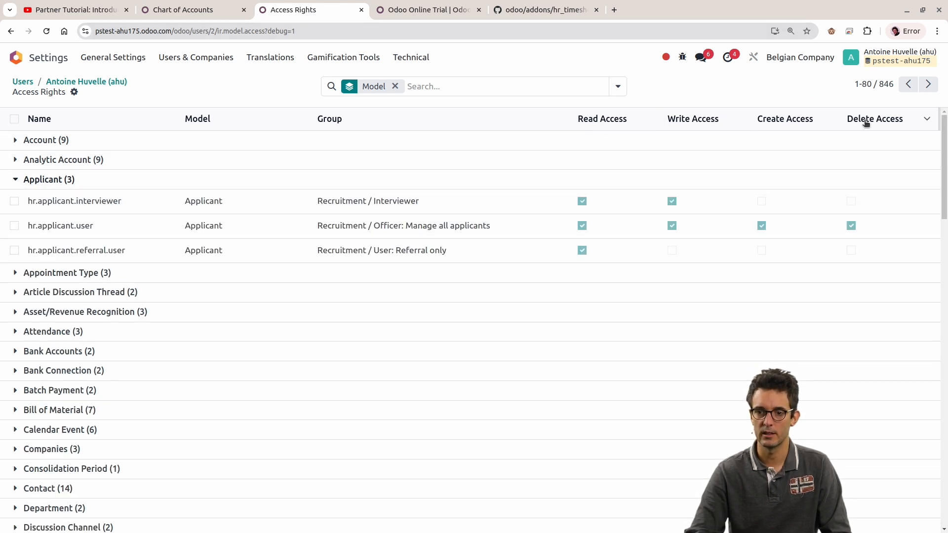
click(541, 10)
drag(548, 416, 768, 312)
double_click(770, 219)
double_click(831, 219)
double_click(896, 219)
click(701, 403)
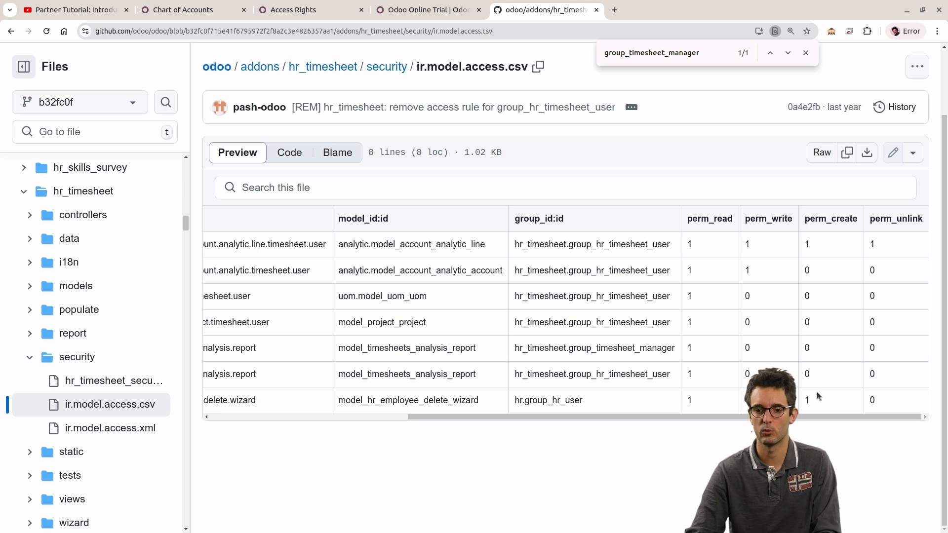
Step: Search Odoo's access rights for analytic.account.analytic.timesheet.user, copied from the CSV's name column, and remove the Model grouping
drag(661, 417, 459, 418)
double_click(596, 275)
key(ctrl+c)
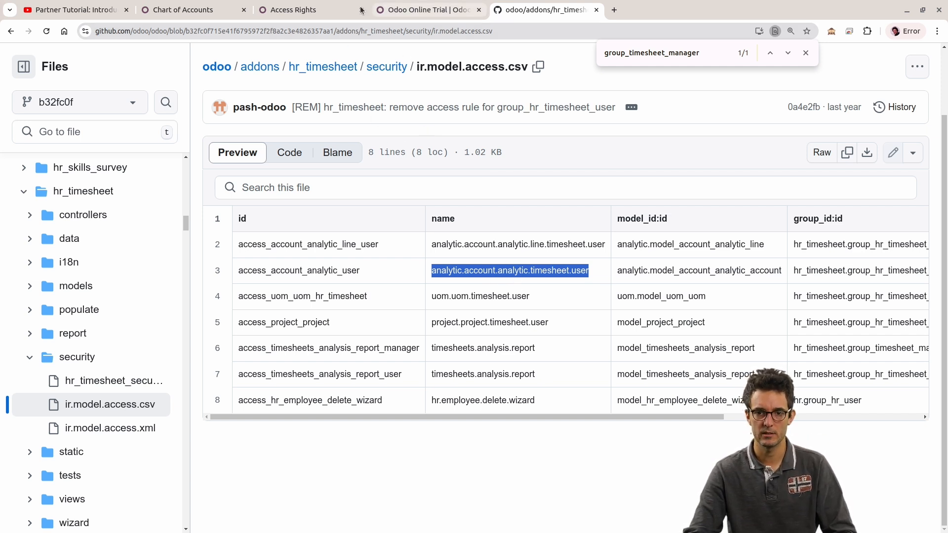
click(296, 9)
click(430, 87)
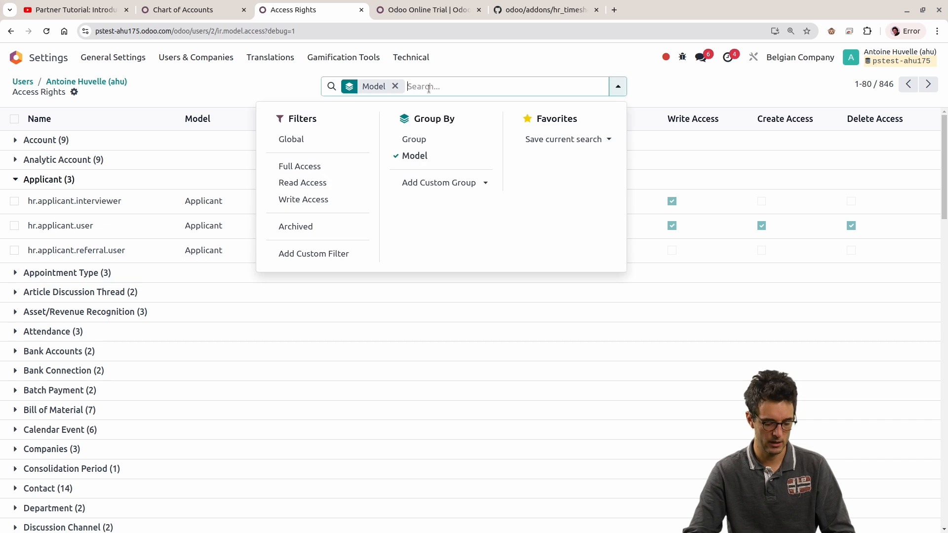
key(ctrl+v)
click(439, 113)
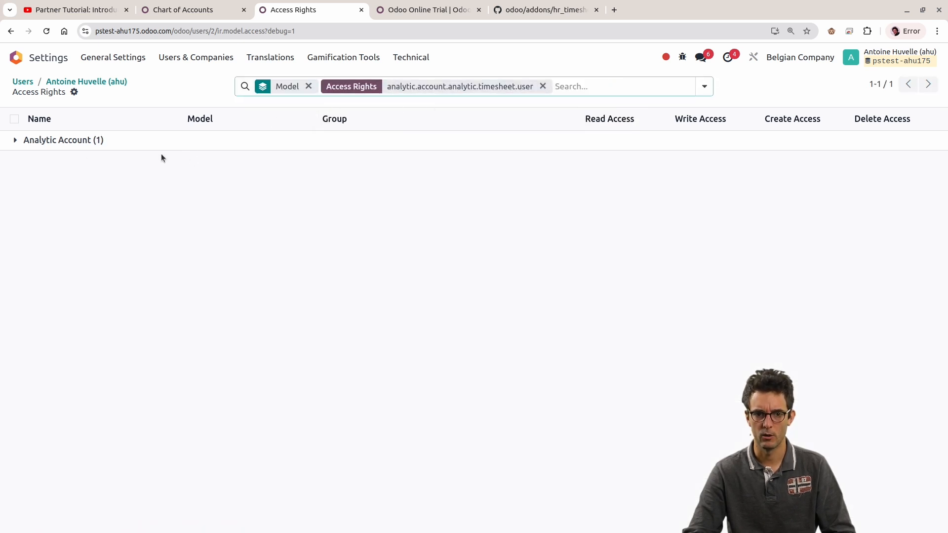
click(89, 141)
click(308, 86)
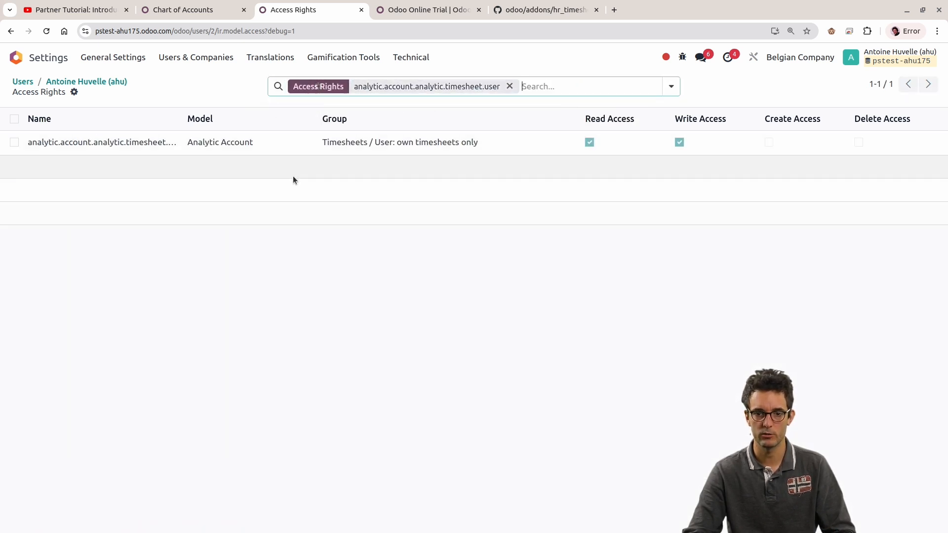
Step: Place the GitHub page directly after Access Rights and highlight the group_id value in the analytic.account.analytic.timesheet.user row
click(461, 6)
drag(501, 6, 400, 7)
drag(689, 422, 914, 423)
drag(687, 271, 758, 275)
click(634, 267)
triple_click(666, 269)
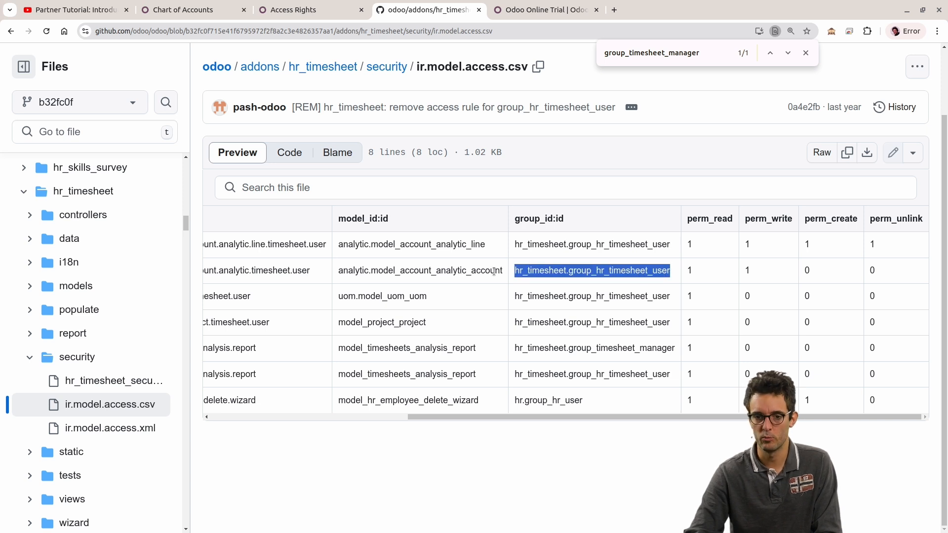
Step: Highlight model_account_analytic_account in the model_id value of the analytic.account.analytic.timesheet.user row
drag(500, 271, 338, 271)
drag(573, 417, 531, 407)
double_click(697, 271)
click(519, 270)
double_click(519, 271)
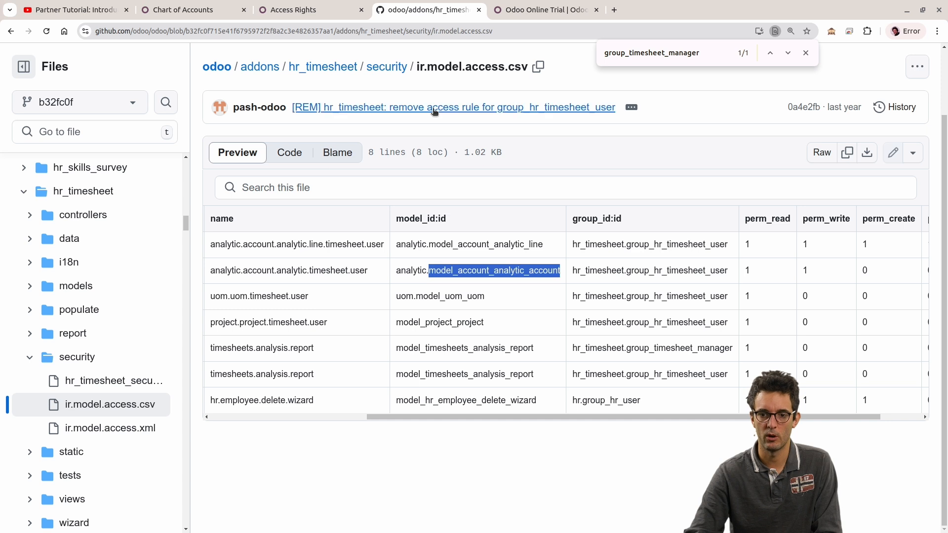
Step: Check the filtered Odoo access right again, close the Odoo Online Trial page and return to the CSV's first columns
click(295, 11)
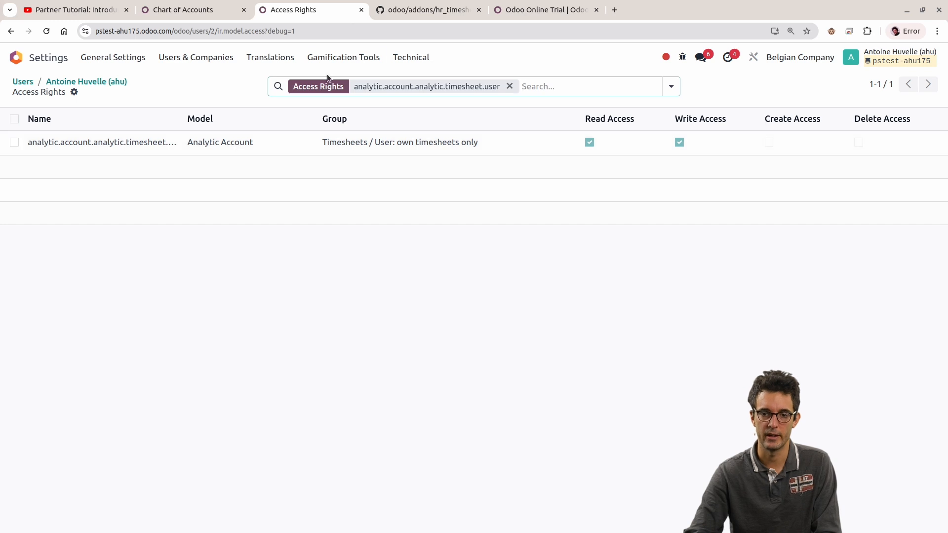
click(533, 5)
click(427, 2)
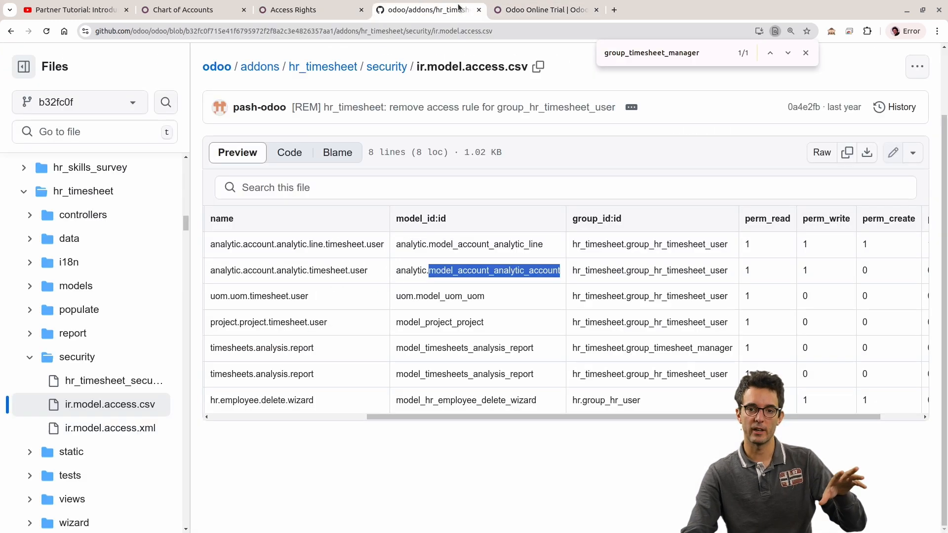
click(597, 10)
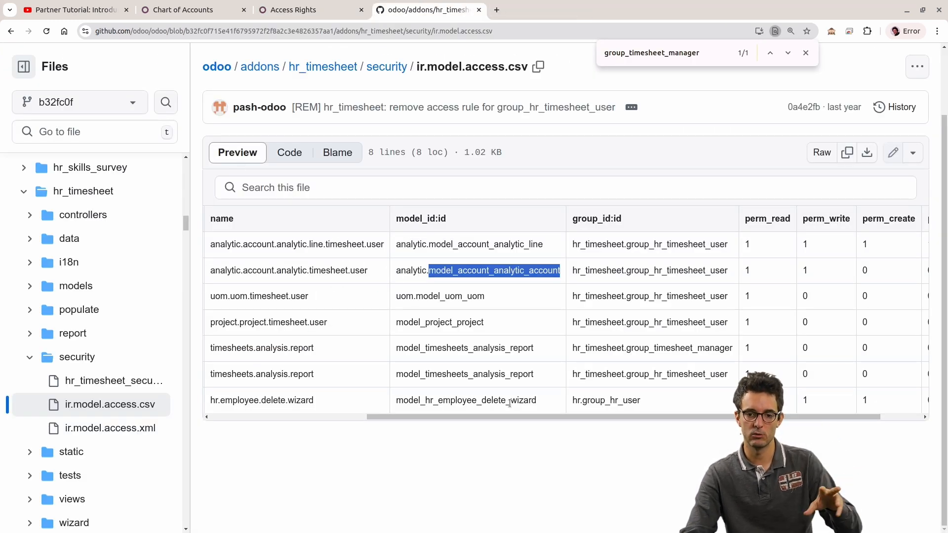
drag(514, 417, 152, 398)
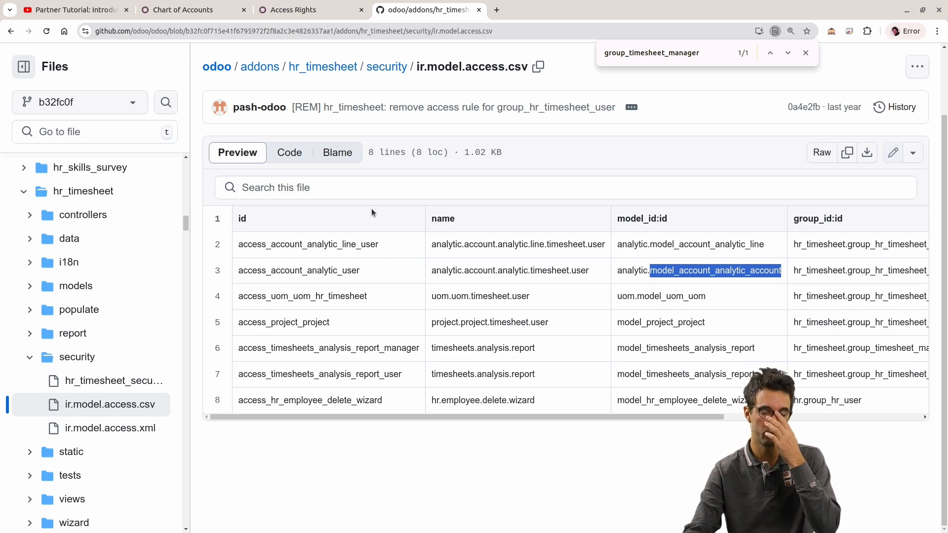
Step: Switch to Odoo's Chart of Accounts page and start a new Odoo Studio app named Animal shelter
click(222, 10)
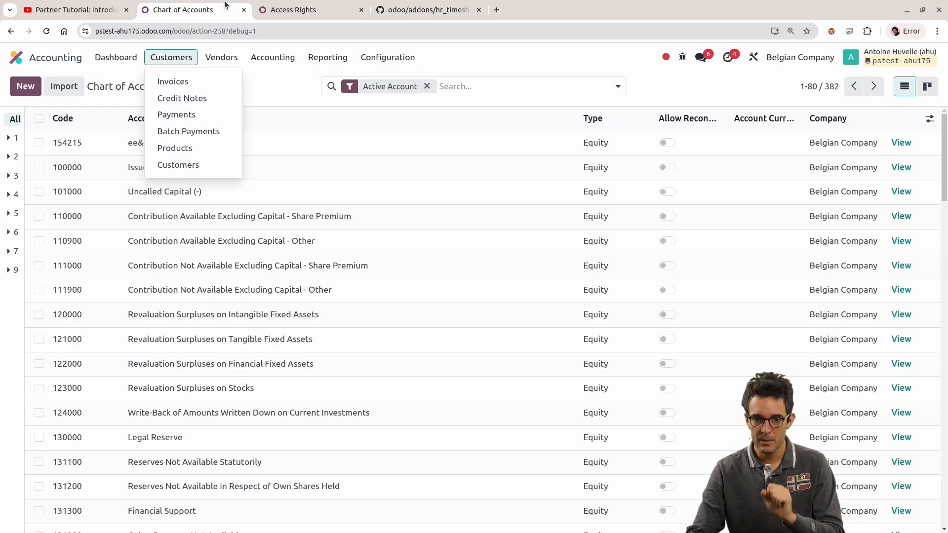
click(11, 57)
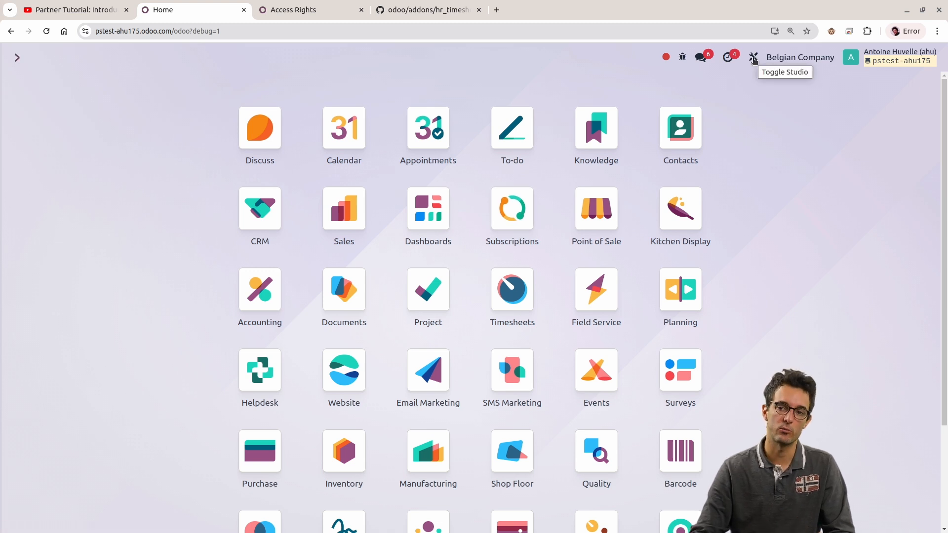
click(753, 58)
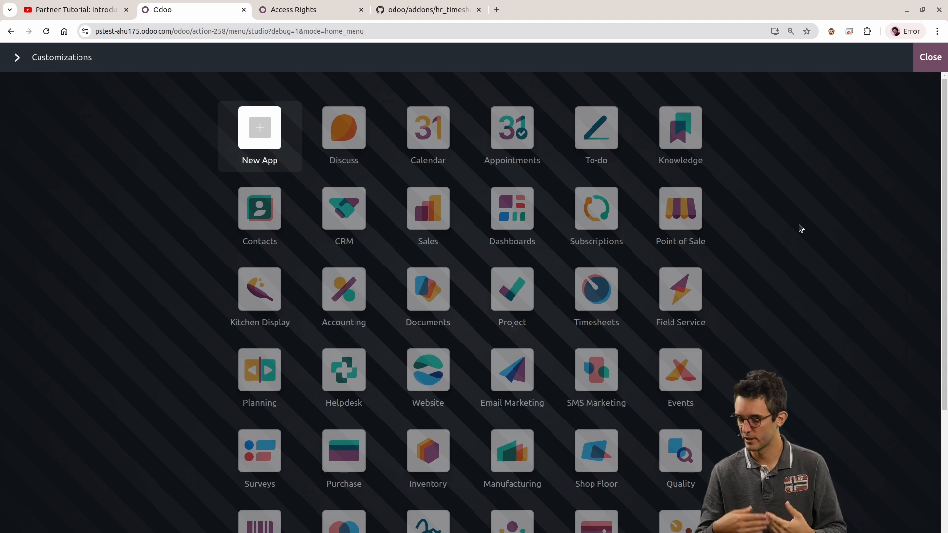
click(258, 130)
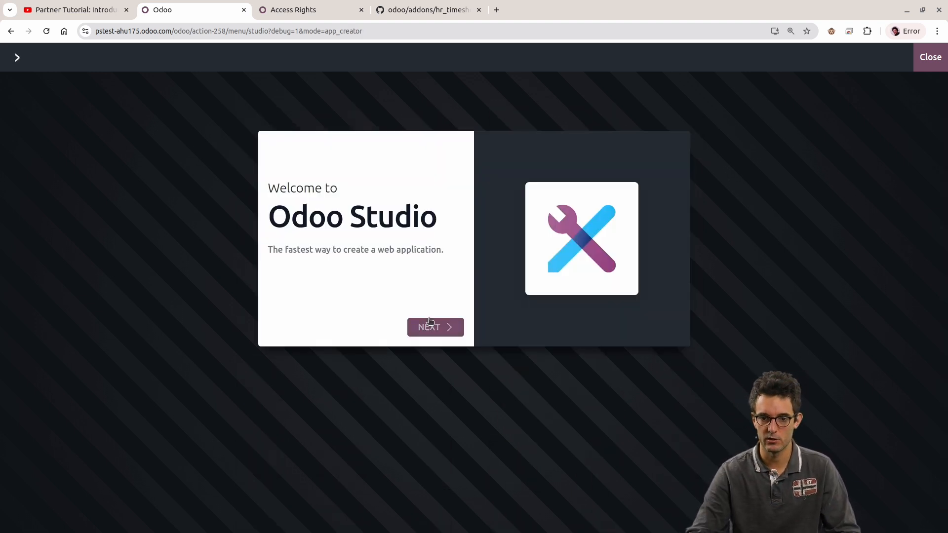
click(429, 322)
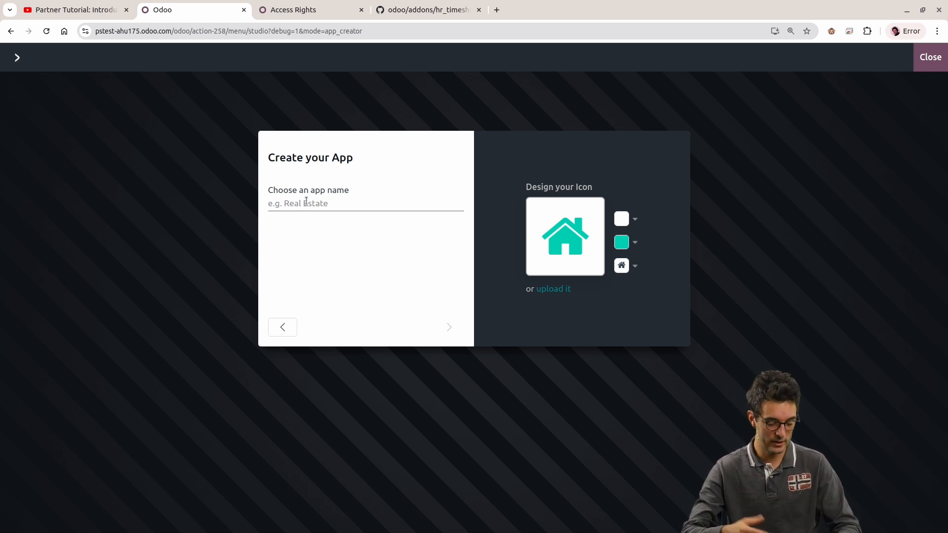
text(Animal shelter)
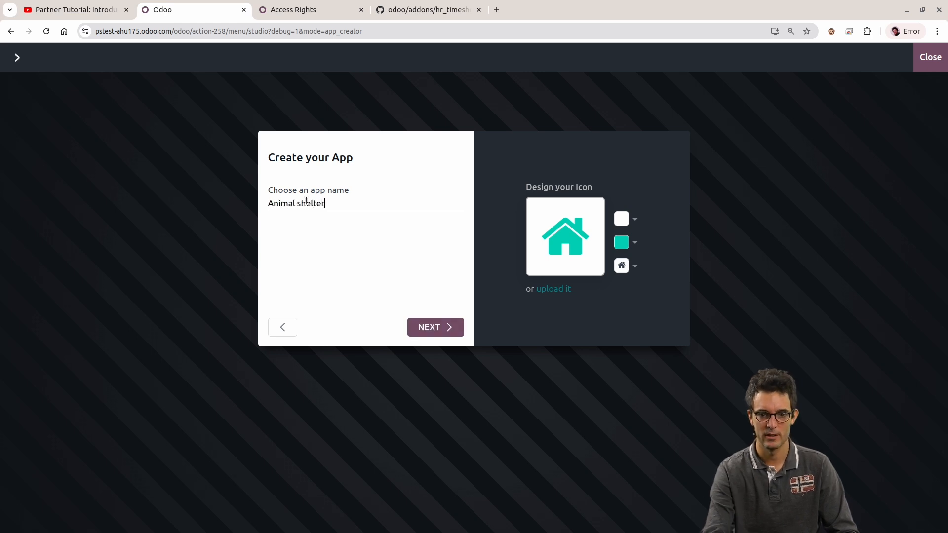
click(432, 328)
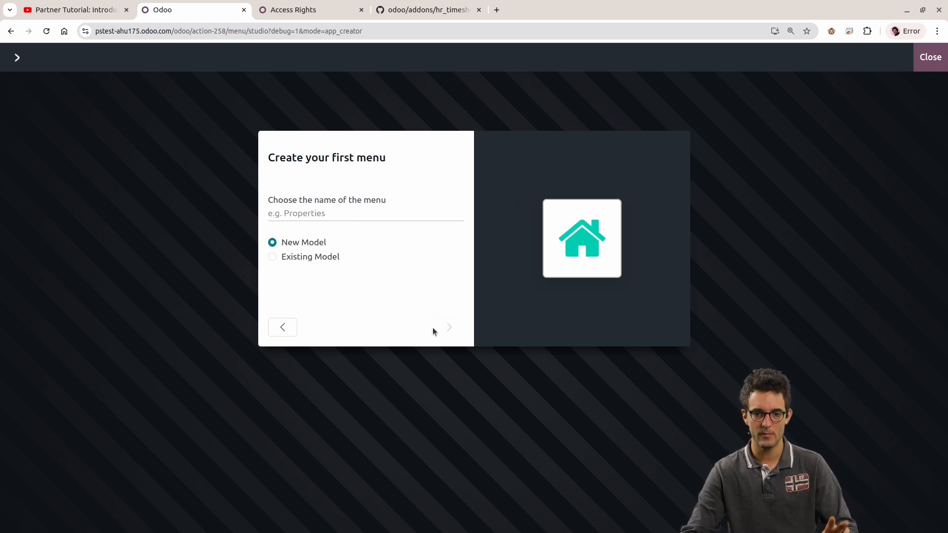
Step: Create the app's first menu Animal on a new model with the preselected features, and leave Studio
click(307, 217)
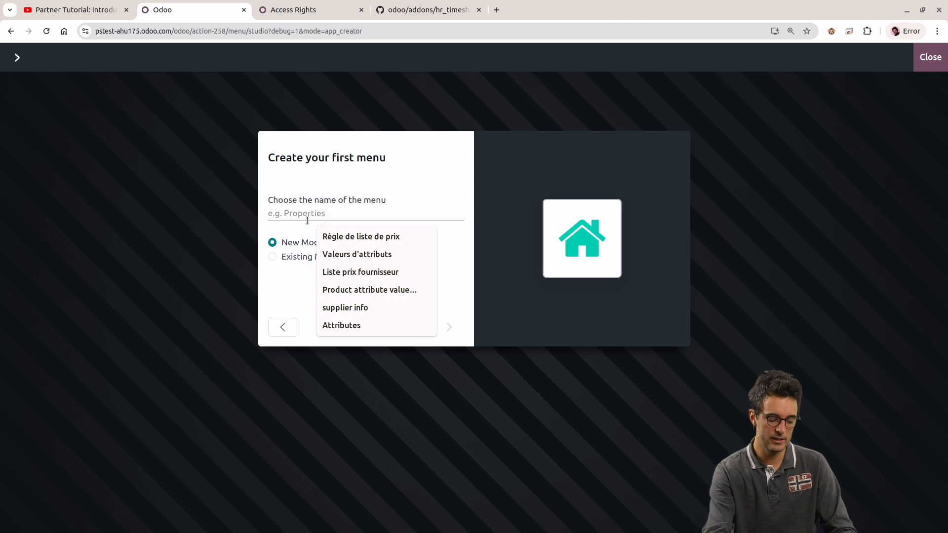
text(animal)
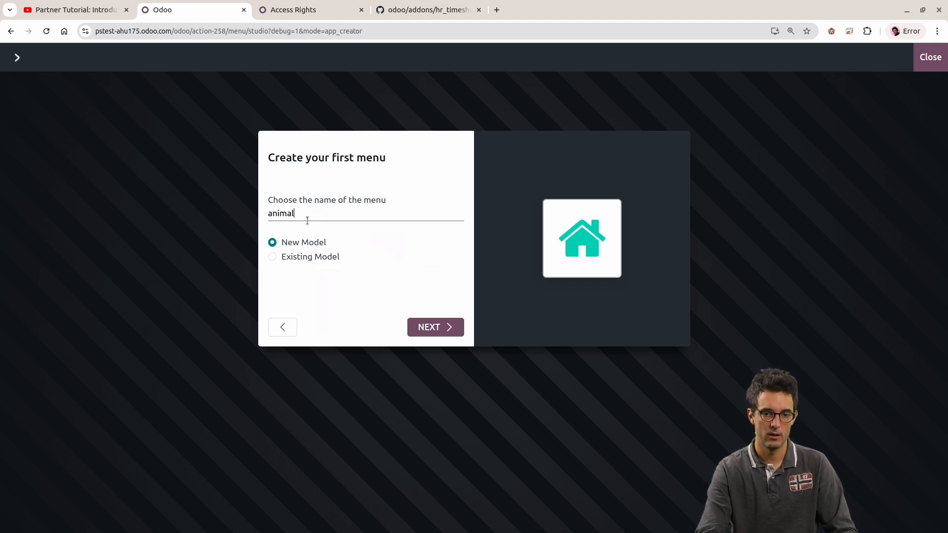
text(A)
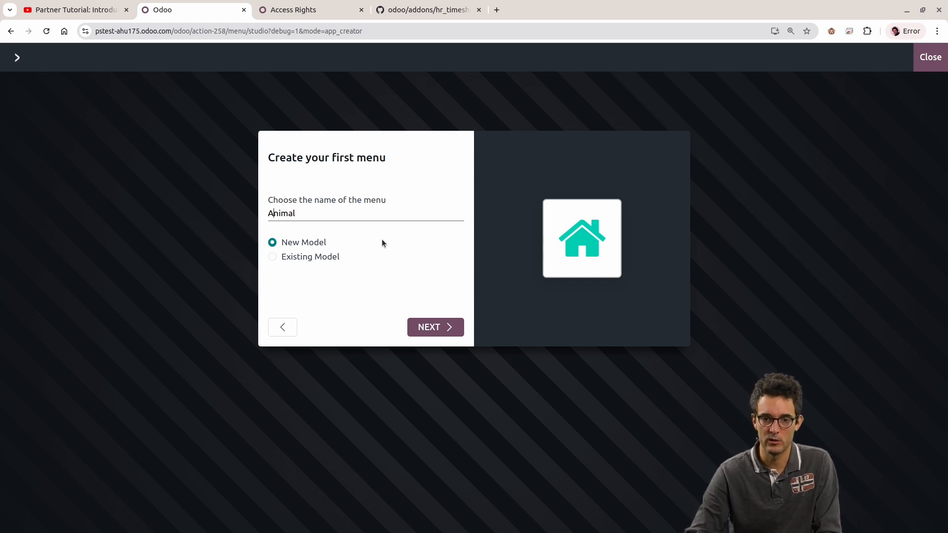
click(449, 331)
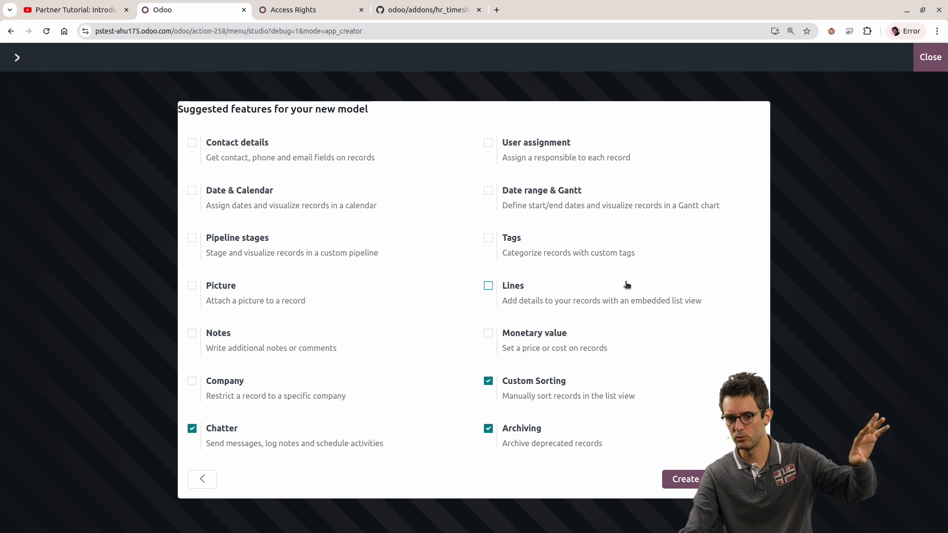
click(701, 476)
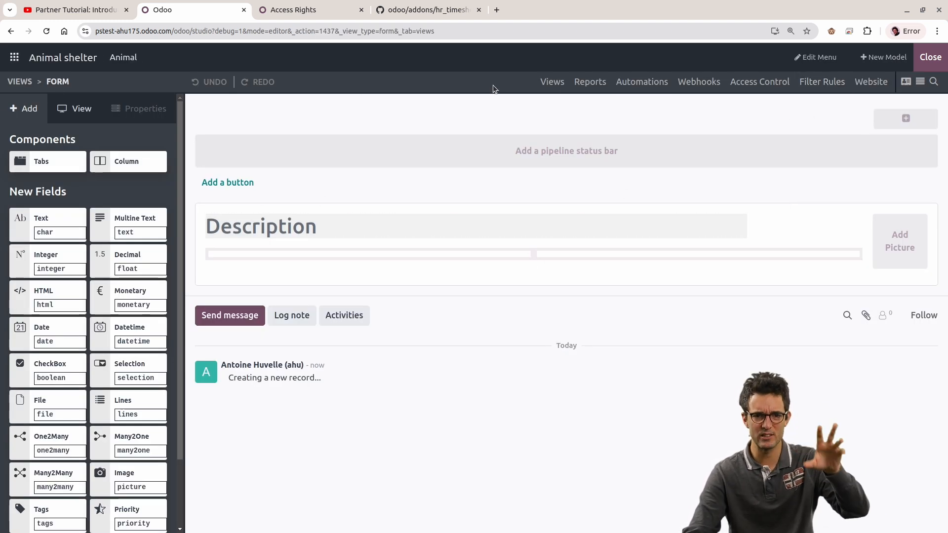
click(929, 57)
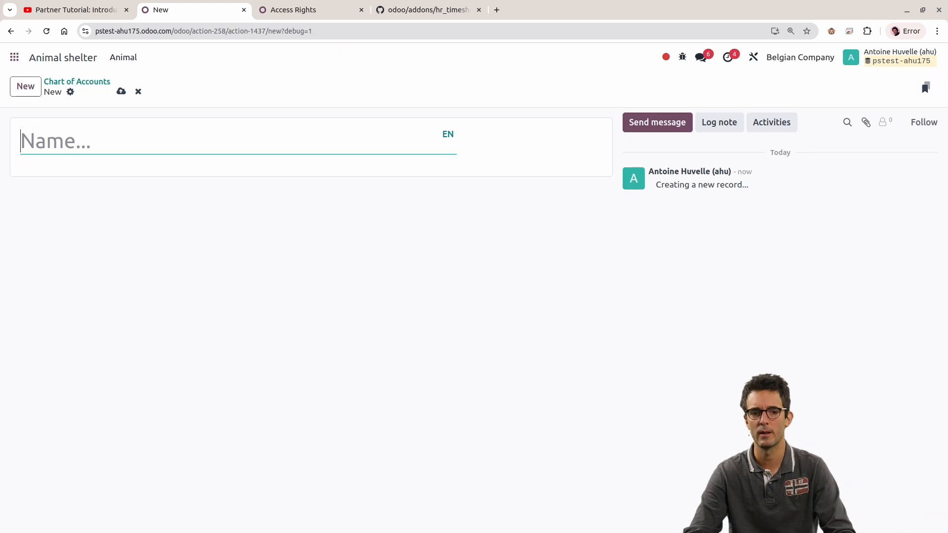
Step: Name the new animal record good dog and save it
text(addazdaz)
click(146, 219)
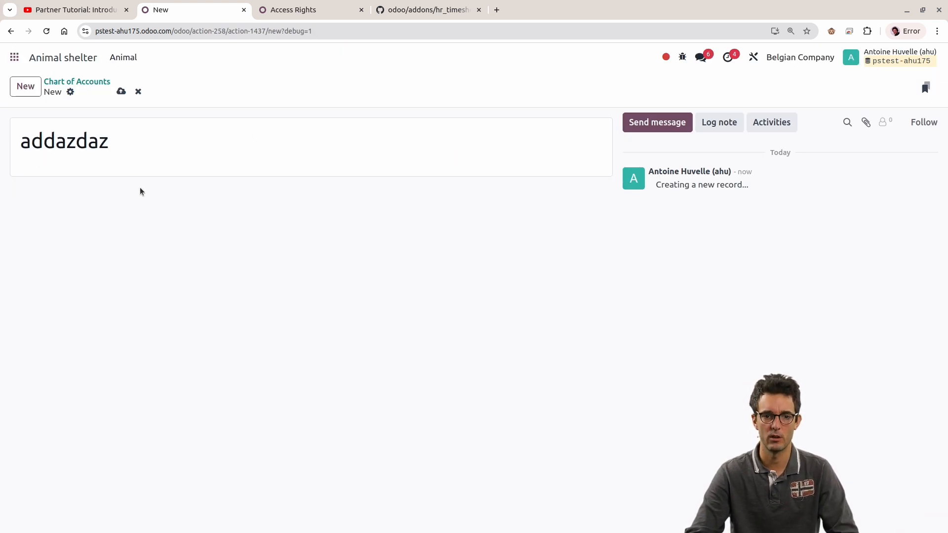
drag(148, 141, 21, 141)
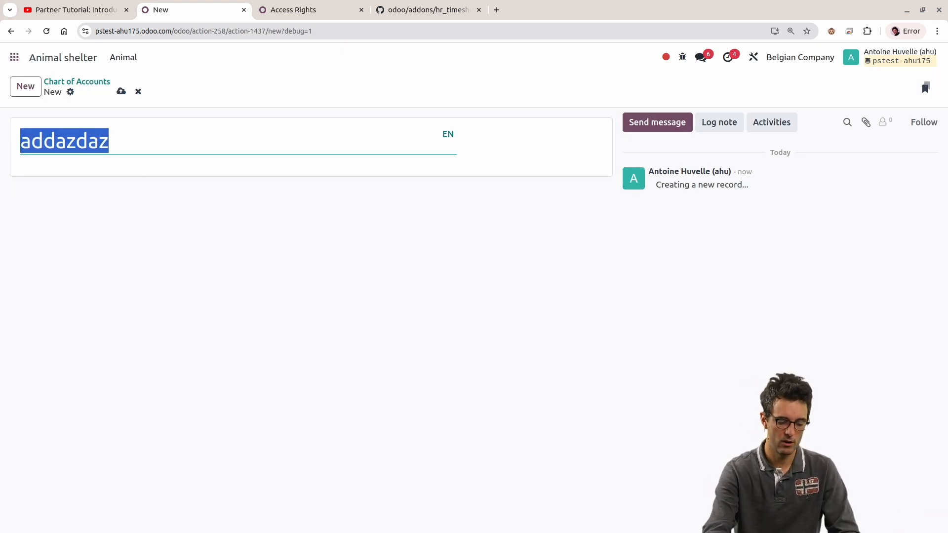
text(good dogs)
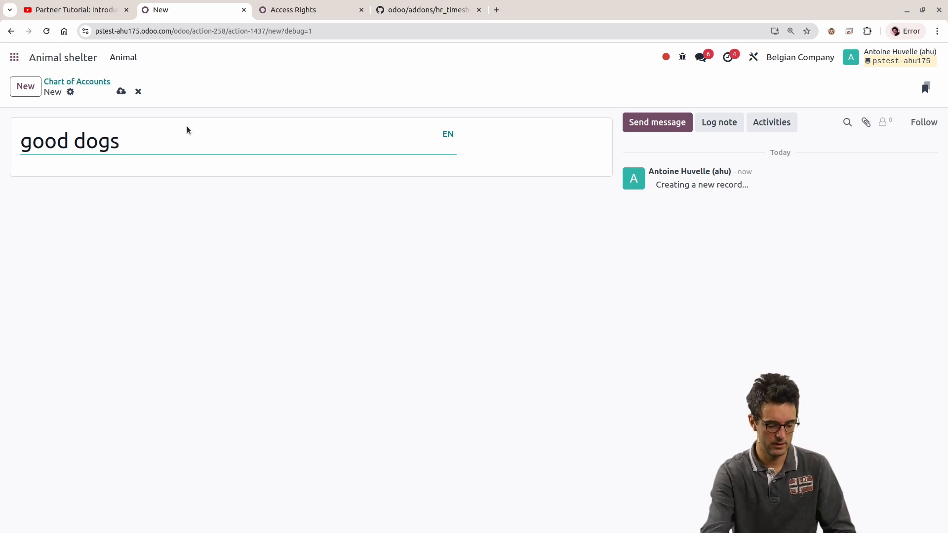
key(BackSpace)
key(alt+s)
Step: Return to the app home screen, find the Animal shelter app and open its good dog record
click(98, 87)
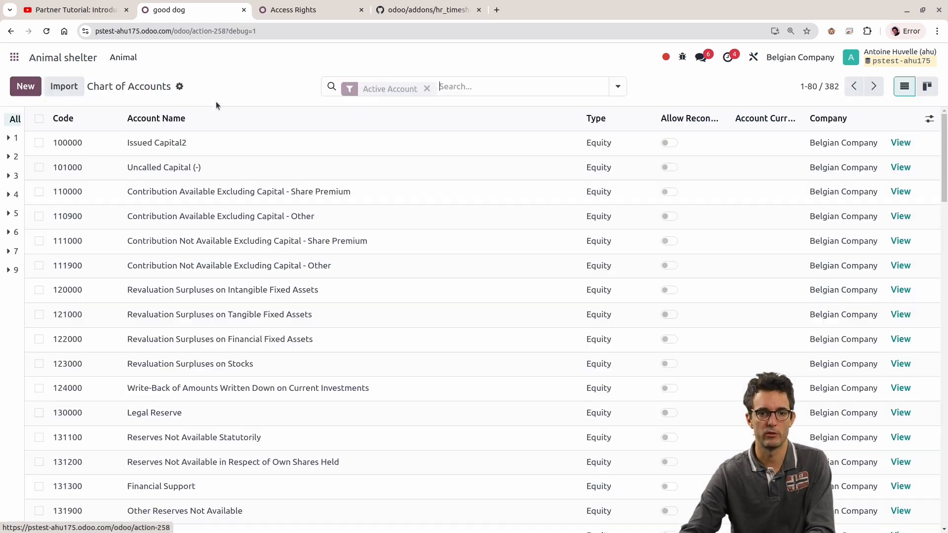
click(27, 51)
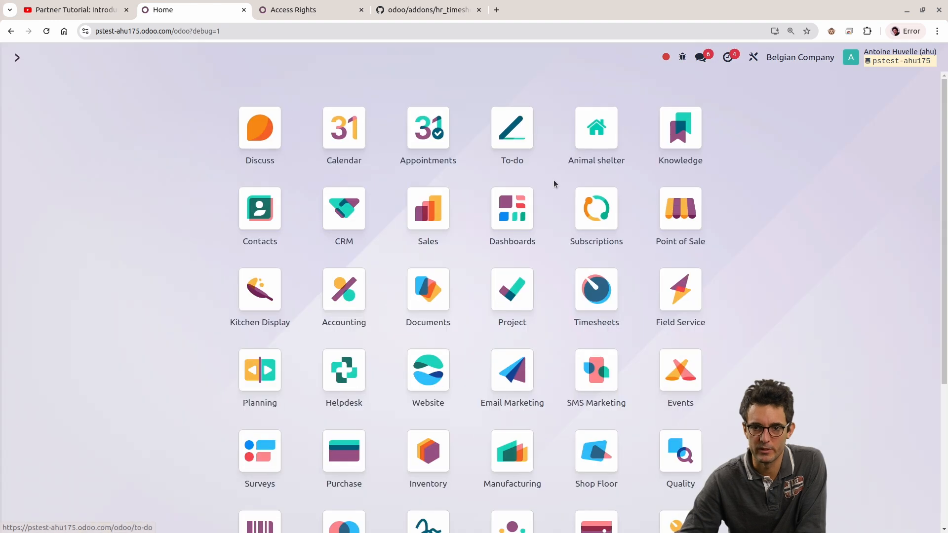
scroll(424, 197, down, 4)
scroll(420, 212, up, 4)
scroll(366, 273, down, 3)
scroll(365, 273, down, 1)
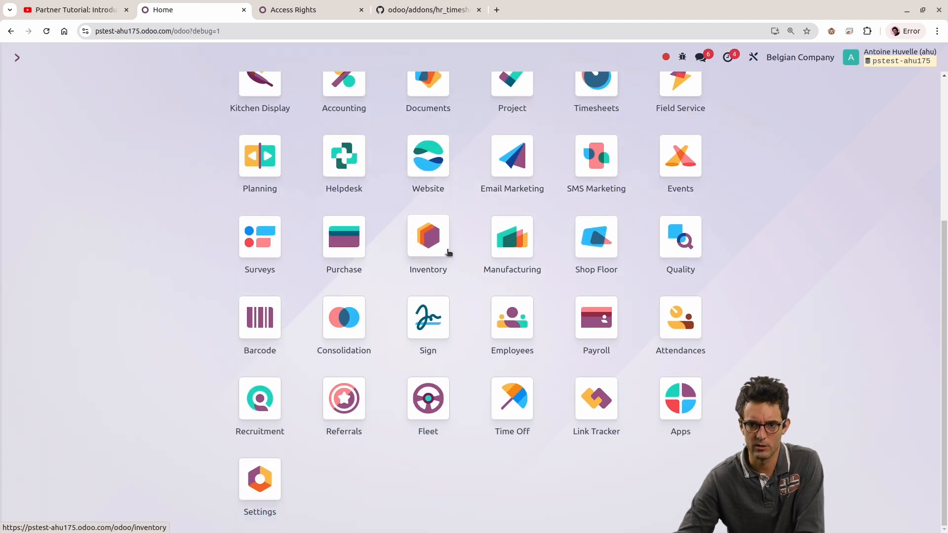
scroll(603, 264, up, 4)
scroll(741, 277, up, 1)
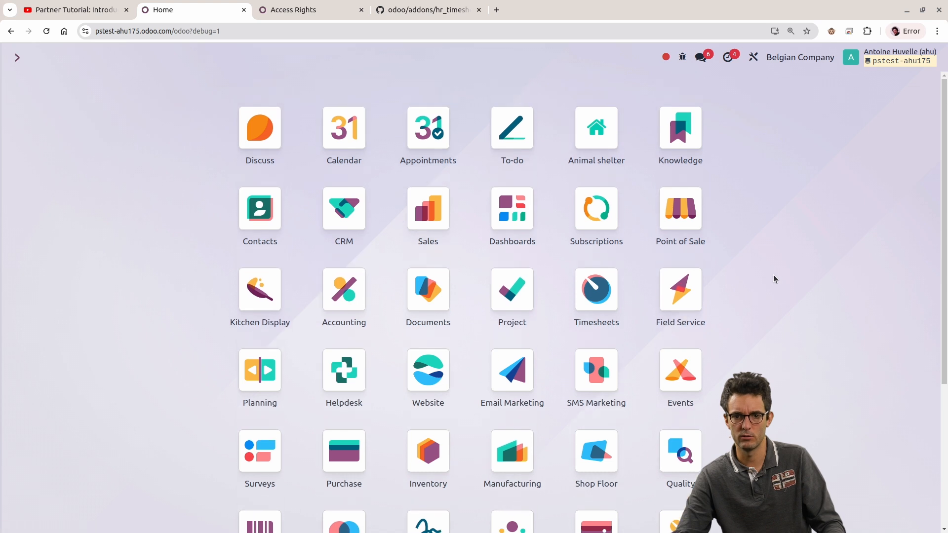
click(597, 128)
click(167, 143)
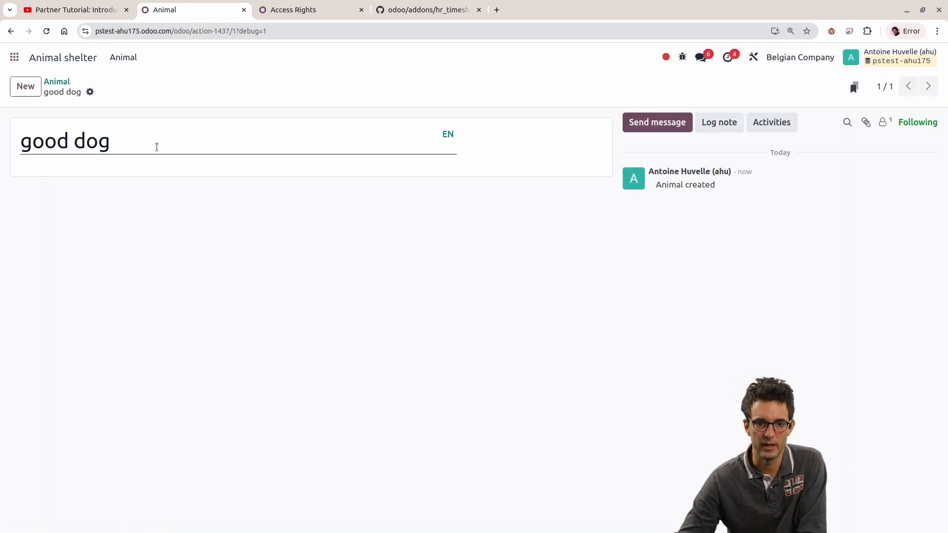
Step: Open the action definition behind the good dog record and examine which model its Object field names
click(683, 57)
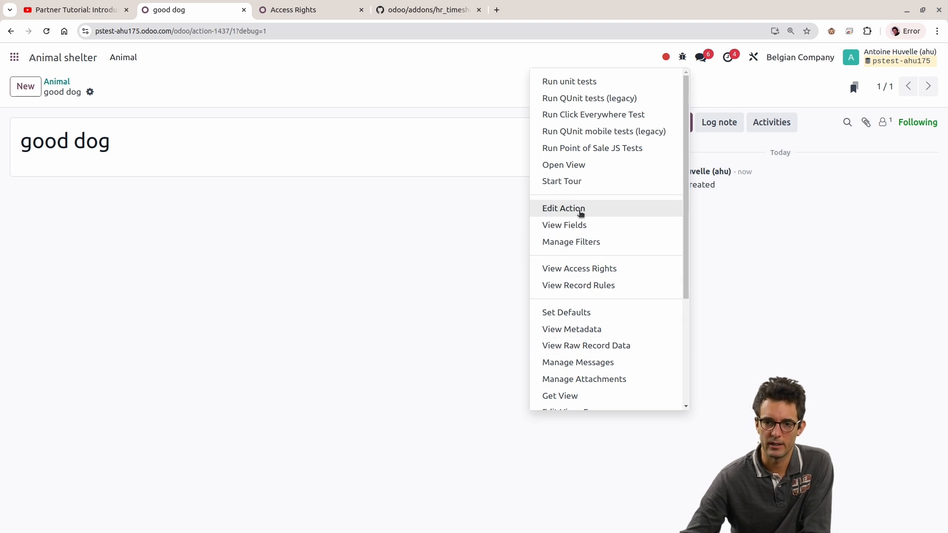
click(579, 209)
double_click(125, 198)
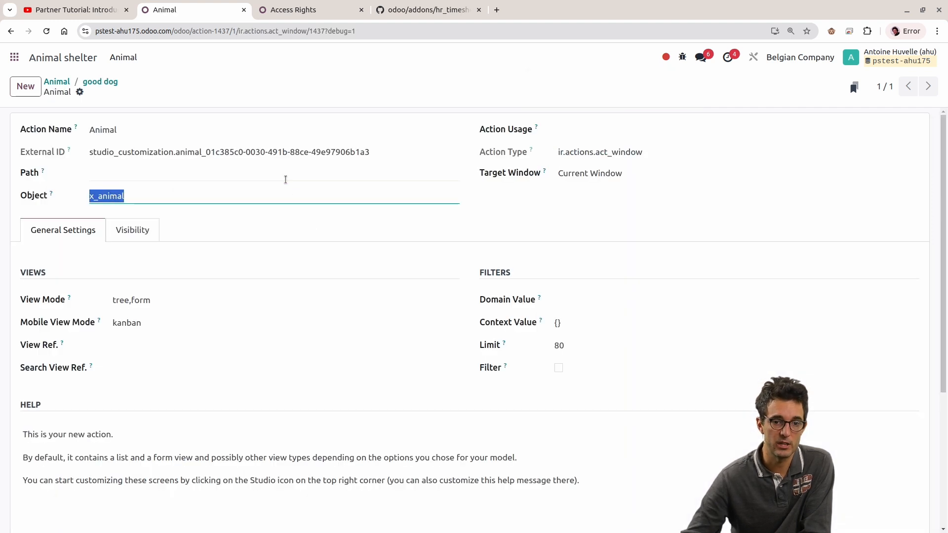
click(90, 207)
double_click(97, 198)
click(100, 199)
drag(100, 198, 175, 198)
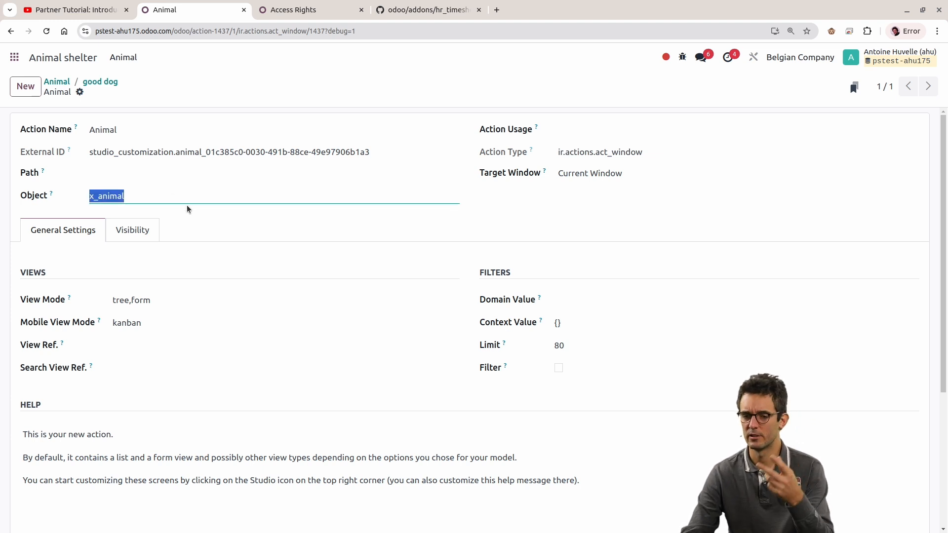
Step: Leave the action and animal records for the app home screen, and open the technical Models list in Settings
click(112, 84)
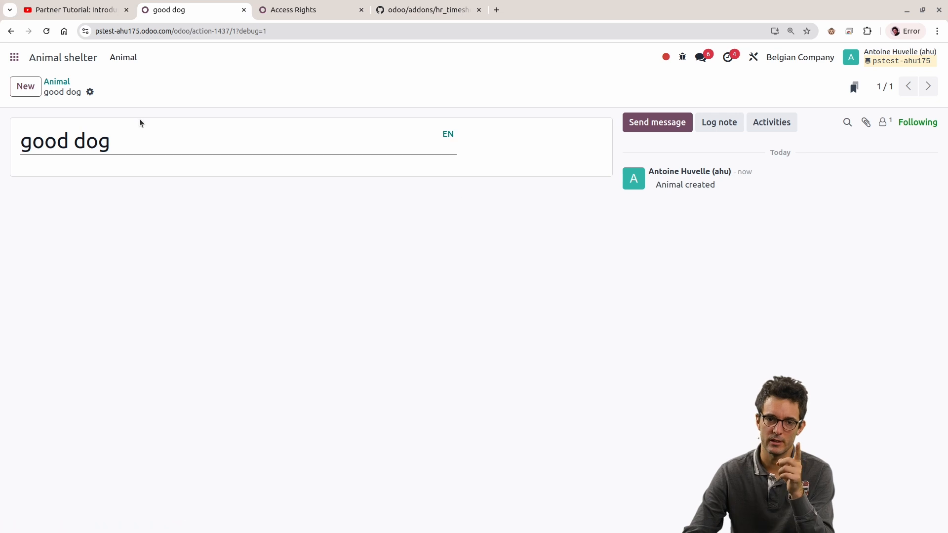
click(58, 82)
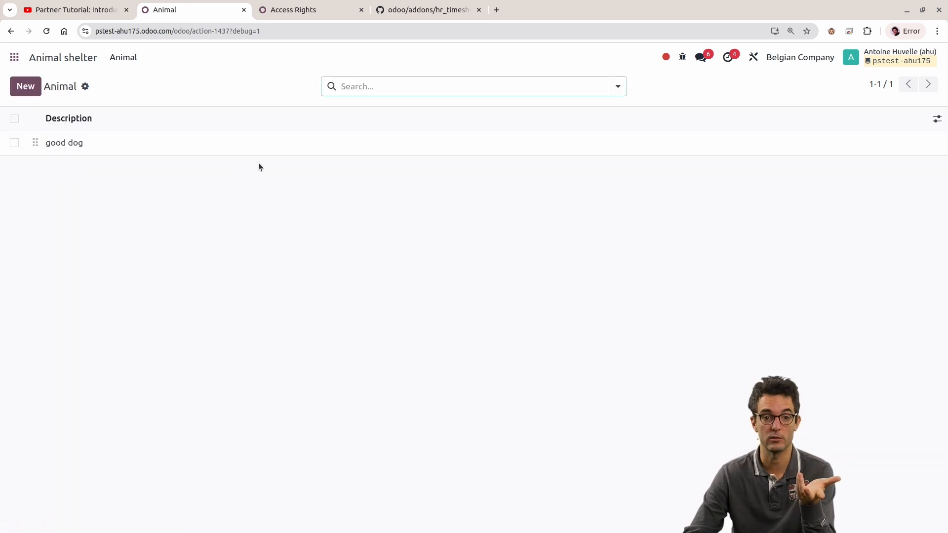
click(15, 58)
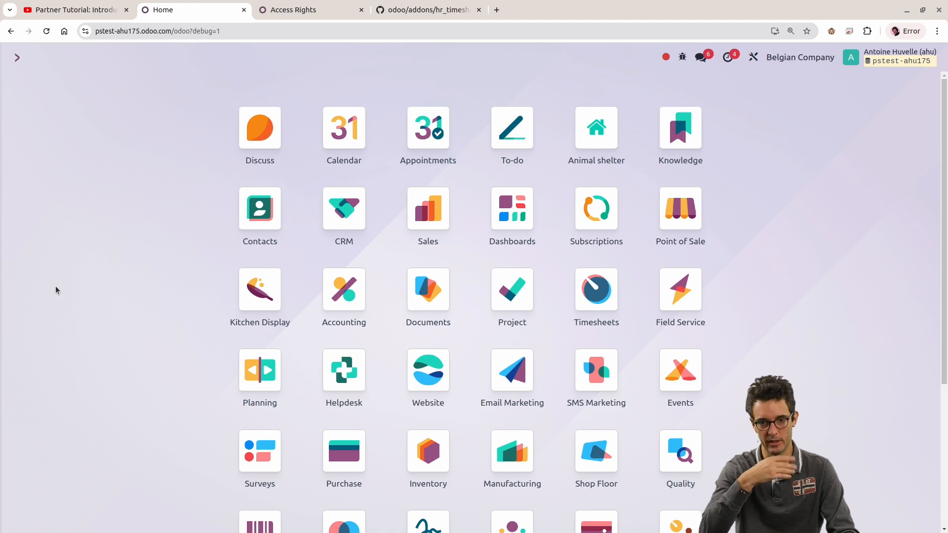
text(model)
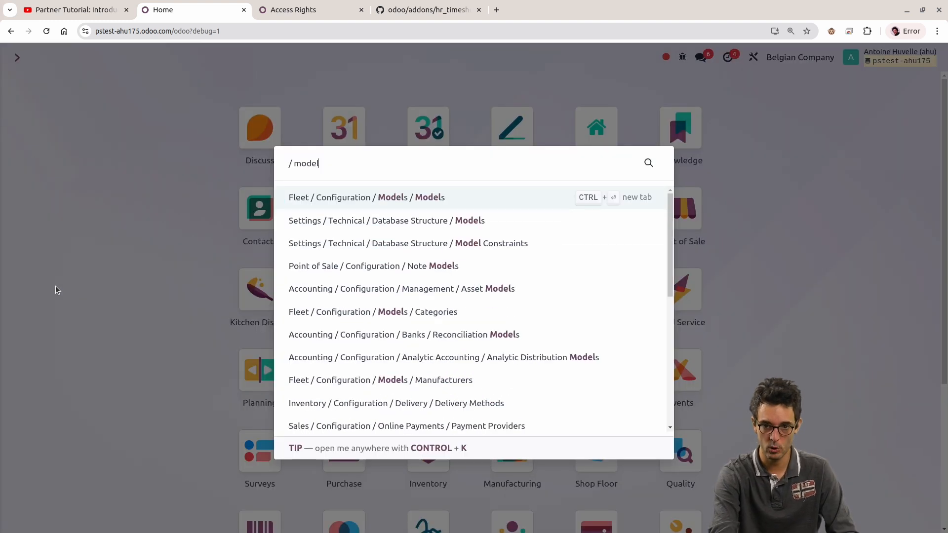
key(Down)
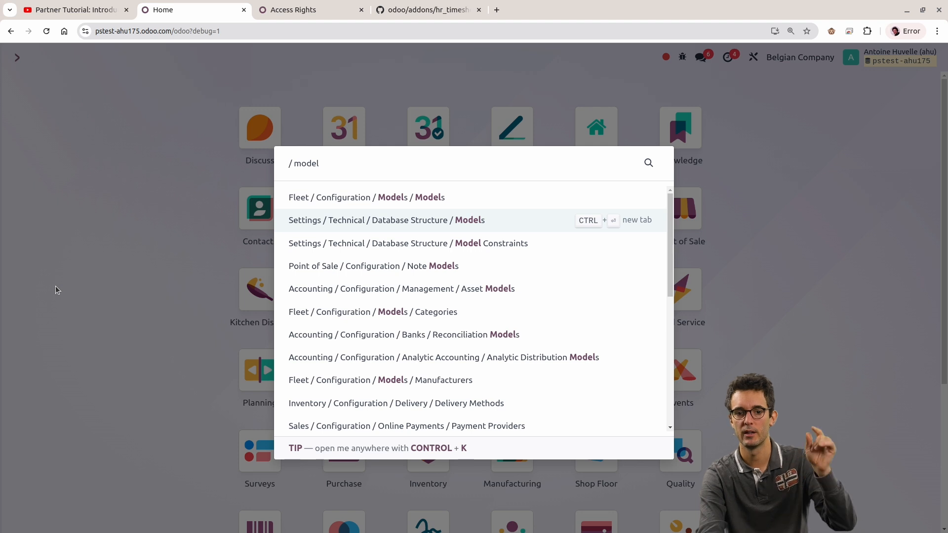
key(Return)
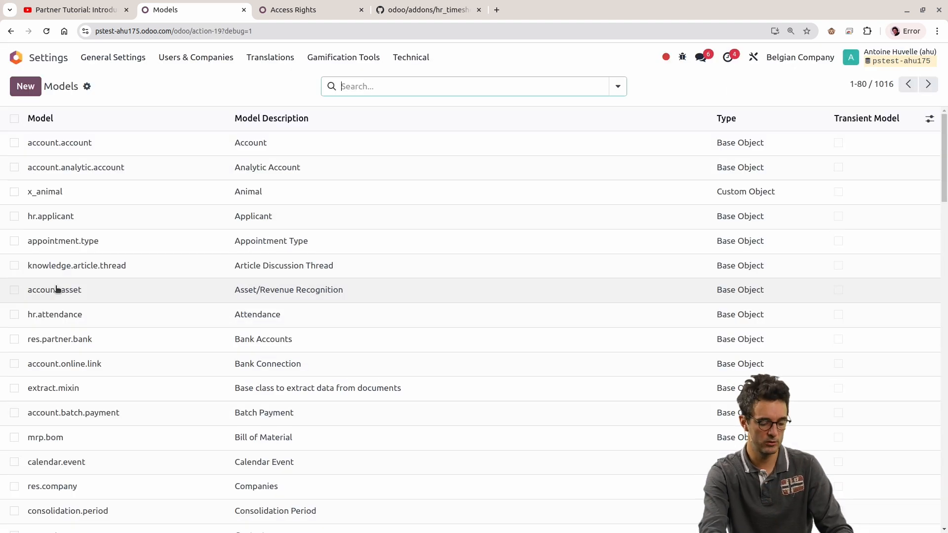
Step: Search the models for animal, open the x_animal model and check its description
text(animal)
key(Return)
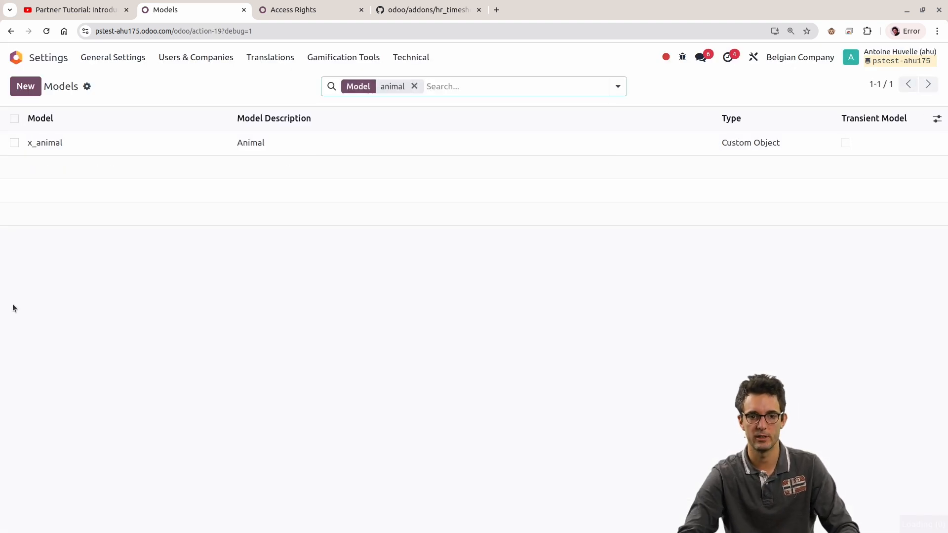
click(139, 151)
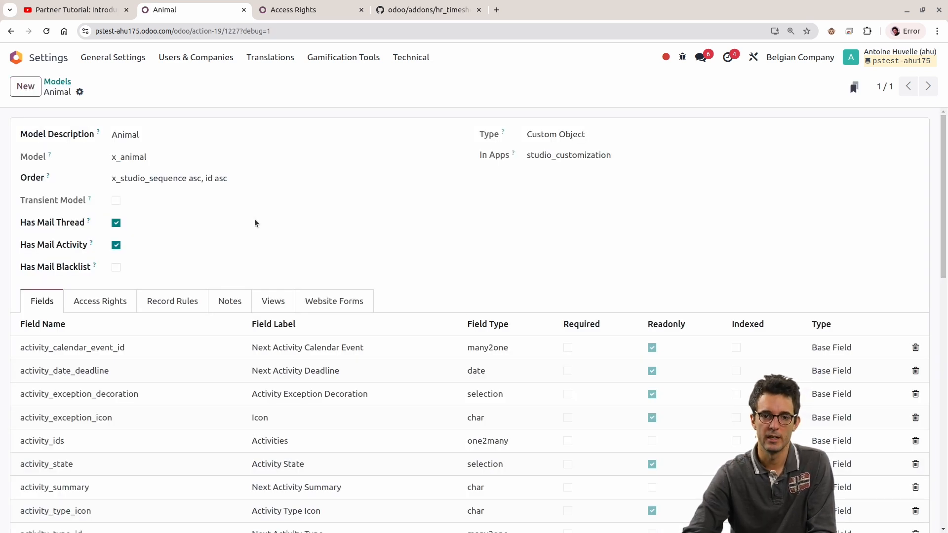
double_click(158, 134)
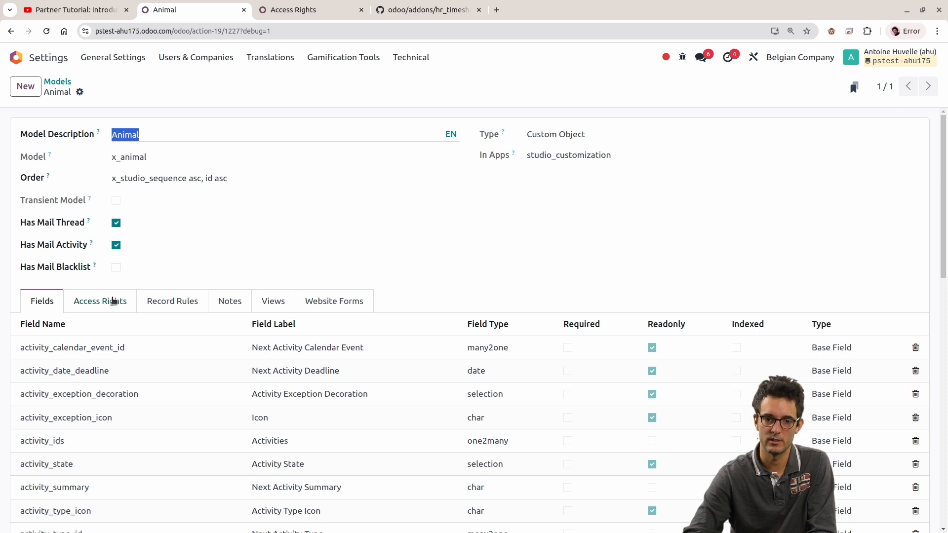
Step: In the Access Rights browser tab, open the Analytic Account model through its timesheet user access right and review all its access rights
click(281, 10)
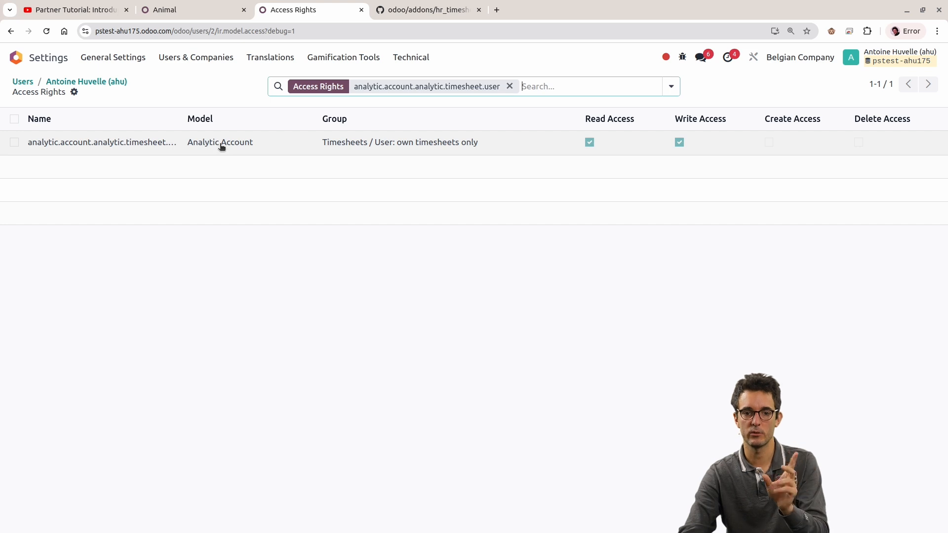
click(272, 141)
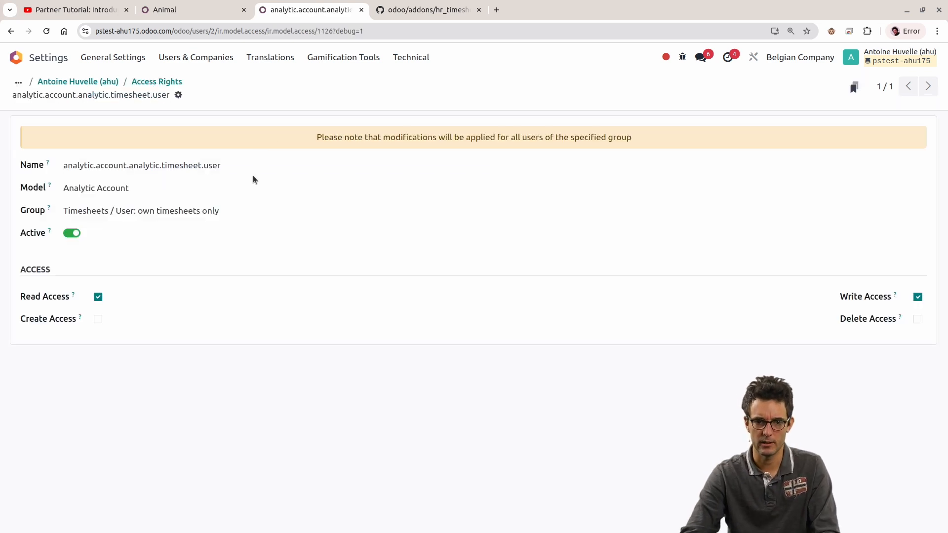
click(483, 188)
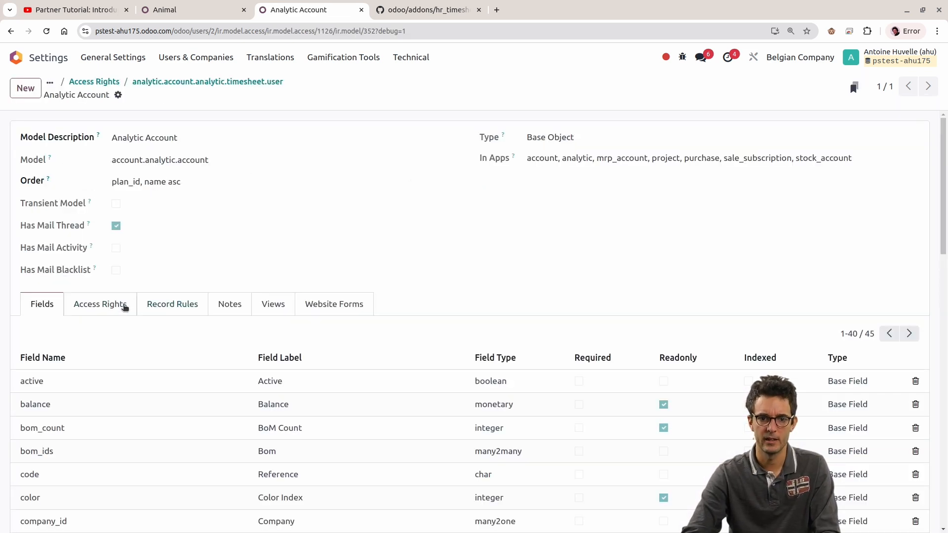
click(132, 303)
scroll(313, 264, down, 3)
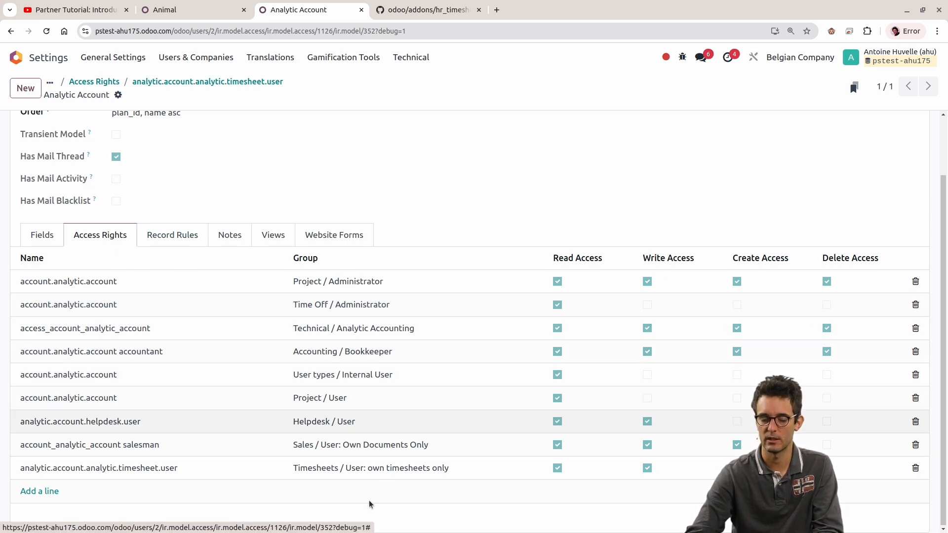
Step: Switch back to the Animal model, review its access rights, record rules and fields, and return to the Models list
click(195, 10)
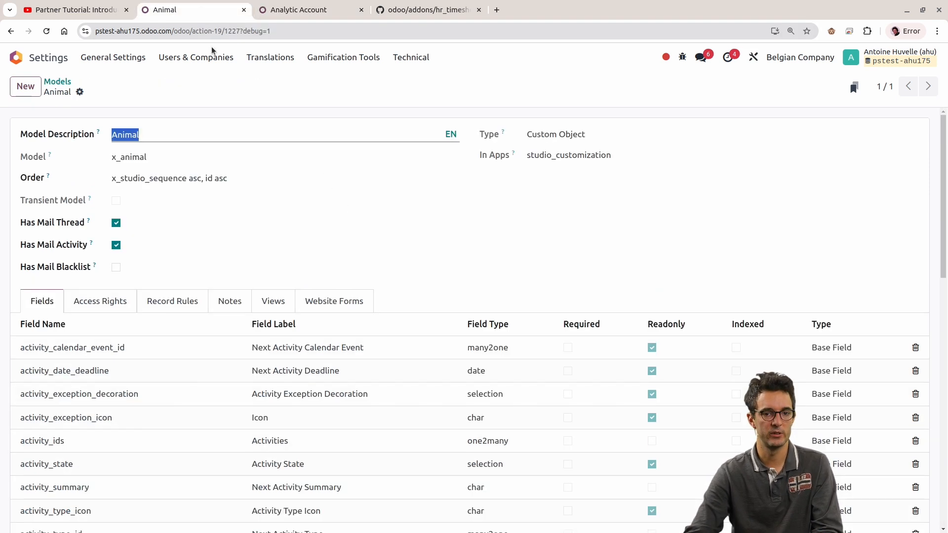
click(124, 301)
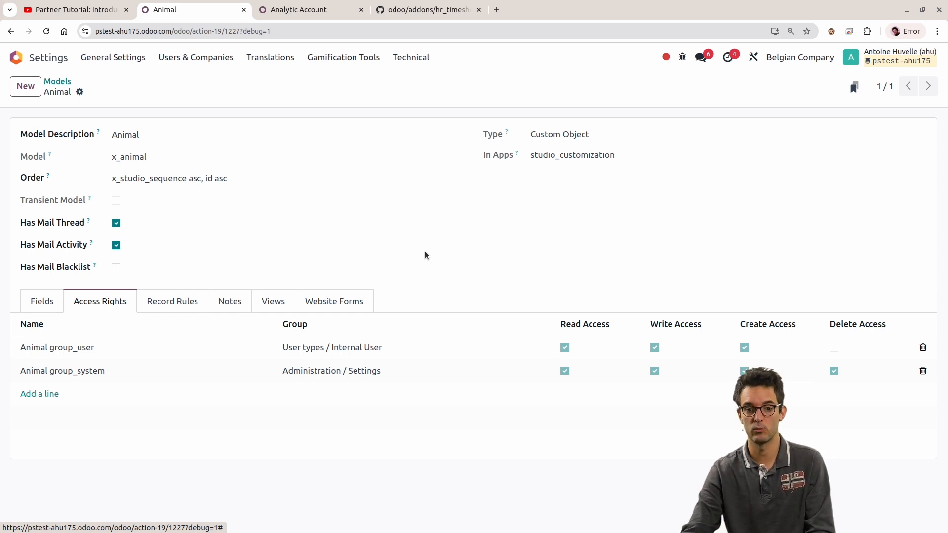
click(172, 296)
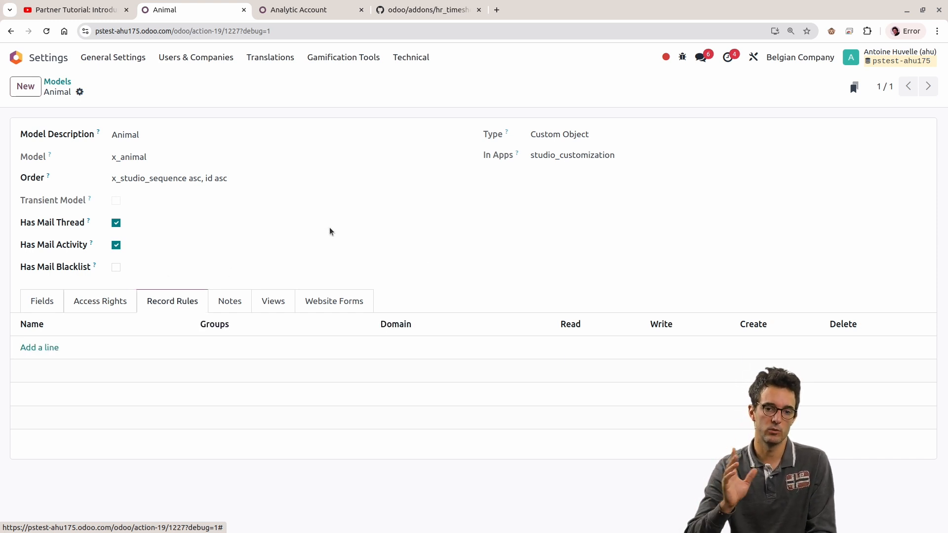
click(102, 302)
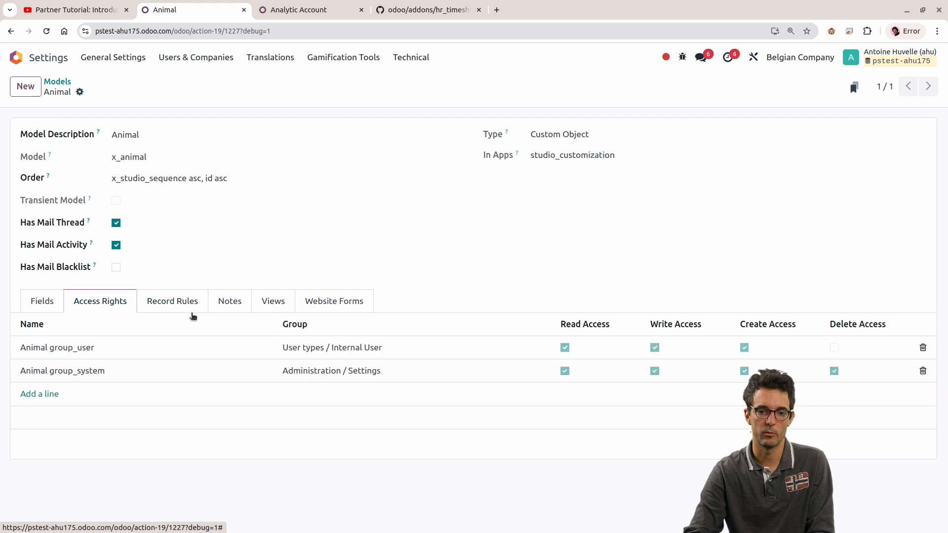
click(45, 302)
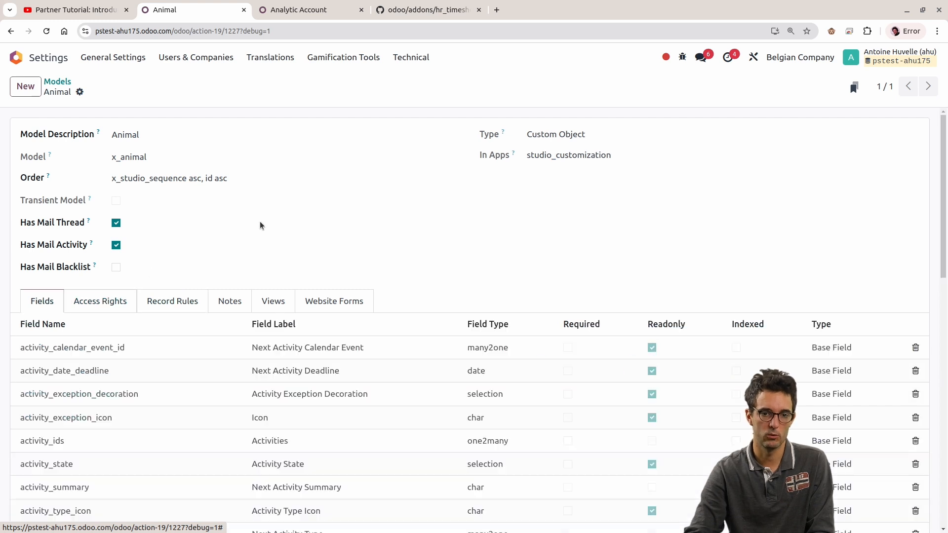
click(57, 82)
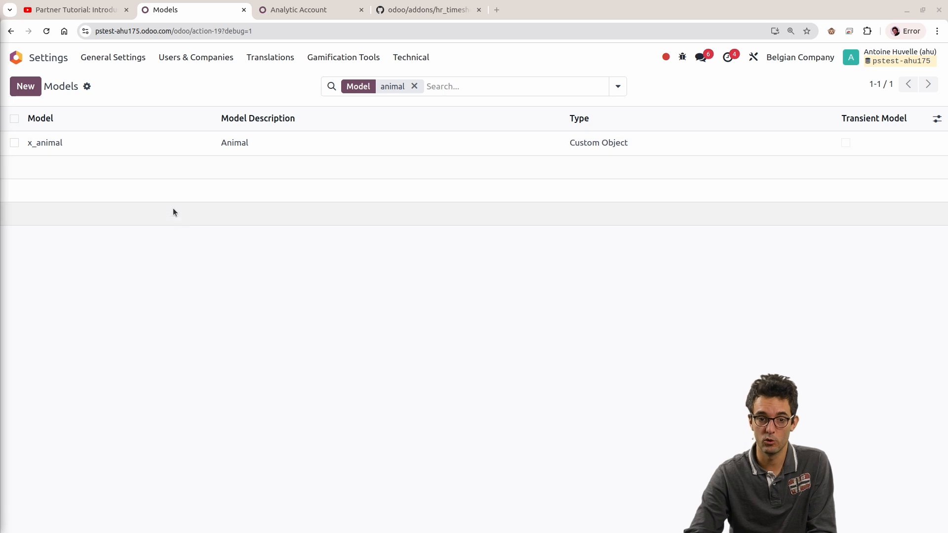
Step: Compare the ir.model.access.csv file on GitHub with the Analytic Account model's access rights in Odoo
click(298, 9)
click(391, 7)
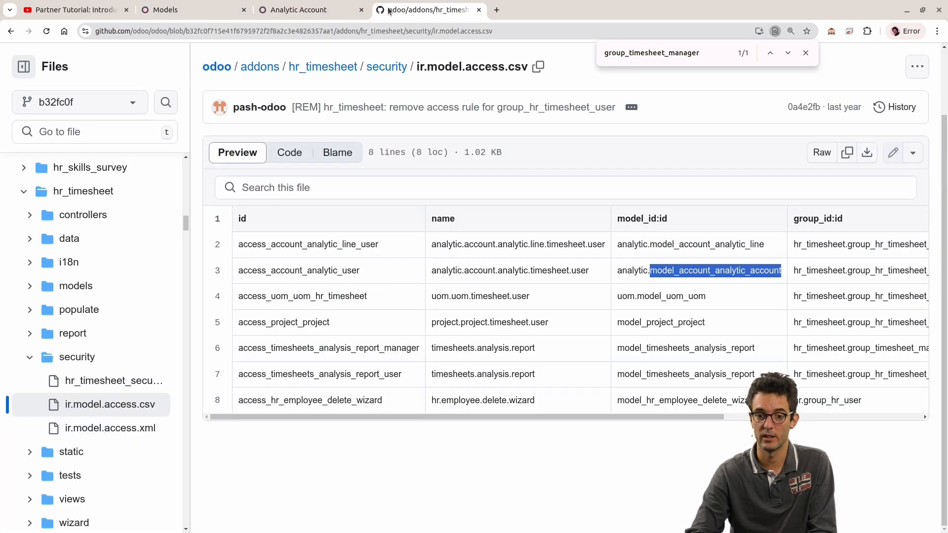
click(305, 4)
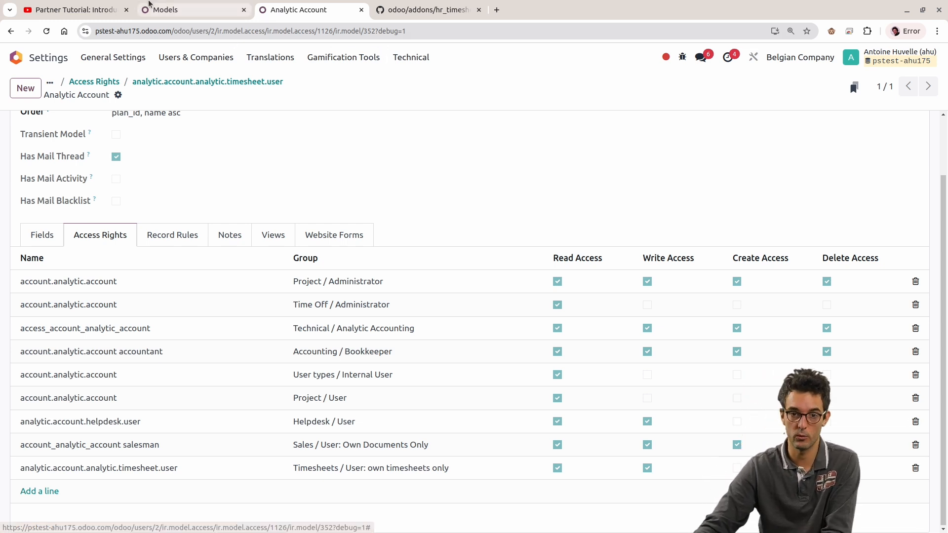
click(183, 3)
click(257, 5)
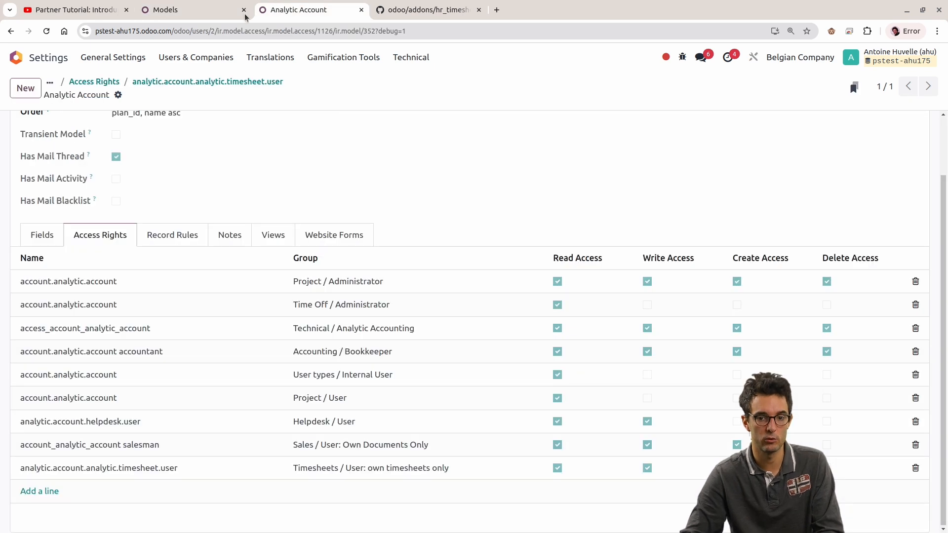
Step: Return to the Access Rights list, remove the timesheet filter and search by model for x_animal
click(98, 81)
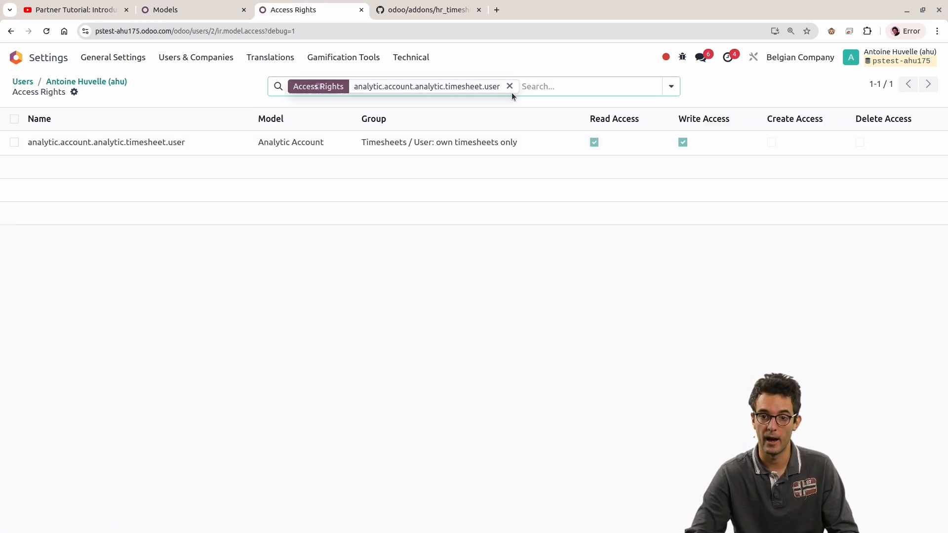
click(531, 92)
key(BackSpace)
text(x_)
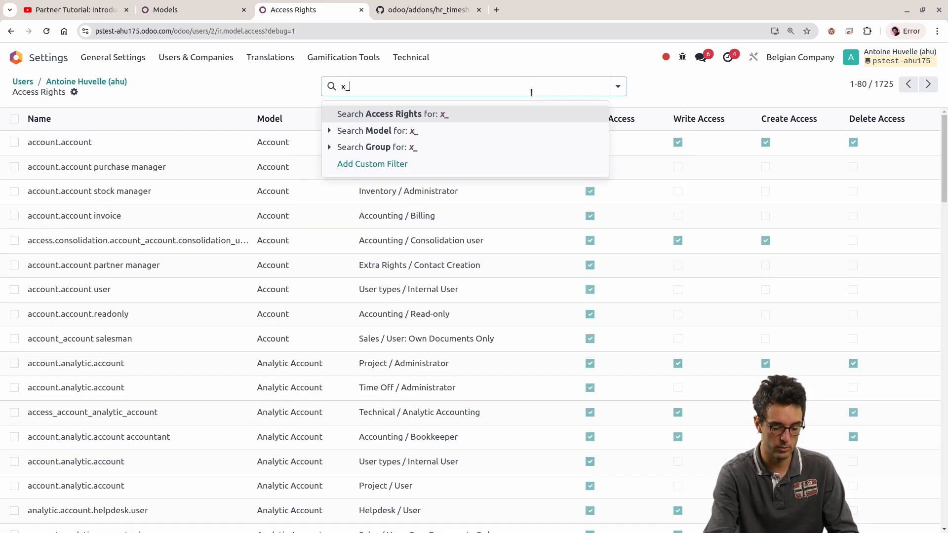
text(animal)
click(349, 130)
Step: Clear the x_animal search and filter the access rights by model for animal instead
double_click(399, 87)
click(423, 87)
click(435, 91)
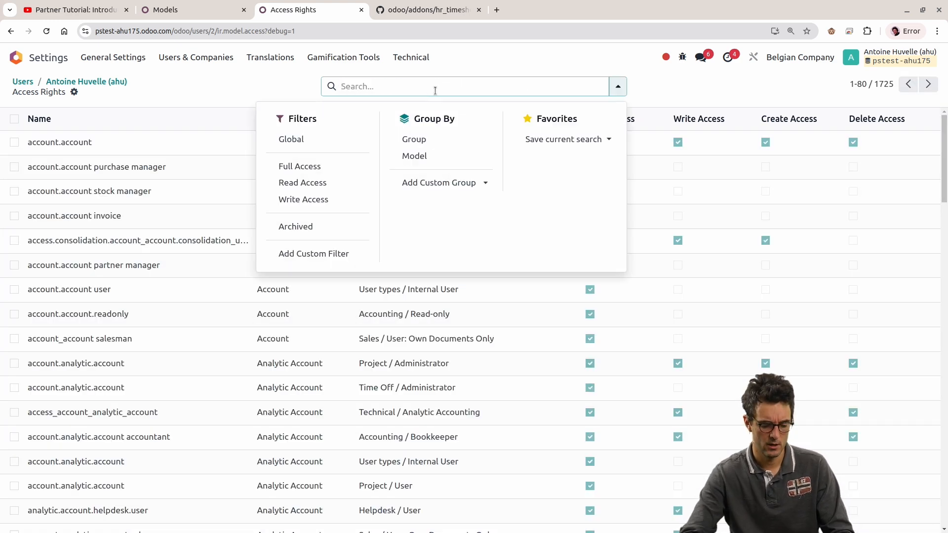
text(animal)
key(Down)
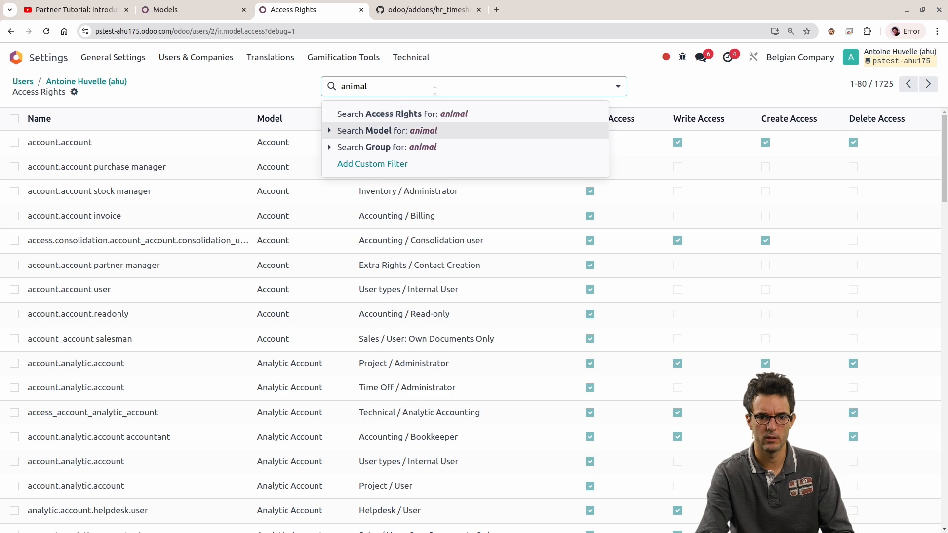
key(Return)
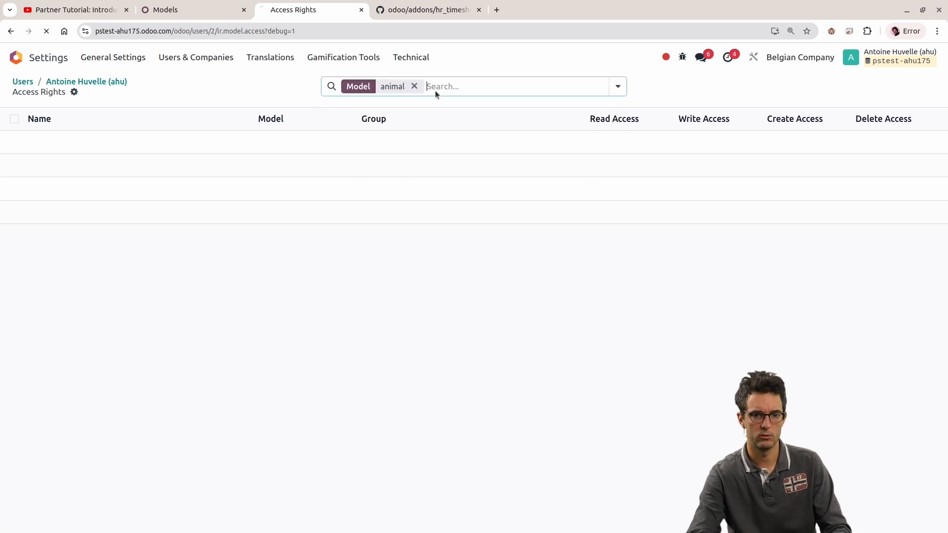
Step: Open the Animal model in the Models browser tab and revoke Read Access for both Animal group_user and Animal group_system
click(214, 8)
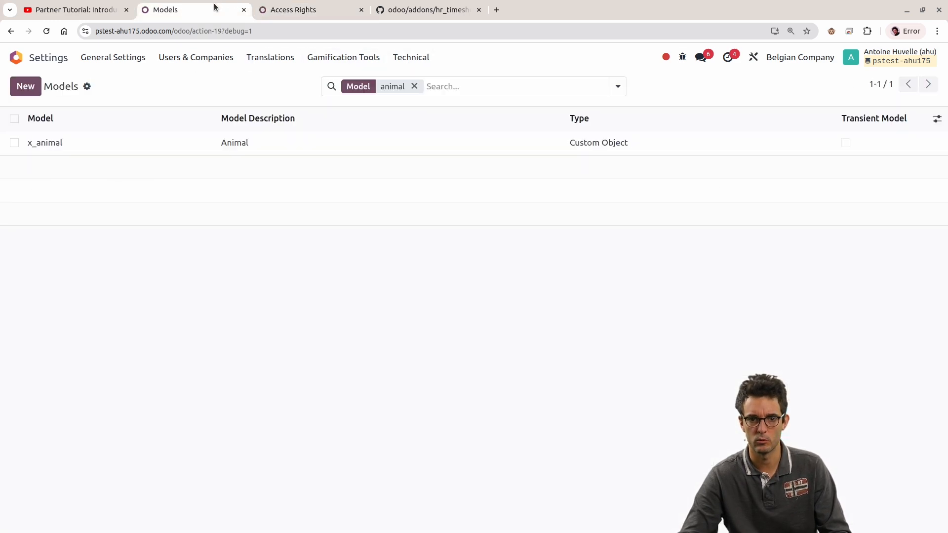
click(173, 148)
click(108, 304)
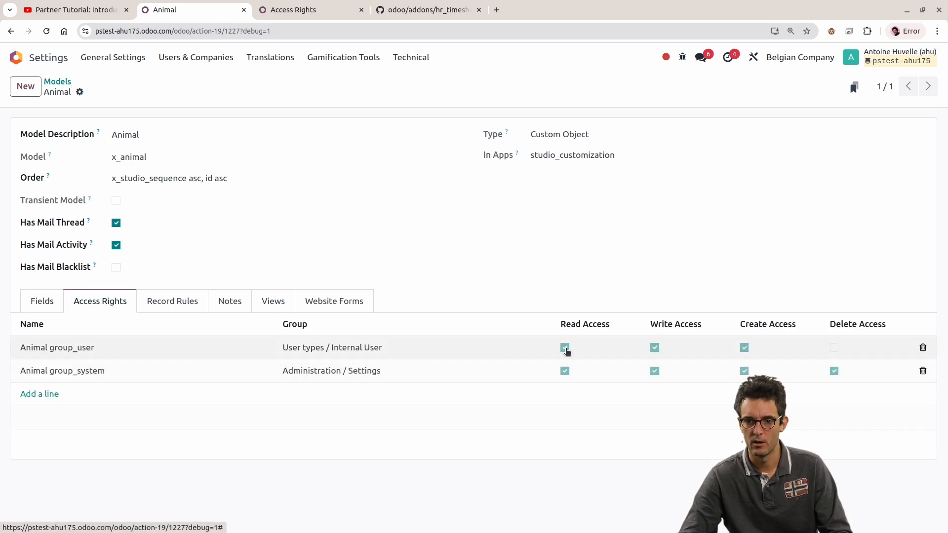
click(564, 348)
click(564, 370)
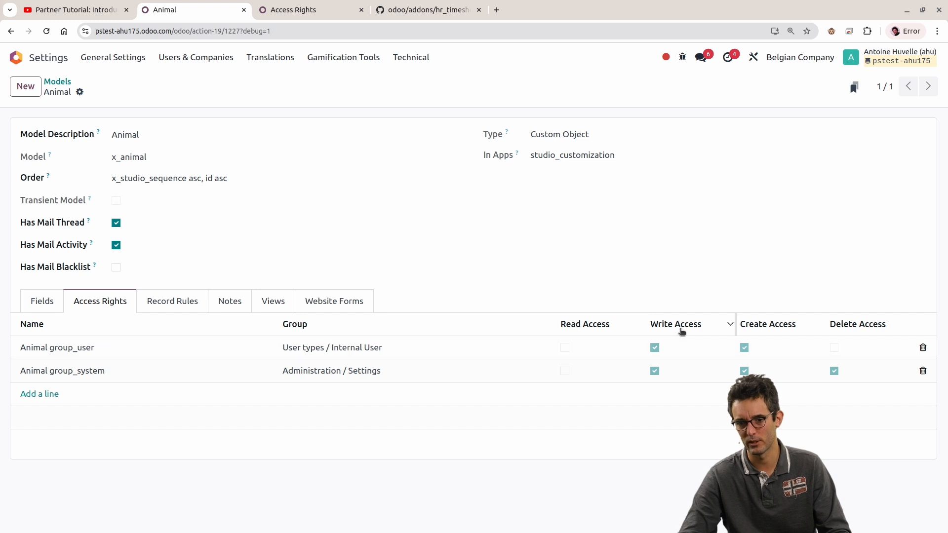
Step: Open the Animal shelter app in the other Odoo browser tab and examine the message about access to Animal records
click(260, 10)
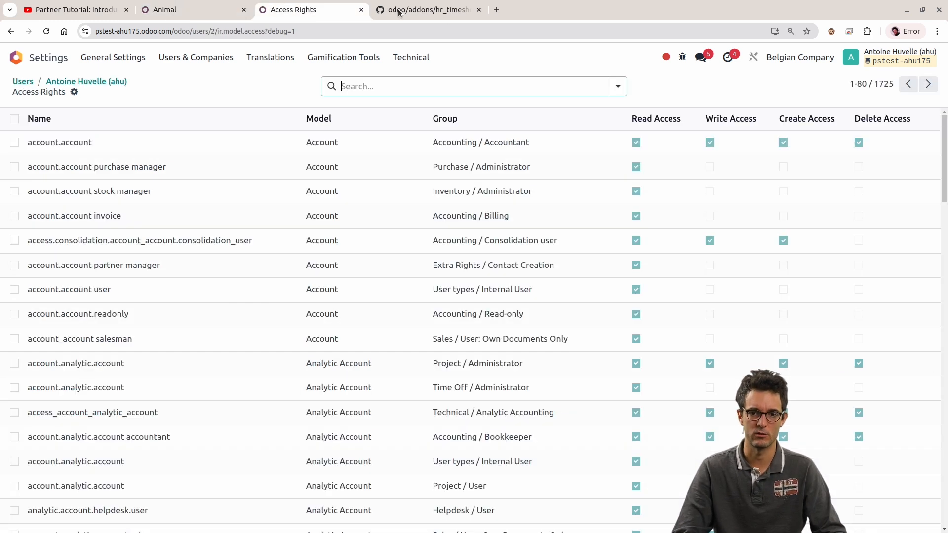
click(15, 59)
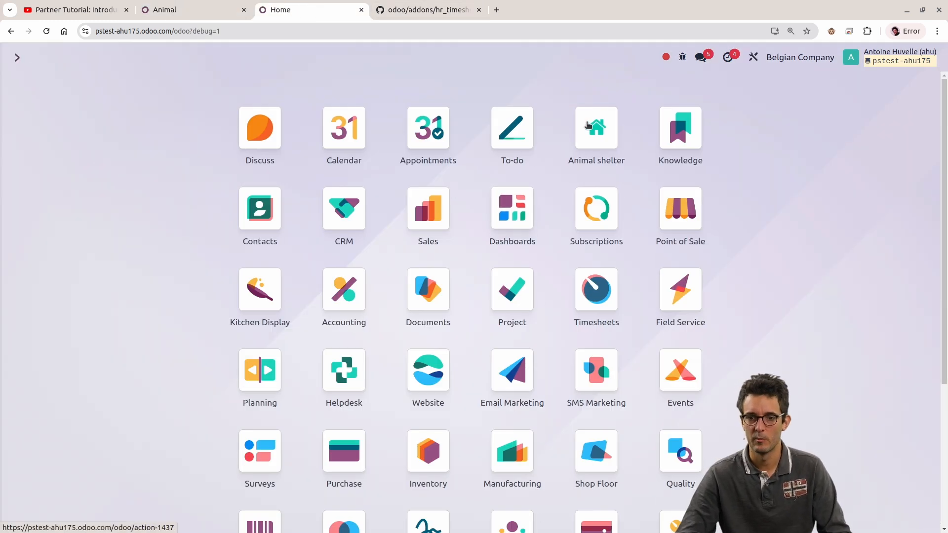
click(597, 130)
drag(318, 255, 513, 305)
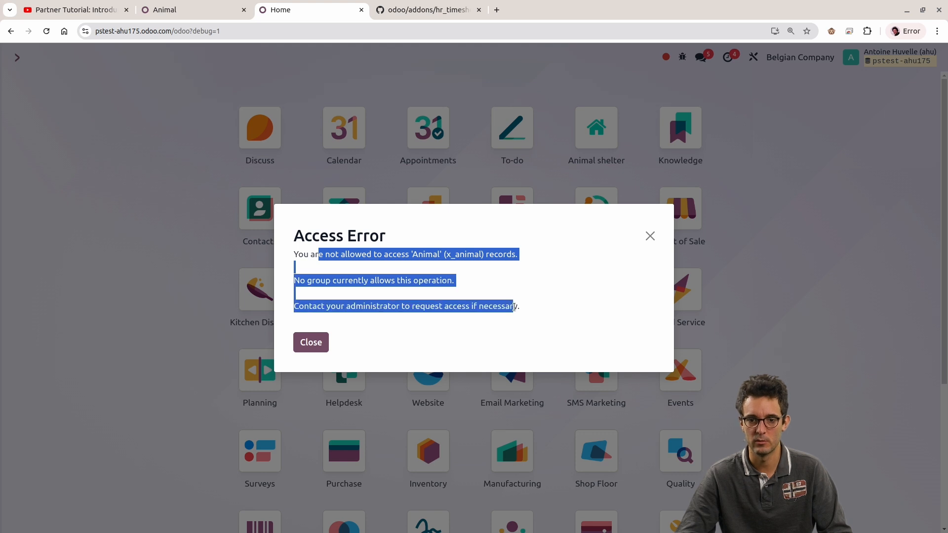
click(365, 273)
drag(287, 283, 460, 283)
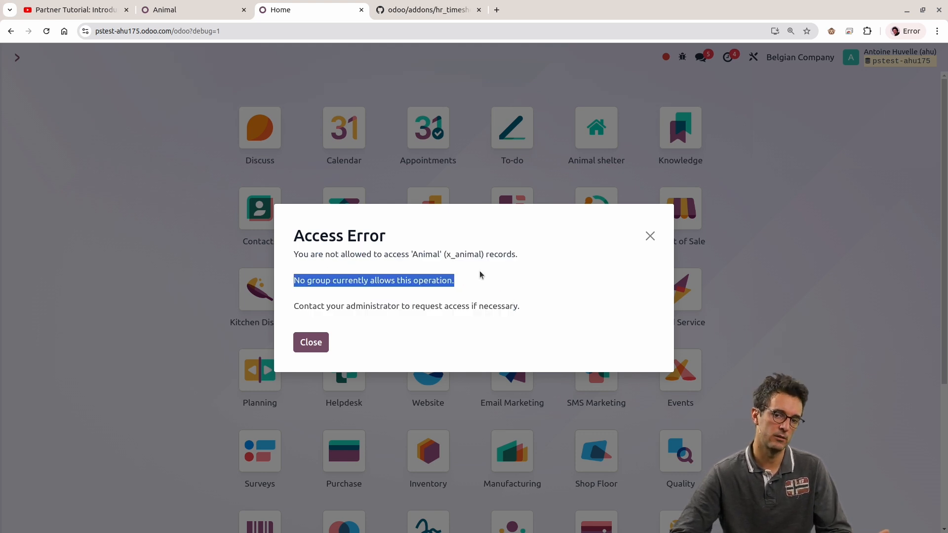
Step: Return to the Animal model's browser tab, restore Read Access for Animal group_user and save the model
click(163, 10)
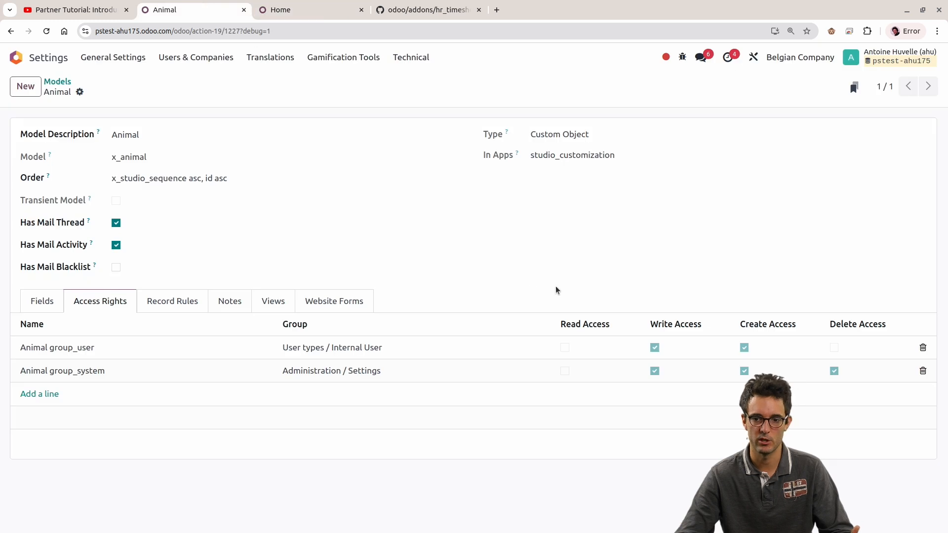
click(564, 348)
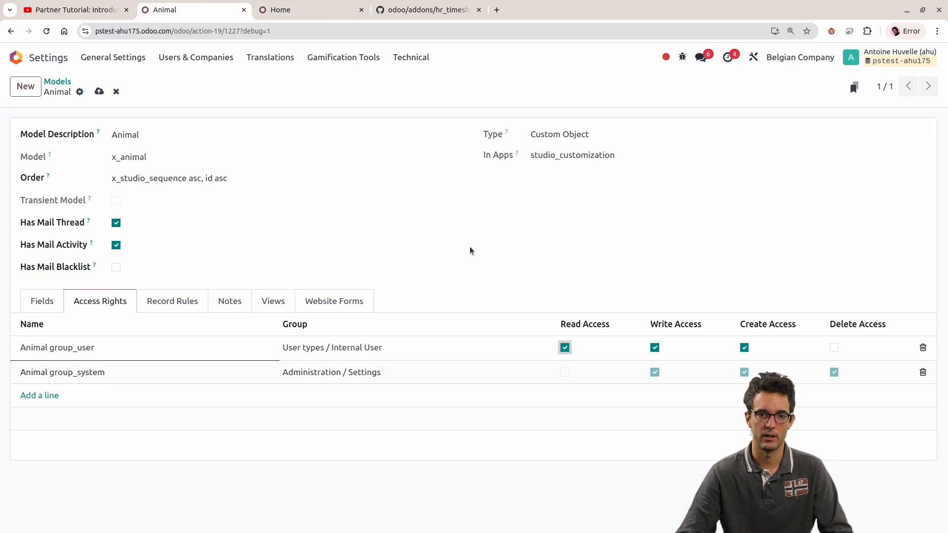
click(402, 225)
click(105, 94)
Step: Dismiss the access error in the Home browser tab and reopen the Animal shelter app
click(281, 9)
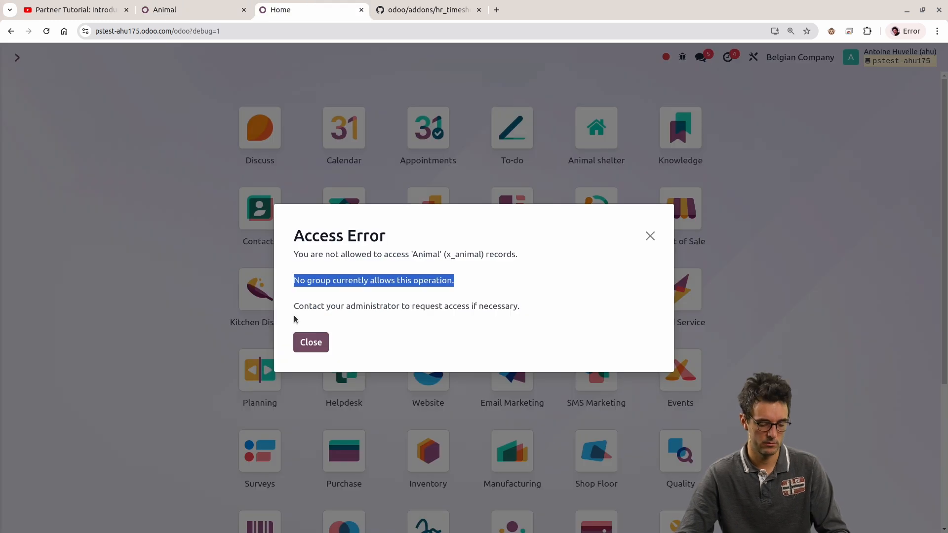
key(Escape)
click(583, 148)
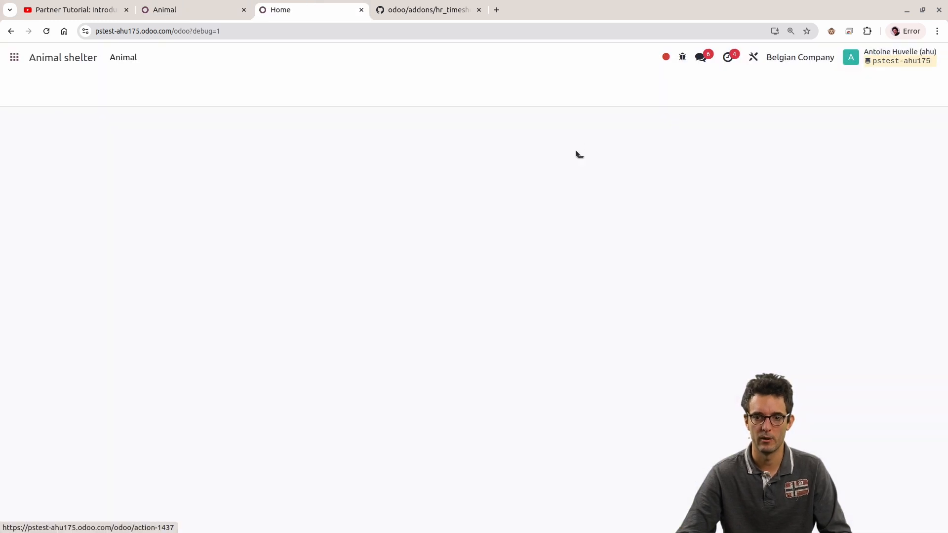
Step: Restore and save Read Access for Animal group_system on the Animal model, and try Delete Access for Animal group_user
click(188, 5)
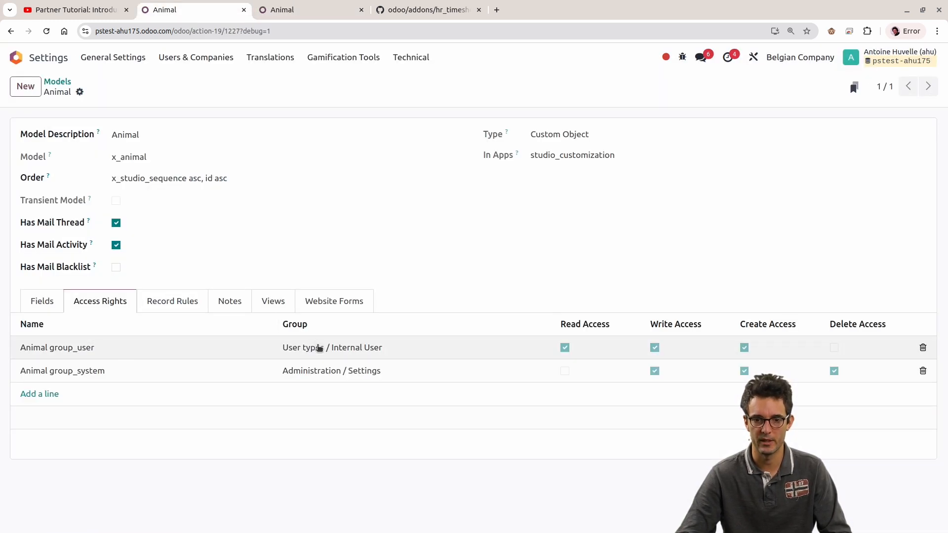
click(565, 371)
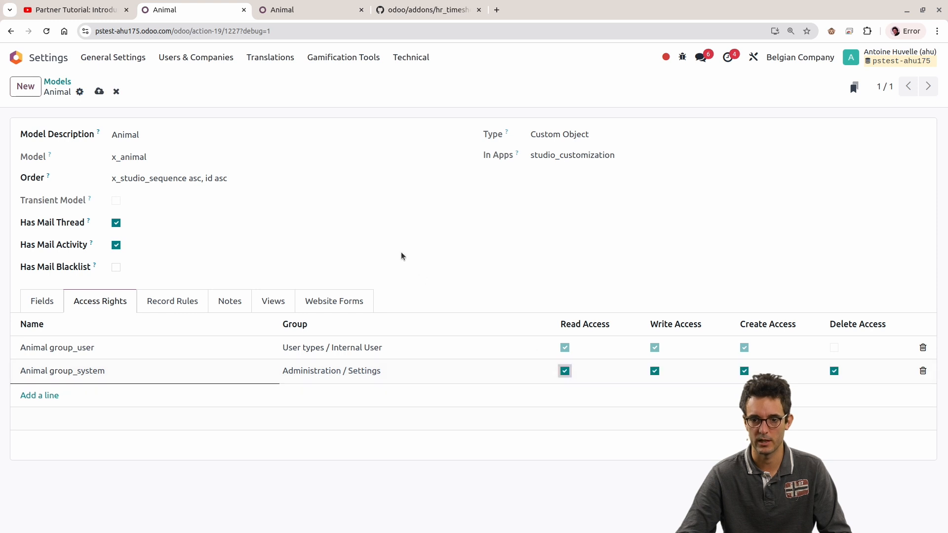
key(alt+s)
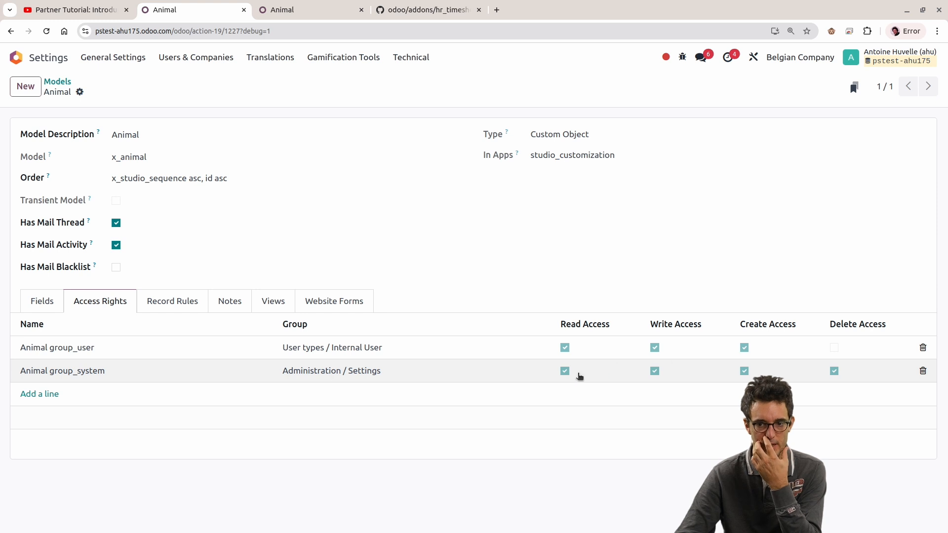
click(834, 348)
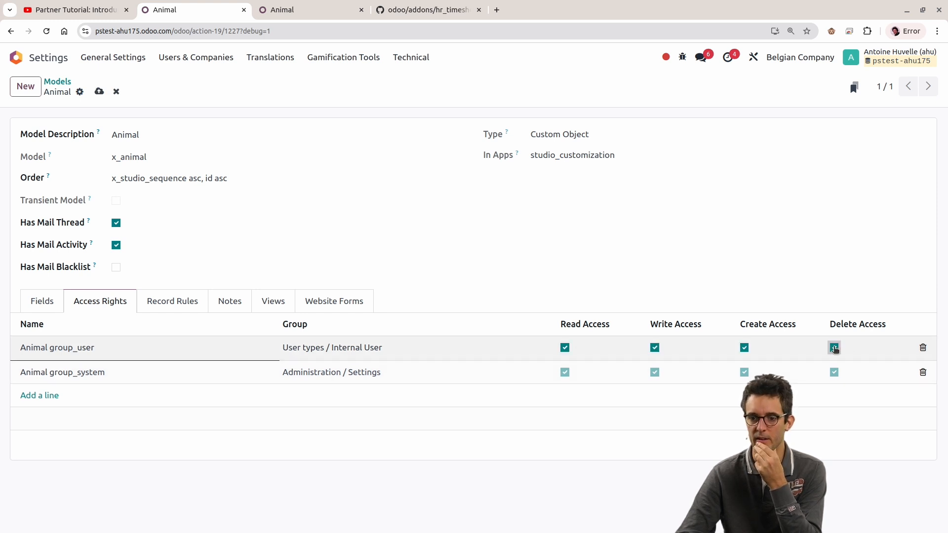
click(454, 266)
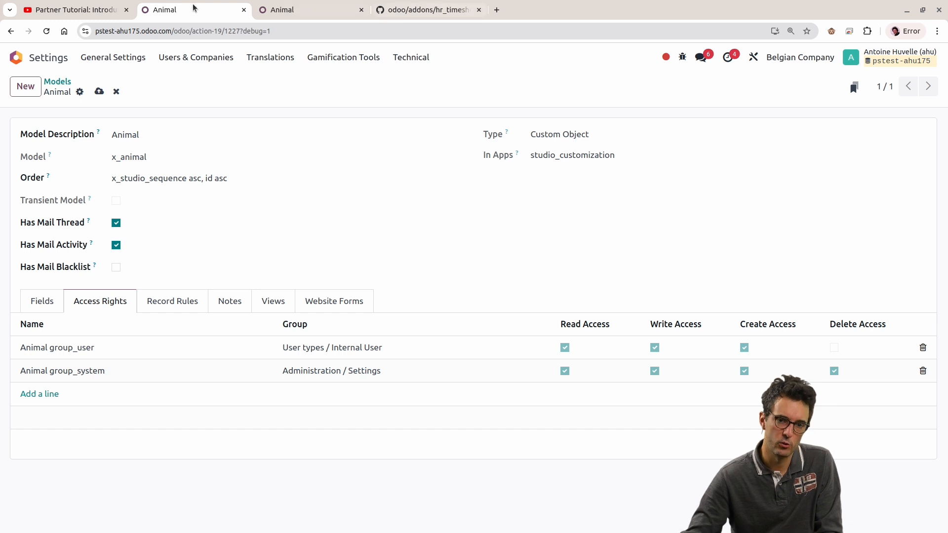
Step: Return to the Models list and clear its animal filter, then open the first internal user's record from Users
click(57, 82)
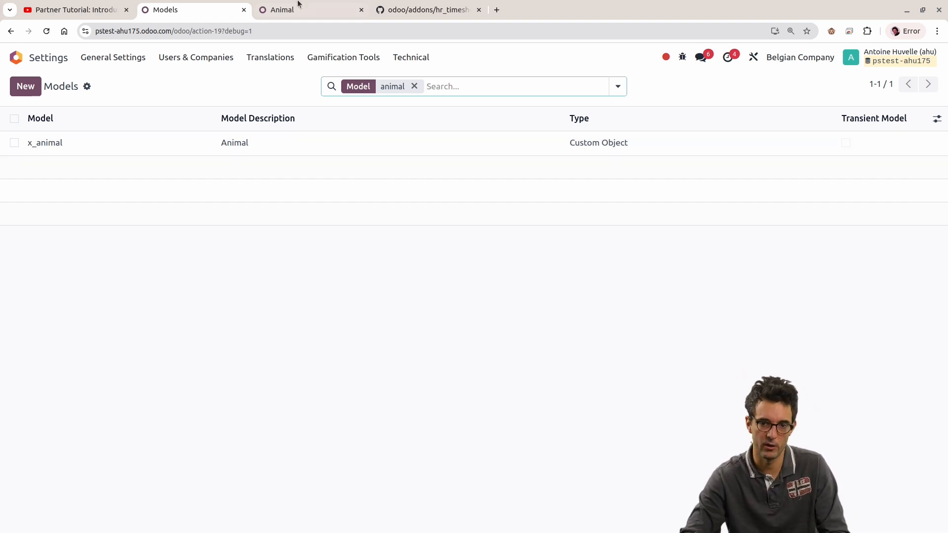
click(414, 86)
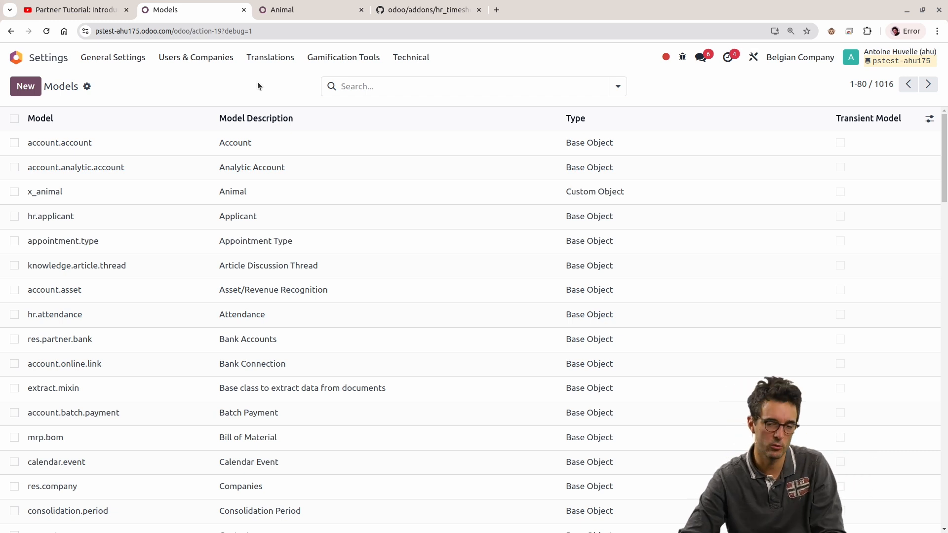
click(204, 58)
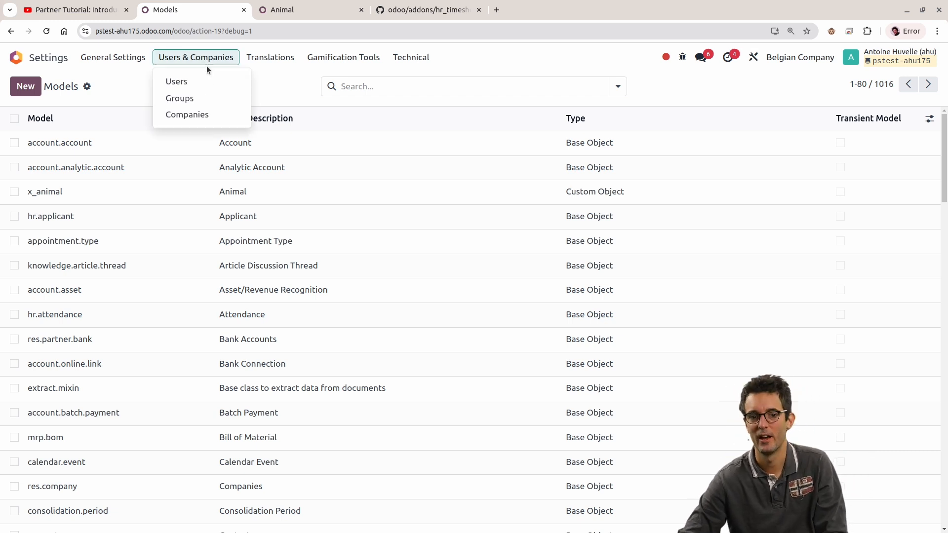
click(209, 84)
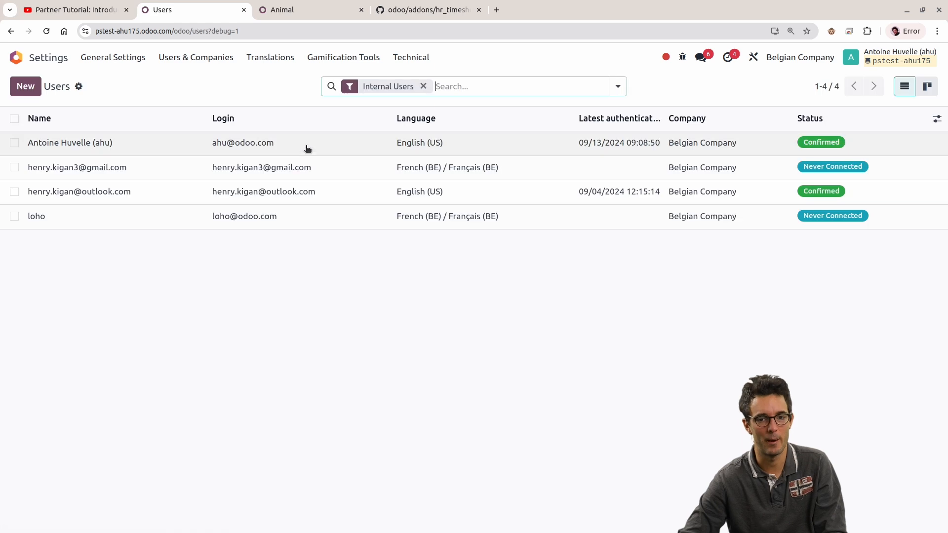
click(290, 150)
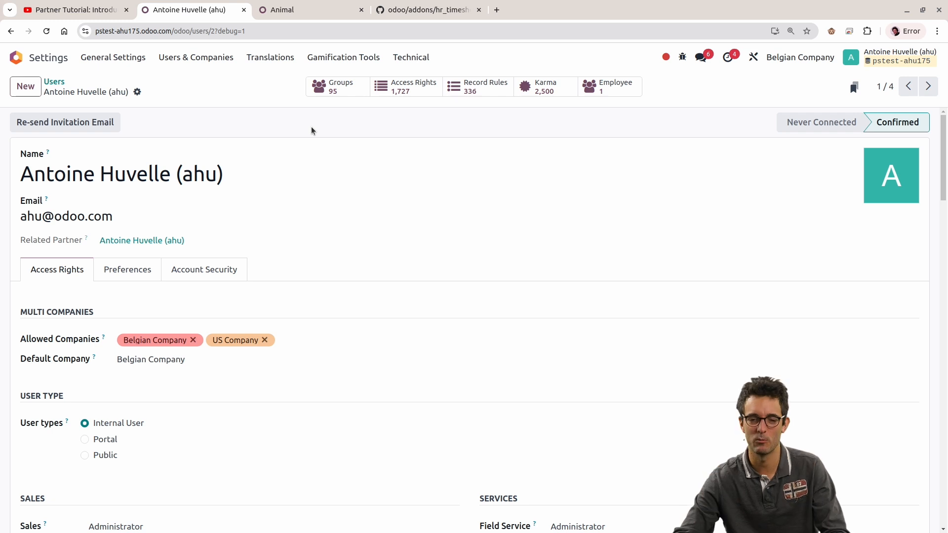
Step: Open the user's Access Rights list and search it by model for res.part
click(203, 57)
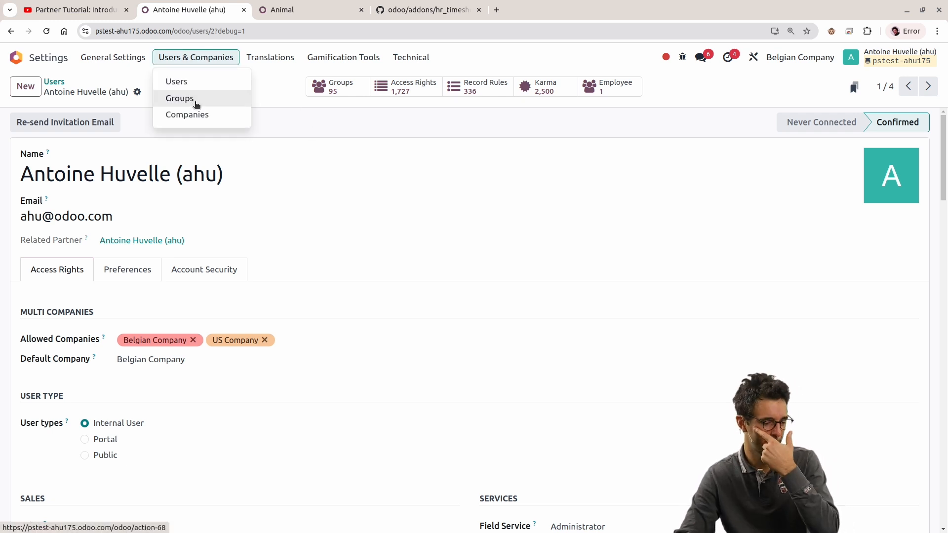
click(196, 104)
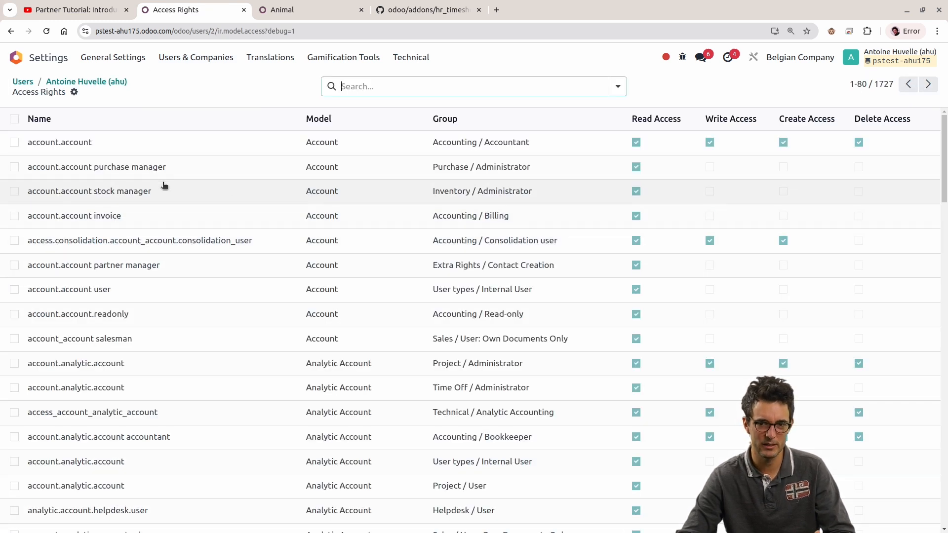
click(15, 142)
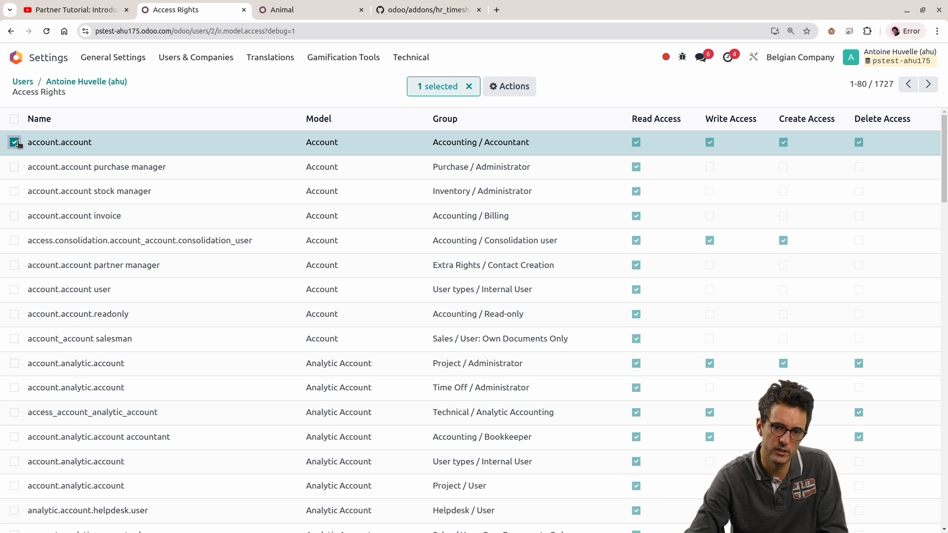
click(16, 143)
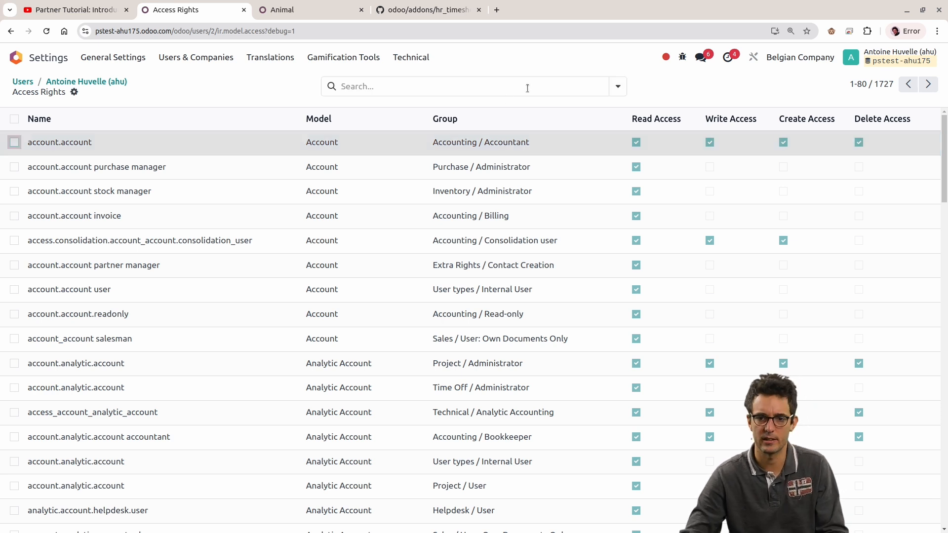
click(522, 92)
text(re)
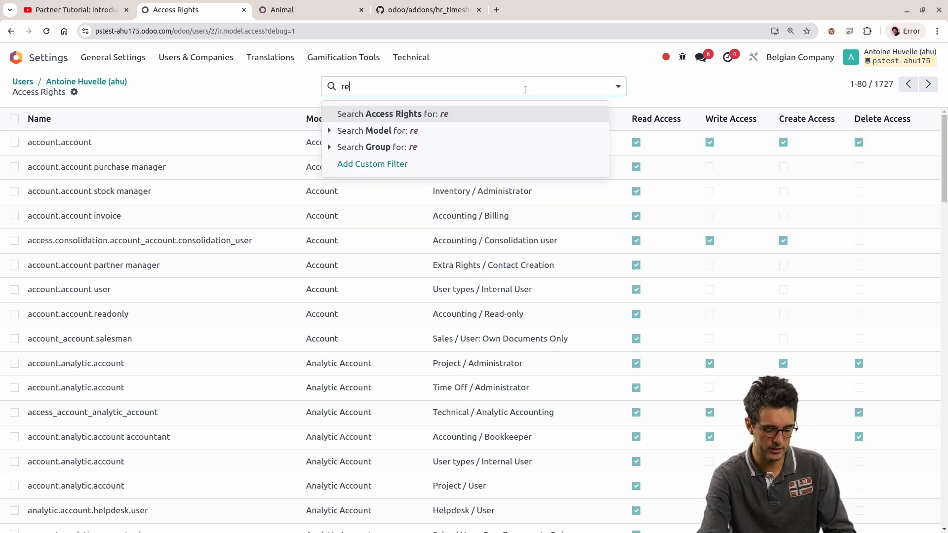
text(s.part)
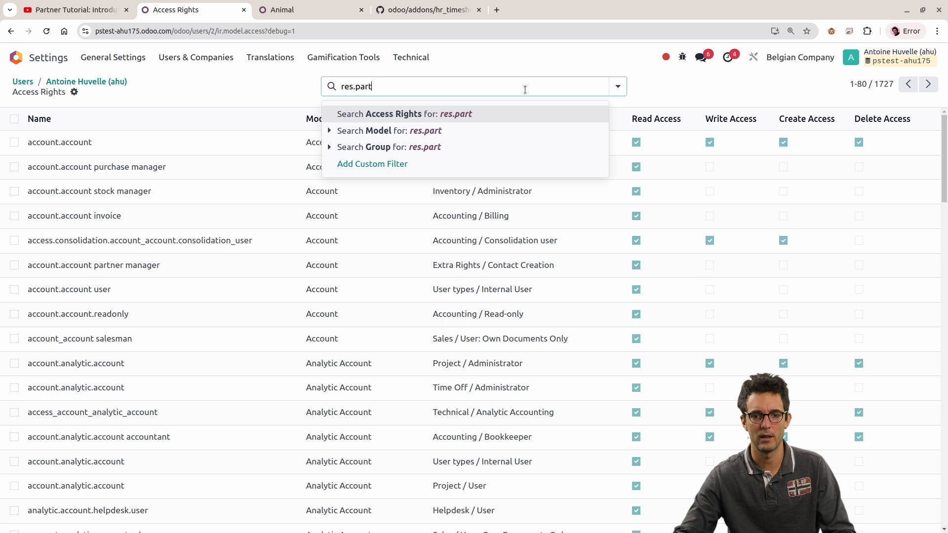
click(365, 130)
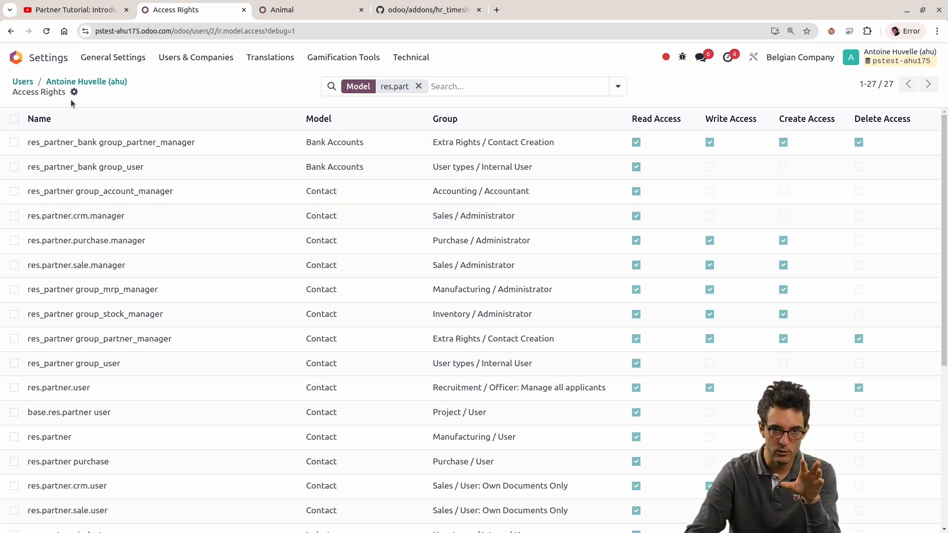
Step: Open the Groups list and search its internal groups for own
triple_click(42, 92)
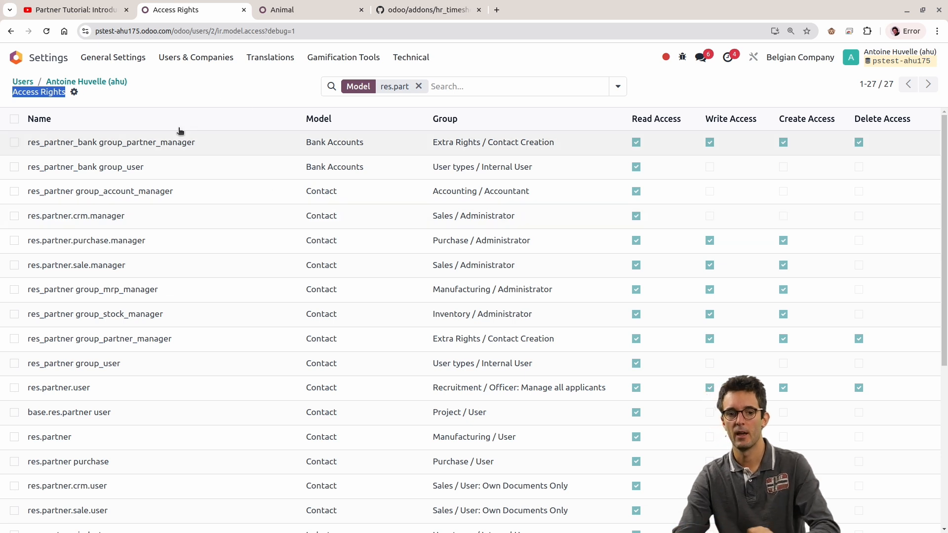
click(198, 58)
click(198, 101)
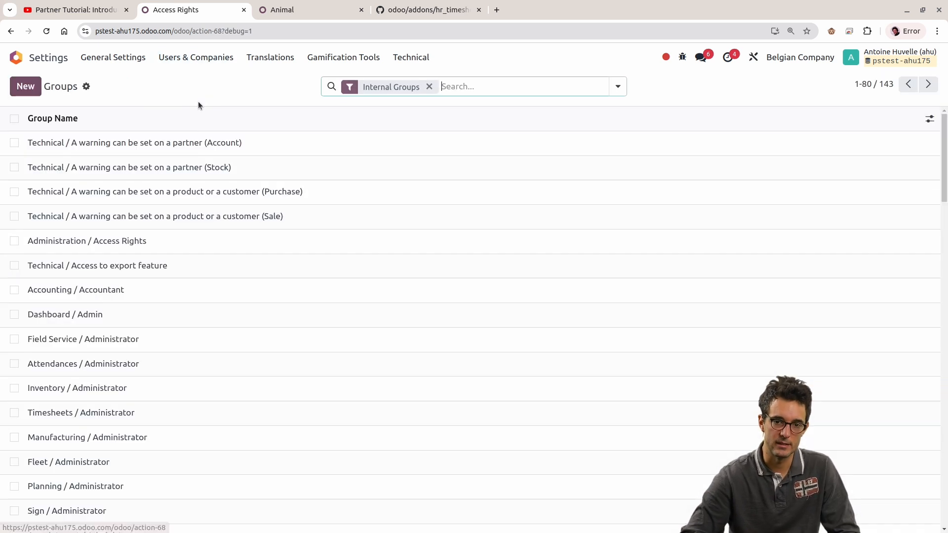
click(472, 88)
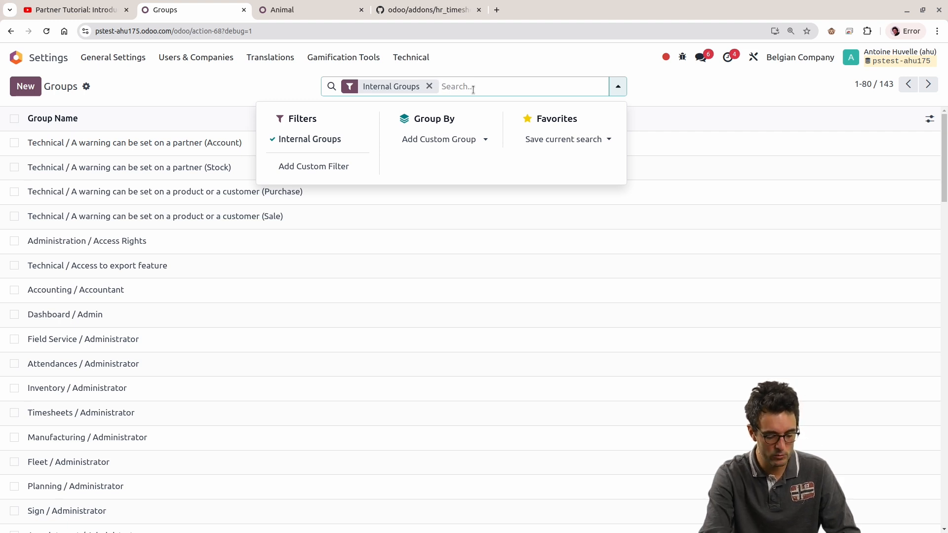
text(own)
key(Return)
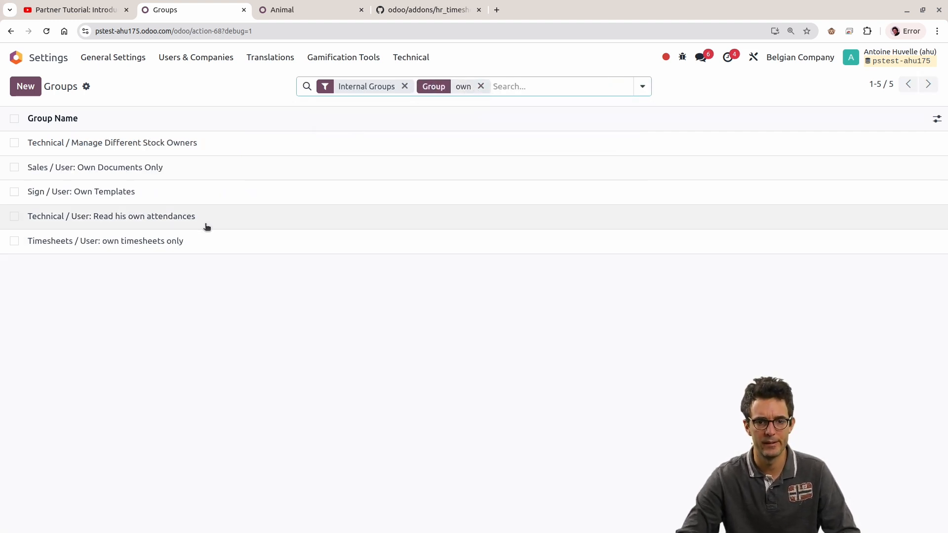
Step: Open the Sales / User: Own Documents Only group and examine its access rights and the domains of its record rules
click(148, 167)
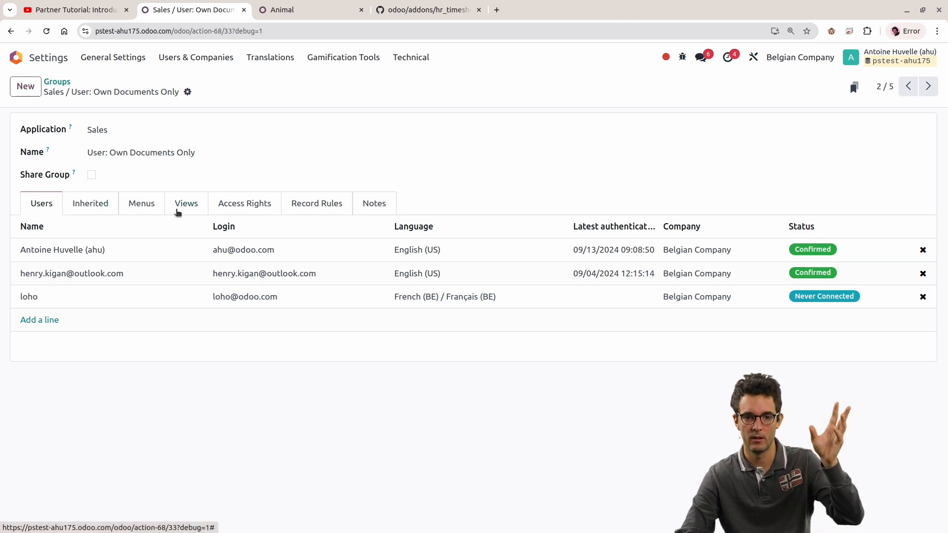
click(179, 212)
click(230, 206)
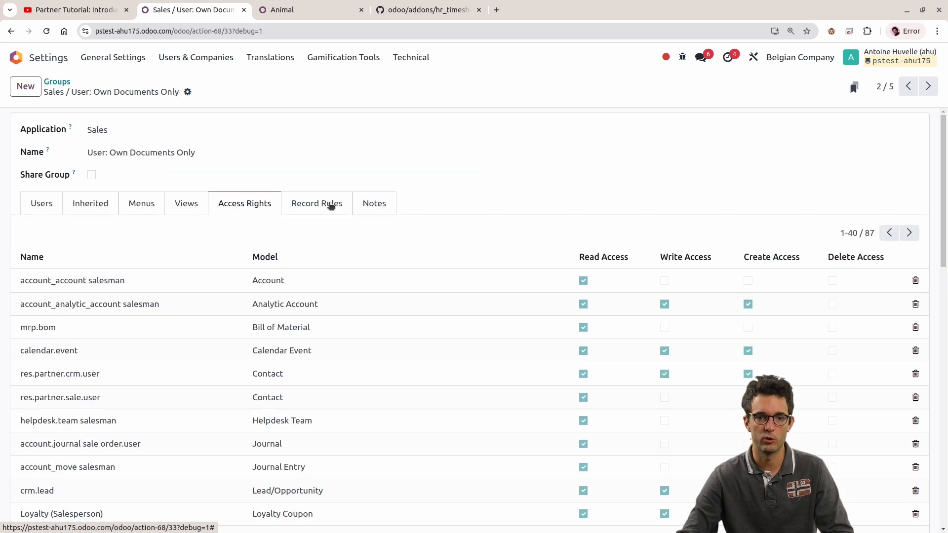
click(307, 201)
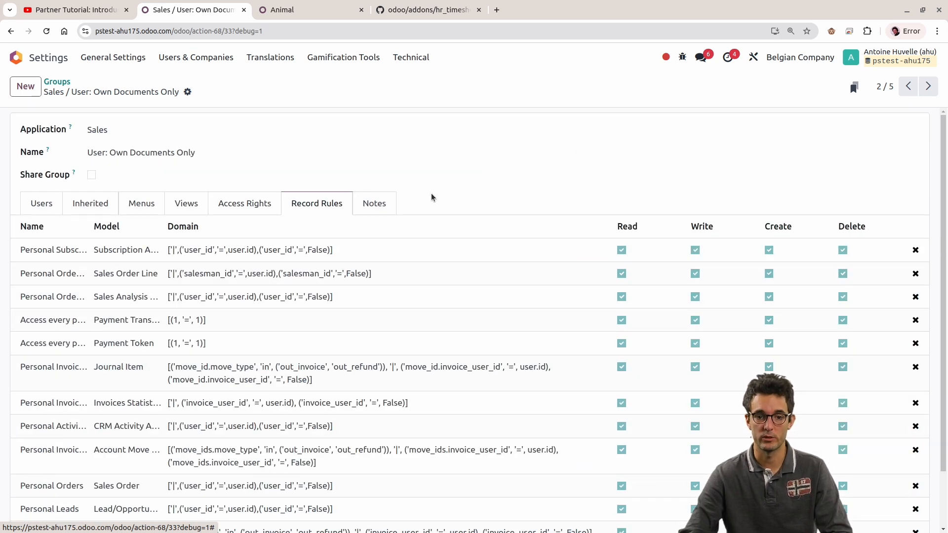
scroll(434, 195, down, 2)
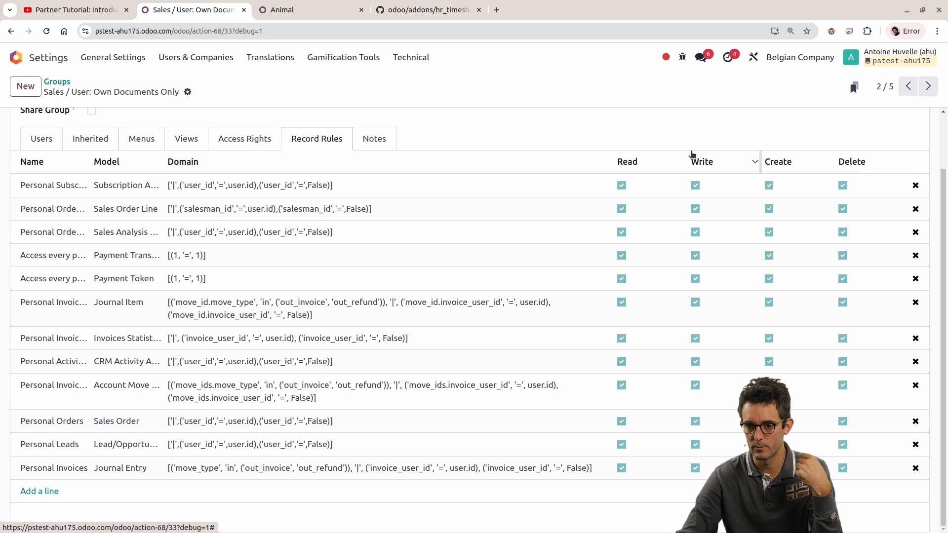
mouse_move(178, 166)
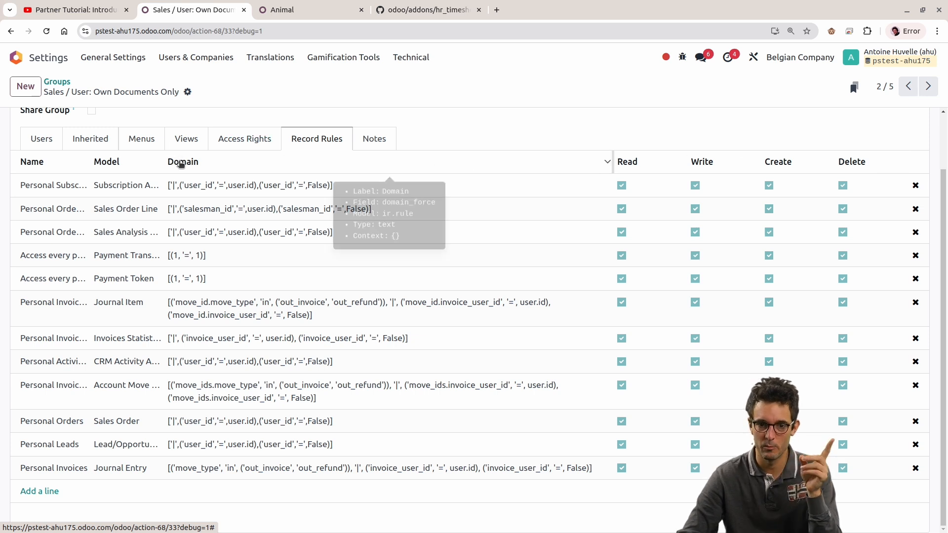
scroll(489, 172, up, 2)
scroll(296, 177, down, 2)
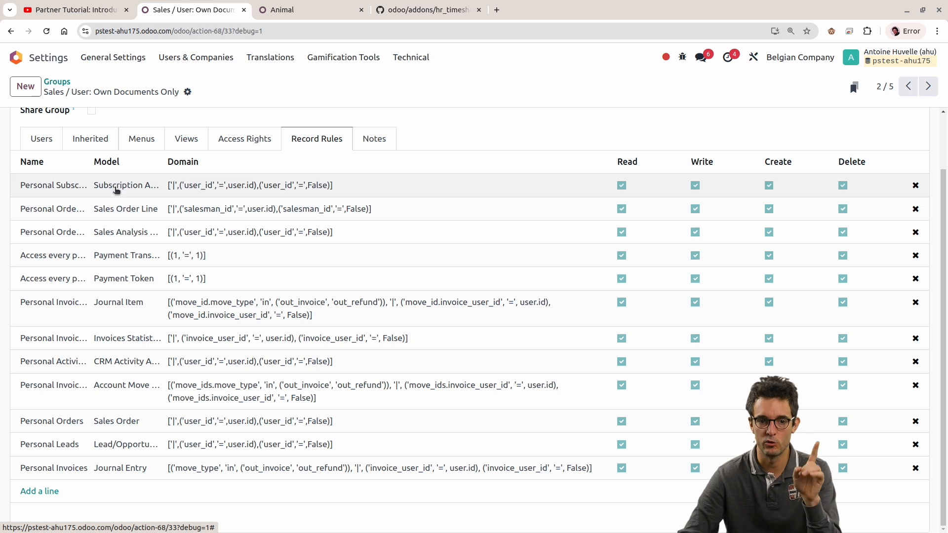
Step: Highlight the Personal Subscription Analysis rule's domain and widen the Name and Model columns of the record rules list
click(104, 186)
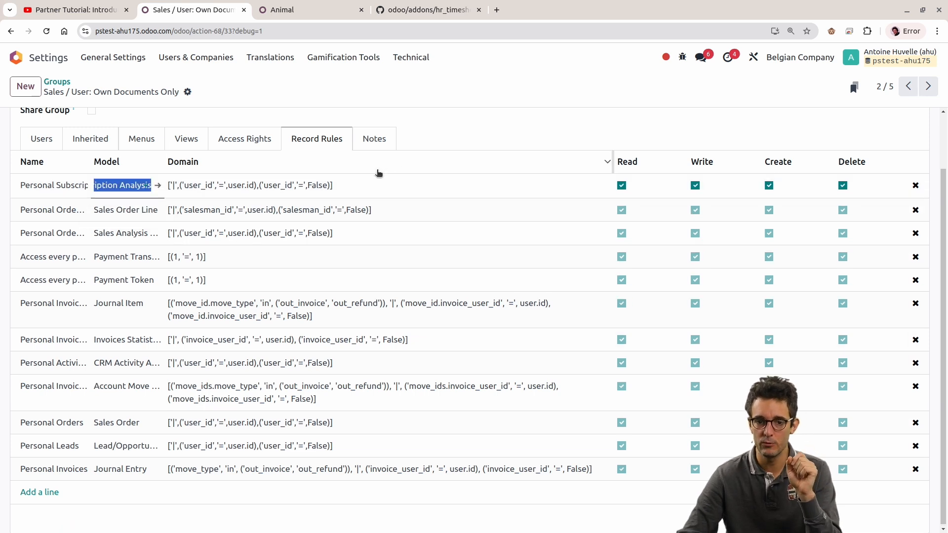
click(348, 182)
drag(363, 181, 167, 185)
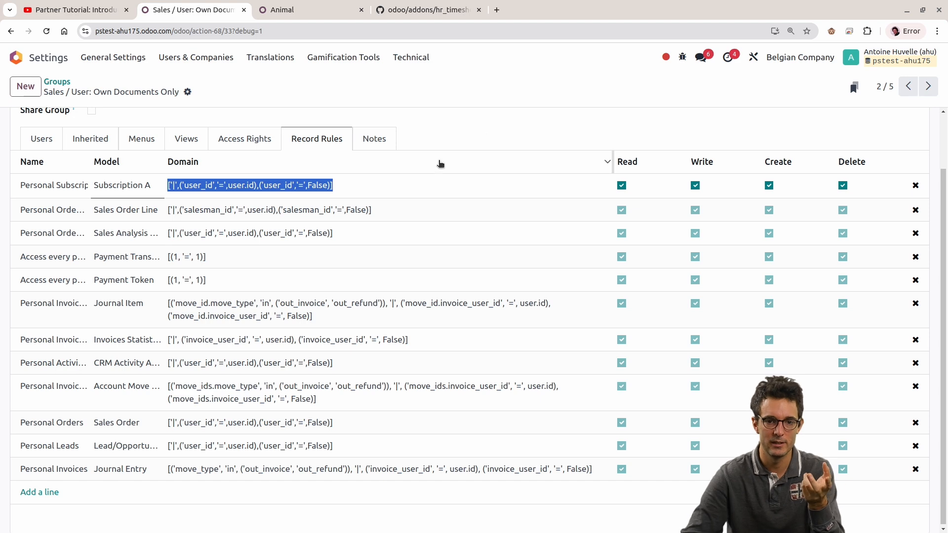
drag(90, 162, 169, 161)
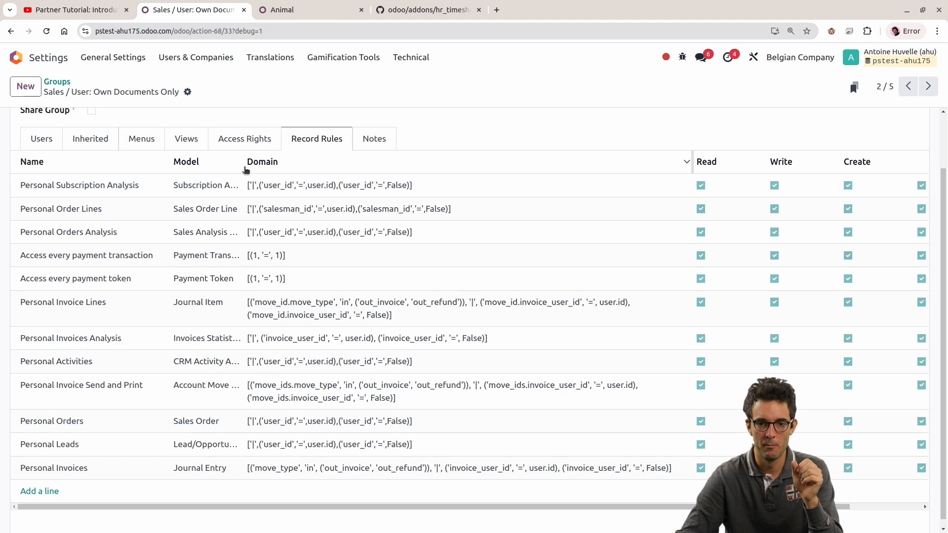
drag(242, 159, 321, 161)
Step: Examine the '|' operator and the user_id = user.id condition in the Personal Subscription Analysis rule's domain
click(250, 186)
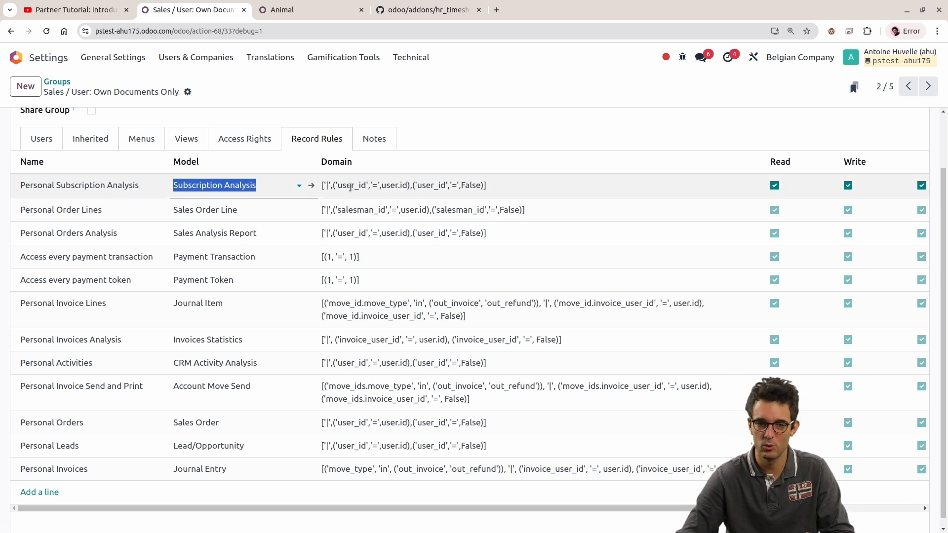
click(350, 187)
scroll(400, 117, up, 2)
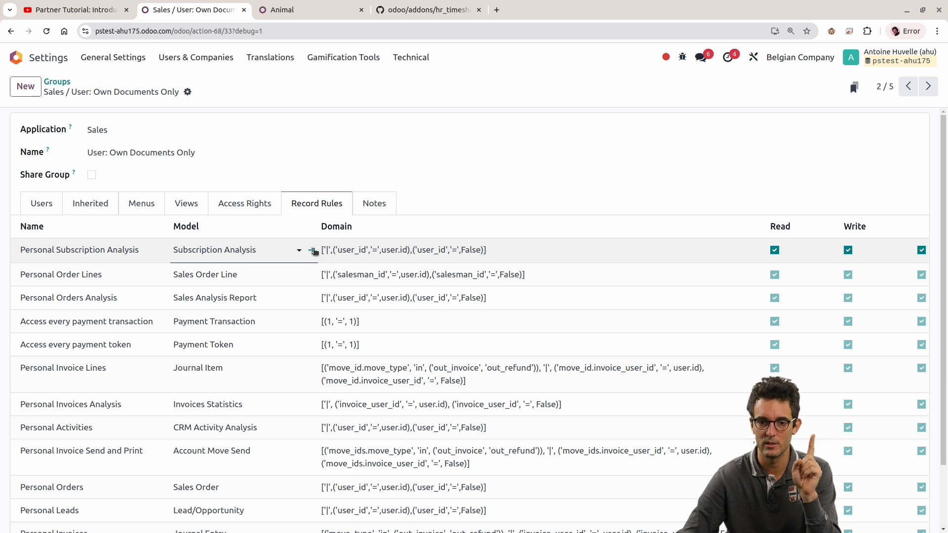
mouse_move(326, 250)
mouse_down()
mouse_move(334, 252)
mouse_move(322, 251)
mouse_up()
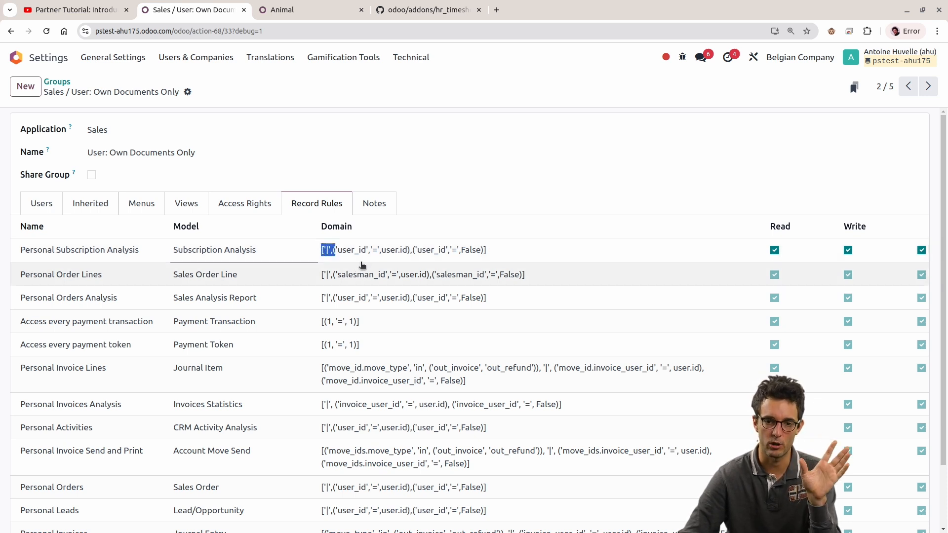
click(345, 251)
double_click(390, 250)
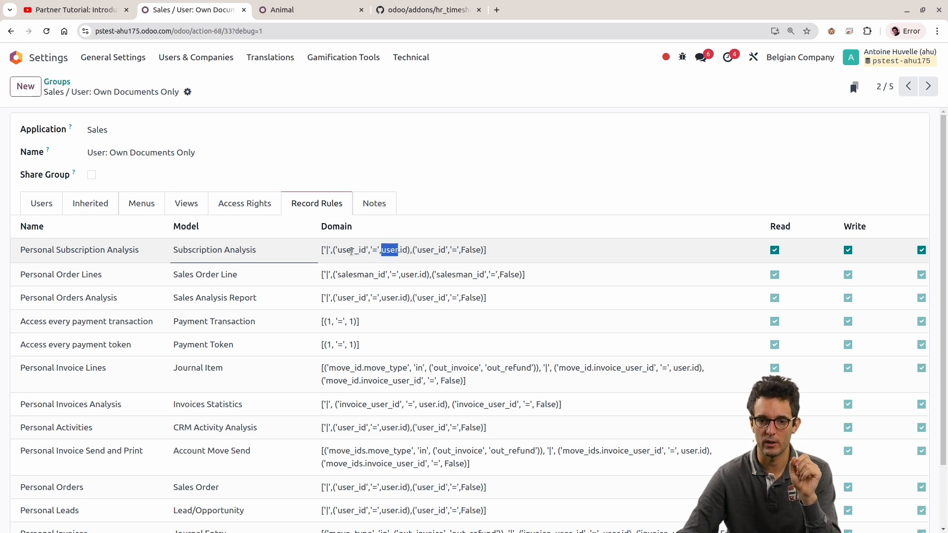
double_click(349, 250)
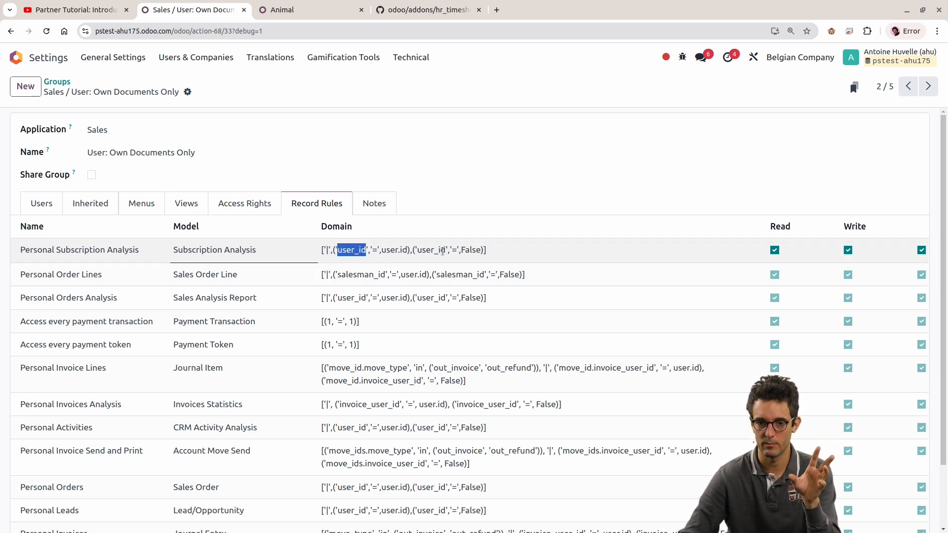
Step: In the other Odoo browser tab, open the paused Odoo subscription from the Subscriptions app and view the salesperson in its other information
click(306, 10)
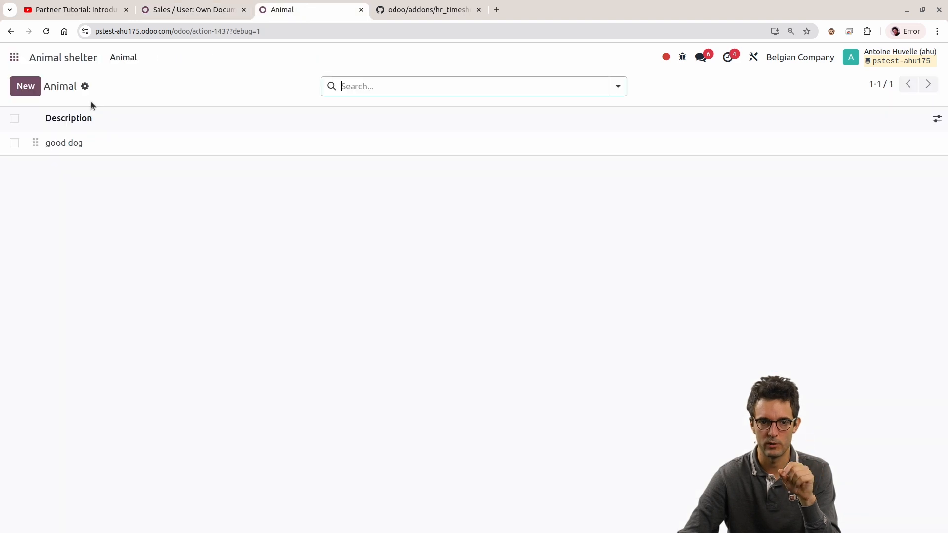
click(15, 58)
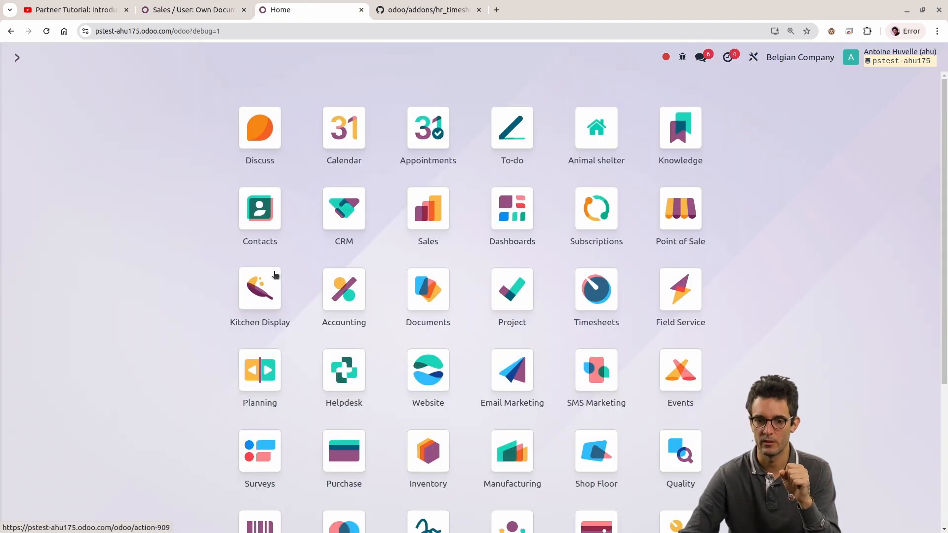
click(603, 223)
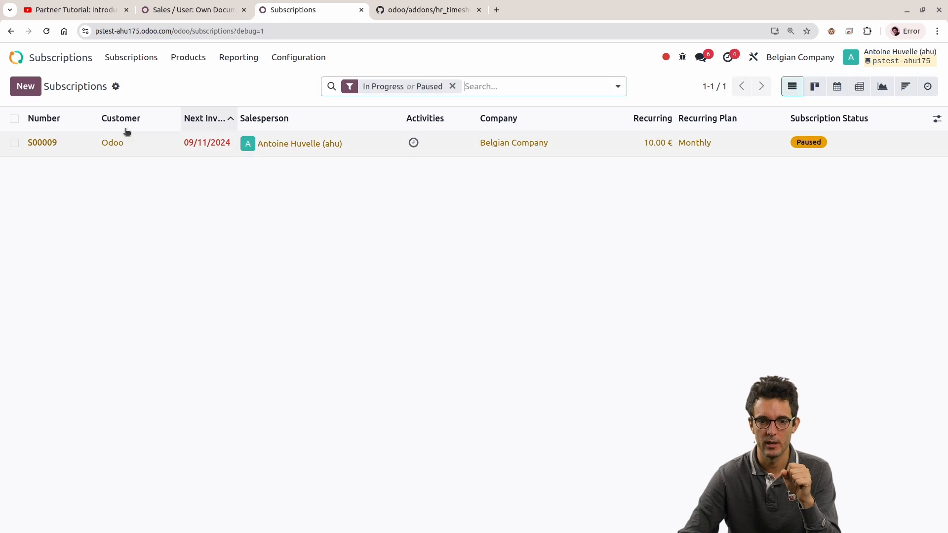
click(130, 145)
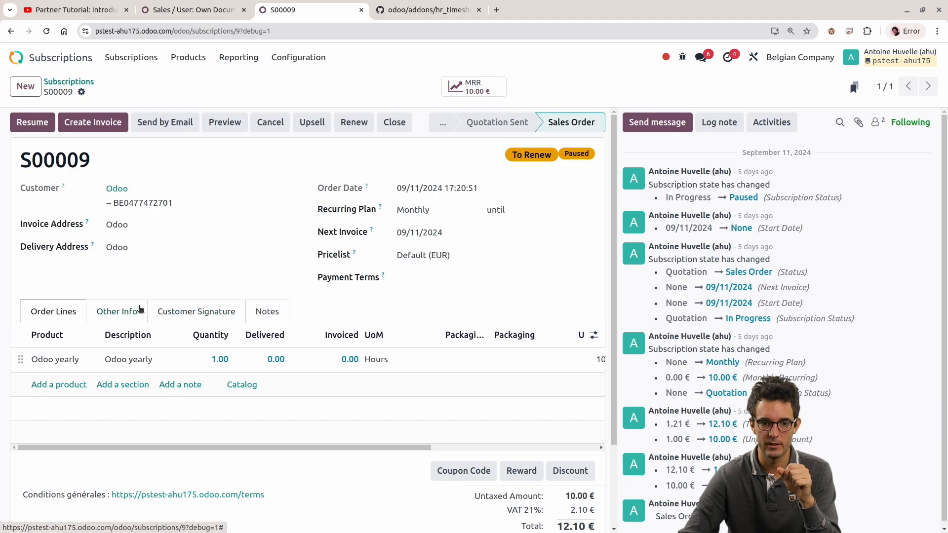
click(138, 310)
scroll(165, 283, down, 2)
mouse_move(74, 263)
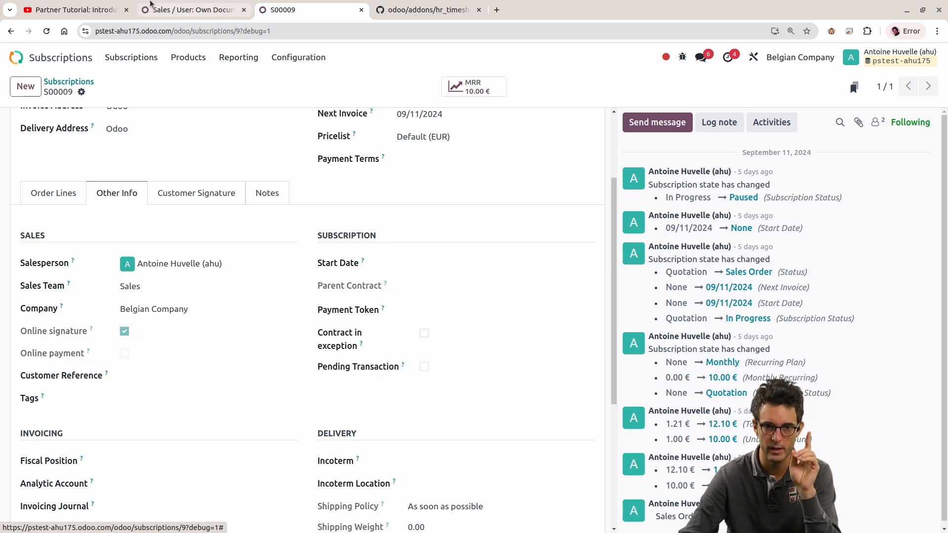
Step: Return to the Sales / User: Own Documents Only group and examine the user_id = False condition in the Personal Subscription Analysis domain
click(197, 10)
click(354, 255)
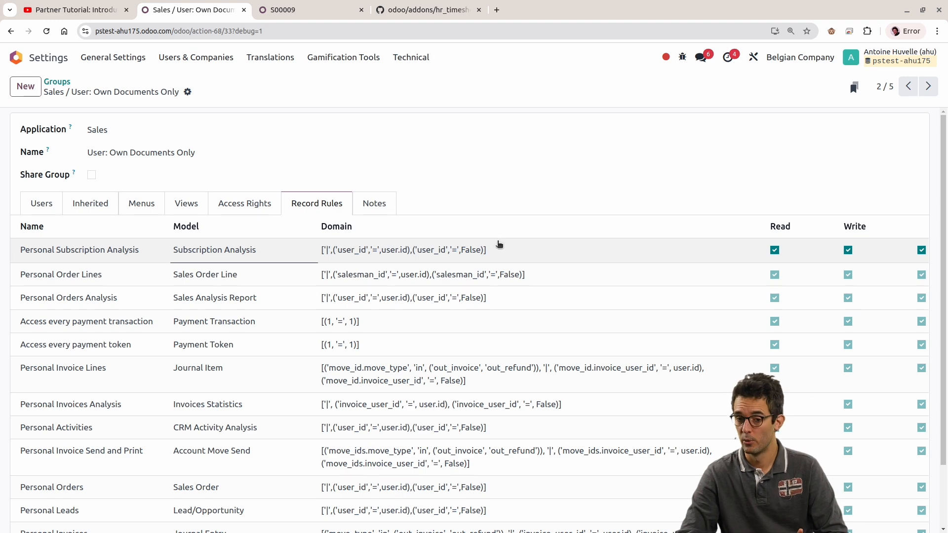
drag(426, 250, 431, 249)
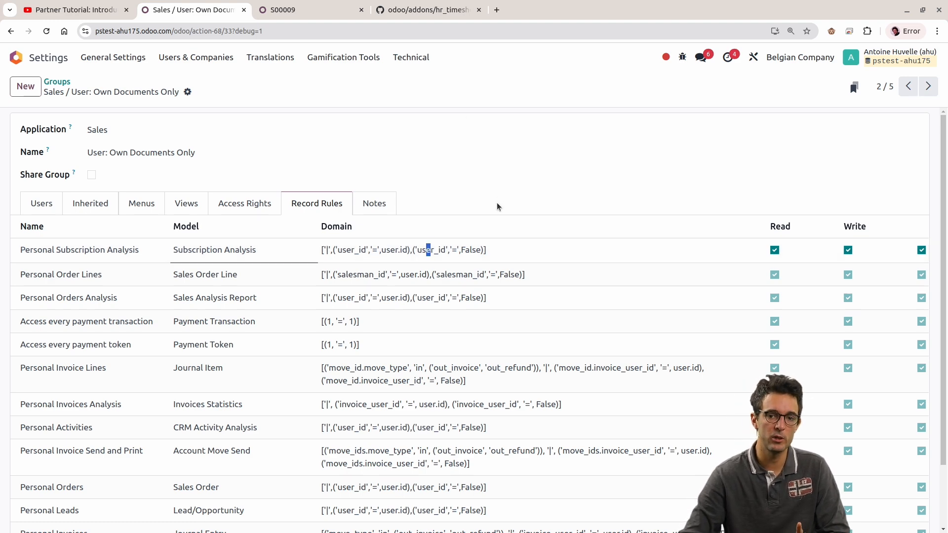
double_click(438, 250)
double_click(469, 250)
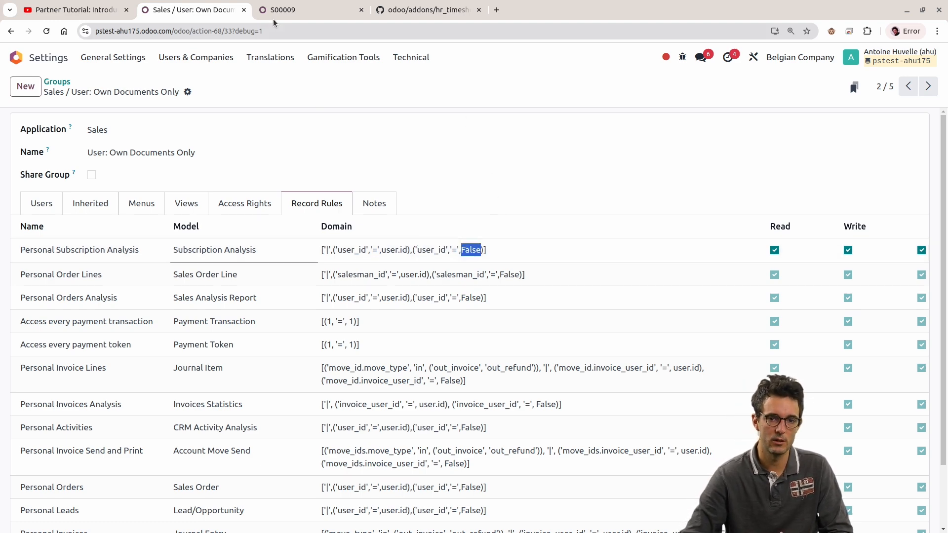
Step: Switch back to the subscription and clear its Salesperson field
click(274, 16)
click(228, 258)
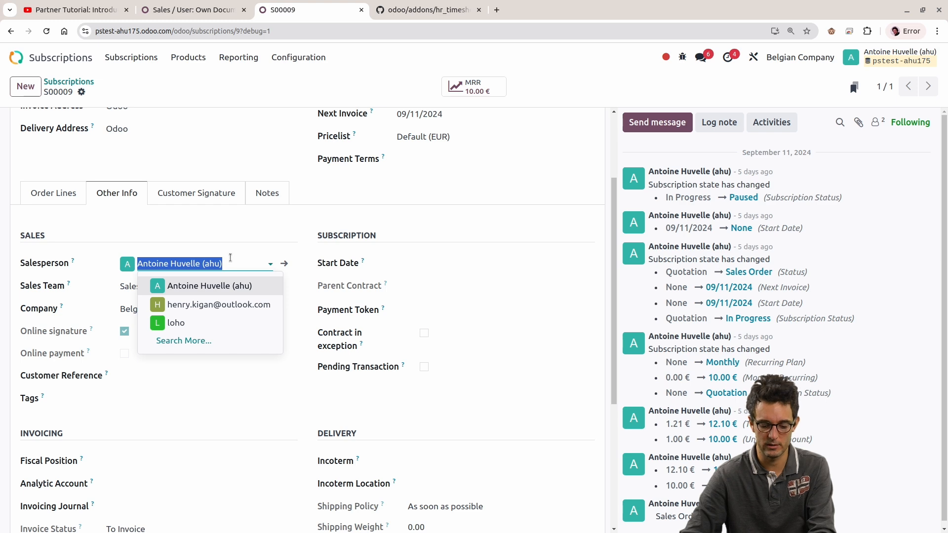
key(BackSpace)
click(539, 181)
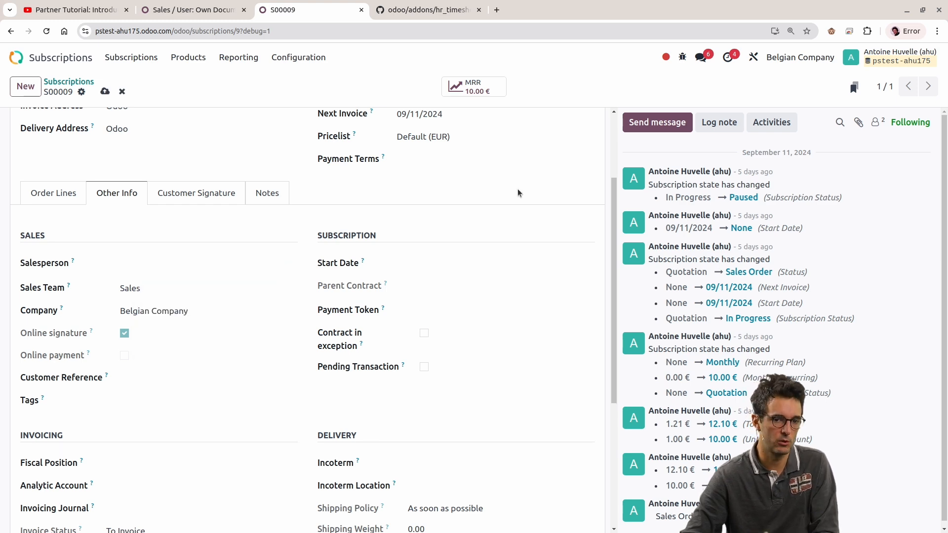
scroll(504, 232, up, 3)
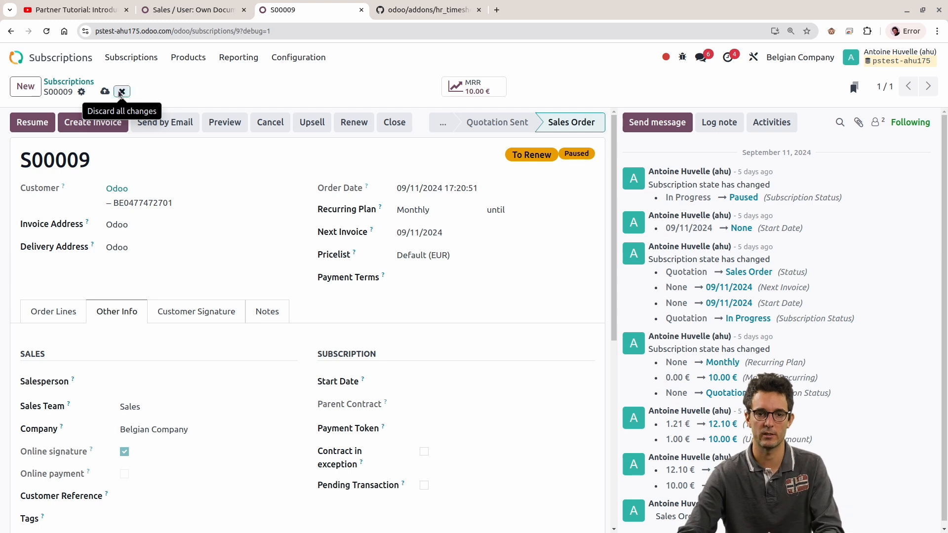
Step: Return to the group's record rules and compare the domains of Personal Subscription Analysis, Personal Leads, Personal Order Lines and Personal Orders Analysis
key(ctrl+Page_Up)
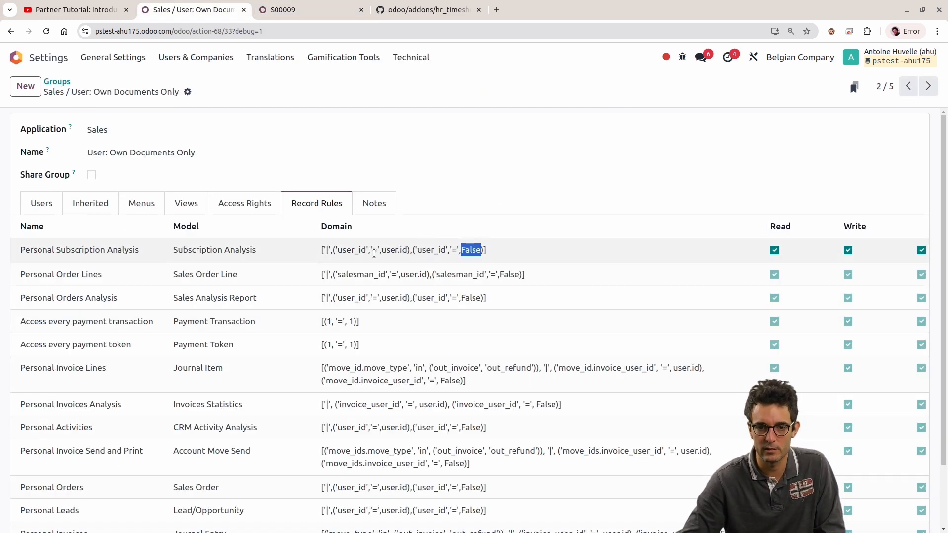
triple_click(374, 251)
scroll(388, 297, down, 2)
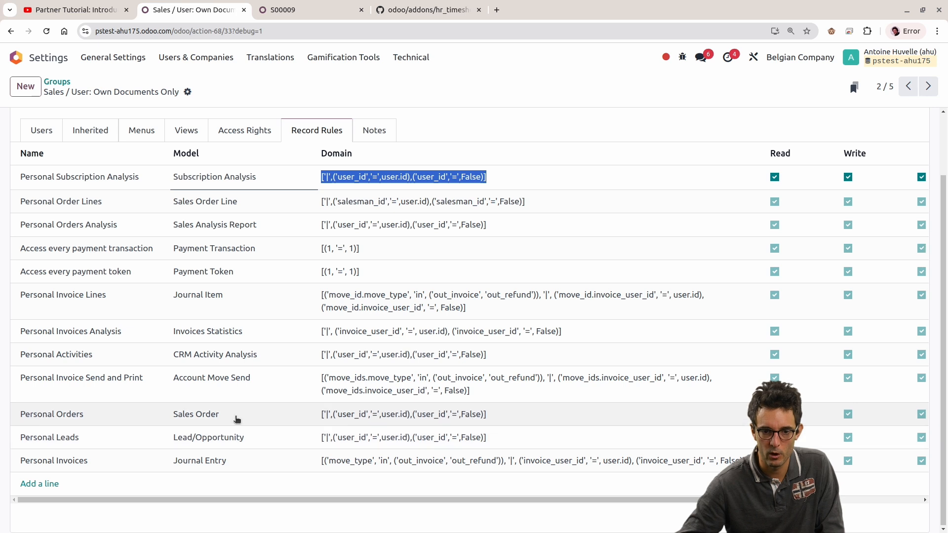
click(389, 445)
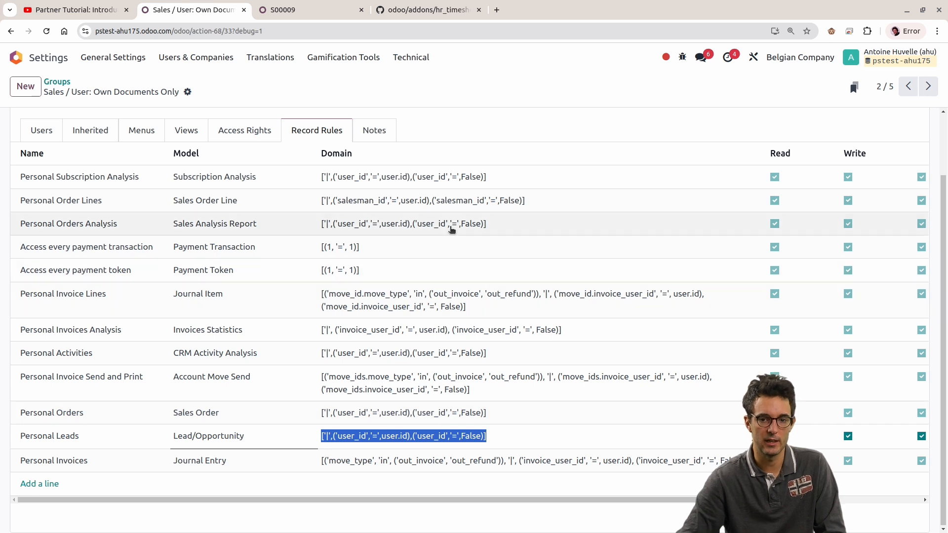
click(371, 202)
click(369, 196)
double_click(369, 196)
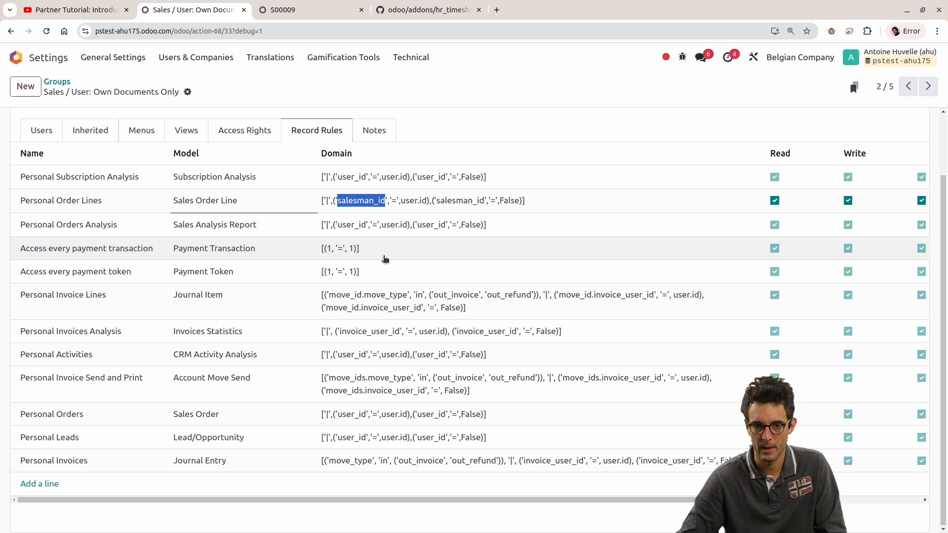
click(359, 232)
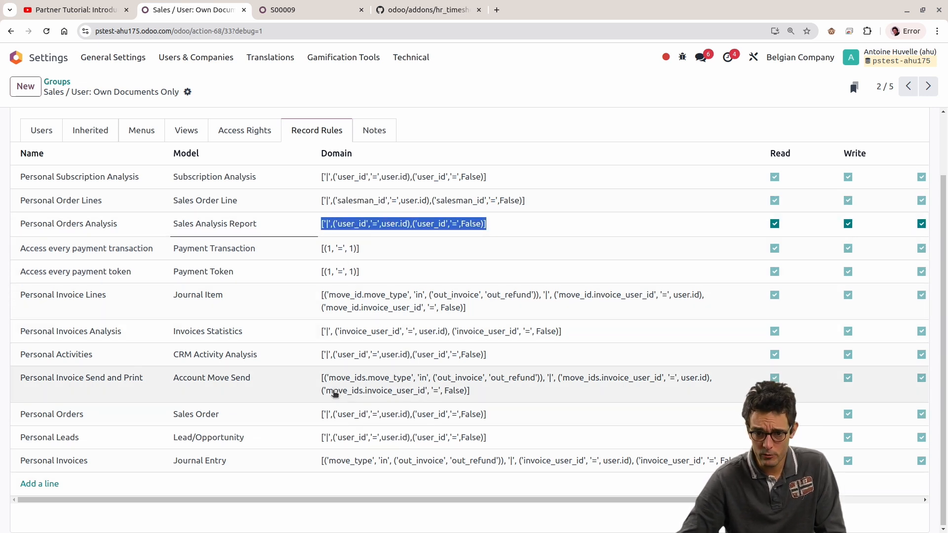
Step: Examine the Personal Invoice Send and Print rule's domain, covering move_type, out_invoice, out_refund and the invoice_user_id conditions
click(335, 392)
triple_click(475, 392)
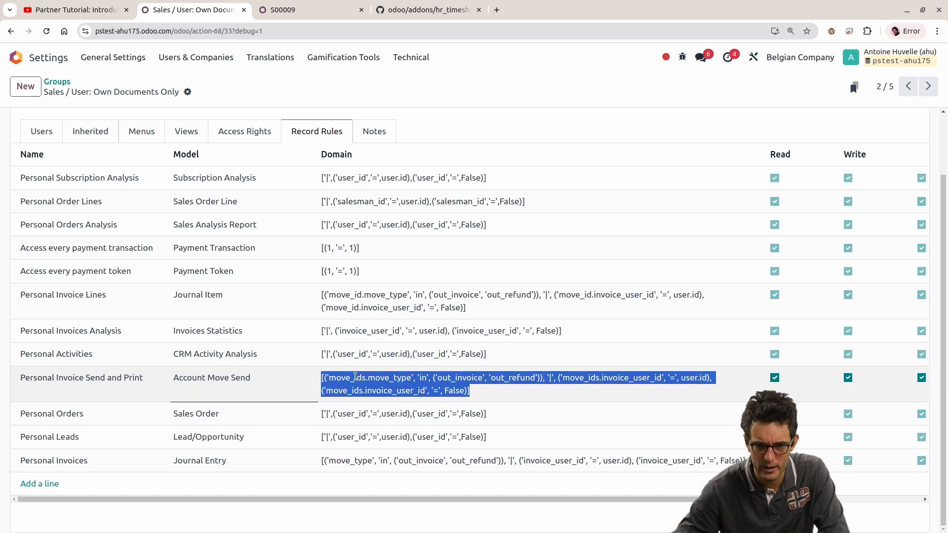
click(356, 377)
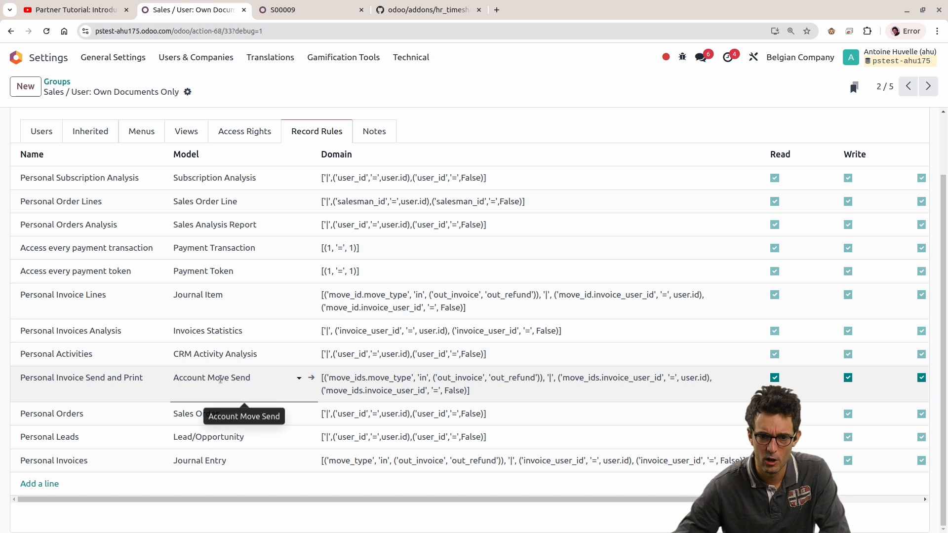
click(228, 378)
click(359, 388)
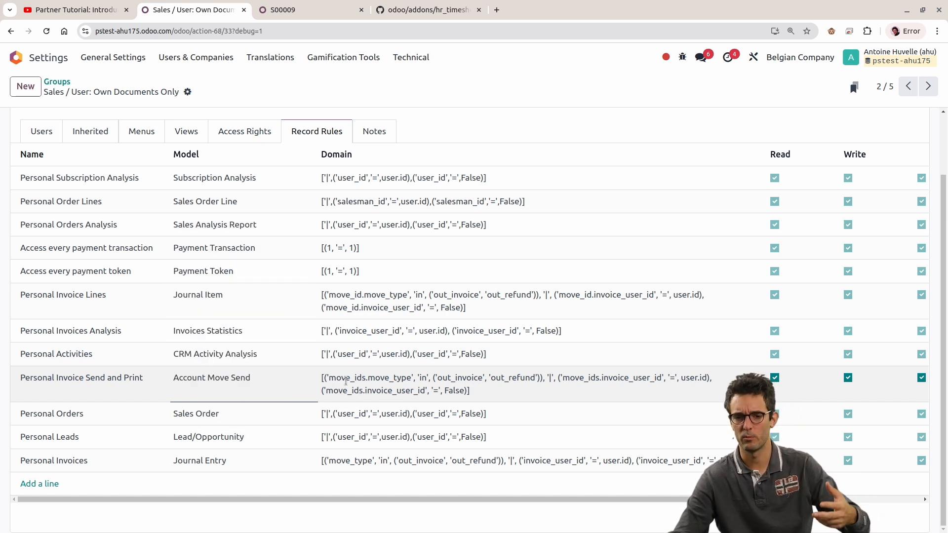
double_click(383, 378)
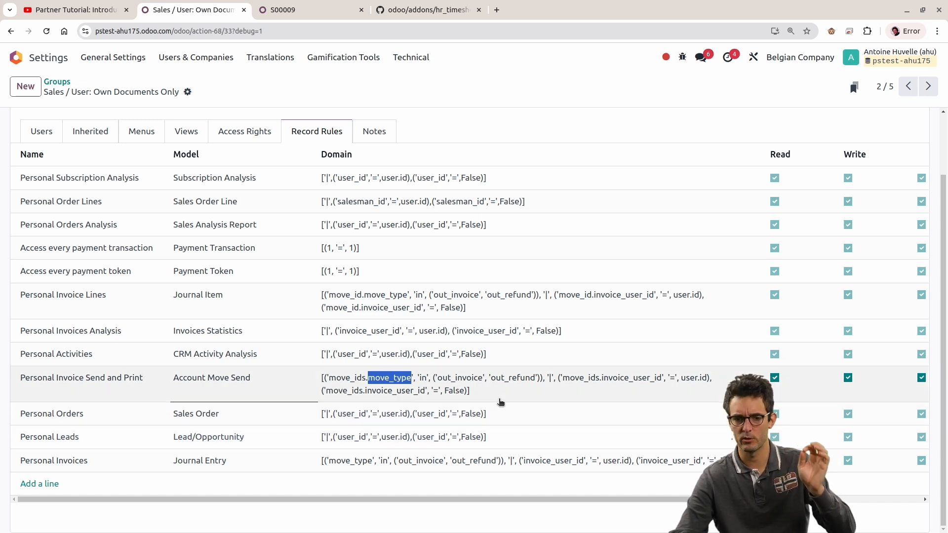
double_click(453, 377)
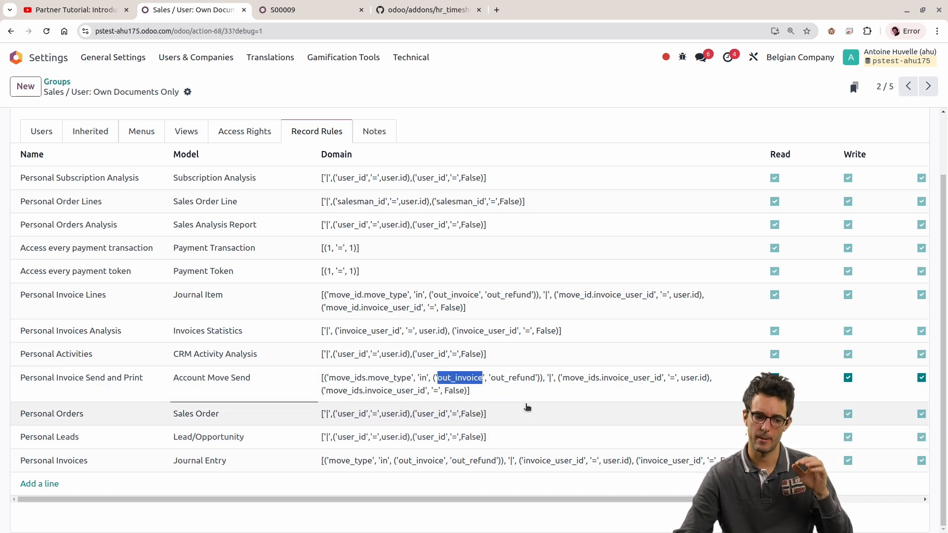
double_click(512, 377)
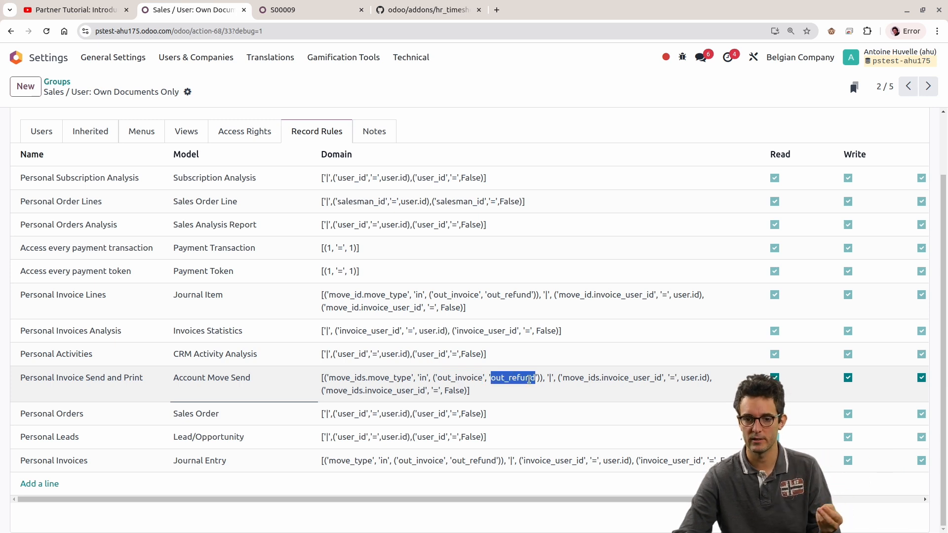
click(551, 379)
drag(548, 379, 567, 403)
click(557, 385)
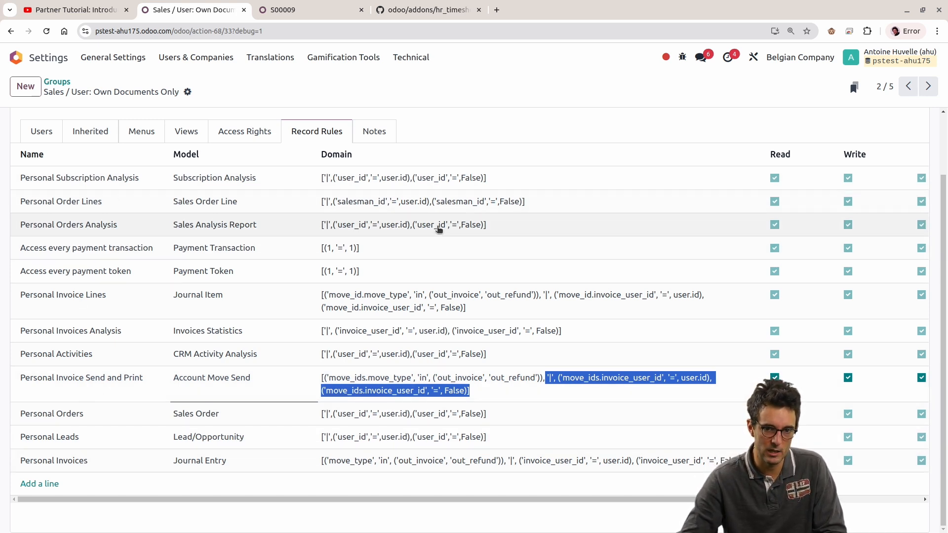
Step: Compare the Personal Subscription Analysis rule's domain with that of the Personal Activities rule
click(417, 188)
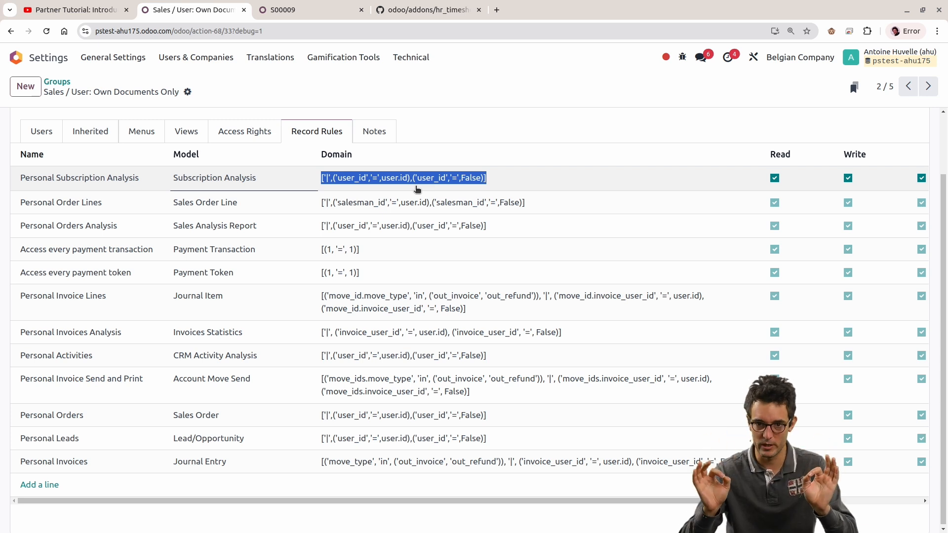
click(444, 355)
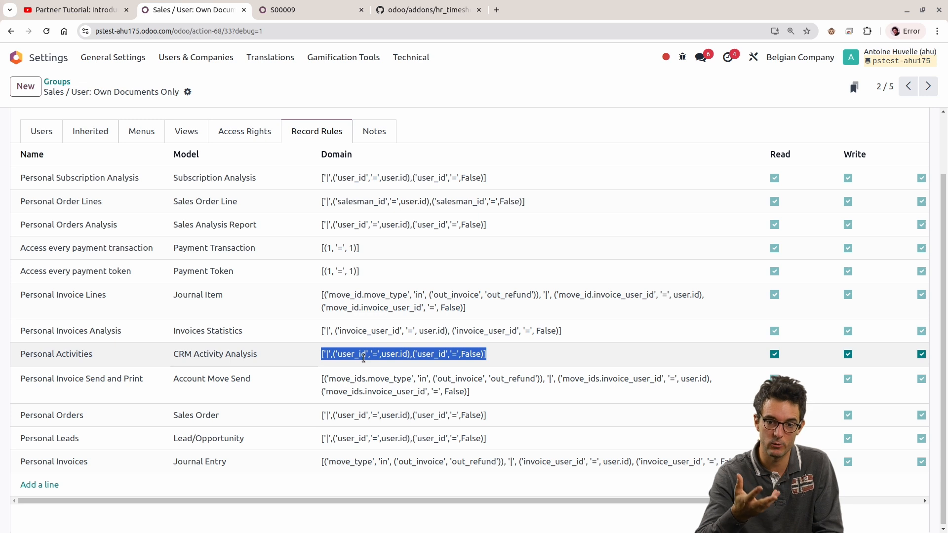
triple_click(363, 358)
triple_click(365, 358)
double_click(365, 358)
triple_click(365, 358)
key(ctrl+c)
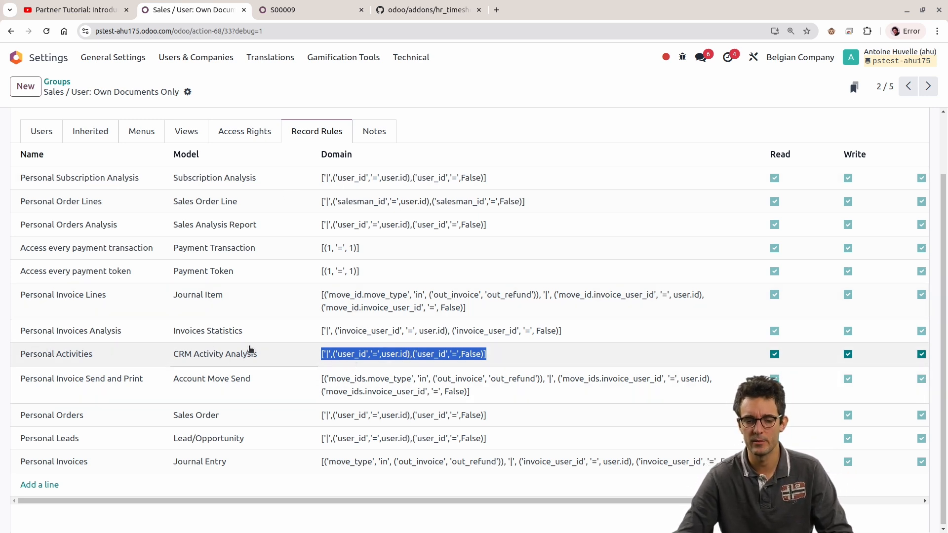
click(377, 355)
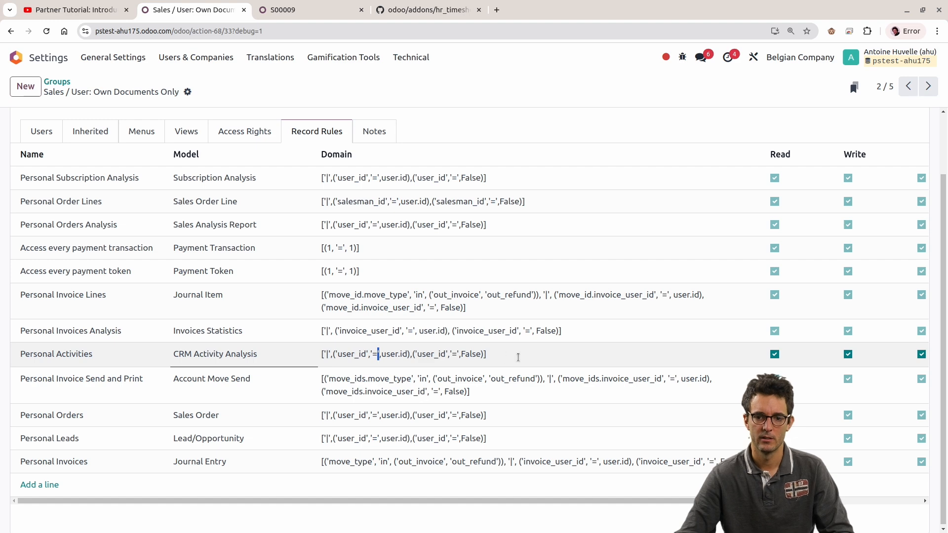
click(311, 9)
click(221, 32)
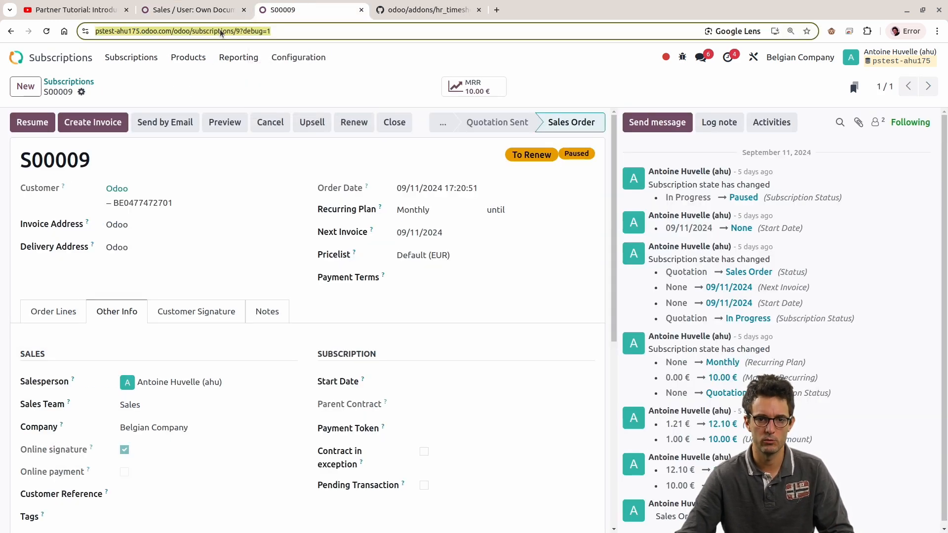
key(ctrl+v)
key(ctrl+z)
click(192, 100)
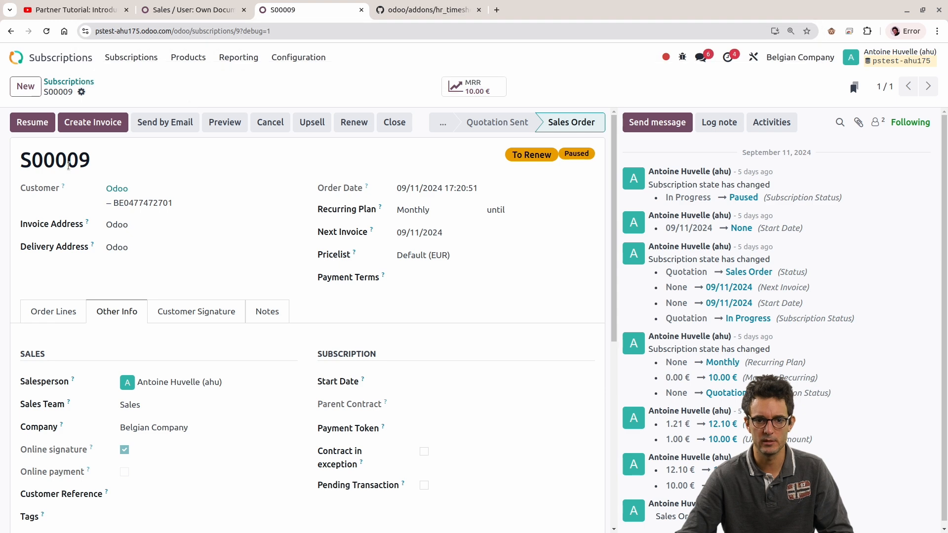
click(185, 58)
click(228, 6)
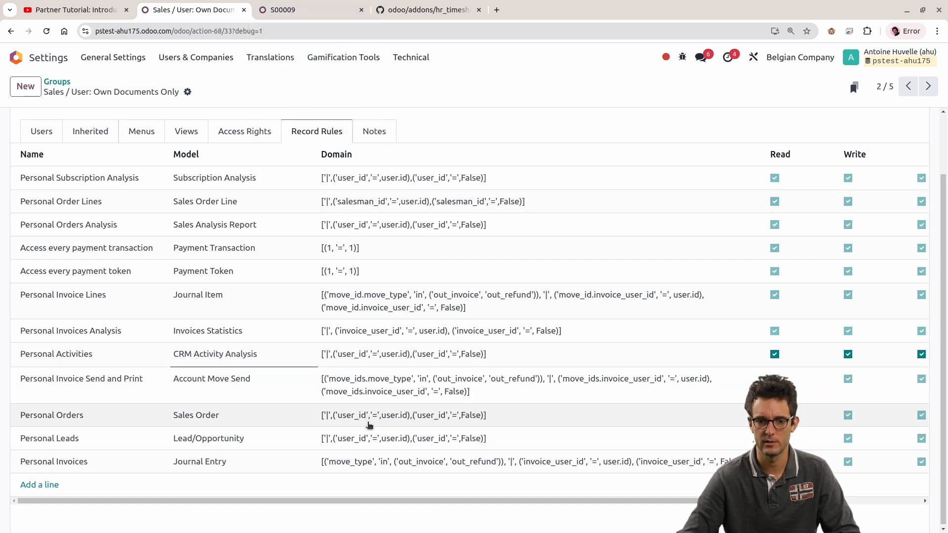
Step: Open aa's opportunity in CRM and examine its Extra Information and Salesperson field
click(269, 6)
click(16, 57)
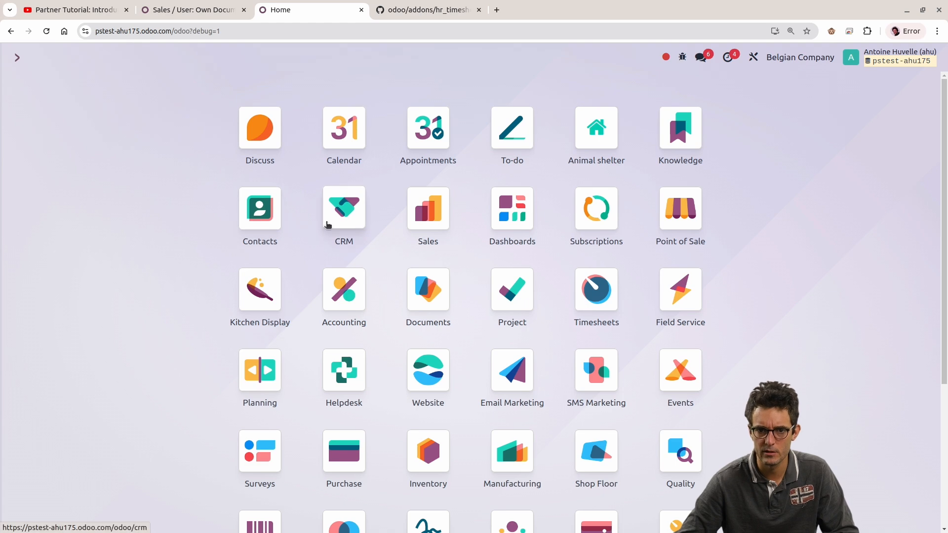
click(345, 224)
click(108, 180)
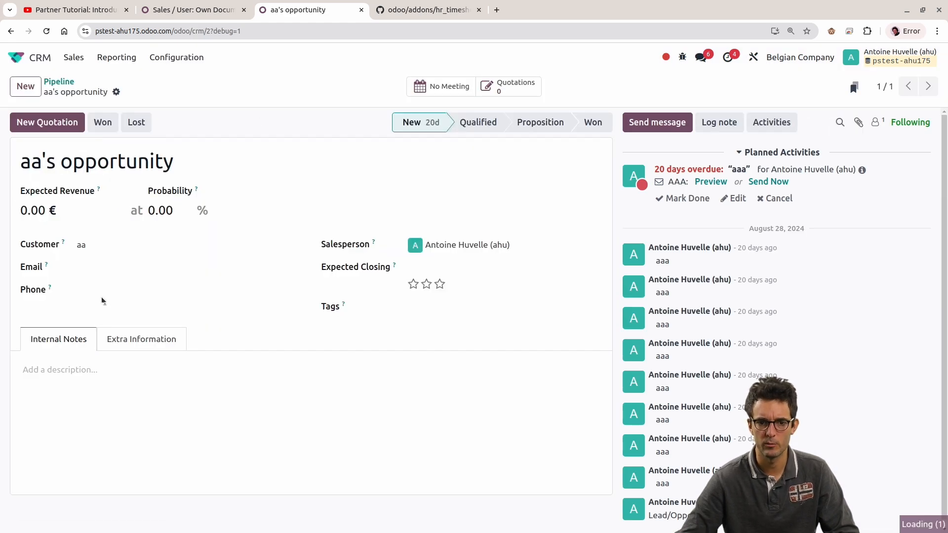
click(140, 339)
scroll(161, 380, down, 3)
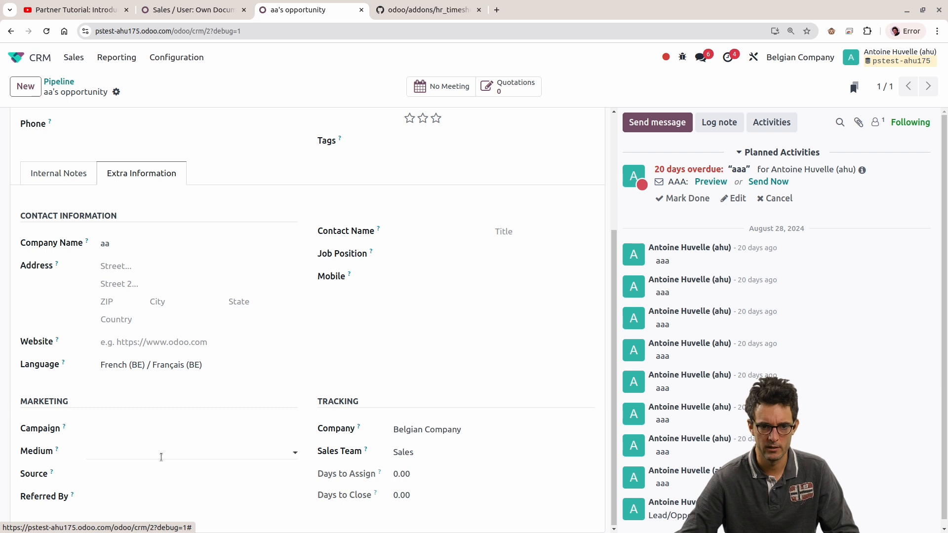
scroll(160, 428, up, 3)
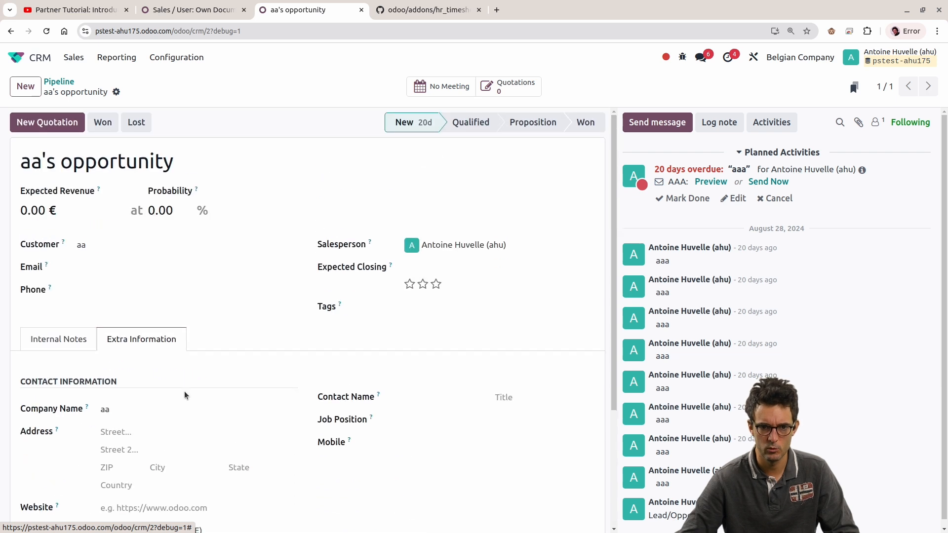
click(492, 245)
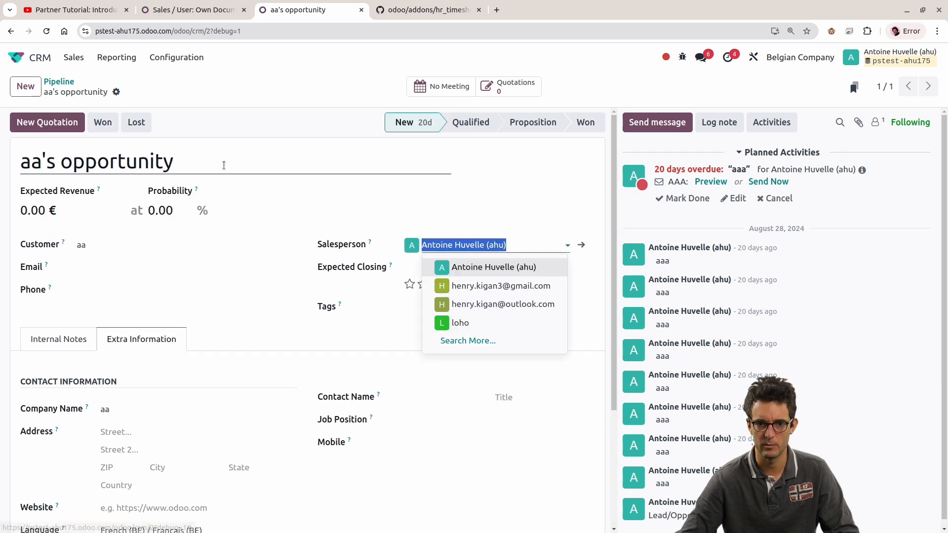
Step: Return to the CRM pipeline and remove the My Pipeline filter
click(76, 90)
click(65, 84)
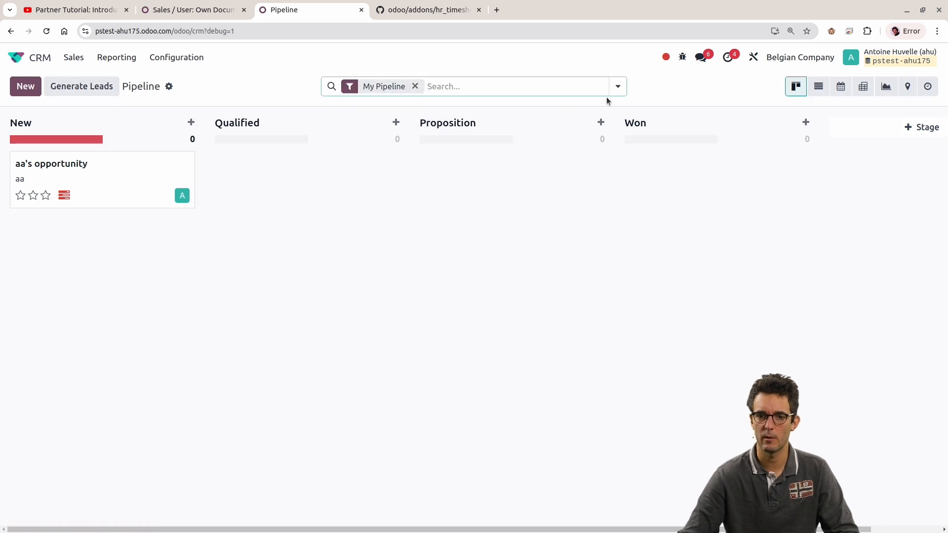
click(415, 86)
Step: Start a custom filter on the pipeline with the domain ['|',('user_id','=',user.id),('user_id','=',False)]
click(619, 87)
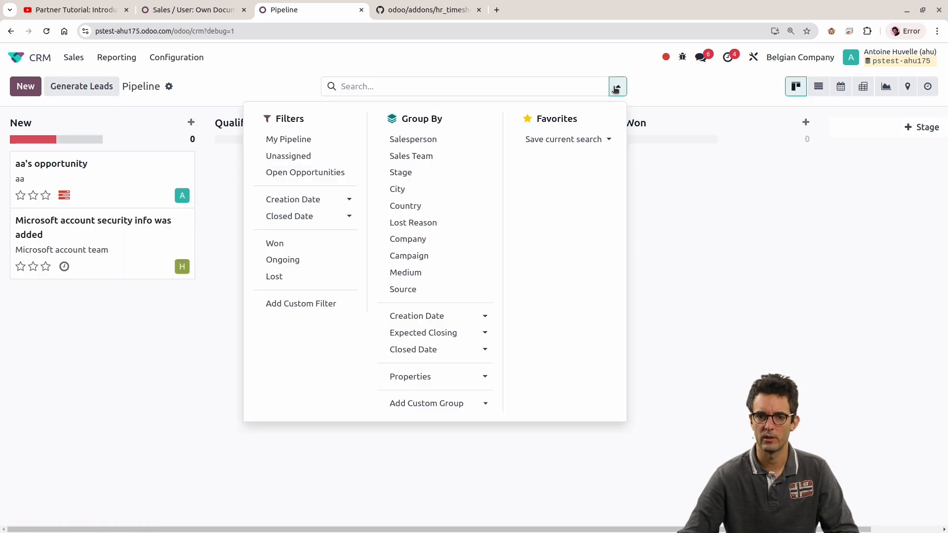
click(289, 305)
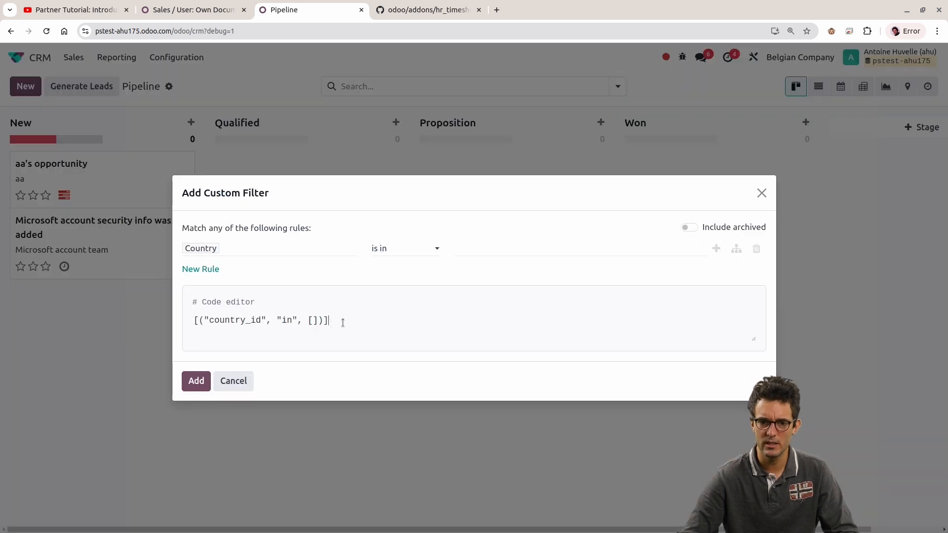
key(ctrl+a)
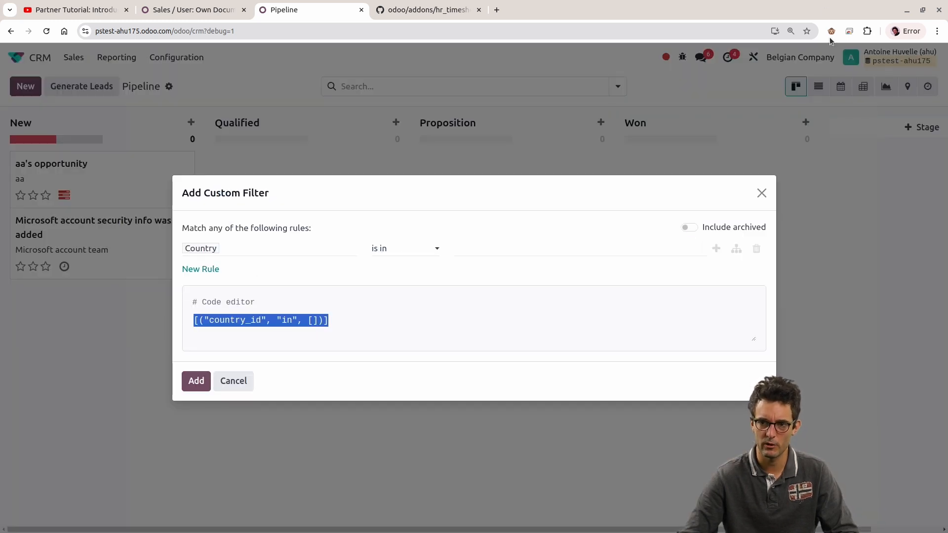
key(ctrl+v)
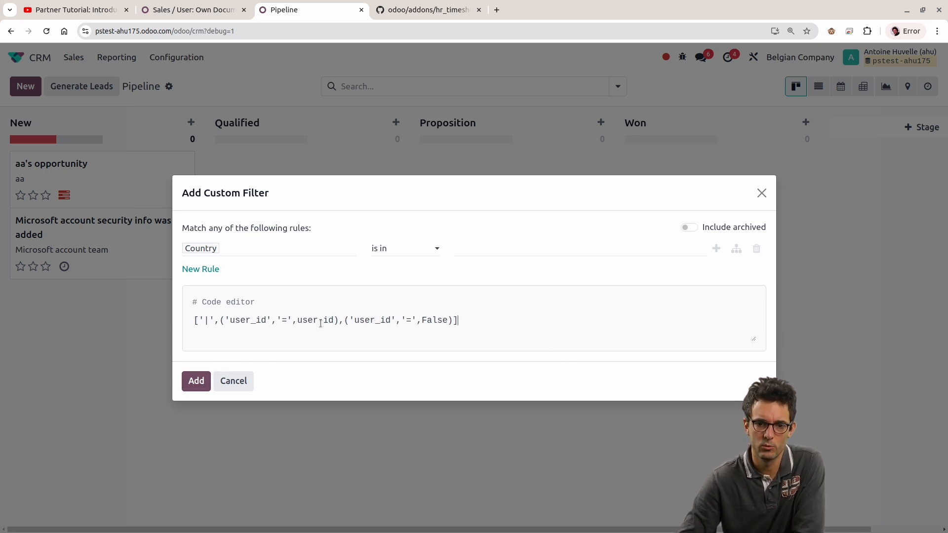
click(202, 384)
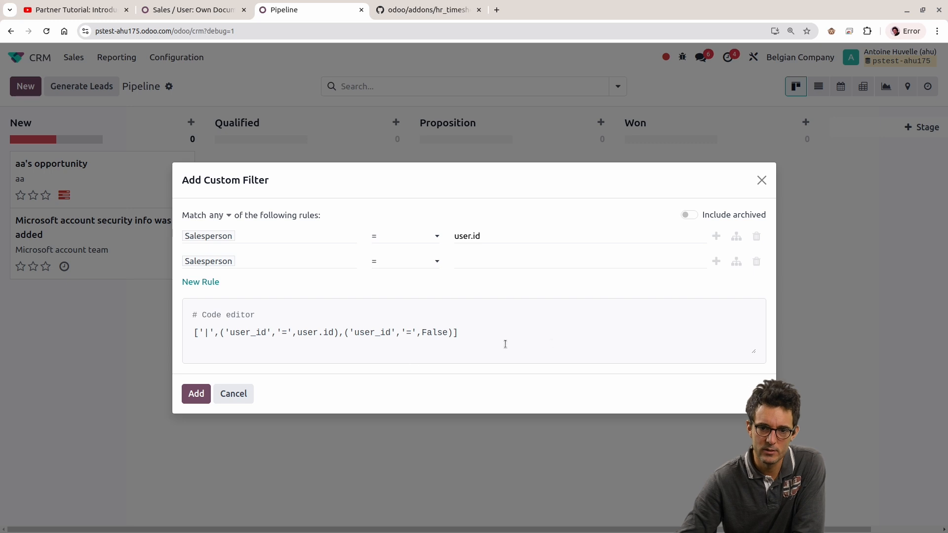
Step: Compare the domain code with the two Salesperson rules above it, and try to add the filter
drag(493, 333, 146, 318)
drag(185, 216, 592, 335)
click(592, 335)
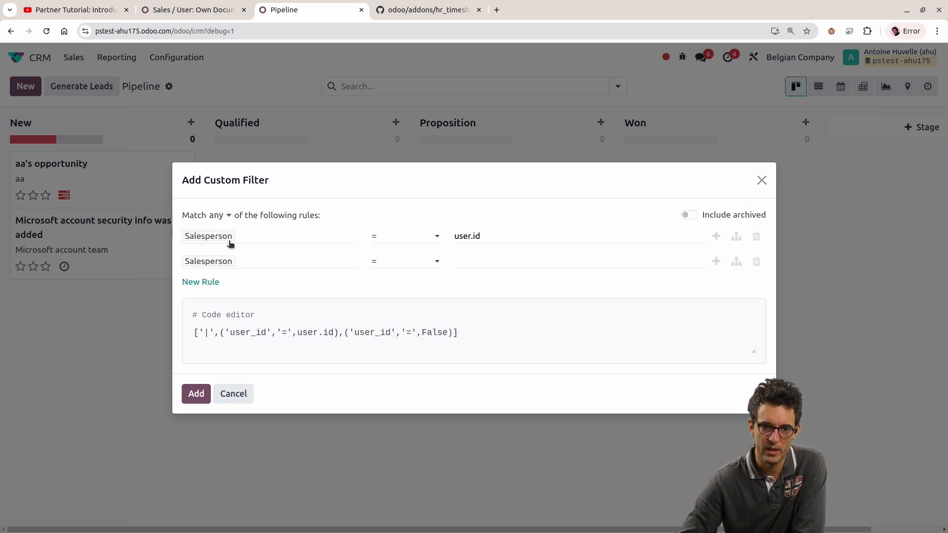
double_click(470, 236)
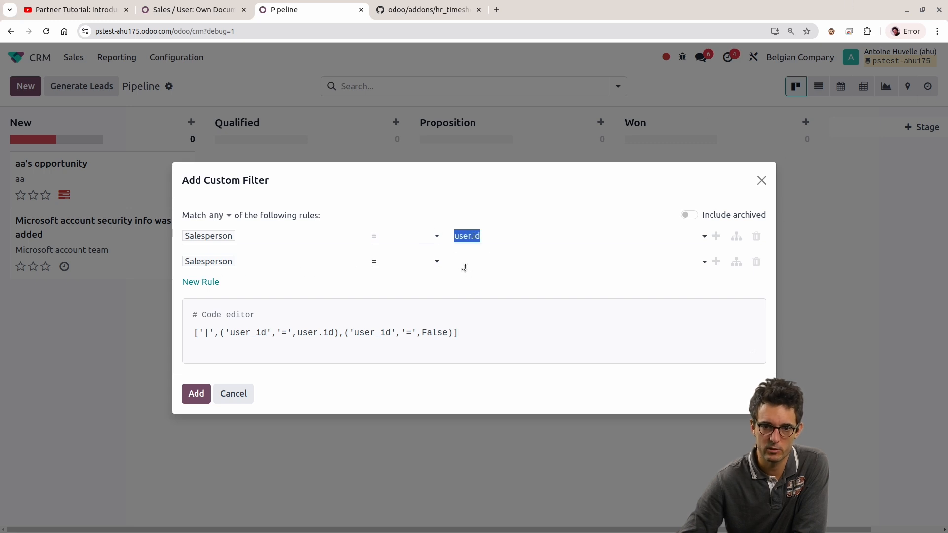
click(196, 394)
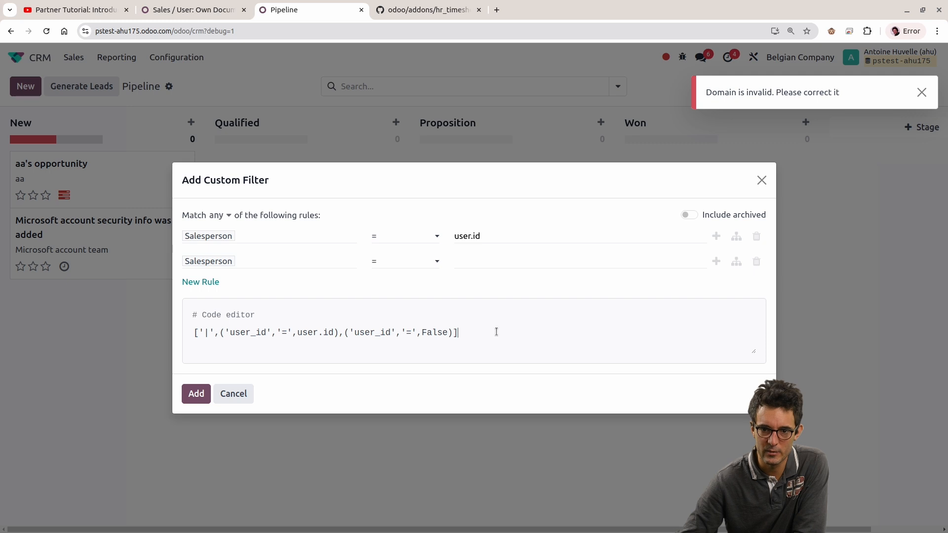
click(386, 349)
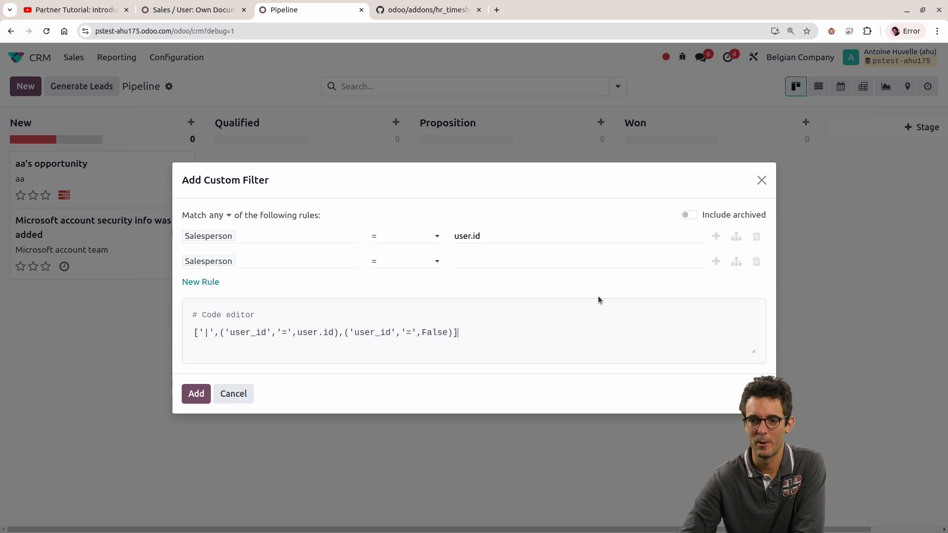
Step: Set the second Salesperson rule's operator to "is not set" and try to add the filter
click(482, 267)
click(402, 262)
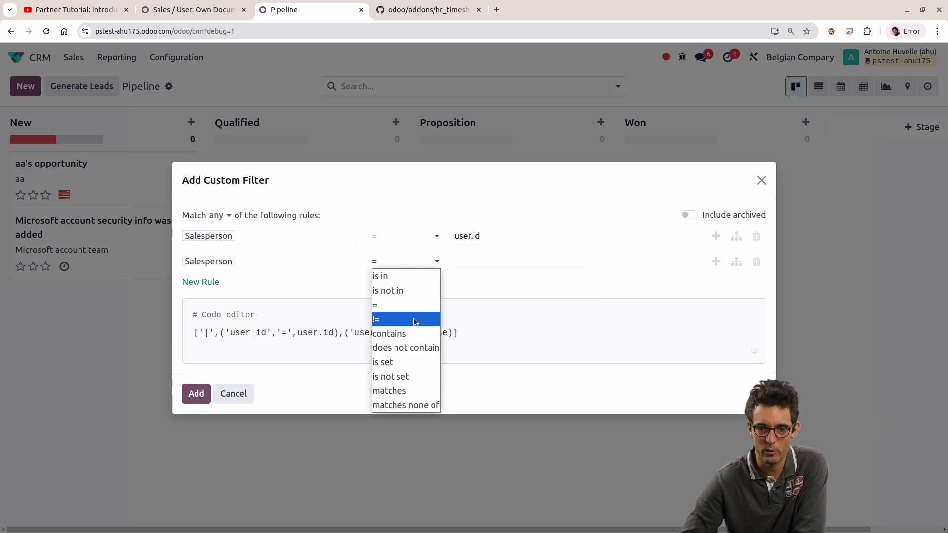
click(408, 377)
click(196, 395)
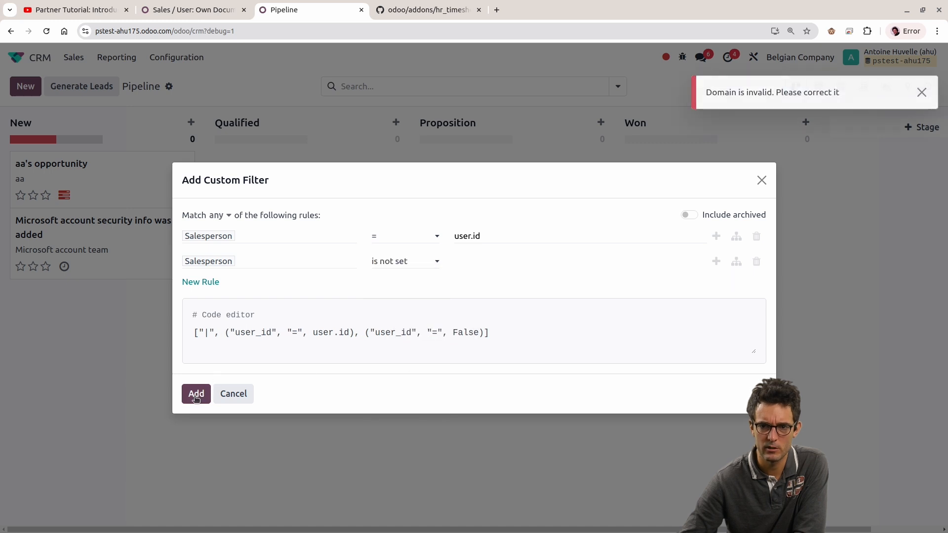
Step: Replace user.id in the first Salesperson rule with the logged-in user and add the custom filter
click(495, 234)
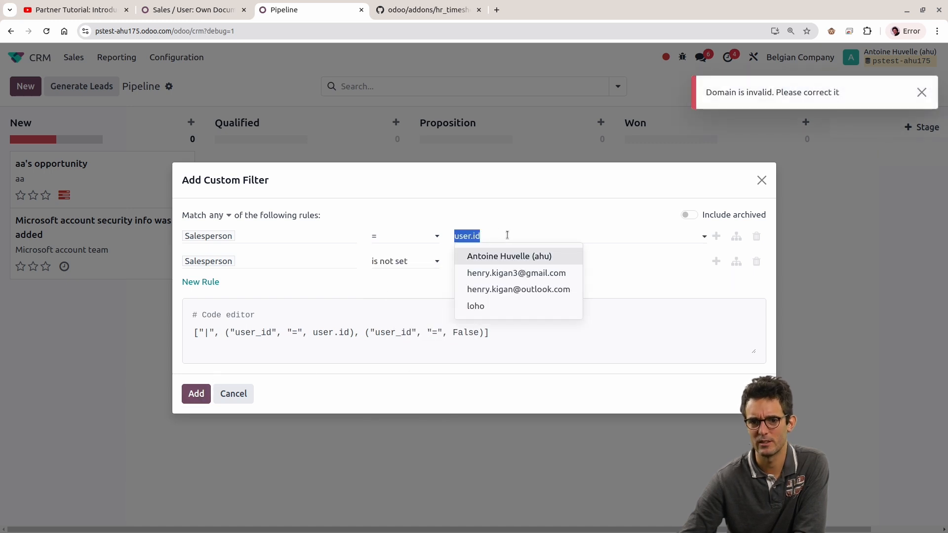
click(486, 234)
drag(489, 235, 265, 237)
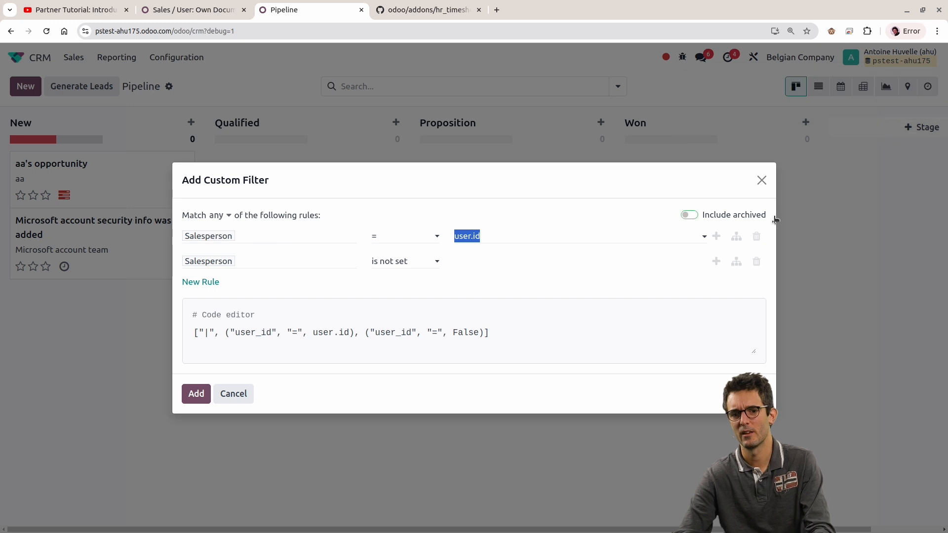
drag(519, 332, 89, 334)
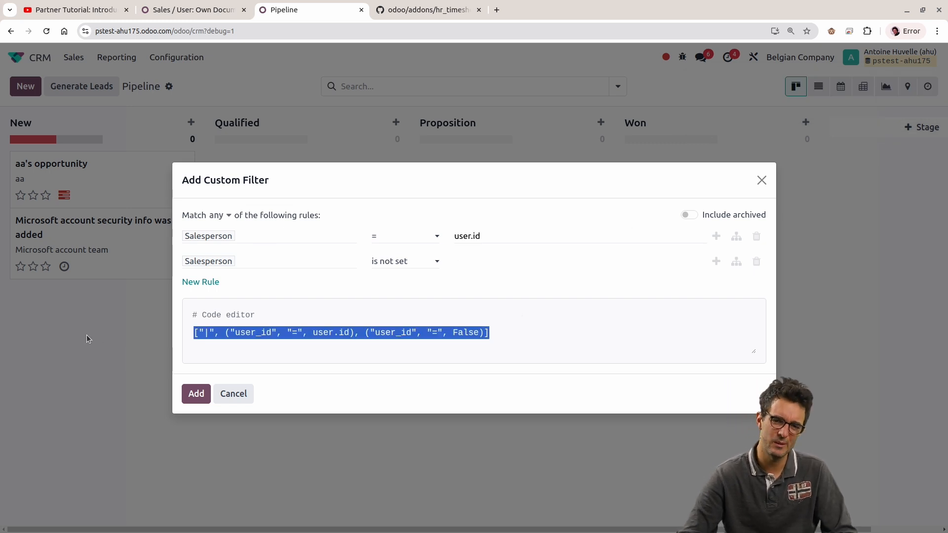
click(512, 236)
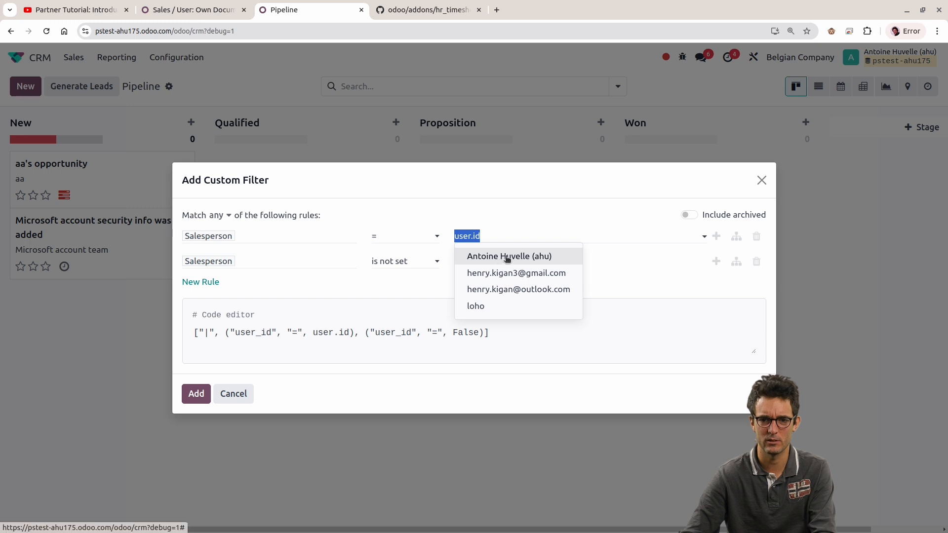
click(502, 256)
click(196, 394)
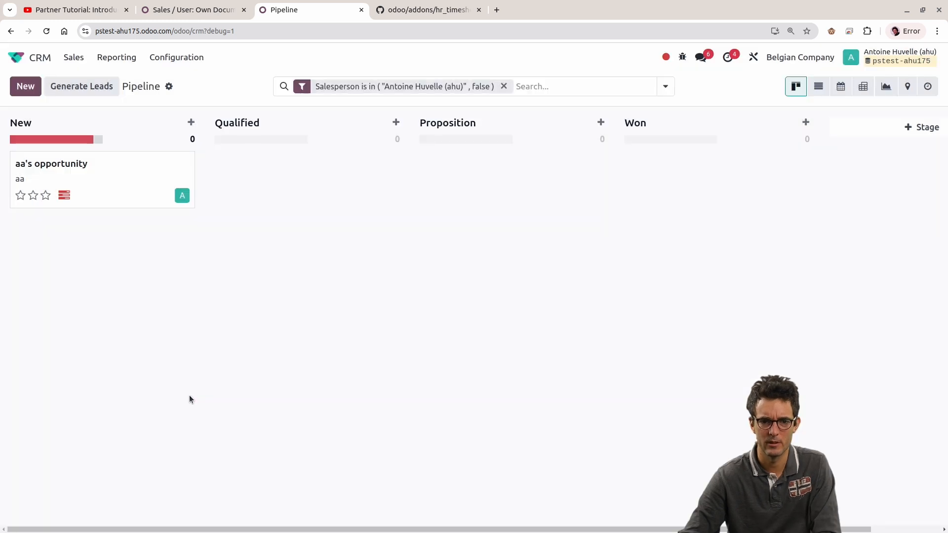
Step: Reopen the applied Salesperson filter and set the first user_id condition's value to user.id in its domain code
click(661, 85)
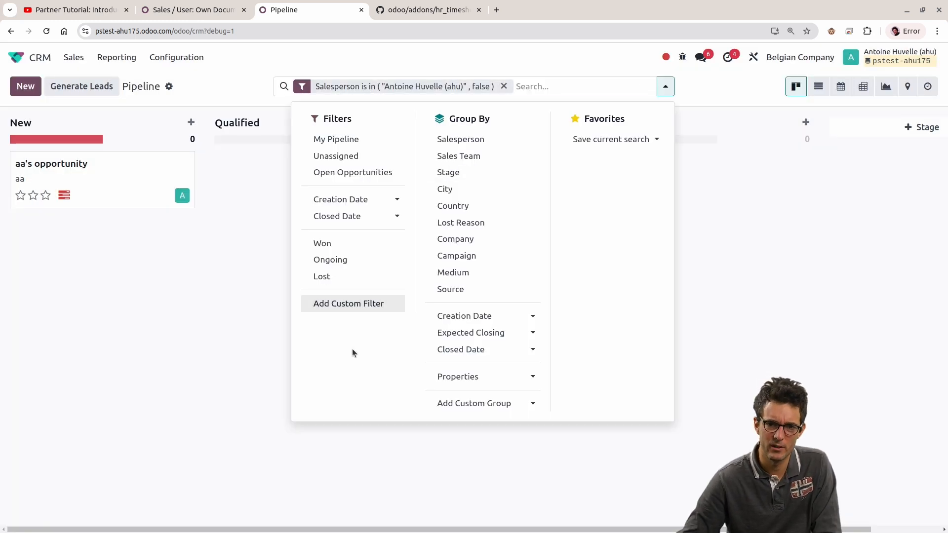
click(341, 87)
click(511, 236)
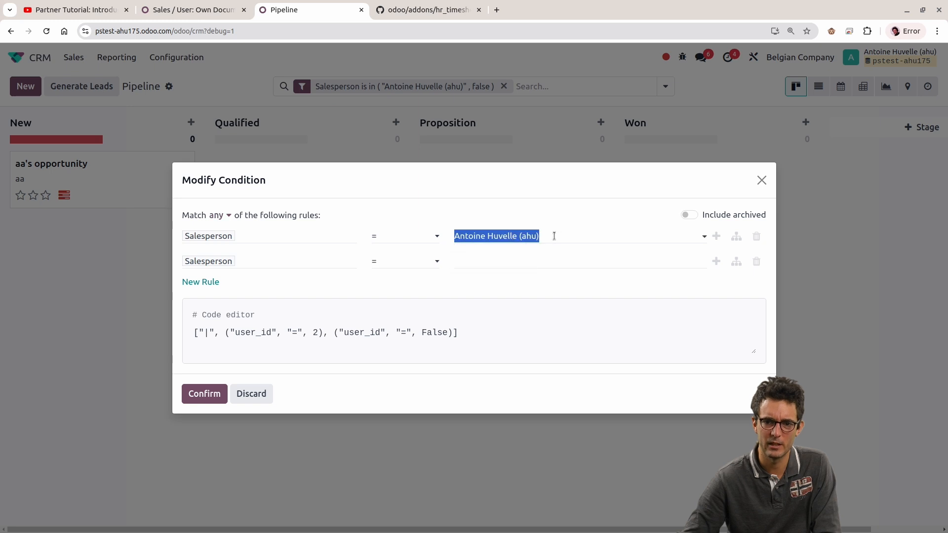
text(use)
click(323, 232)
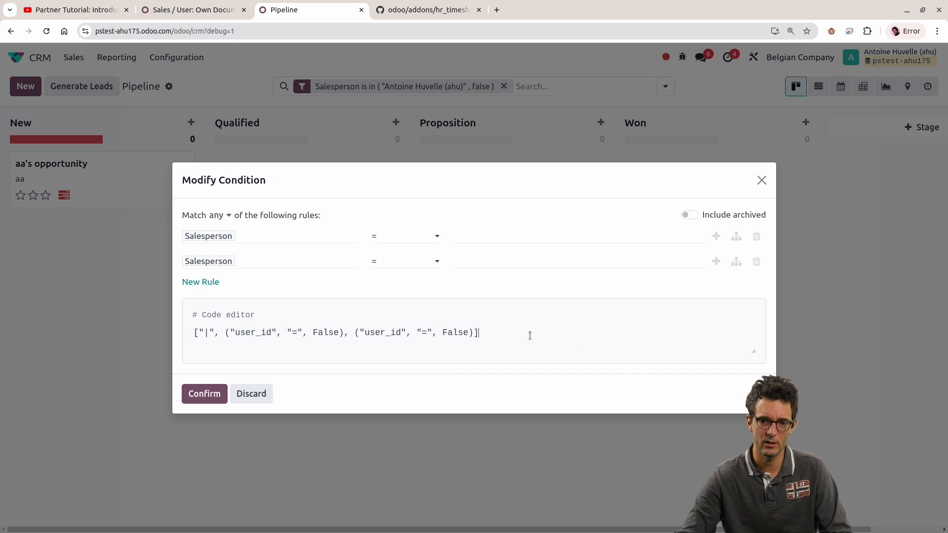
drag(551, 336, 106, 337)
click(263, 398)
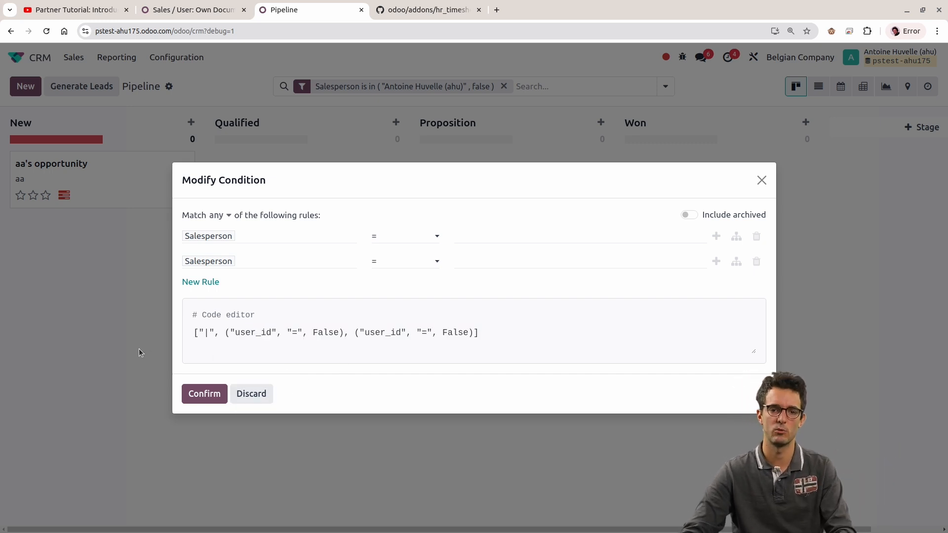
double_click(322, 333)
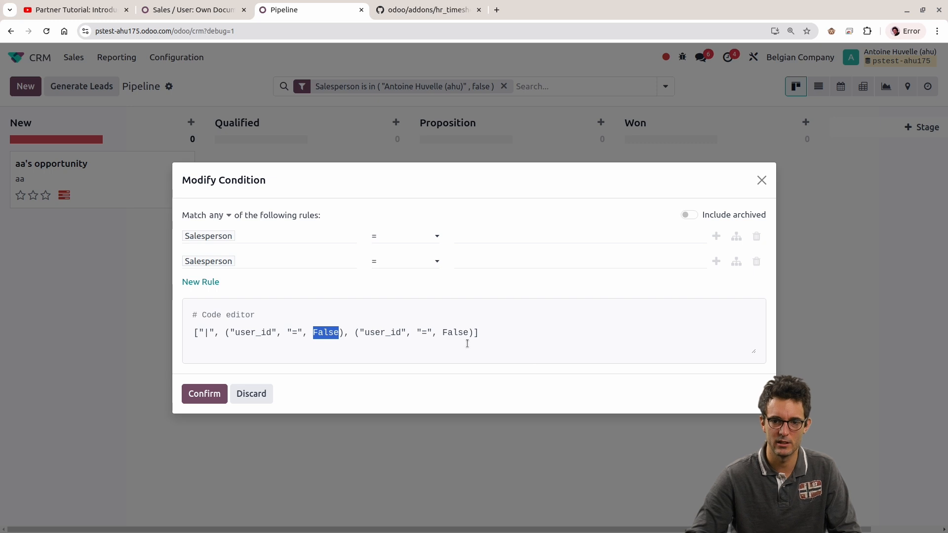
text(user.id)
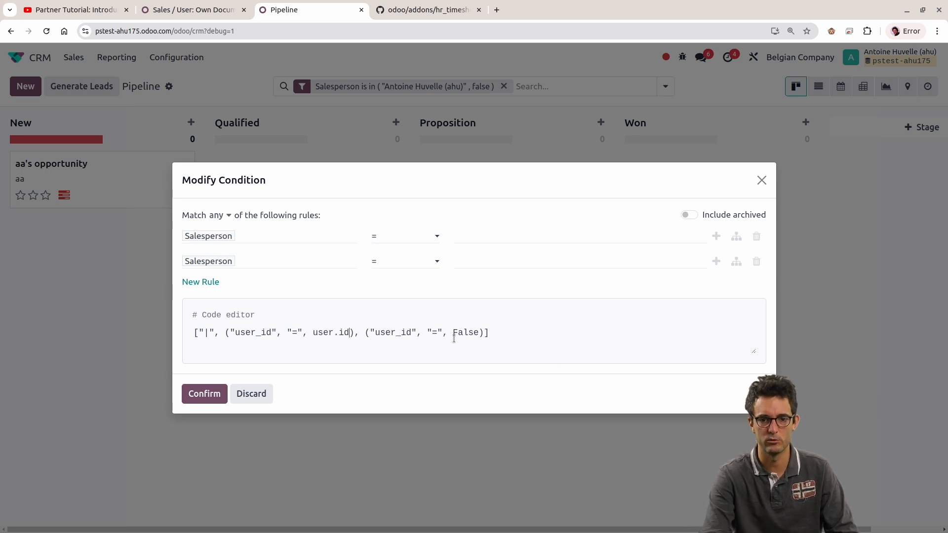
Step: Examine the user_id field, "=" operator and user.id value in the first condition of the domain
double_click(319, 332)
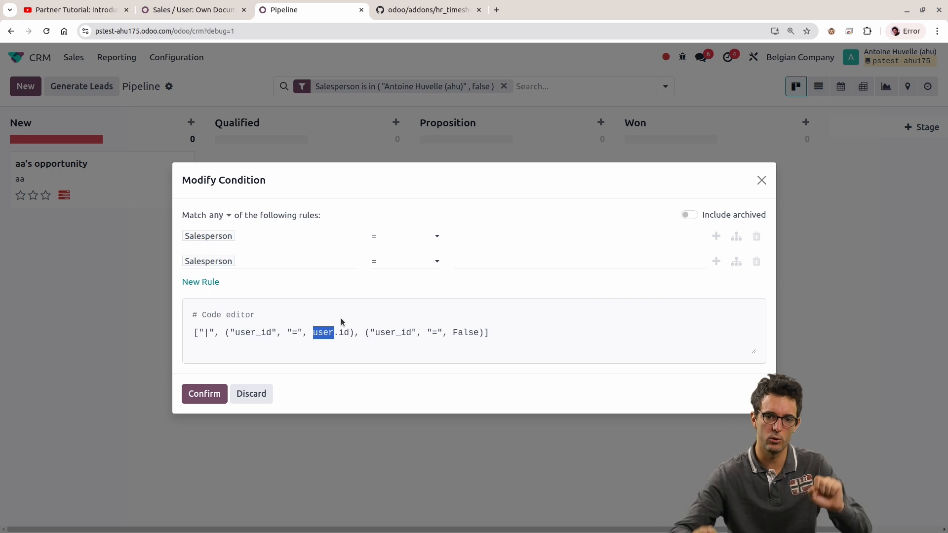
double_click(248, 334)
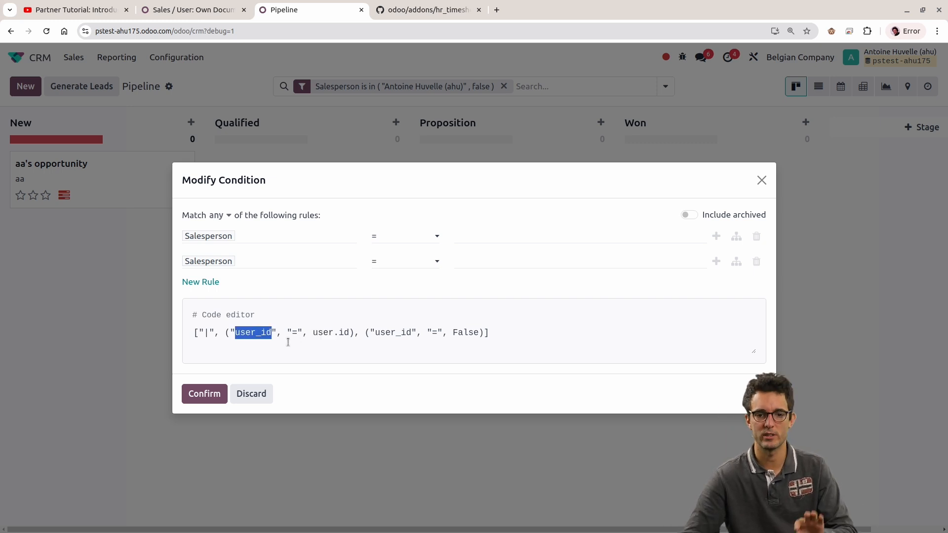
drag(287, 332, 303, 332)
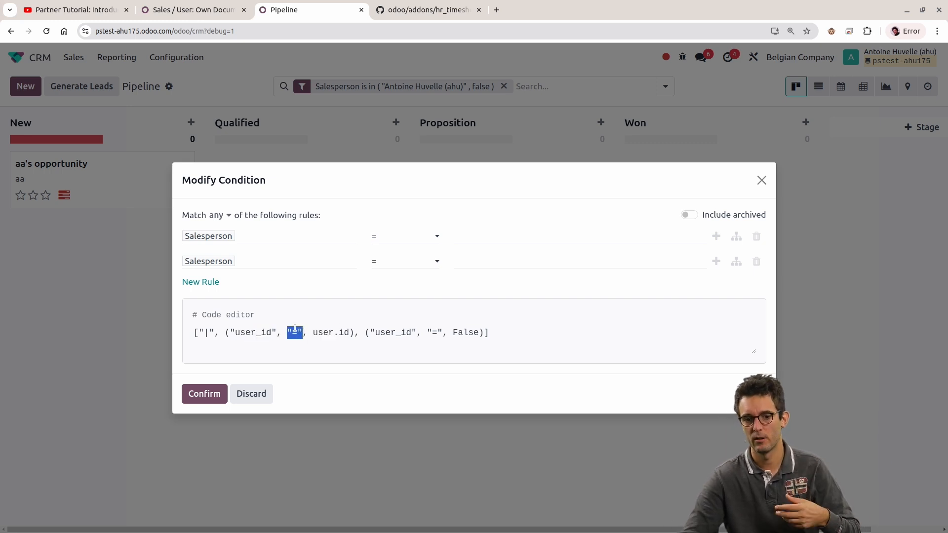
click(317, 332)
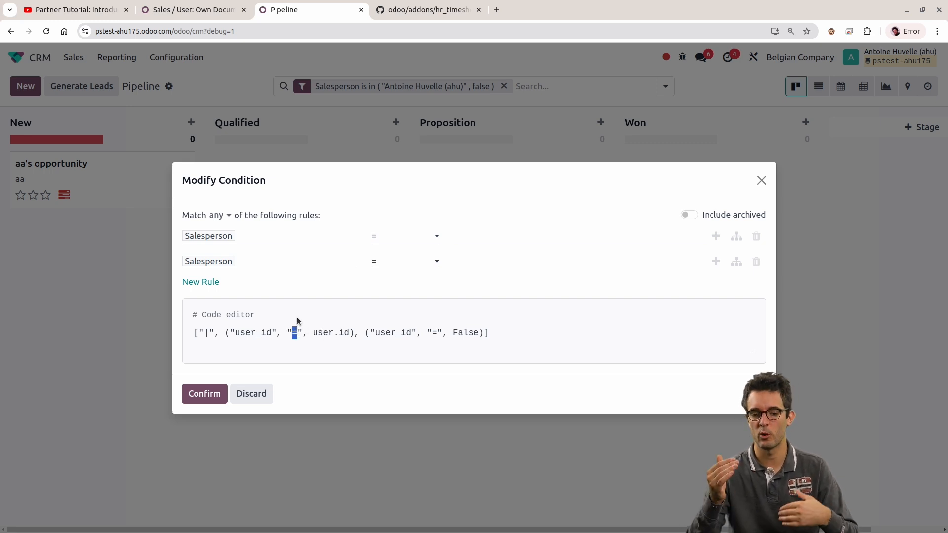
Step: Examine the user.id value in the domain, close the condition without changes, and review the record rules of Sales / User: Own Documents Only
drag(312, 332, 349, 333)
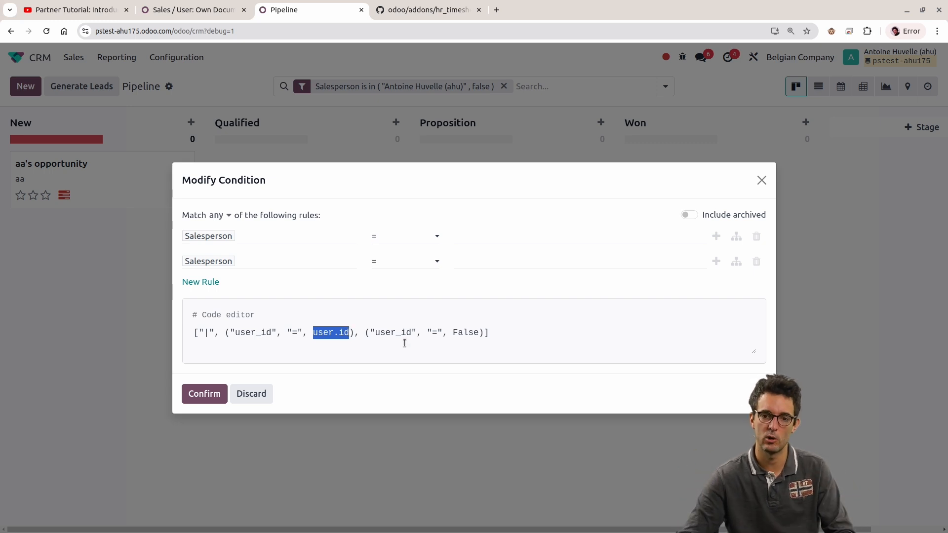
key(Escape)
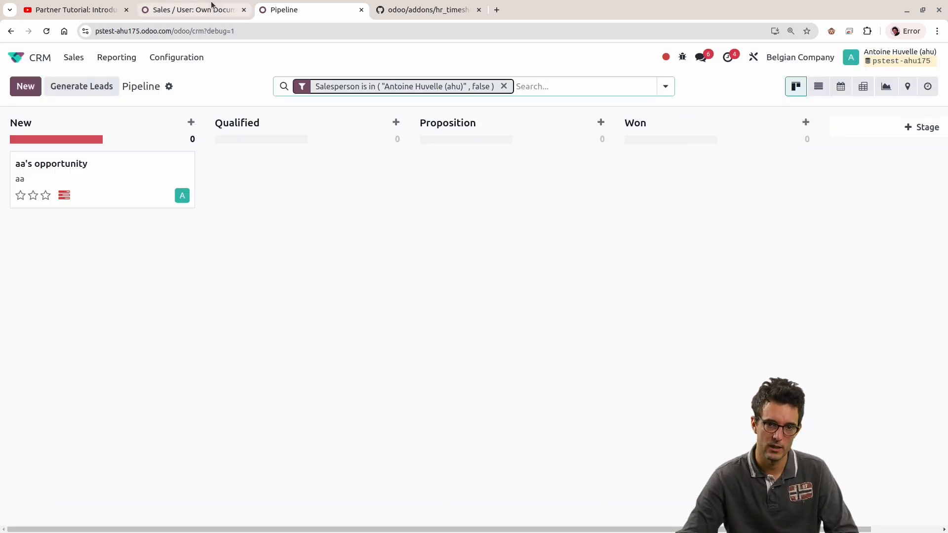
click(213, 8)
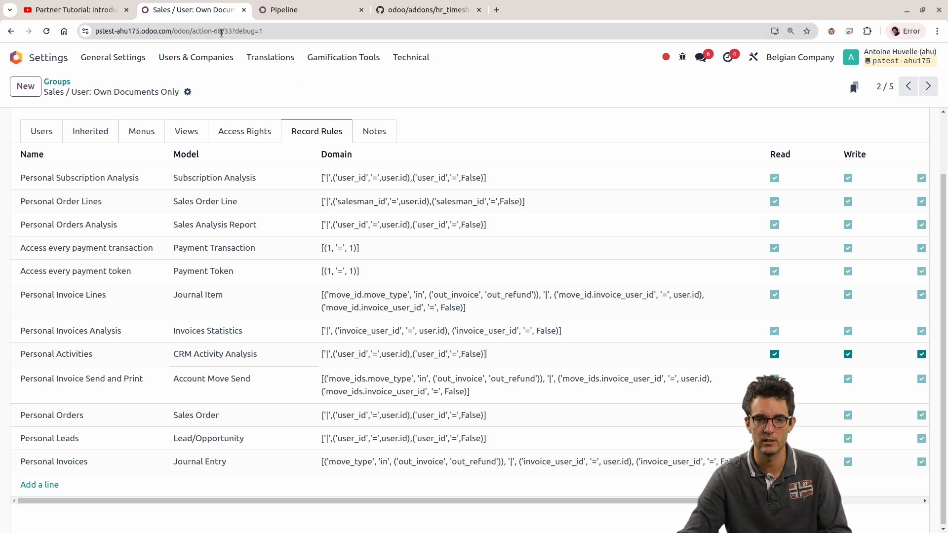
click(277, 10)
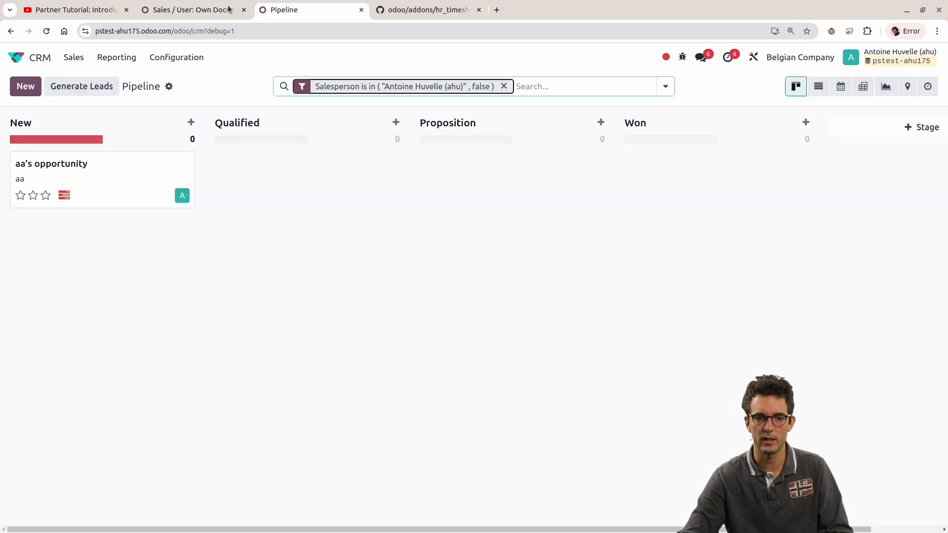
Step: Open the third account in the Settings user list and select its name
click(38, 59)
scroll(448, 228, down, 4)
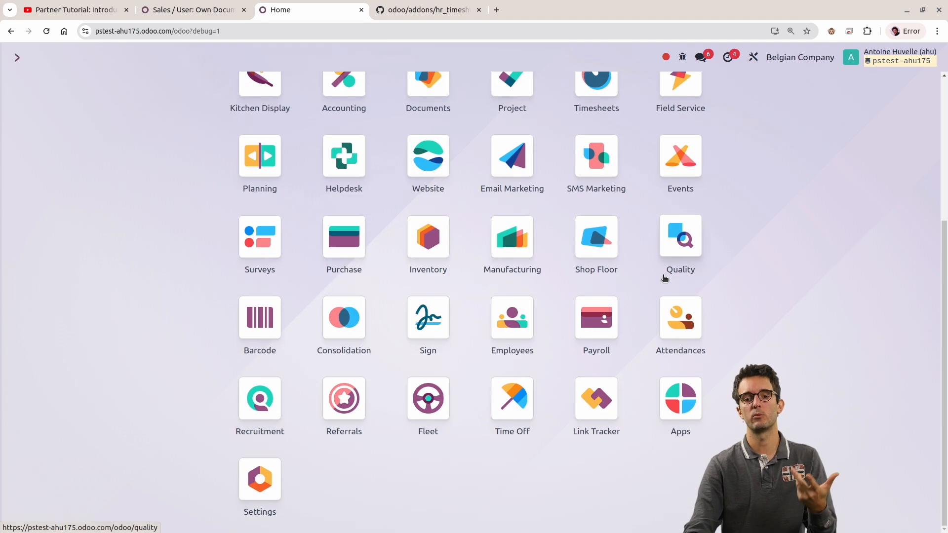
click(272, 475)
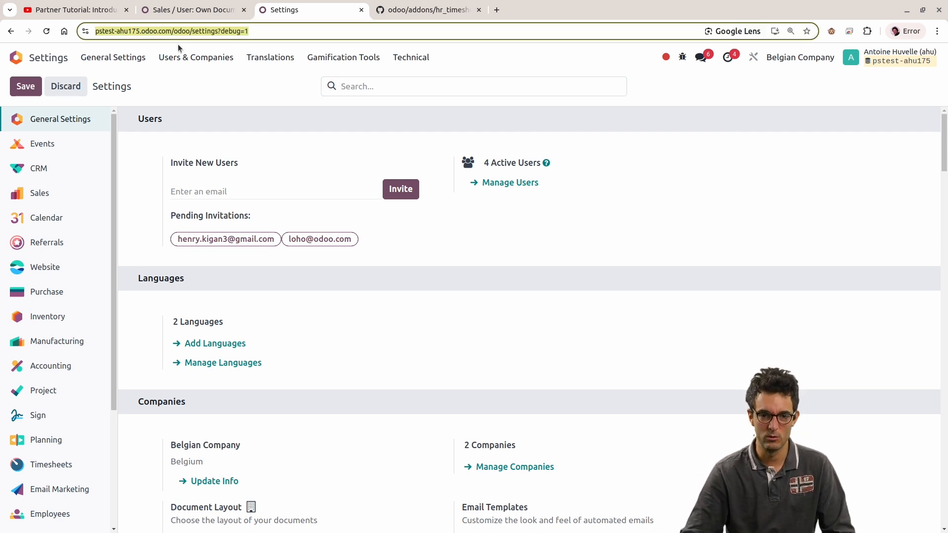
click(196, 57)
click(173, 81)
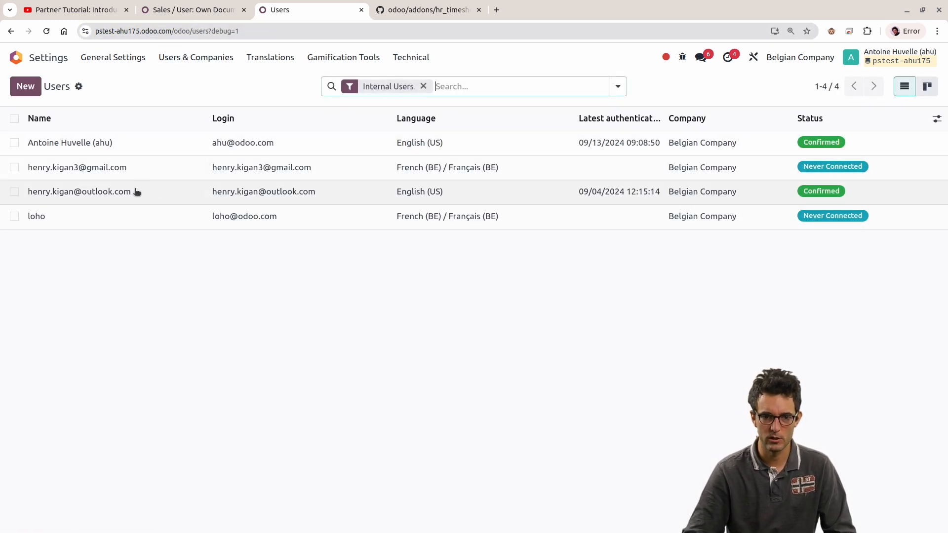
click(142, 200)
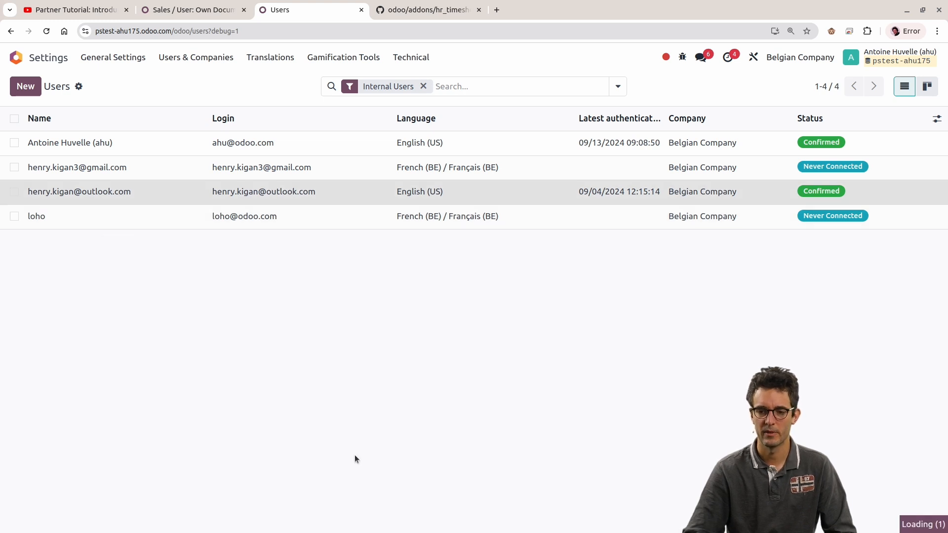
triple_click(252, 186)
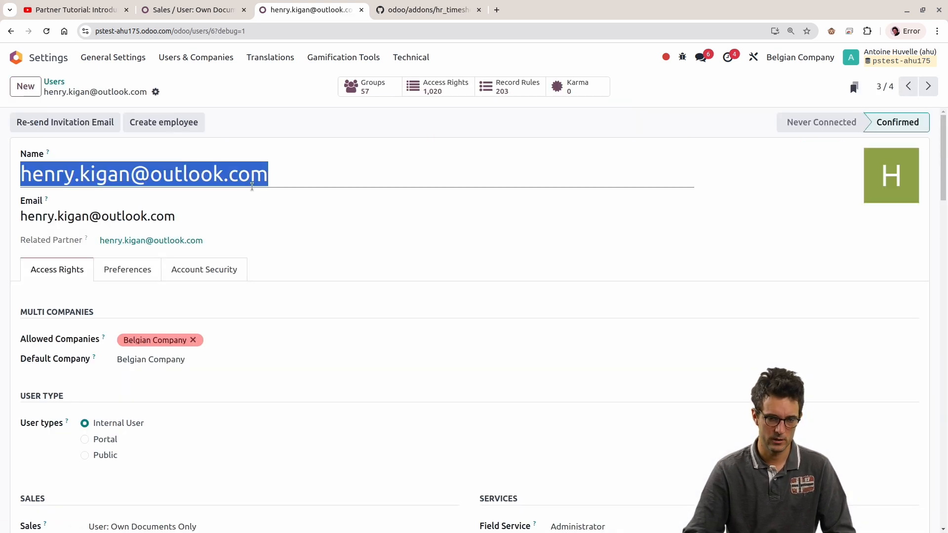
Step: Open the sign-in page of pstest-ahu175.odoo.com in a new incognito window
key(ctrl+shift+n)
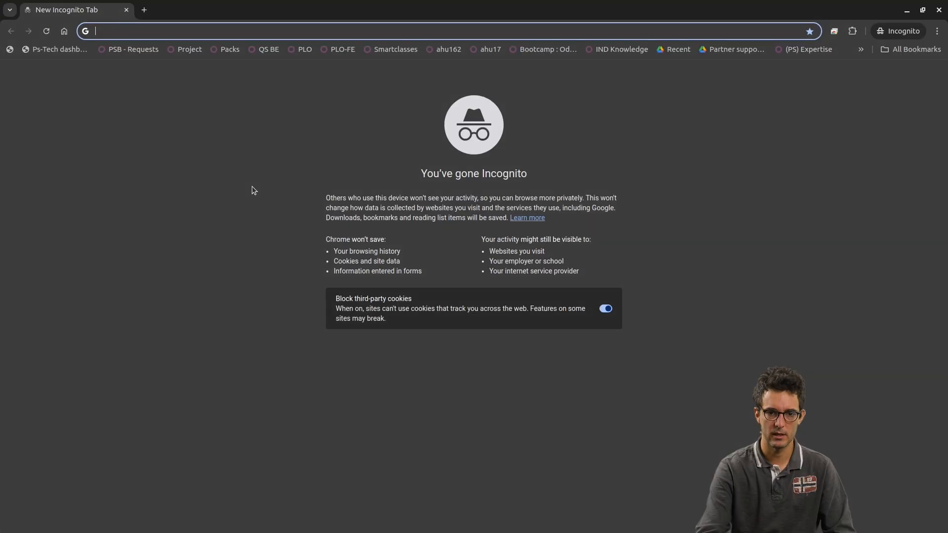
text(pstest-ahu175.odoo.com)
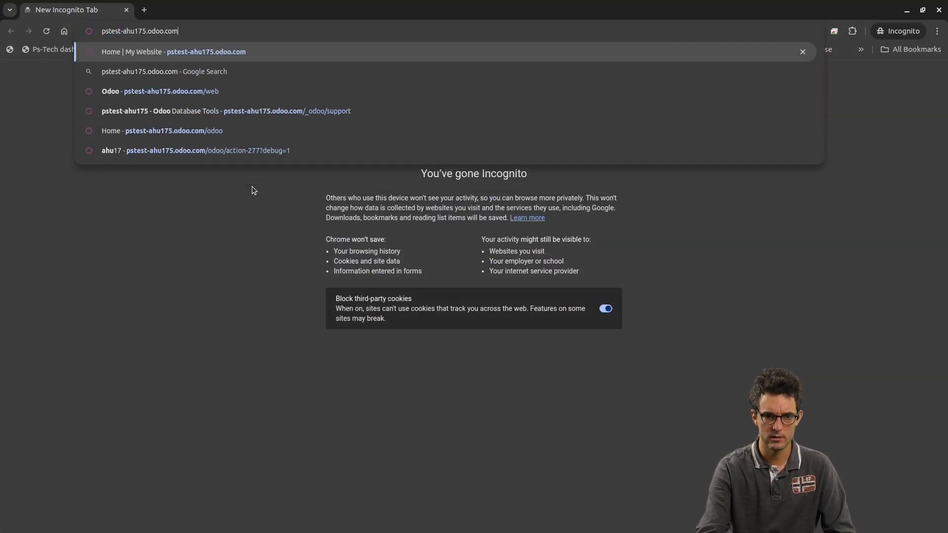
key(Return)
click(775, 61)
Step: Log in to the database with the test user's e-mail and account password
key(Tab)
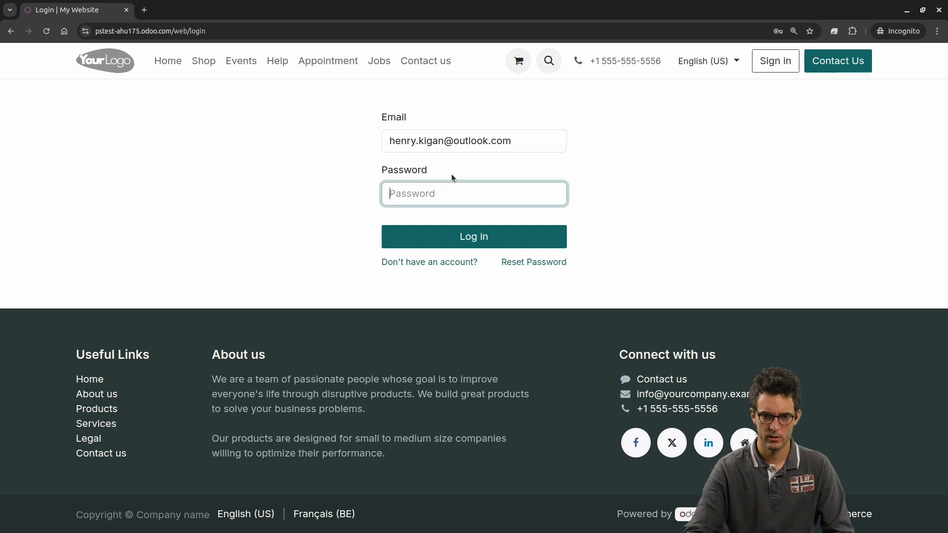
text(••)
key(BackSpace)
key(BackSpace)
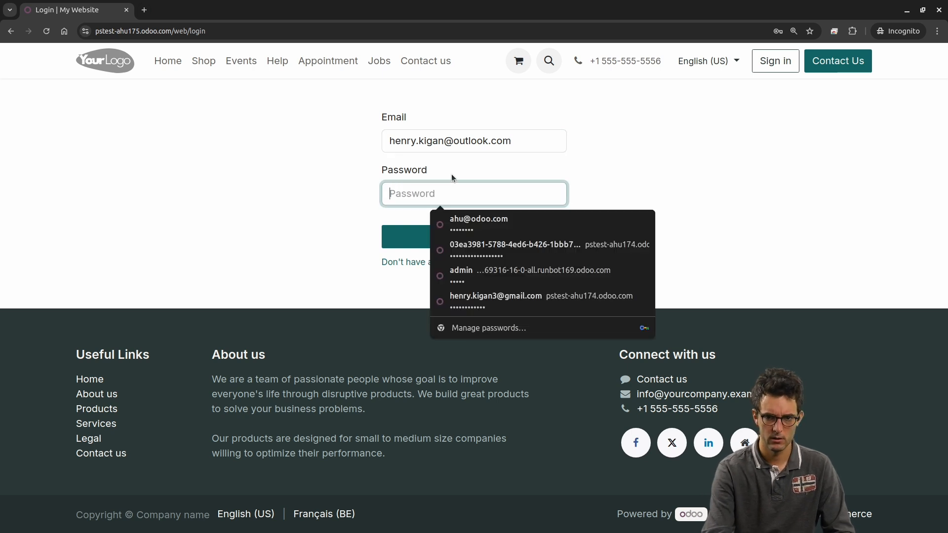
text(•••••••••)
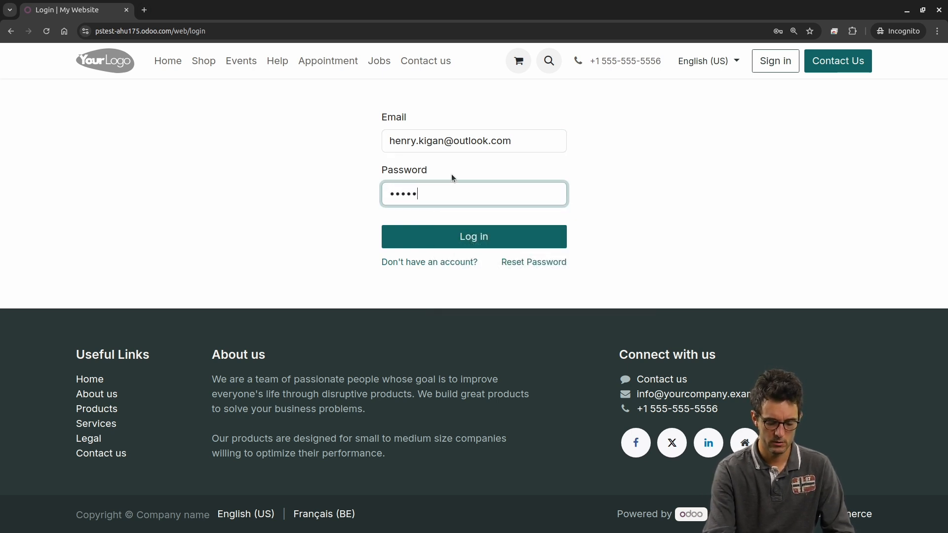
text(••••)
key(Return)
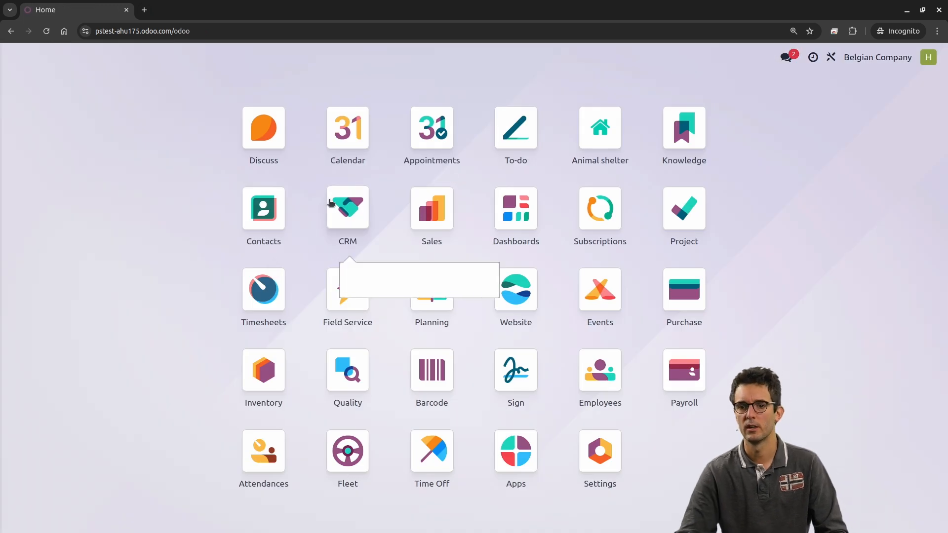
Step: Compare the administrator's session with the incognito session and check the user menu of the logged-in test user
key(alt+Tab)
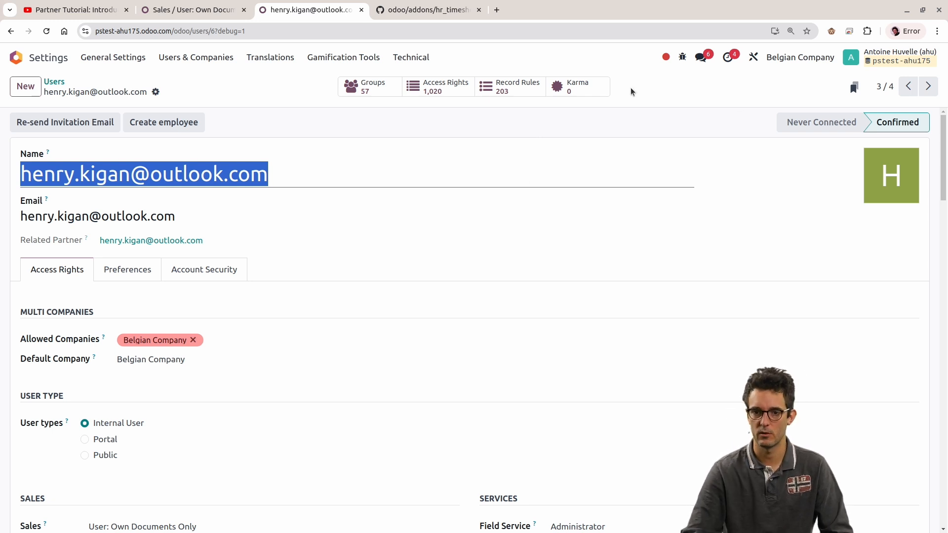
key(alt+Tab)
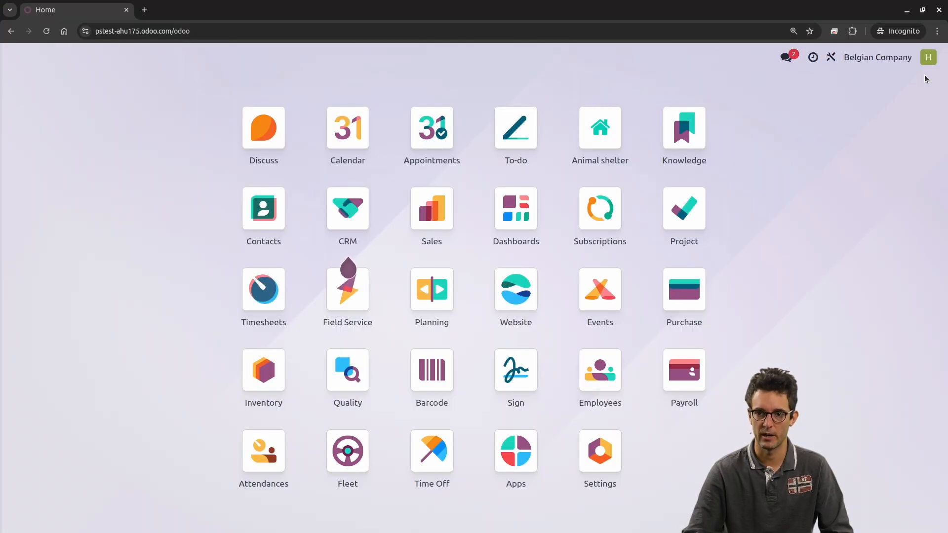
click(929, 57)
click(928, 59)
key(alt+Tab)
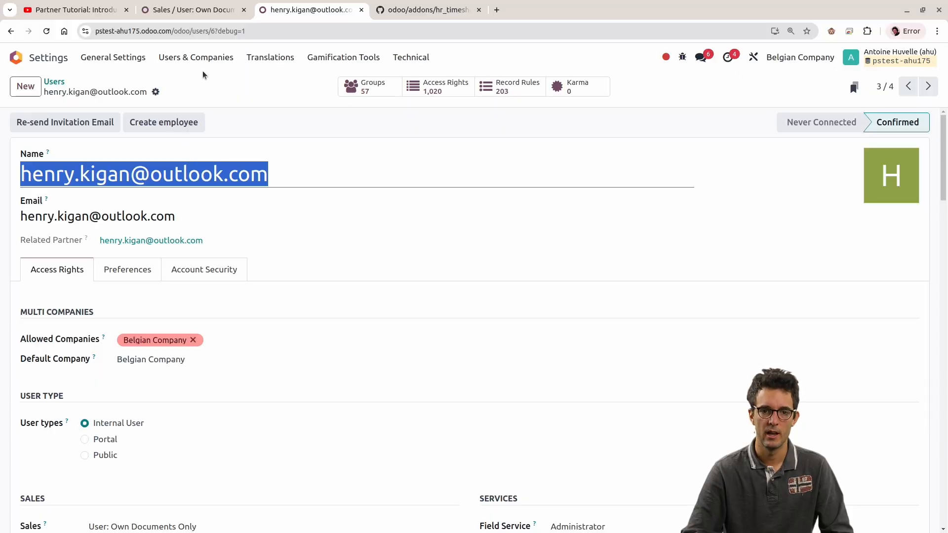
Step: Reopen the test user from the user list and clear the Field Service, Project and Timesheets access rights
click(196, 57)
click(190, 85)
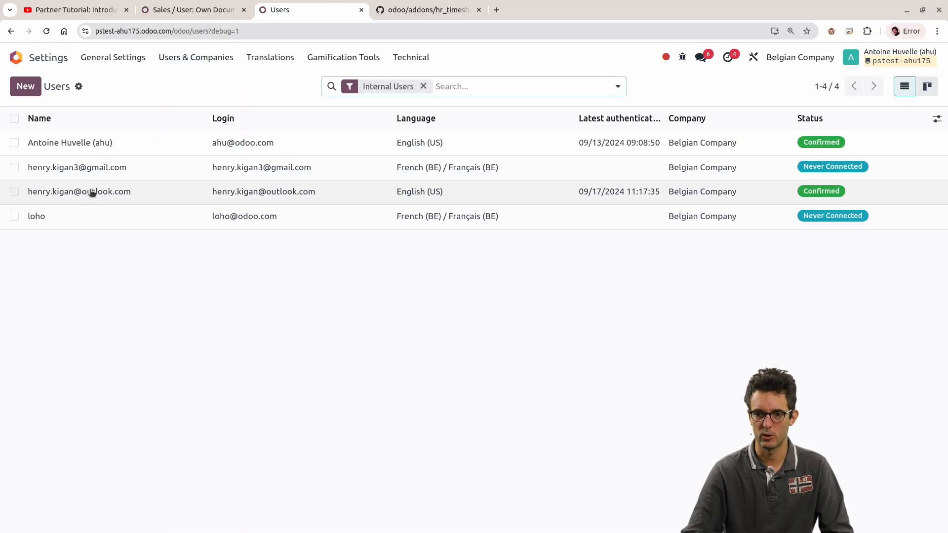
click(96, 195)
scroll(392, 275, down, 6)
click(629, 170)
click(593, 185)
click(573, 217)
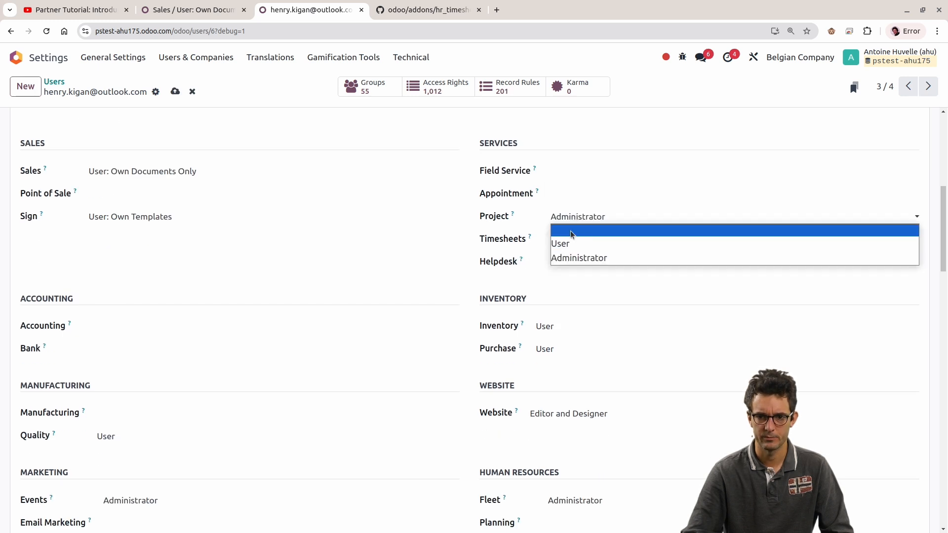
click(570, 230)
click(568, 240)
click(568, 249)
Step: Clear the test user's Inventory, Purchase and Events access rights
scroll(335, 229, up, 6)
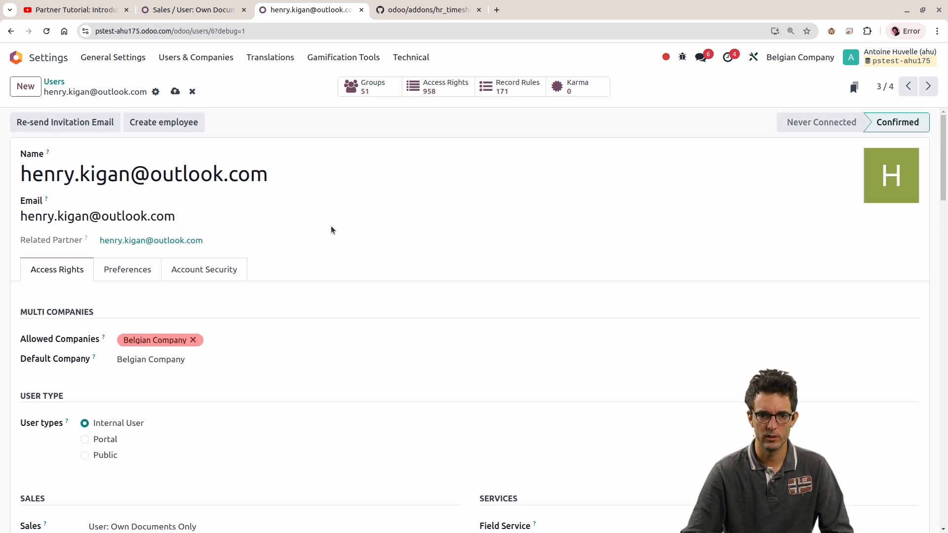
scroll(282, 227, down, 8)
scroll(523, 214, up, 1)
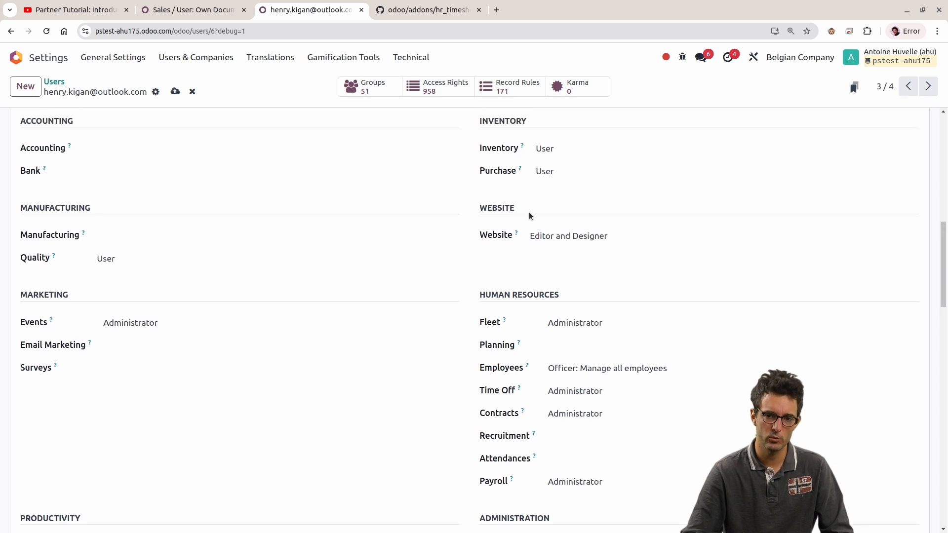
click(552, 148)
click(552, 163)
click(554, 171)
click(554, 186)
click(330, 324)
click(299, 332)
Step: Clear the test user's Fleet, Employees, Time Off, Contracts and Payroll rights under Human Resources
click(575, 322)
click(578, 332)
click(598, 369)
click(595, 379)
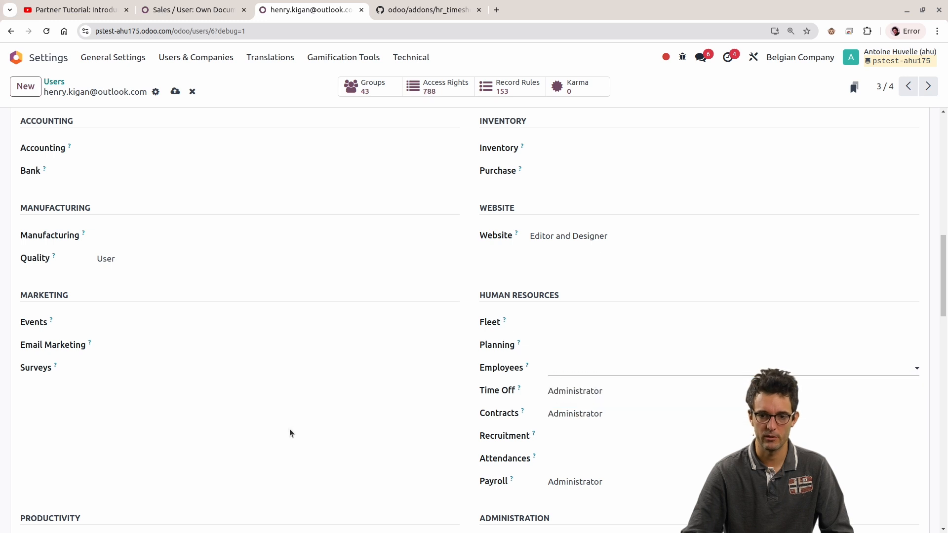
click(605, 390)
click(583, 403)
click(575, 434)
click(575, 450)
click(575, 415)
click(576, 427)
click(575, 481)
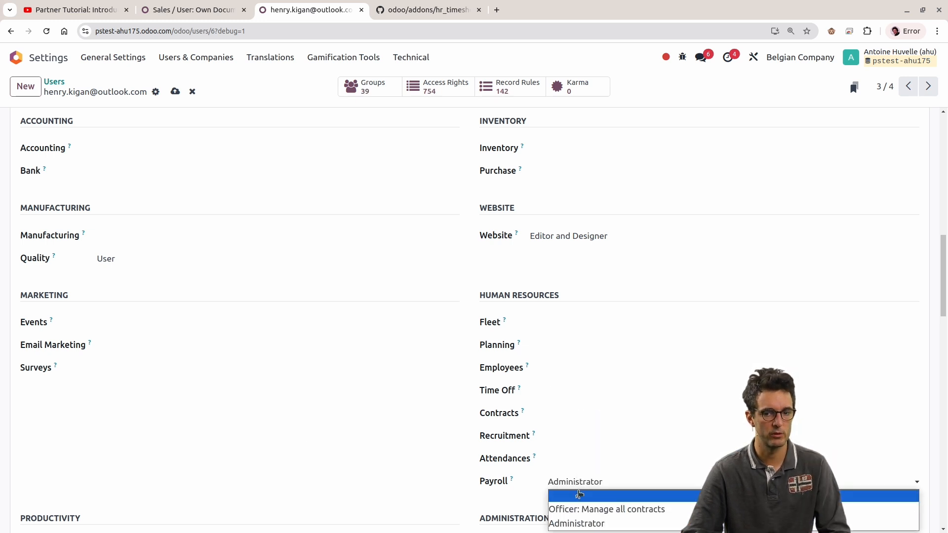
click(578, 492)
Step: Clear the test user's Quality access right and save the user
scroll(256, 353, down, 1)
click(167, 199)
click(159, 223)
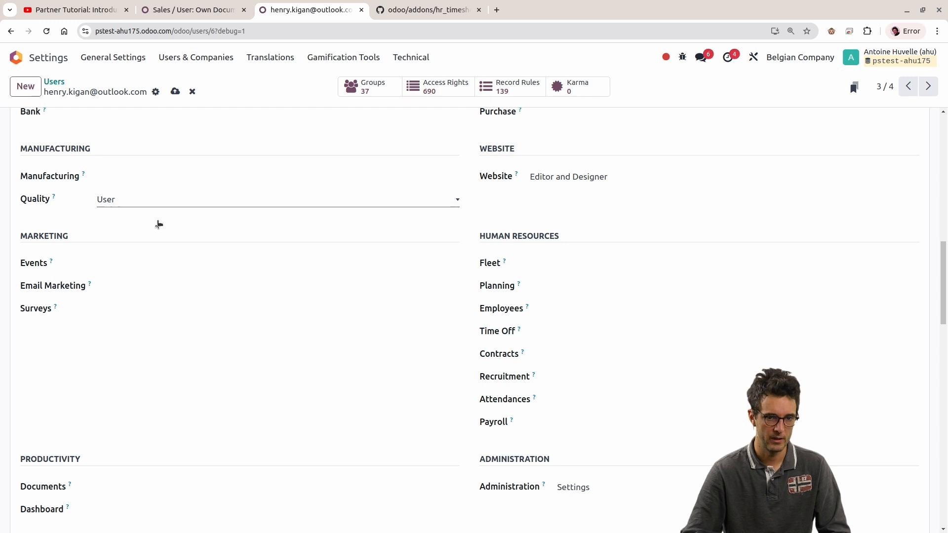
click(159, 202)
click(161, 213)
key(alt+s)
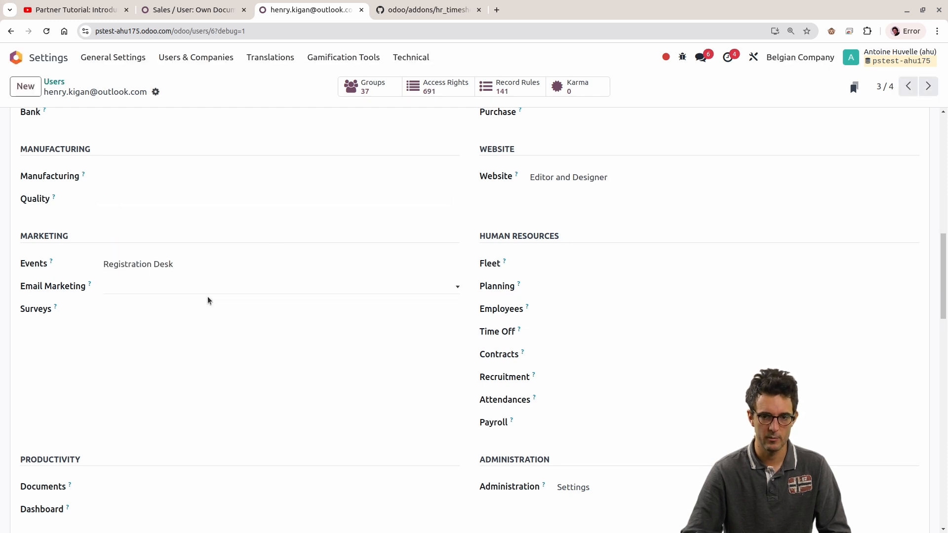
Step: Try to clear the Registration Desk right under Events and save the user again
scroll(217, 290, up, 8)
scroll(233, 290, down, 7)
click(127, 326)
click(127, 337)
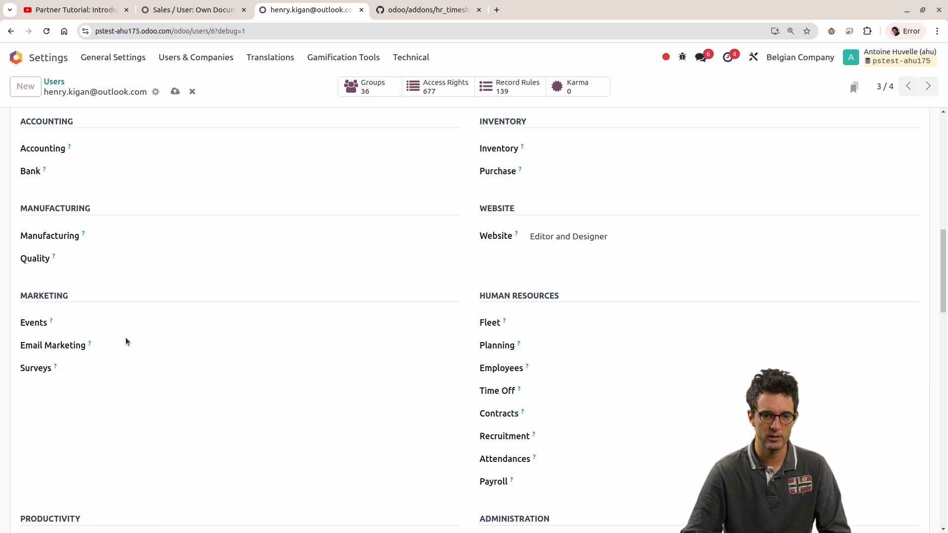
click(128, 328)
click(131, 334)
key(alt)
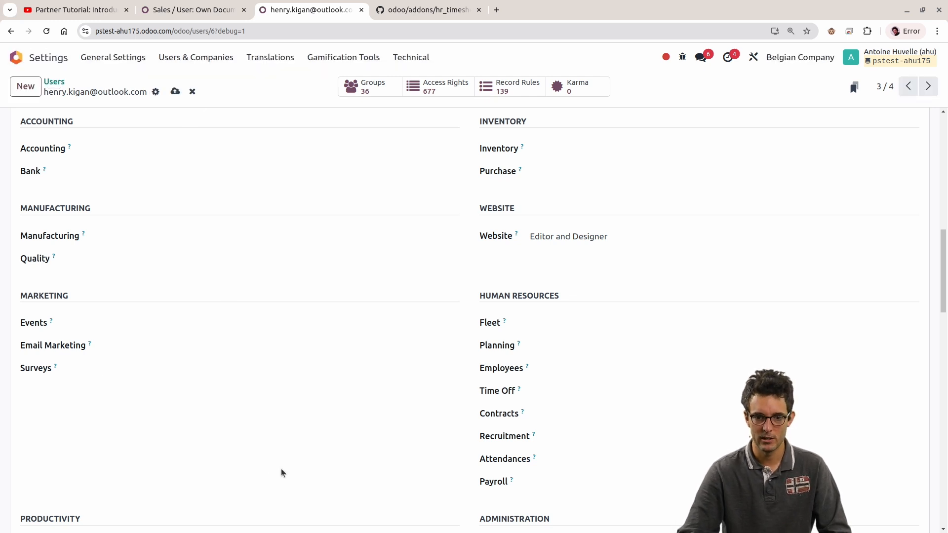
key(alt+j)
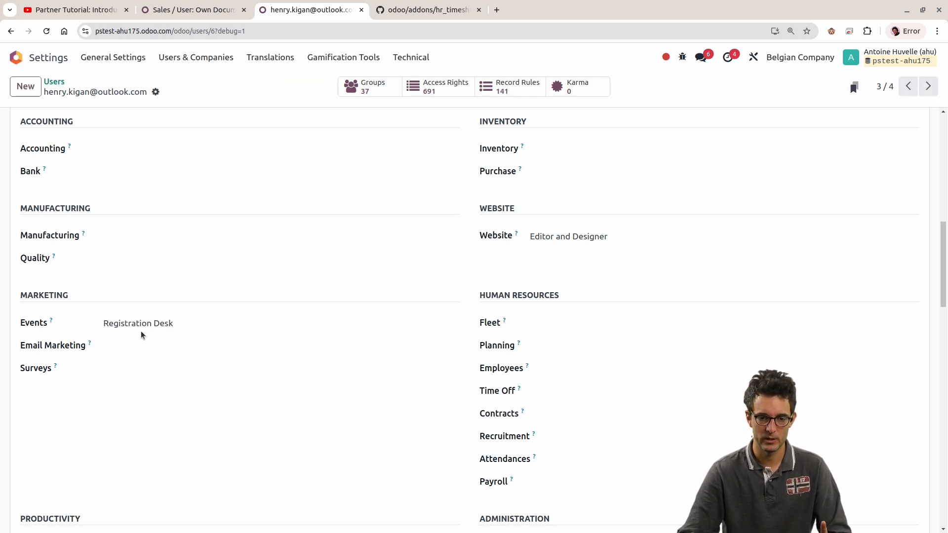
Step: Set the Events right under Marketing to blank for the test user
scroll(275, 317, up, 10)
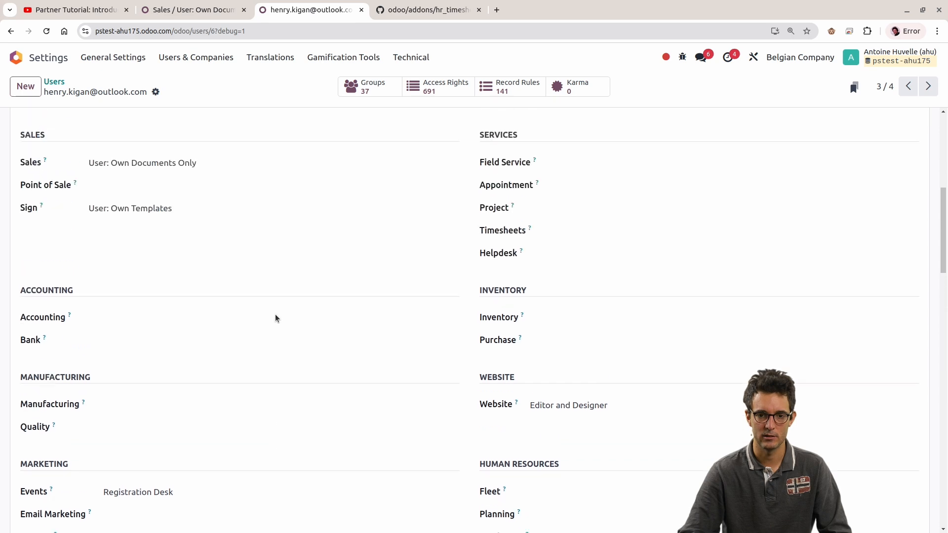
scroll(282, 317, down, 7)
scroll(268, 333, down, 6)
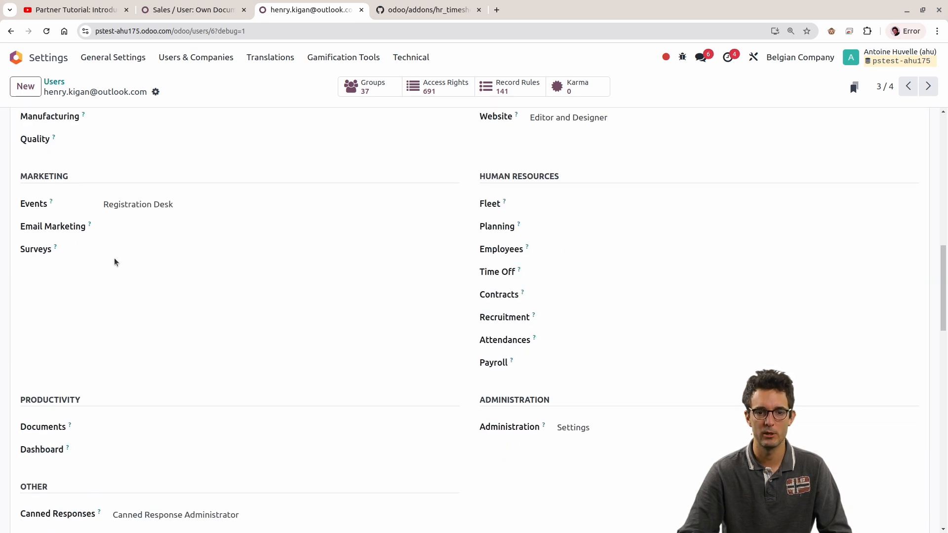
click(117, 205)
click(113, 222)
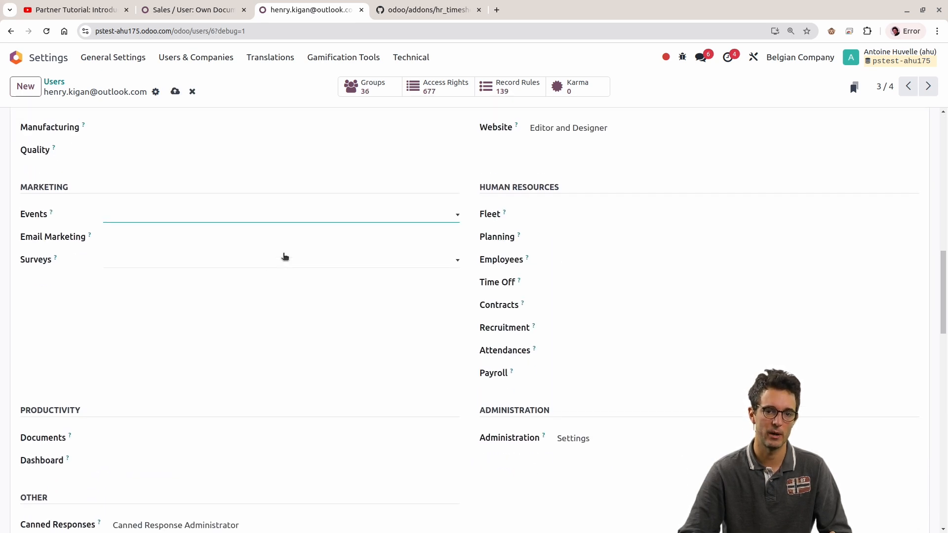
Step: Examine the Access Rights Mismatch notice on how the user's Sales right relates to the Events right
scroll(284, 257, up, 12)
scroll(281, 284, down, 4)
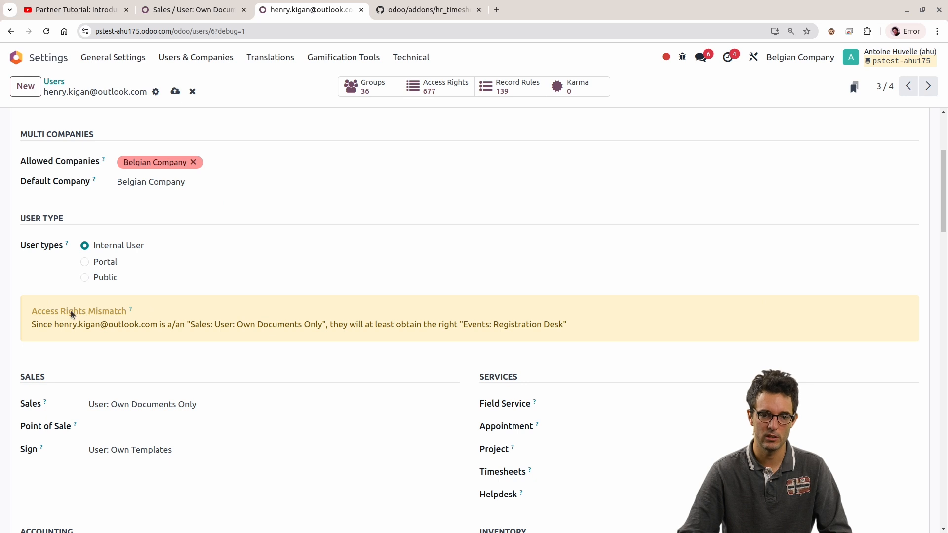
drag(33, 308, 564, 339)
click(568, 327)
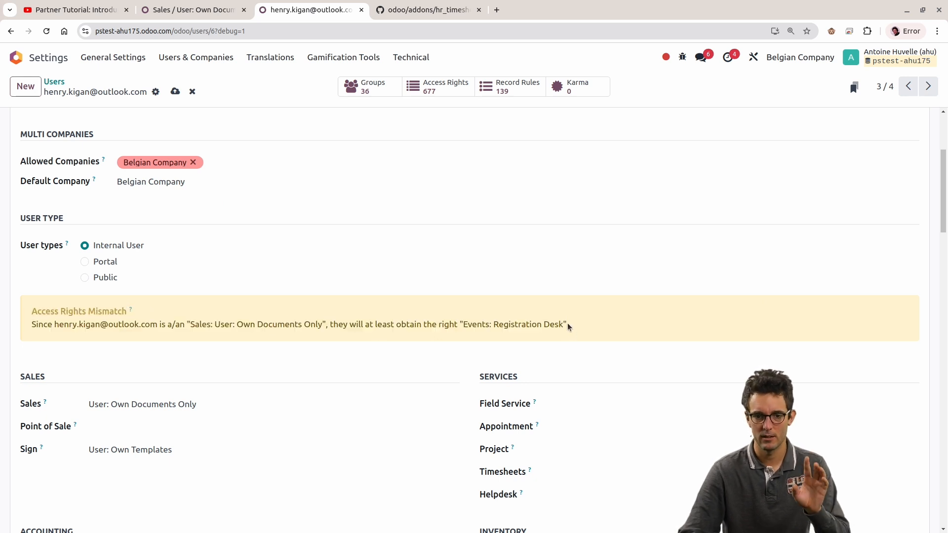
drag(205, 329, 323, 328)
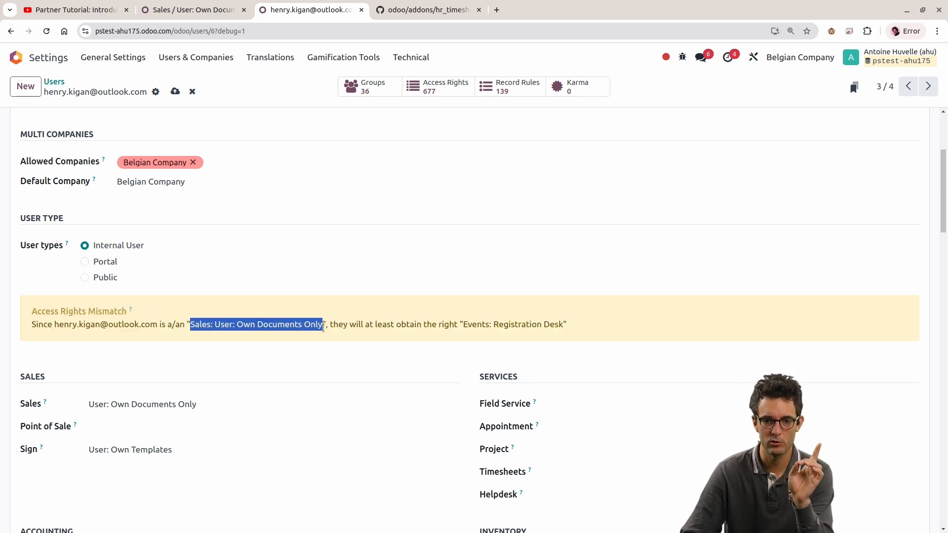
Step: Compare the "Events: Registration Desk" right named in the mismatch notice with the test user's Events field under Marketing
drag(472, 325, 599, 330)
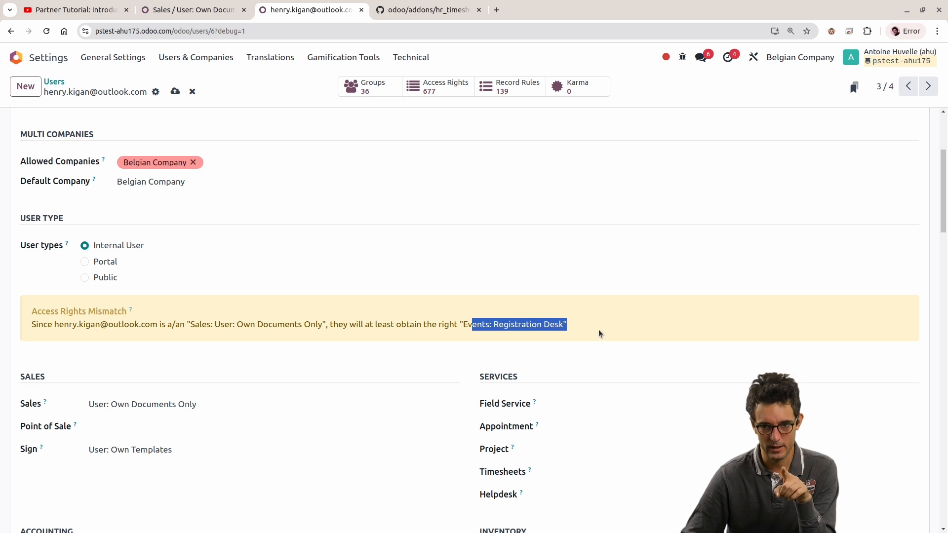
scroll(599, 330, down, 3)
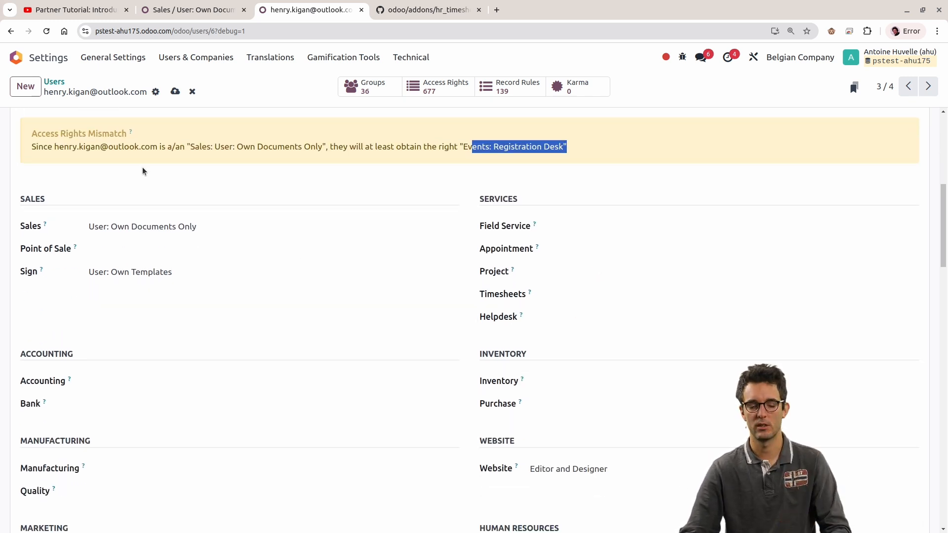
scroll(222, 280, down, 8)
scroll(191, 257, up, 3)
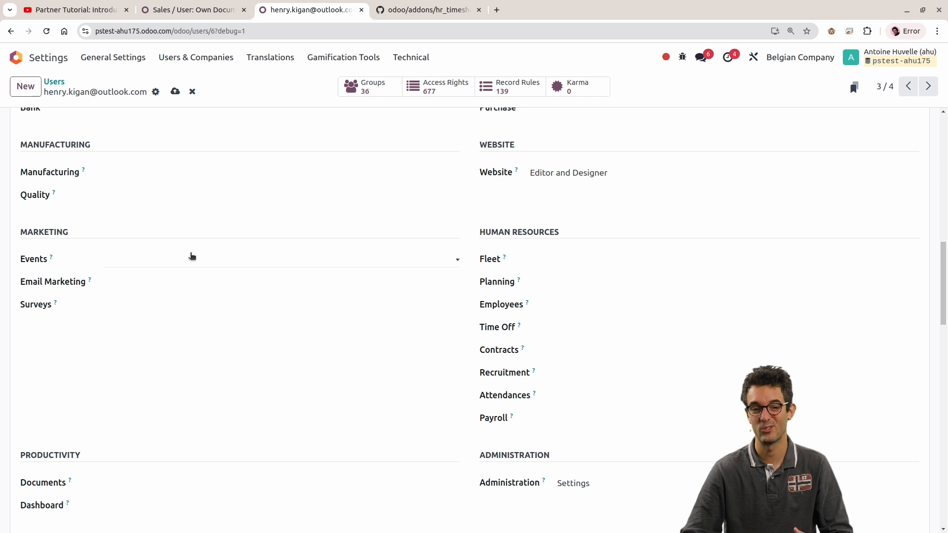
scroll(202, 262, up, 8)
click(433, 321)
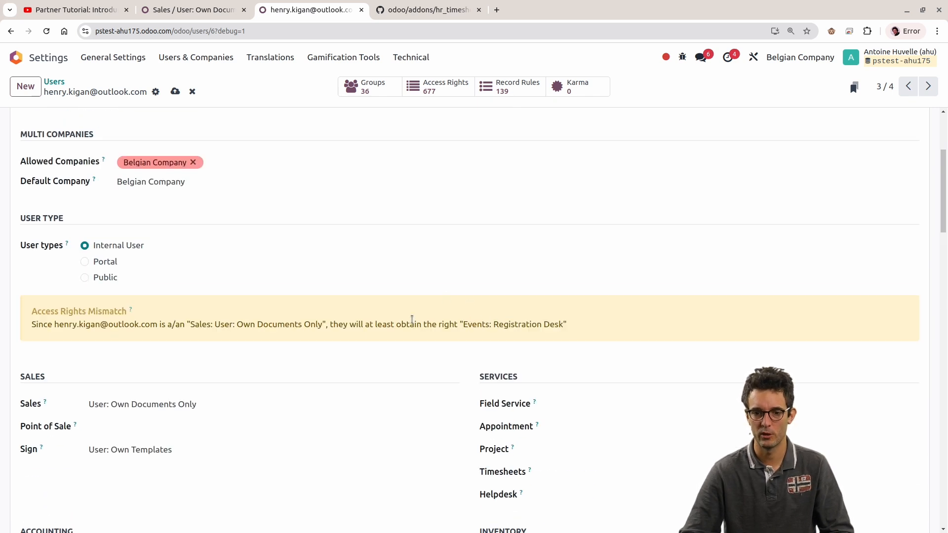
drag(327, 325, 166, 325)
Step: Clear the test user's Sales right and save the user
click(271, 404)
click(247, 414)
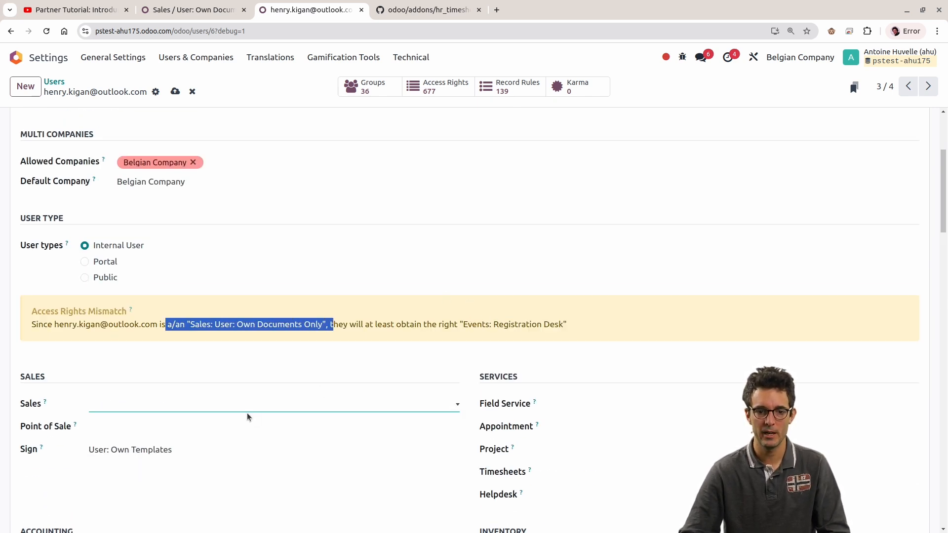
scroll(265, 388, down, 5)
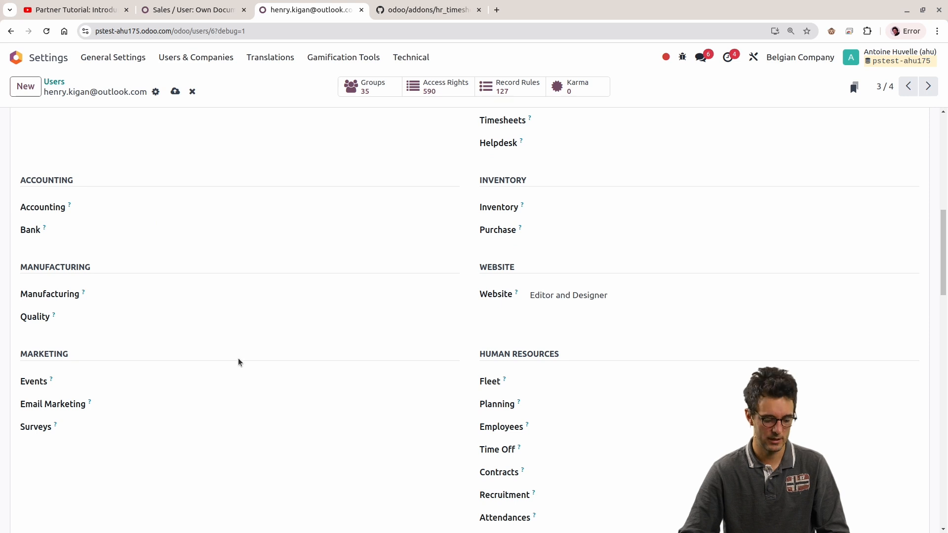
key(alt+s)
scroll(238, 357, up, 1)
scroll(82, 324, up, 4)
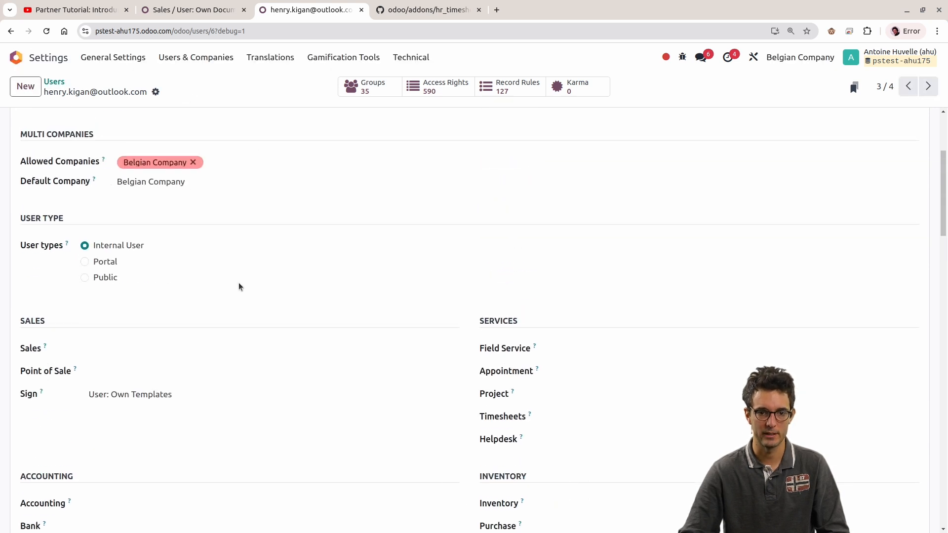
Step: Set the test user's Sales right to "User: Own Documents Only" and save the user
scroll(198, 252, up, 3)
scroll(188, 345, down, 4)
click(168, 291)
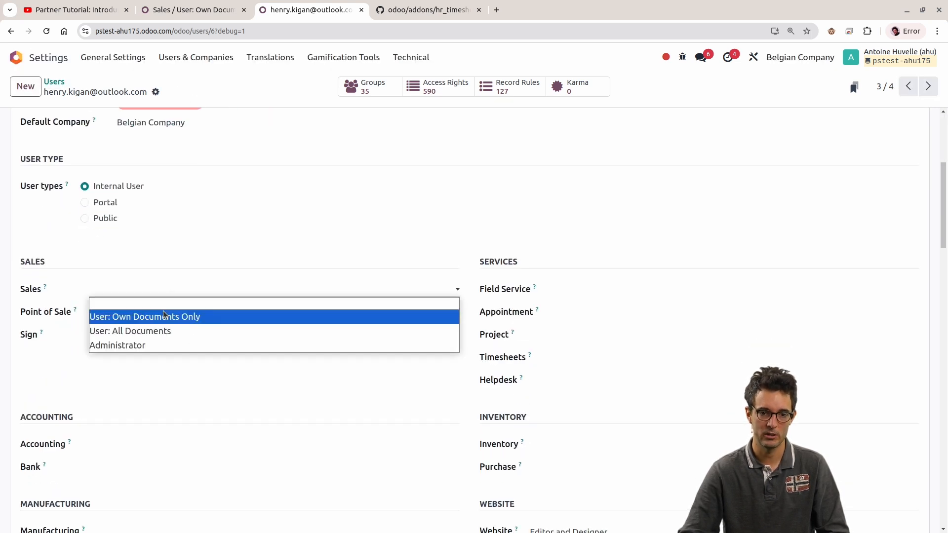
click(163, 317)
scroll(226, 349, down, 5)
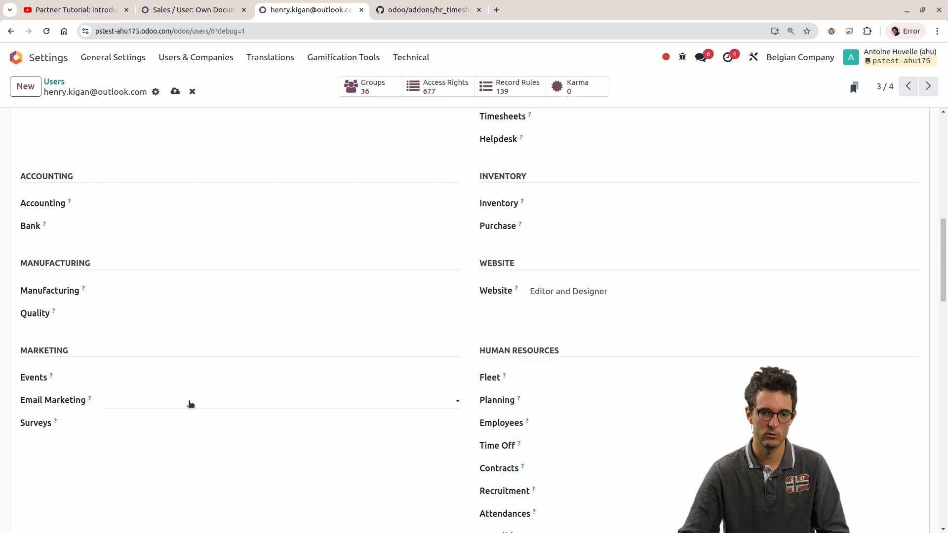
key(alt+s)
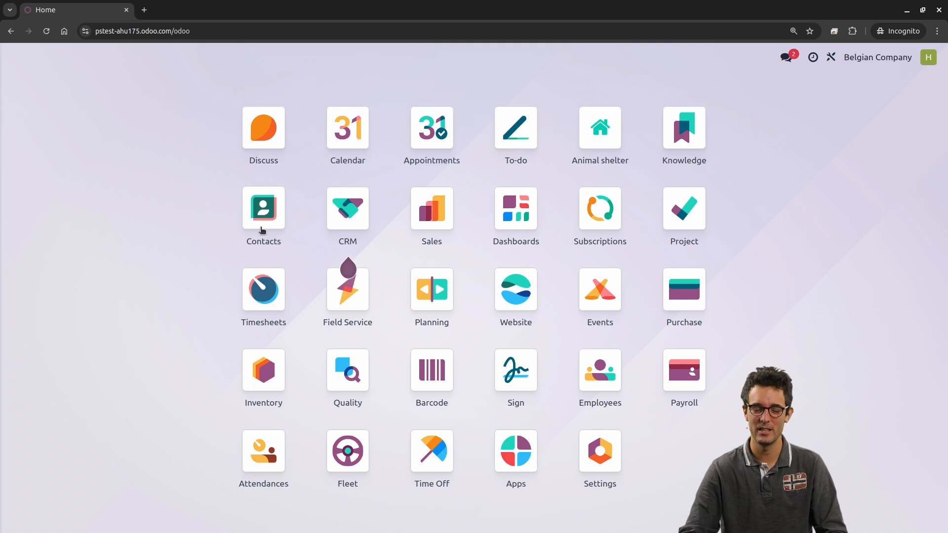
Step: Reload the test user's incognito session and show its CRM pipeline without the My Pipeline filter
key(F5)
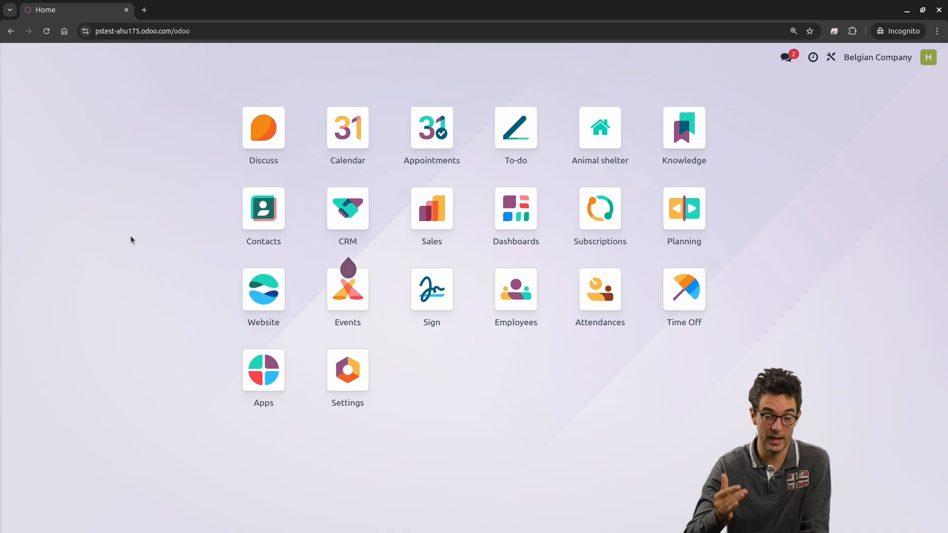
click(270, 239)
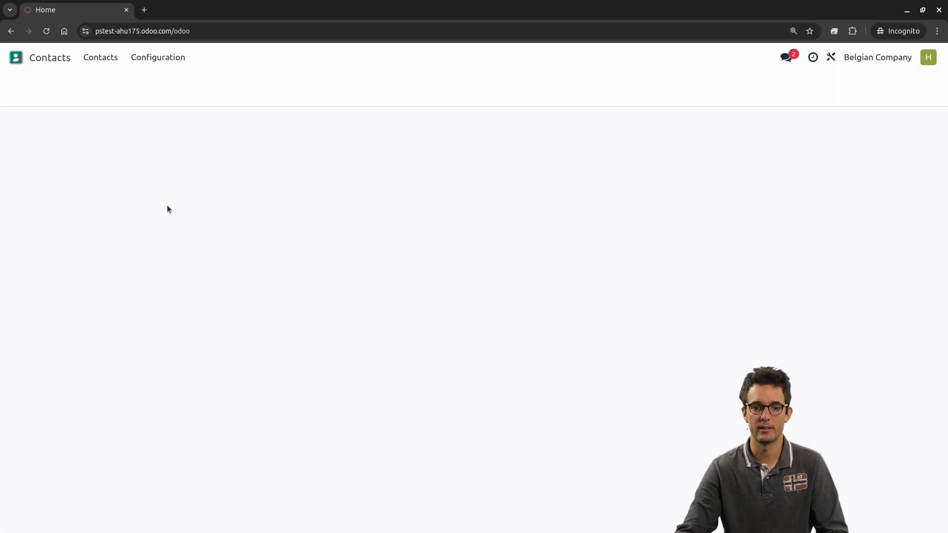
click(16, 58)
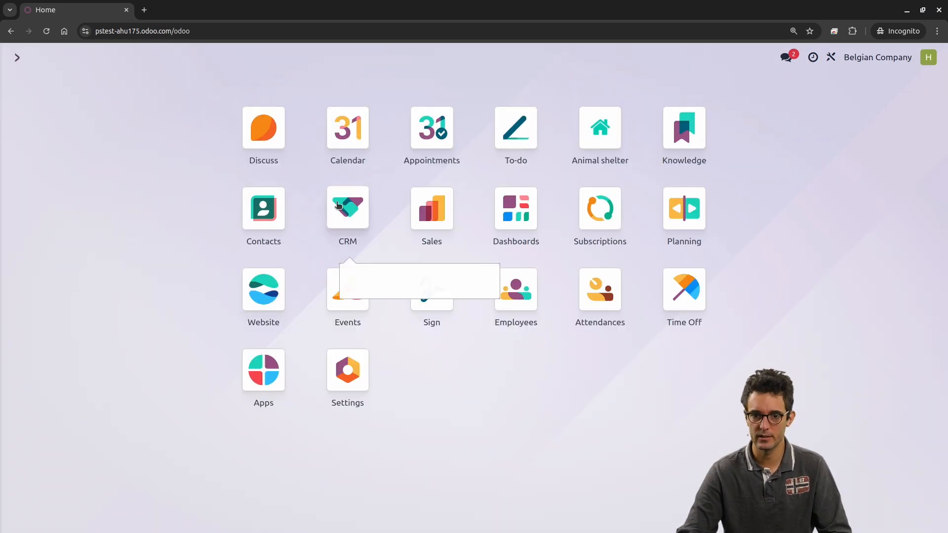
click(343, 206)
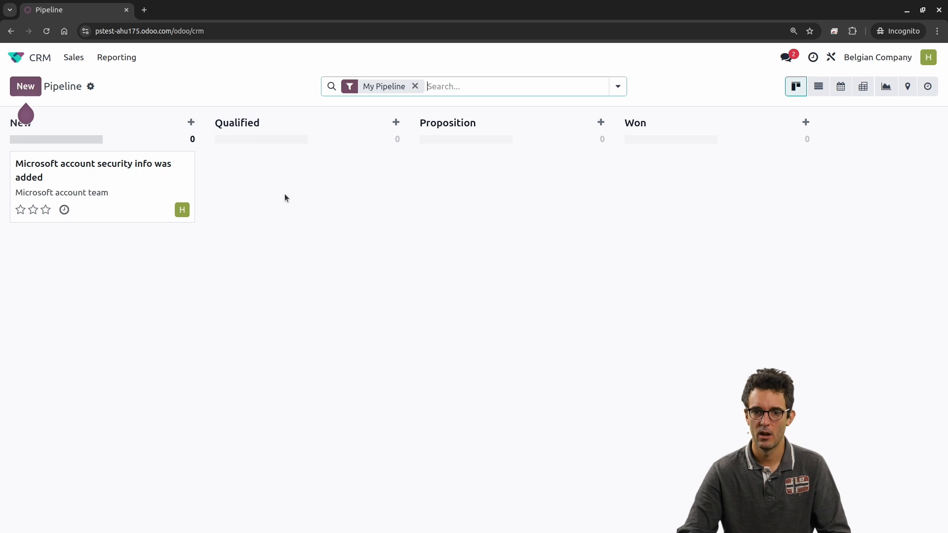
click(415, 86)
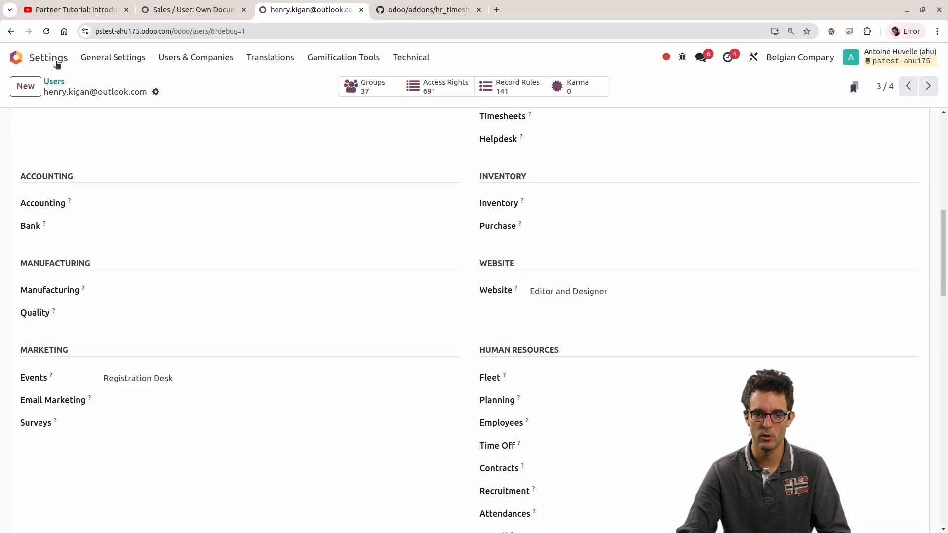
Step: Show the administrator's CRM pipeline without the My Pipeline filter and compare it with the test user's pipeline
click(57, 63)
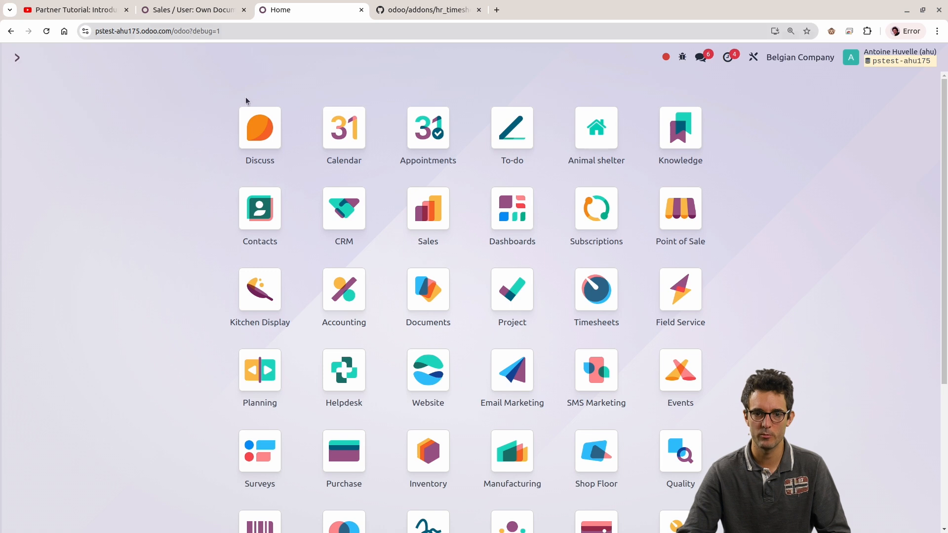
click(355, 228)
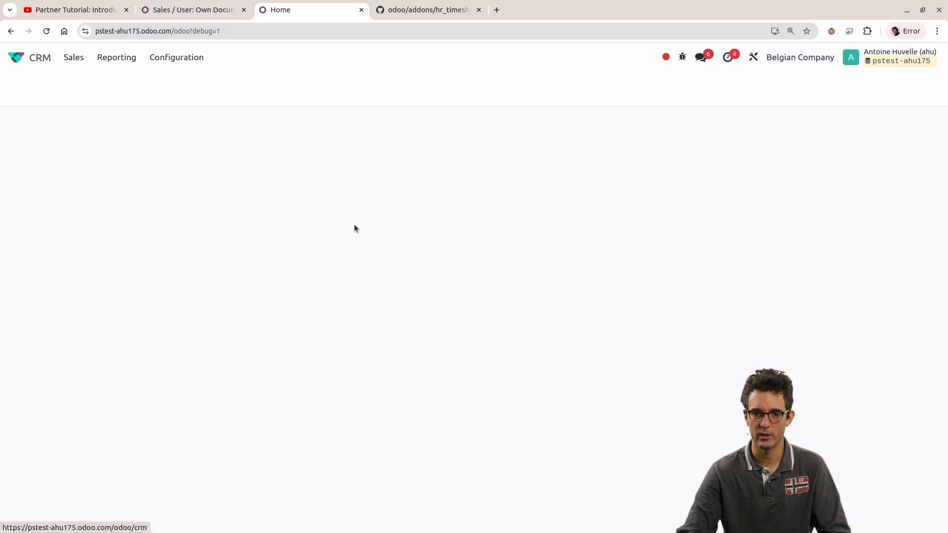
click(415, 86)
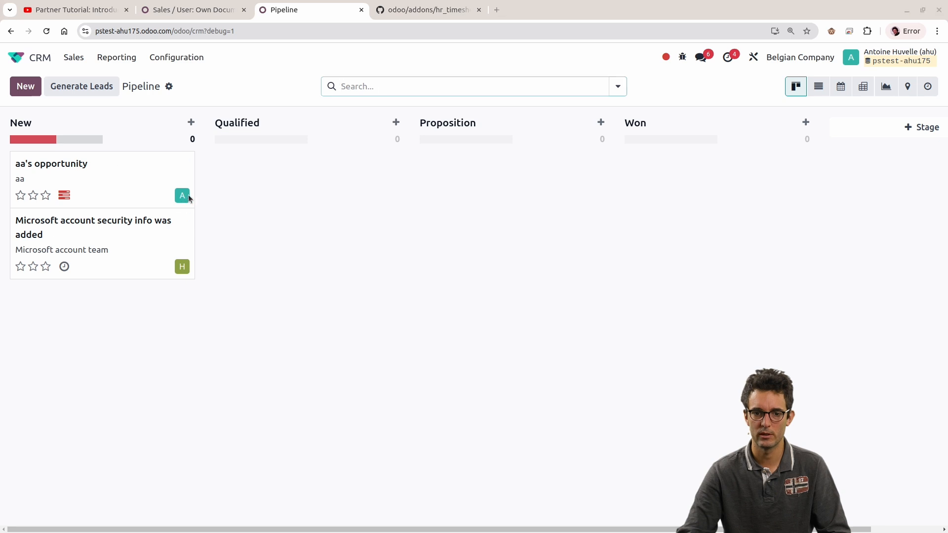
key(alt+Tab)
key(alt+Tab)
Step: Open the "Microsoft account security info was added" opportunity and reassign its salesperson to the administrator
click(121, 249)
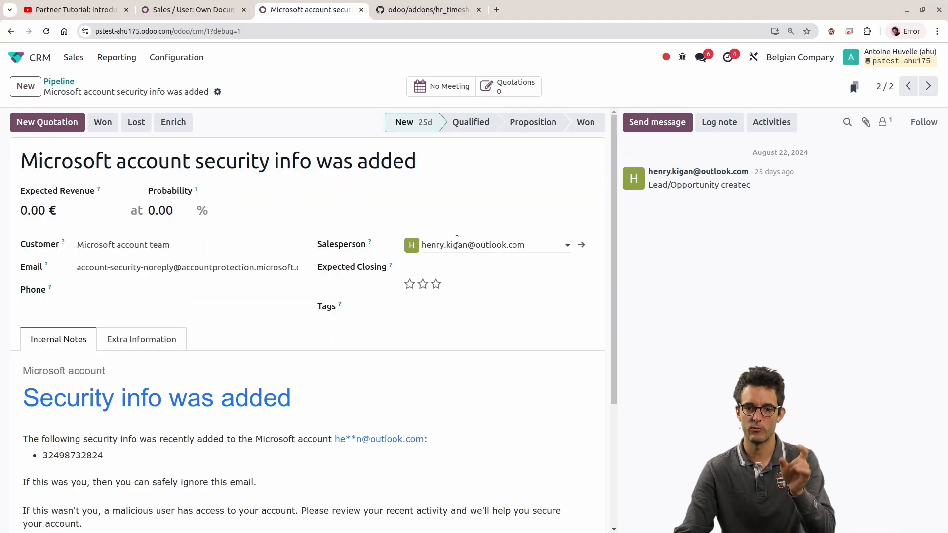
click(459, 243)
click(459, 266)
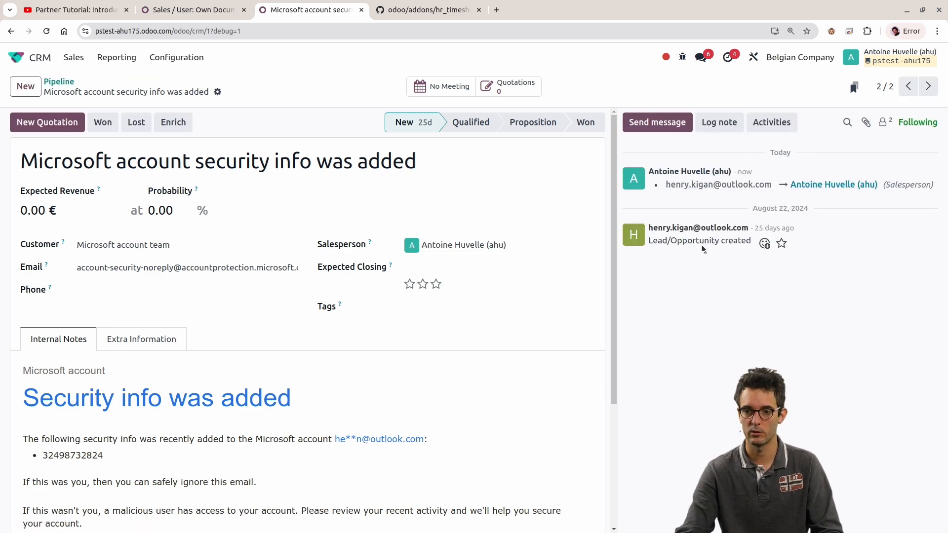
drag(634, 186, 666, 184)
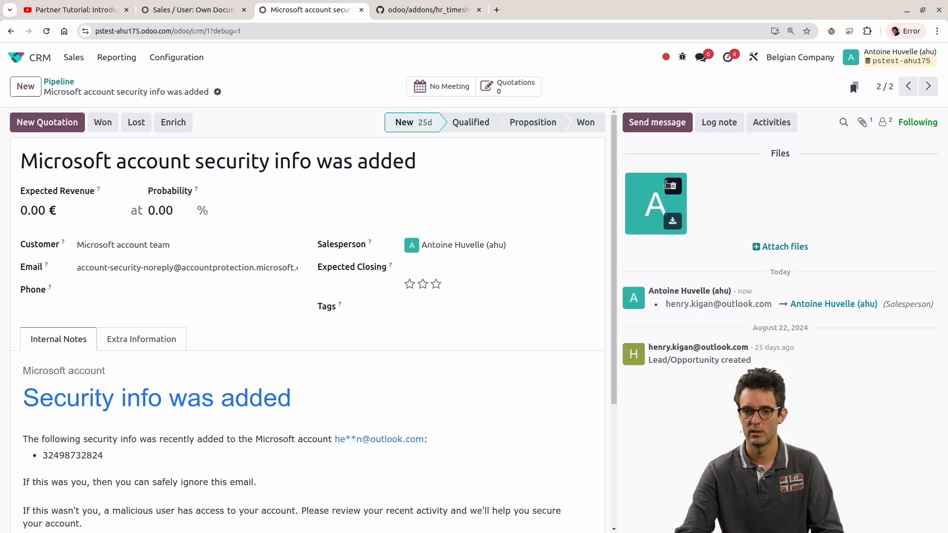
click(675, 191)
click(295, 327)
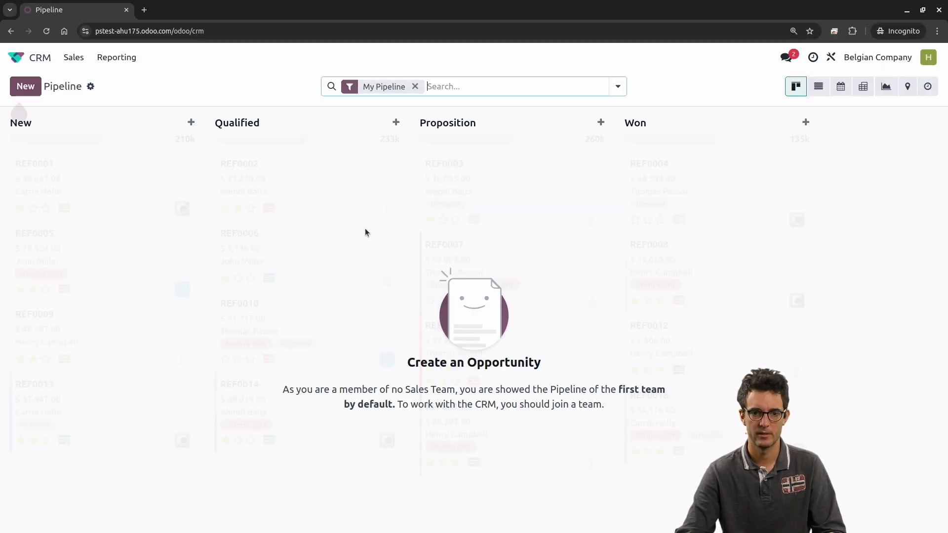
Step: Remove the My Pipeline filter in the test user's session and compare its opportunities with the administrator's full pipeline
key(BackSpace)
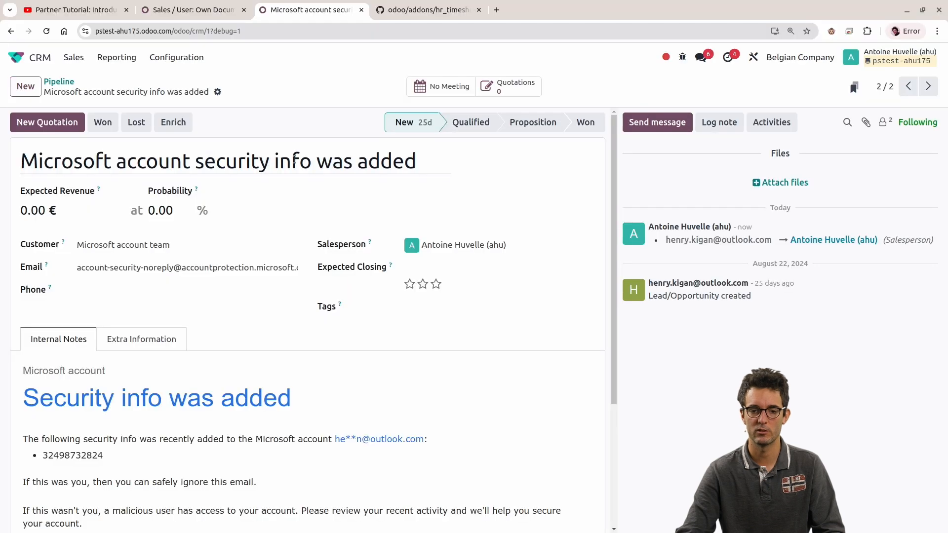
click(60, 82)
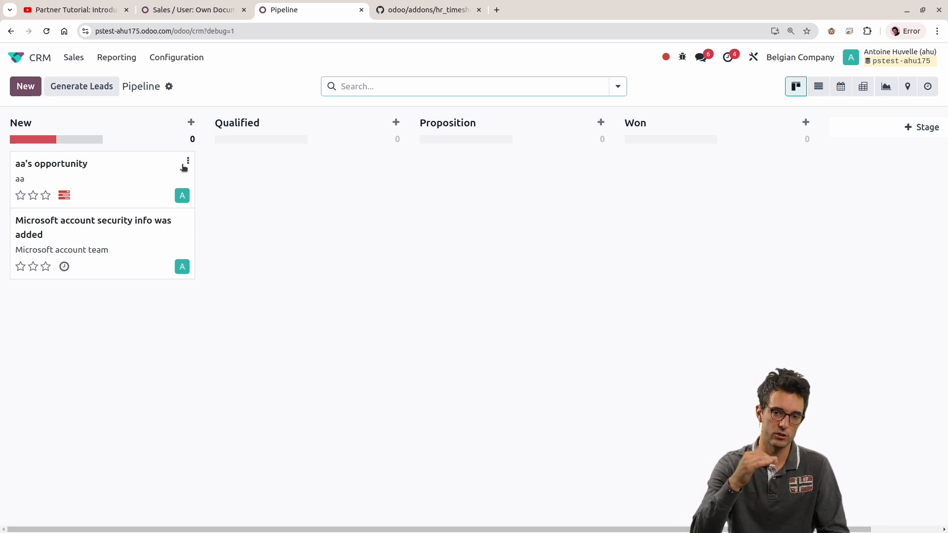
key(alt+Tab)
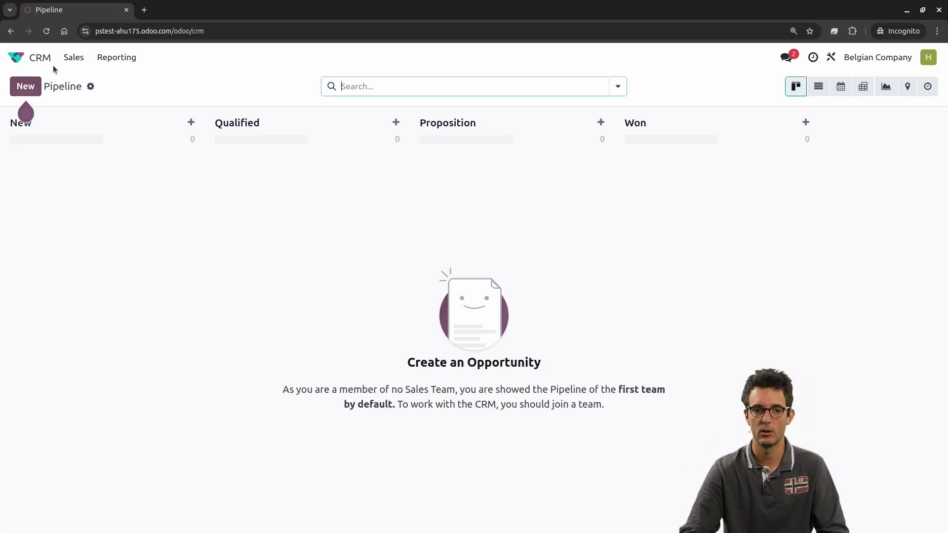
key(alt+Tab)
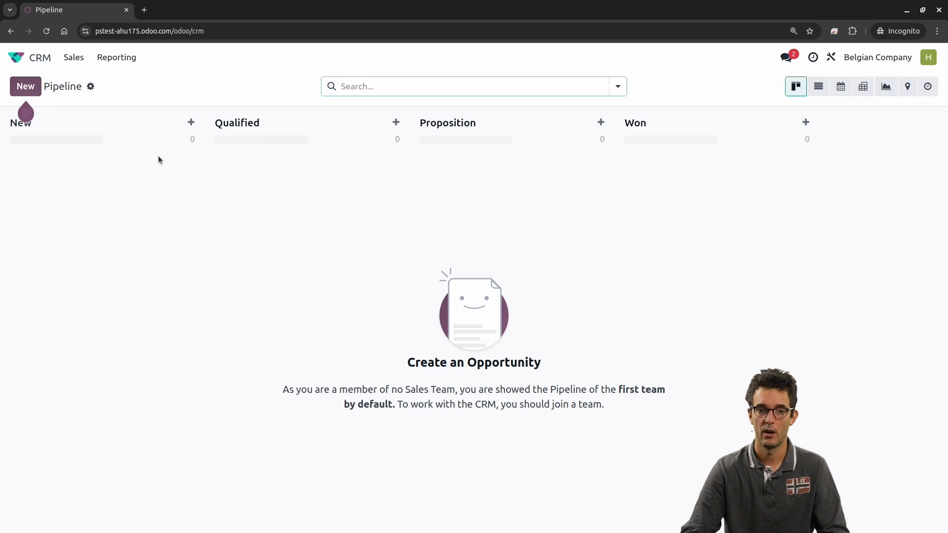
key(alt+Tab)
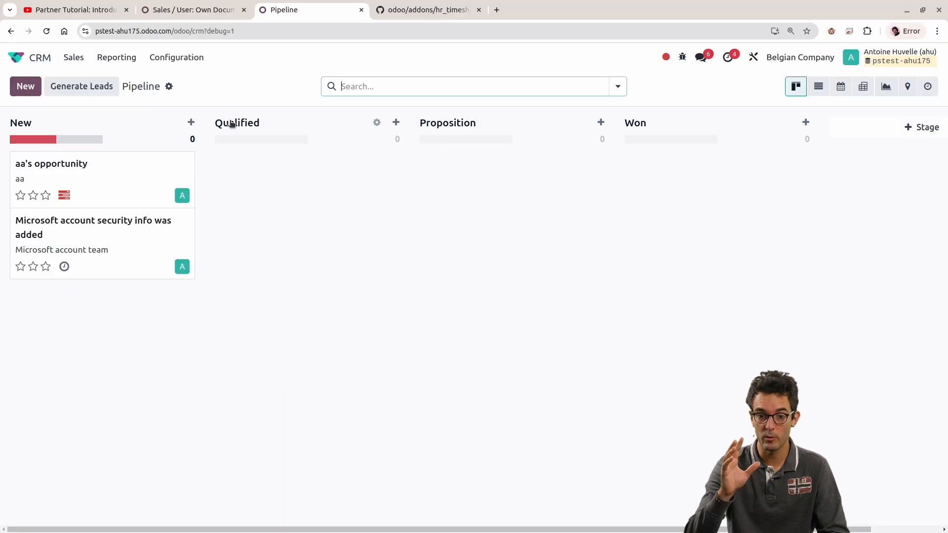
Step: Examine the "Sales / User: Own Documents Only" group's record rules and the groups it inherits
click(191, 9)
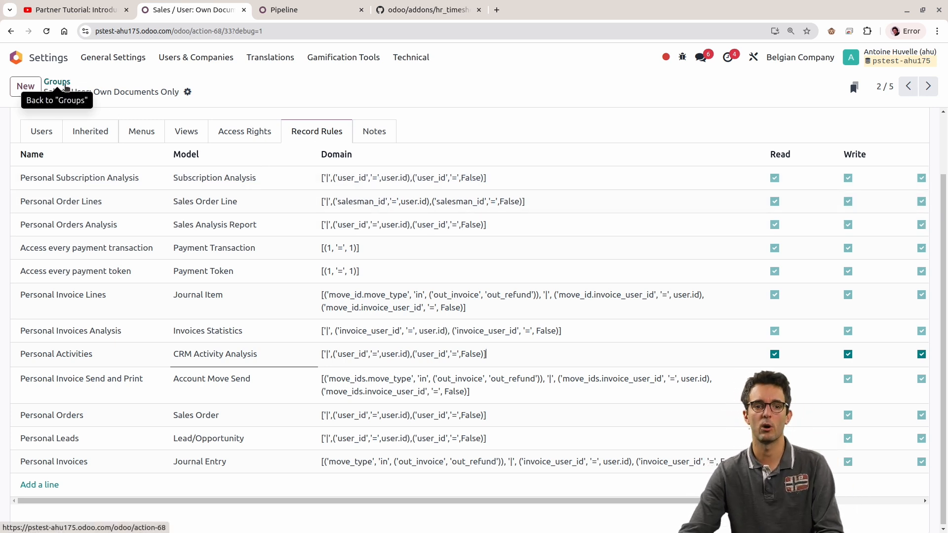
click(94, 92)
triple_click(115, 91)
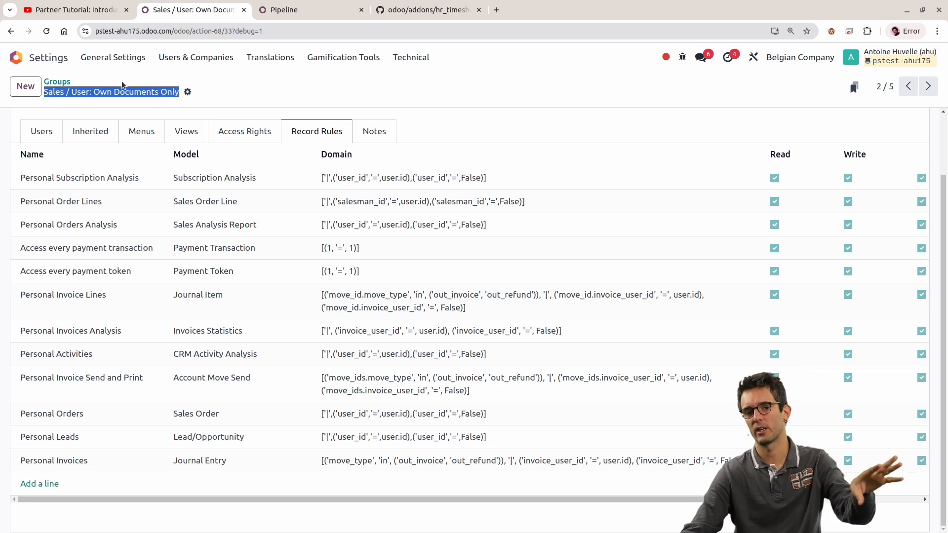
click(203, 93)
double_click(98, 89)
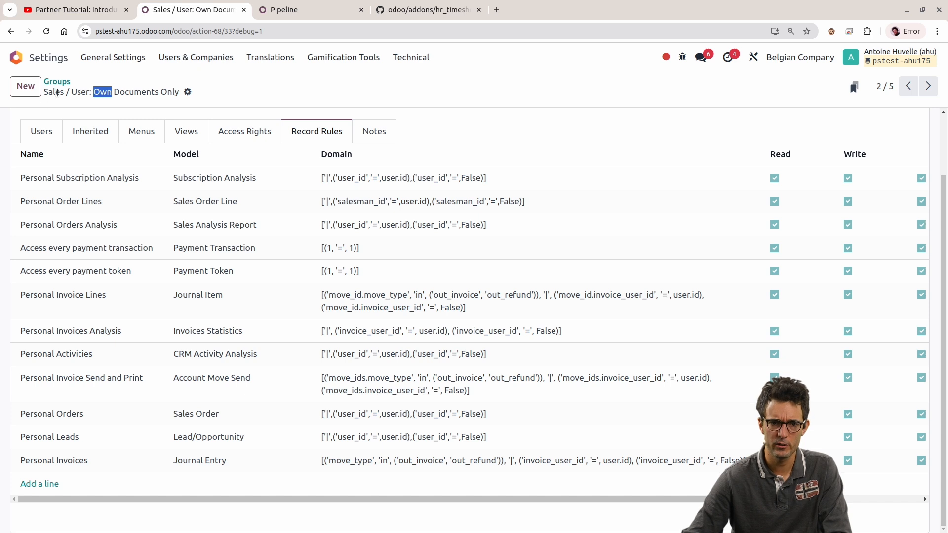
click(98, 130)
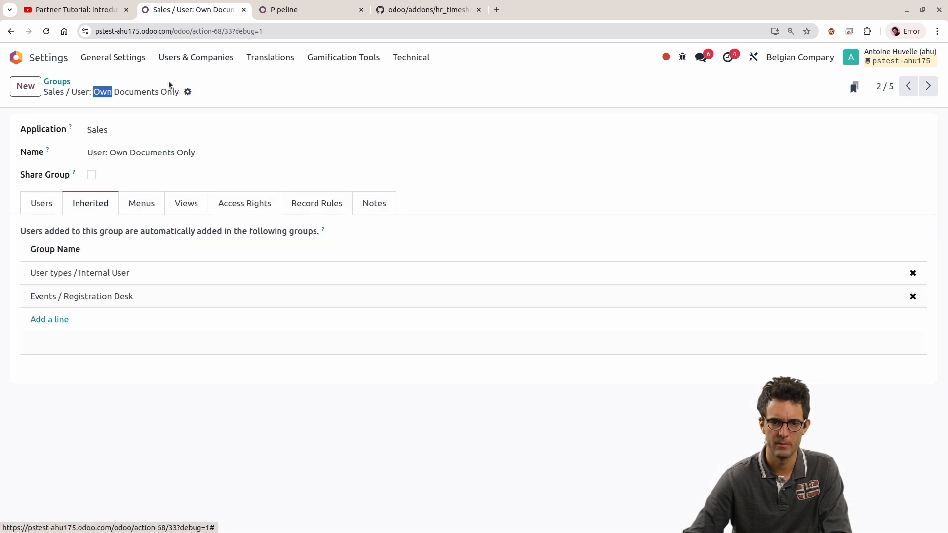
Step: Go back to the full list of user groups
click(180, 58)
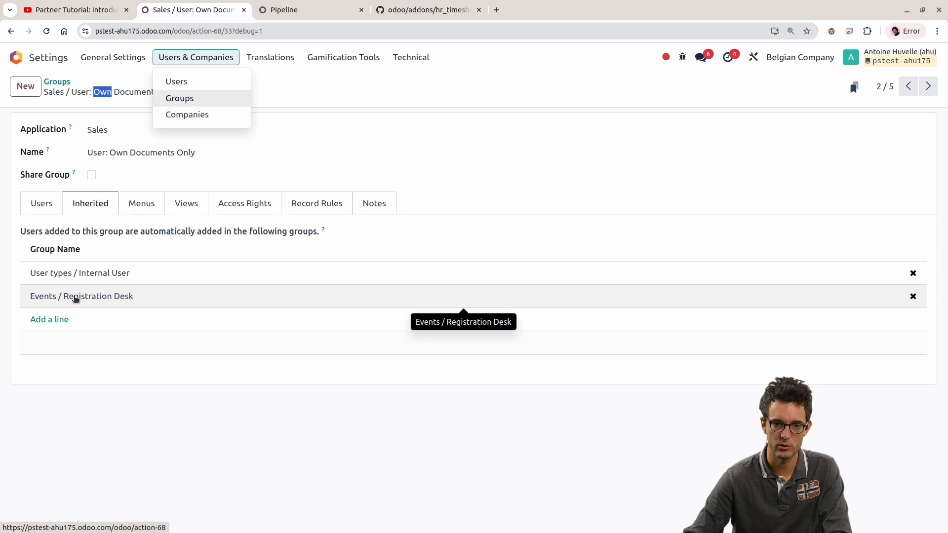
click(194, 58)
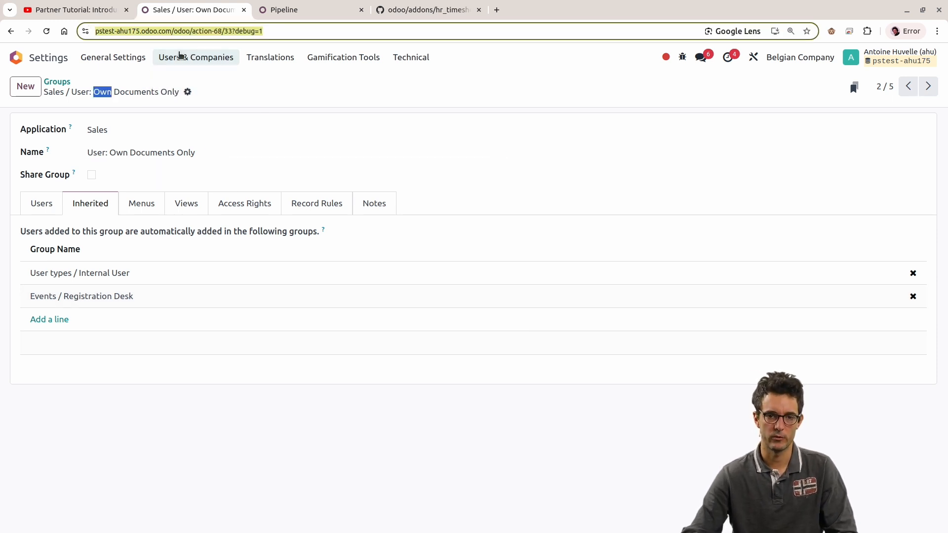
click(198, 58)
click(179, 99)
Step: Search the internal groups for "sales" and open the "Sales / User: All Documents" group
click(489, 85)
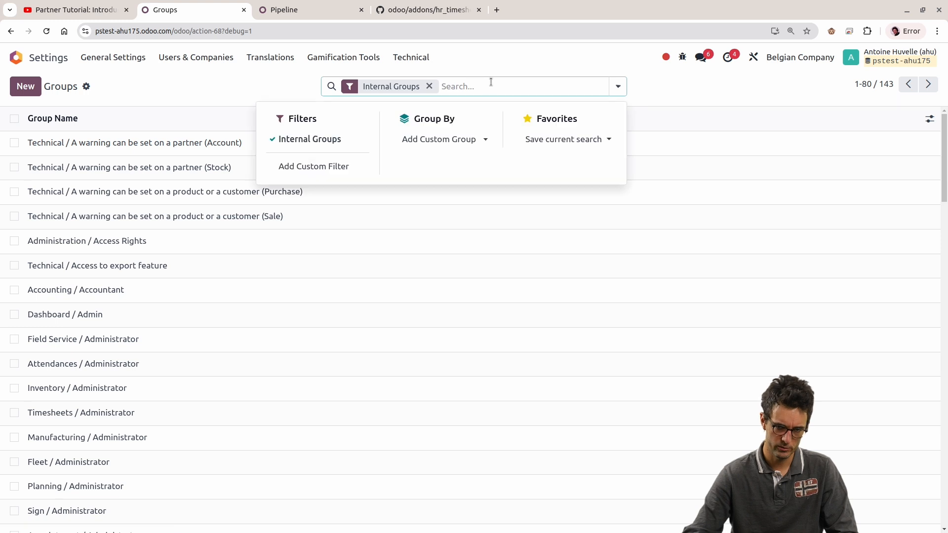
text(s)
key(BackSpace)
text(crm)
key(Return)
key(BackSpace)
text(sales)
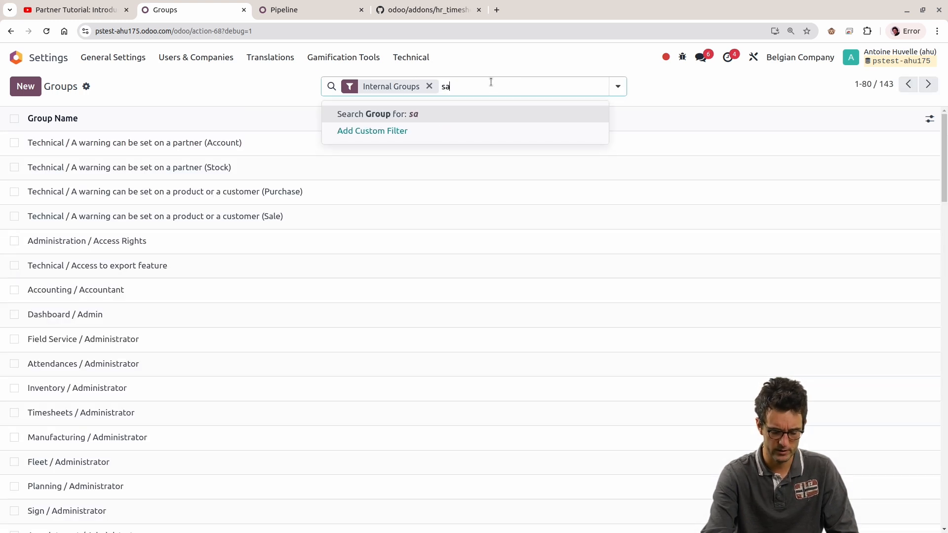
key(Return)
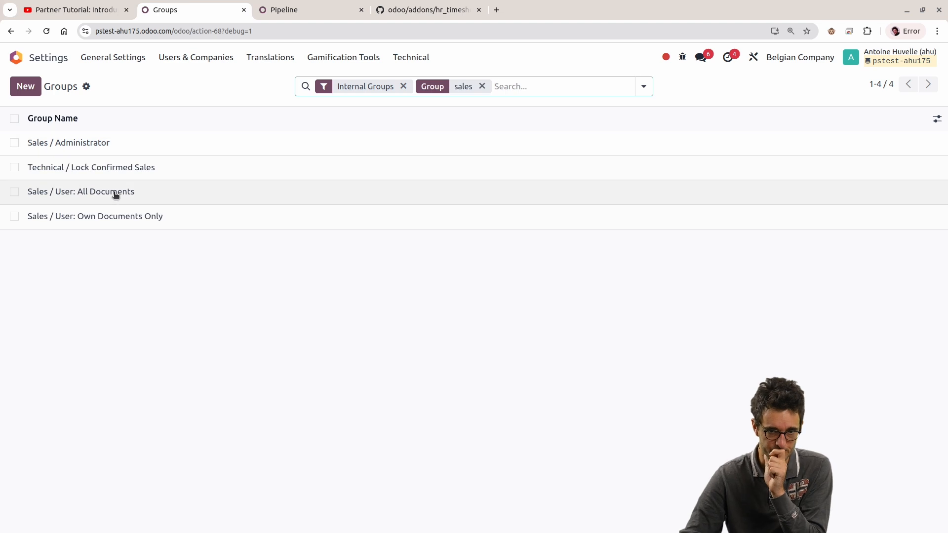
click(116, 194)
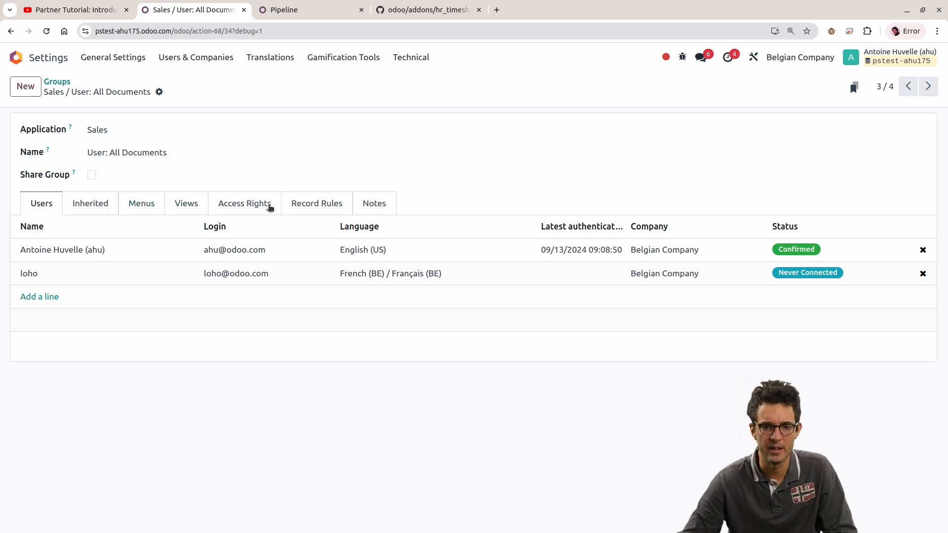
Step: Examine the group's record rules, highlighting the Subscription Analysis rule's domain, and view its access rights
click(326, 209)
scroll(326, 342, down, 1)
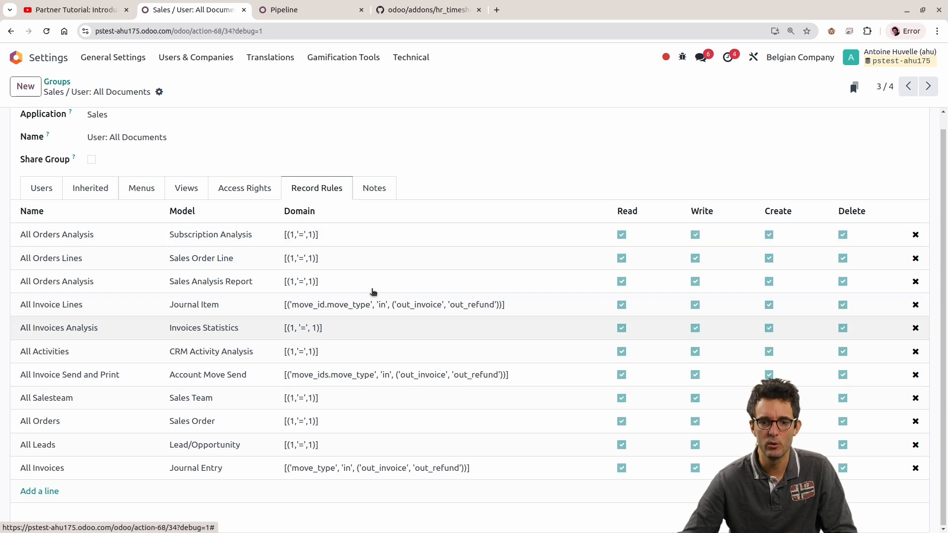
click(298, 234)
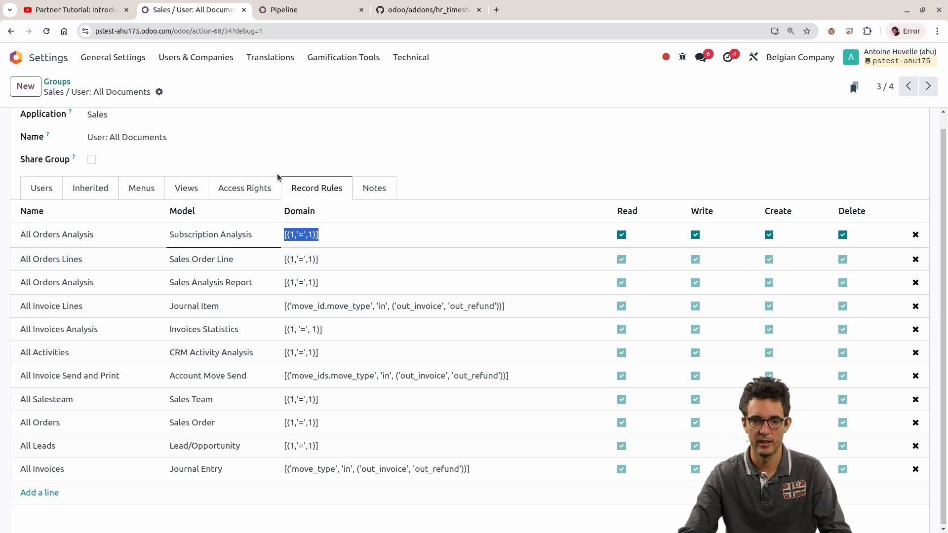
click(244, 194)
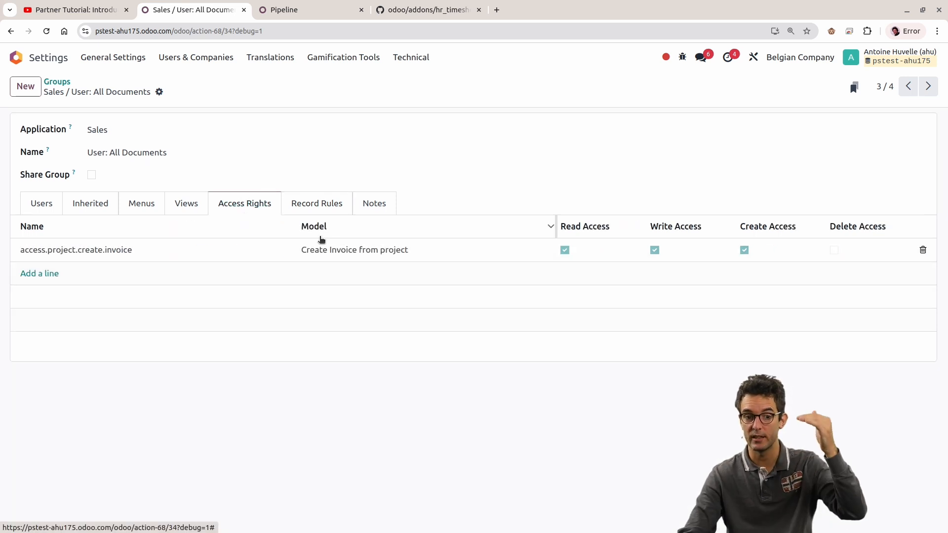
mouse_move(321, 239)
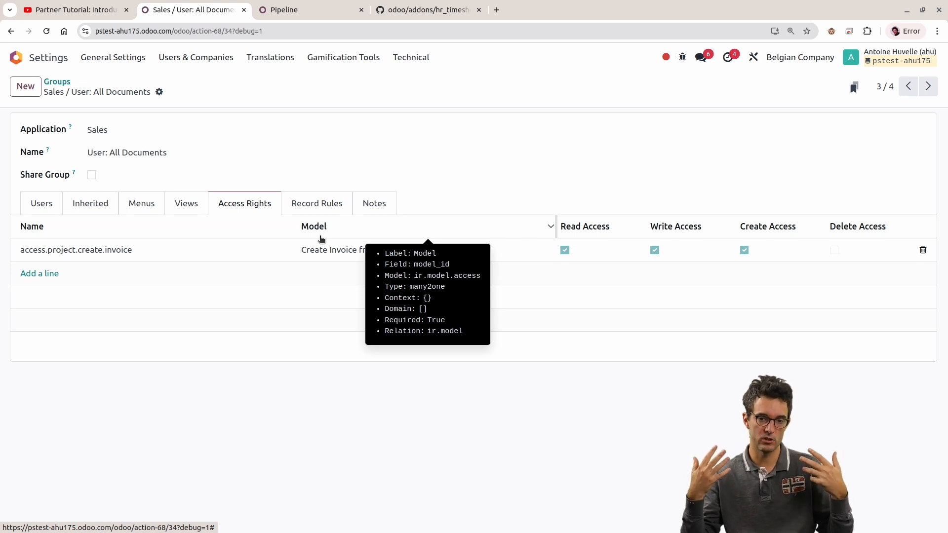
Step: Return to the group's record rules and compare their domains with the group name "User: All Documents"
click(310, 208)
scroll(457, 188, down, 1)
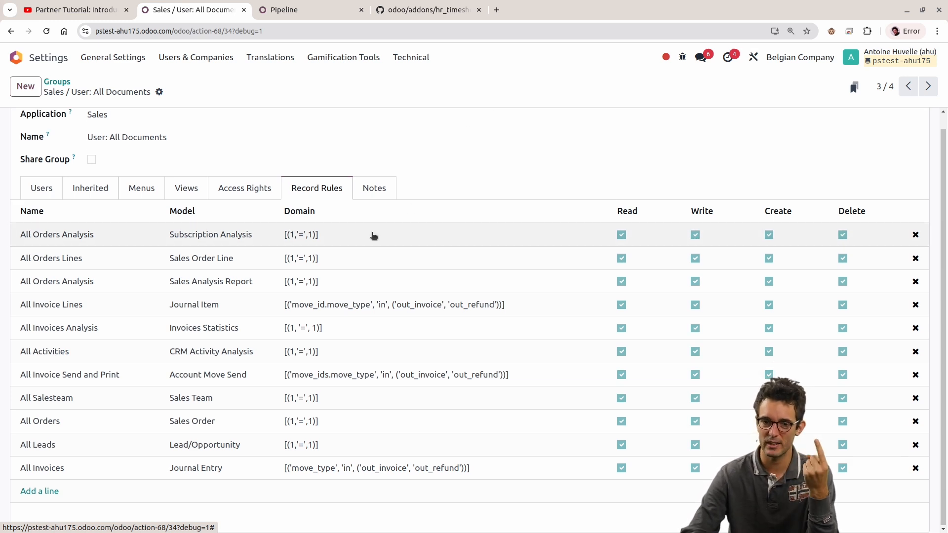
mouse_move(371, 214)
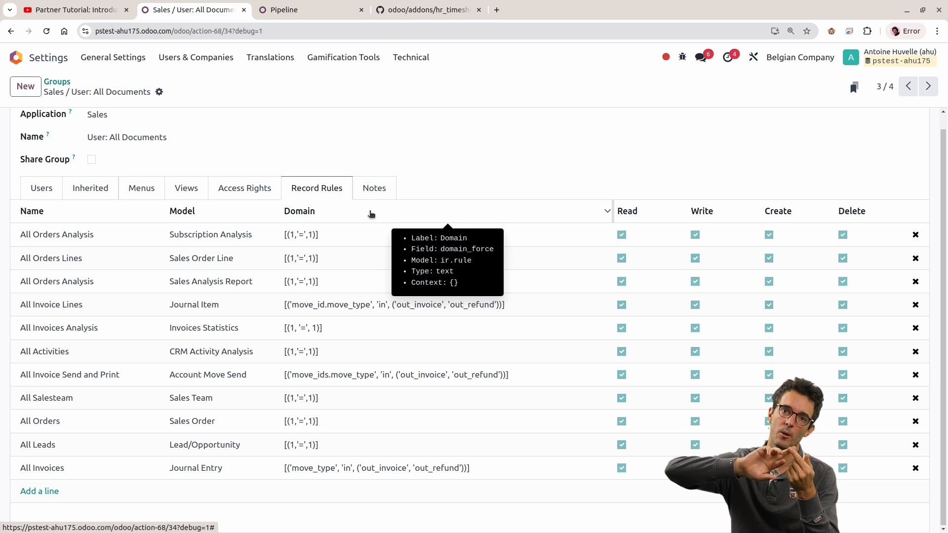
scroll(355, 200, up, 1)
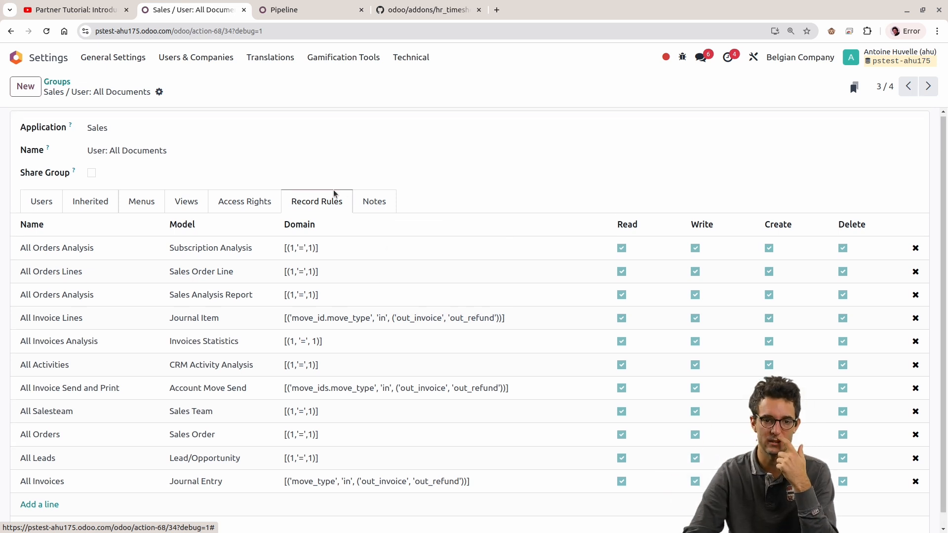
double_click(145, 153)
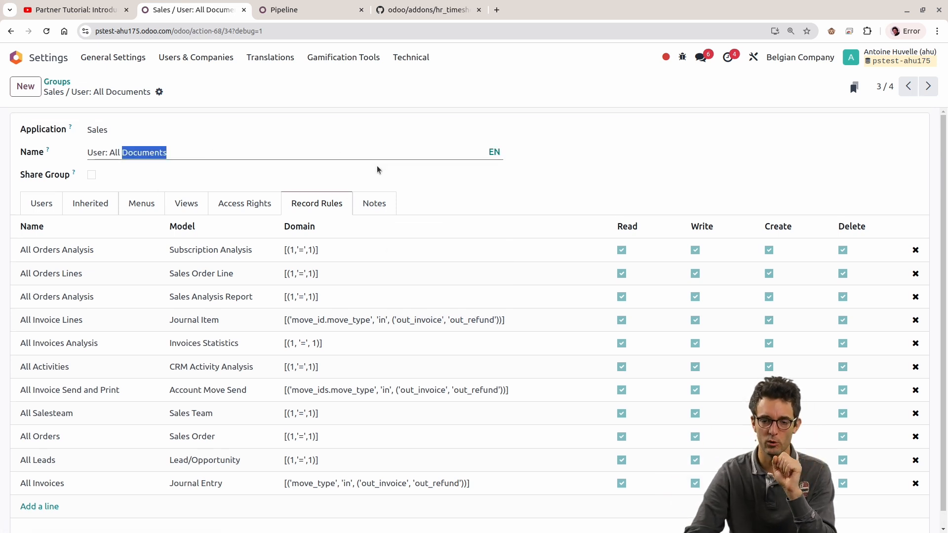
click(473, 196)
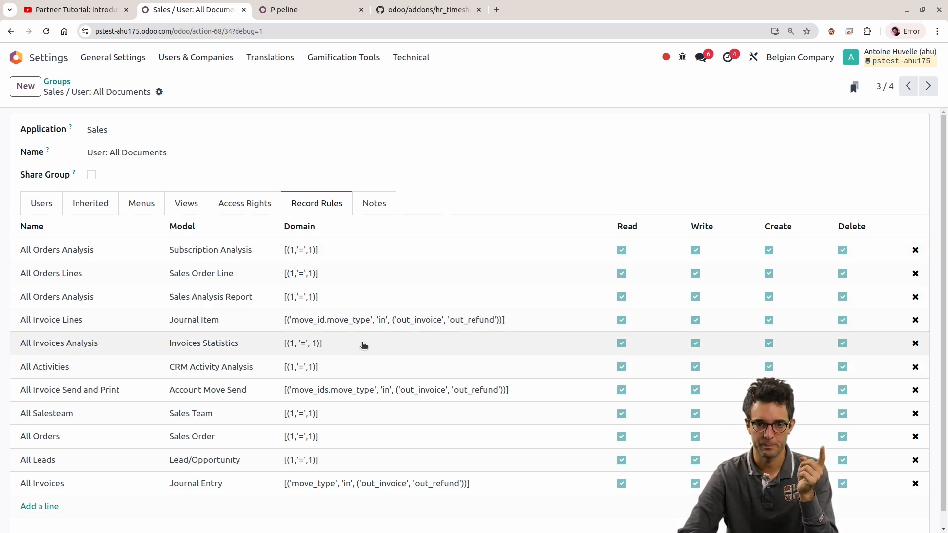
Step: Highlight the domain of the "All Leads" record rule on the Lead/Opportunity model
click(328, 462)
click(328, 462)
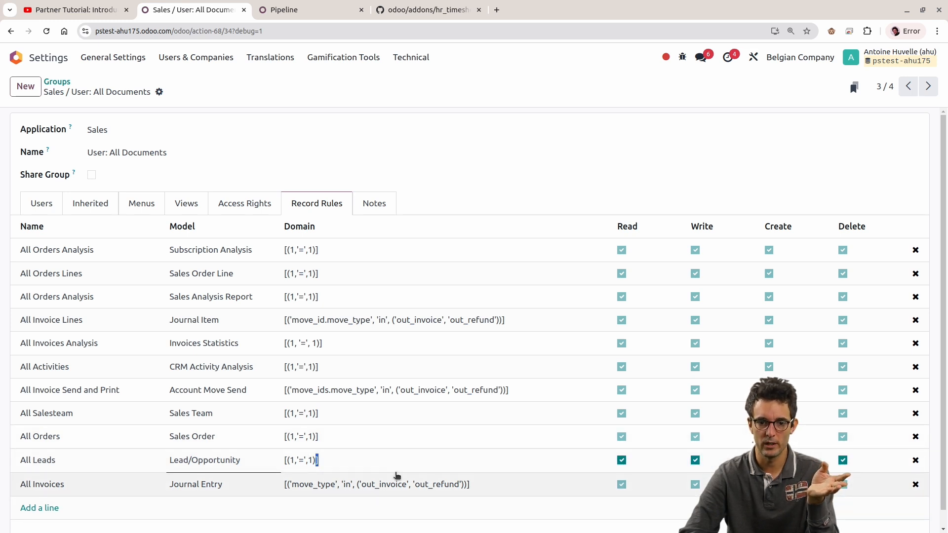
triple_click(379, 463)
click(379, 463)
triple_click(394, 454)
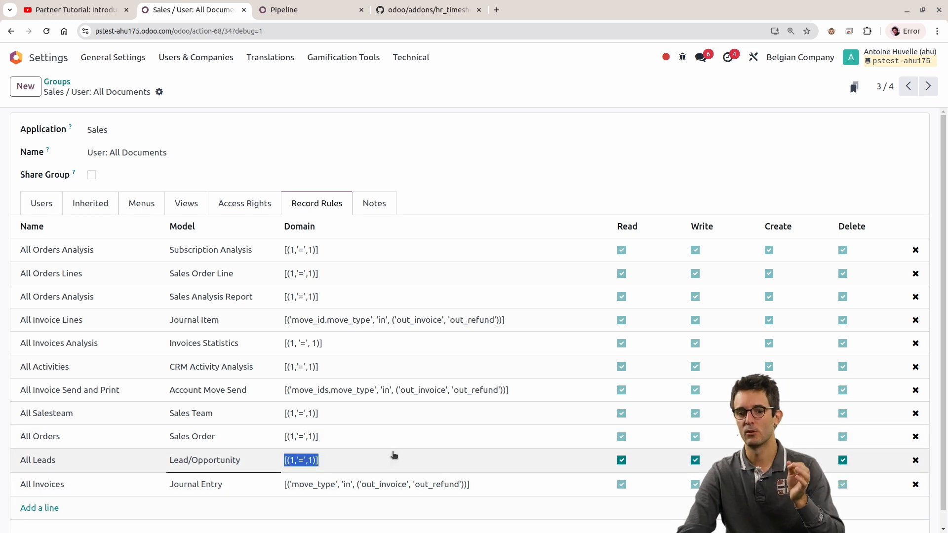
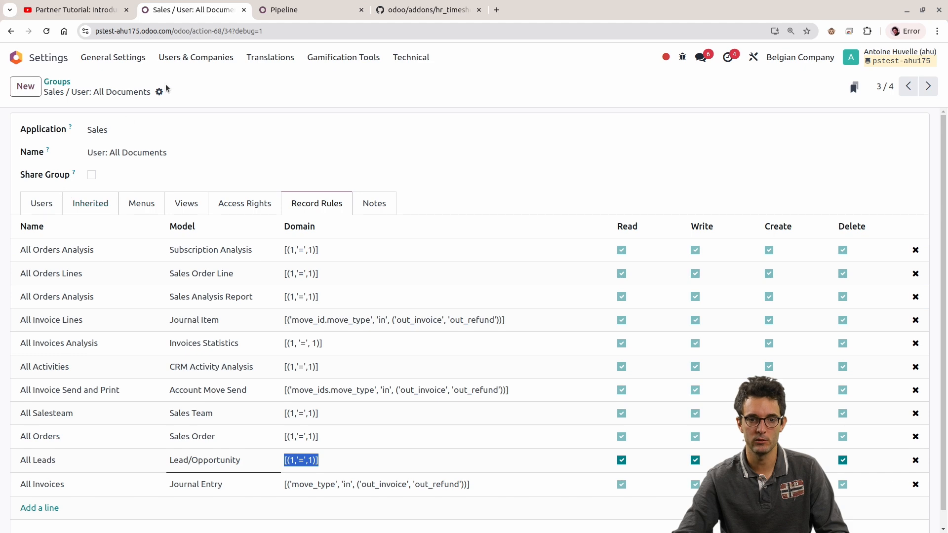
Step: Open the Outlook test user's record and set the Sales access right to "User: All Documents"
click(175, 59)
click(176, 82)
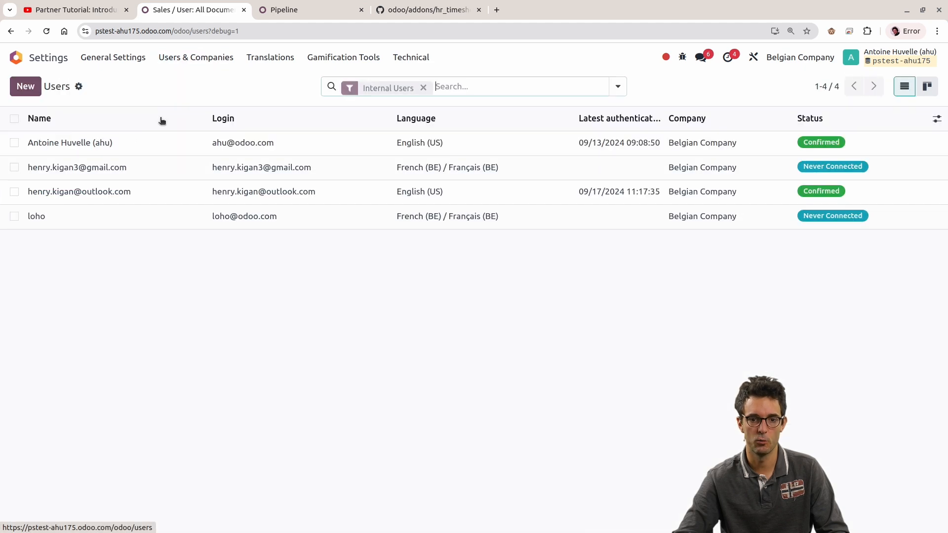
click(96, 191)
scroll(127, 294, down, 4)
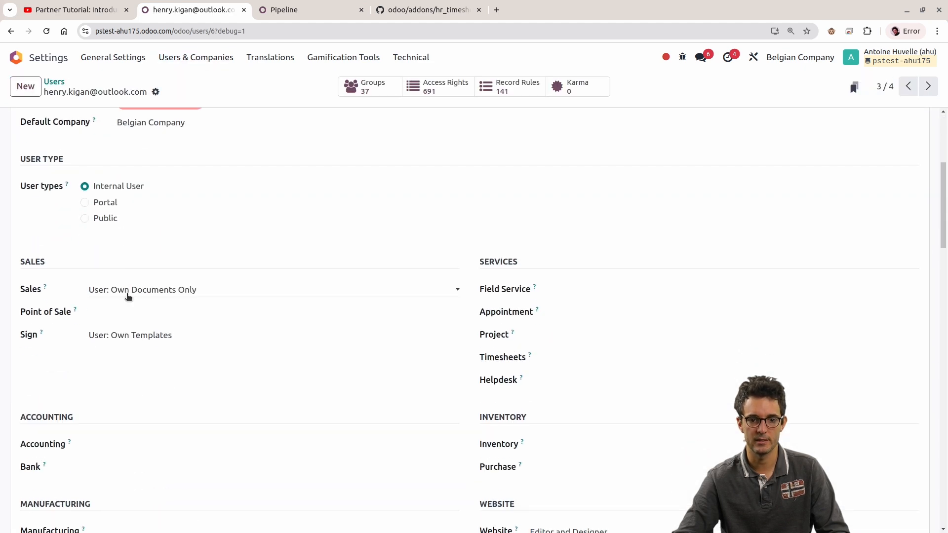
click(128, 291)
click(131, 331)
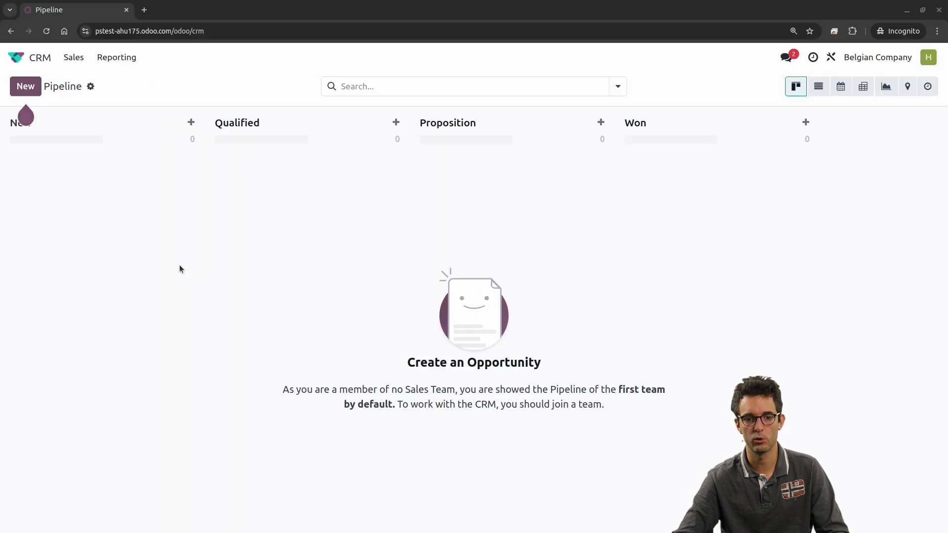
Step: Reload the test user's CRM pipeline in the incognito window and remove the My Pipeline filter
key(F5)
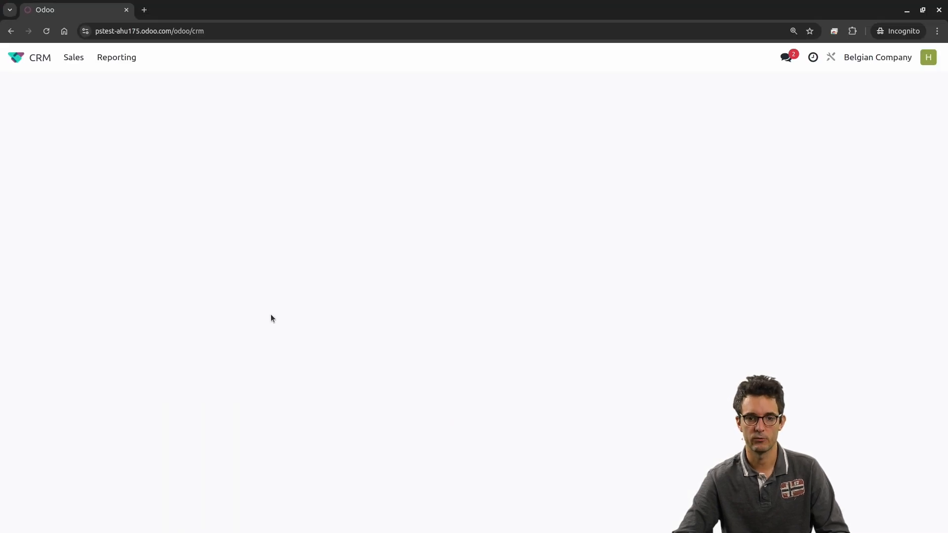
click(415, 87)
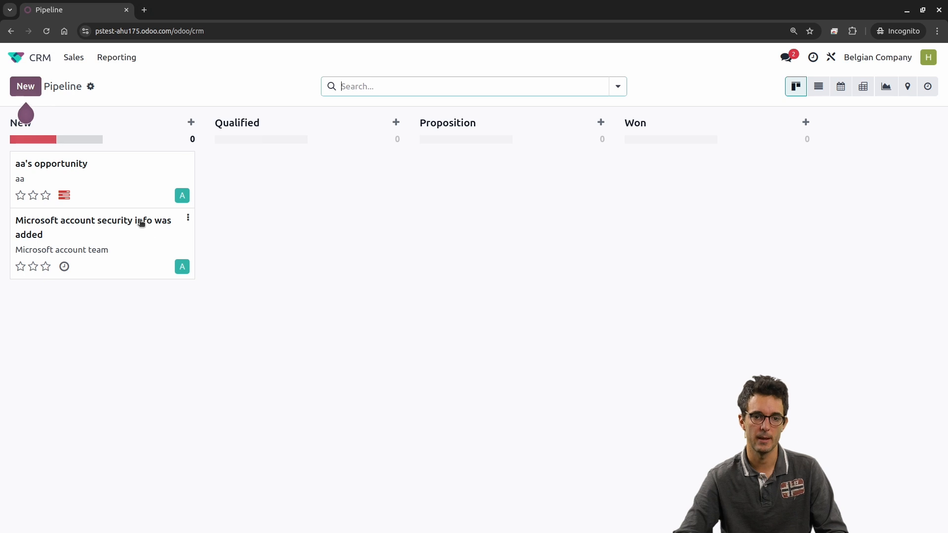
key(alt+Tab)
Step: Search the internal groups for "sale", open "Sales / User: Own Documents Only", and view its access rights and record rules
scroll(269, 200, up, 5)
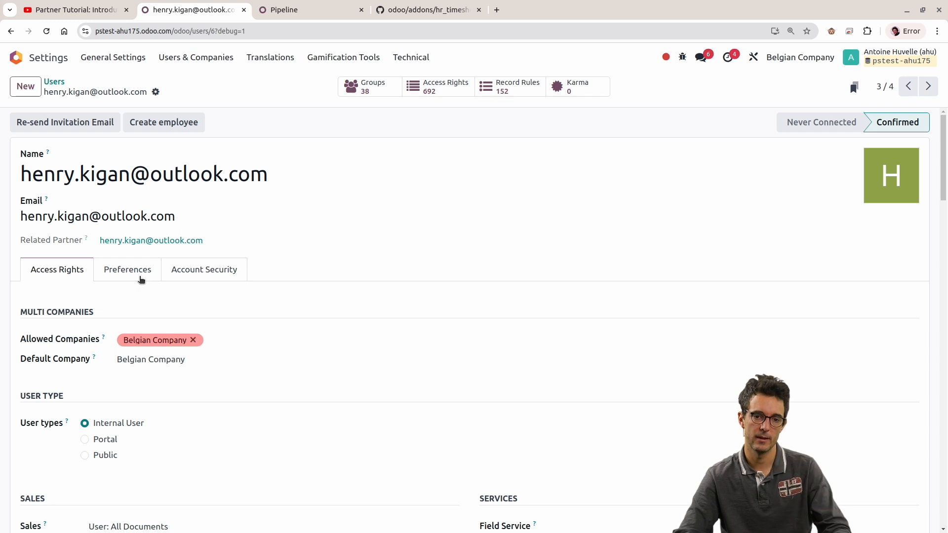
click(203, 59)
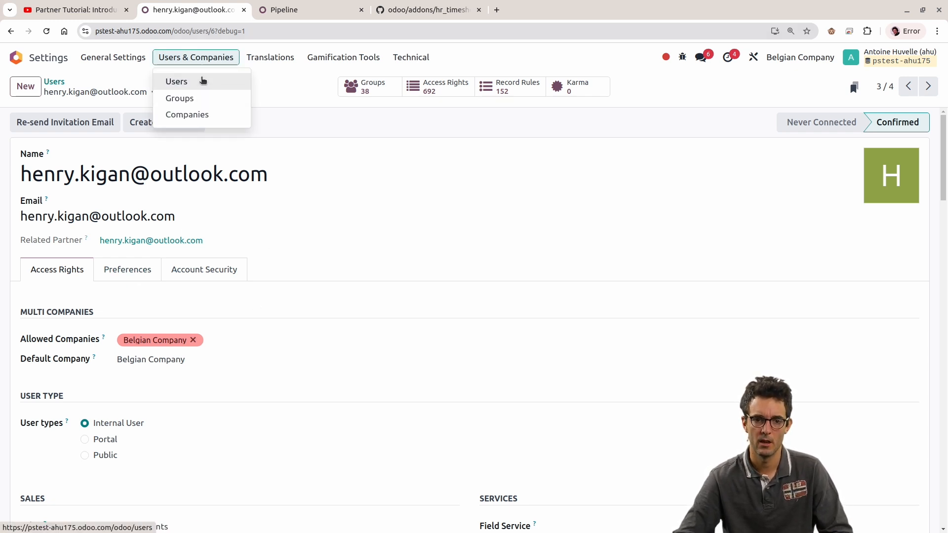
click(202, 99)
text(sale)
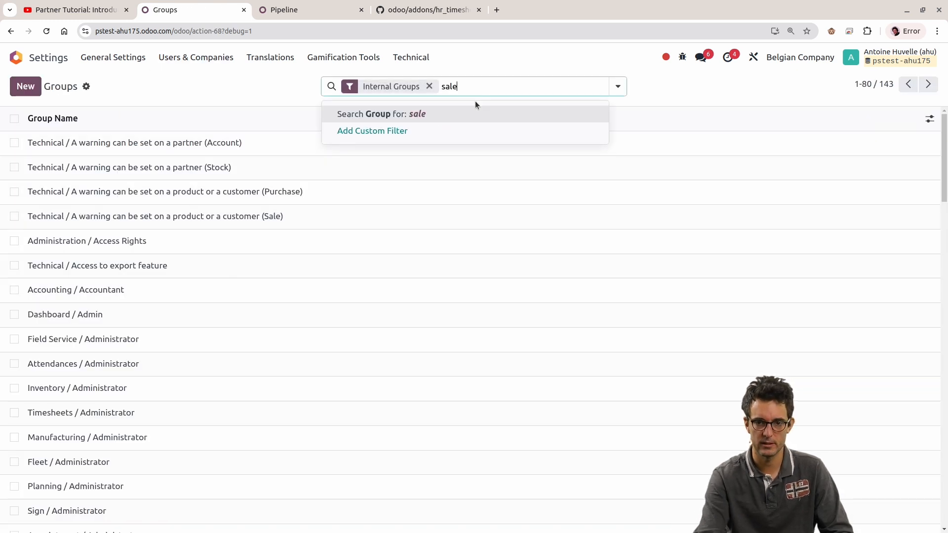
key(Return)
click(194, 315)
click(244, 203)
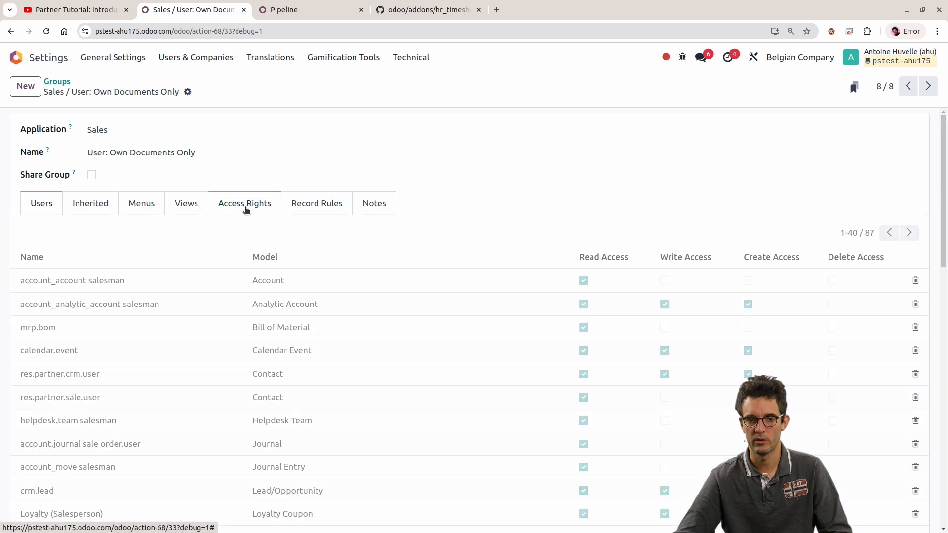
click(311, 212)
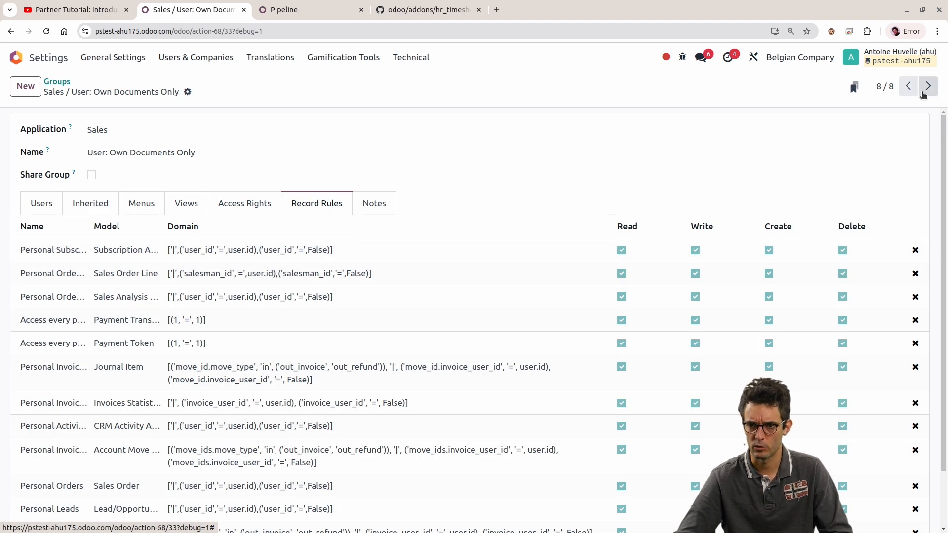
Step: Return to the filtered group list and open the record rules of "Sales / User: All Documents"
click(928, 86)
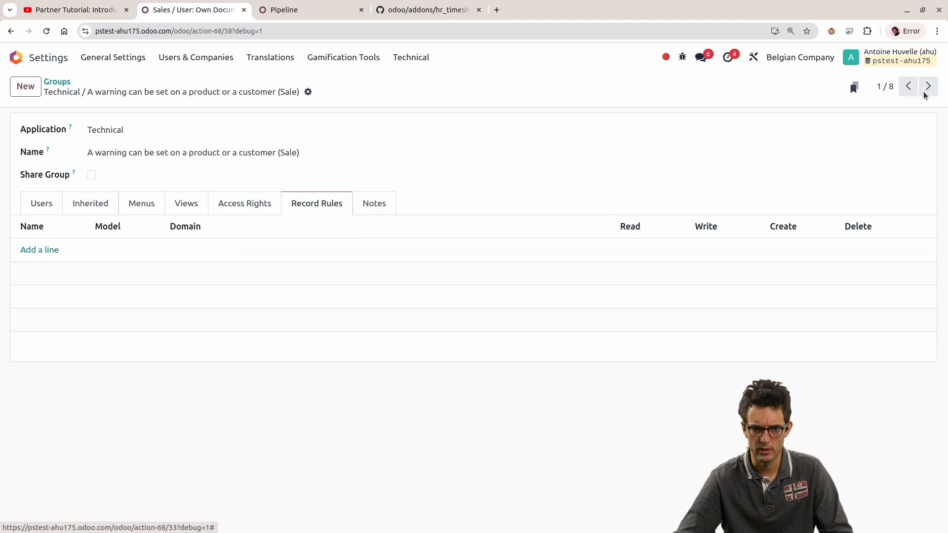
click(61, 82)
click(170, 294)
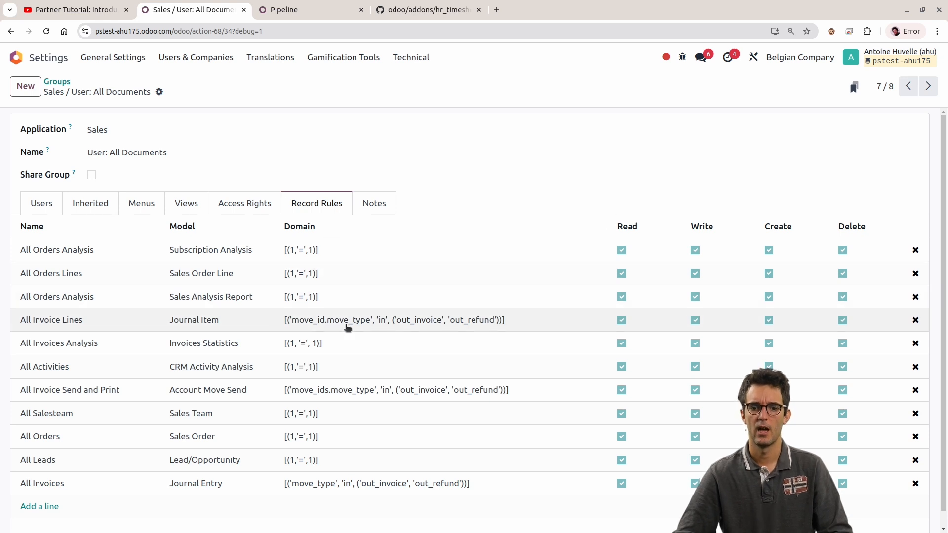
Step: Try to save the "All Leads" record rule with the domain [(1,'=',2)]
scroll(356, 364, down, 1)
click(305, 451)
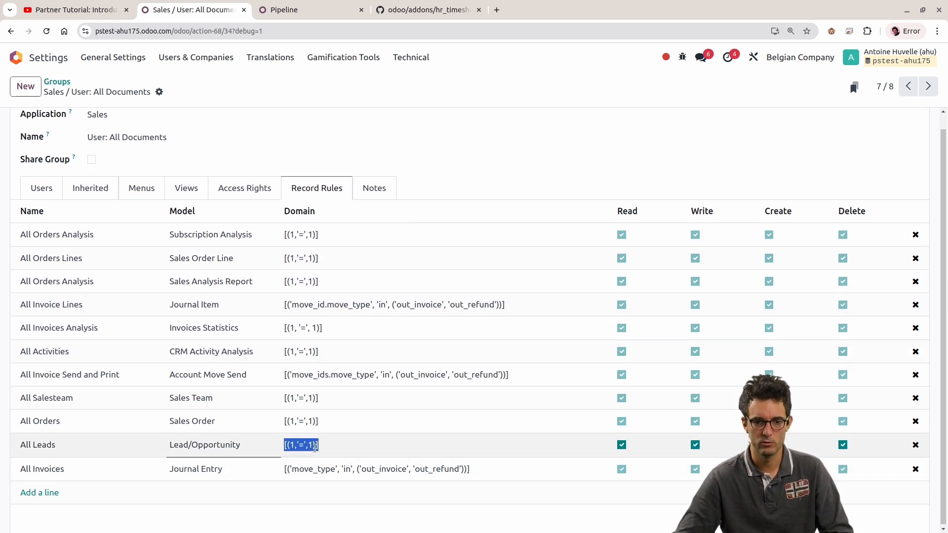
click(315, 447)
key(shift+Left)
text(2)
key(alt+s)
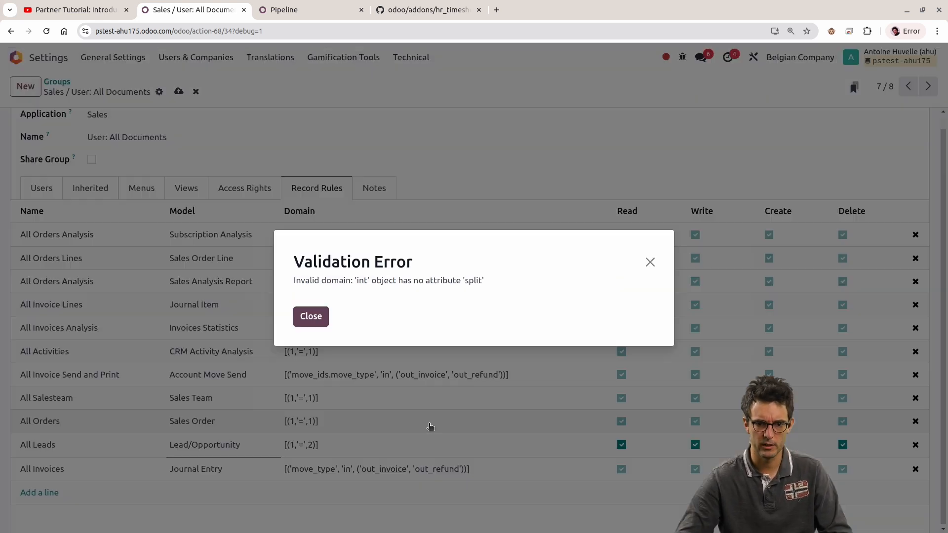
click(311, 316)
Step: Restore the "All Leads" rule's domain to [(1,'=',1)], disable its Read option, and save the group
click(307, 444)
key(shift+Right)
text(1)
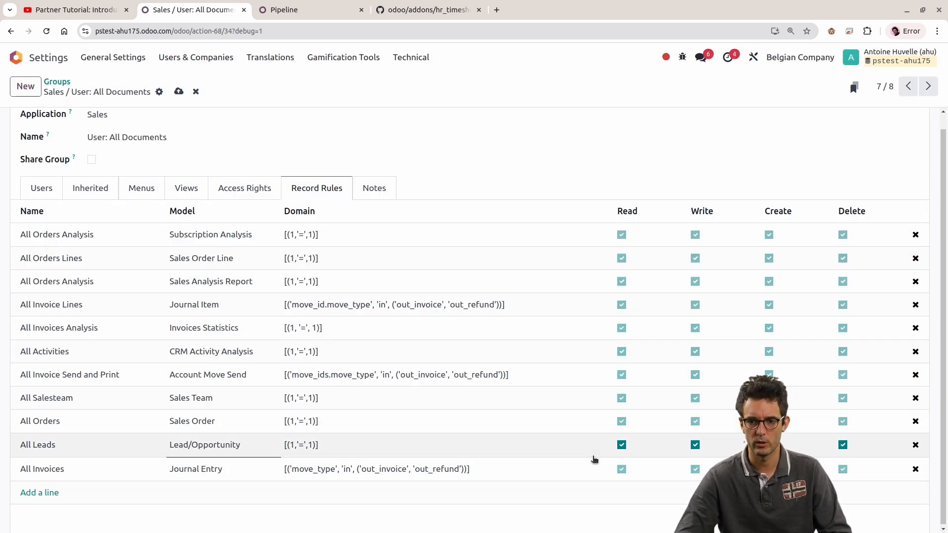
click(622, 445)
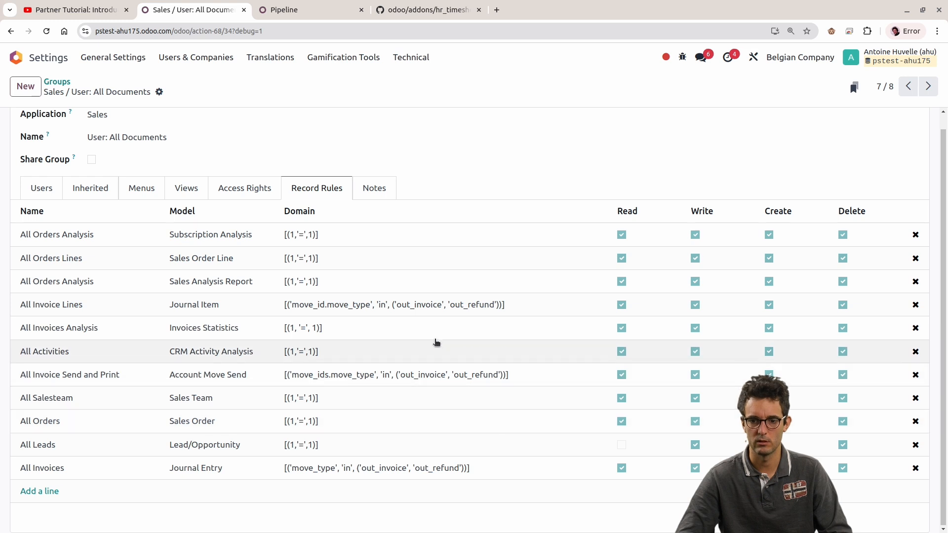
Step: Check which opportunities the test user can view without "All Leads" Read by reloading the CRM pipeline and removing its default filter
key(alt+Tab)
key(F5)
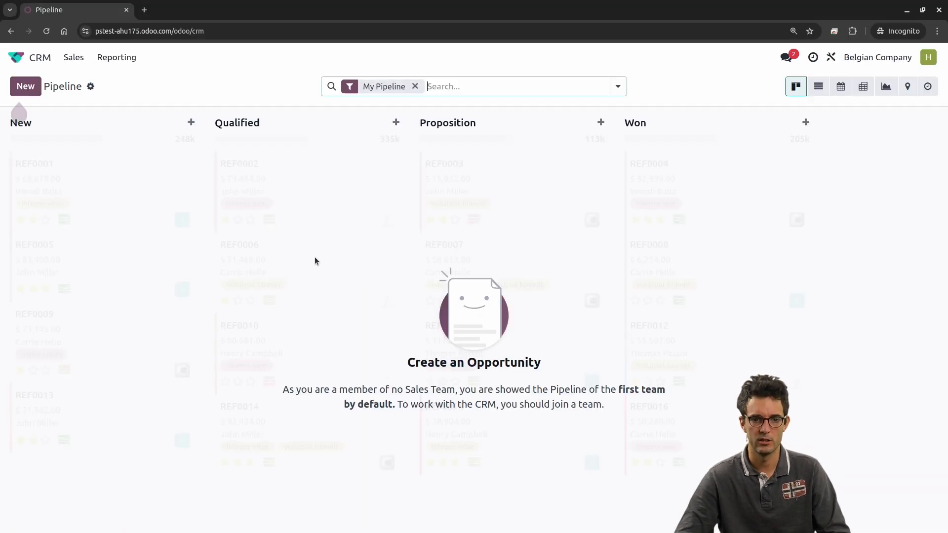
click(415, 86)
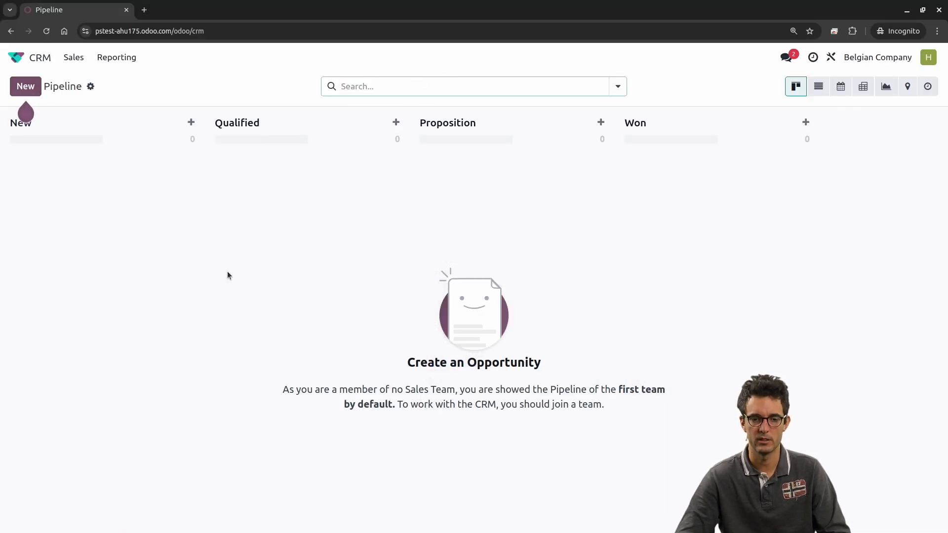
Step: Return to the "All Documents" group, re-enable Read on the "All Leads" record rule, and save
key(alt+Tab)
click(622, 445)
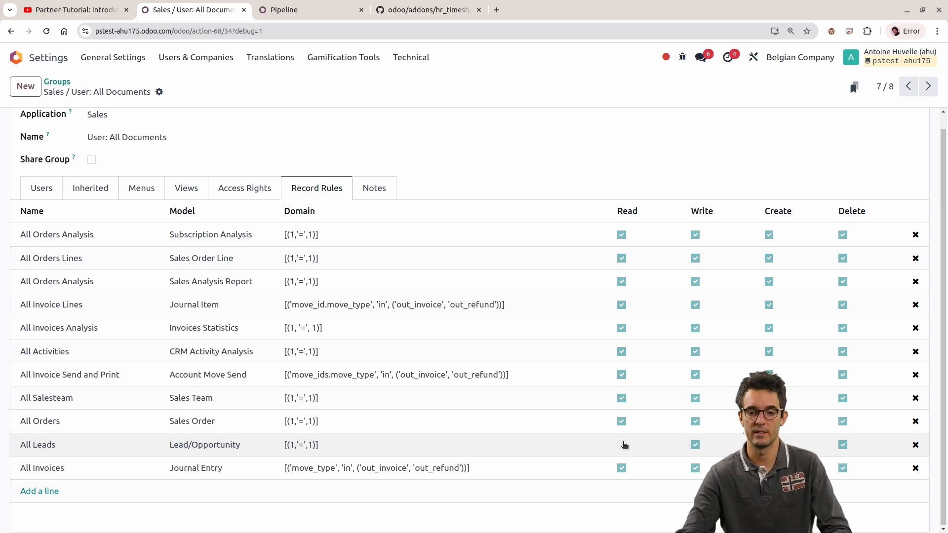
click(622, 445)
key(alt)
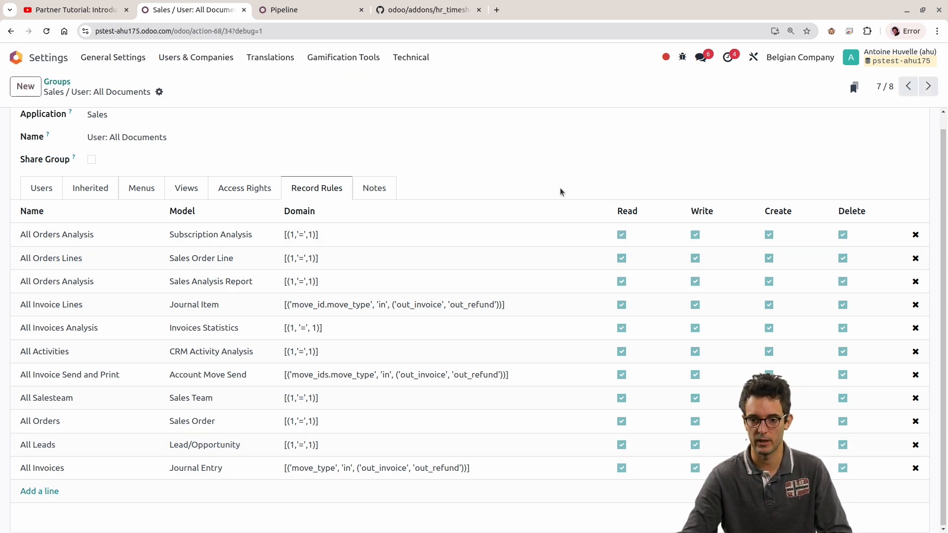
Step: Reload the test user's unfiltered pipeline, open the "Microsoft account security info was added" opportunity, and move on to "aa's opportunity"
key(alt+Tab)
key(F5)
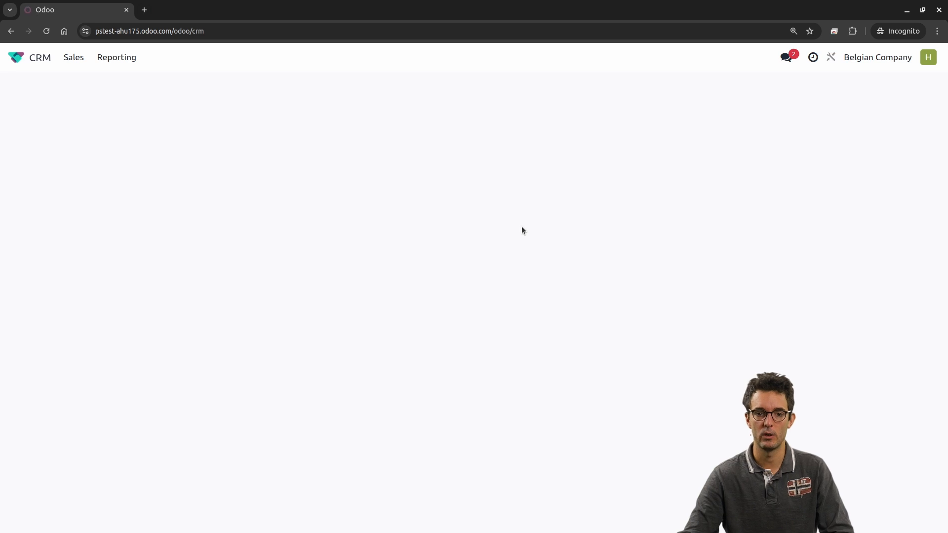
click(414, 87)
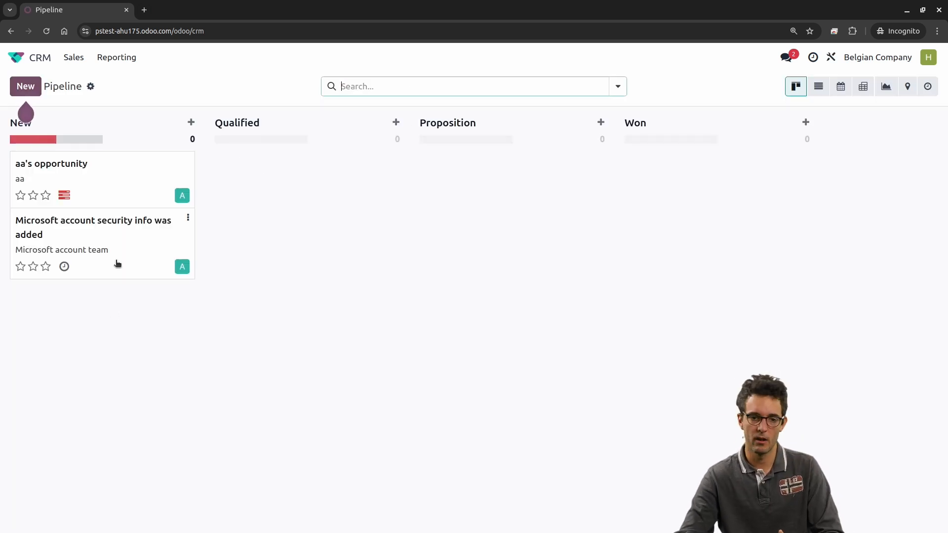
click(117, 261)
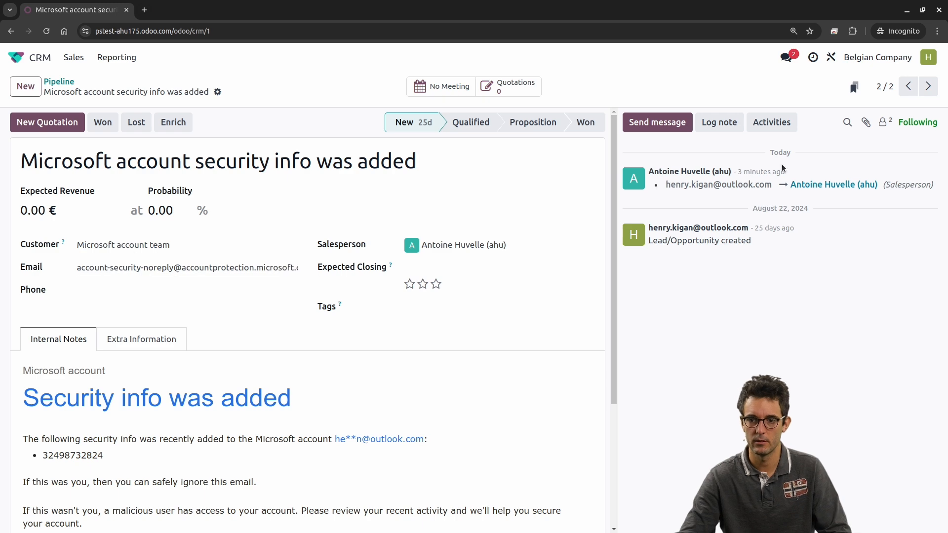
click(928, 86)
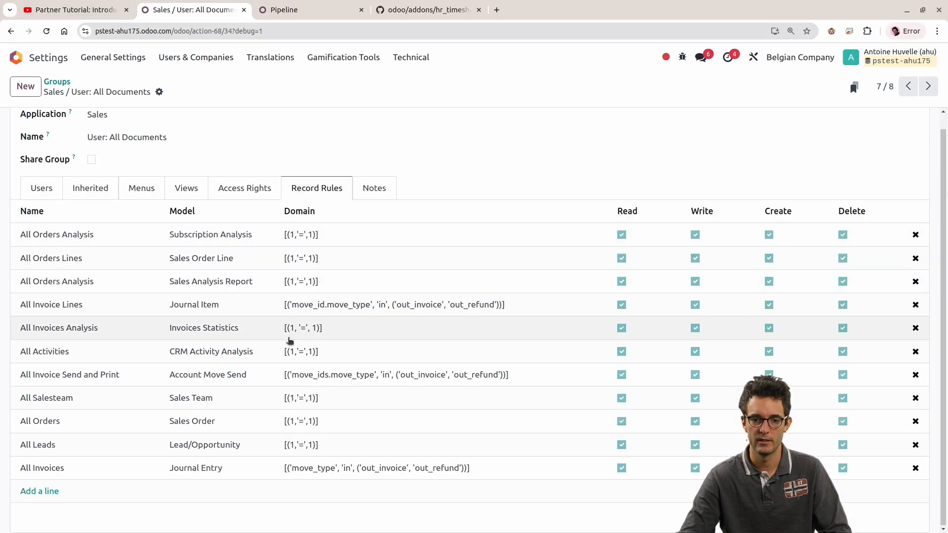
Step: Disable Read on the "All Leads" record rule of the "All Documents" group again and save
click(622, 445)
click(621, 445)
key(alt)
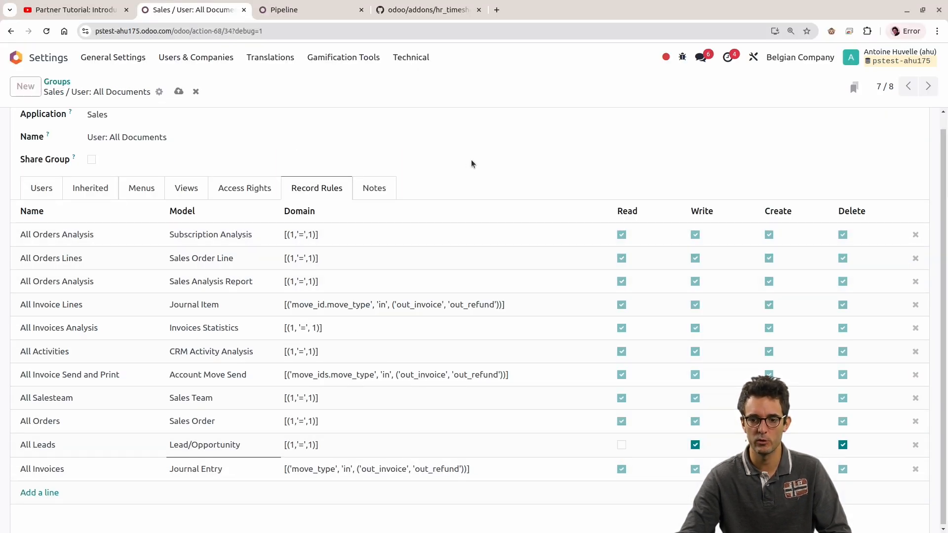
Step: Reload "aa's opportunity" as the test user and examine the Access Error's user, operation, model and advice before dismissing it
key(alt+Tab)
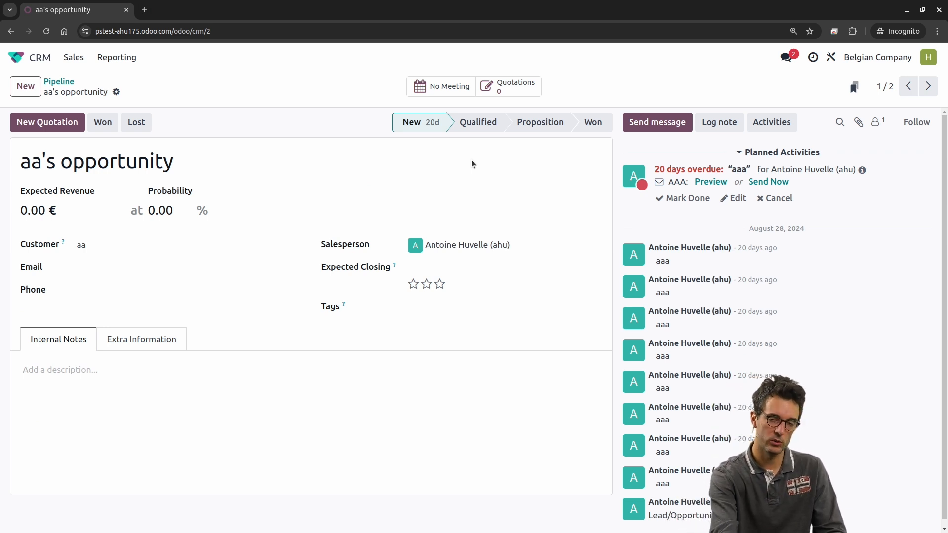
key(F5)
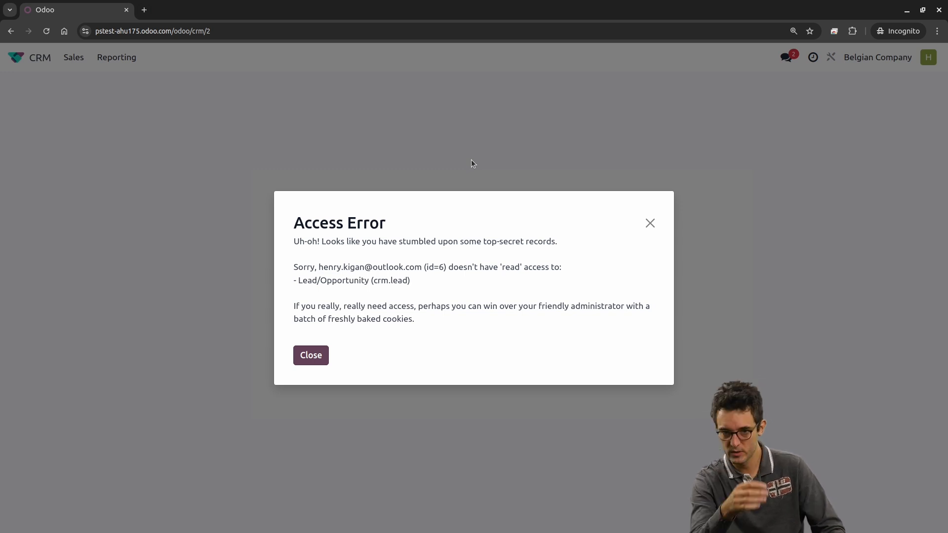
double_click(436, 267)
click(320, 267)
drag(320, 267, 423, 267)
drag(296, 280, 410, 281)
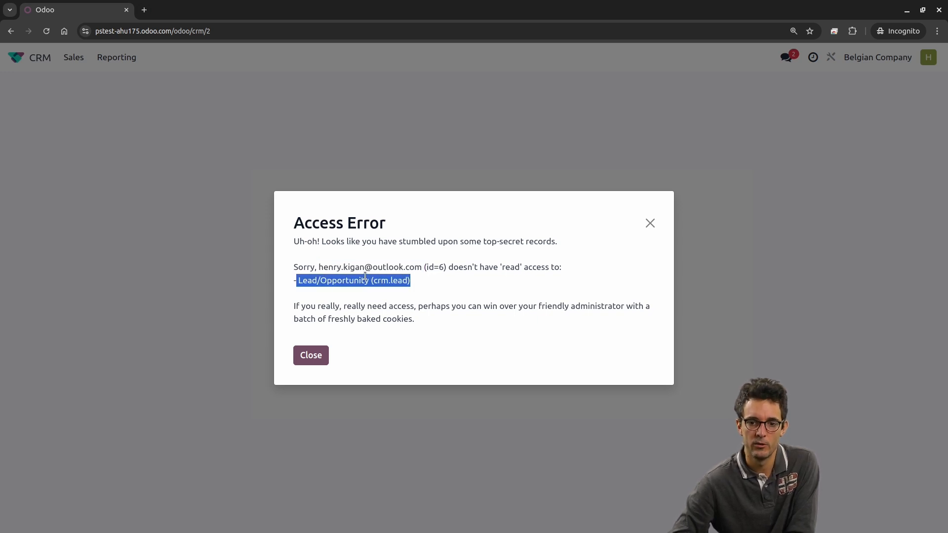
double_click(380, 281)
drag(437, 287, 283, 266)
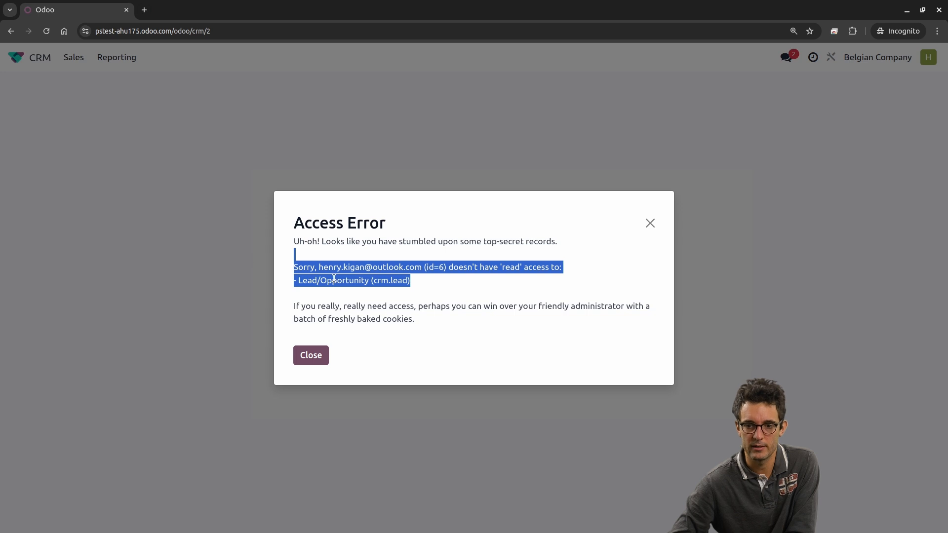
drag(433, 321, 294, 306)
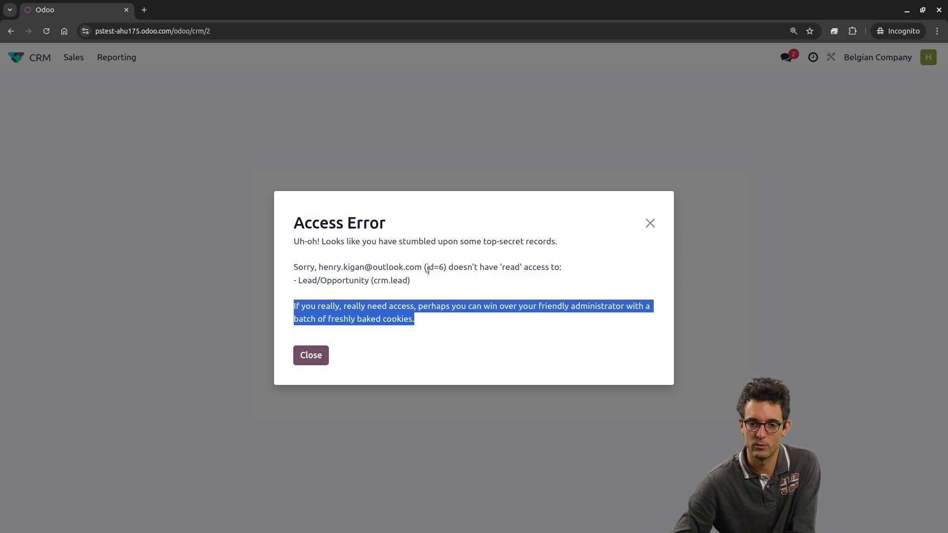
click(650, 224)
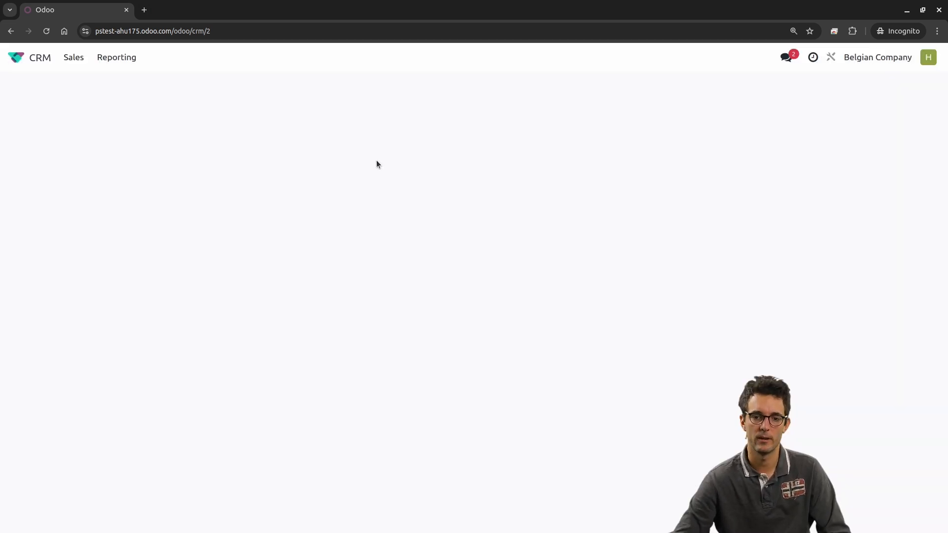
Step: Re-enable and save Read on the "All Leads" record rule, then reload "aa's opportunity" as the test user
key(alt+Tab)
click(621, 446)
key(alt+Tab)
key(F5)
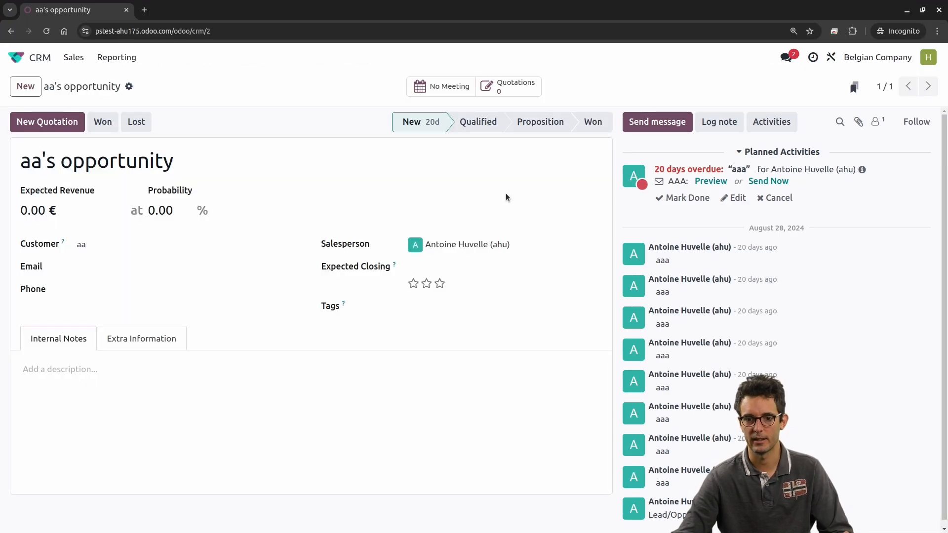
Step: Return to the groups found for "sale" in Settings and reopen "Sales / User: All Documents"
key(alt+Tab)
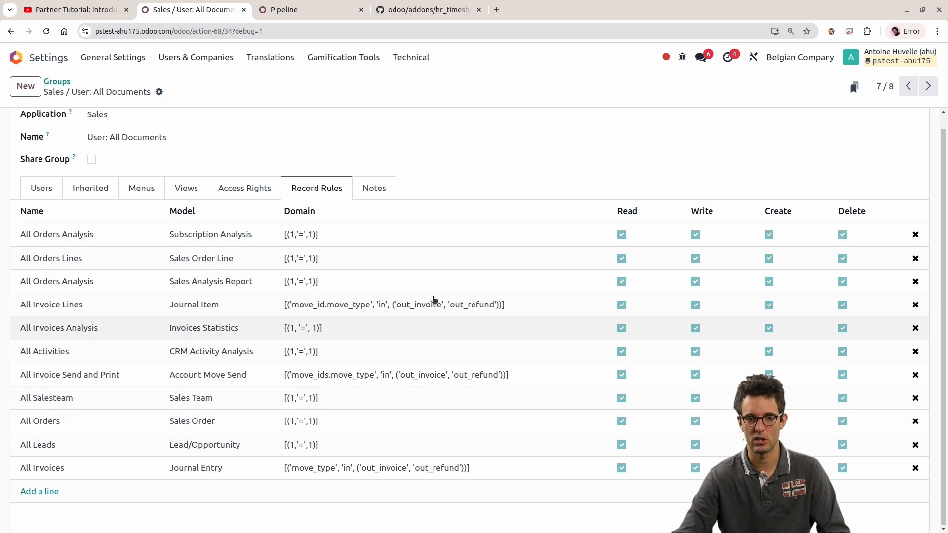
click(58, 82)
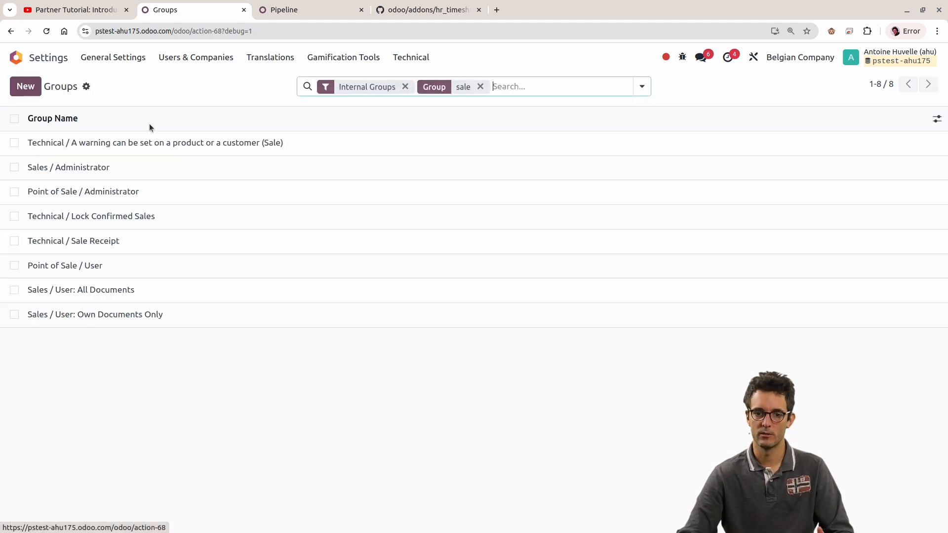
click(235, 293)
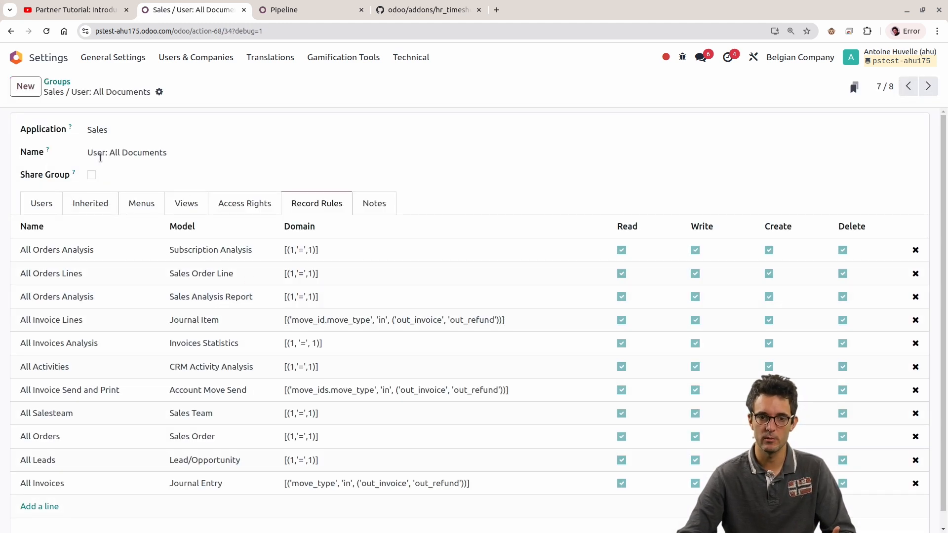
Step: Open the "Sales / User: Own Documents Only" group and widen the Model column of its record rules
click(58, 82)
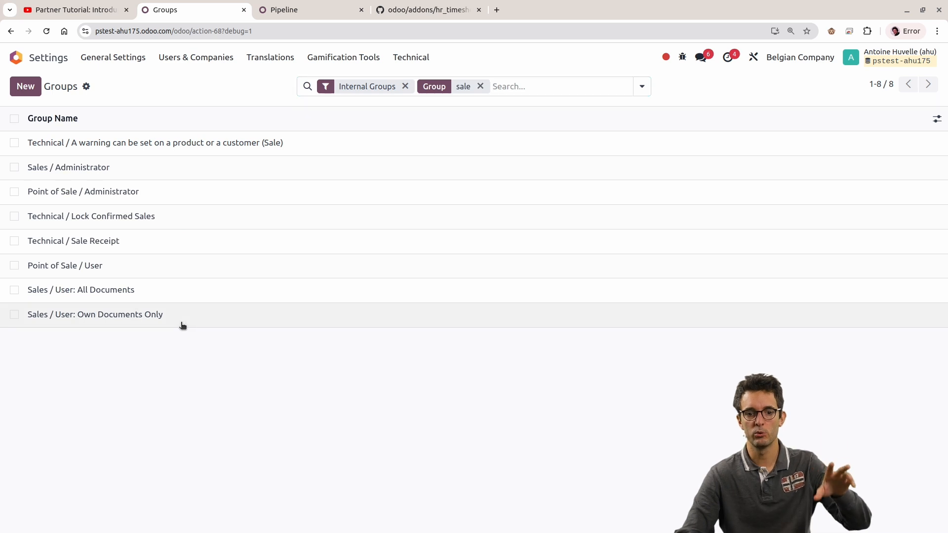
click(183, 325)
scroll(372, 364, down, 2)
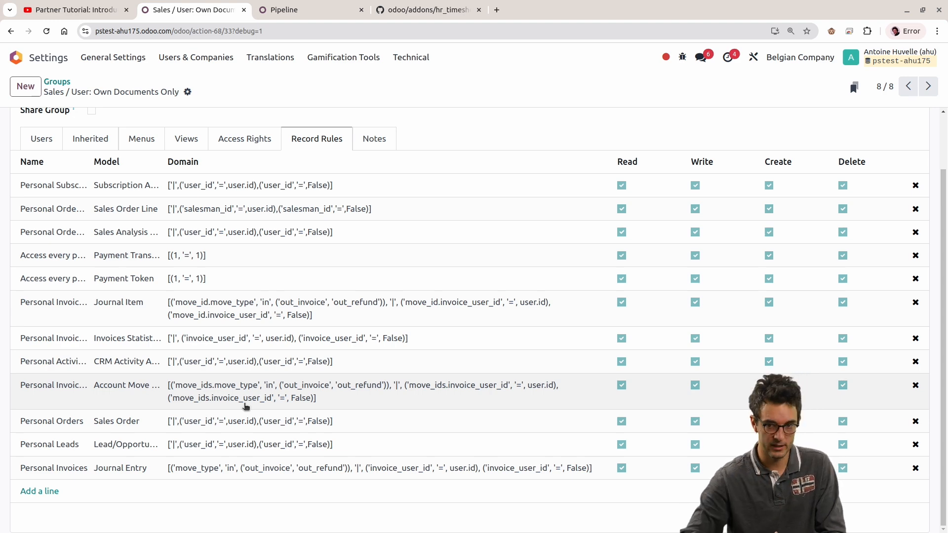
drag(168, 165, 226, 165)
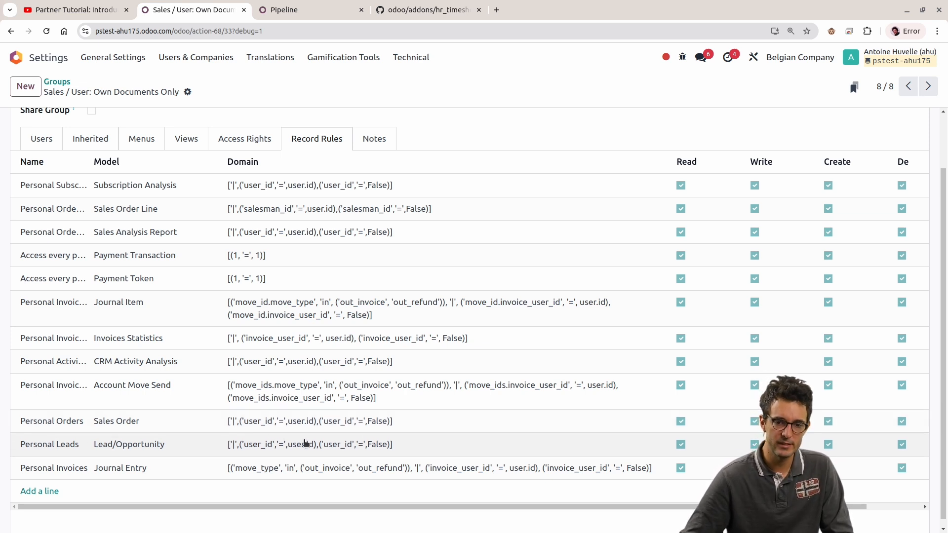
Step: In the "Personal Leads" rule's domain, clear the first condition's field name and replace the second condition's field with team_id
click(264, 449)
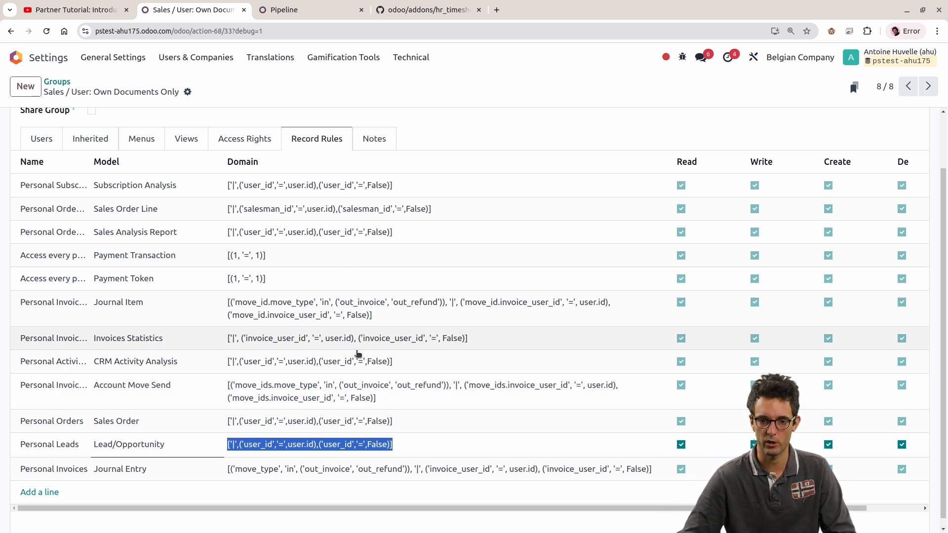
double_click(255, 448)
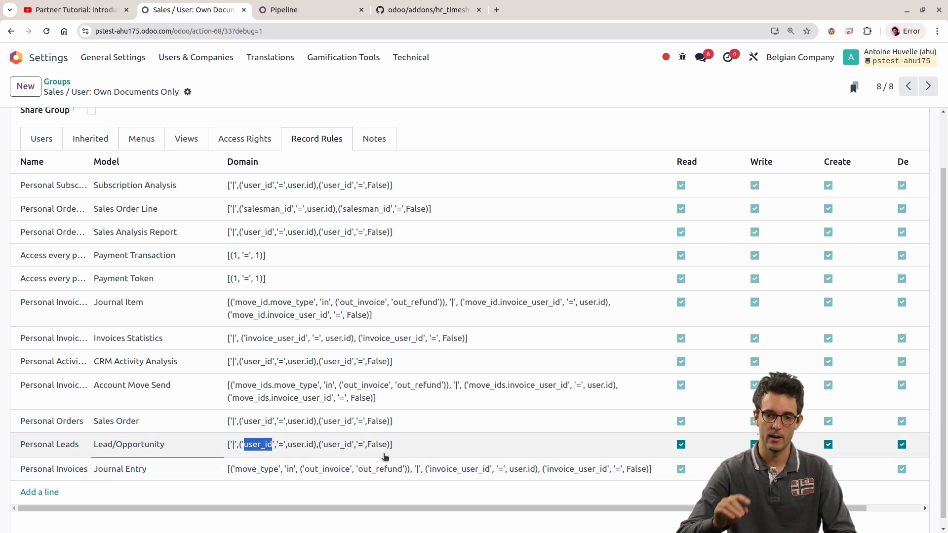
key(BackSpace)
double_click(312, 444)
text(team_id)
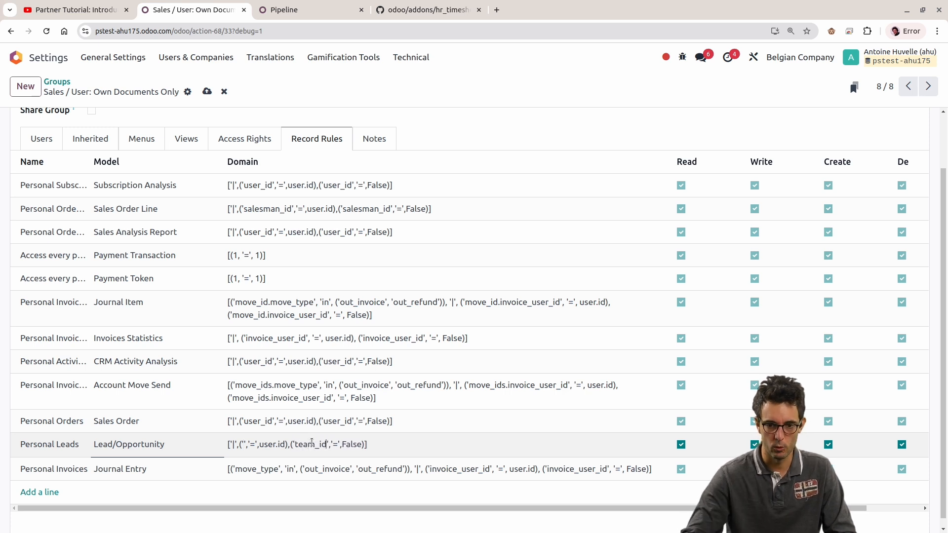
Step: Check the technical details of the Sales Team field in the extra information of "aa's opportunity"
click(252, 444)
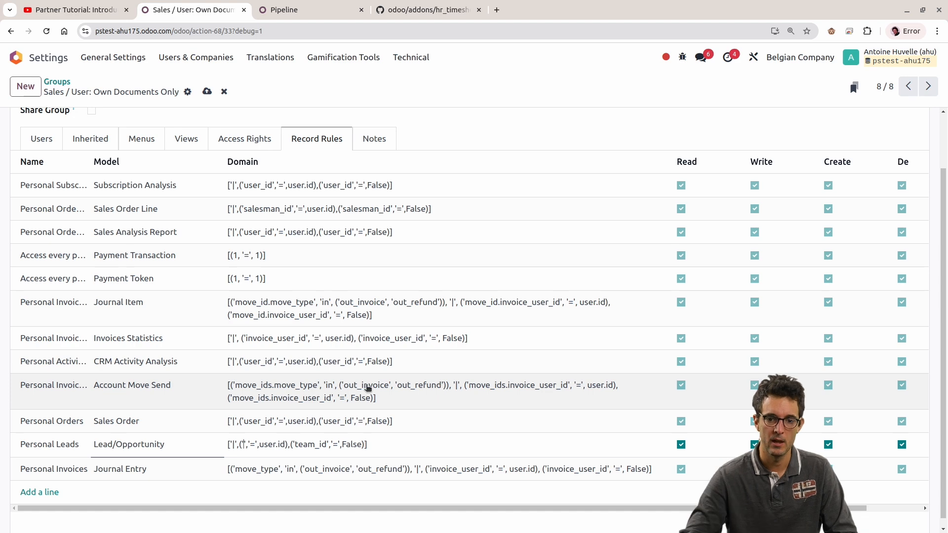
double_click(311, 444)
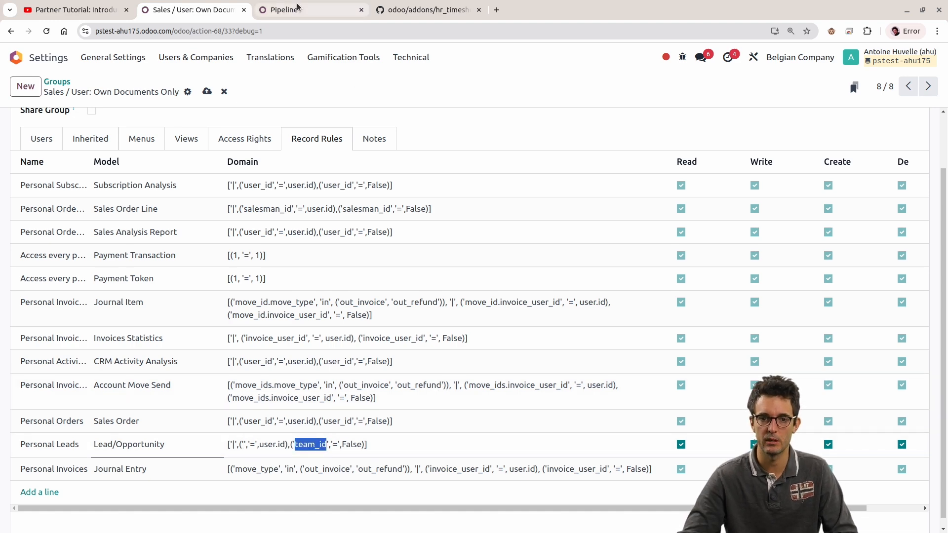
click(320, 10)
click(123, 197)
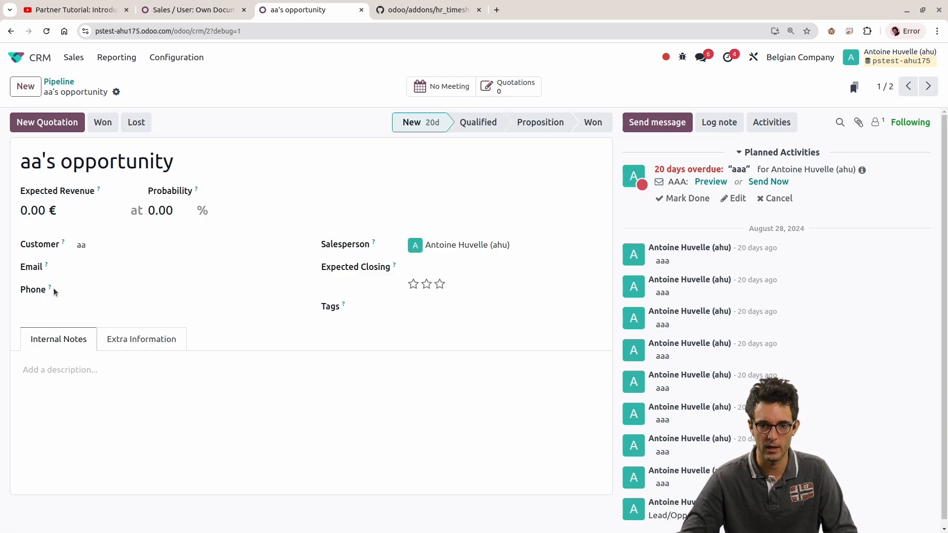
click(141, 338)
scroll(348, 376, down, 3)
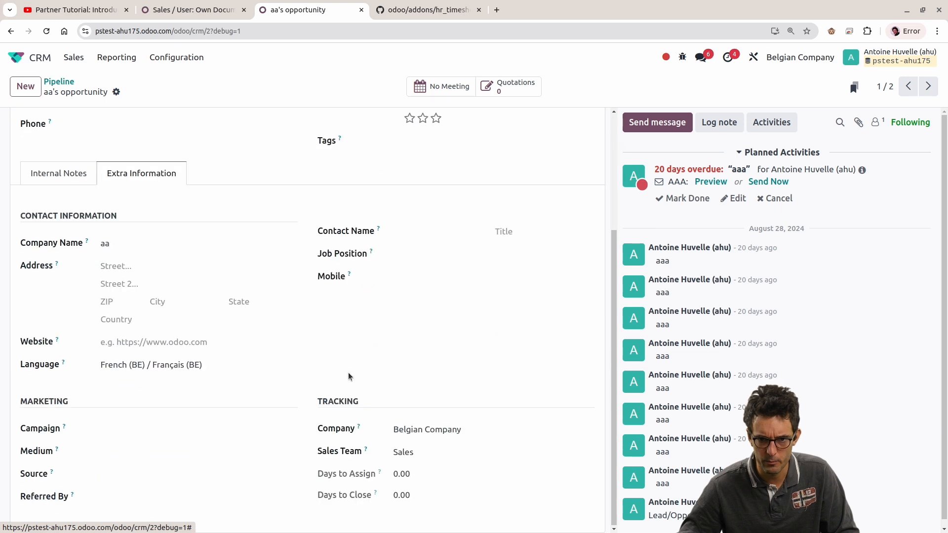
mouse_move(363, 450)
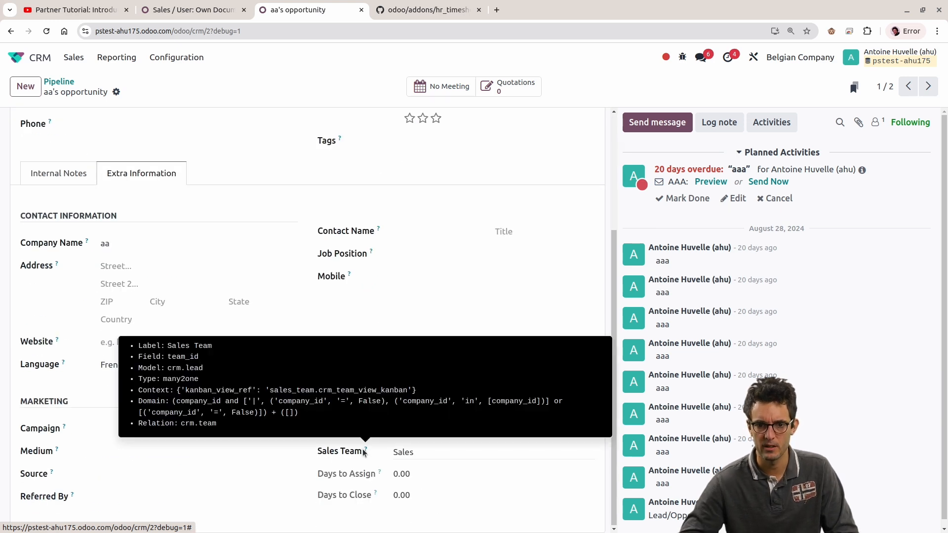
Step: Return to the group's record rules and set the first condition's field in the "Personal Leads" domain to team_id.user_ids
click(170, 5)
click(311, 317)
click(314, 443)
double_click(314, 443)
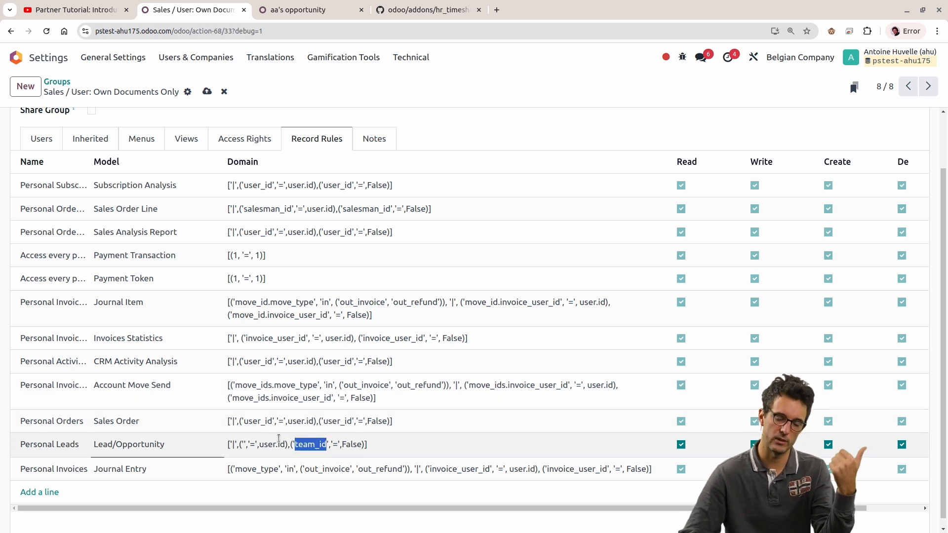
click(259, 441)
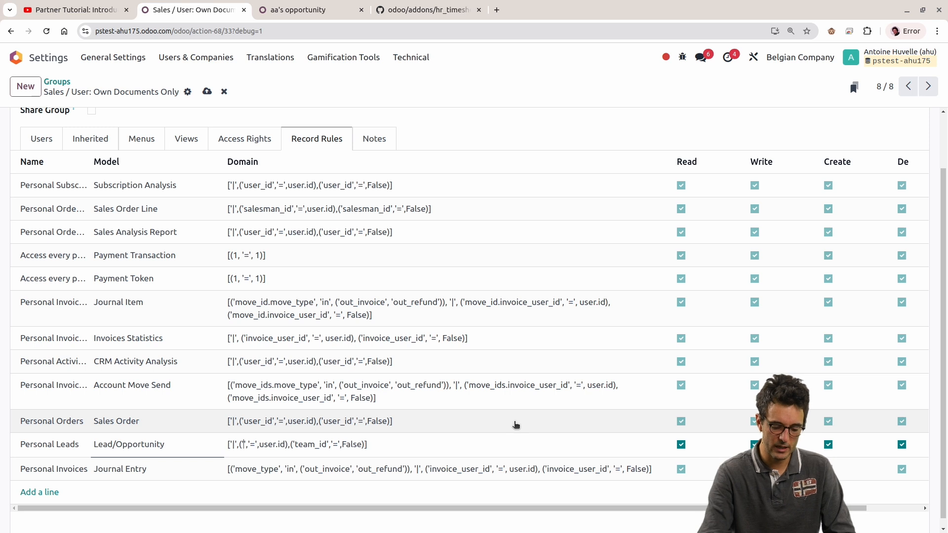
text(team_id.user_ids)
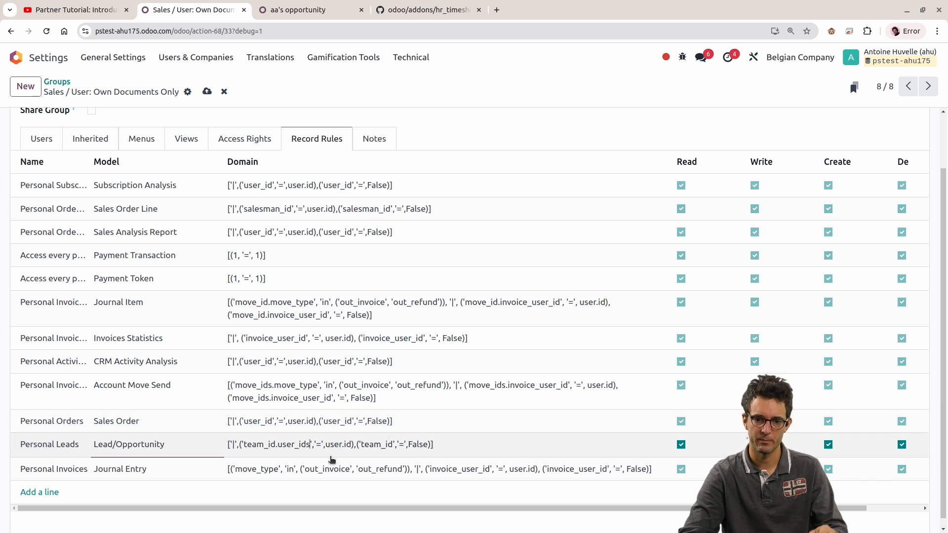
Step: Change the first condition's operator in the "Personal Leads" domain to 'in' and try to save the group
double_click(298, 445)
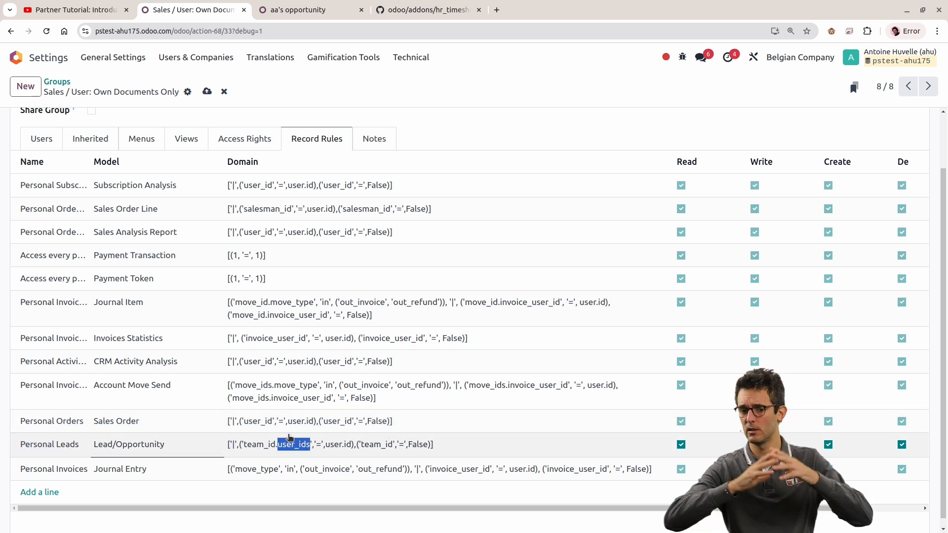
click(316, 445)
key(shift+Right)
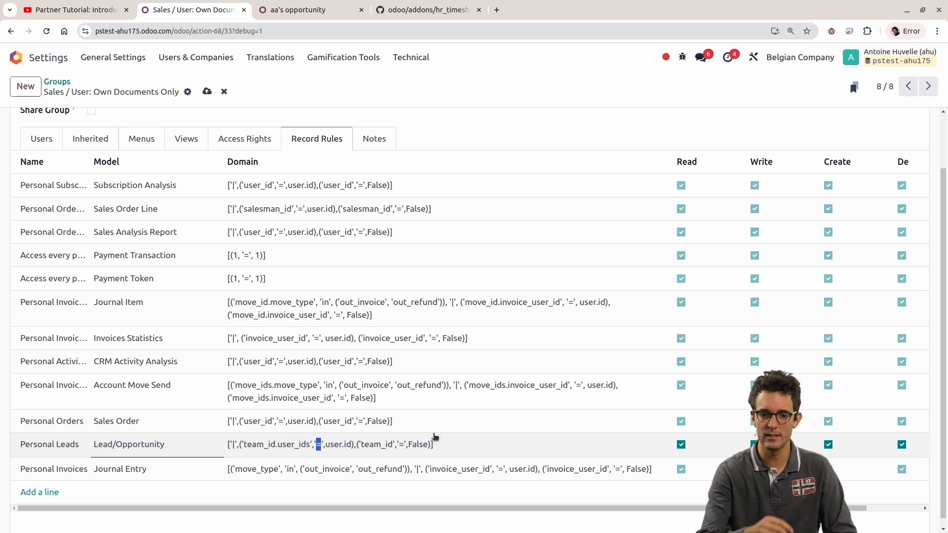
text(in)
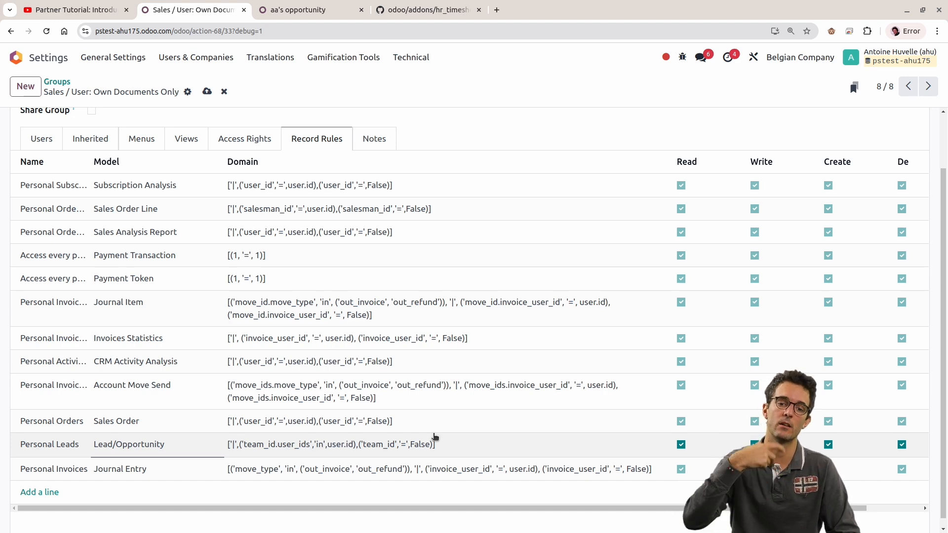
key(alt+s)
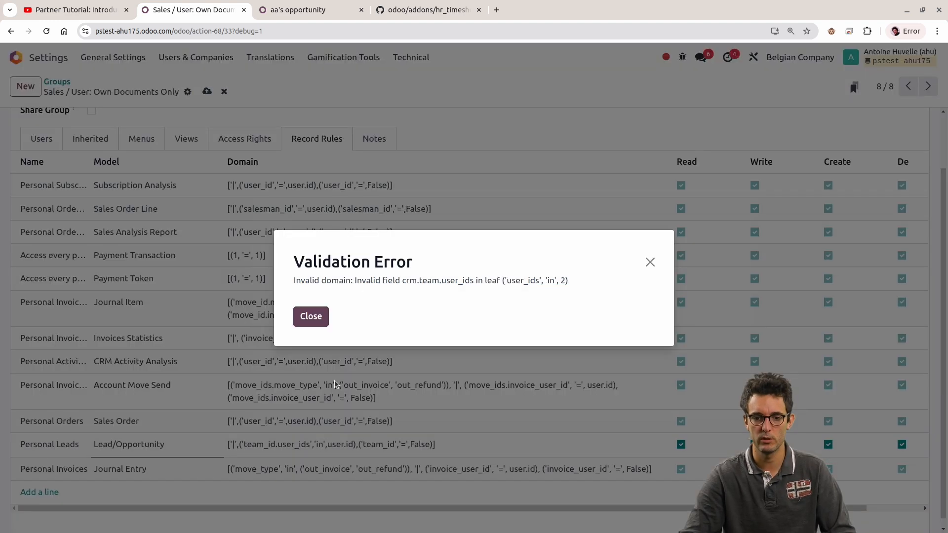
Step: Examine the invalid field and domain leaf named in the Validation Error, then dismiss it
triple_click(537, 277)
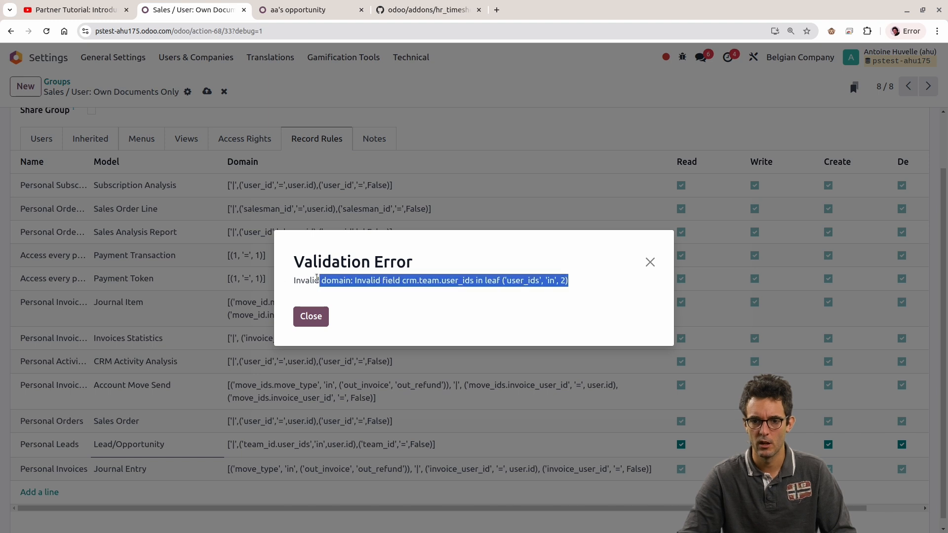
click(537, 279)
double_click(550, 280)
drag(592, 287, 402, 278)
click(552, 281)
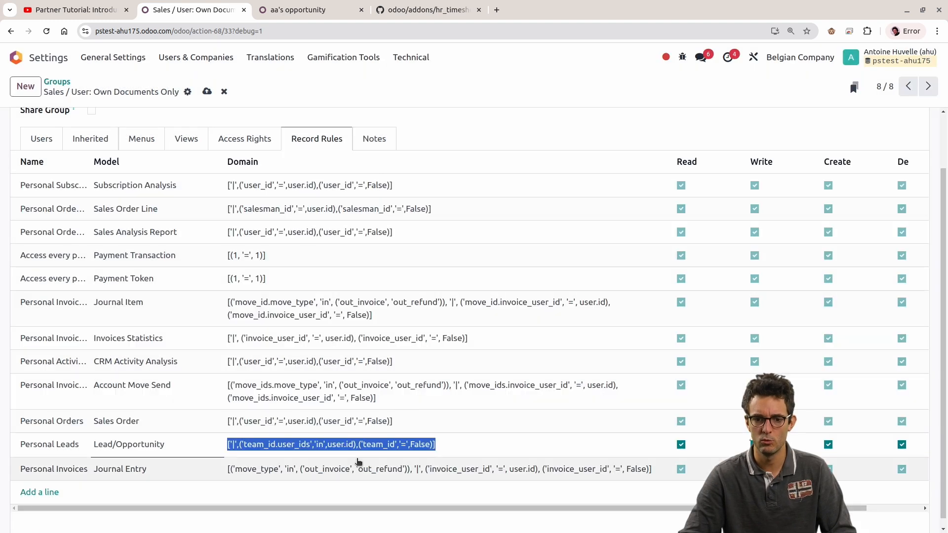
Step: Try to save the "Personal Leads" domain with user.id wrapped in square brackets, then dismiss the error
click(341, 446)
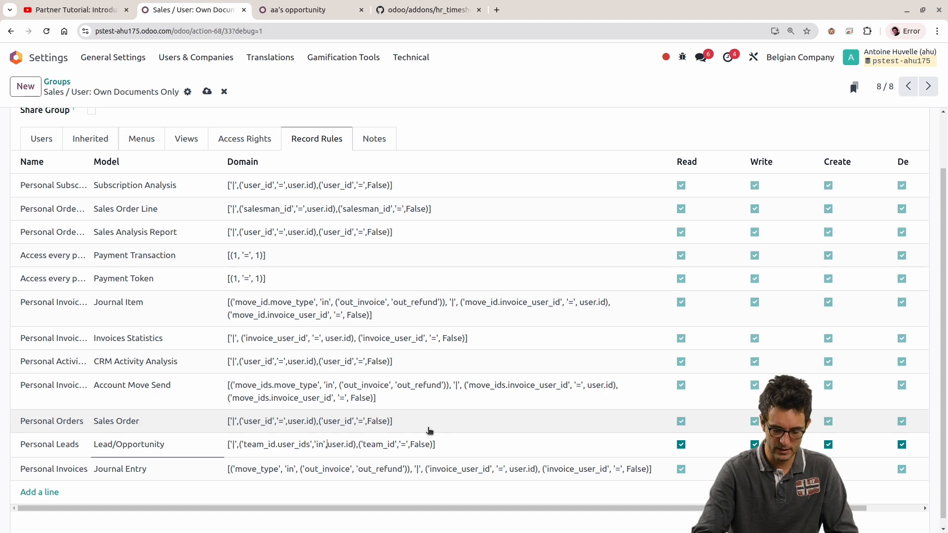
text([)
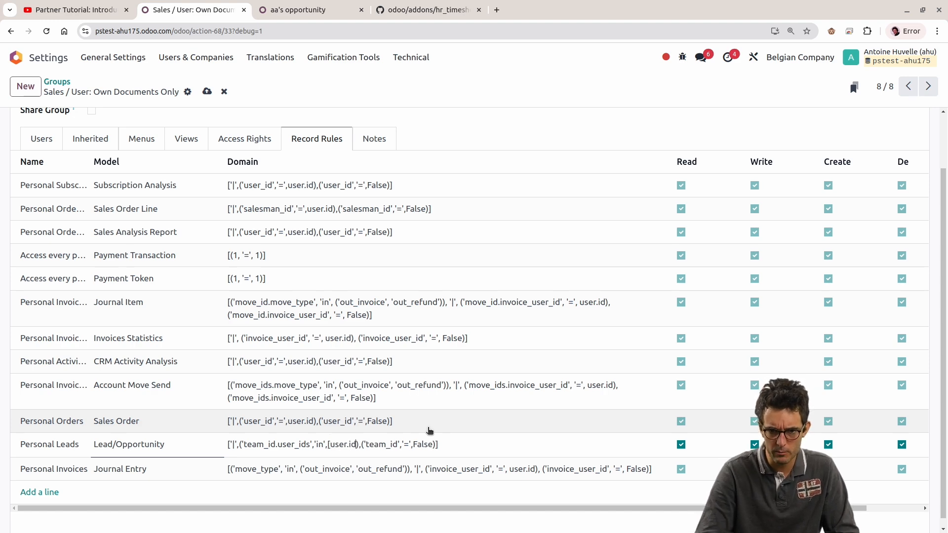
text(])
key(alt+s)
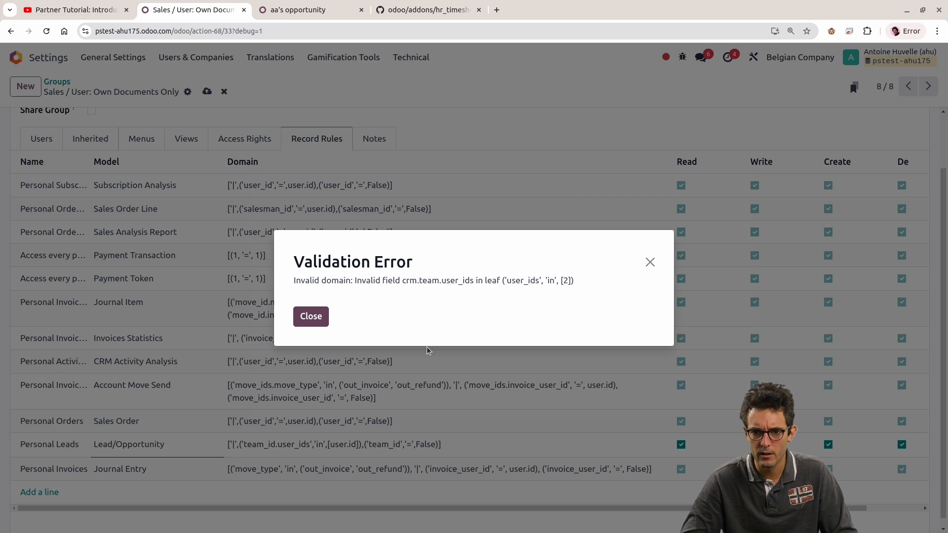
key(Escape)
Step: Append .ids to team_id.user_ids in the "Personal Leads" domain, try to save, and dismiss the error
text(.ids)
key(alt+s)
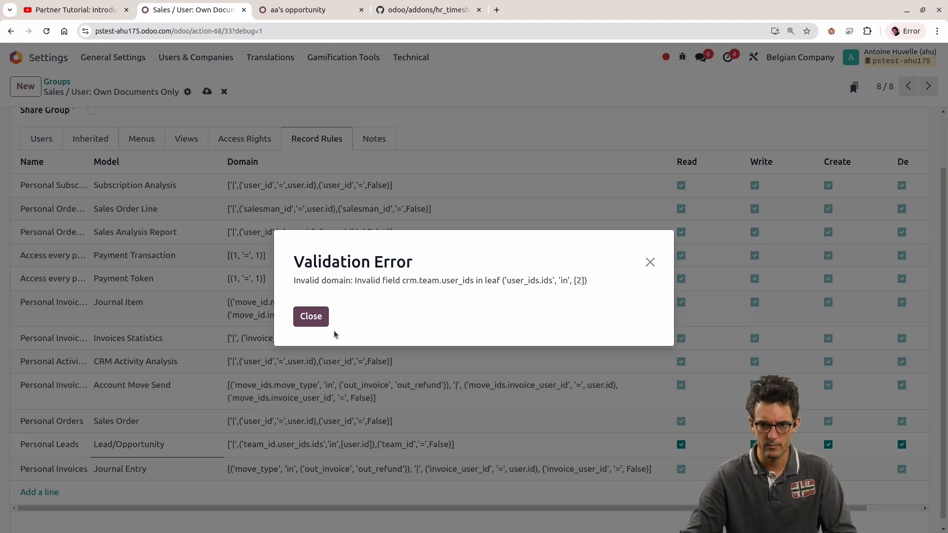
click(304, 317)
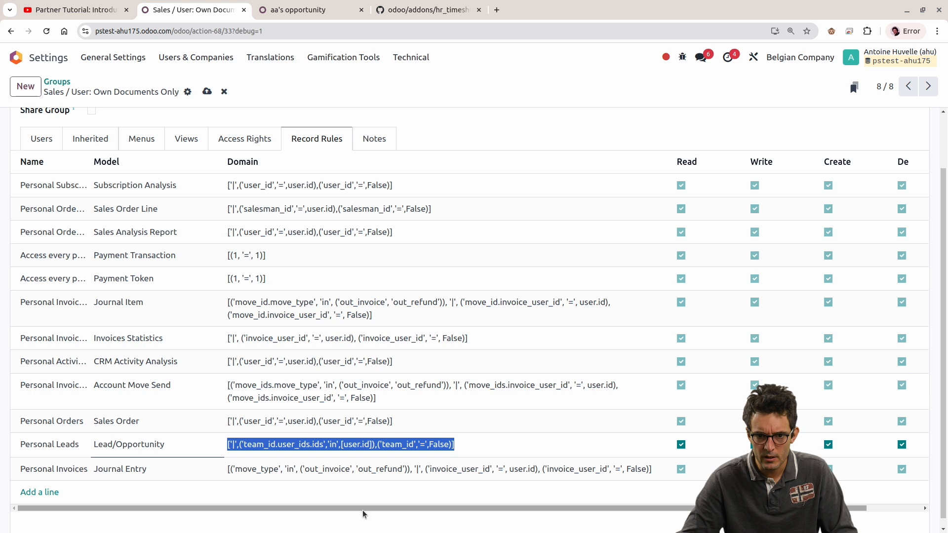
Step: Remove the square brackets around user.id in the "Personal Leads" domain, try to save, and examine the error before dismissing it
double_click(294, 444)
click(371, 452)
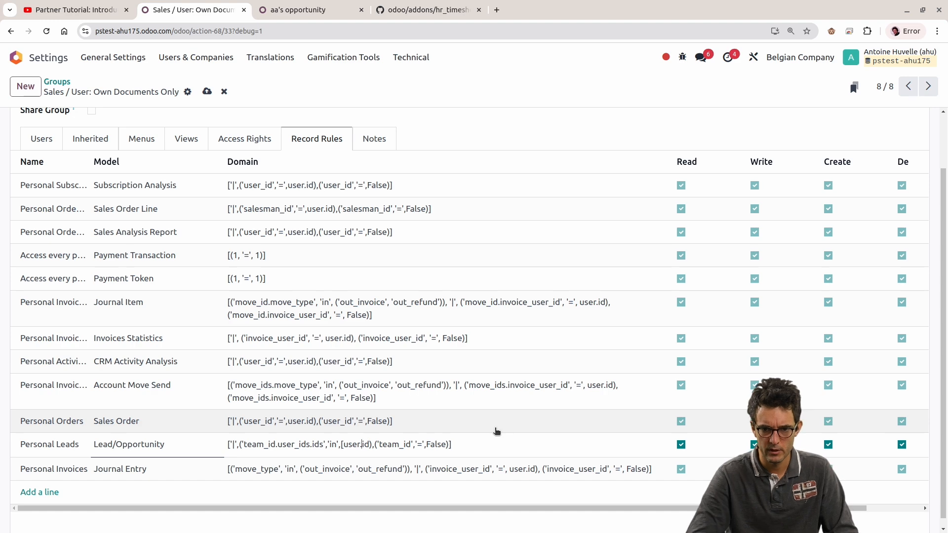
key(ctrl+s)
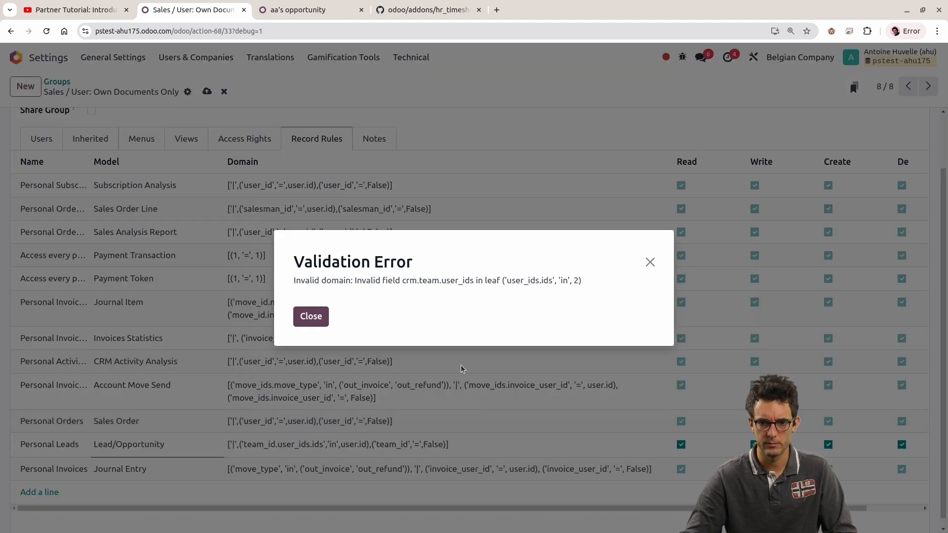
drag(375, 280, 534, 281)
double_click(461, 281)
key(Escape)
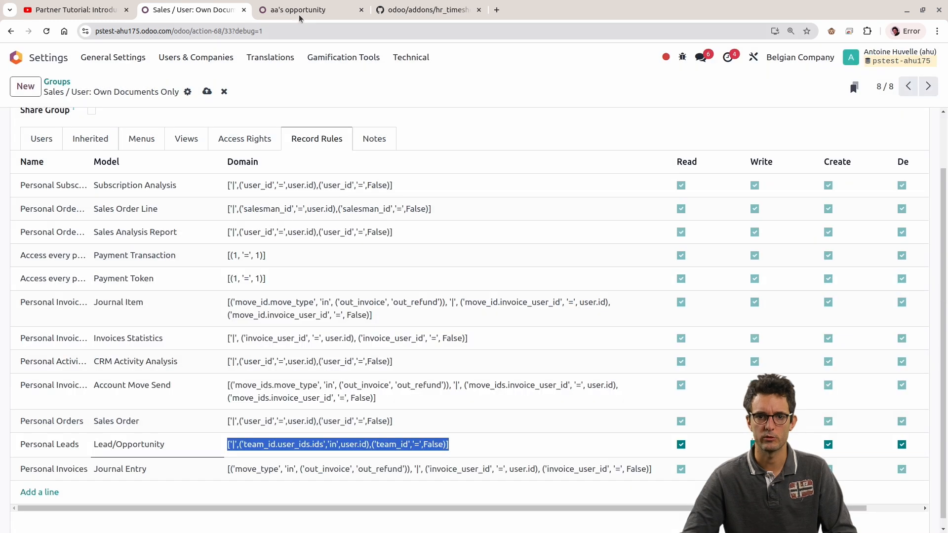
Step: Inspect the Sales Team assignment in the tracking details of "aa's opportunity"
click(300, 11)
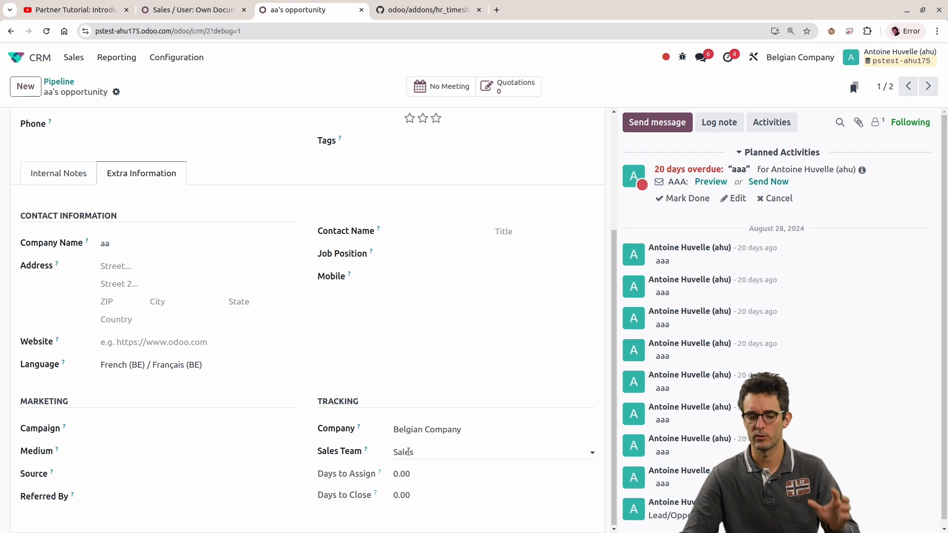
click(425, 455)
click(559, 447)
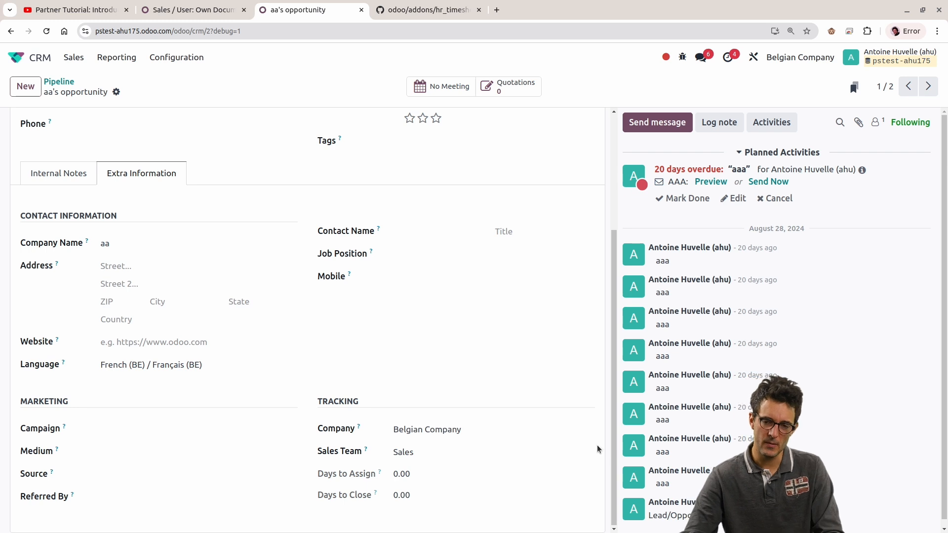
click(568, 454)
click(532, 500)
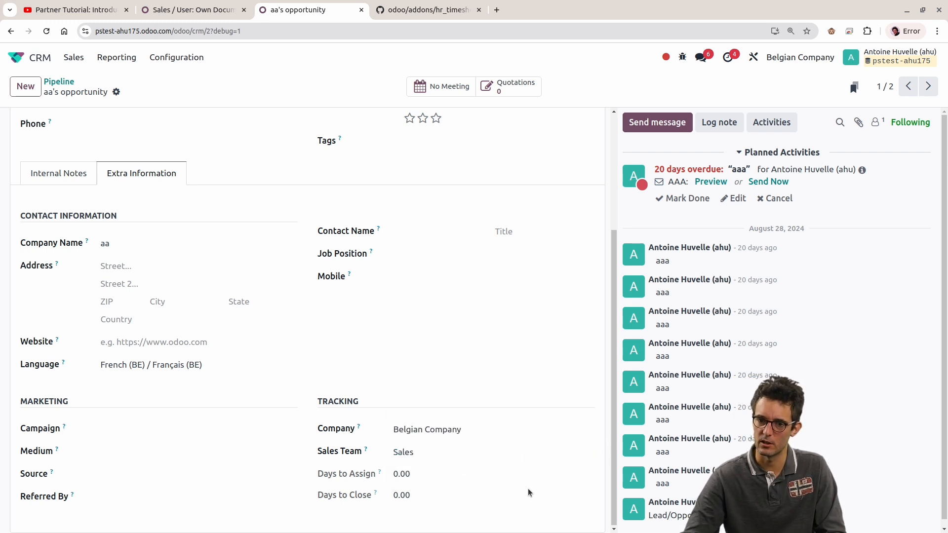
Step: Open the Sales team's record and view the salespersons available to add as members, closing the selection without adding anyone
scroll(476, 329, up, 3)
click(177, 59)
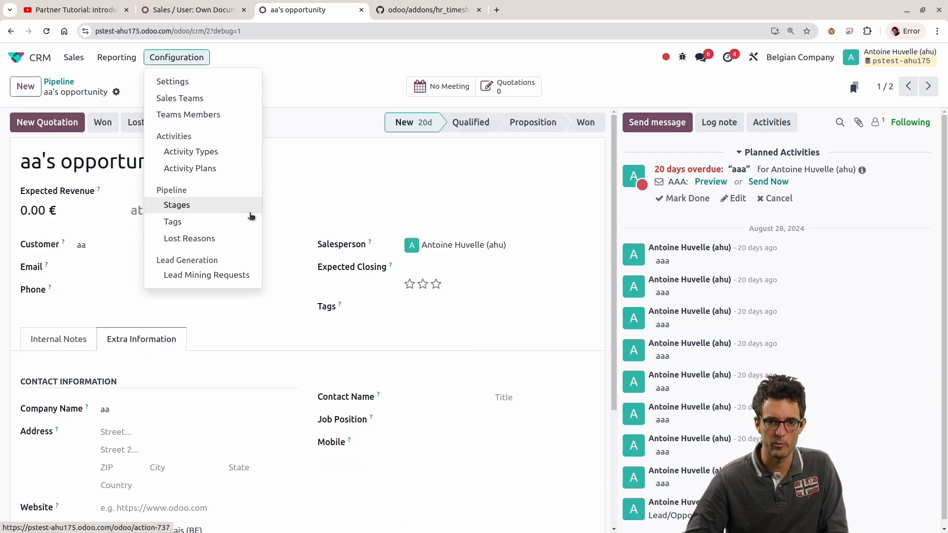
click(190, 98)
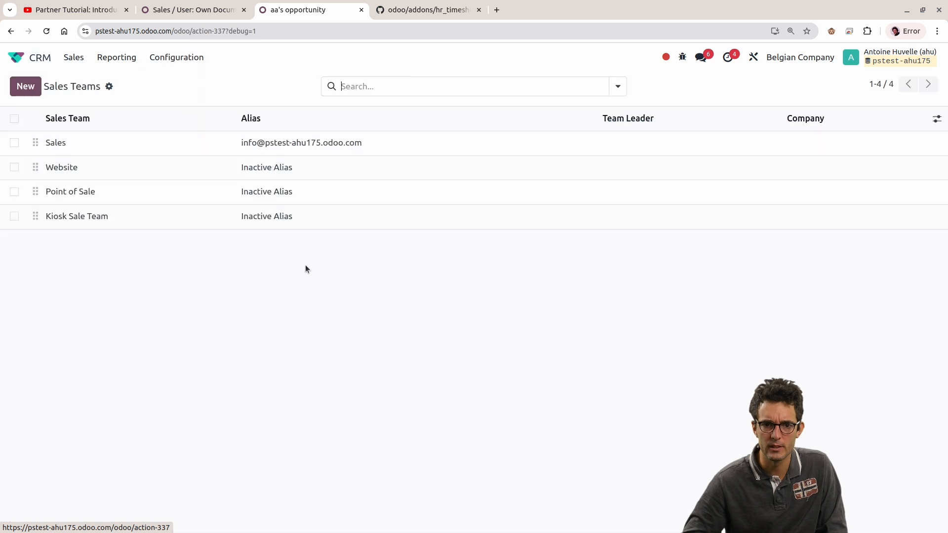
click(115, 151)
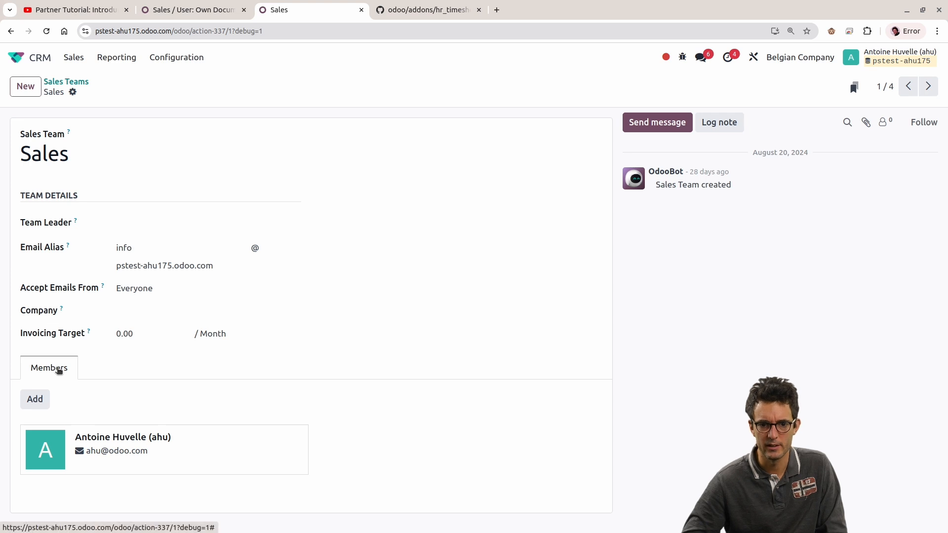
click(43, 398)
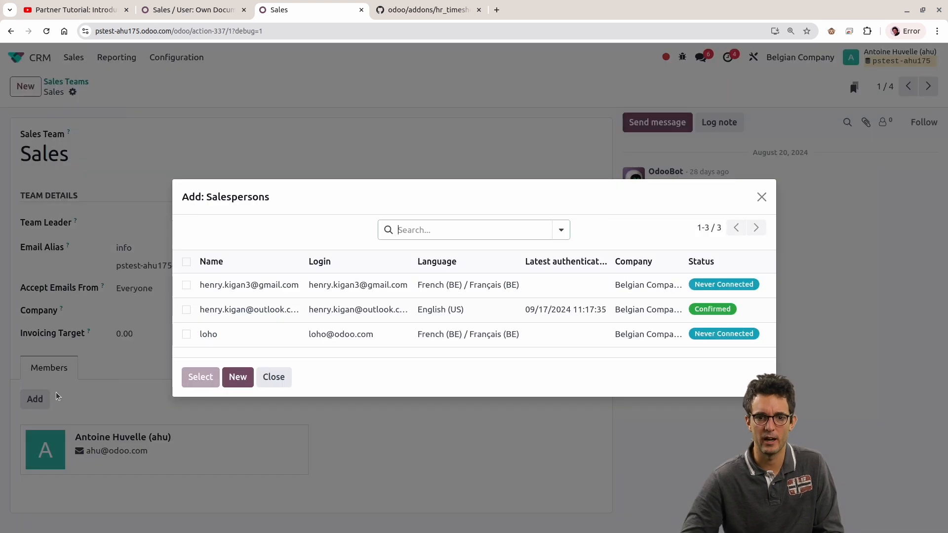
key(Escape)
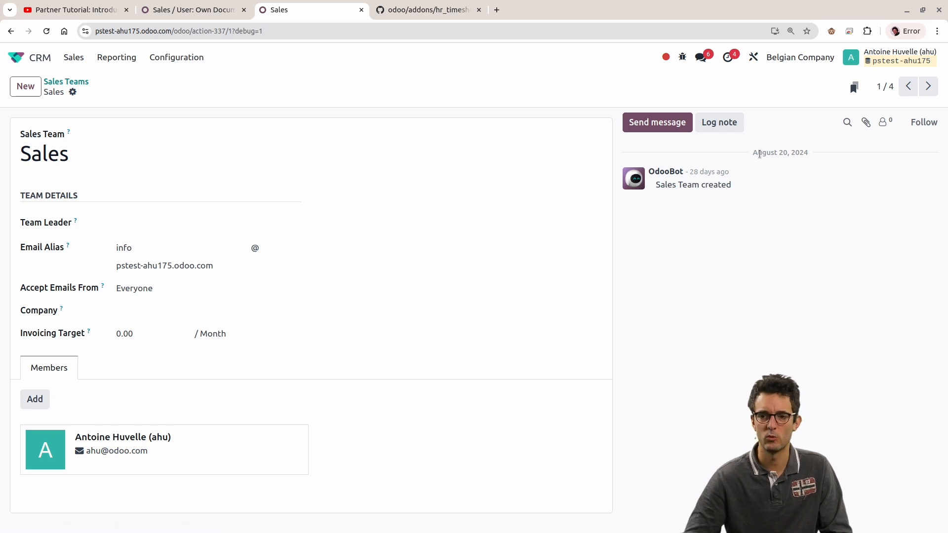
Step: List the technical fields of the Sales Team model and sort them by field type to find its many2many fields
click(682, 57)
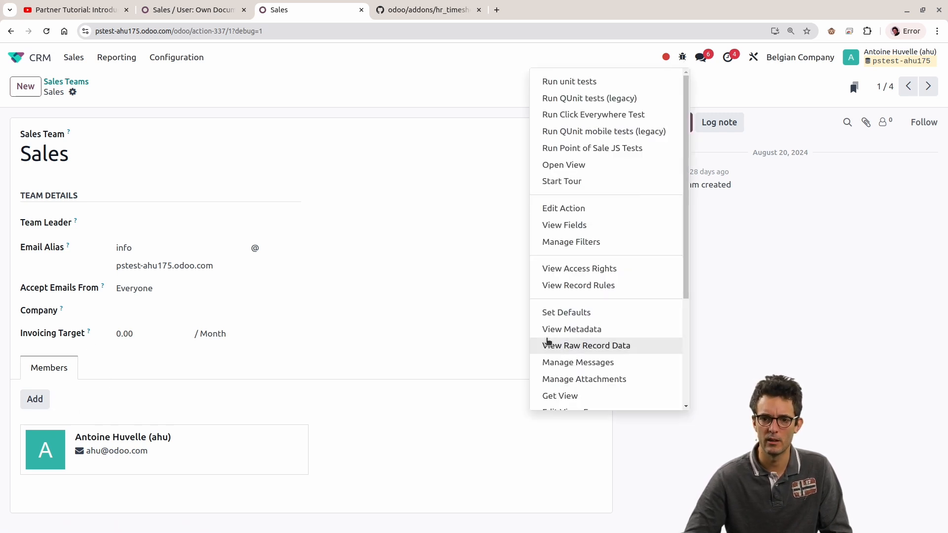
click(571, 229)
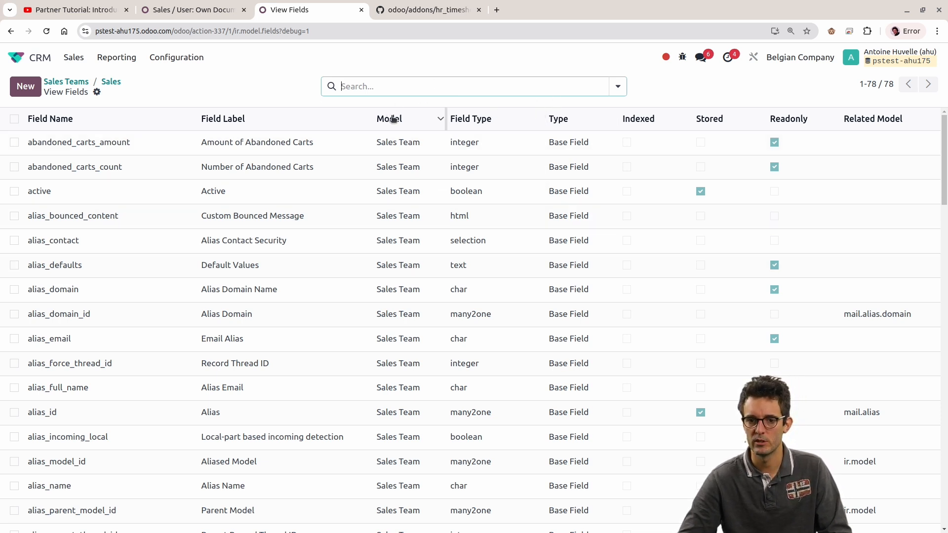
click(571, 121)
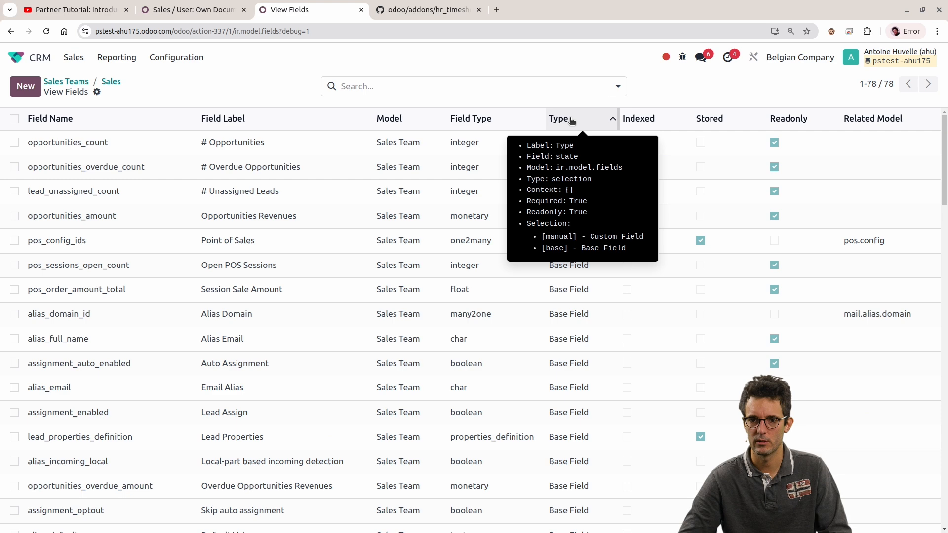
click(484, 118)
scroll(373, 345, down, 5)
scroll(373, 346, down, 20)
scroll(364, 344, up, 6)
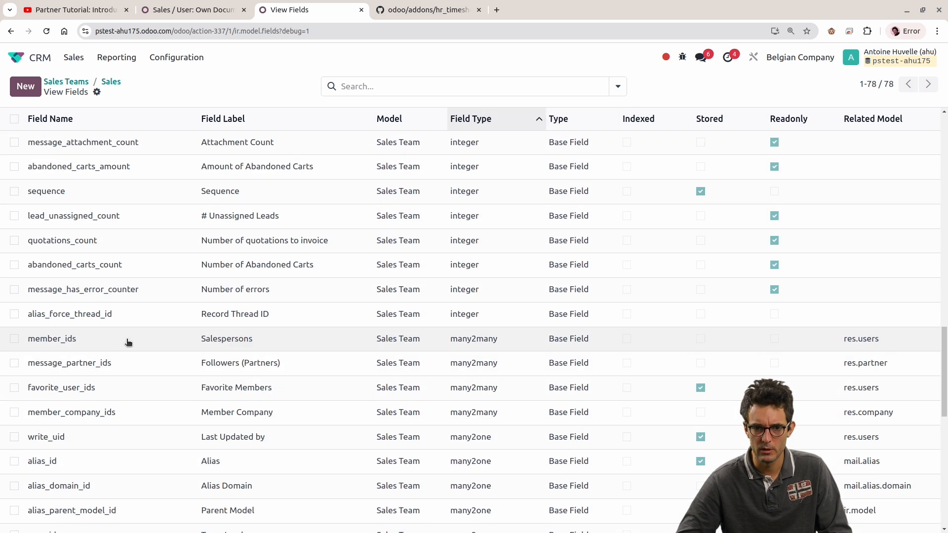
Step: Open the member_ids field definition and inspect its related model
click(14, 340)
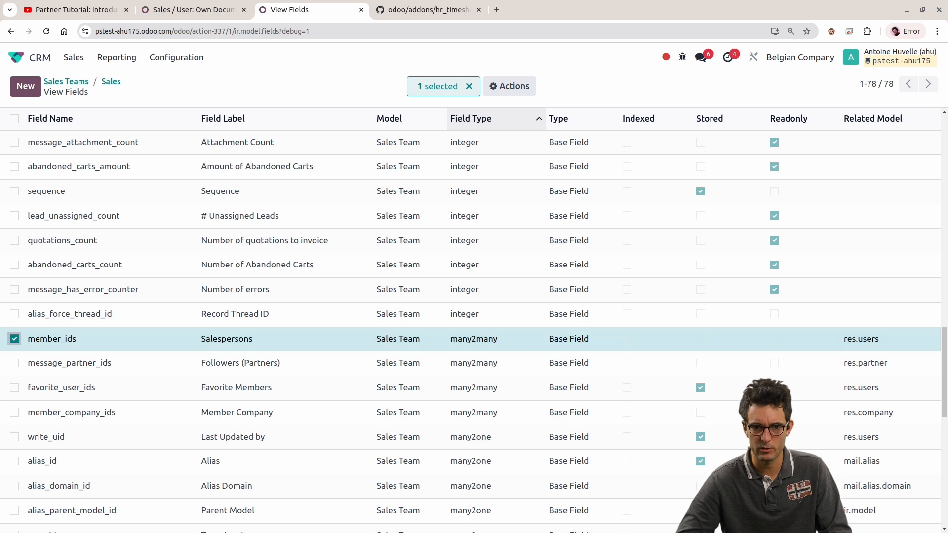
click(14, 339)
click(45, 339)
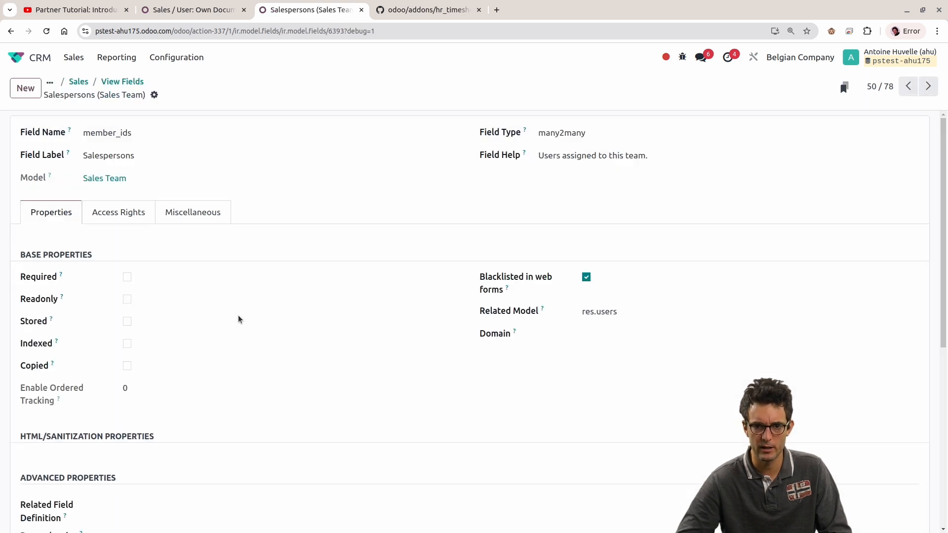
triple_click(589, 312)
click(599, 355)
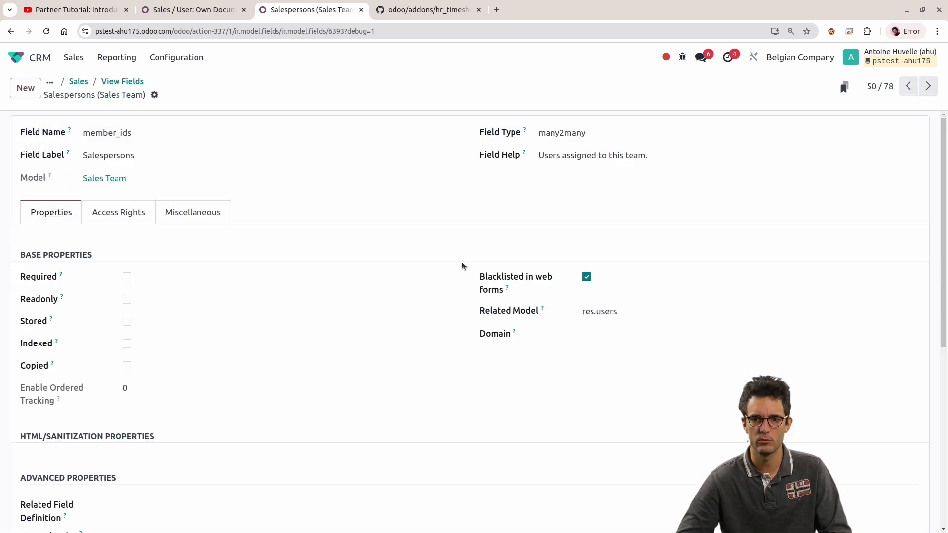
Step: Replace user_ids with member_ids in the "Personal Leads" domain, try to save, and dismiss the error
click(209, 10)
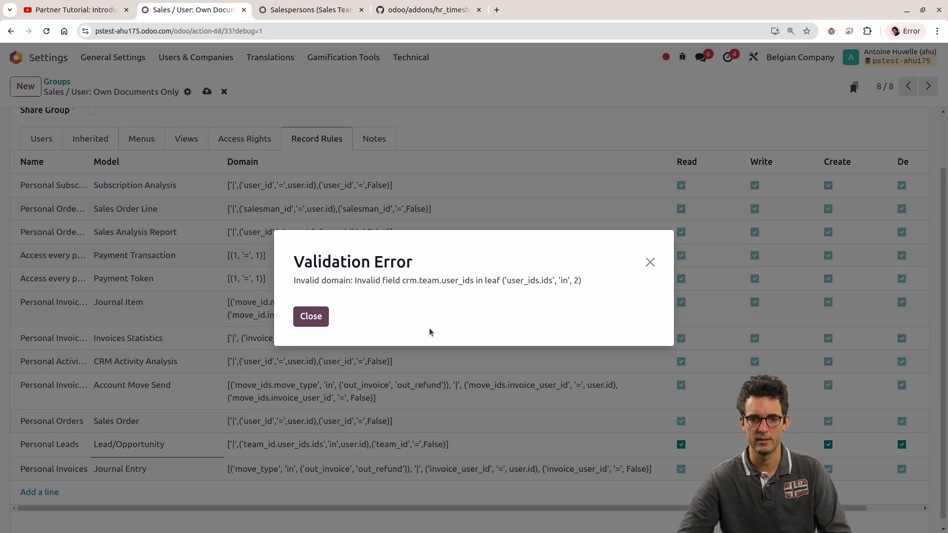
click(312, 317)
double_click(288, 444)
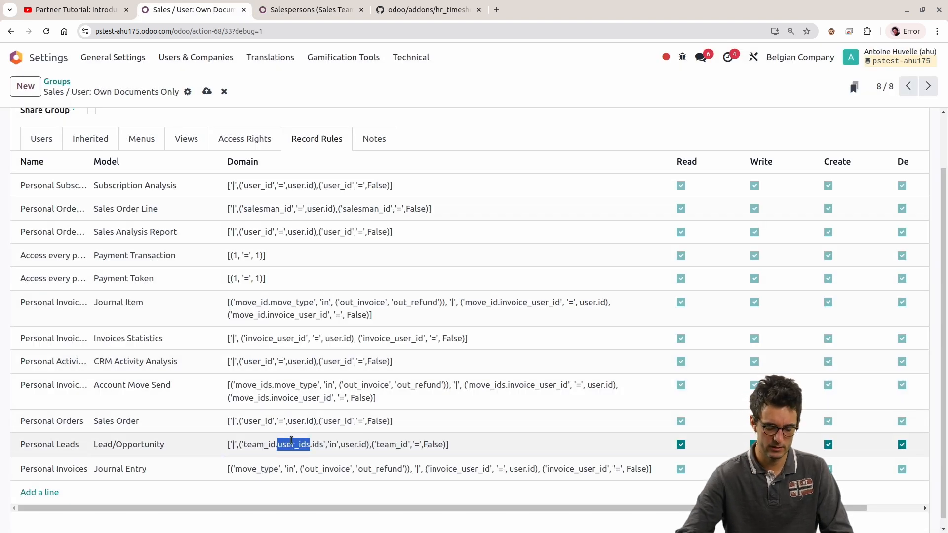
text(member_)
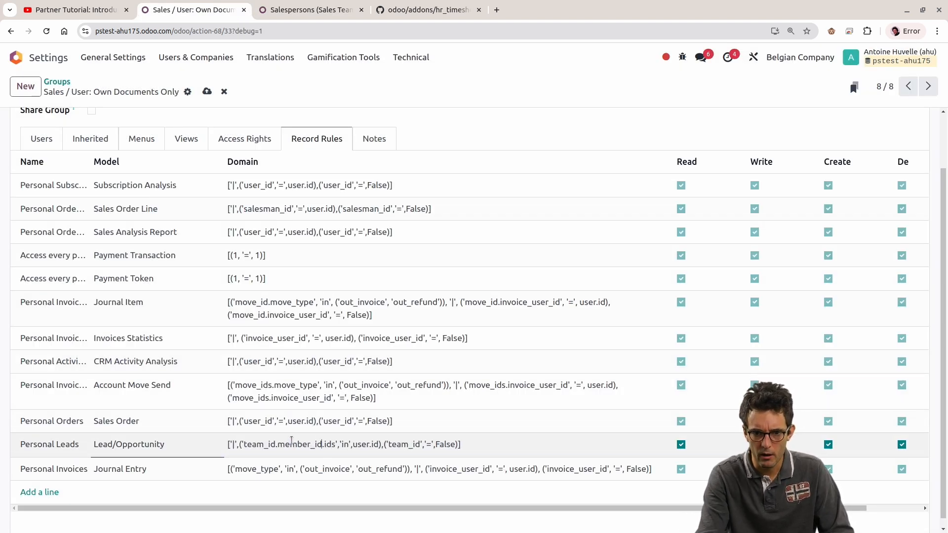
click(289, 9)
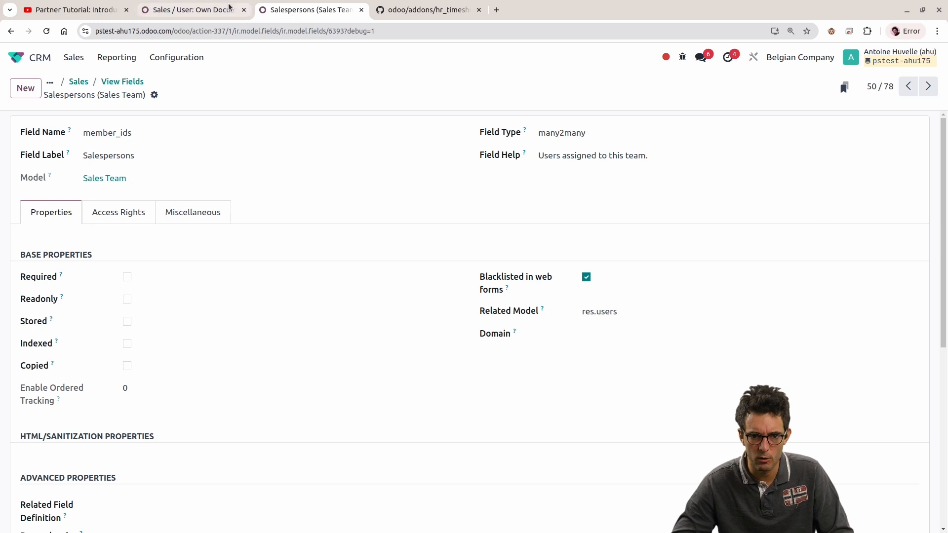
click(204, 8)
click(381, 367)
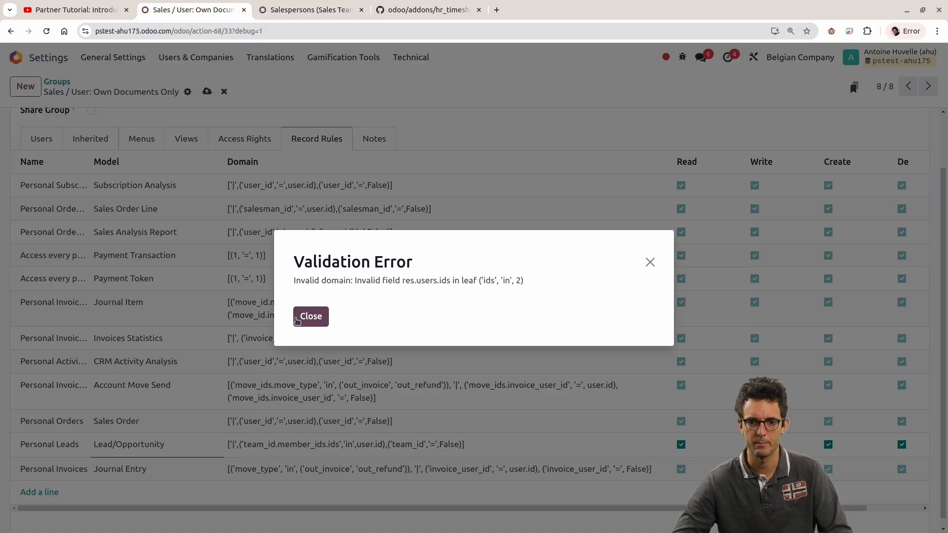
click(310, 323)
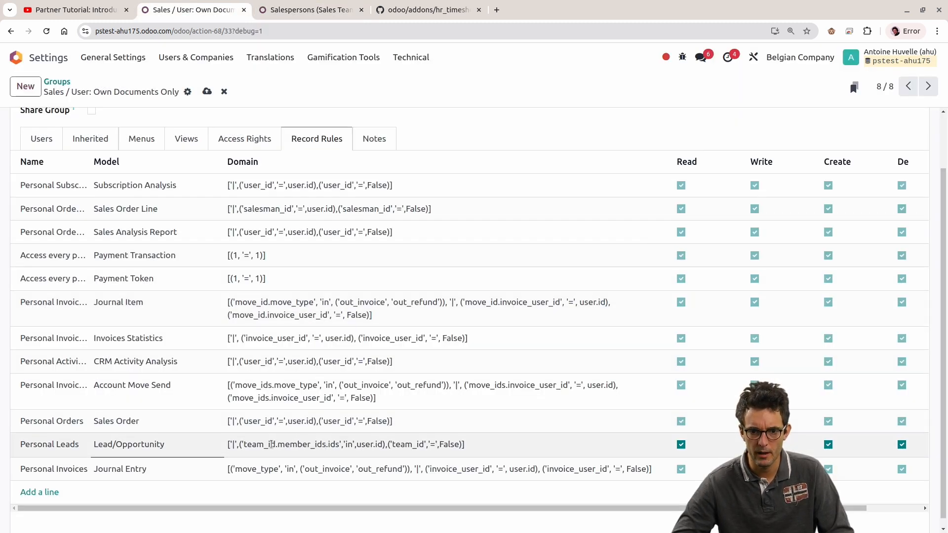
Step: Examine the team_id, member_ids, user.id and .ids parts of the "Personal Leads" domain
double_click(299, 444)
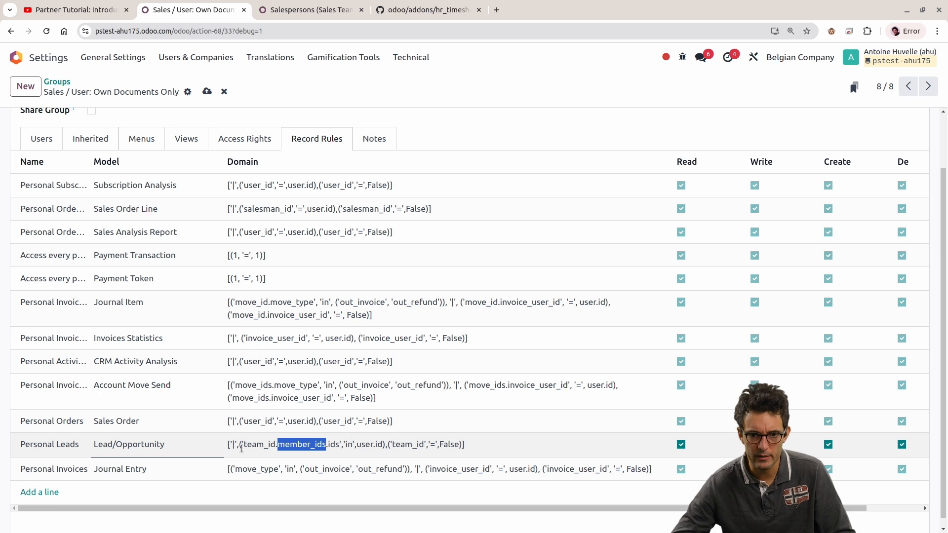
double_click(270, 445)
double_click(409, 445)
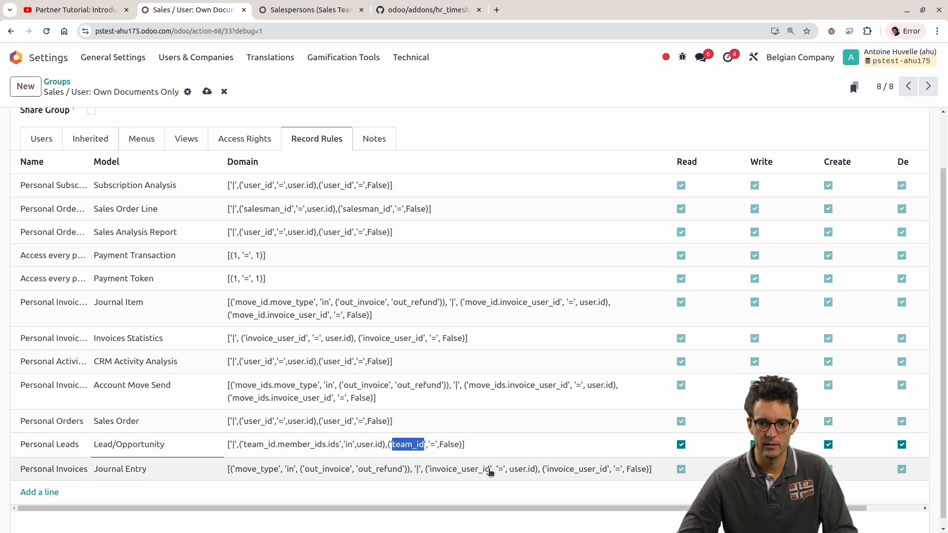
click(371, 446)
double_click(371, 446)
click(320, 446)
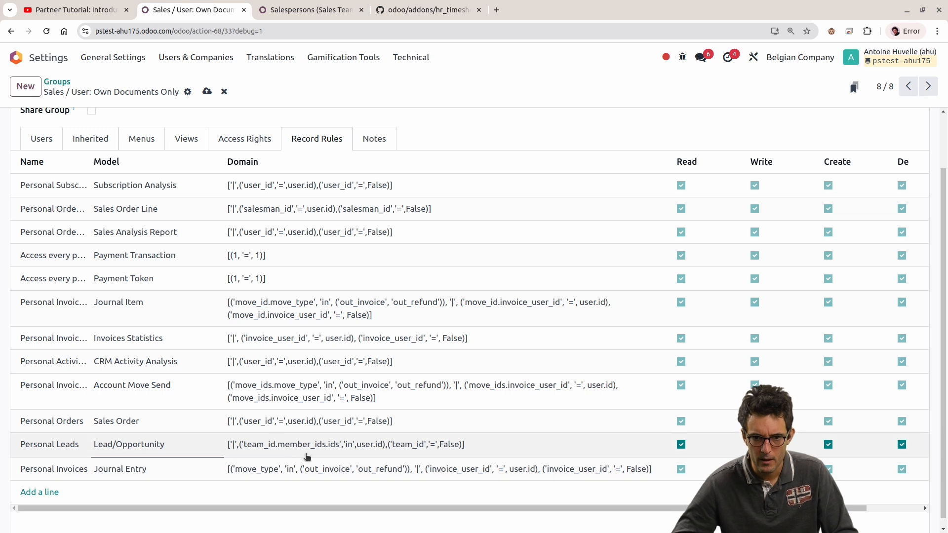
drag(337, 446, 321, 445)
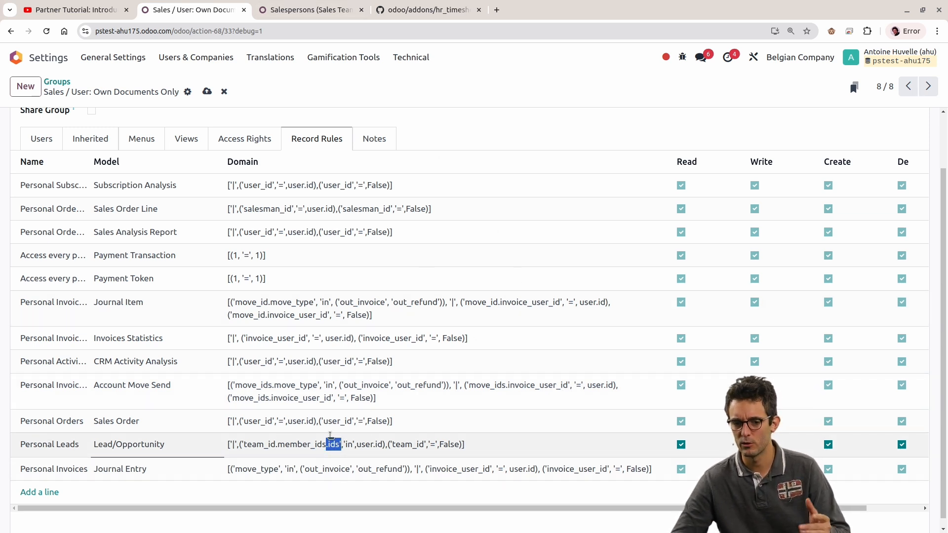
Step: Return to the home screen of the CRM session and open the list of all record rules
click(285, 6)
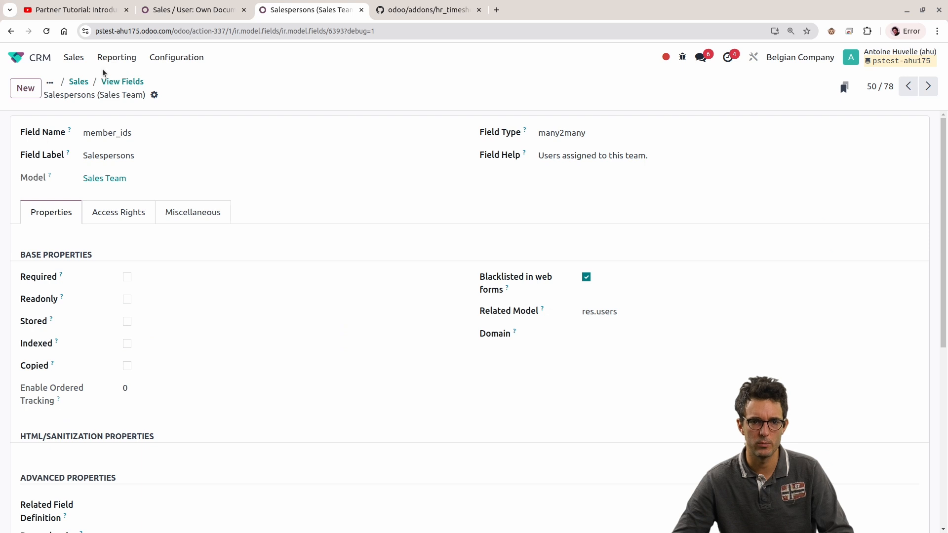
click(74, 57)
click(296, 103)
key(alt+h)
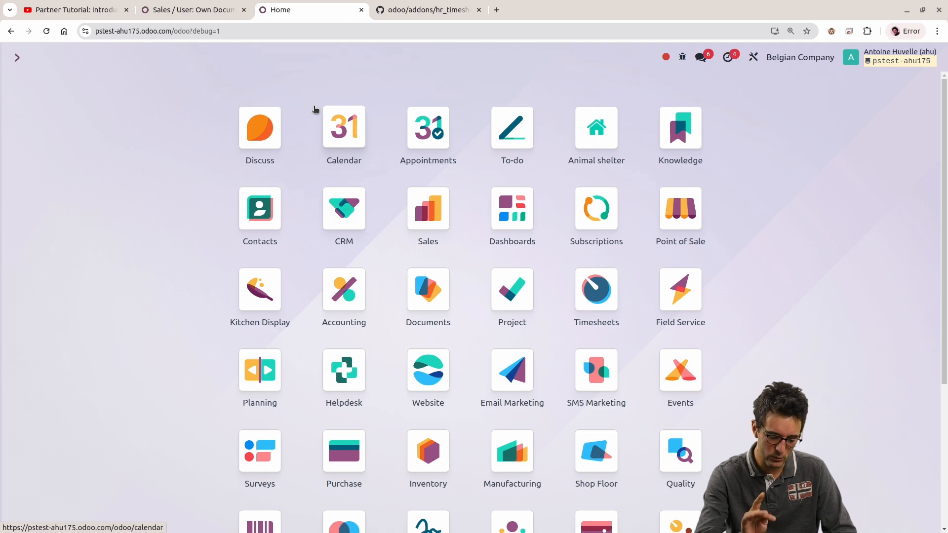
text(record)
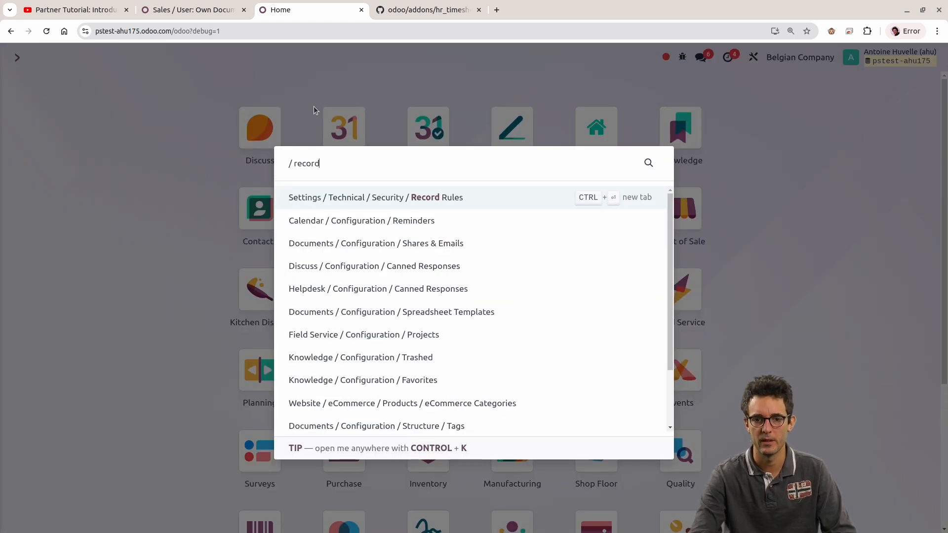
key(Return)
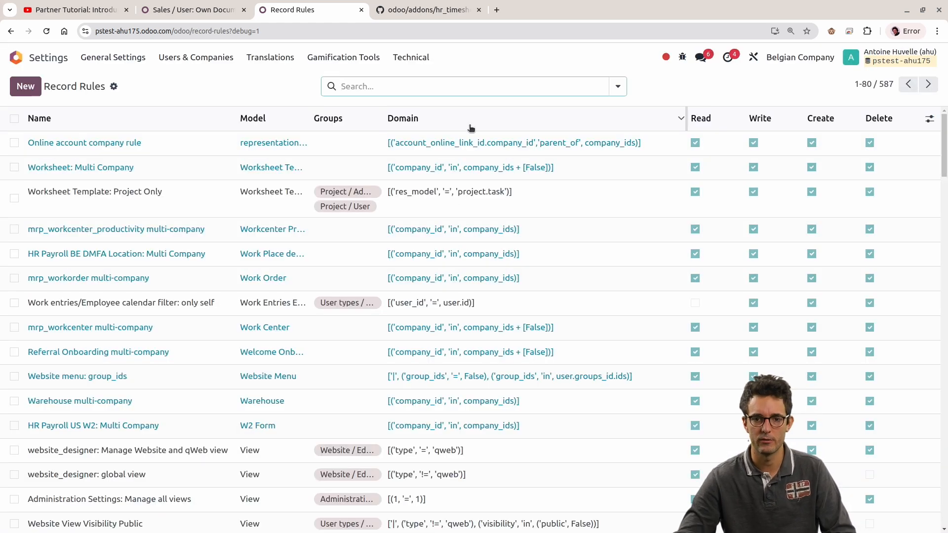
Step: Search the record rules by domain for ".ids" to find example syntax
click(470, 86)
click(439, 82)
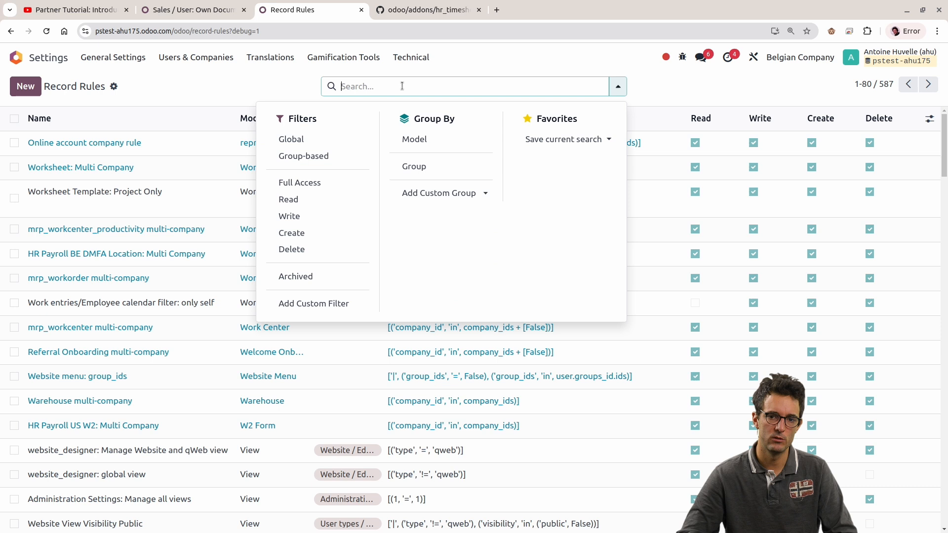
click(439, 81)
text(ids)
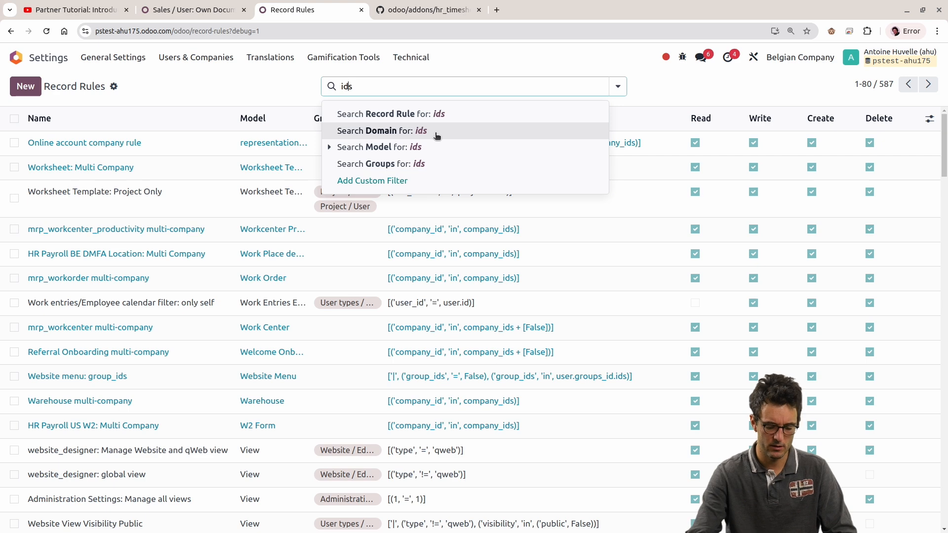
text(.)
key(BackSpace)
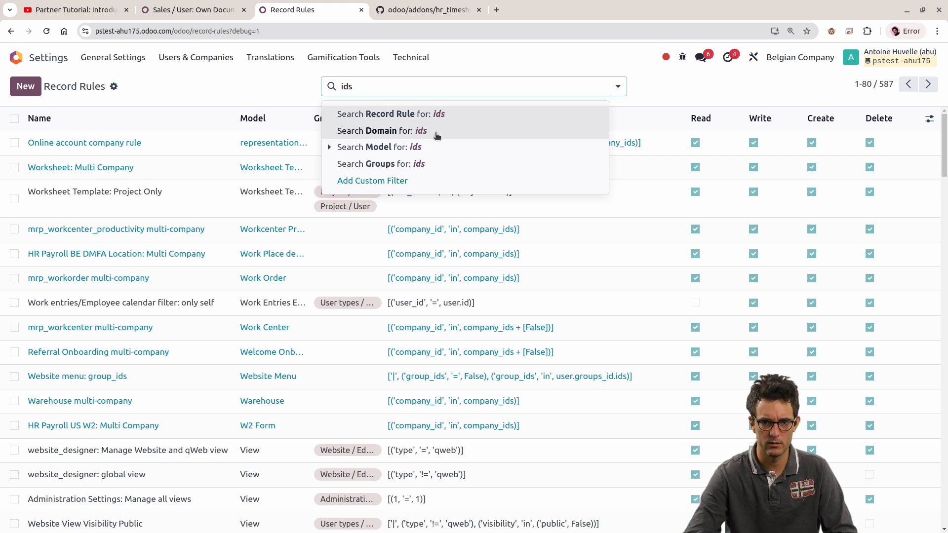
text(.)
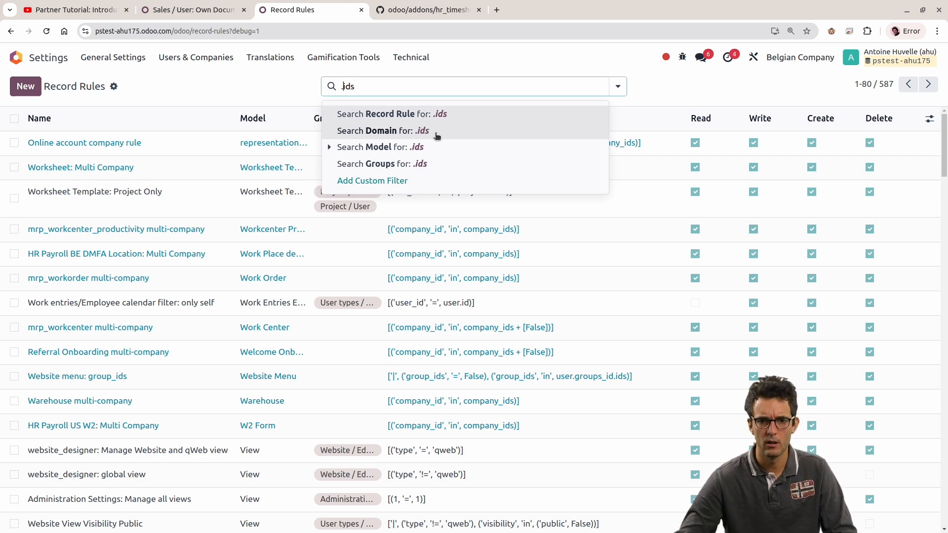
click(385, 128)
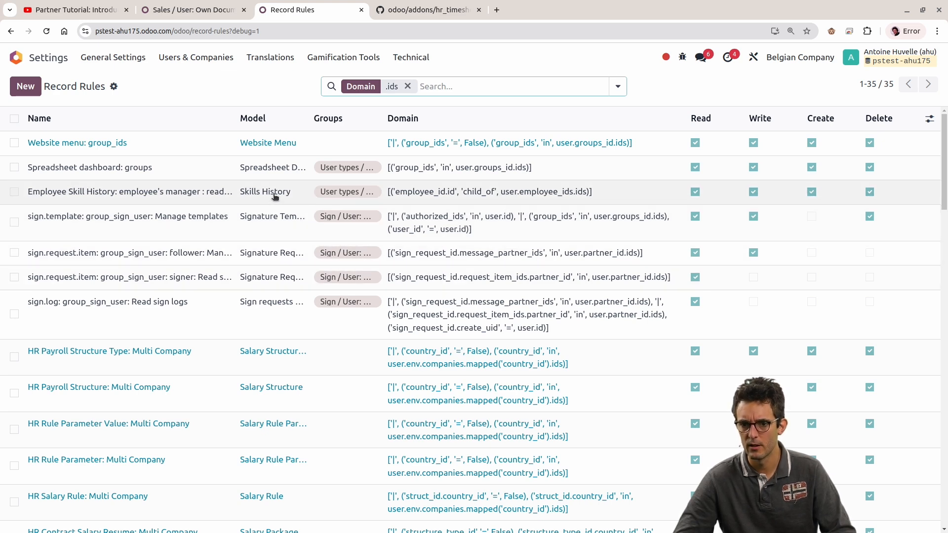
Step: Dismiss the error in the Sales group, change user.id to user.ids in the "Personal Leads" domain, and try to save
click(202, 14)
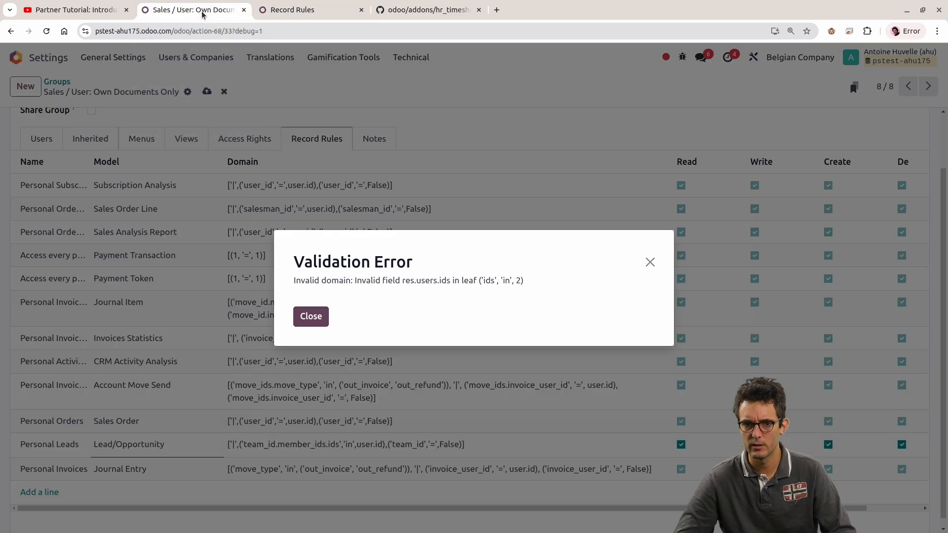
click(311, 313)
double_click(333, 445)
click(330, 444)
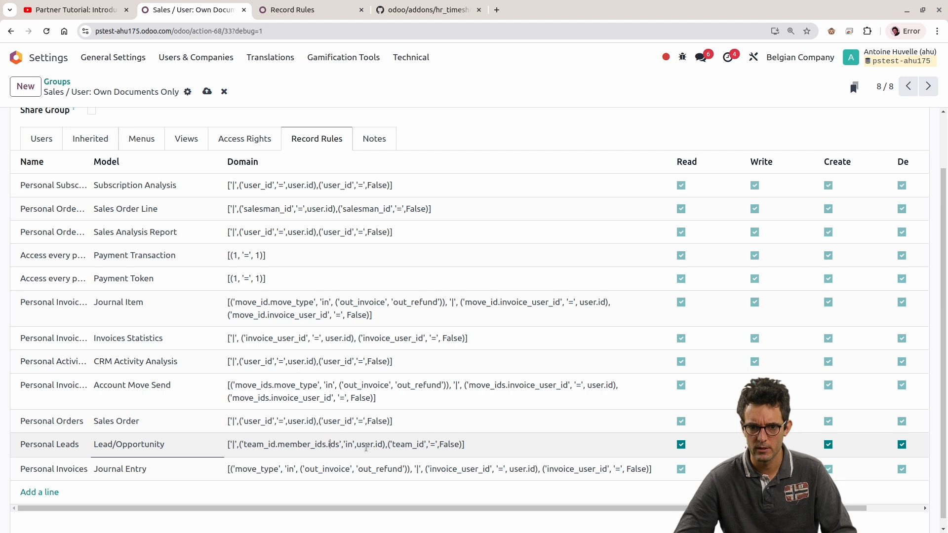
click(377, 443)
text(s)
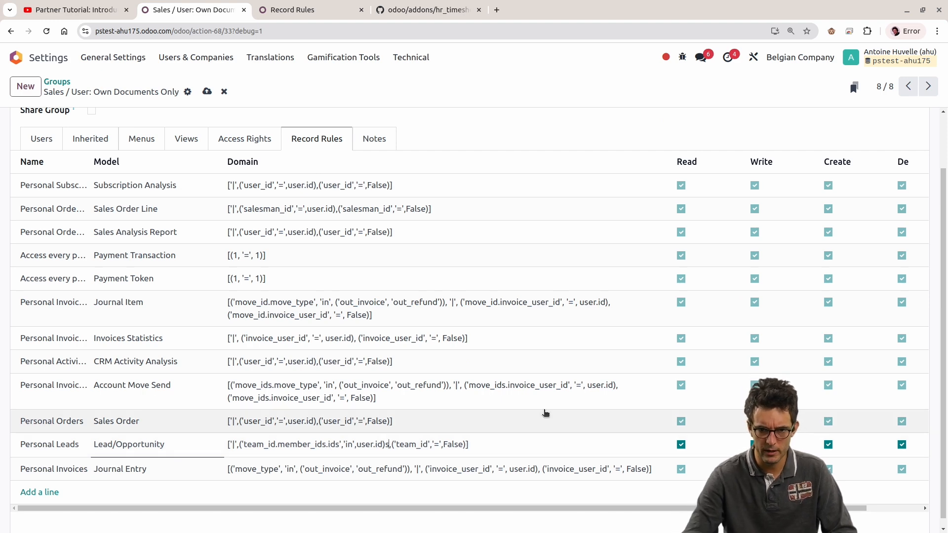
key(alt+s)
click(318, 327)
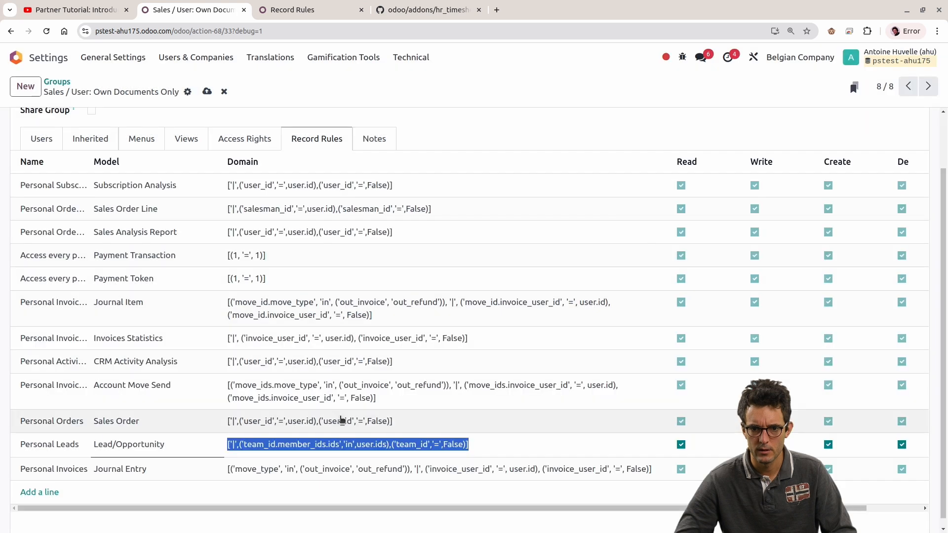
Step: Remove the extra ".ids" after member_ids in the "Personal Leads" domain and save the group
click(339, 438)
key(BackSpace)
key(BackSpace)
key(BackSpace)
key(BackSpace)
key(alt+s)
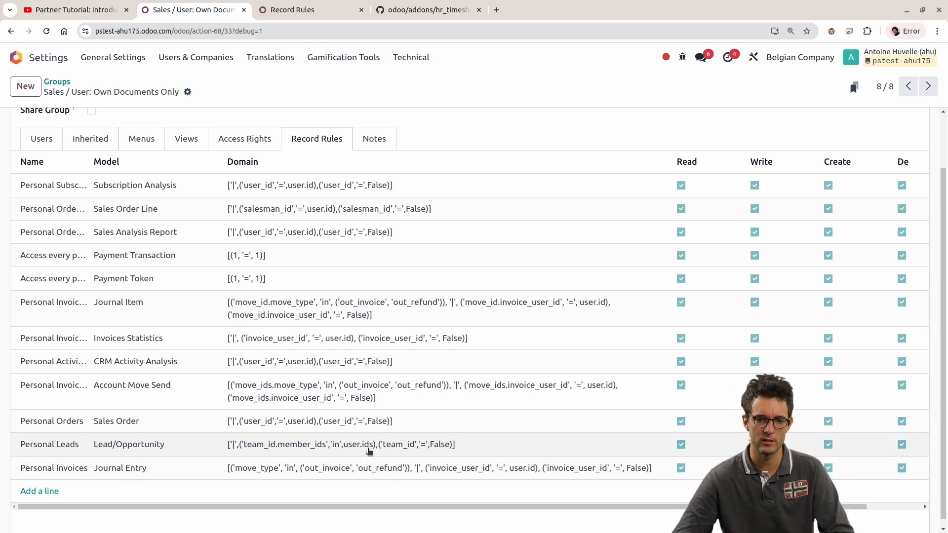
click(367, 447)
key(Escape)
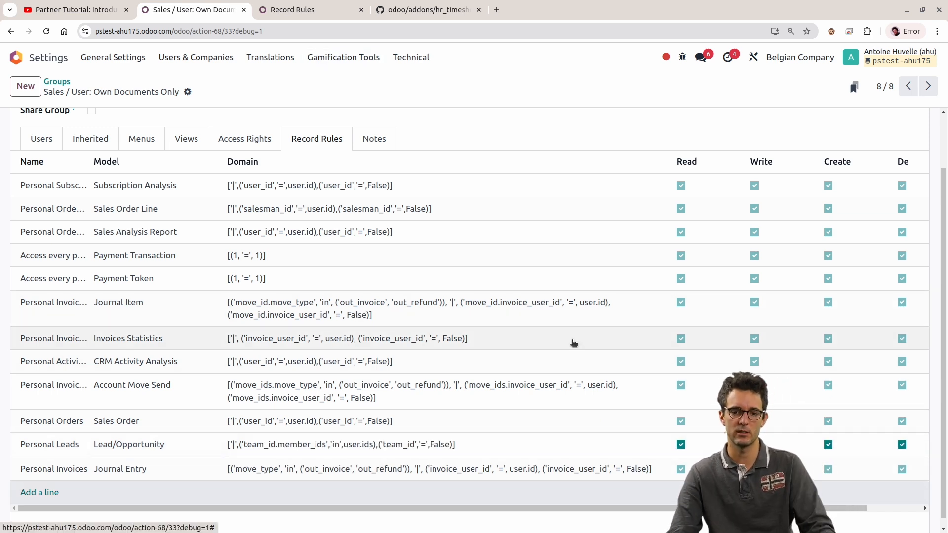
click(574, 342)
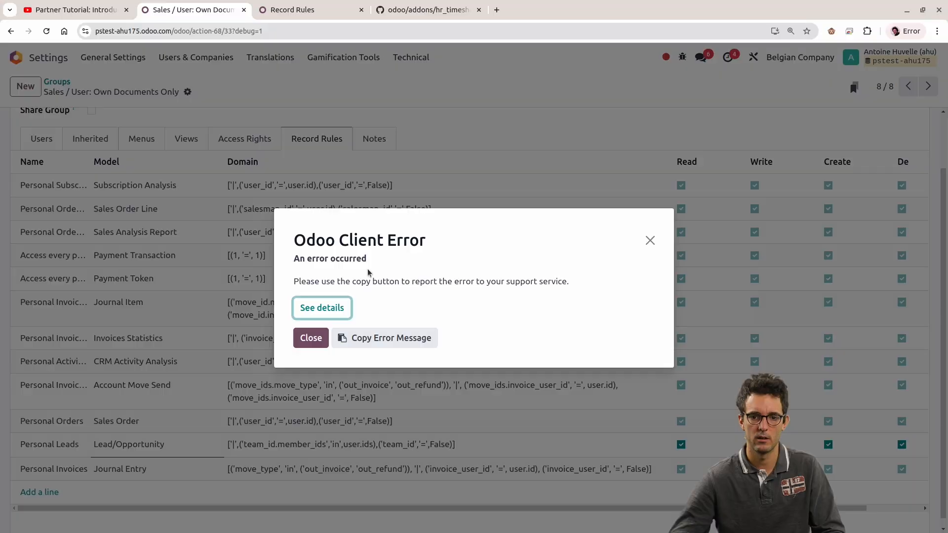
click(321, 308)
key(Escape)
Step: Switch to the restricted user's incognito session and show the CRM pipeline without the My Pipeline filter
key(alt)
key(alt+Tab)
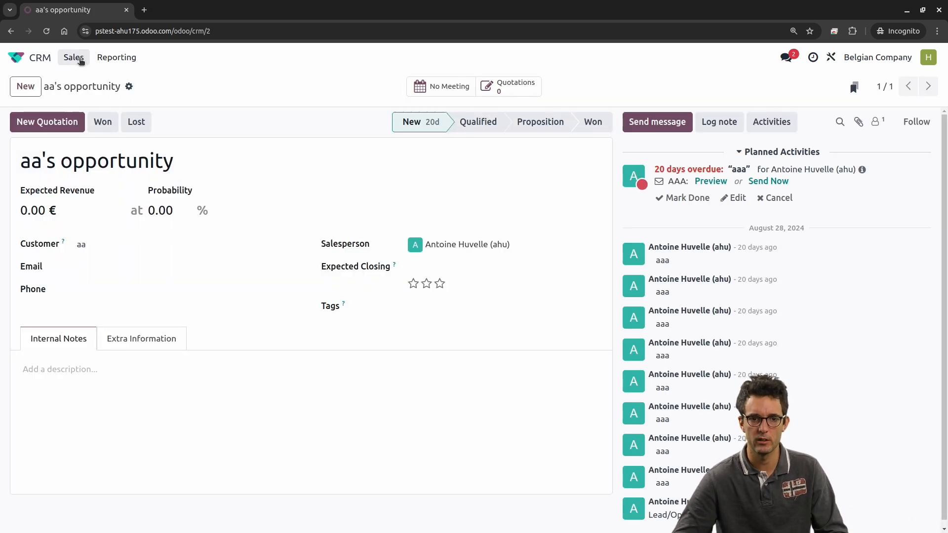
click(17, 57)
click(345, 207)
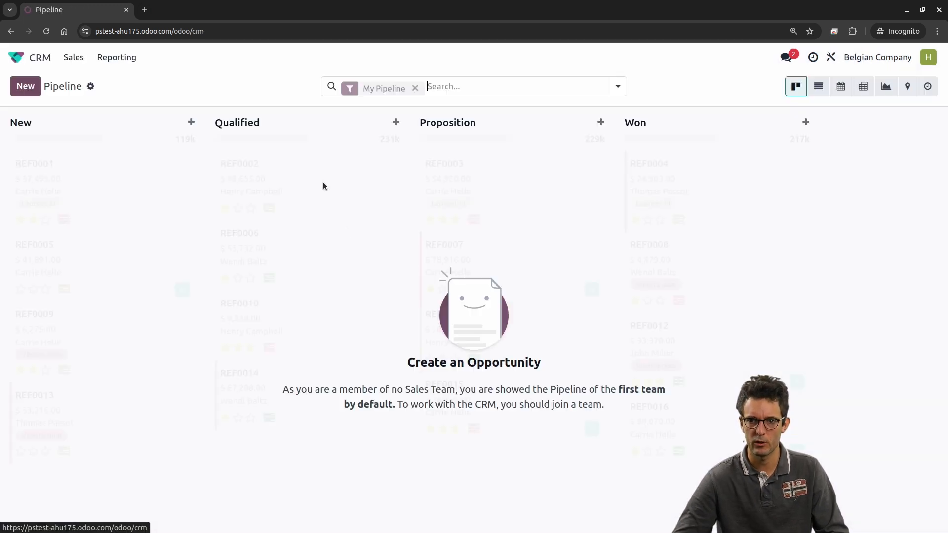
click(414, 89)
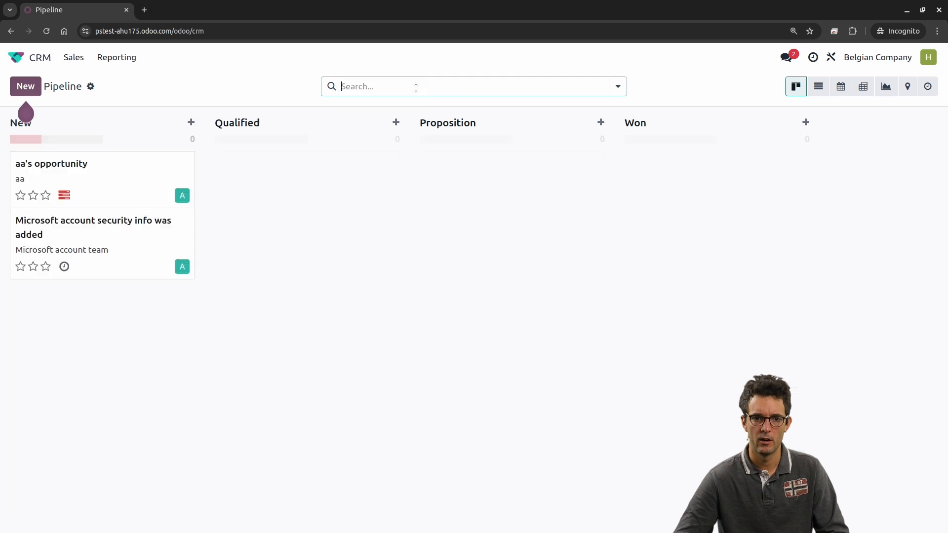
Step: Check access to the "Microsoft account security info was added" opportunity and return to the pipeline
click(147, 238)
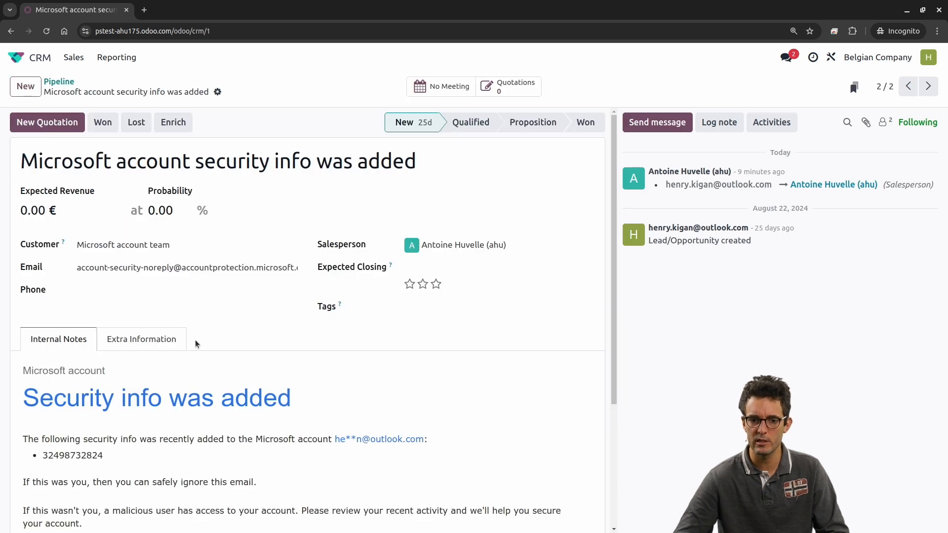
click(70, 85)
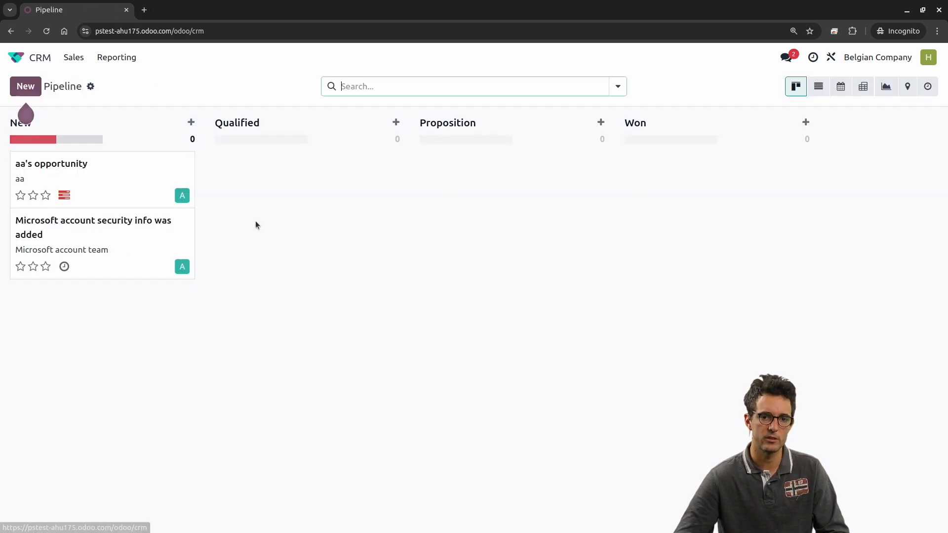
click(94, 227)
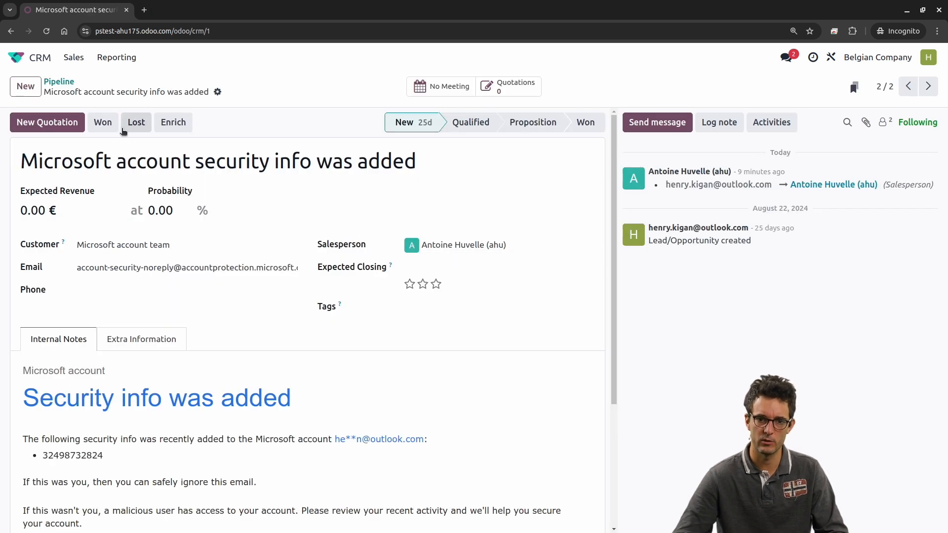
click(59, 82)
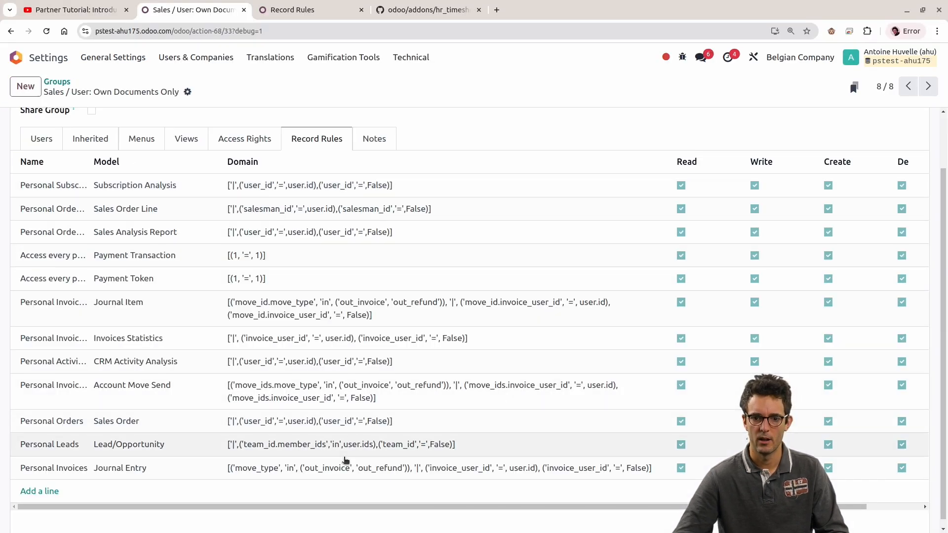
Step: In the administrator session, duplicate the Record Rules browser tab and open "aa's opportunity" from the CRM pipeline in it
click(262, 5)
right_click(321, 6)
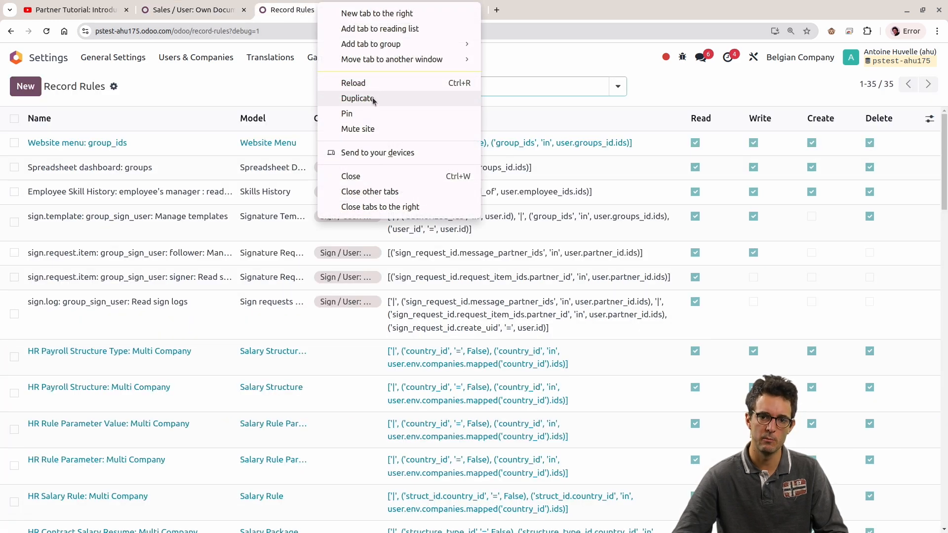
click(374, 97)
click(25, 61)
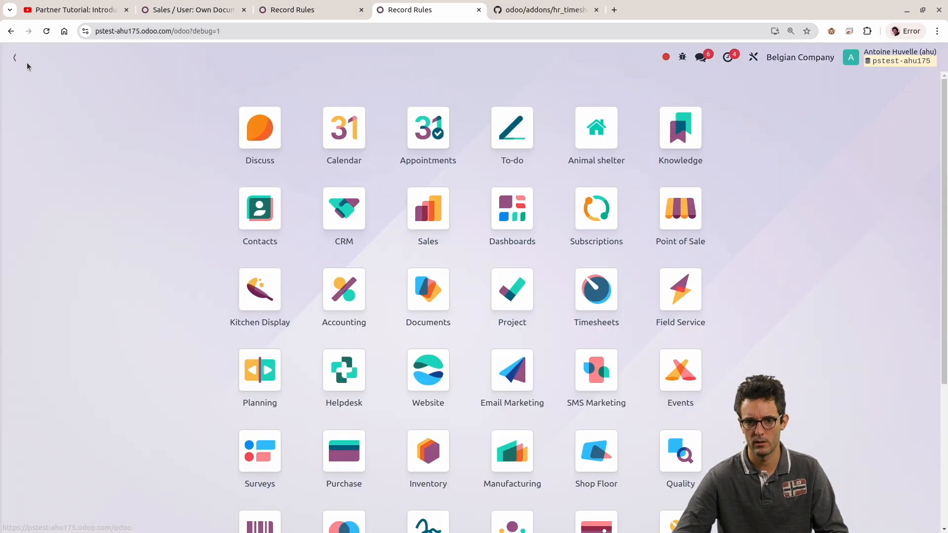
click(338, 215)
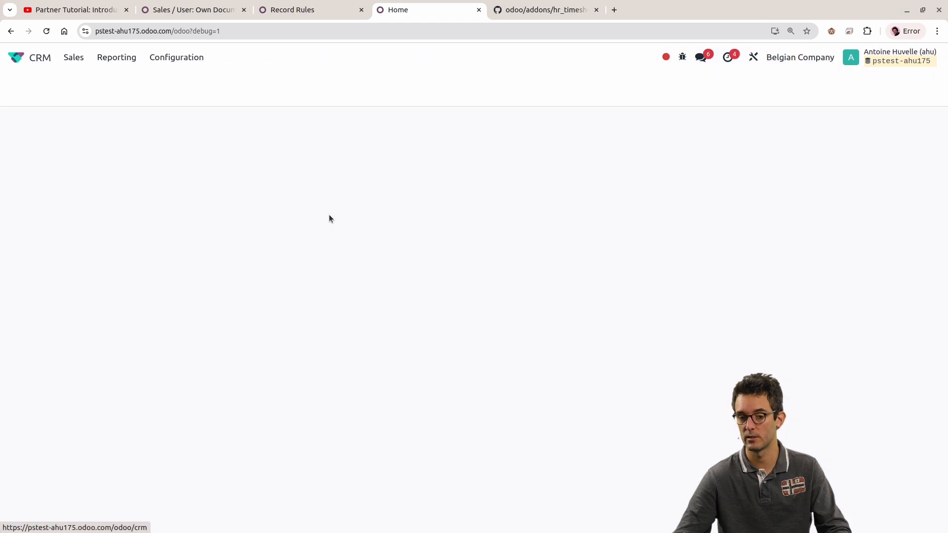
click(103, 183)
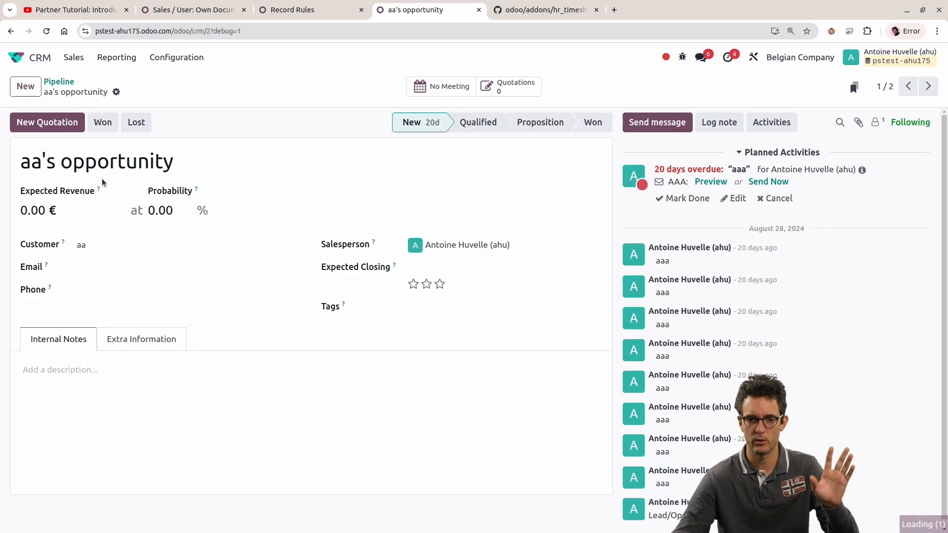
Step: Set the Sales Team of "aa's opportunity" to Website in its extra information and save the record
click(142, 338)
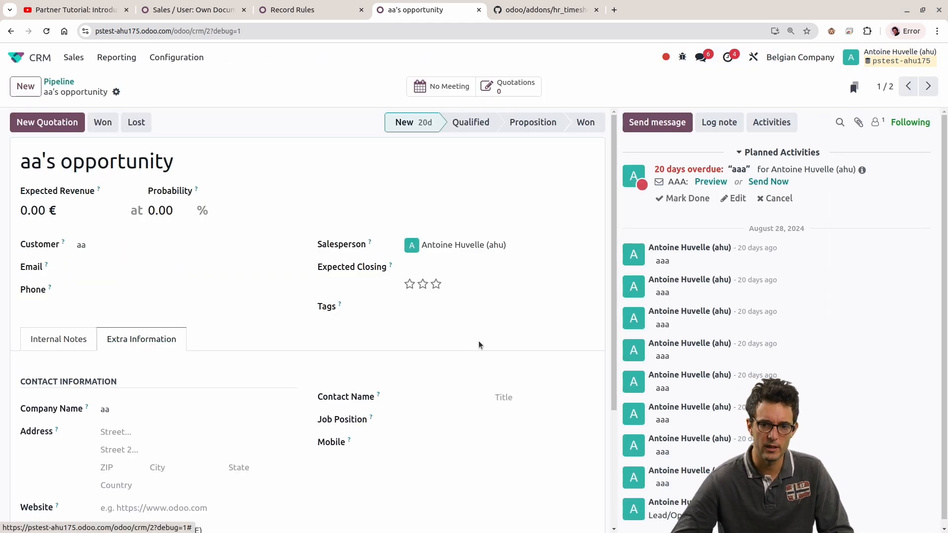
scroll(444, 346, down, 3)
click(437, 449)
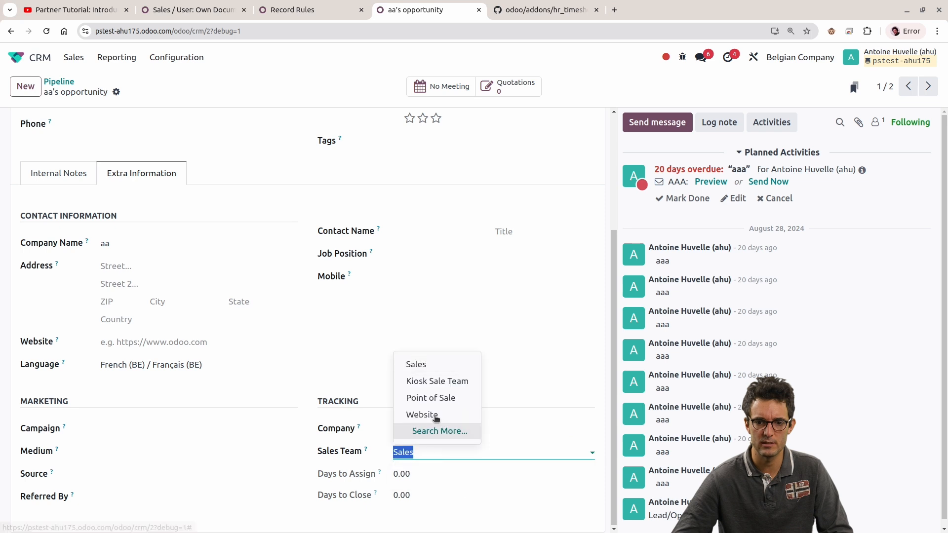
click(436, 380)
click(441, 451)
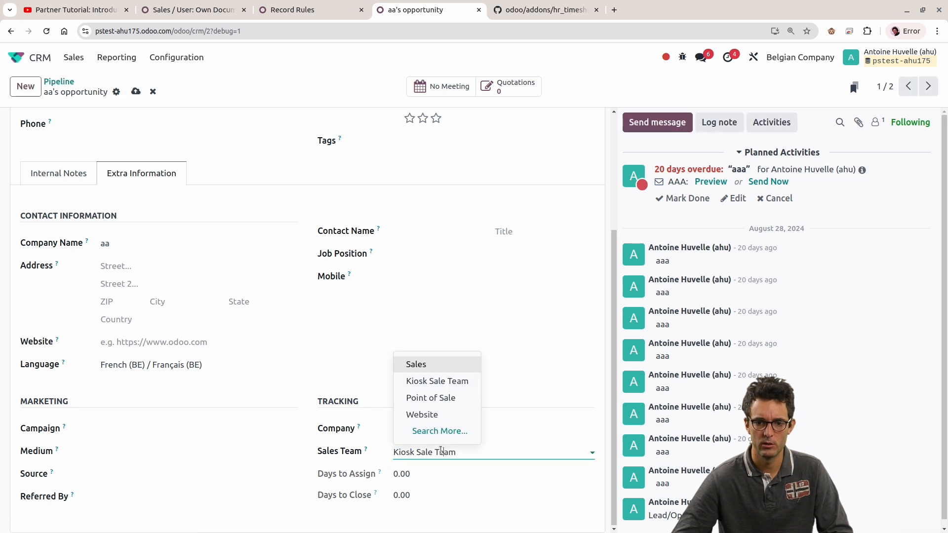
click(432, 414)
key(alt+s)
Step: In the restricted user's session, open "aa's opportunity" from the pipeline and check its Sales Team in the extra information
key(alt+Tab)
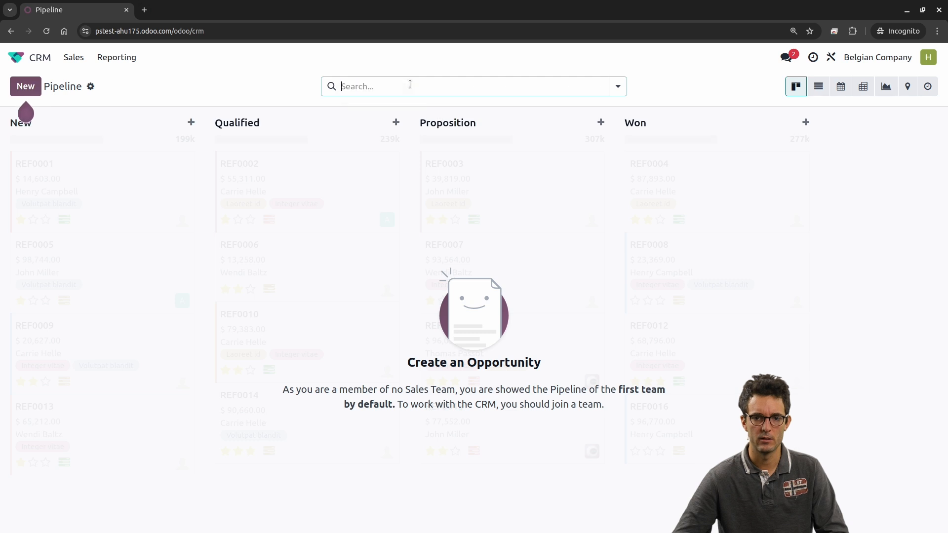
click(415, 86)
click(132, 184)
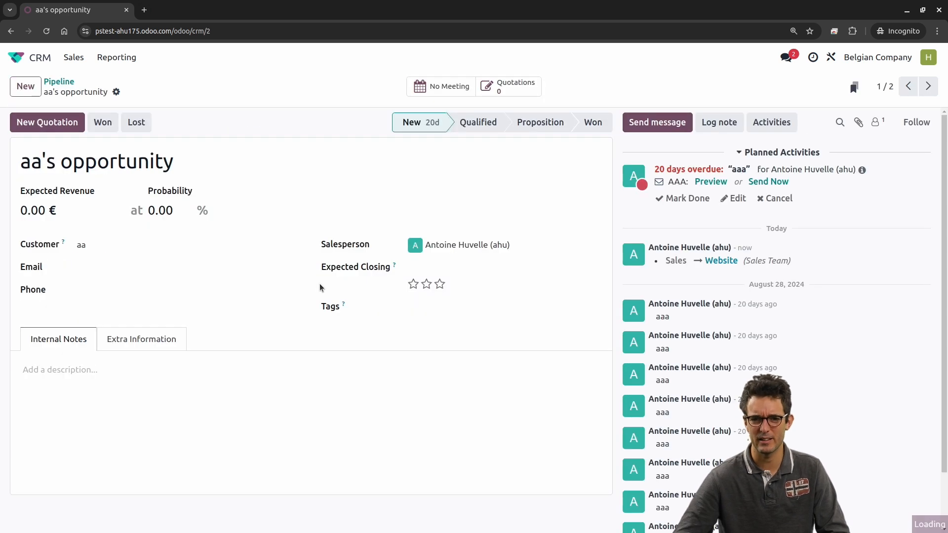
click(140, 339)
scroll(231, 316, down, 3)
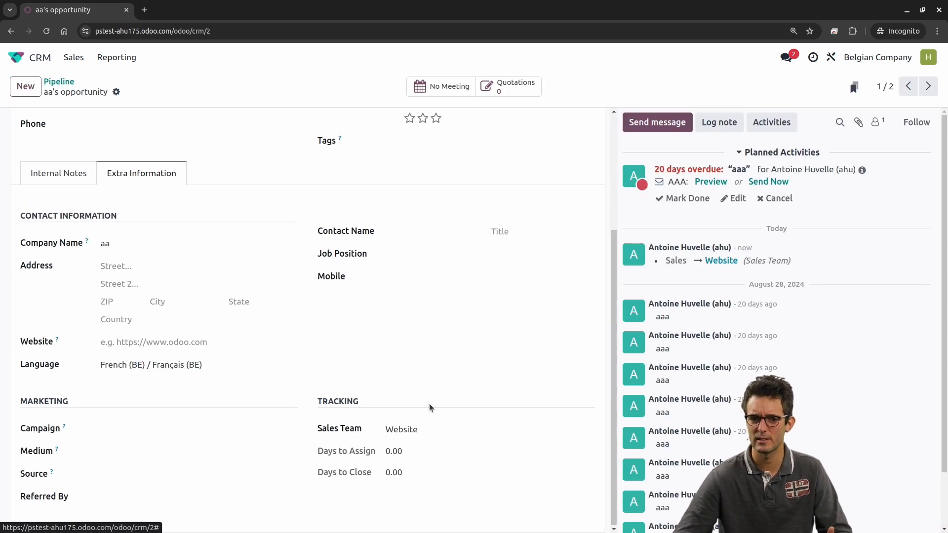
click(428, 427)
click(419, 408)
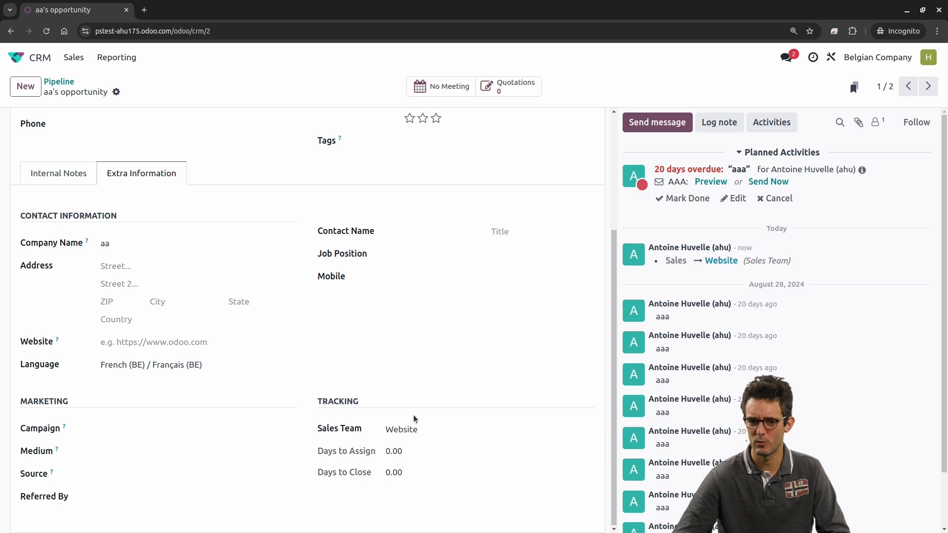
click(437, 431)
click(446, 349)
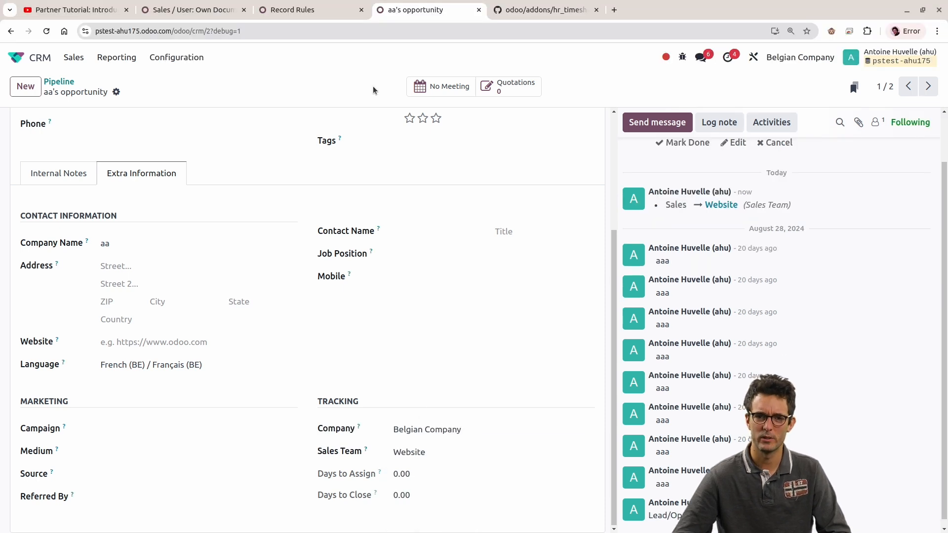
Step: Duplicate the administrator's opportunity tab and open the Website sales team there to check its members
right_click(390, 16)
click(432, 113)
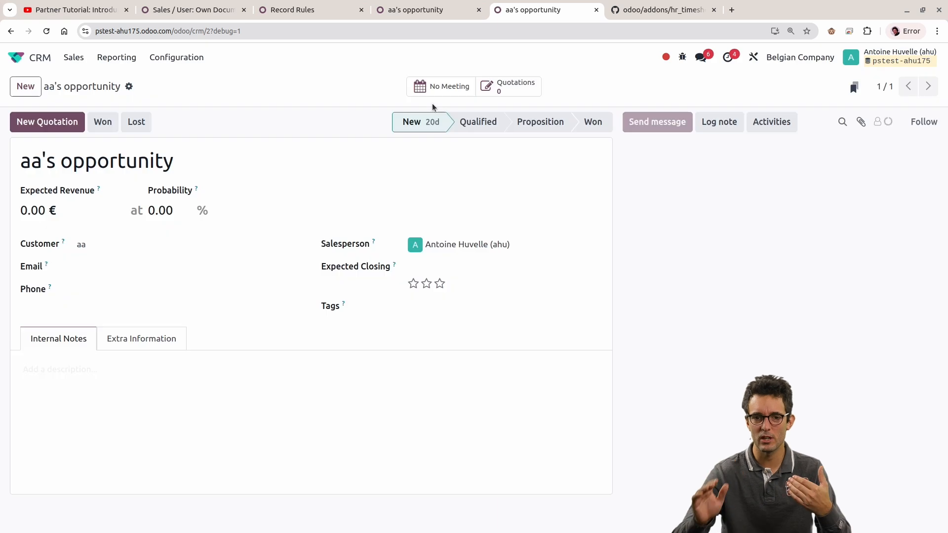
click(176, 57)
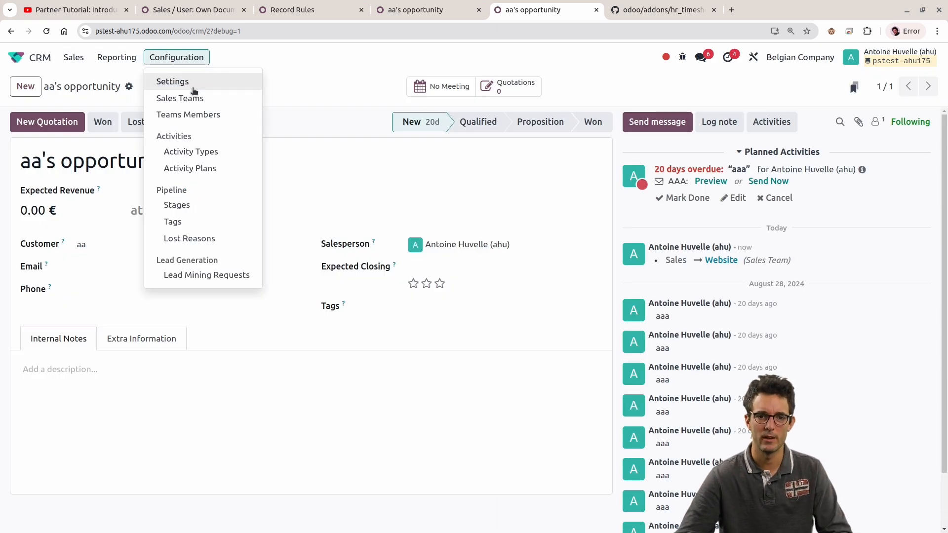
click(198, 97)
click(105, 176)
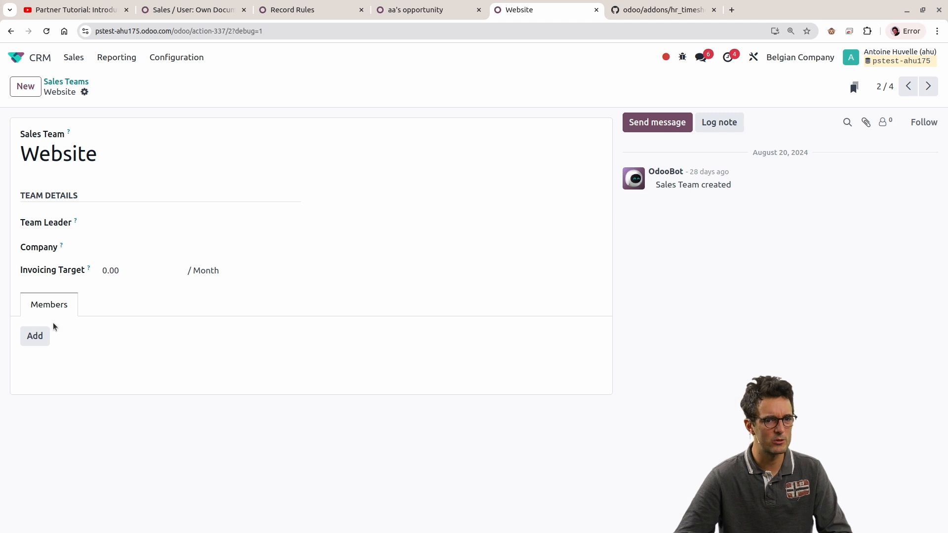
Step: View the Sales Team choices for "aa's opportunity" in the restricted session without selecting one, and return to the administrator session
click(415, 4)
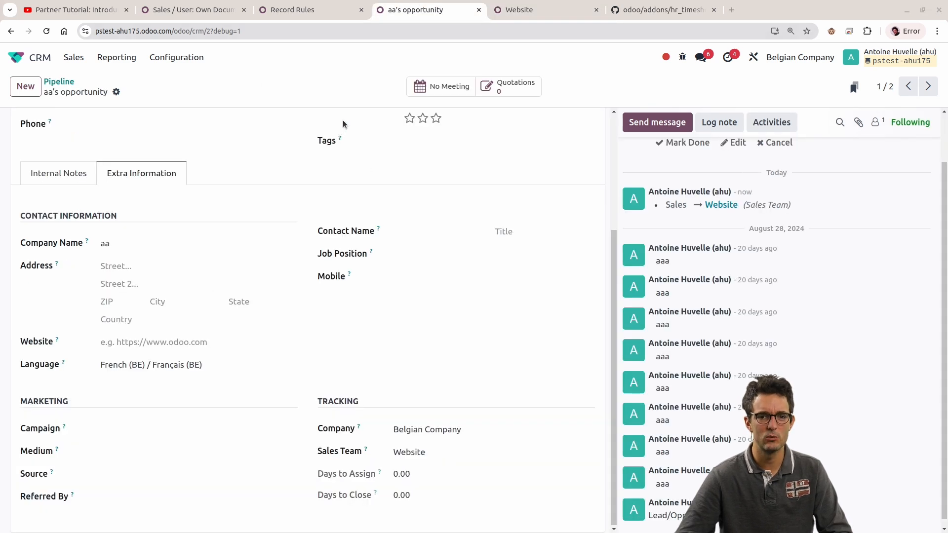
key(alt+Tab)
click(424, 426)
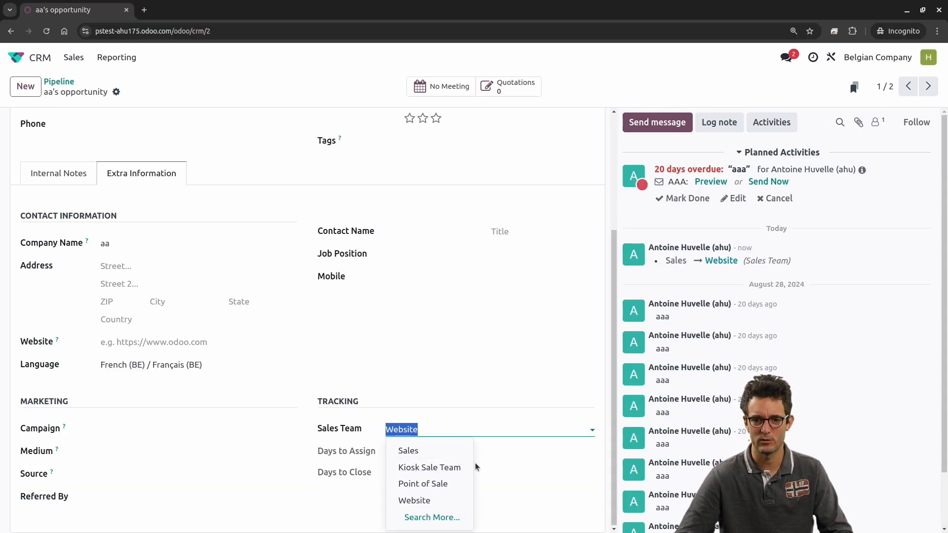
click(432, 360)
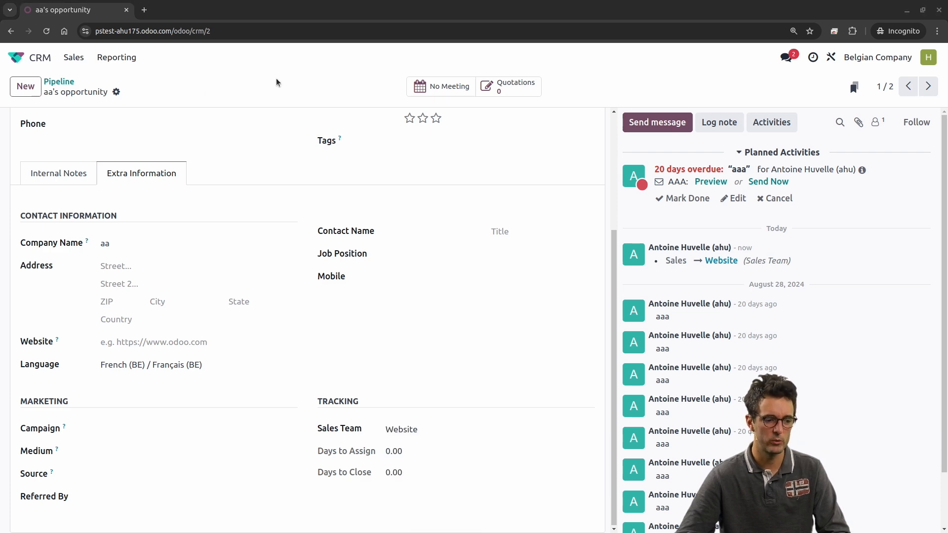
key(alt+Tab)
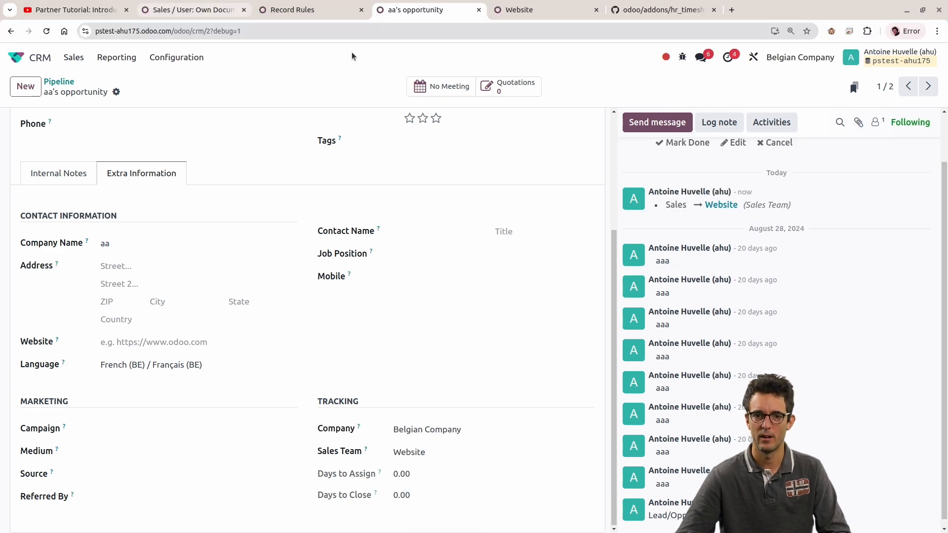
Step: Reduce the "Personal Leads" domain in the Sales group to [('team_id','=',False)] and save the group
click(334, 4)
scroll(530, 316, down, 2)
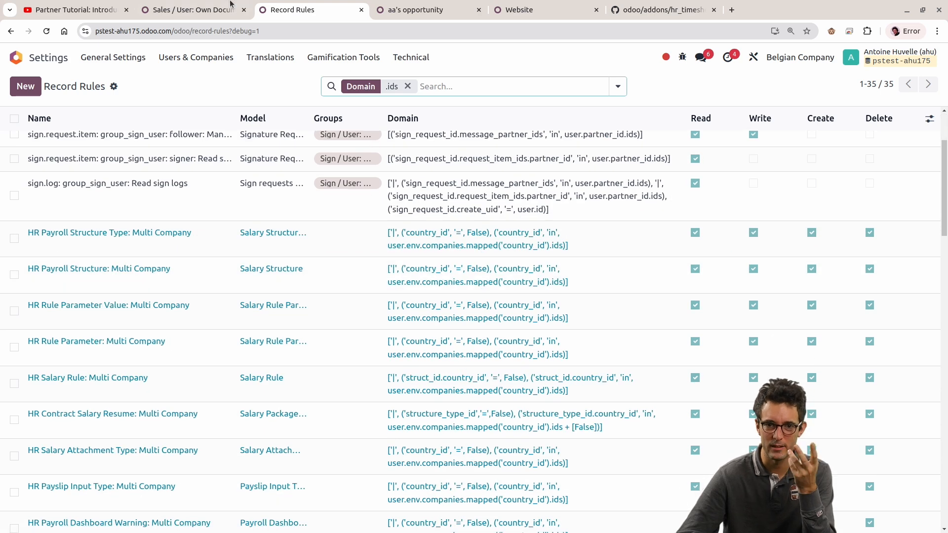
click(224, 10)
scroll(459, 285, down, 1)
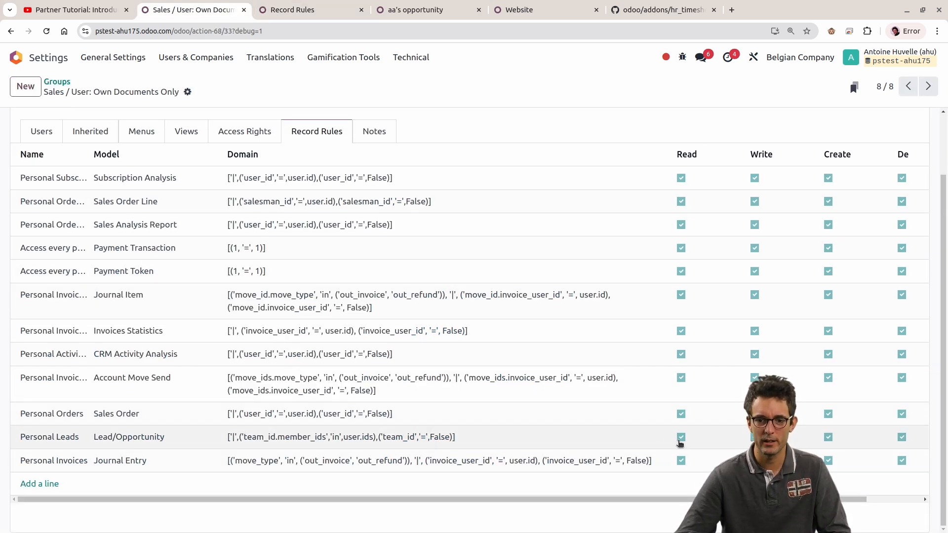
click(365, 437)
click(365, 437)
drag(377, 437, 230, 437)
key(ctrl+c)
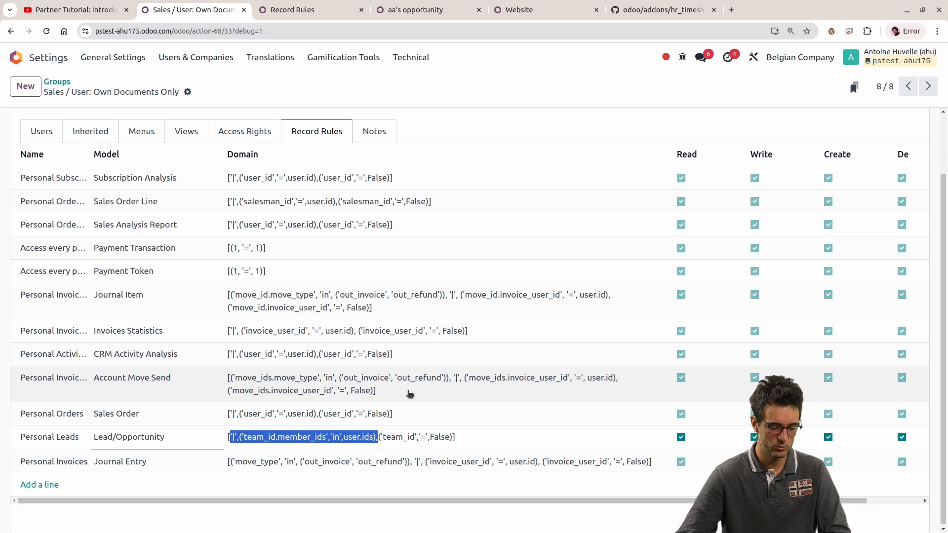
key(BackSpace)
key(alt+s)
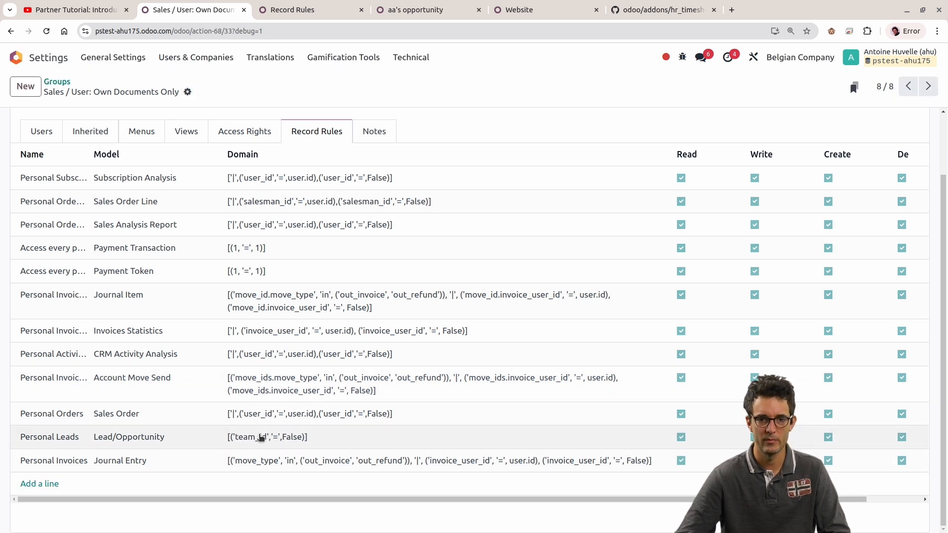
Step: Restore the team_id.member_ids condition in the "Personal Leads" domain, giving ['|',('team_id.member_ids','in',user.ids),('team_id','=',False)], and save
click(302, 437)
click(320, 441)
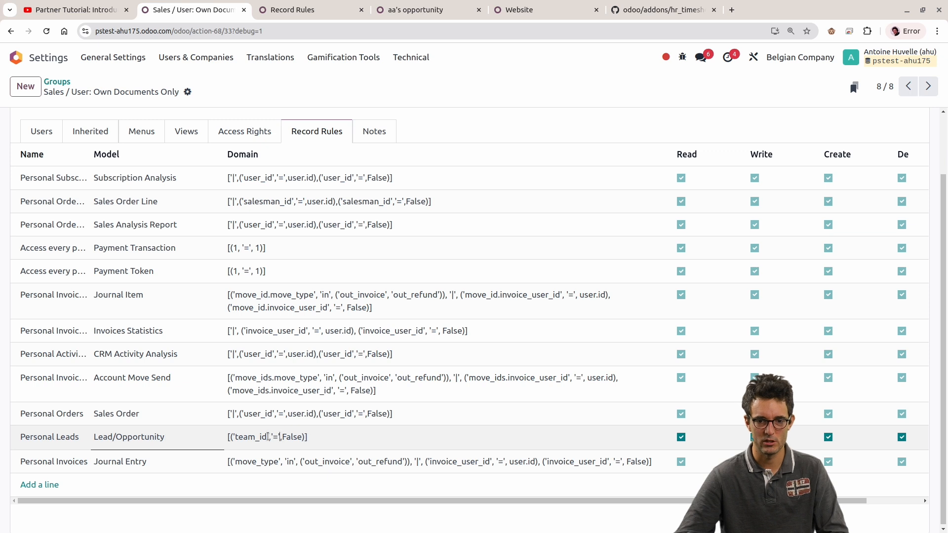
click(237, 436)
key(ctrl+v)
key(ctrl+z)
key(ctrl+v)
key(ctrl+a)
key(ctrl+s)
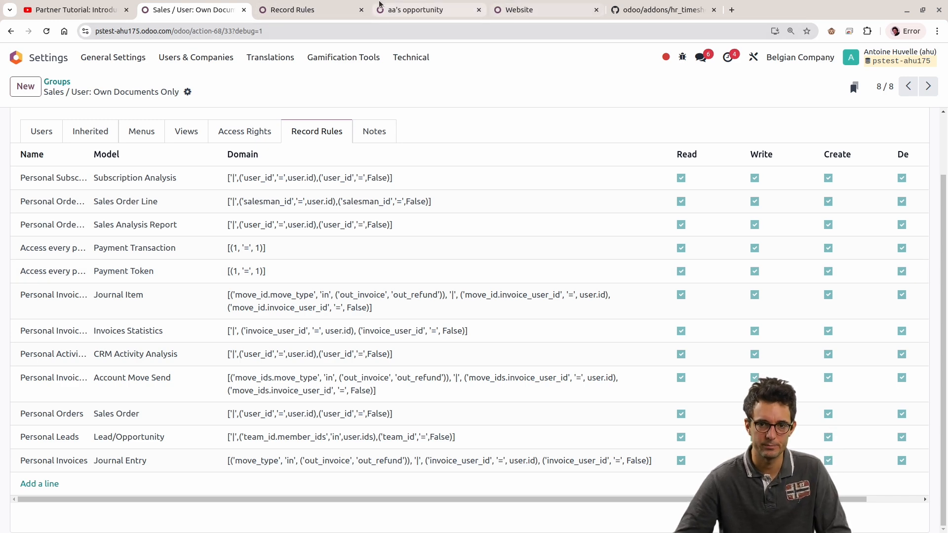
Step: Open the restricted user's record and set the Sales access right to "User: Own Documents Only"
click(346, 10)
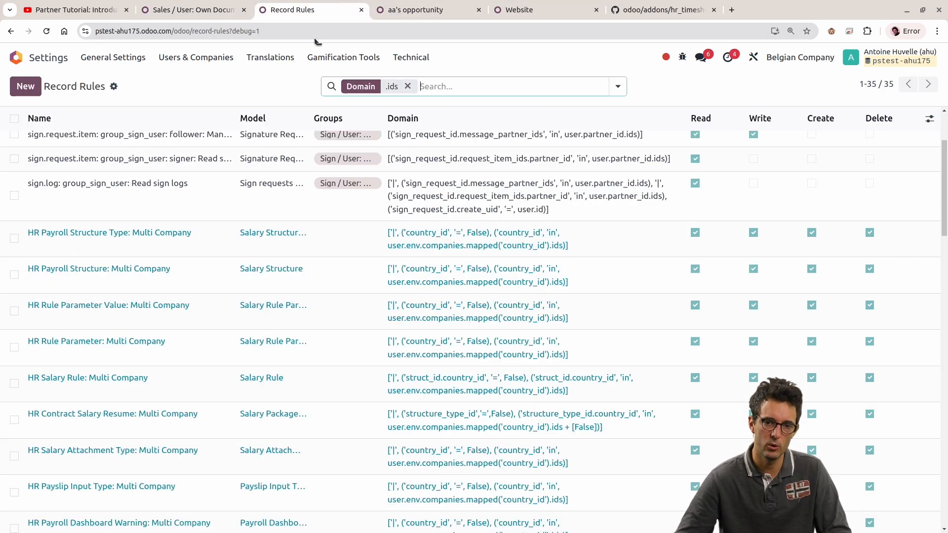
click(195, 58)
click(188, 82)
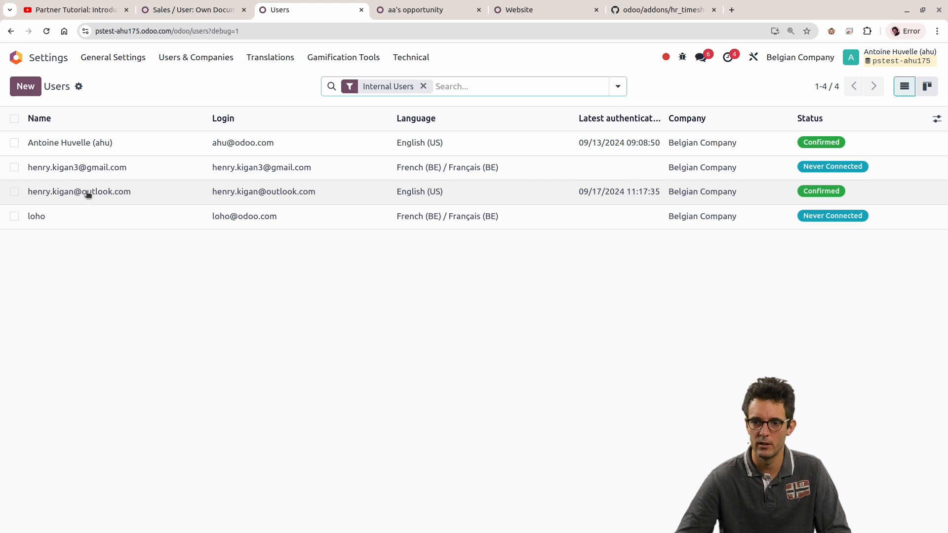
click(88, 193)
scroll(163, 412, down, 5)
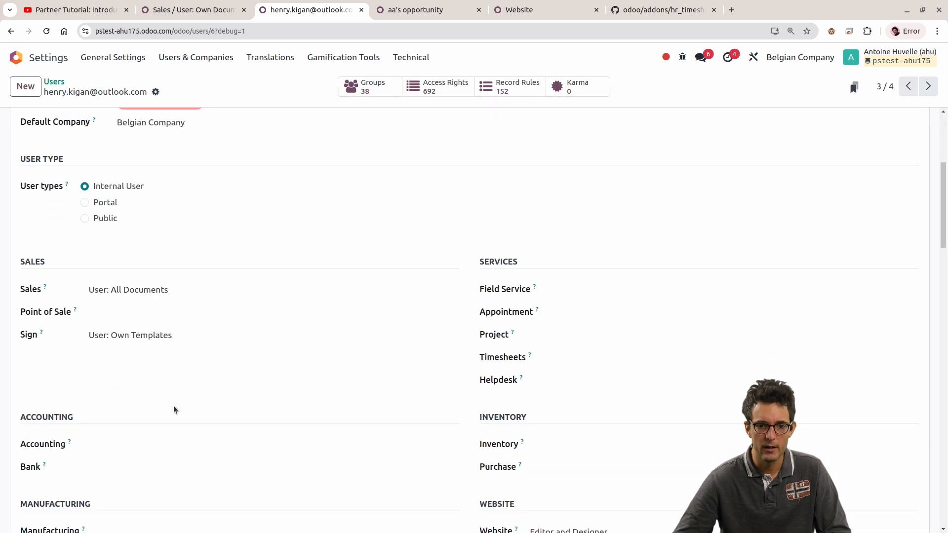
click(132, 289)
click(135, 316)
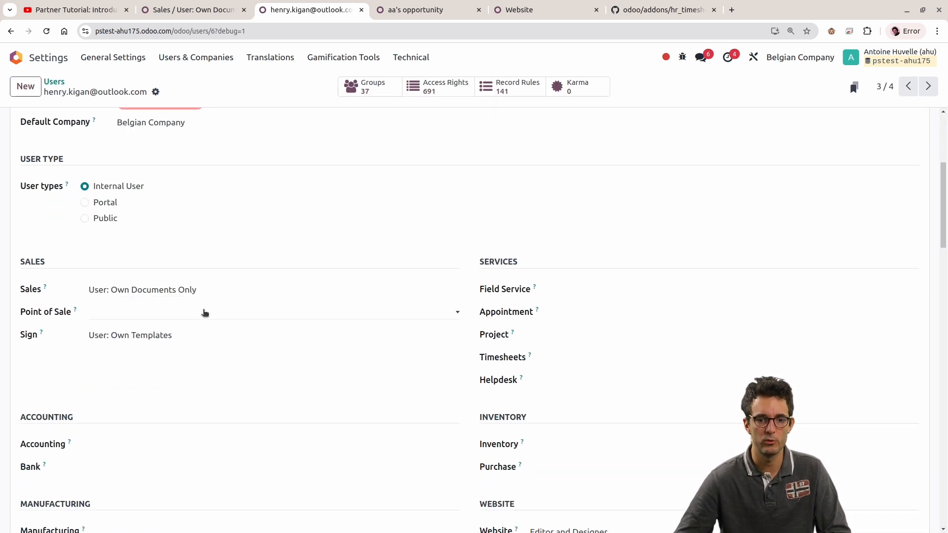
Step: Check the CRM pipeline in the restricted session without the My Pipeline filter, and return to the administrator session
key(alt+Tab)
click(62, 81)
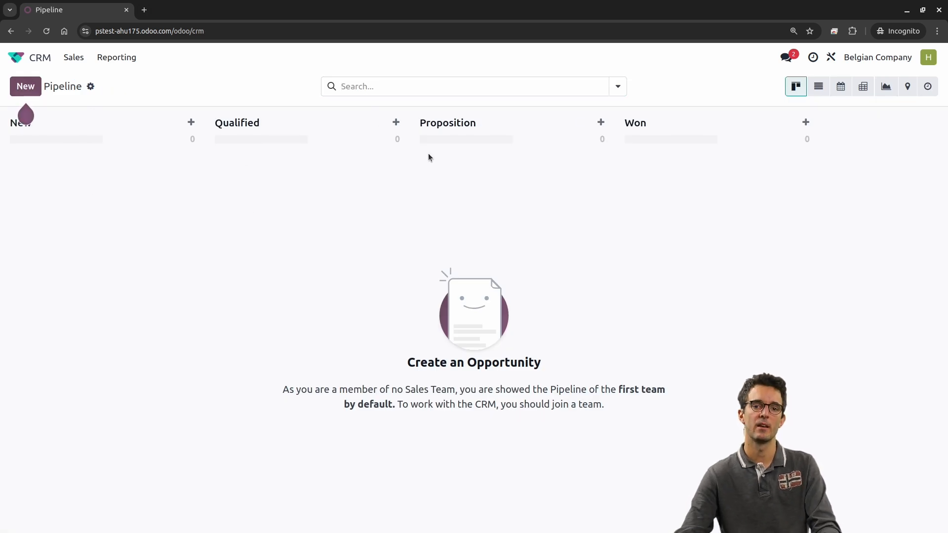
click(409, 85)
click(240, 33)
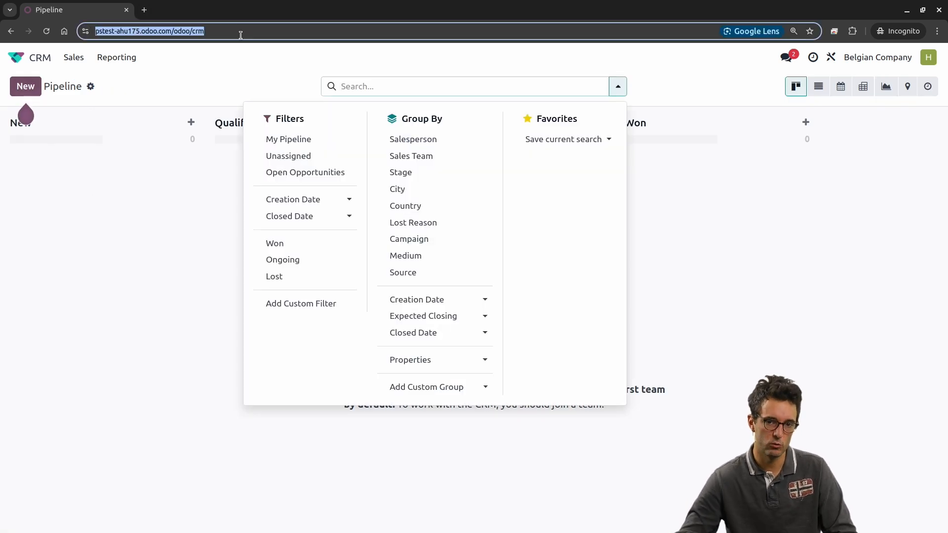
key(alt+Tab)
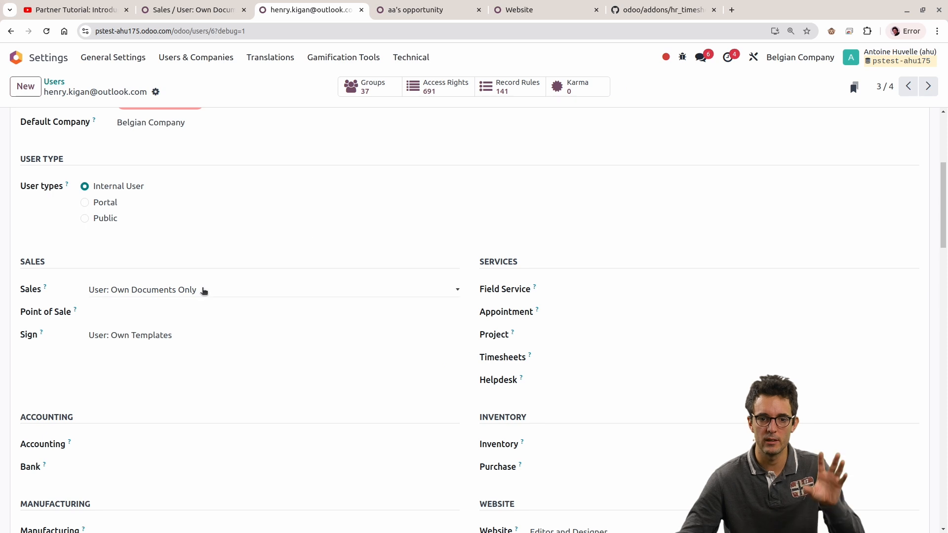
Step: Recheck the user's Sales access level and the "Personal Leads" domain in the Sales "User: Own Documents Only" group
click(212, 294)
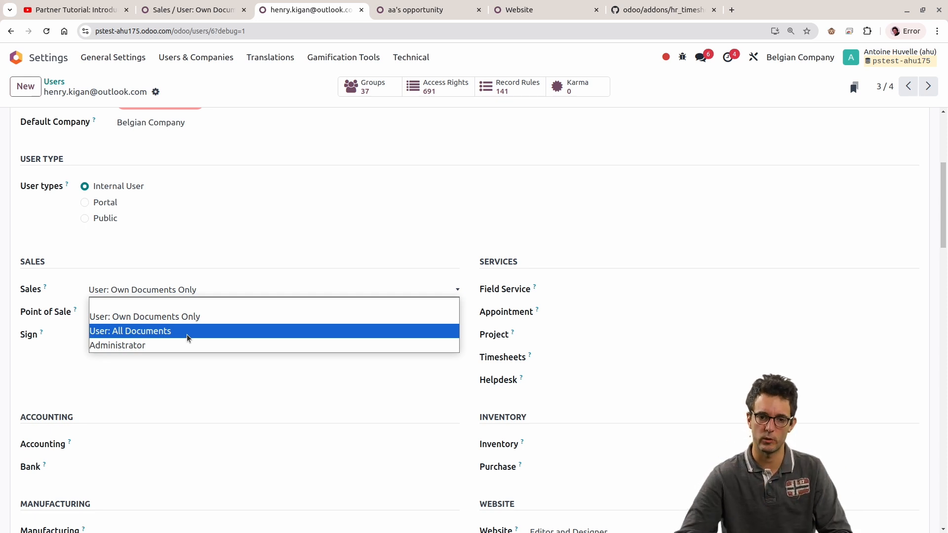
click(185, 319)
scroll(242, 213, up, 1)
scroll(249, 186, up, 3)
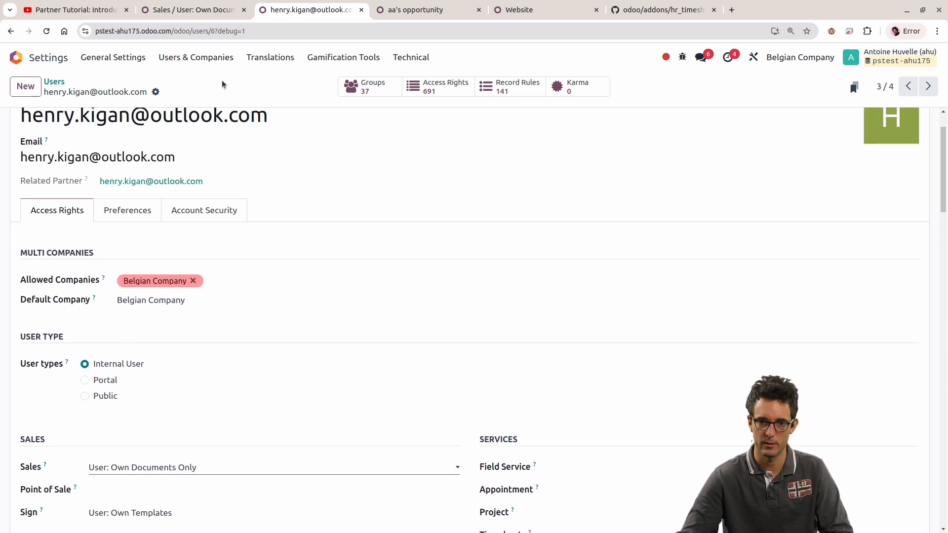
click(213, 59)
click(208, 10)
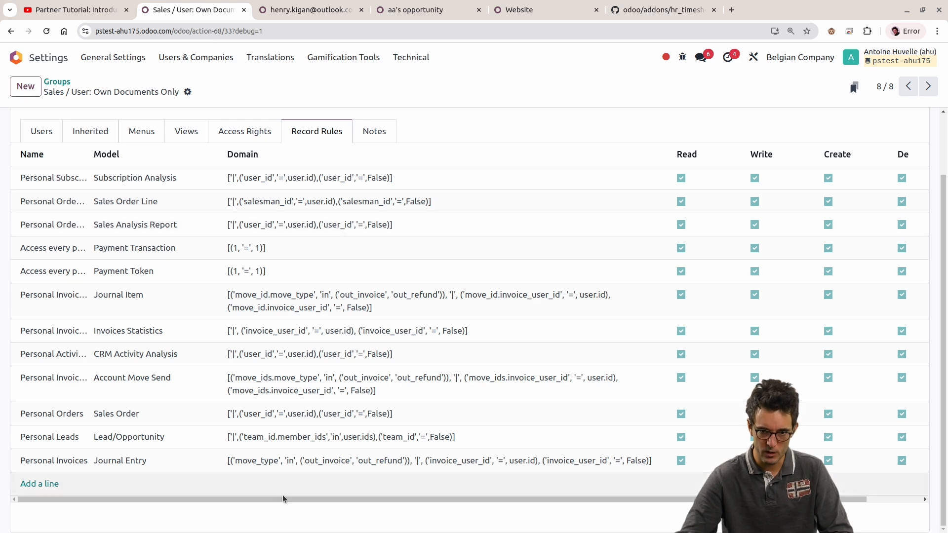
click(251, 435)
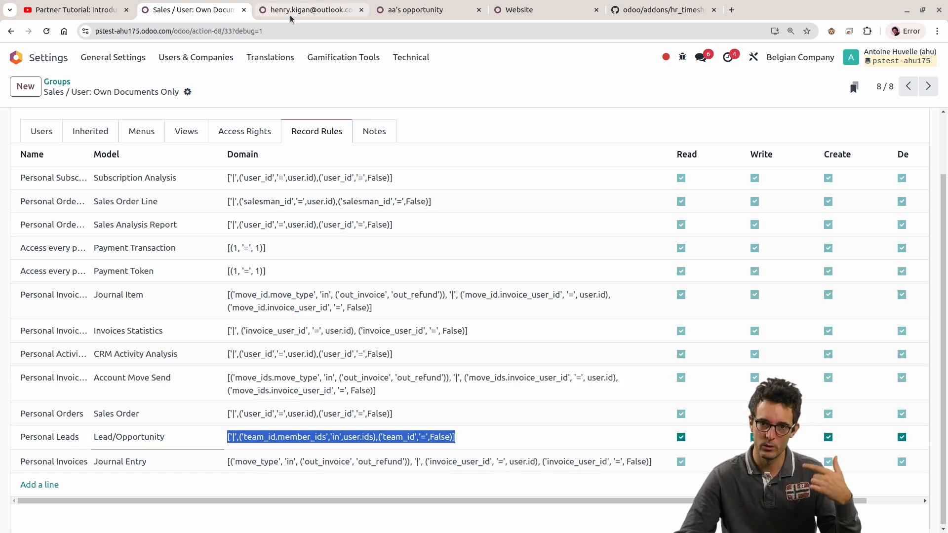
Step: Add the restricted user as a member of the Sales sales team in the CRM configuration
click(416, 11)
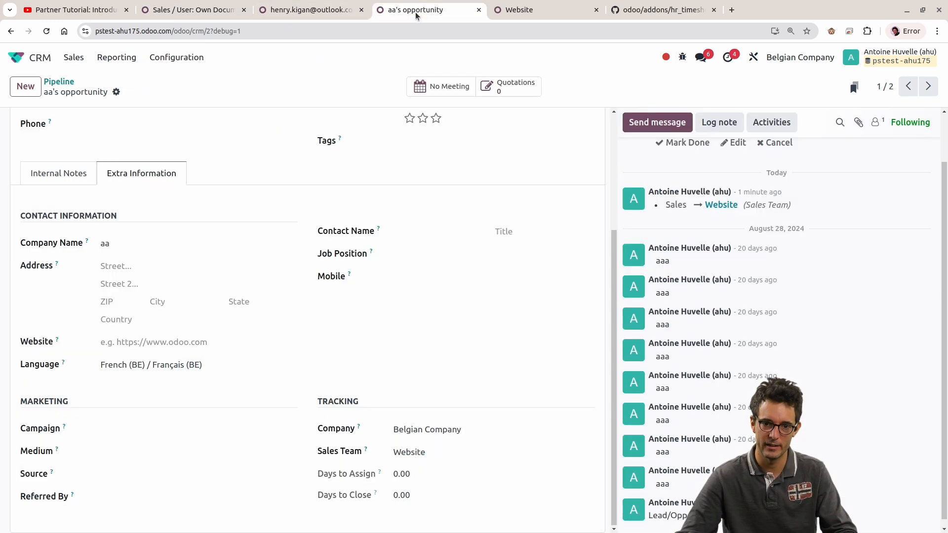
click(449, 450)
key(Escape)
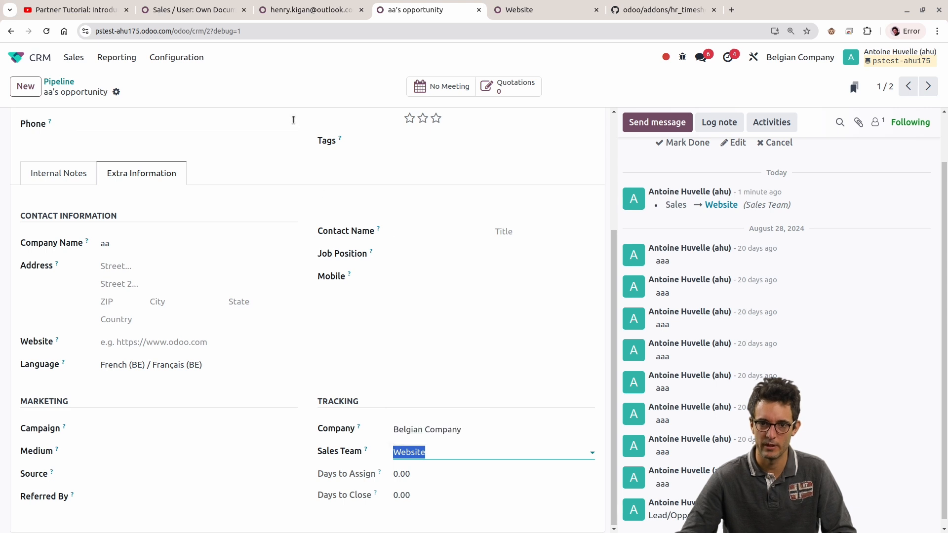
click(174, 57)
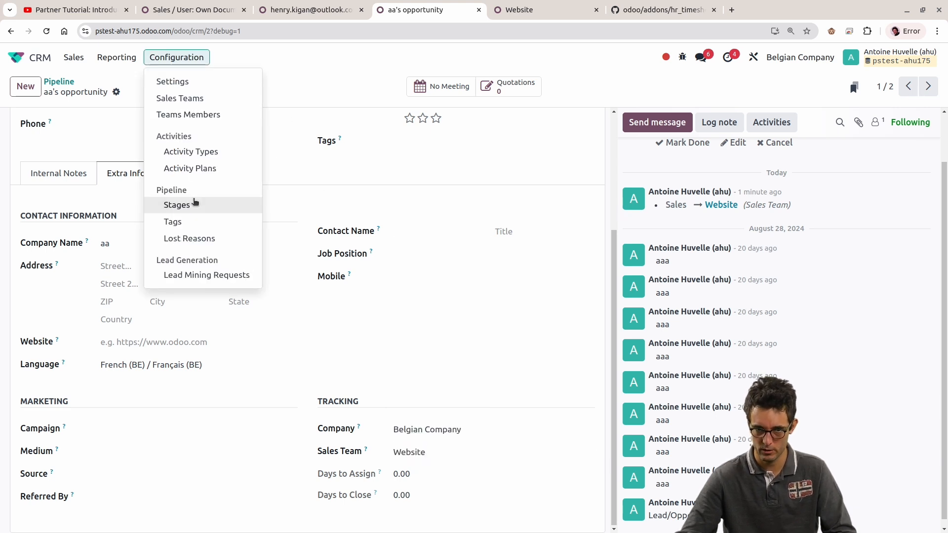
click(183, 99)
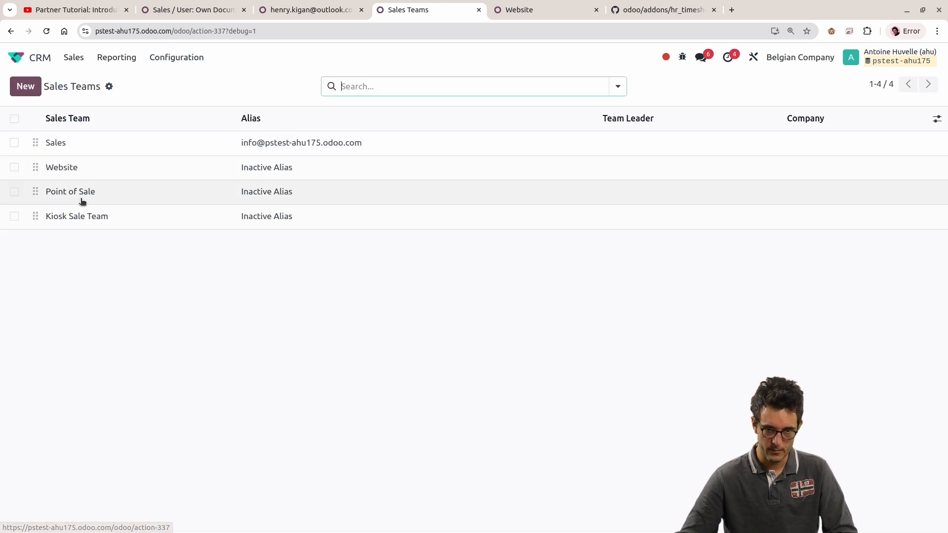
click(77, 146)
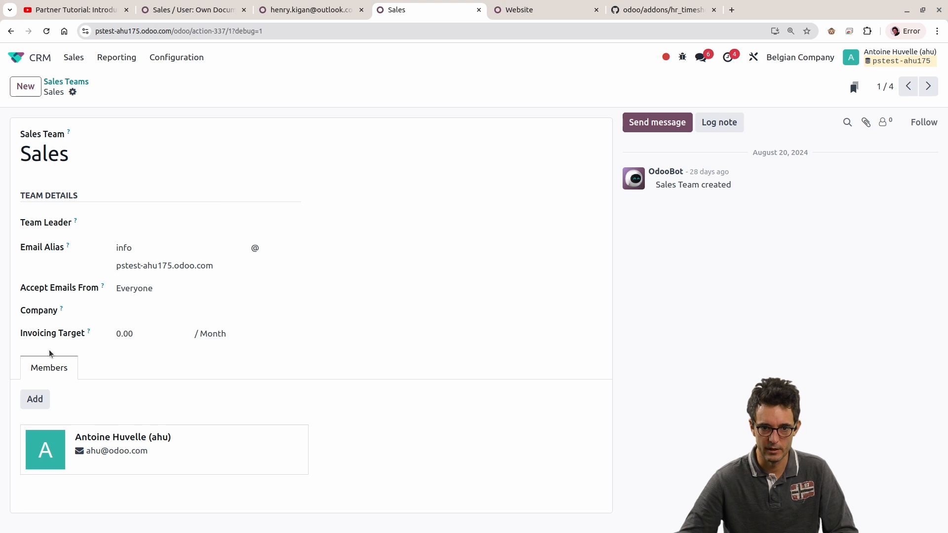
click(35, 399)
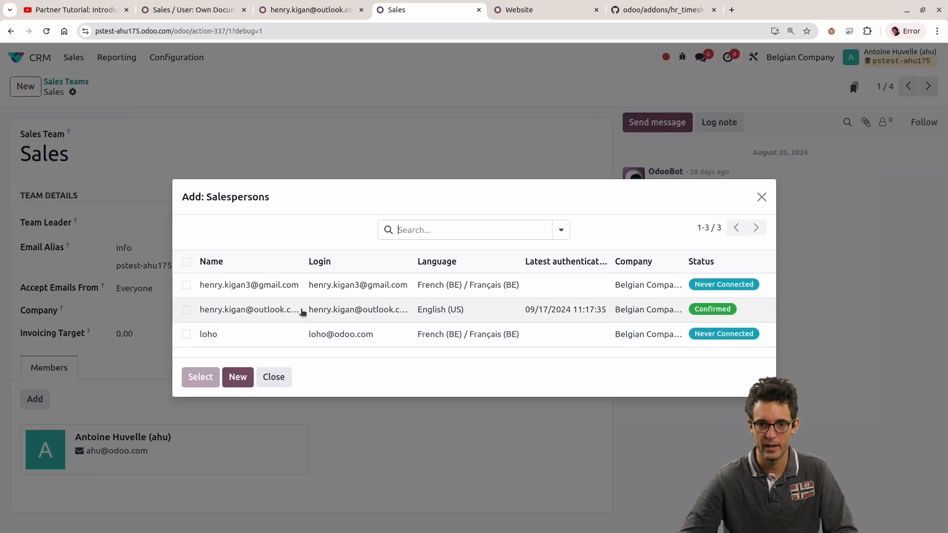
click(253, 311)
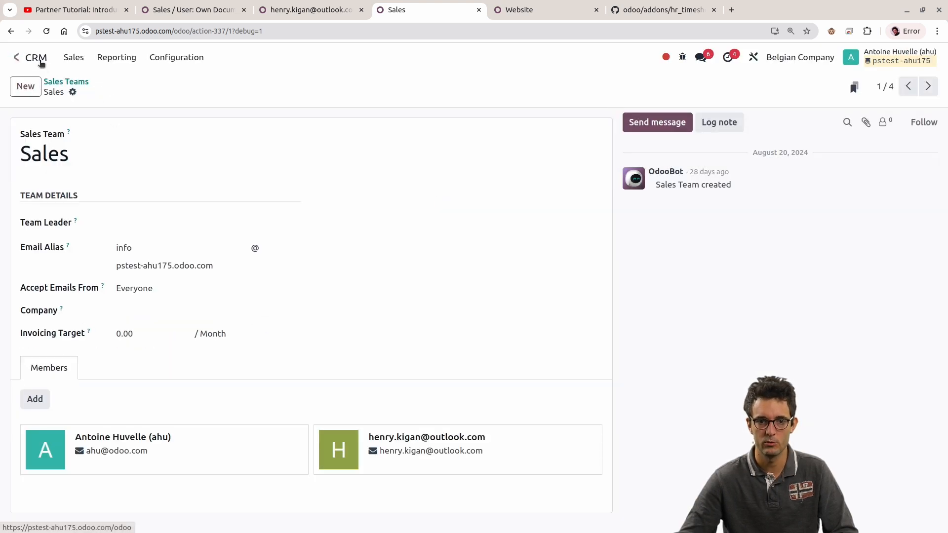
click(40, 62)
Step: Reload the restricted session's pipeline without the My Pipeline filter and inspect the extra information of "Microsoft account security info was added"
key(alt+Tab)
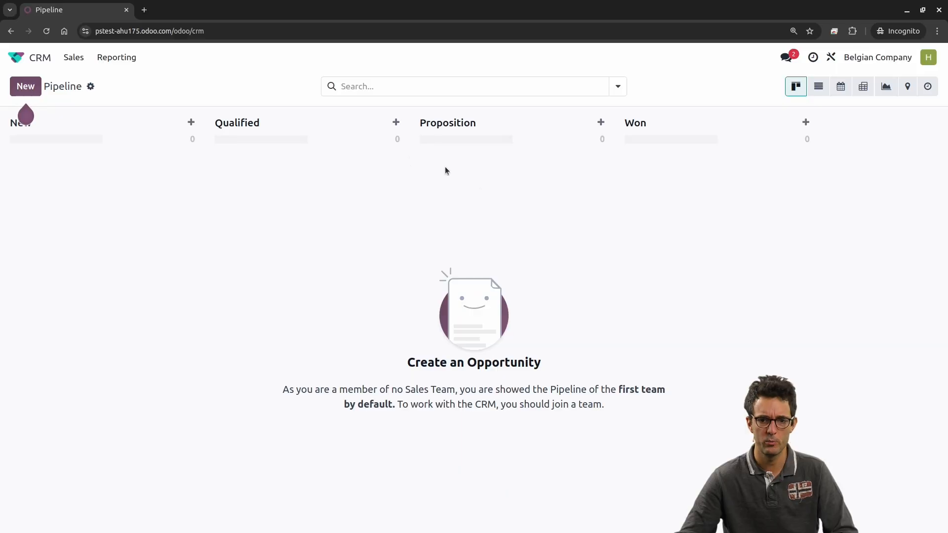
key(F5)
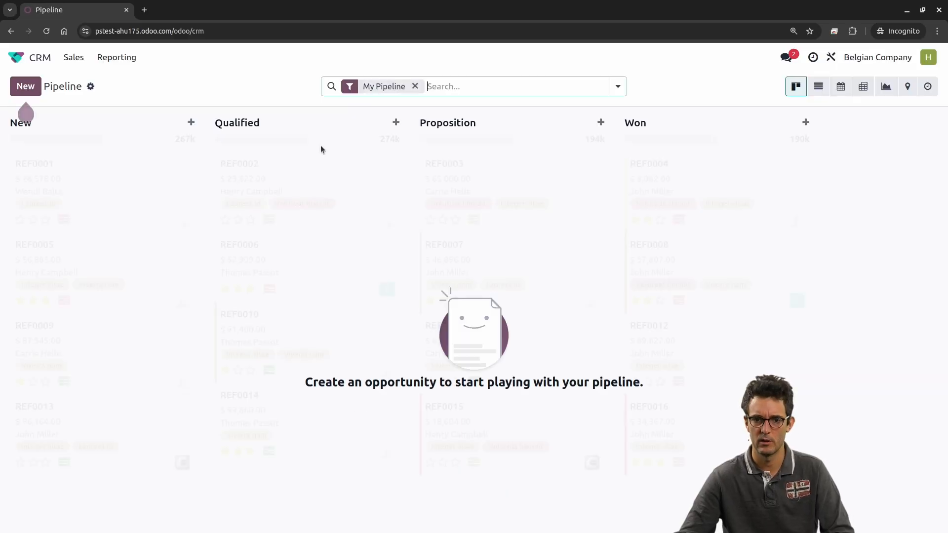
click(409, 88)
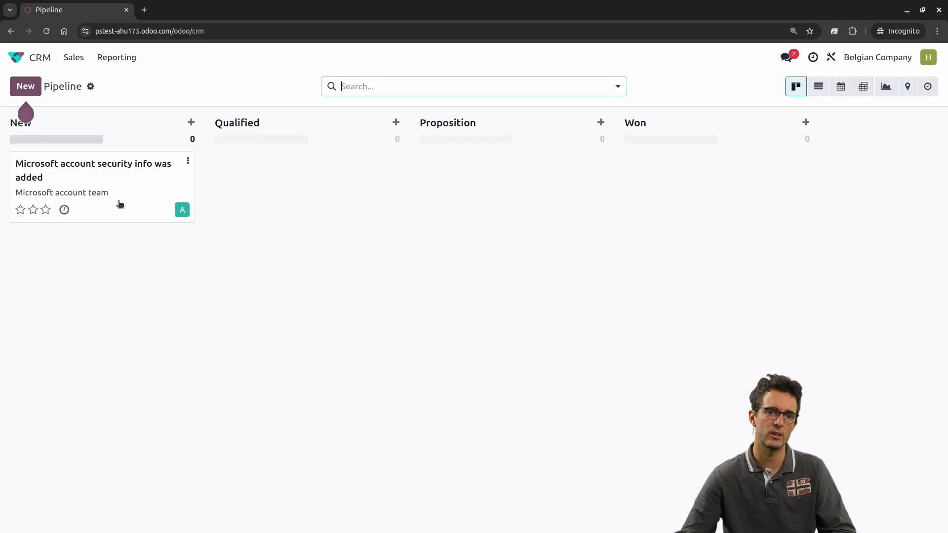
click(170, 220)
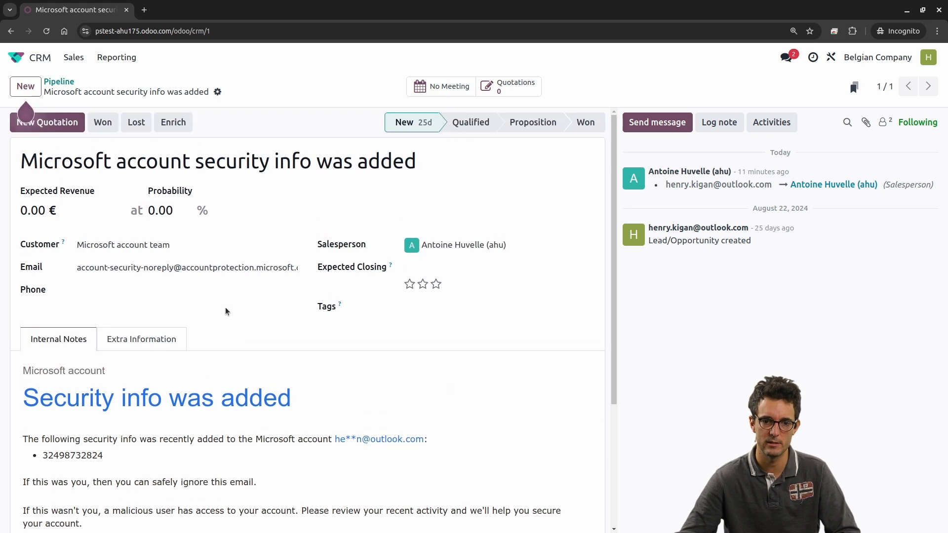
click(133, 332)
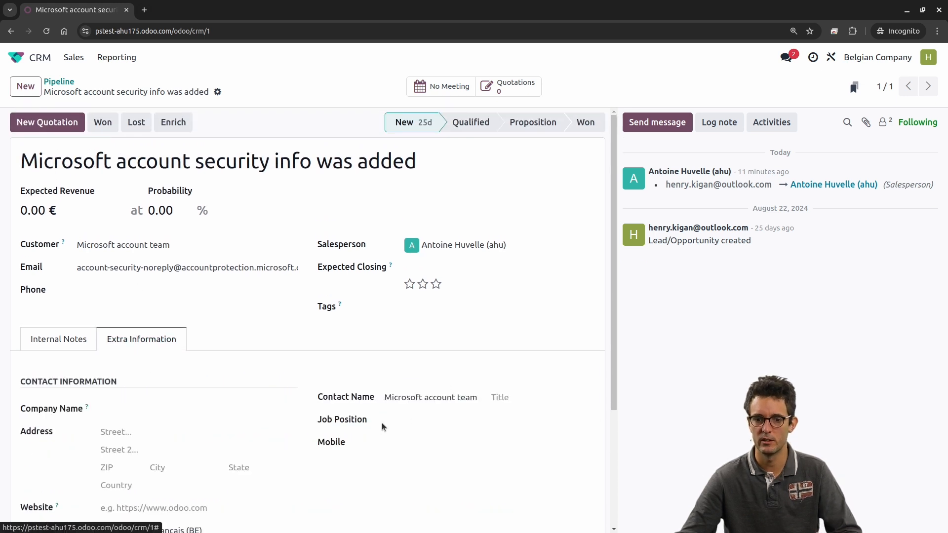
click(15, 58)
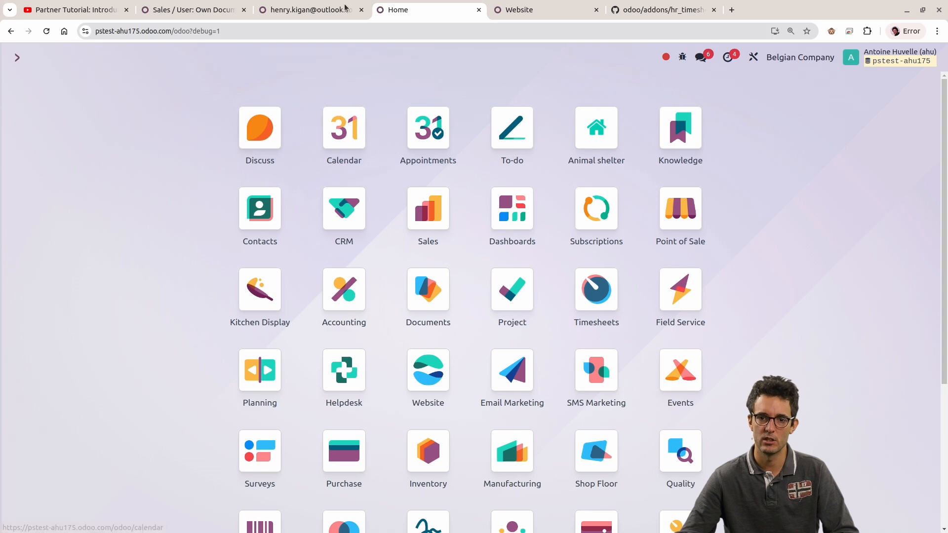
Step: Open the related contact from the restricted user's record in the administrator session
click(310, 7)
click(473, 211)
click(171, 181)
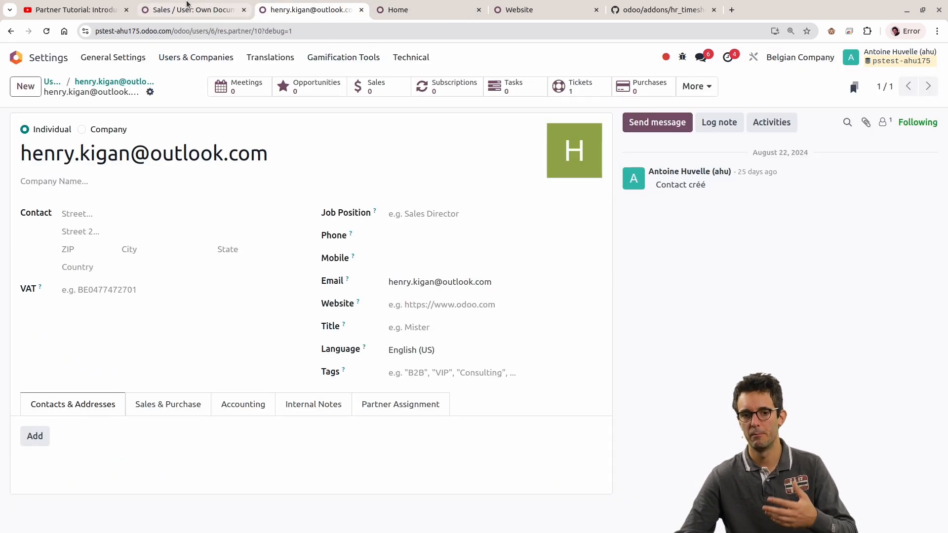
Step: Review the "Personal Leads" domain among the record rules of the Sales "User: Own Documents Only" group
click(188, 7)
double_click(318, 438)
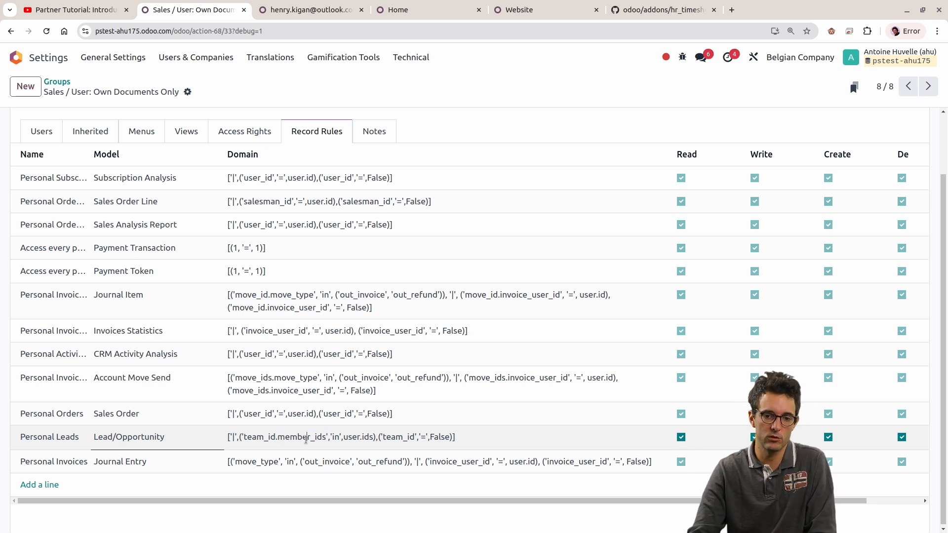
triple_click(306, 439)
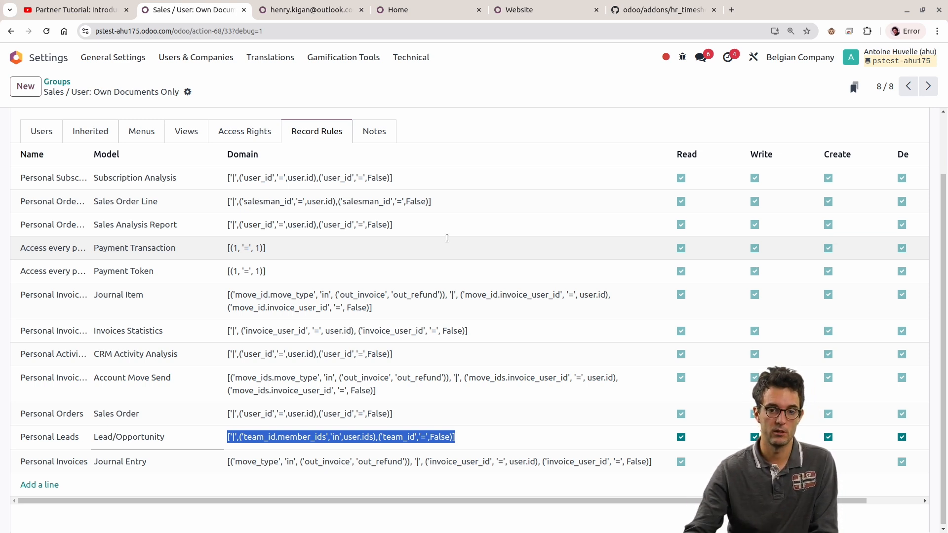
click(471, 435)
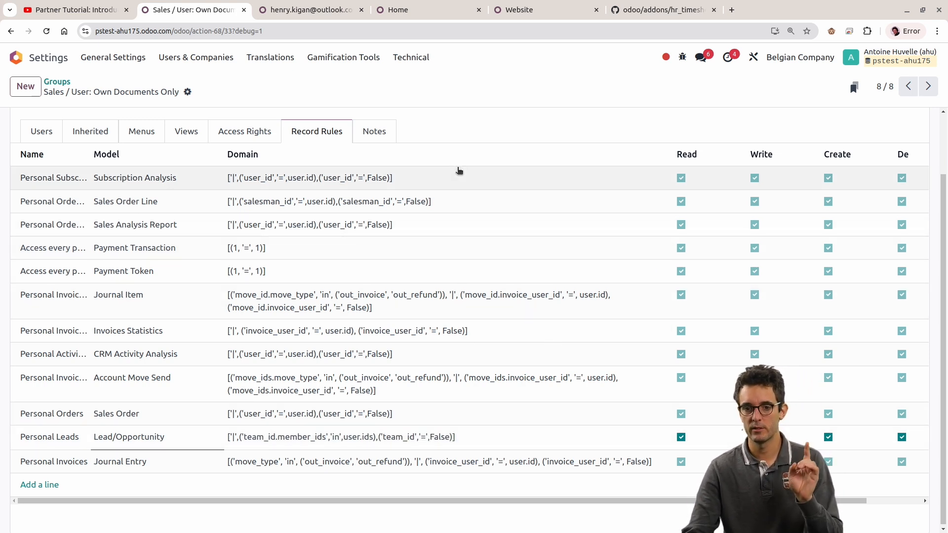
scroll(481, 120, up, 2)
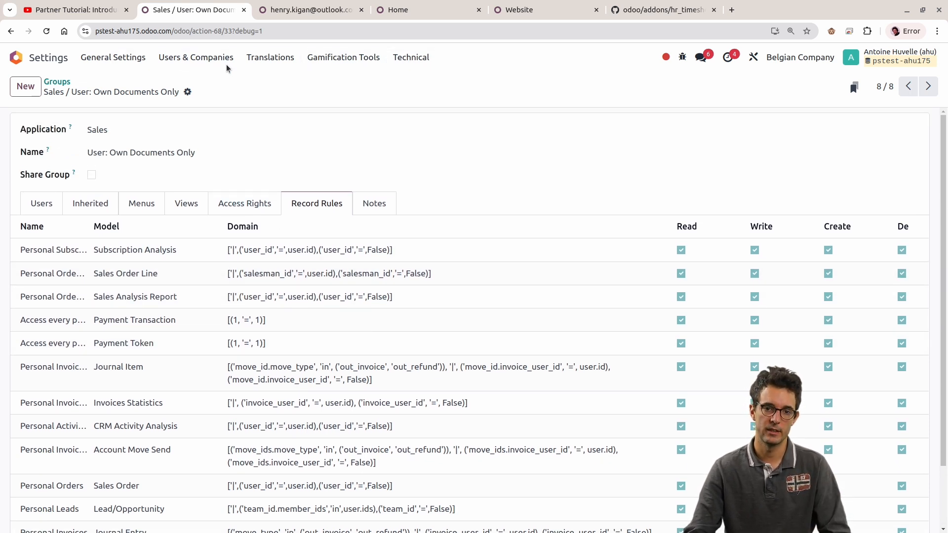
Step: Open the list of all record rules in the technical security settings and look over its entries
click(203, 60)
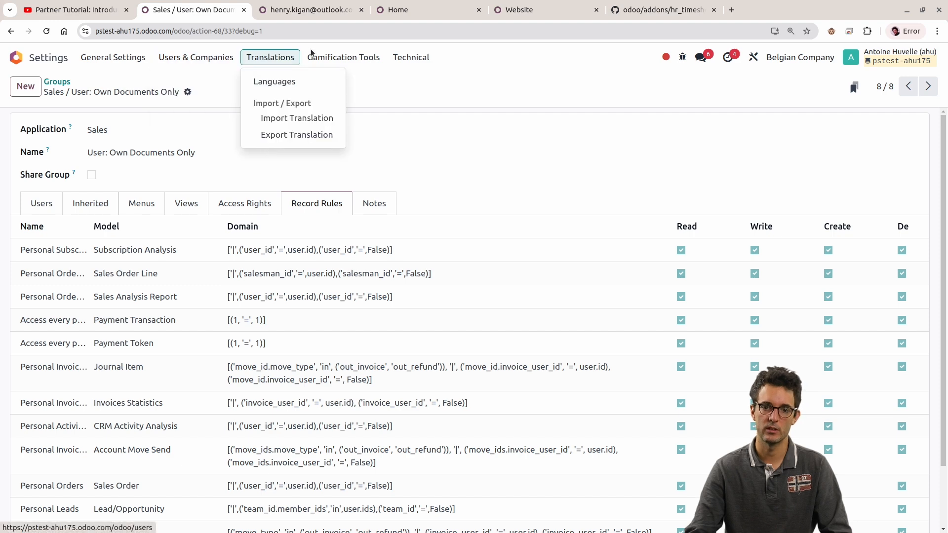
mouse_move(411, 57)
scroll(440, 213, down, 10)
scroll(440, 212, down, 5)
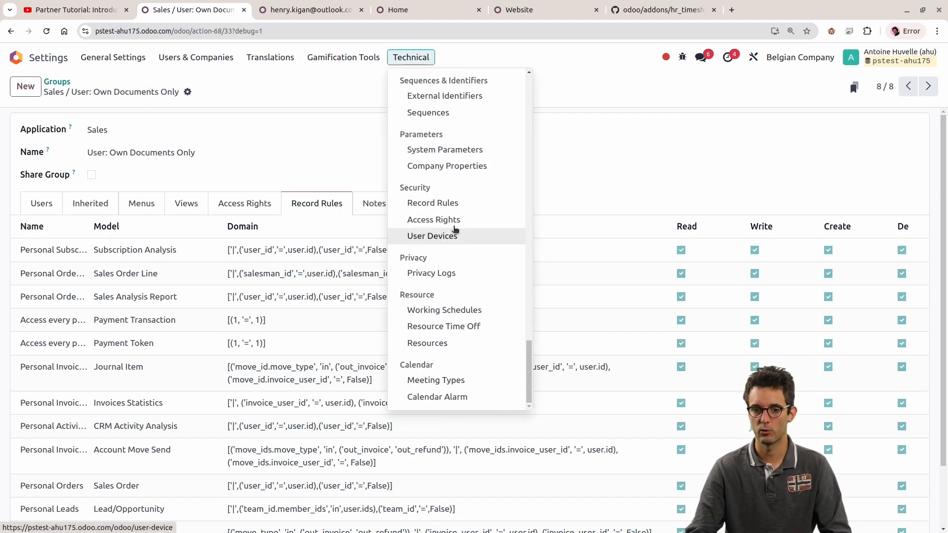
click(437, 203)
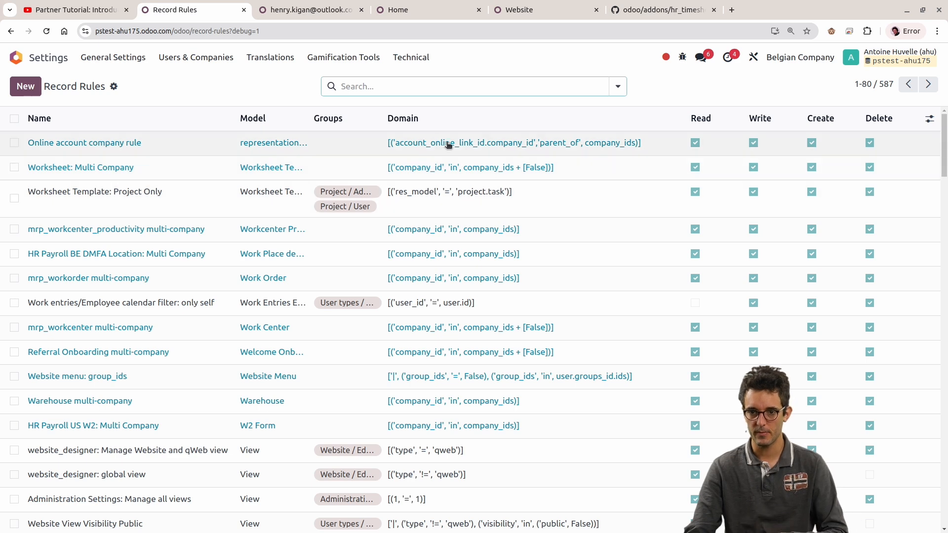
double_click(881, 84)
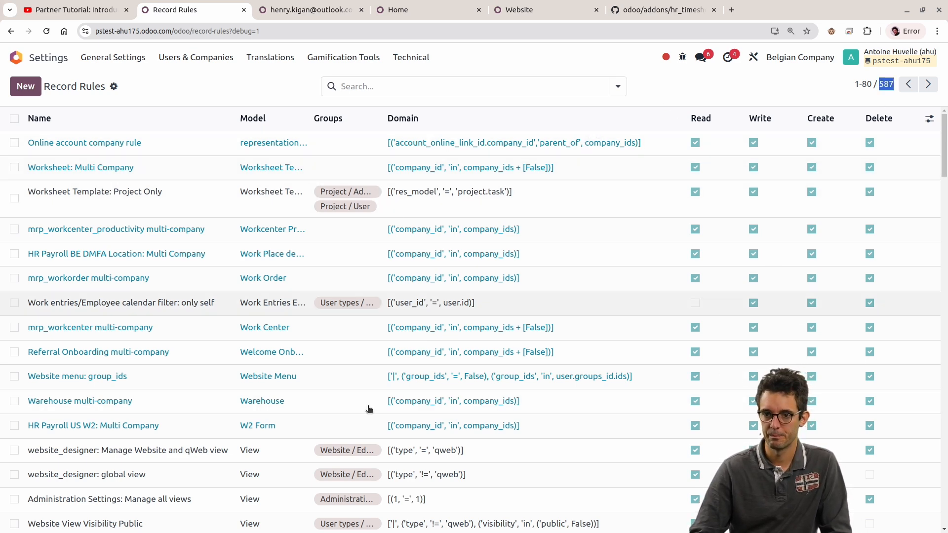
scroll(553, 197, down, 5)
scroll(470, 159, up, 5)
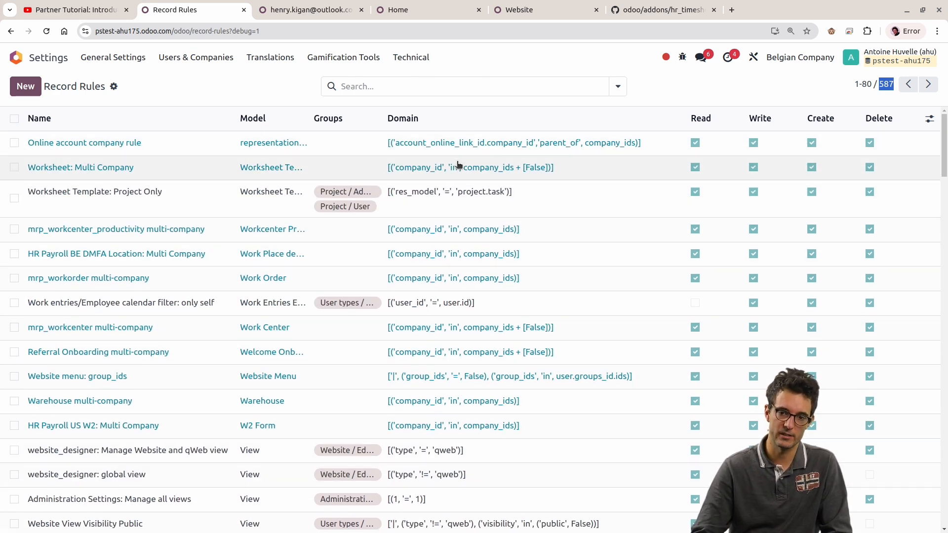
Step: Filter the record rules to those whose domain contains company_id and review the multi-company rules
click(485, 84)
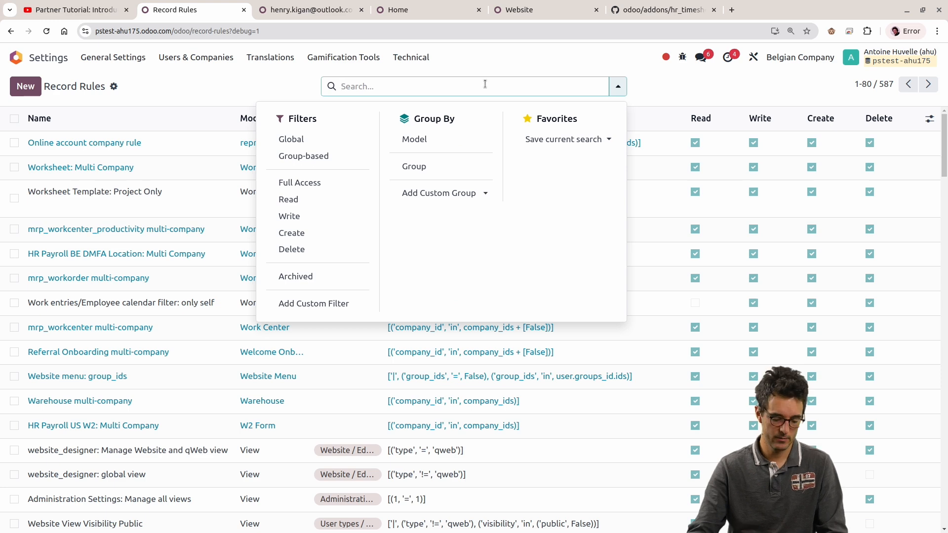
text(company_id)
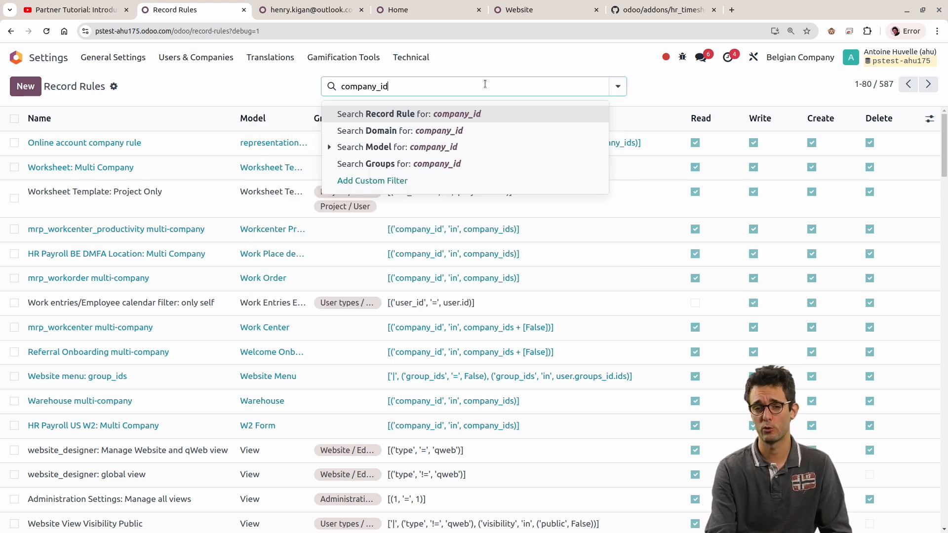
key(Down)
key(Return)
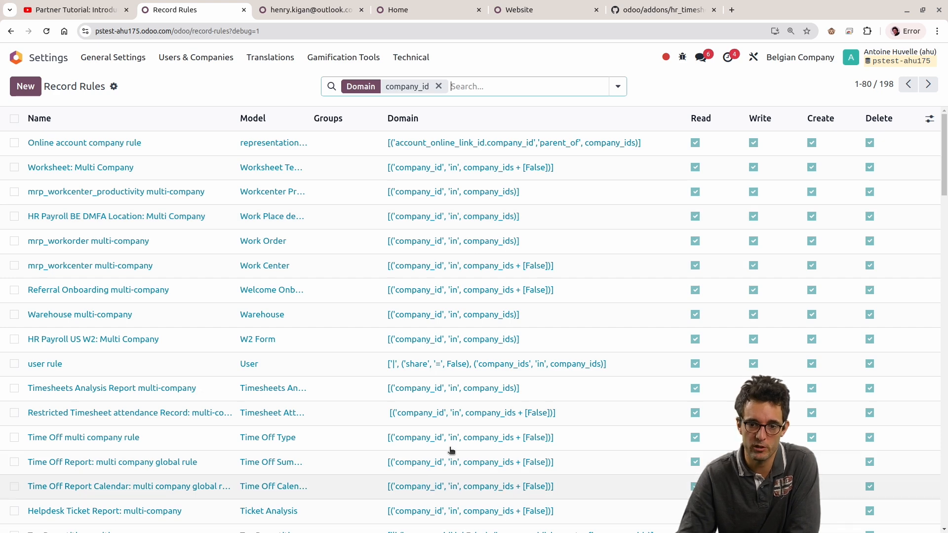
scroll(428, 235, down, 15)
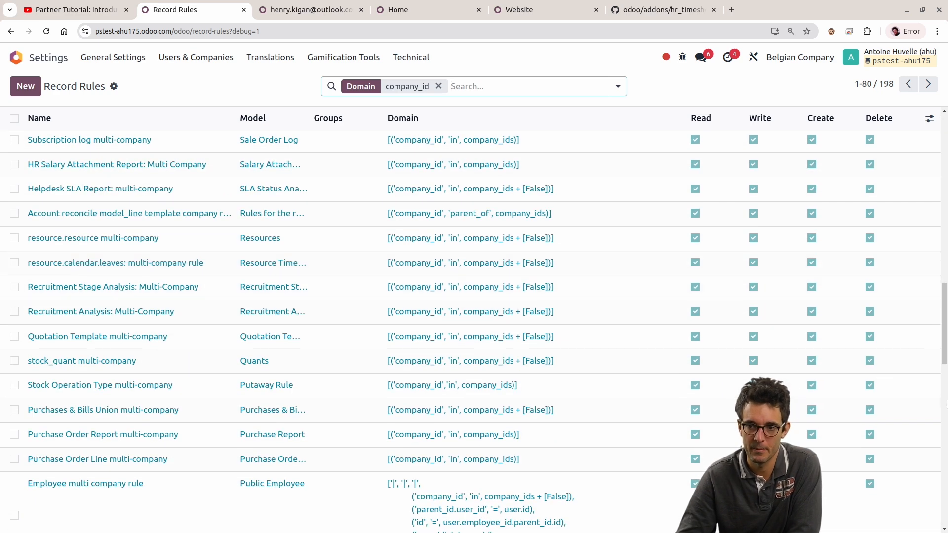
drag(940, 342, 940, 81)
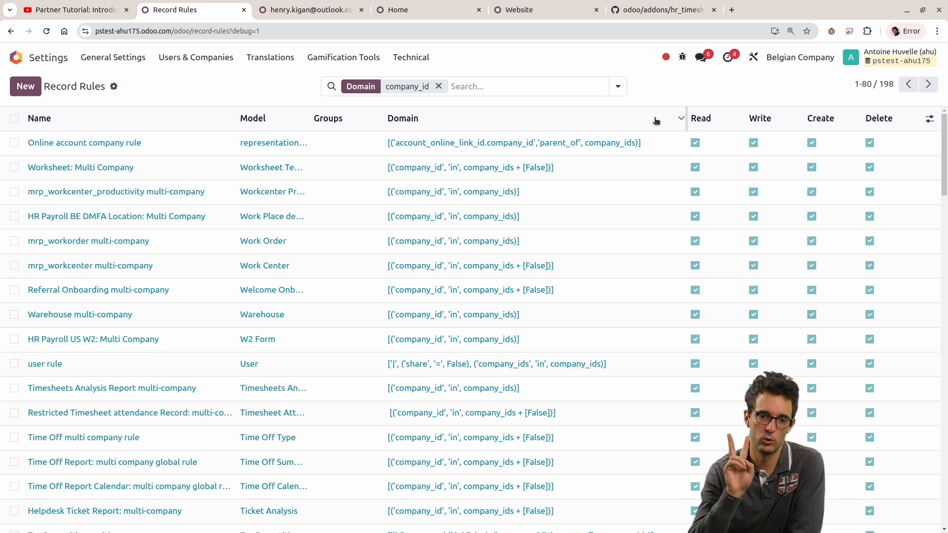
mouse_move(656, 120)
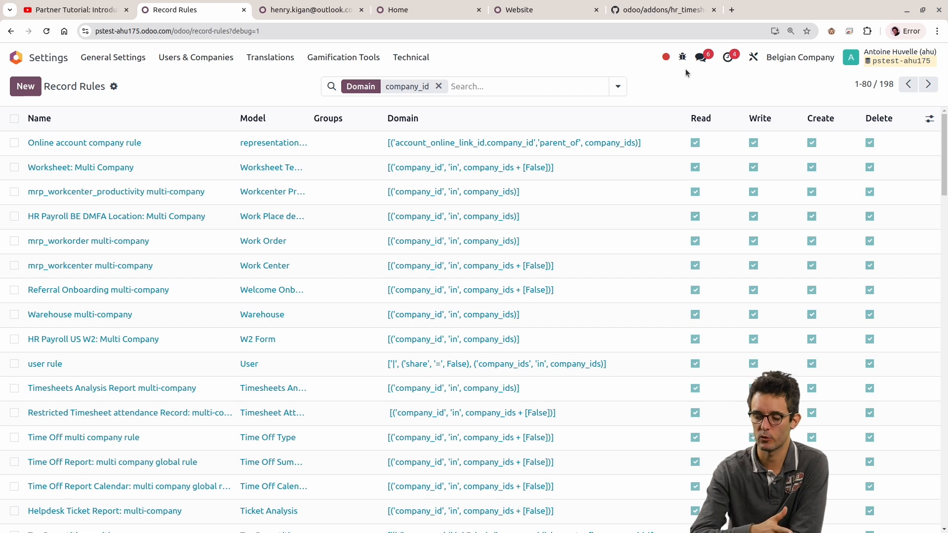
Step: Check which companies are active for the session and compare them with the company_id domains of the record rules
click(311, 10)
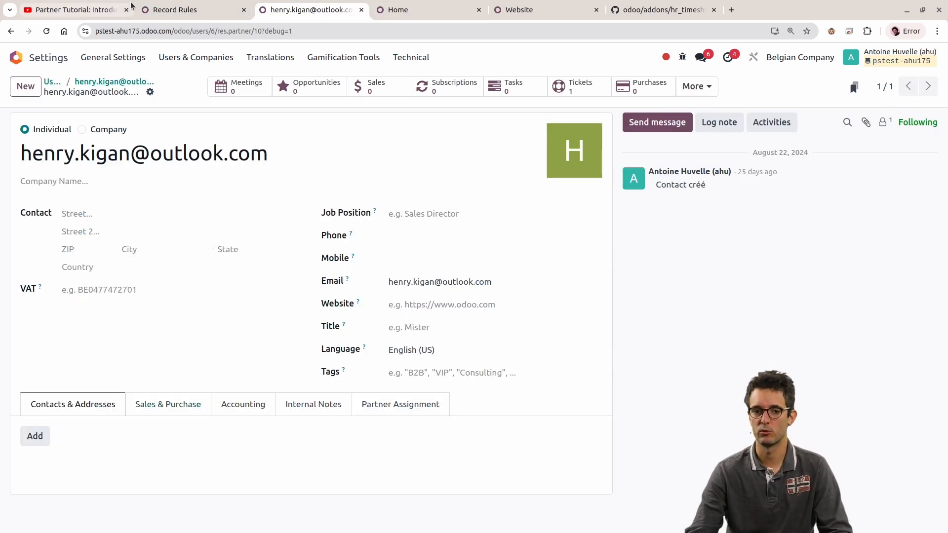
click(180, 7)
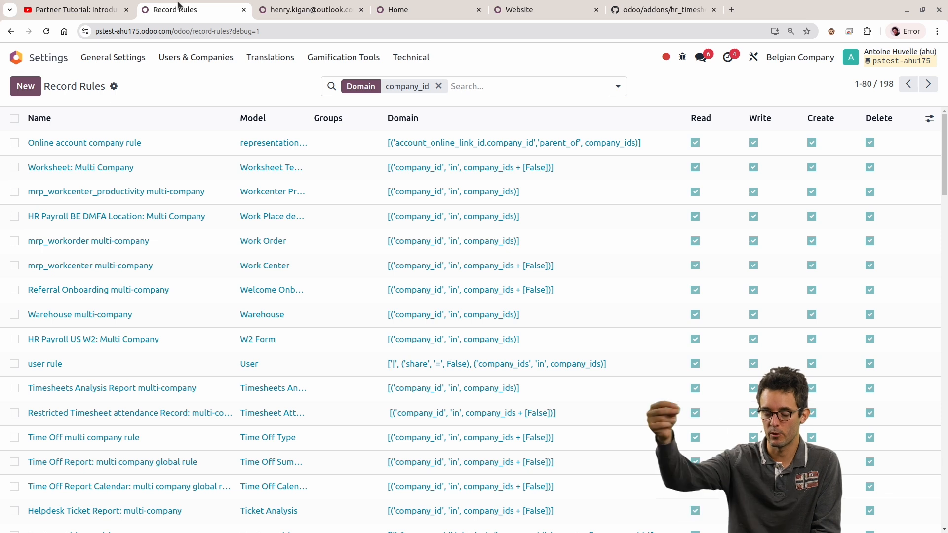
click(804, 58)
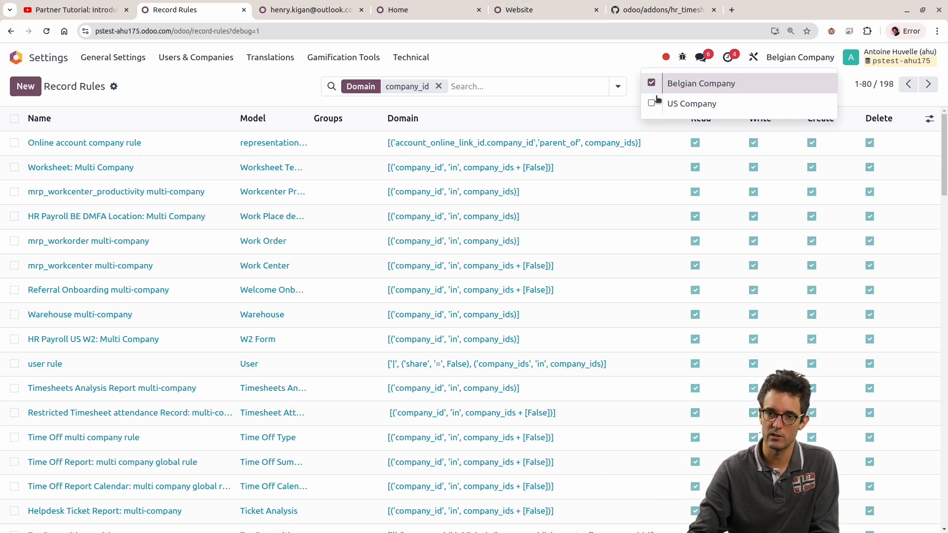
click(614, 59)
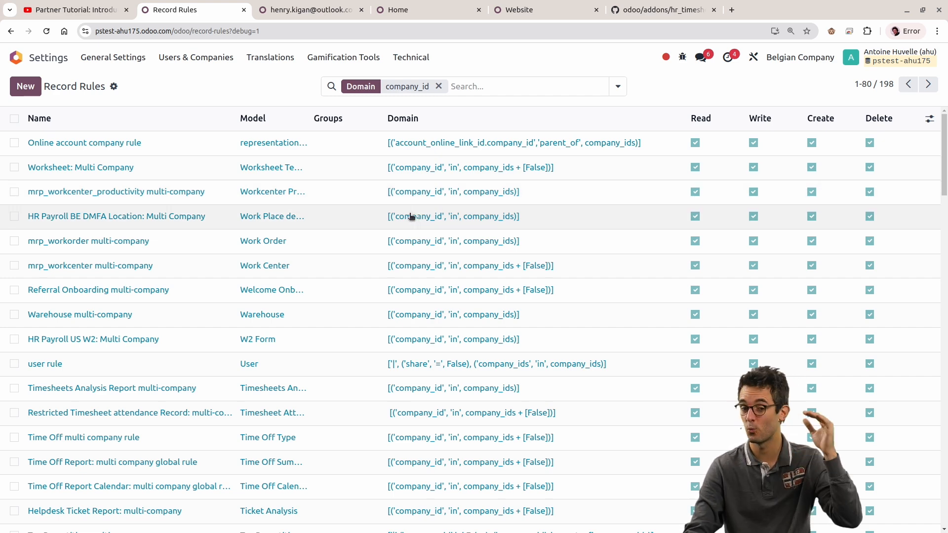
scroll(411, 218, down, 8)
scroll(567, 180, up, 8)
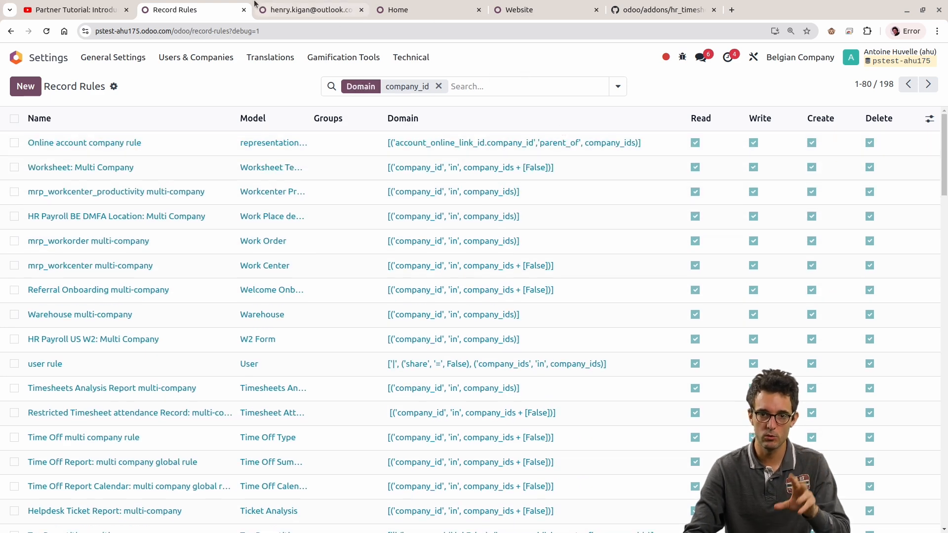
Step: Leave the restricted user's contact record and open the Quotations list of the Sales app
click(305, 3)
click(41, 58)
click(702, 94)
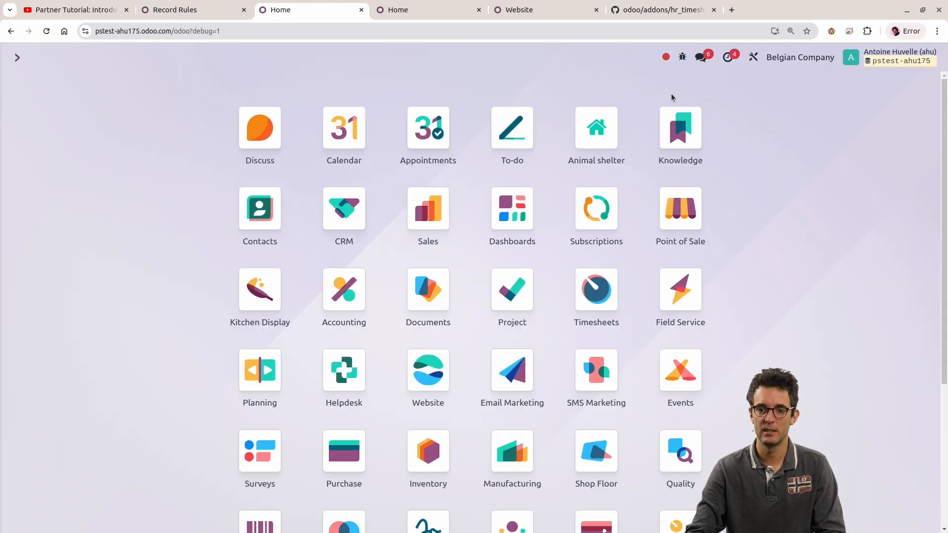
click(413, 218)
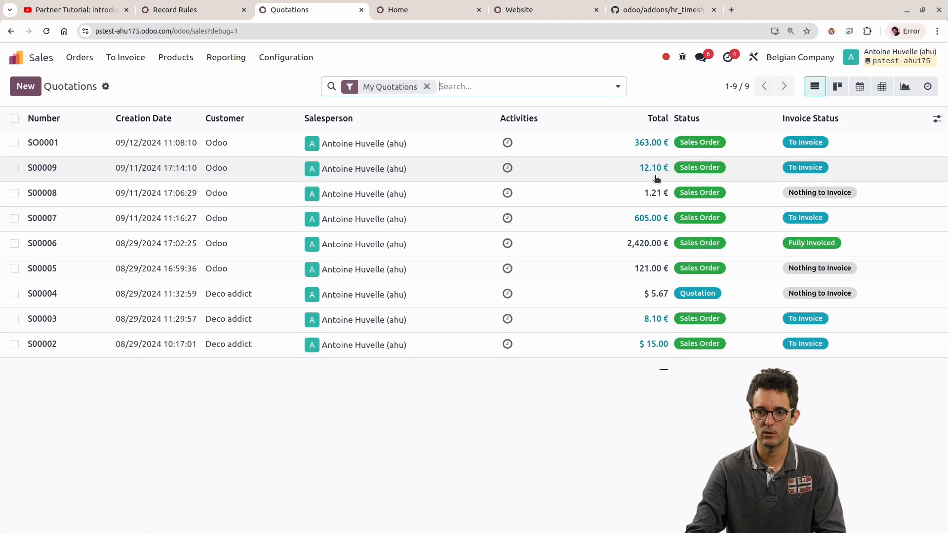
click(617, 87)
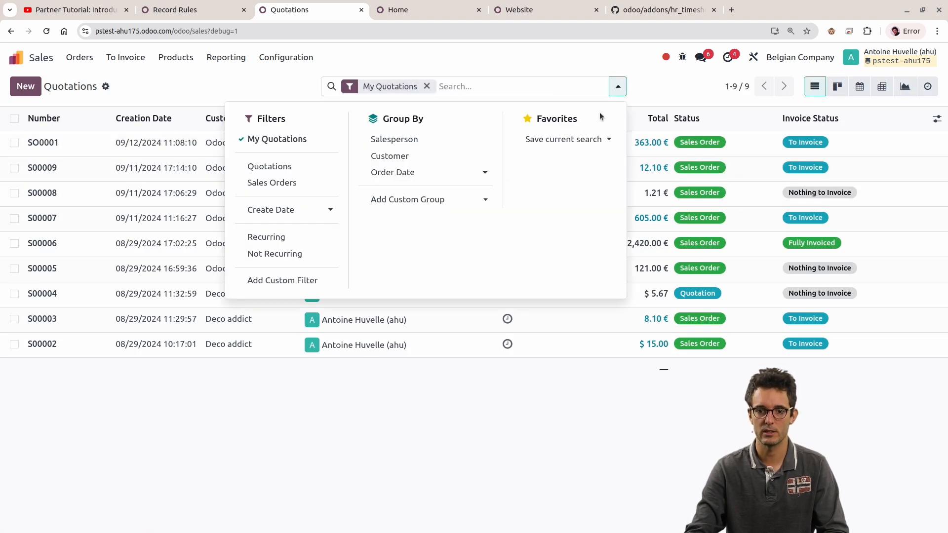
click(300, 280)
click(314, 249)
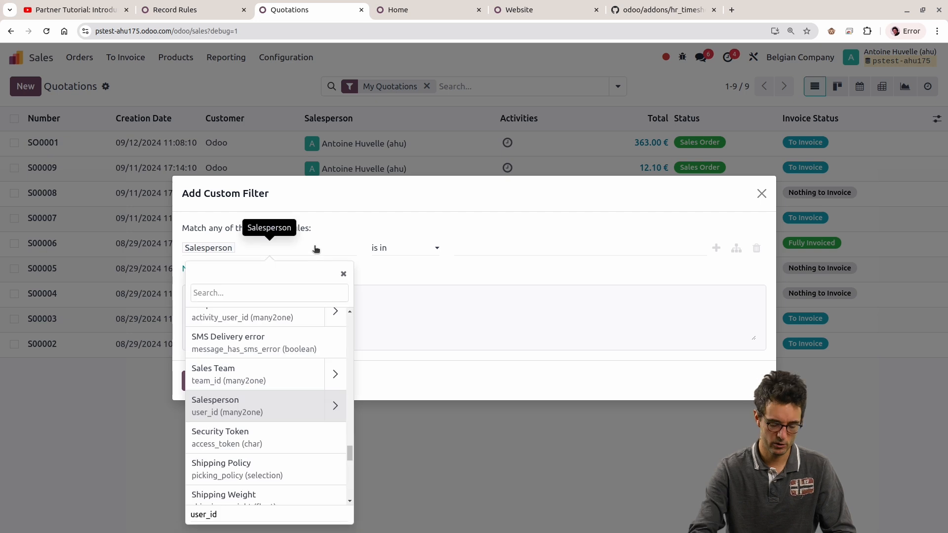
text(compa)
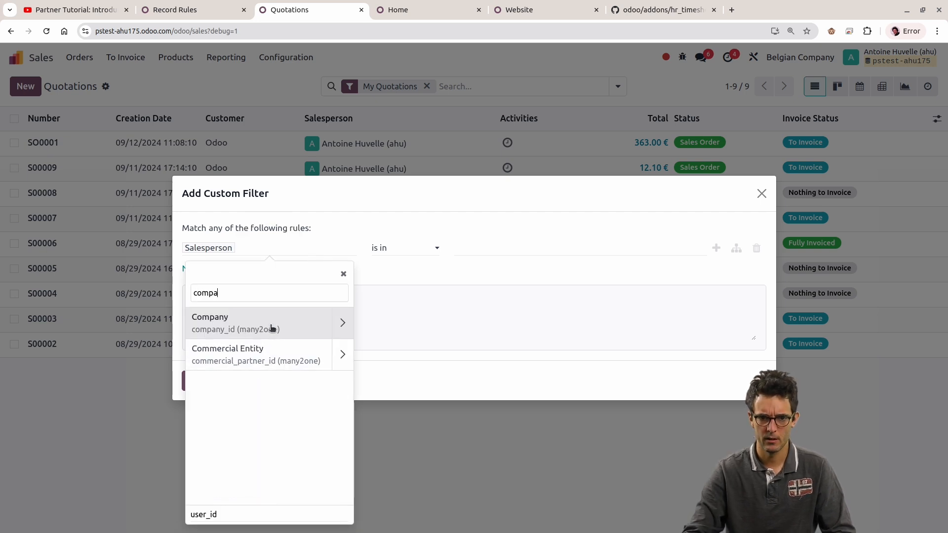
key(Escape)
key(Escape)
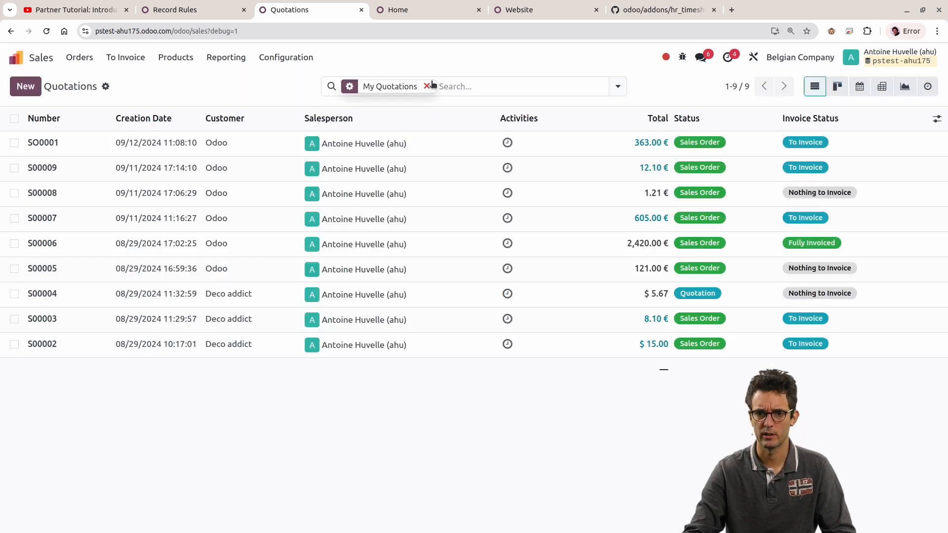
Step: Group the quotations by Company and remove the My Quotations filter
click(618, 87)
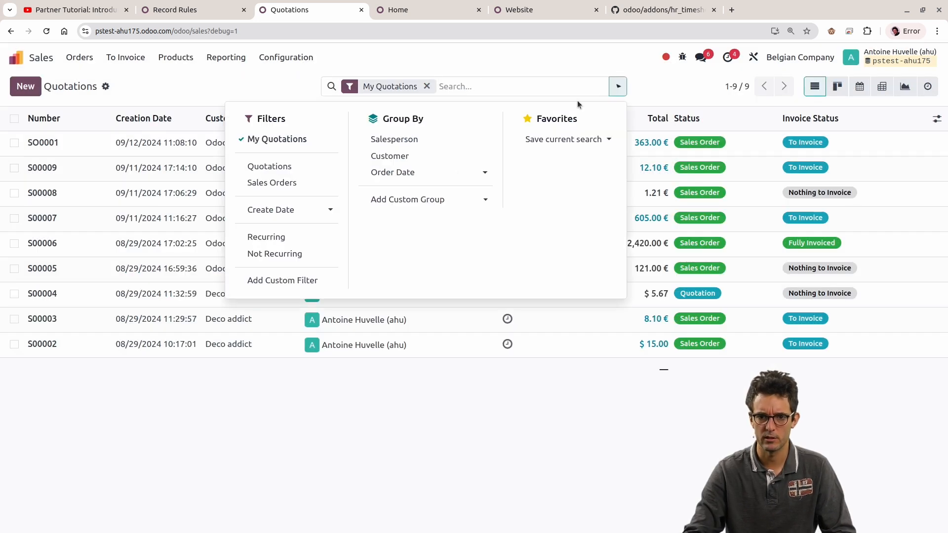
click(427, 203)
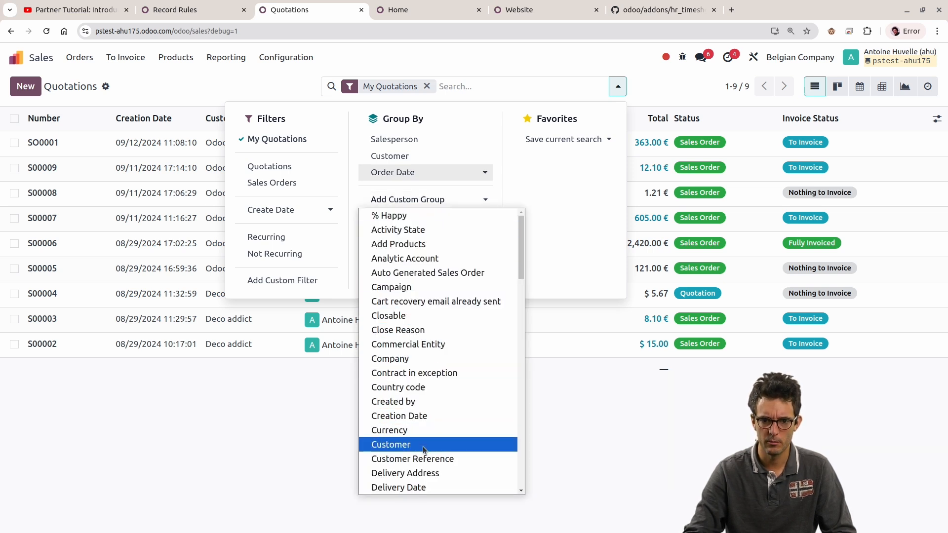
click(408, 358)
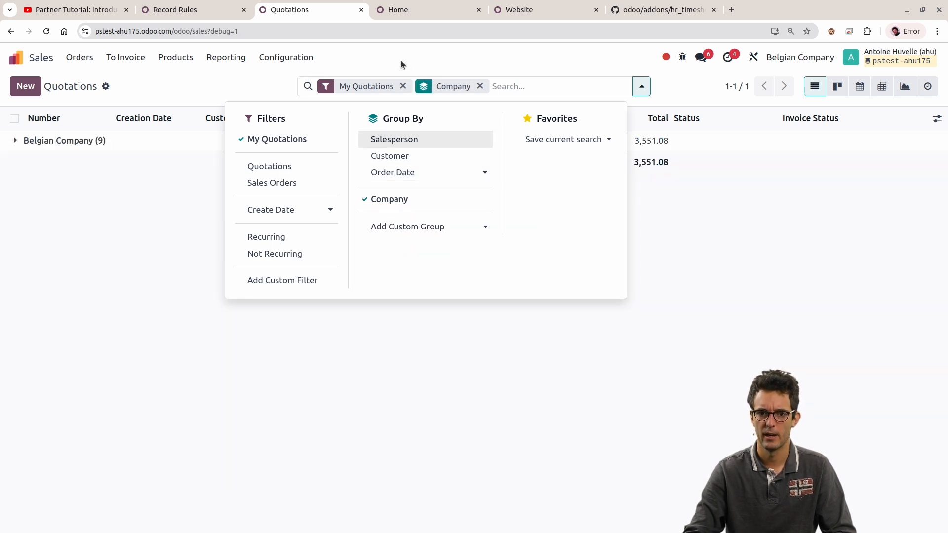
click(403, 86)
Step: Activate US Company alongside Belgian Company for the administrator session
click(794, 58)
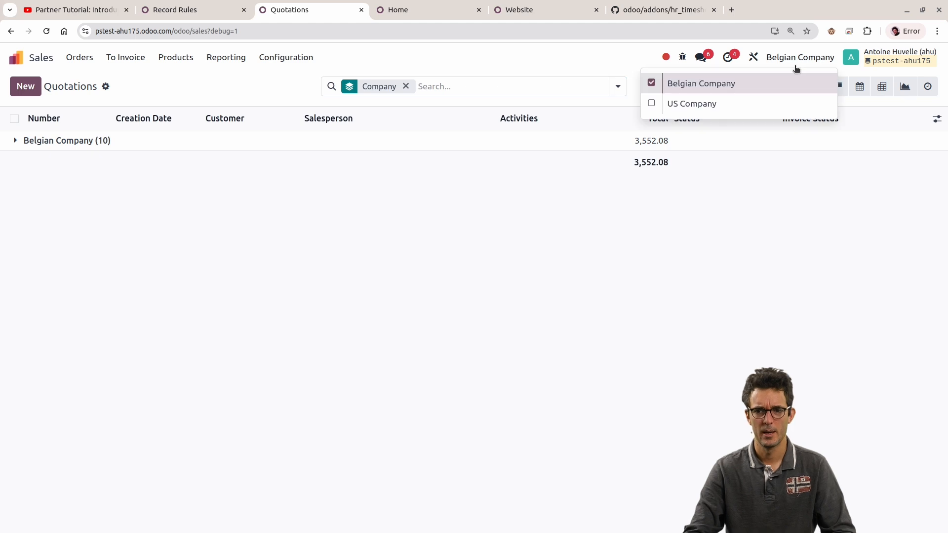
click(651, 103)
click(531, 192)
click(799, 57)
click(679, 128)
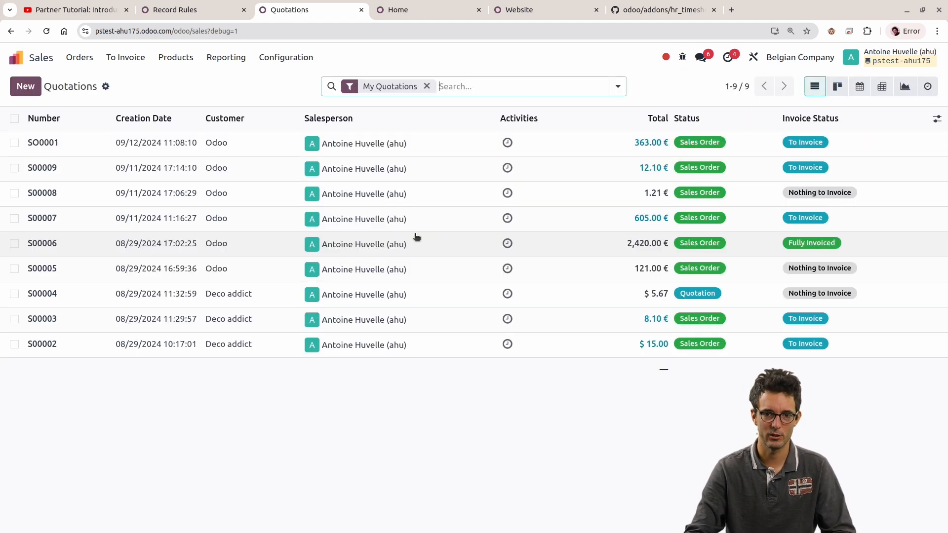
Step: Regroup the quotations by Company with both companies active, again without the My Quotations filter
click(618, 86)
click(448, 198)
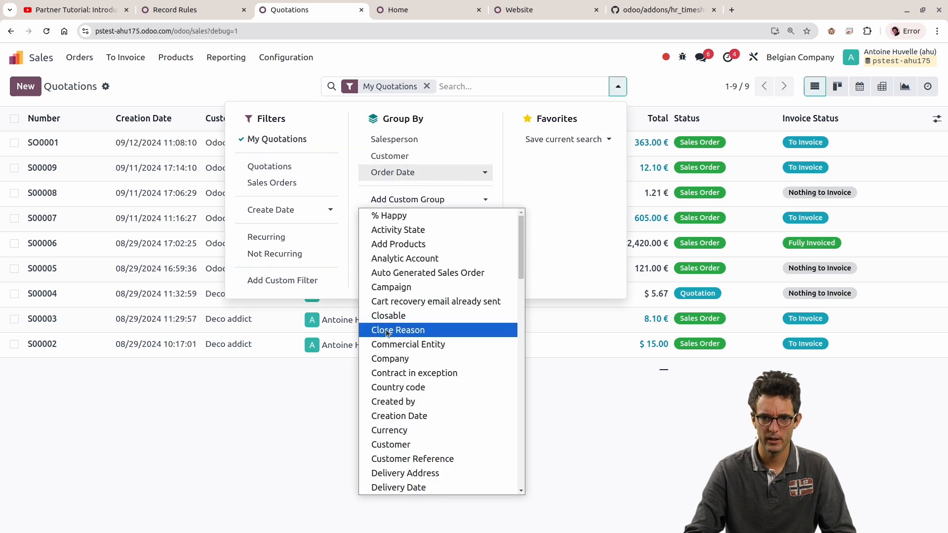
click(429, 357)
click(405, 87)
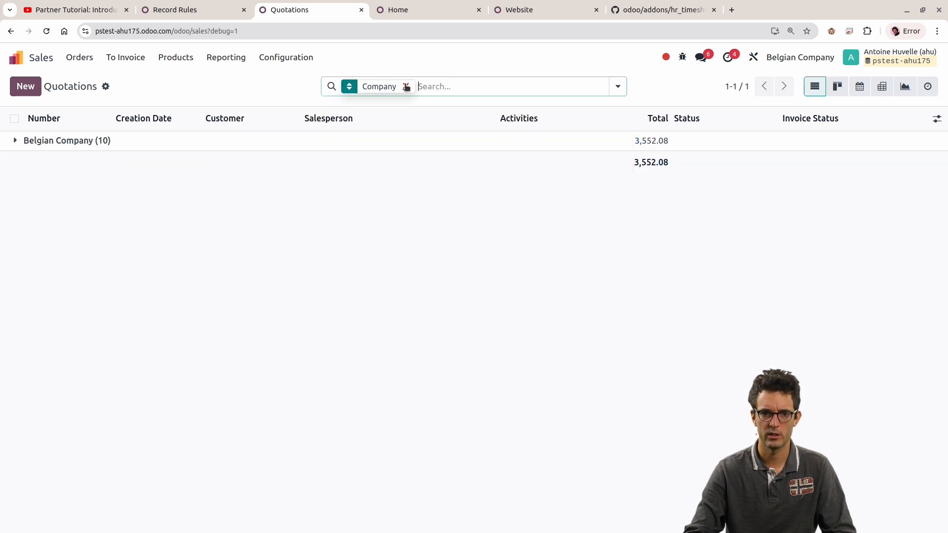
Step: Open the customer invoices list in the Accounting app
click(16, 57)
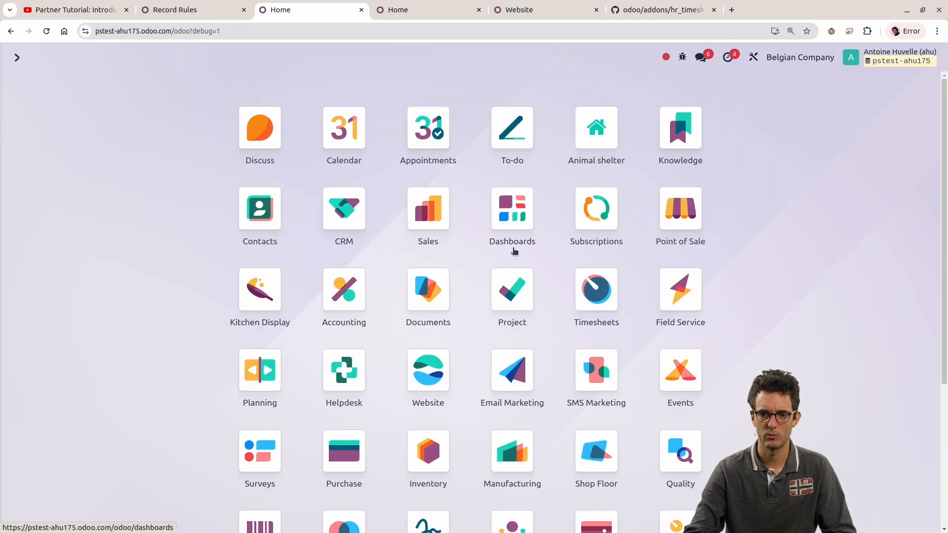
click(339, 307)
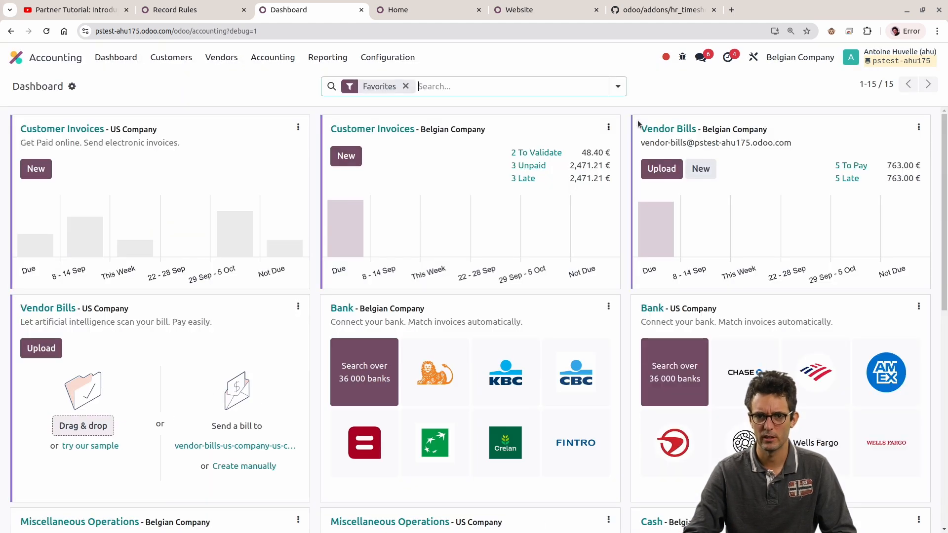
click(254, 56)
mouse_move(171, 58)
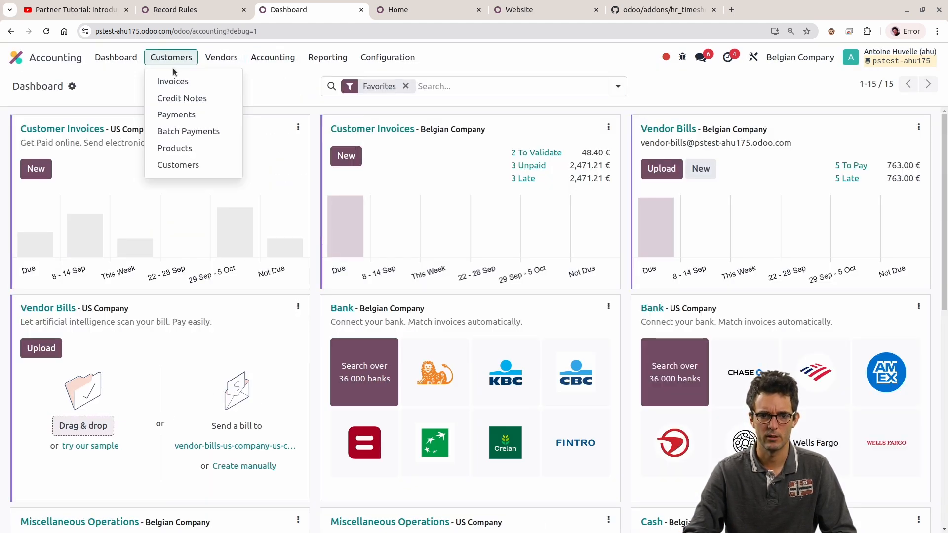
click(173, 76)
Step: Open the journals list in the Accounting configuration and group the journals by Company
click(312, 60)
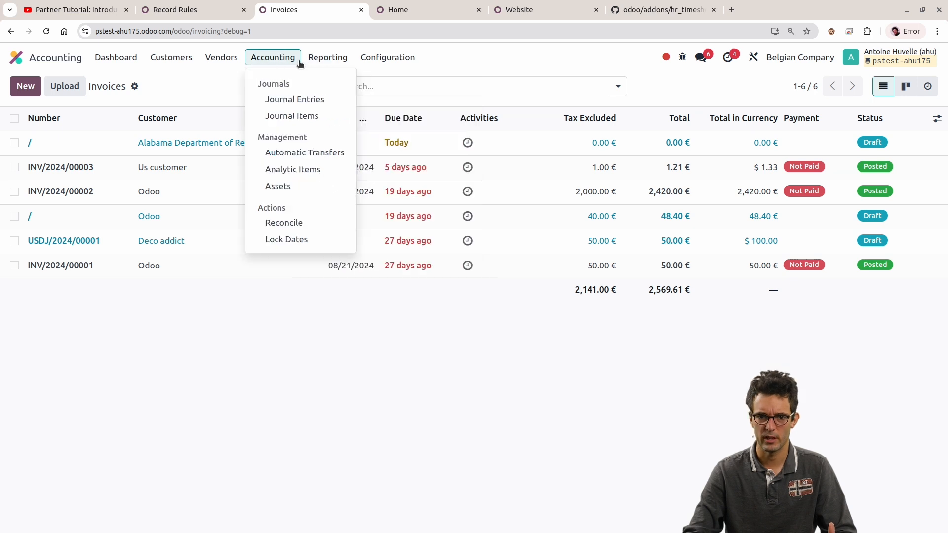
mouse_move(387, 57)
click(422, 309)
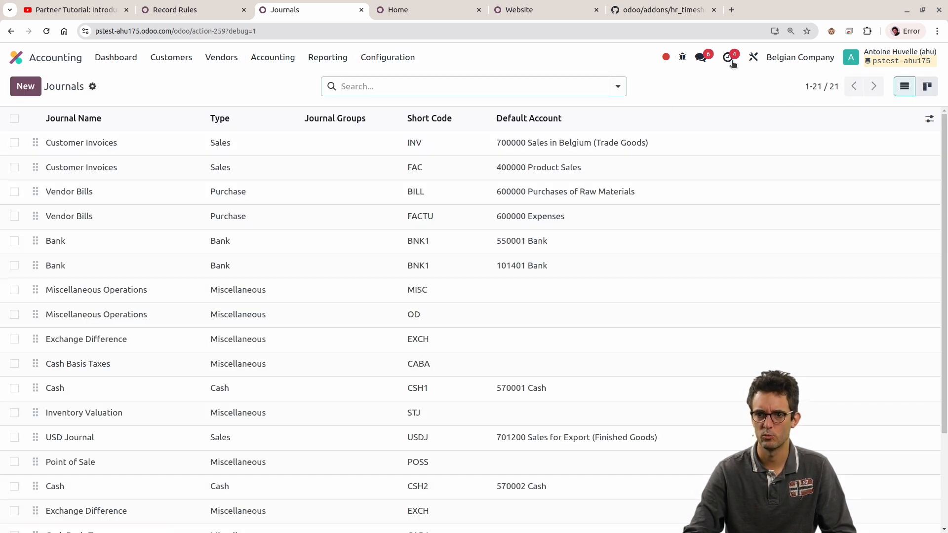
click(616, 86)
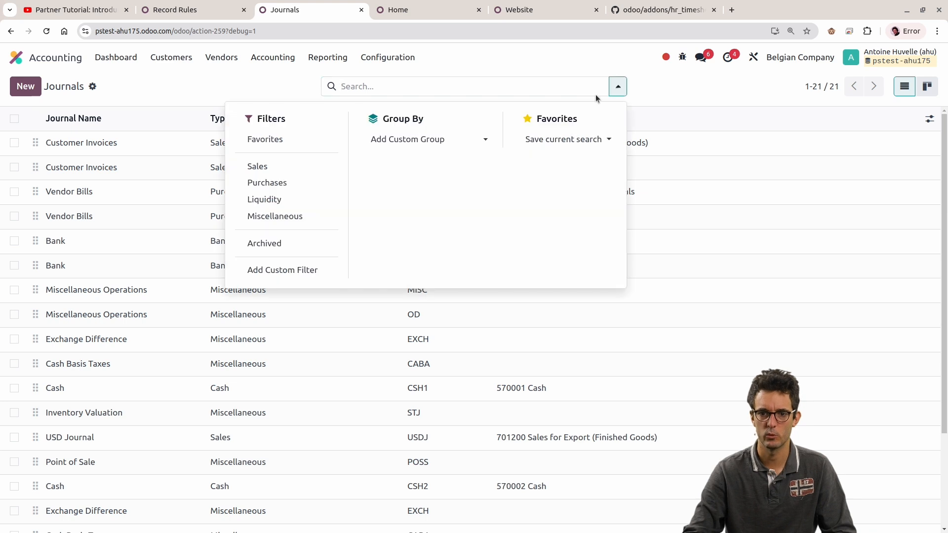
click(427, 139)
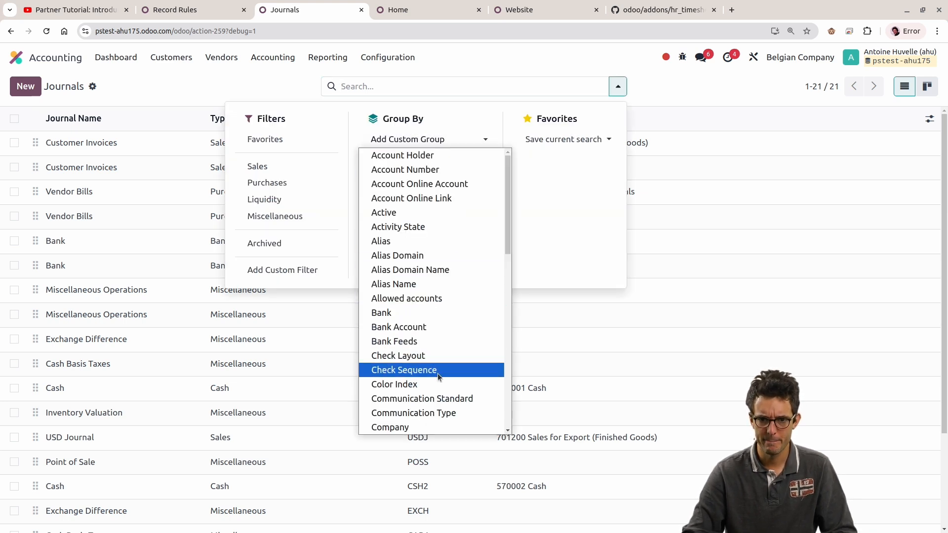
click(391, 427)
click(187, 87)
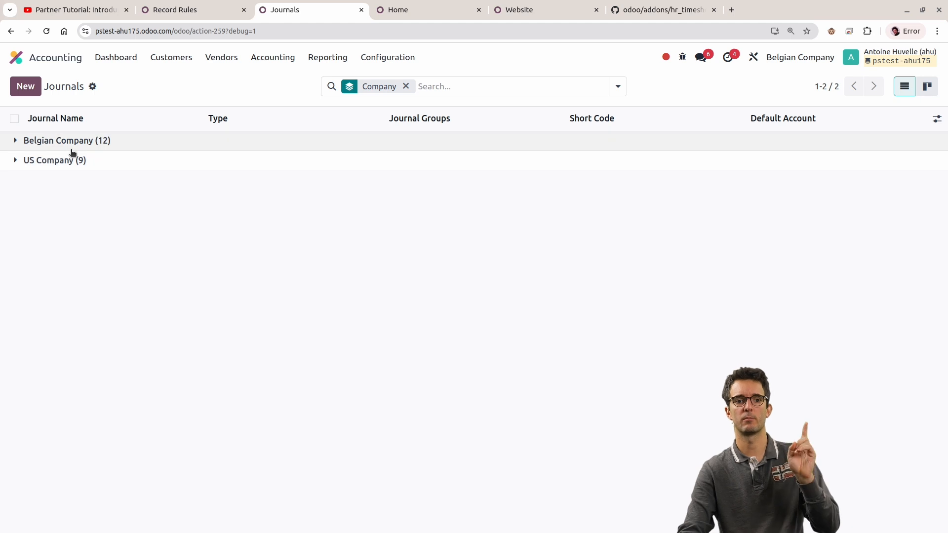
Step: Filter the record rules additionally by Model "journal" and widen the Model column to show full model names
click(198, 9)
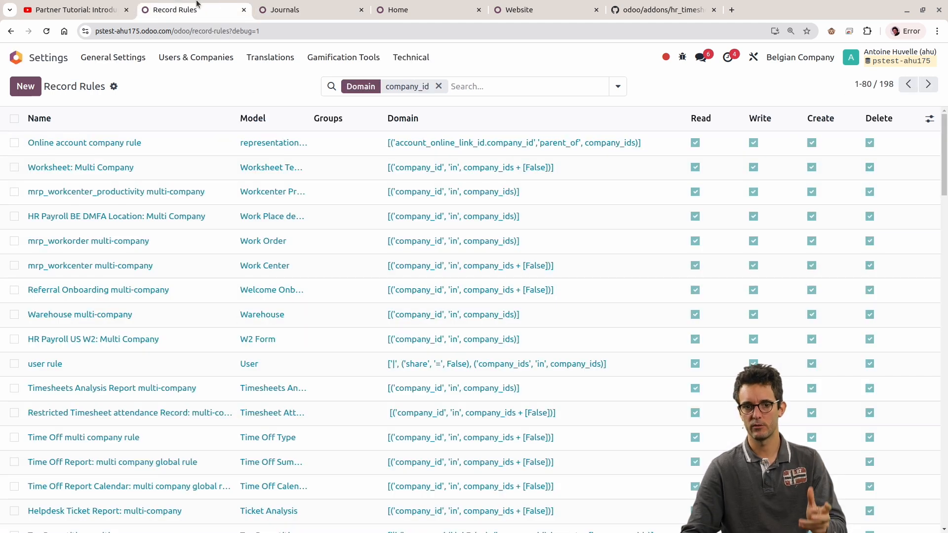
click(618, 86)
text(journal)
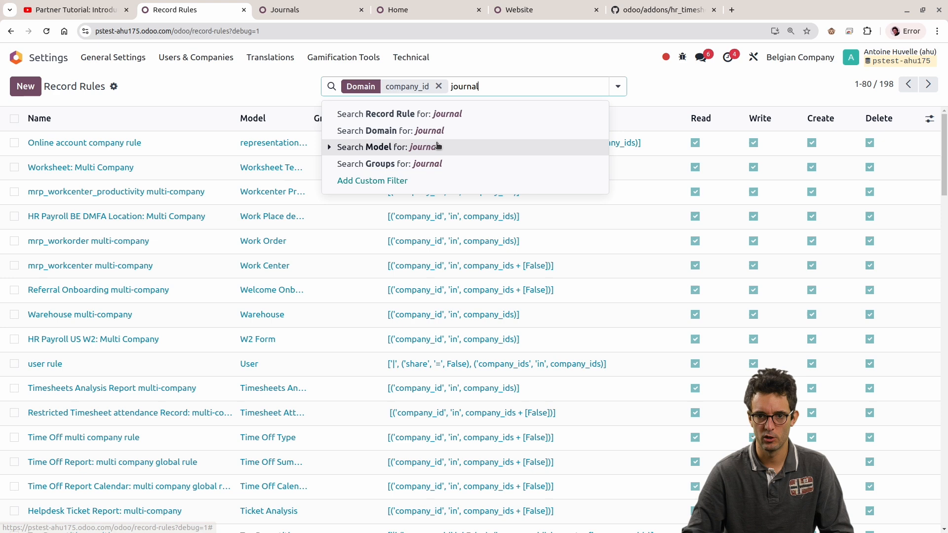
click(409, 147)
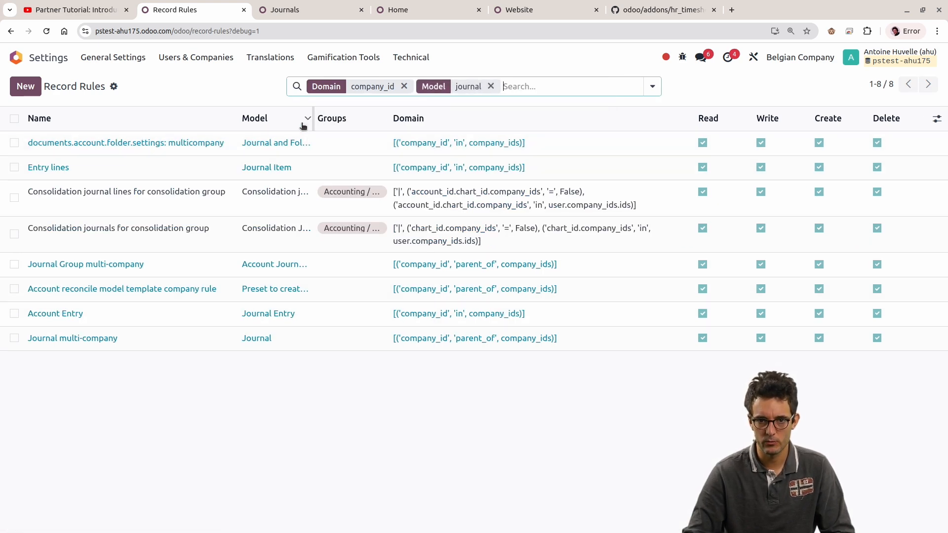
drag(312, 121, 414, 123)
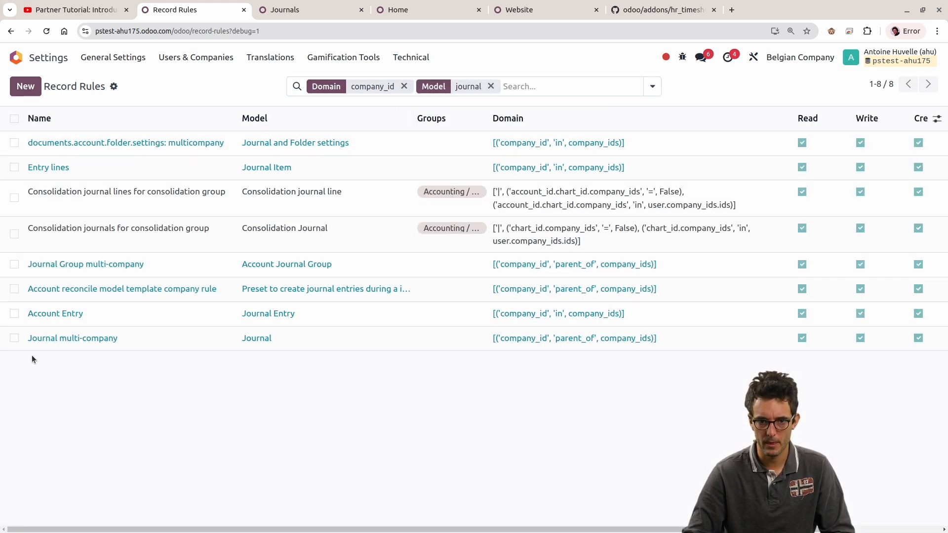
Step: Mark the "Journal multi-company" rule and compare its domain with the active companies and the grouped journals
click(14, 338)
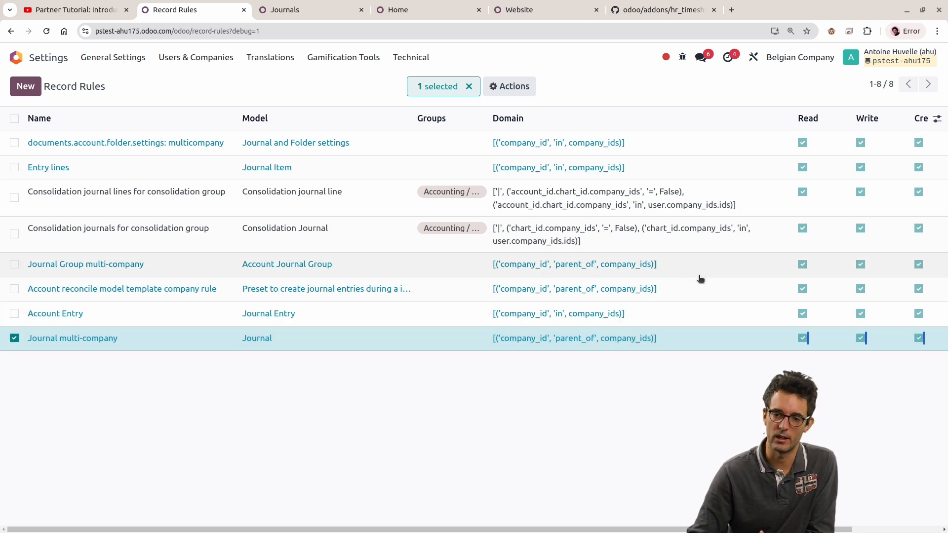
click(783, 55)
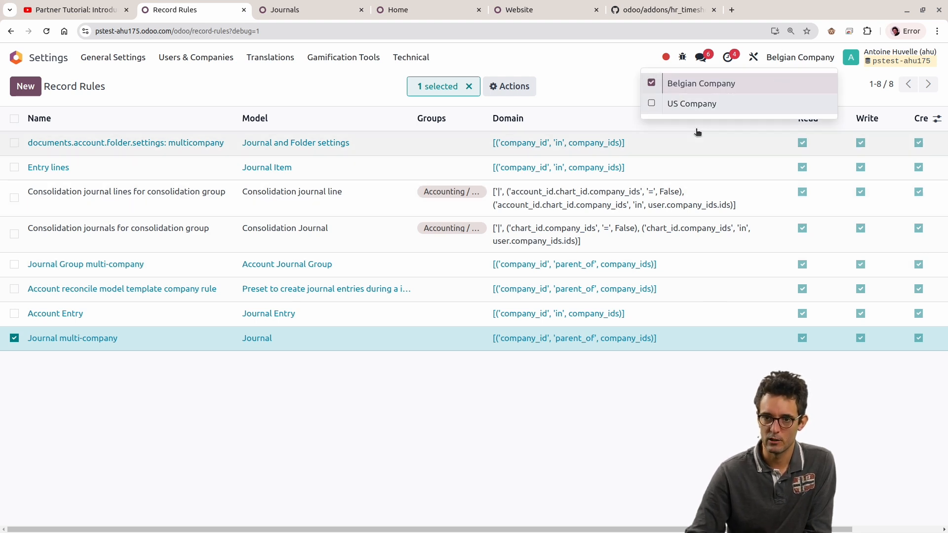
click(324, 5)
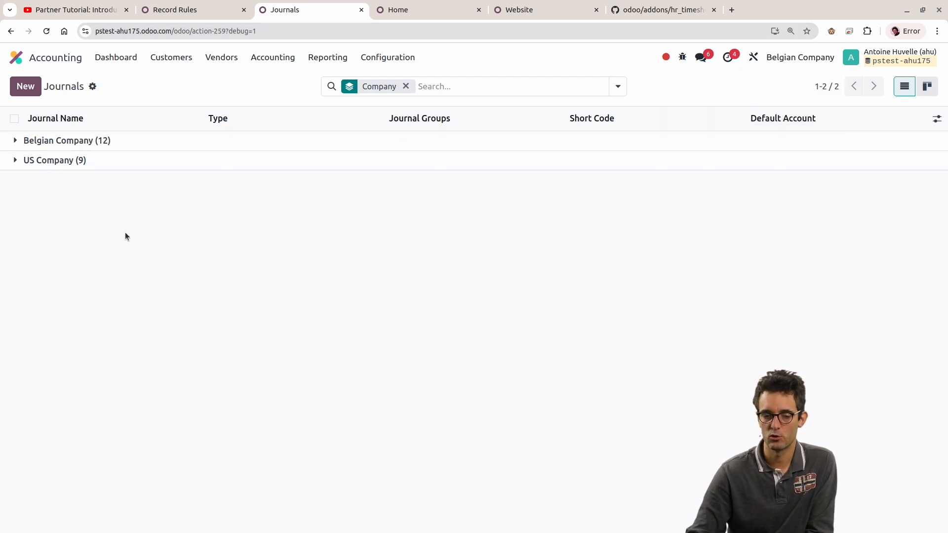
click(184, 11)
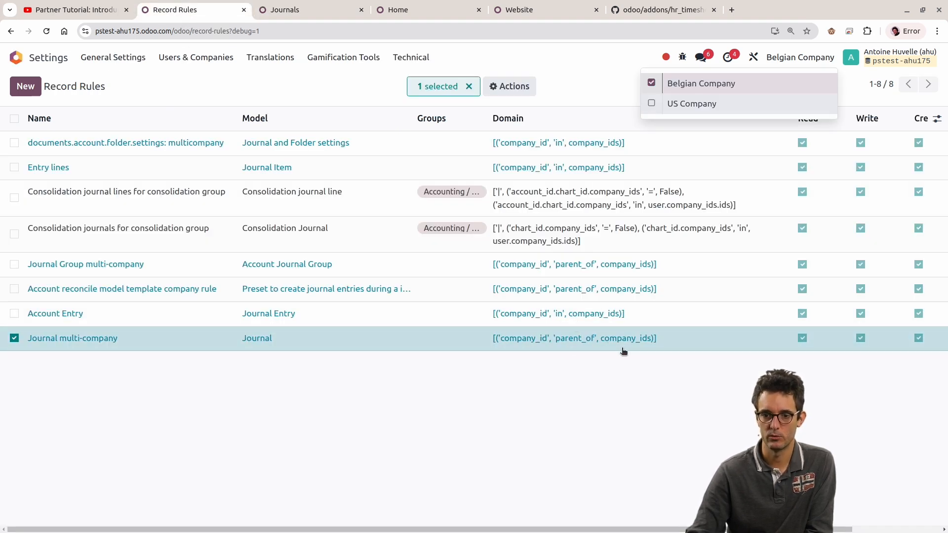
click(618, 412)
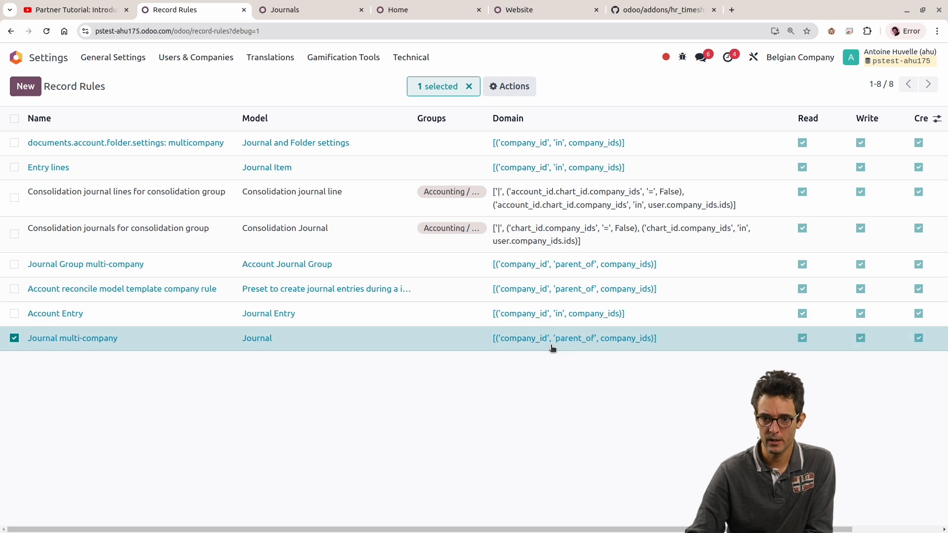
Step: Compare the "Account Entry" rule's domain with that of "Journal multi-company", then clear both row selections
click(15, 314)
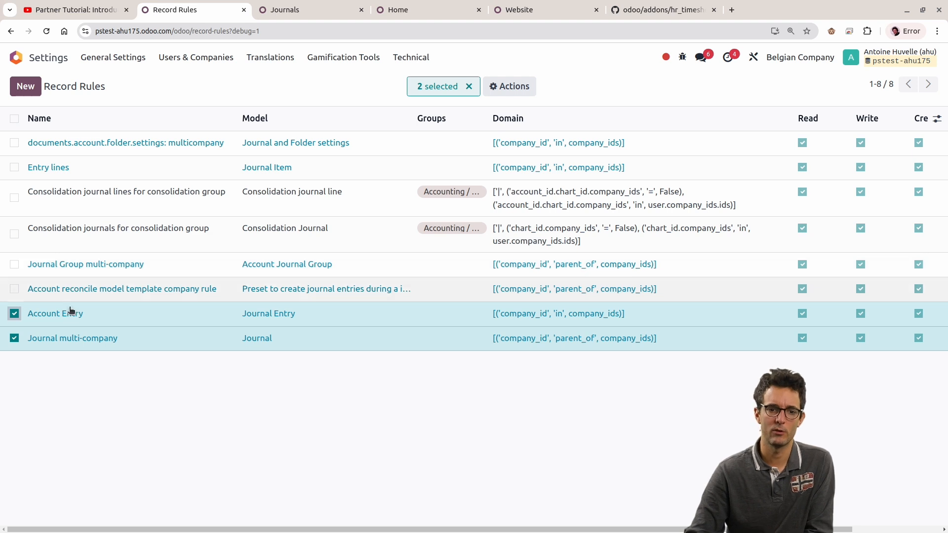
click(15, 315)
click(14, 338)
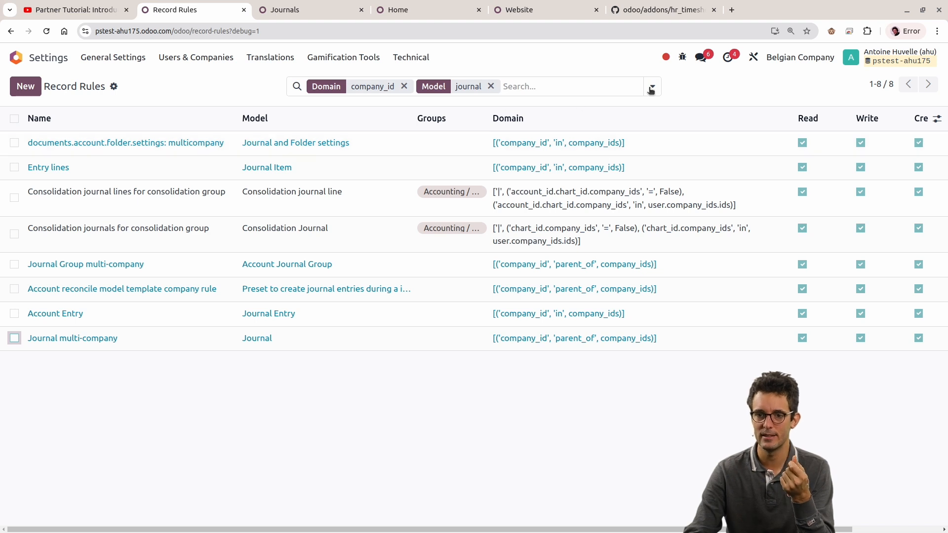
Step: Examine which companies are active while viewing the journals grouped by Company
click(291, 9)
click(802, 58)
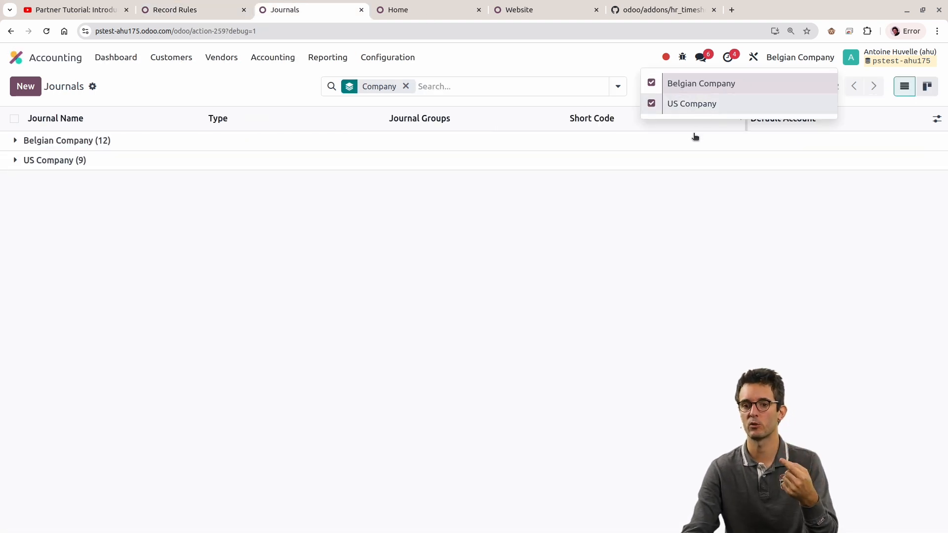
click(545, 461)
click(783, 59)
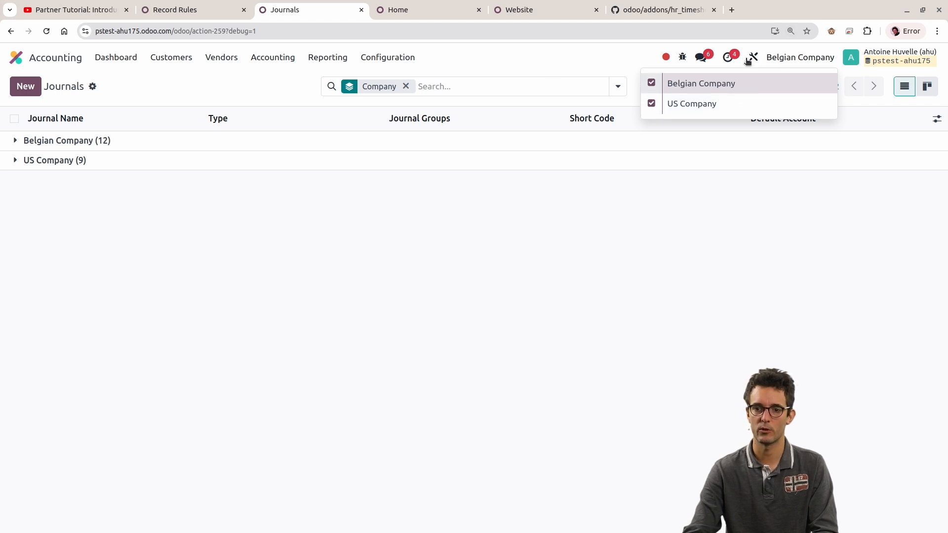
click(576, 55)
click(413, 8)
click(311, 5)
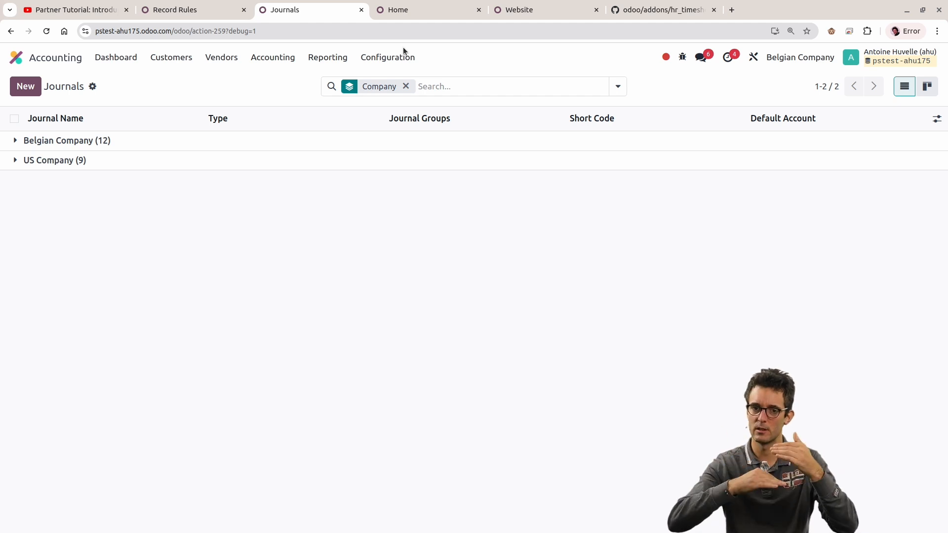
click(817, 66)
click(546, 247)
click(787, 64)
click(460, 296)
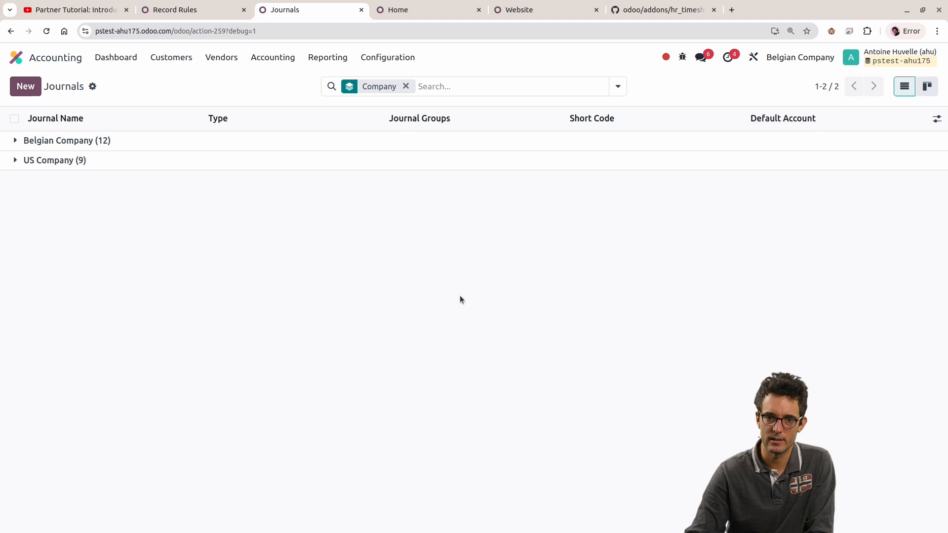
click(186, 59)
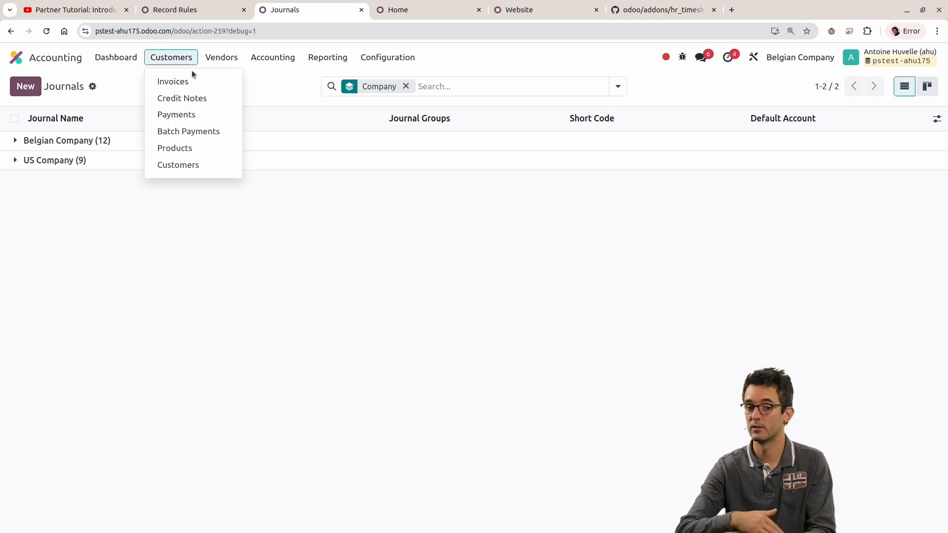
click(200, 4)
click(275, 10)
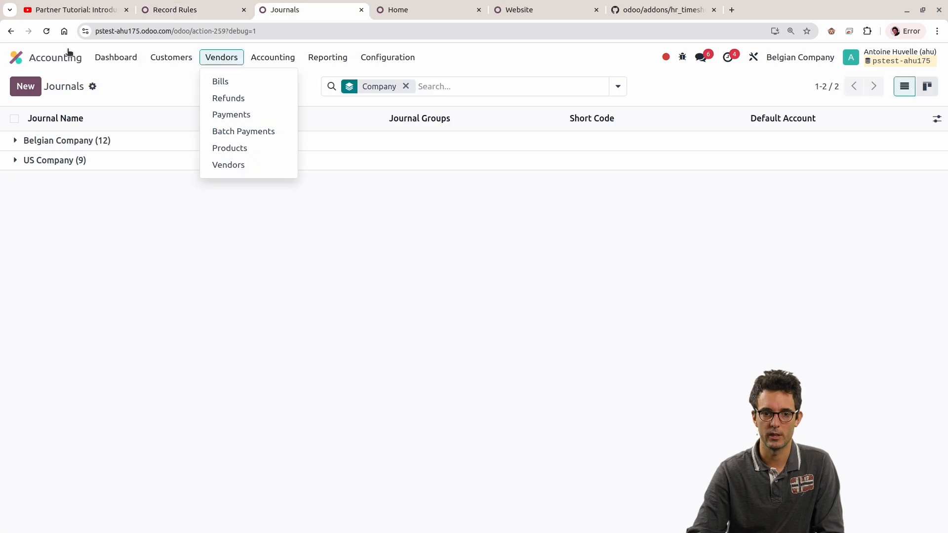
Step: Open the administrator's user record from the users list in Settings
click(15, 57)
scroll(468, 426, down, 3)
scroll(468, 426, down, 1)
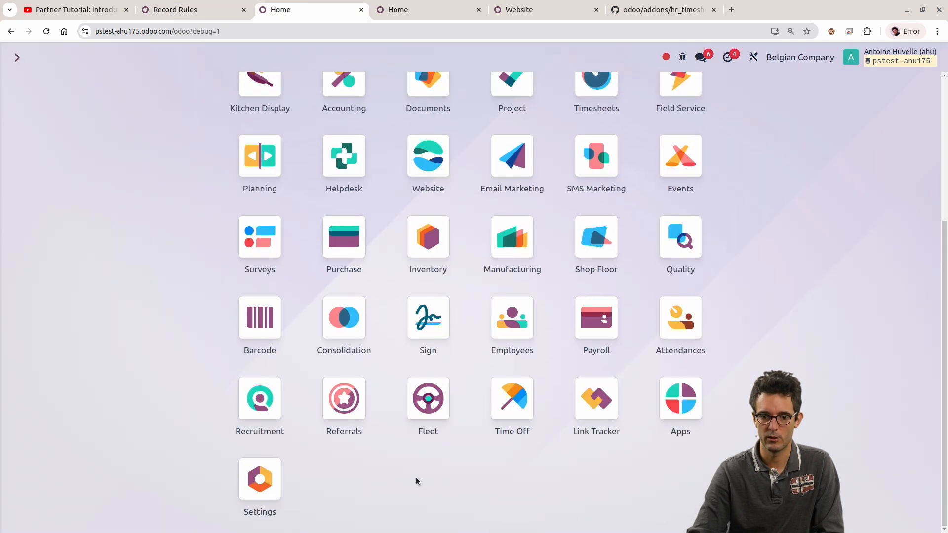
click(312, 469)
click(194, 59)
click(176, 81)
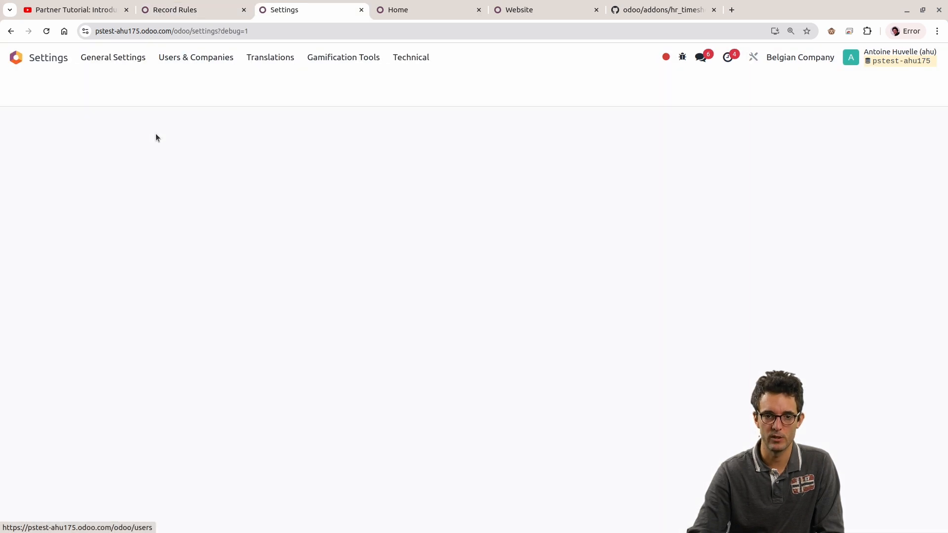
click(208, 58)
click(203, 82)
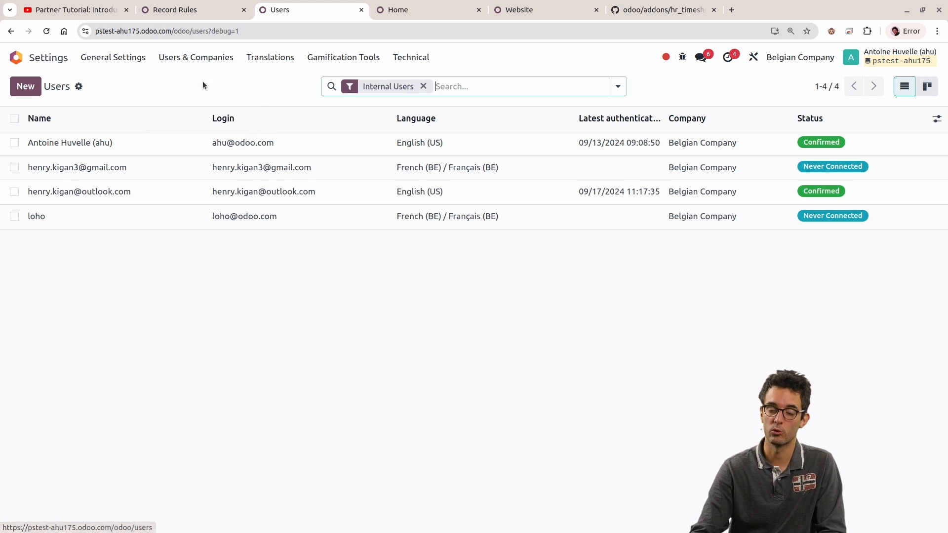
click(163, 142)
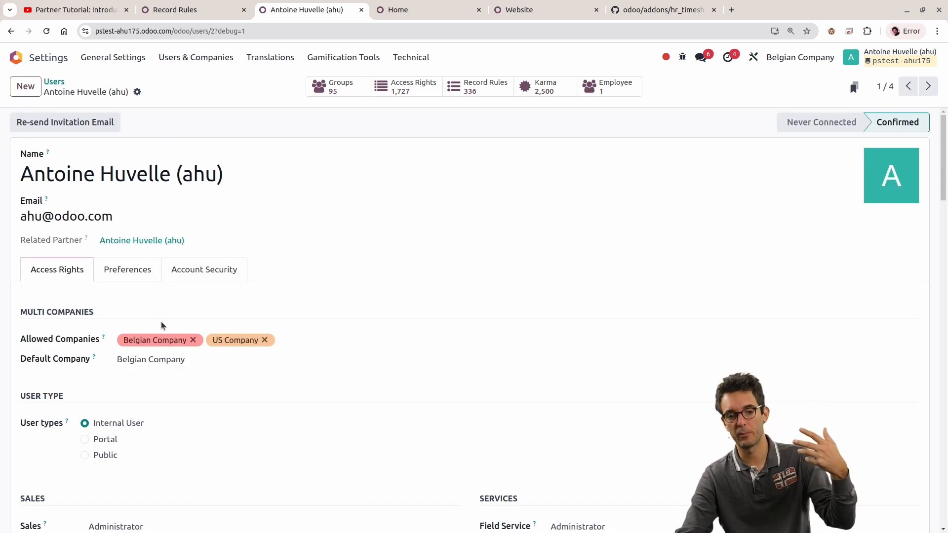
Step: Inspect the technical details of the Allowed Companies field on the administrator's user record
drag(27, 341, 122, 352)
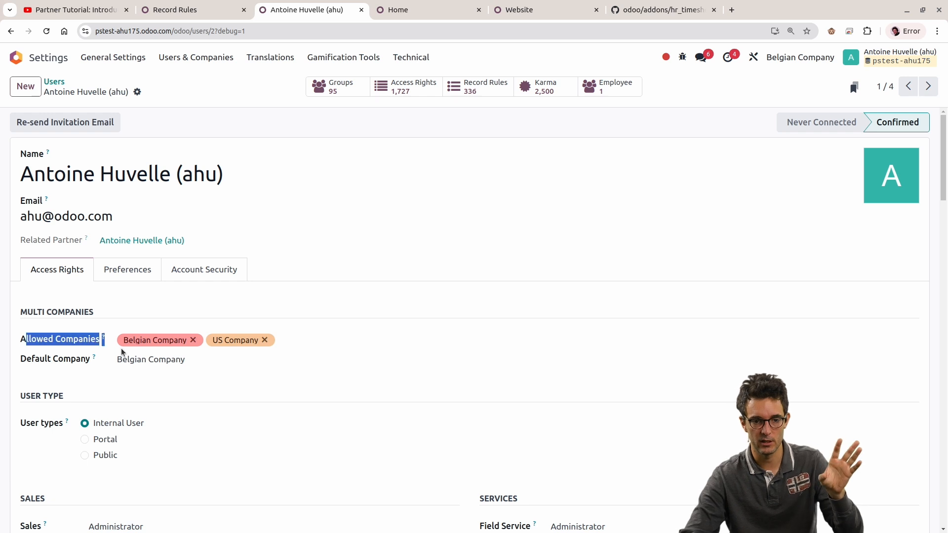
click(114, 345)
mouse_move(105, 341)
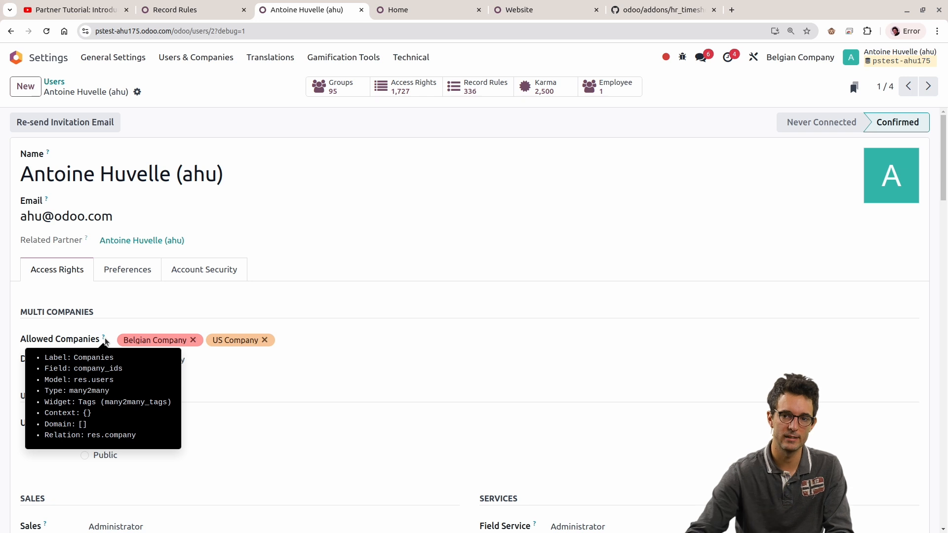
Step: Deactivate US Company for the administrator session, keeping only Belgian Company active
click(816, 54)
click(815, 54)
click(815, 55)
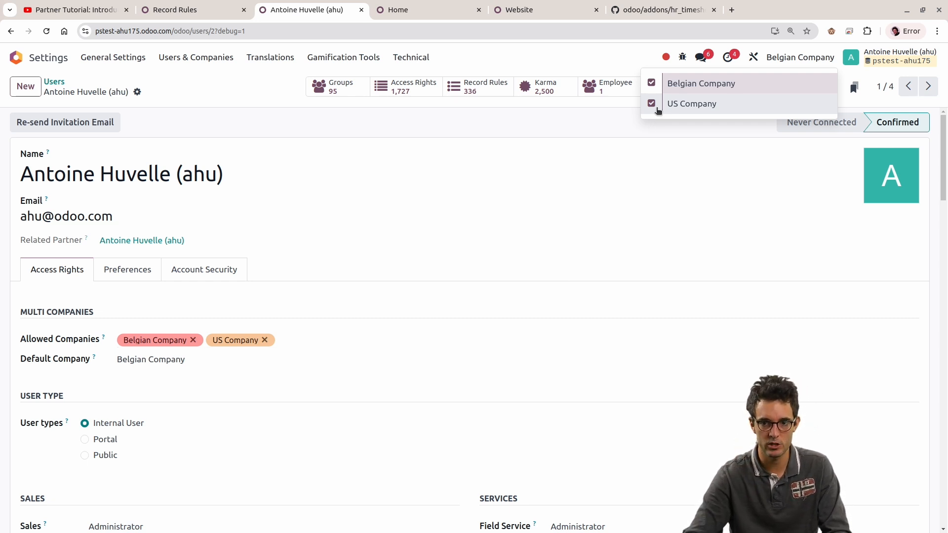
click(658, 111)
key(Return)
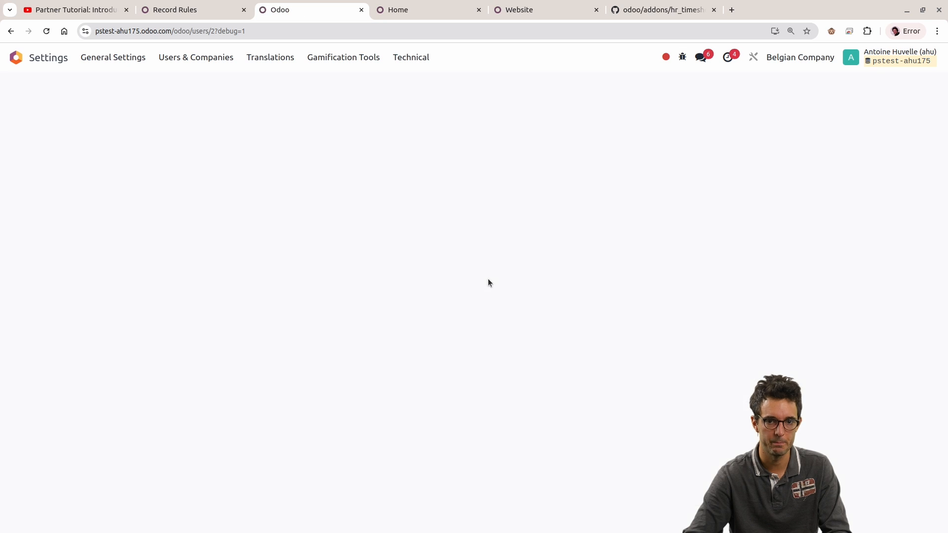
Step: Compare the administrator's Allowed Companies and Default Company fields with the companies active in the session
click(800, 58)
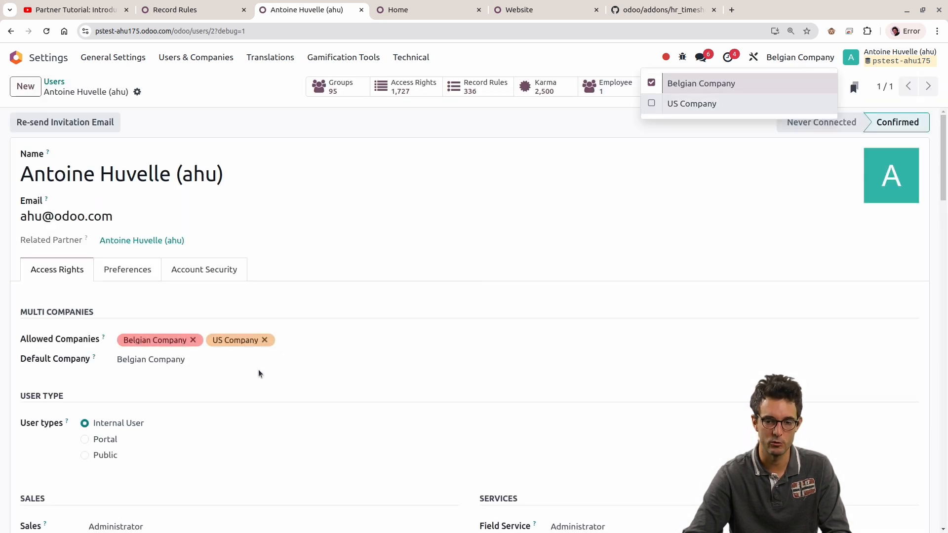
mouse_move(93, 364)
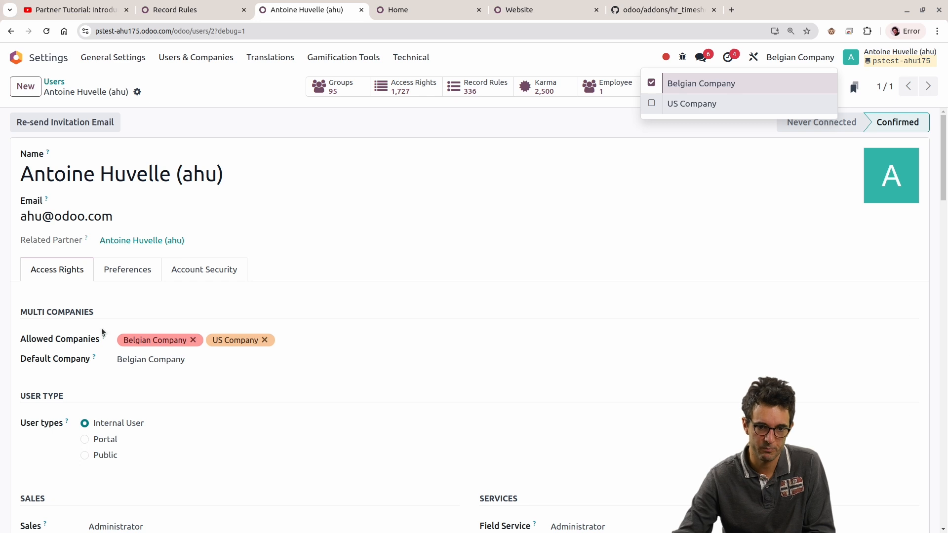
mouse_move(106, 338)
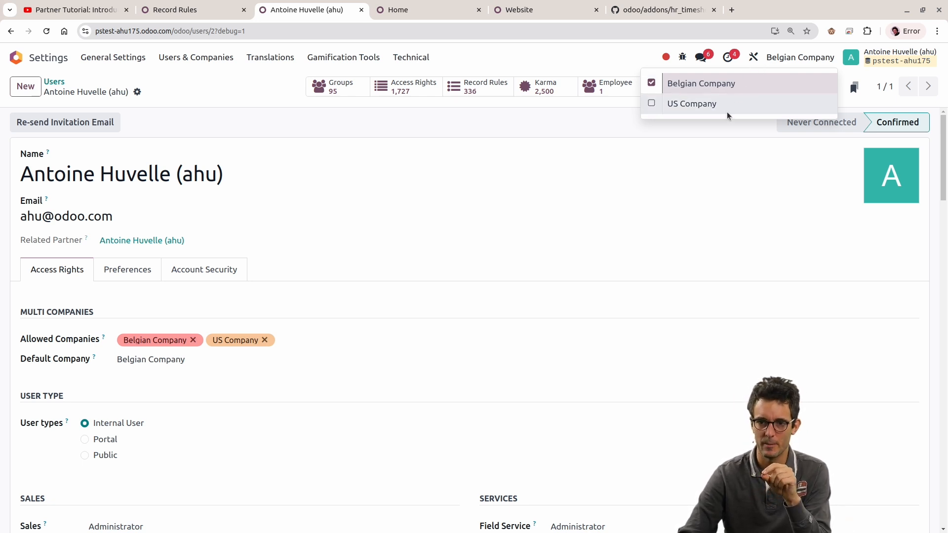
drag(22, 345, 236, 344)
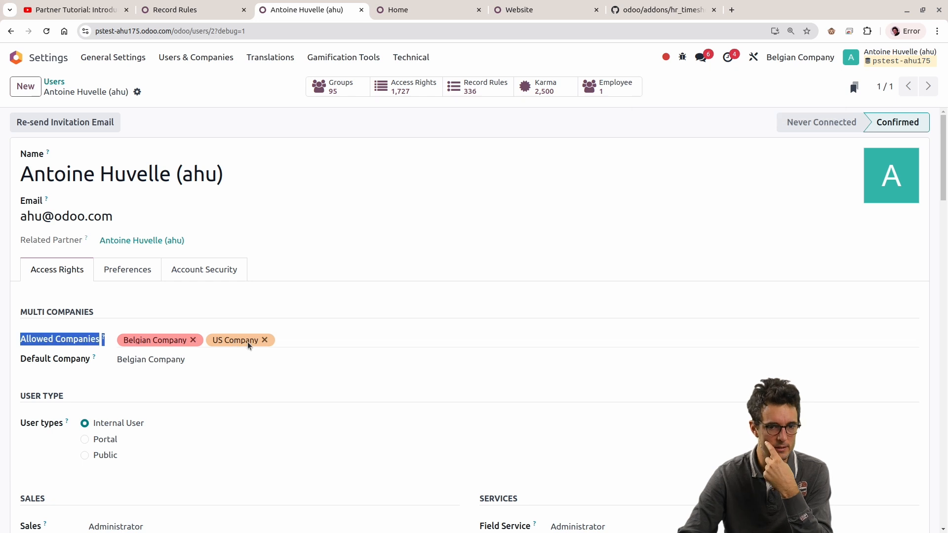
click(810, 65)
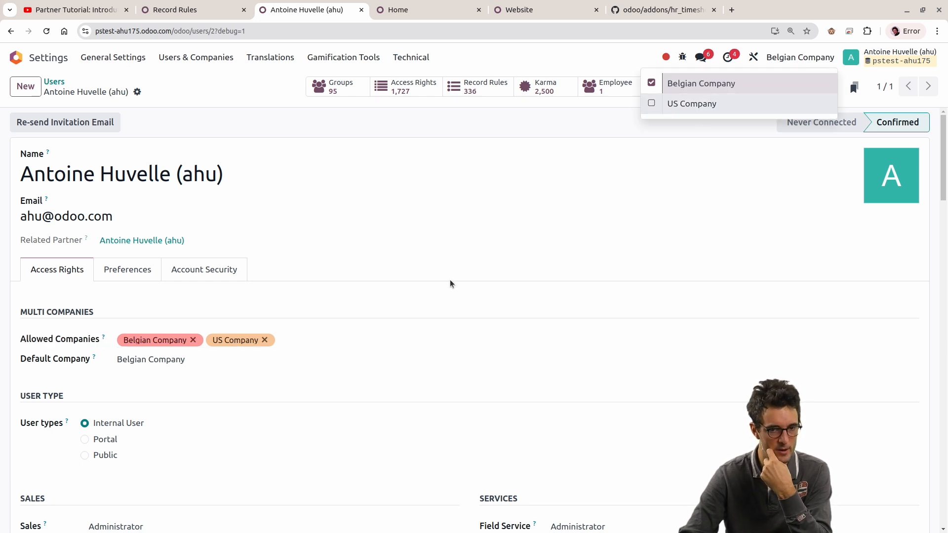
Step: Return to the record rules and replace the current filters with a Domain search for user.company_ids
click(191, 9)
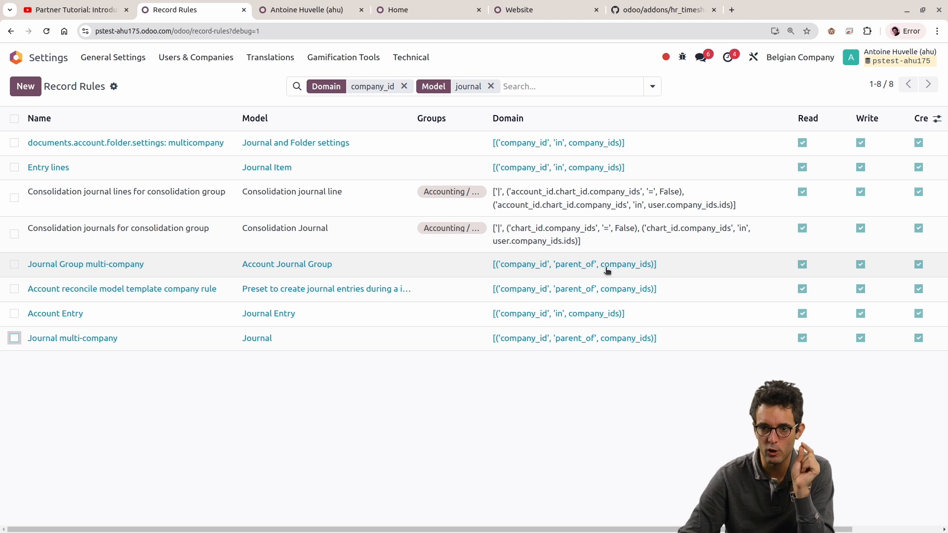
click(814, 64)
click(555, 81)
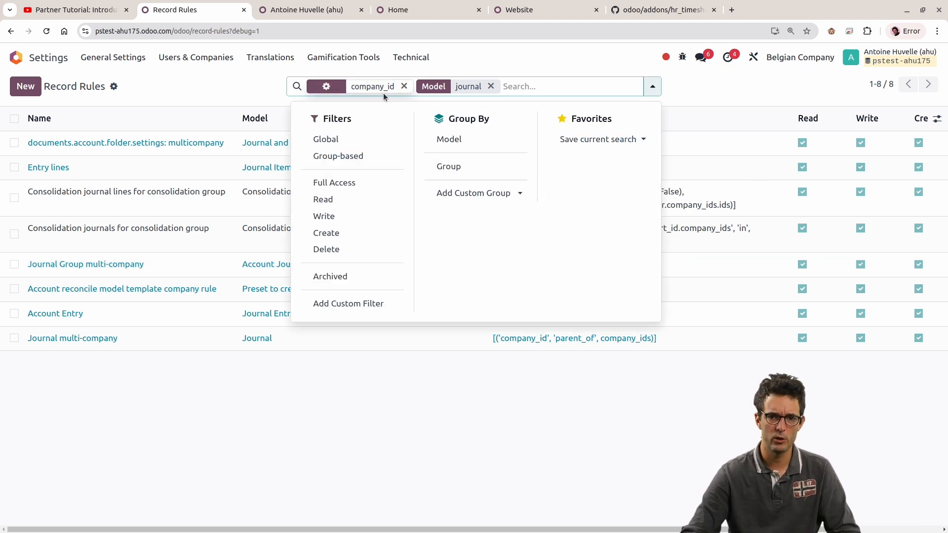
key(BackSpace)
key(BackSpace)
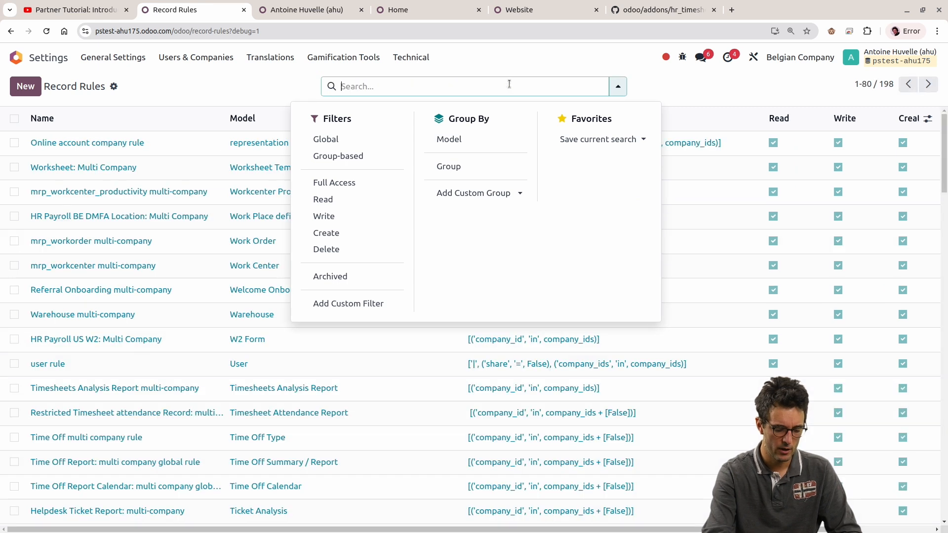
text(user.company_ids)
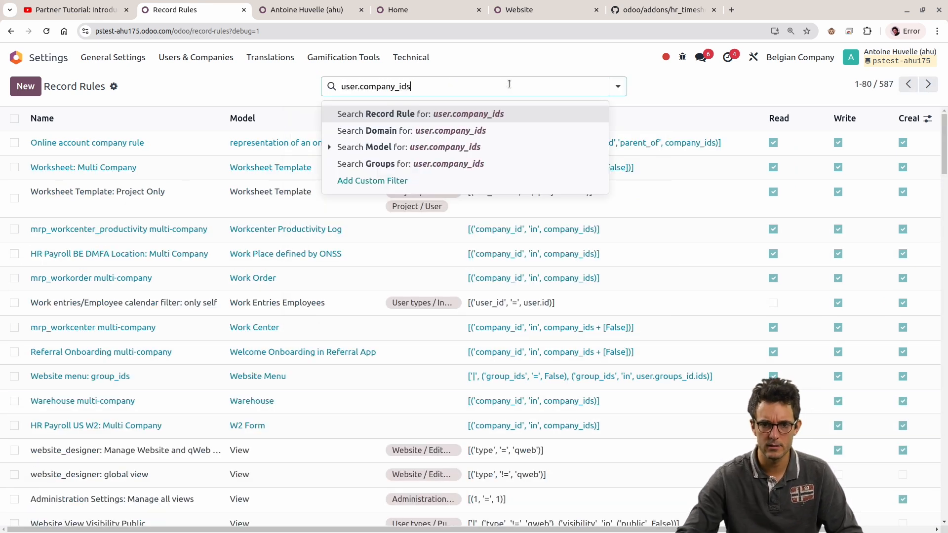
click(450, 130)
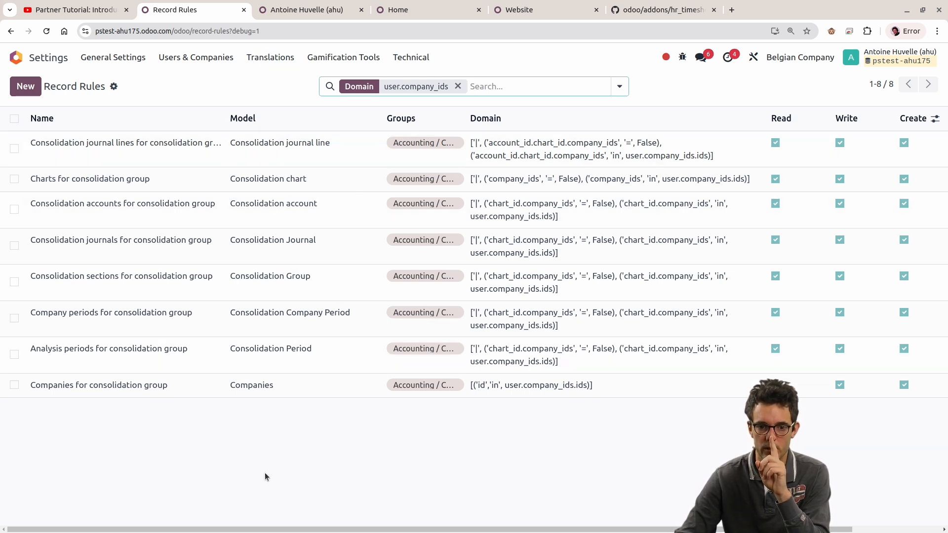
Step: Compare the domain of the Companies for consolidation group rule with the session's active companies and the administrator's Allowed Companies
click(15, 385)
click(15, 385)
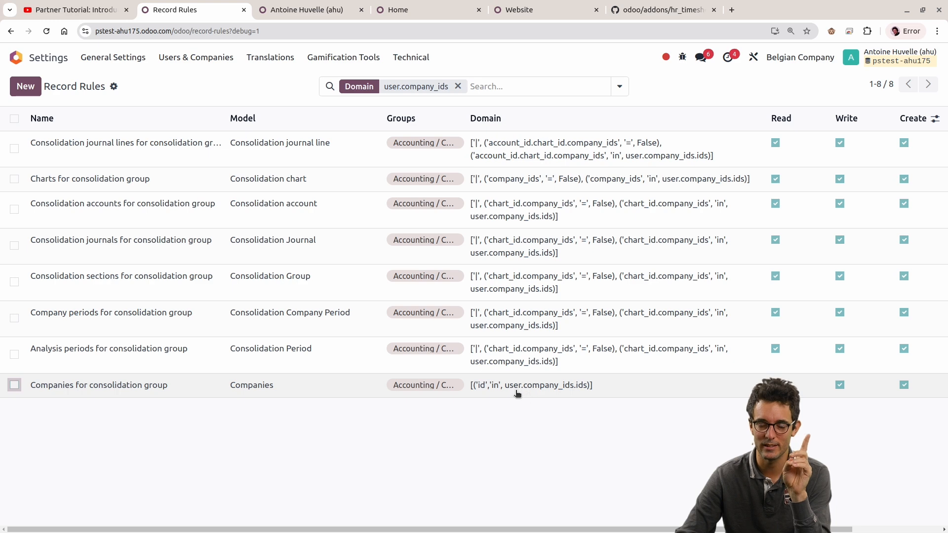
click(804, 56)
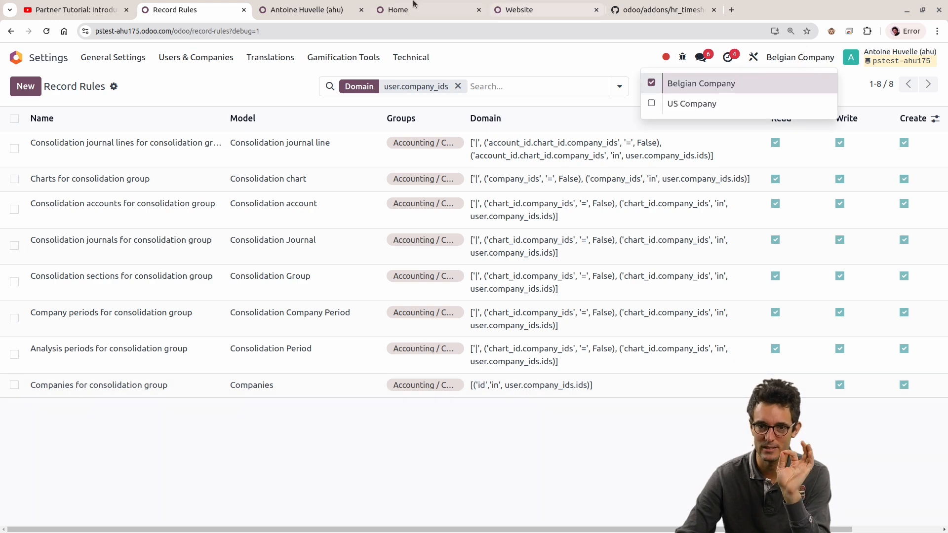
click(306, 10)
drag(8, 342, 402, 339)
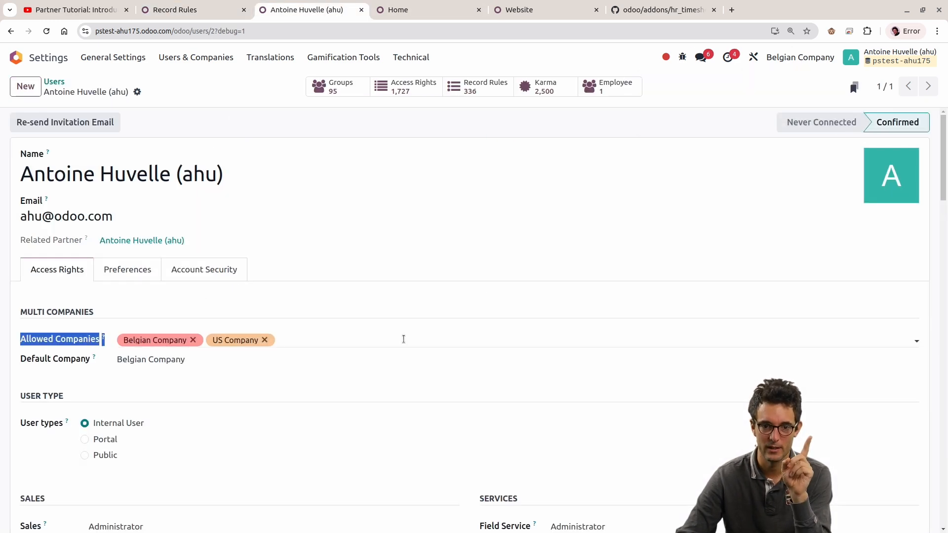
click(202, 10)
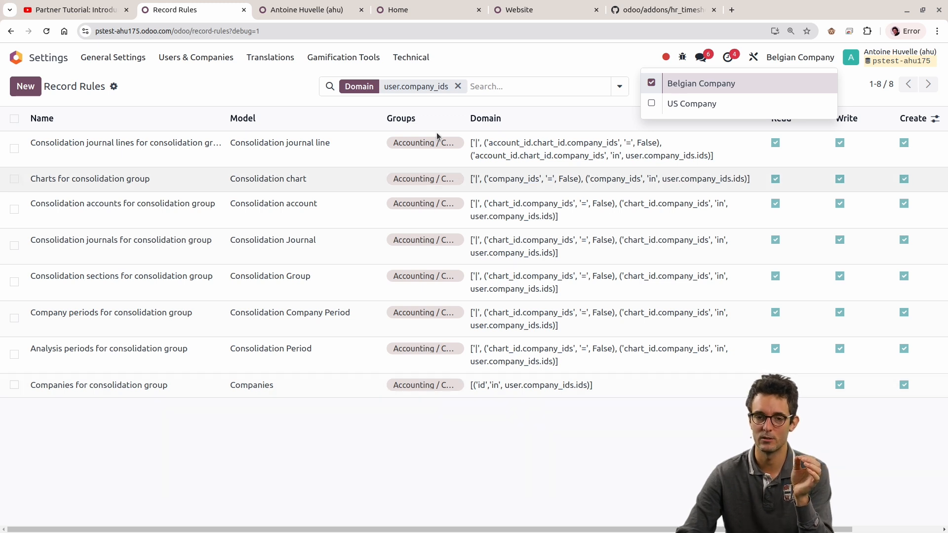
Step: Recheck the active companies from the administrator's user record and review the Domain column of the filtered record rules
click(309, 4)
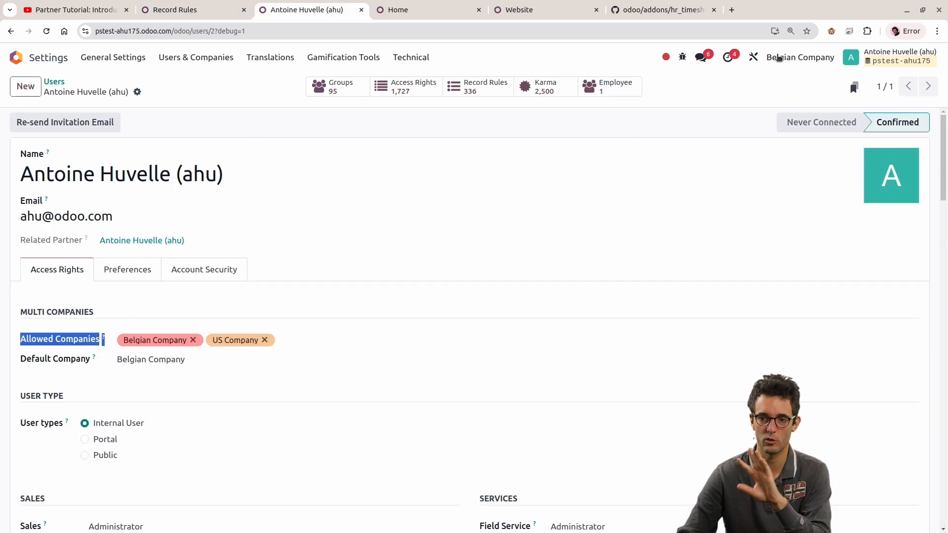
click(779, 59)
click(780, 60)
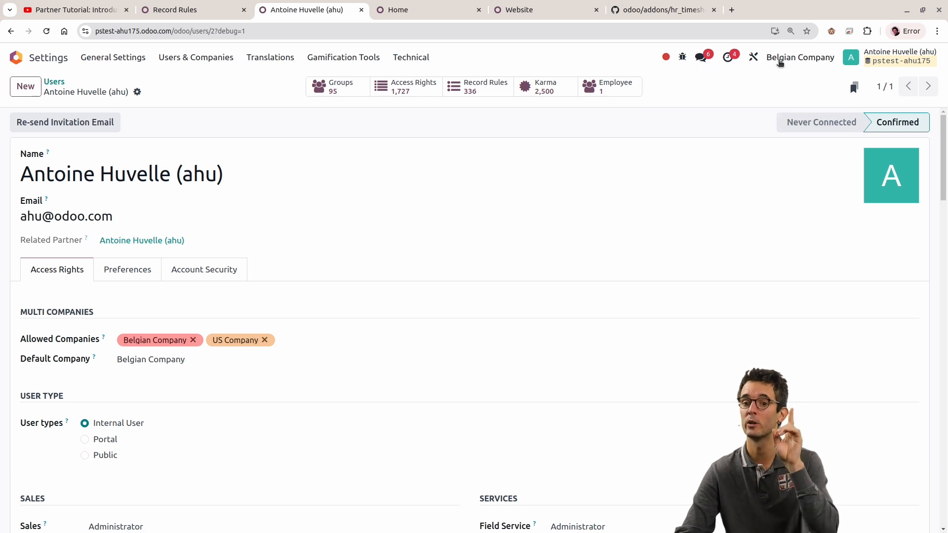
click(780, 61)
click(356, 334)
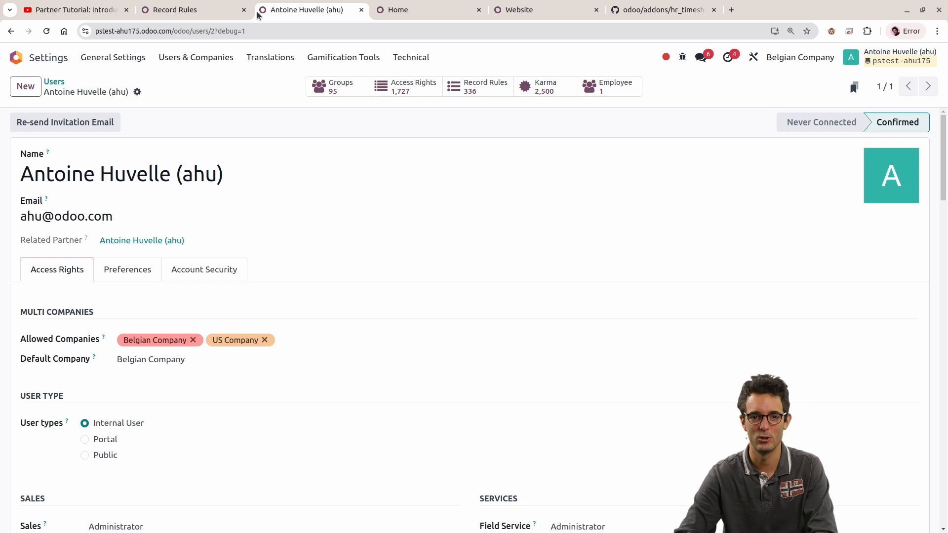
click(233, 10)
click(666, 502)
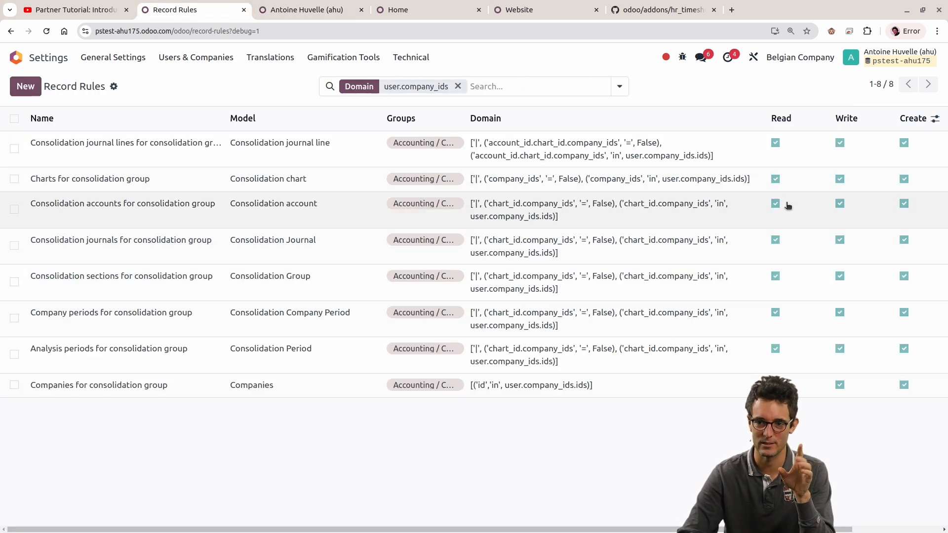
mouse_move(737, 122)
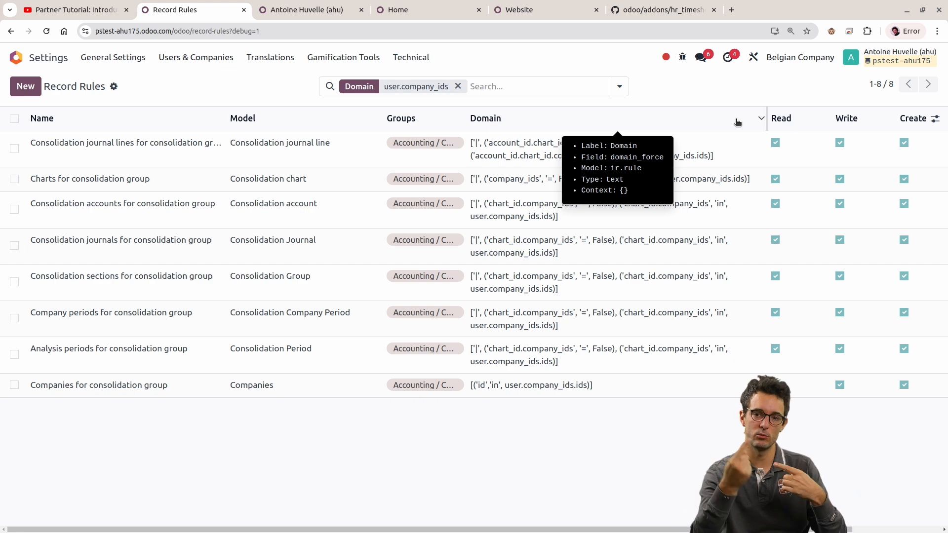
Step: Filter the record rules by Domain for company instead and review the domains across the list
click(531, 84)
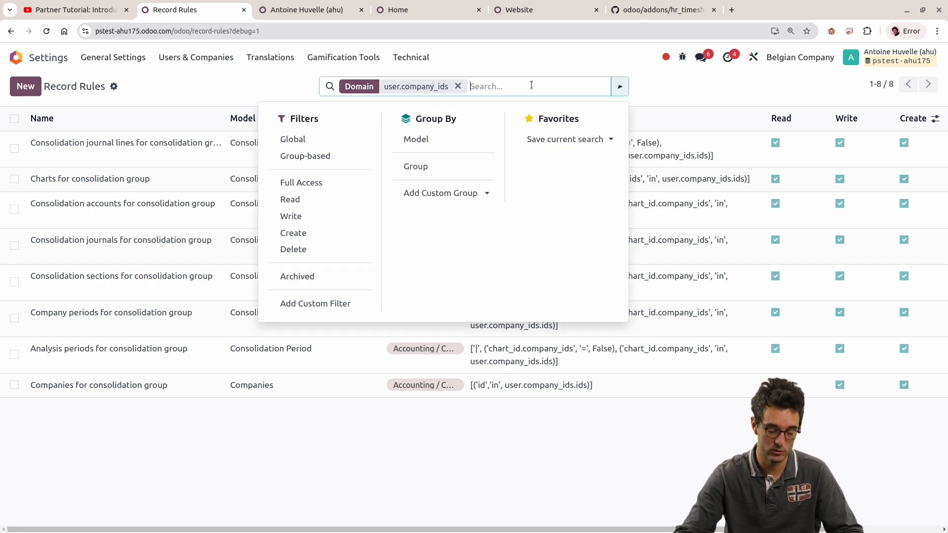
key(BackSpace)
text(company)
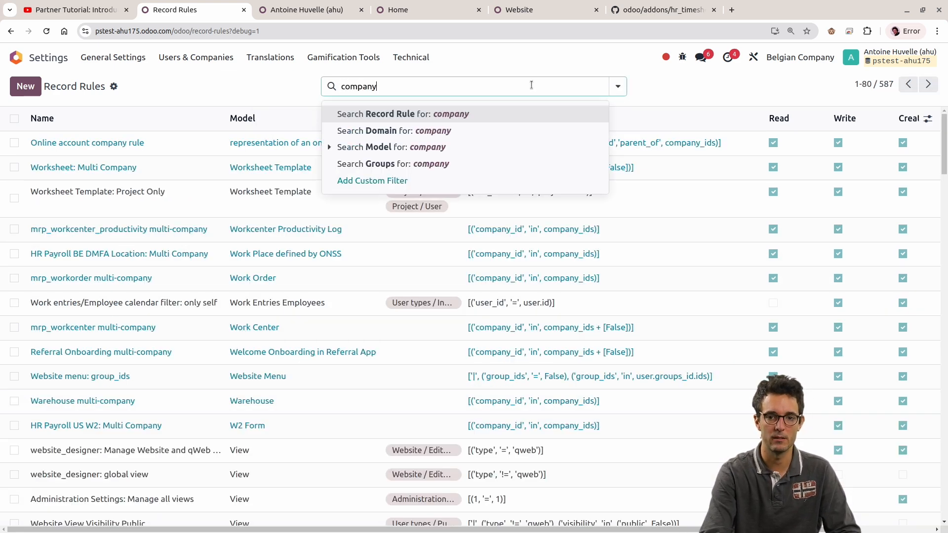
key(Down)
key(Return)
scroll(436, 208, down, 15)
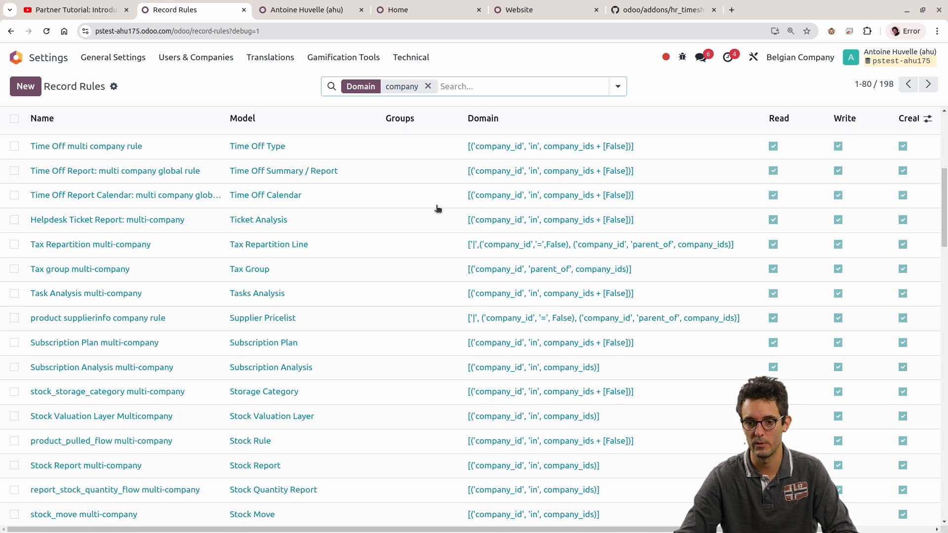
scroll(432, 206, down, 5)
scroll(421, 288, up, 20)
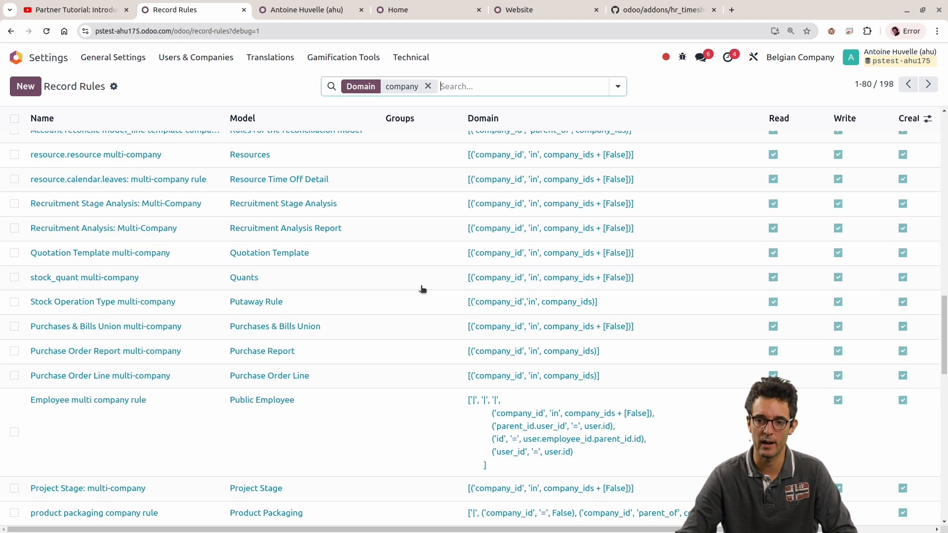
scroll(687, 123, up, 4)
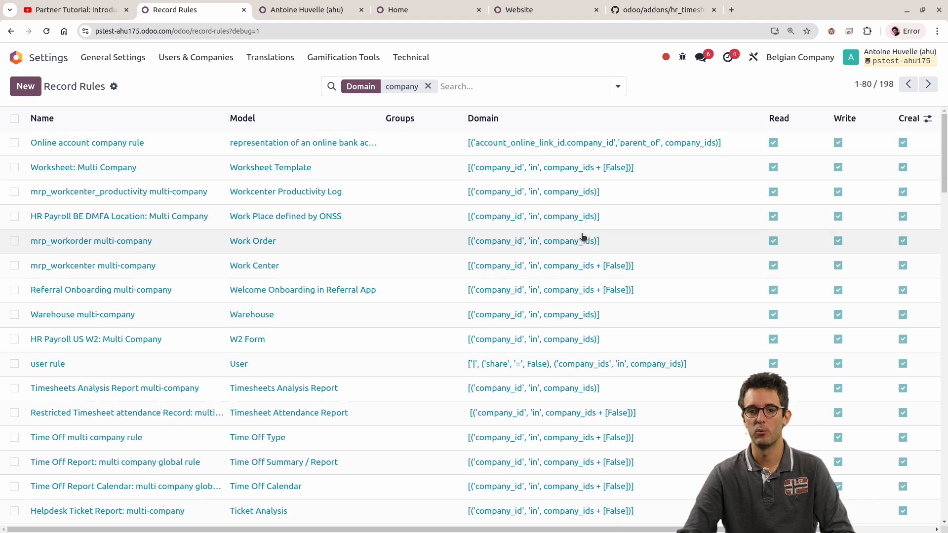
Step: Inspect the decoration-info="not groups" attribute in the architecture of the record rules list view and return to the rules
click(682, 57)
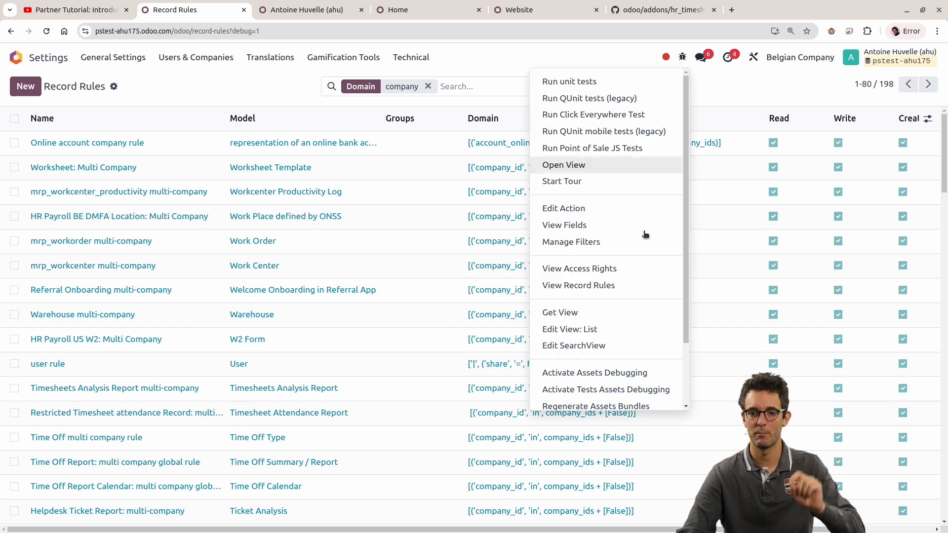
click(610, 329)
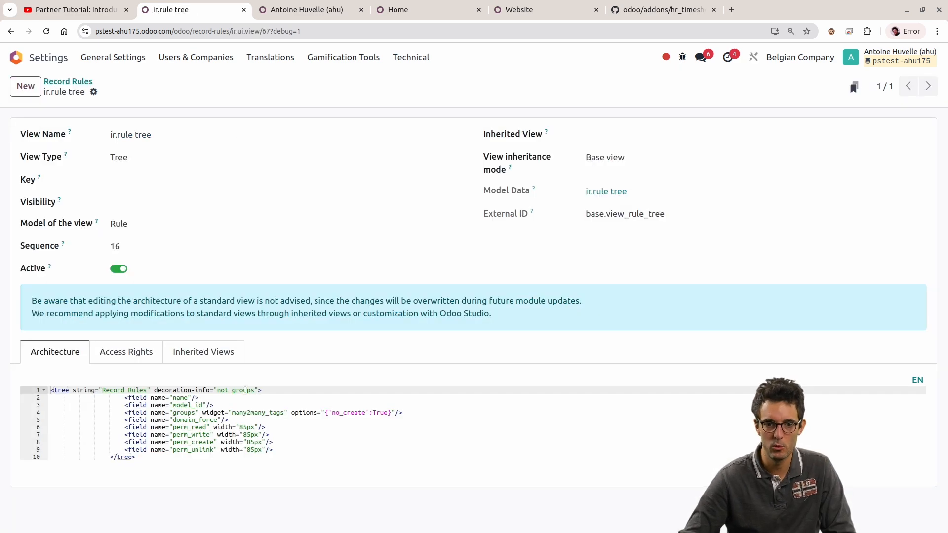
drag(150, 391, 244, 391)
click(249, 399)
key(ctrl+plus)
key(ctrl+plus)
key(ctrl+plus)
key(ctrl+plus)
key(ctrl+plus)
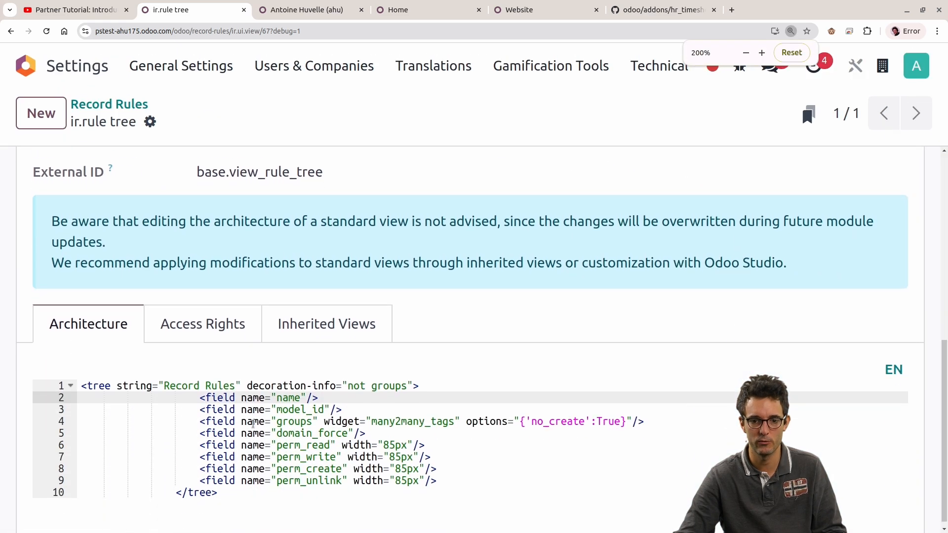
drag(247, 379, 406, 383)
drag(347, 379, 406, 379)
key(ctrl+minus)
key(ctrl+minus)
key(ctrl+minus)
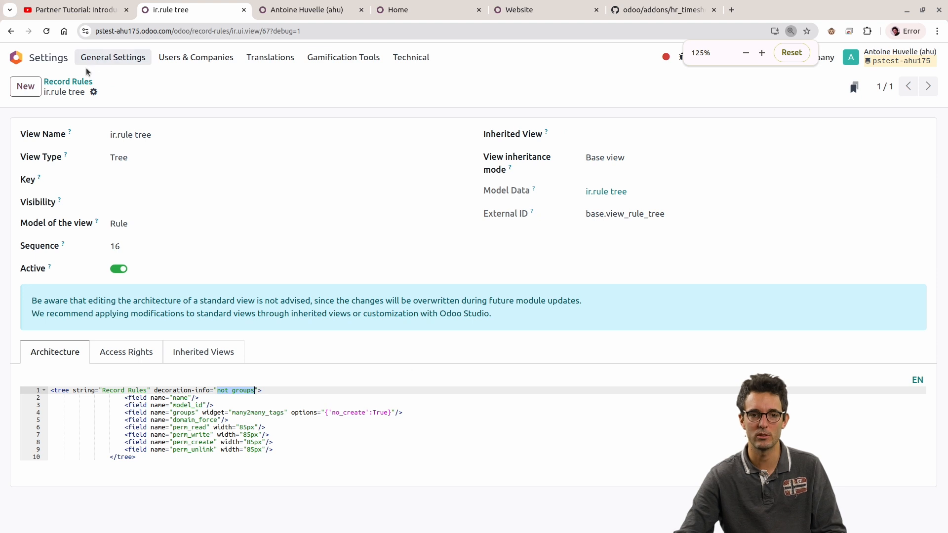
click(84, 86)
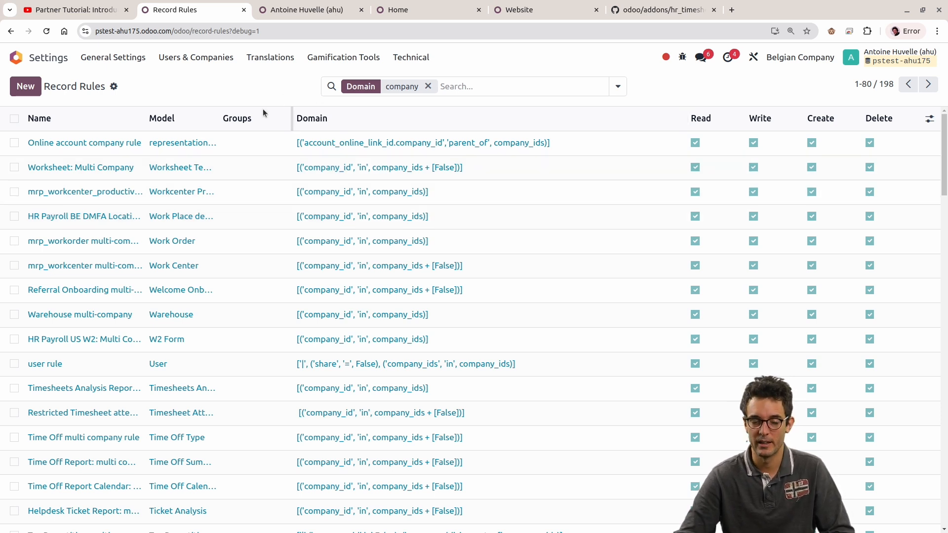
Step: Replace the domain filter on the record rules with a Model search for crm.lead
click(188, 64)
click(202, 58)
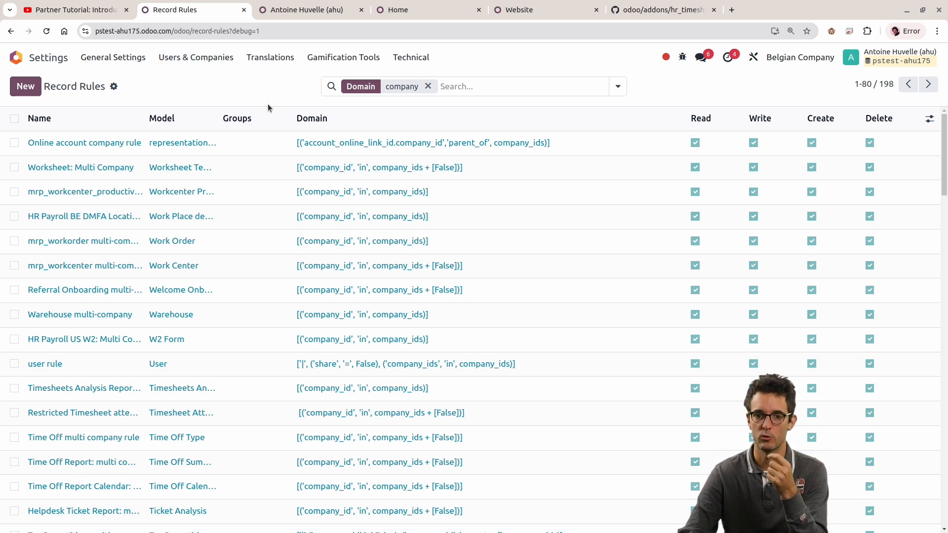
click(483, 91)
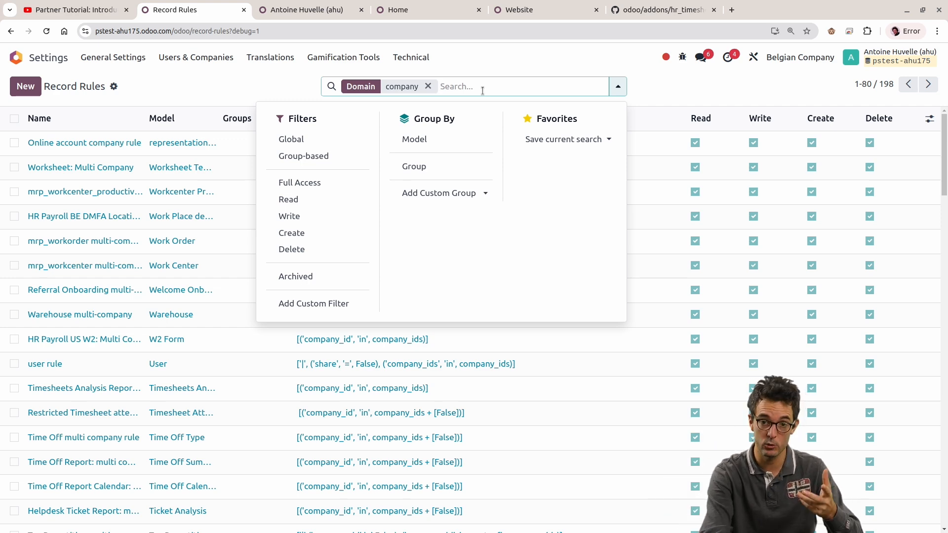
key(BackSpace)
text(crm.lead)
key(Down)
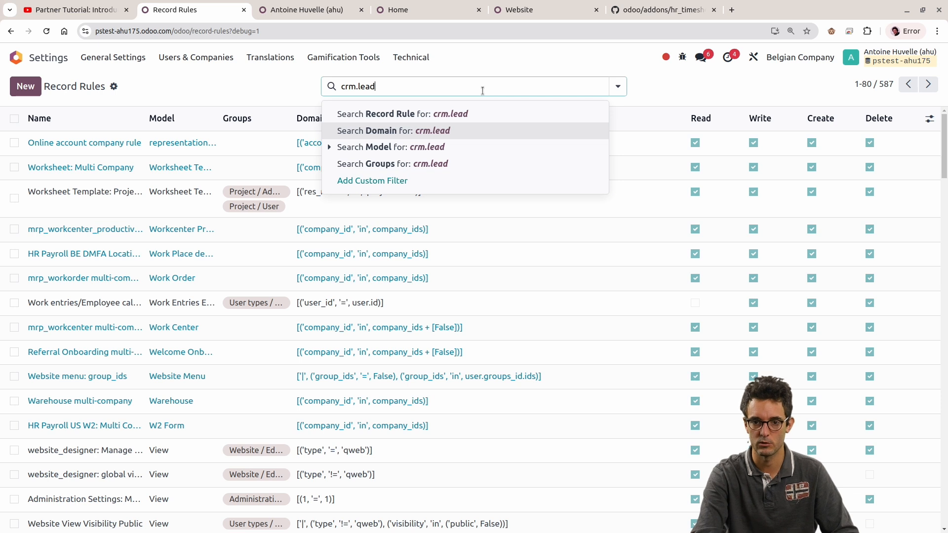
key(Down)
key(Return)
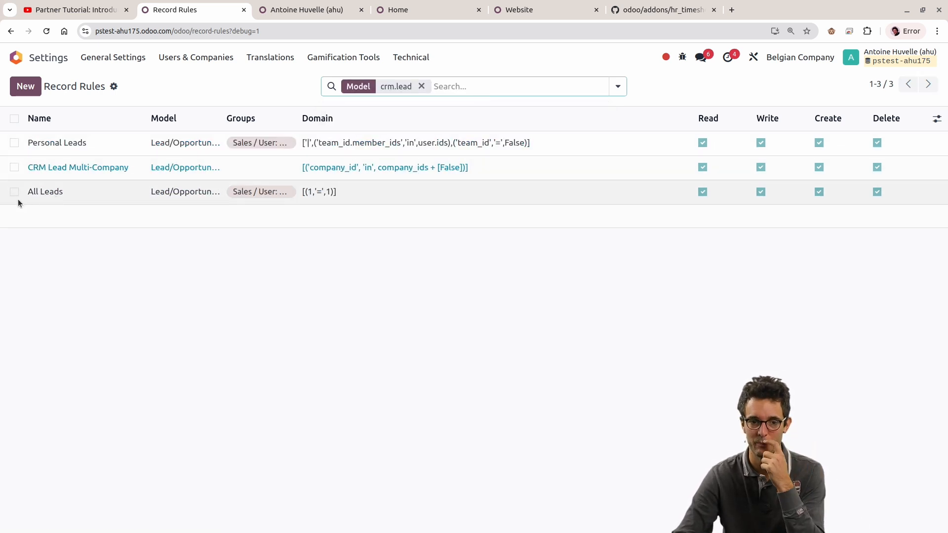
Step: Widen the Model and Groups columns and narrow the Domain column in the crm.lead rules list
click(14, 193)
click(15, 192)
drag(223, 119, 286, 117)
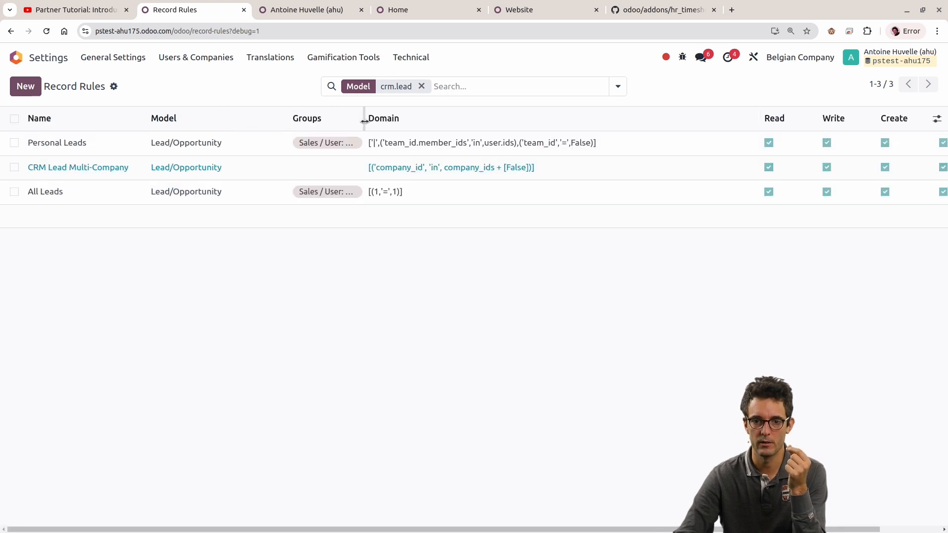
drag(363, 120, 442, 127)
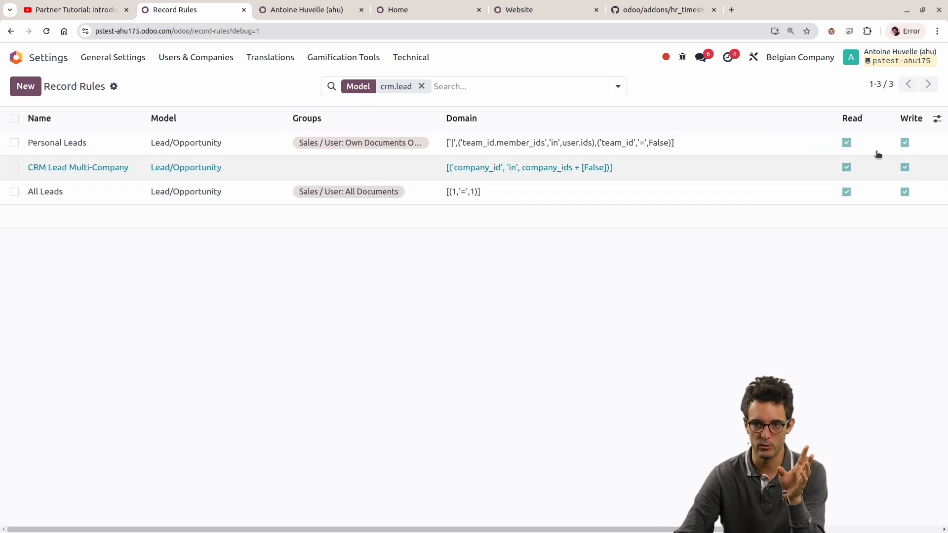
drag(836, 118, 701, 119)
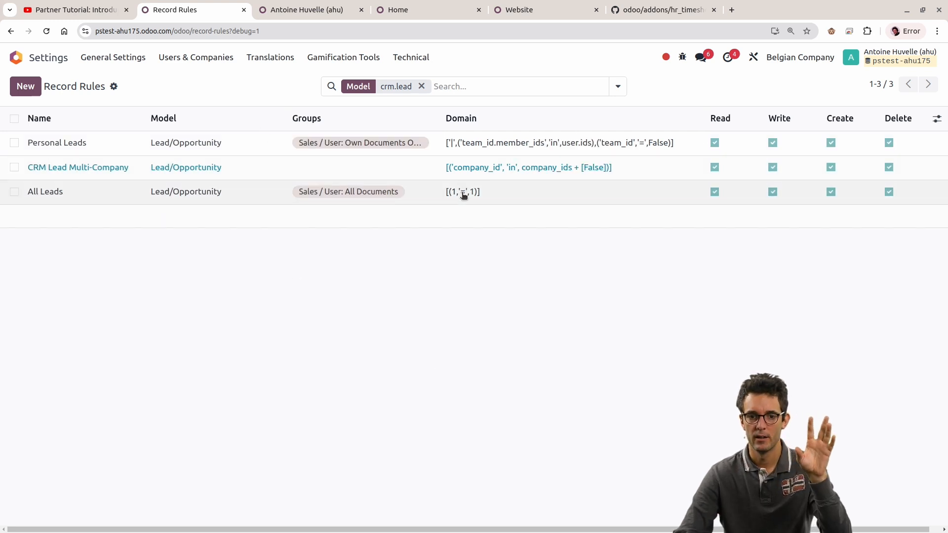
Step: Select the Personal Leads and CRM Lead Multi-Company rules, leaving All Leads unselected
click(11, 193)
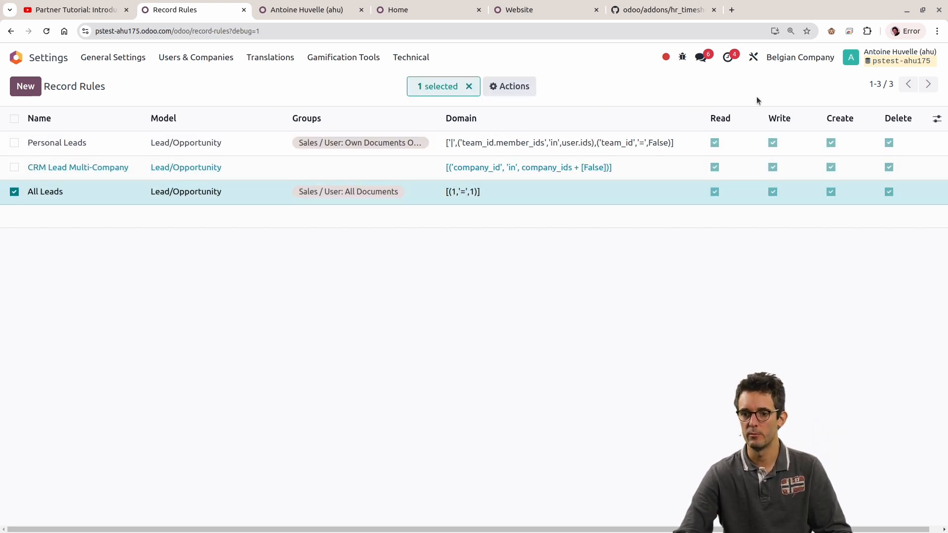
click(17, 198)
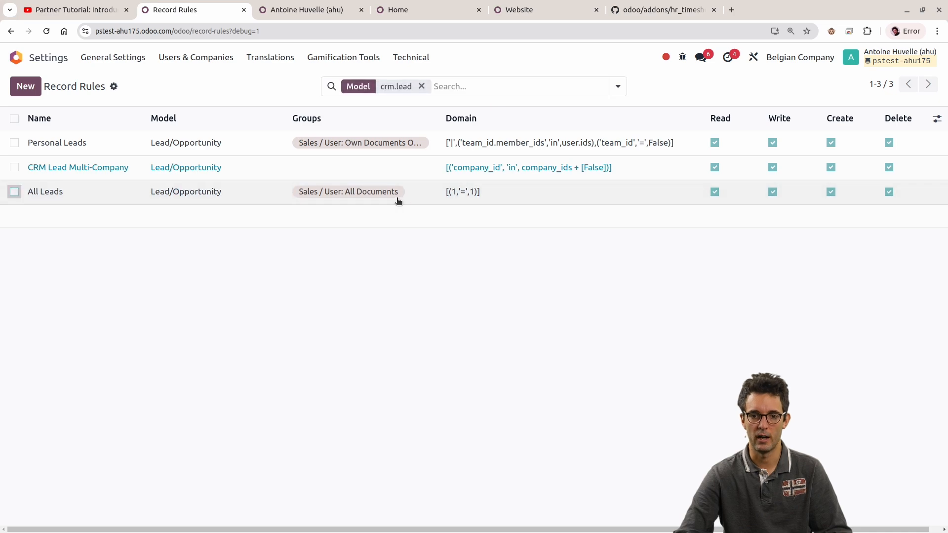
key(alt+Tab)
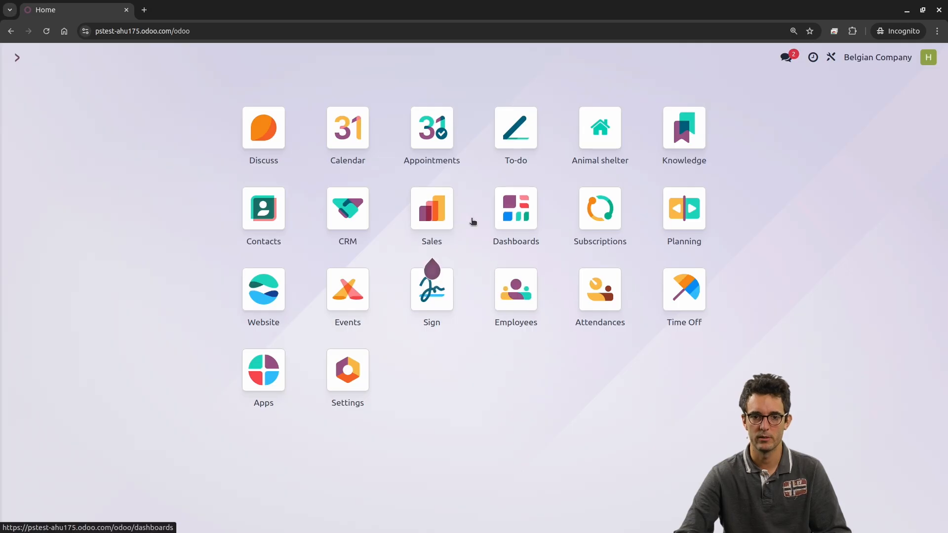
key(alt+Tab)
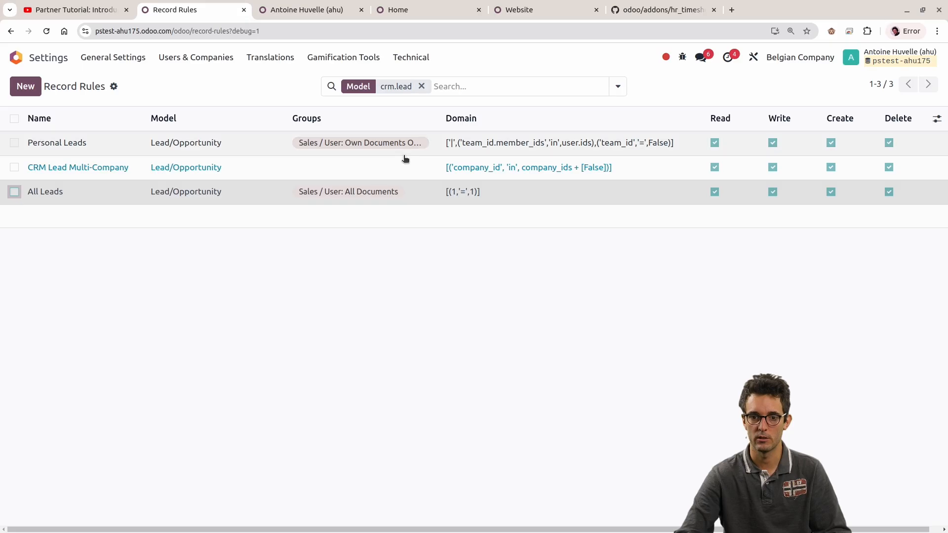
click(14, 142)
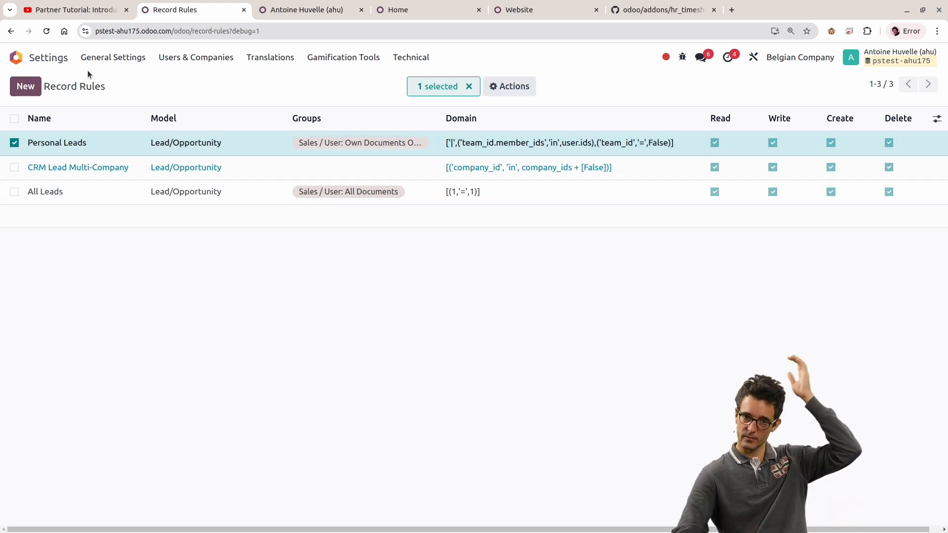
click(15, 167)
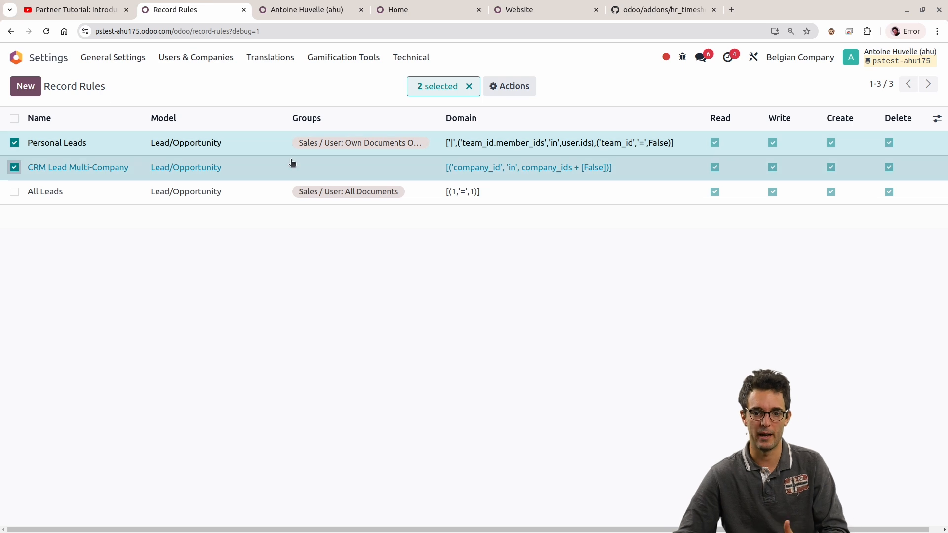
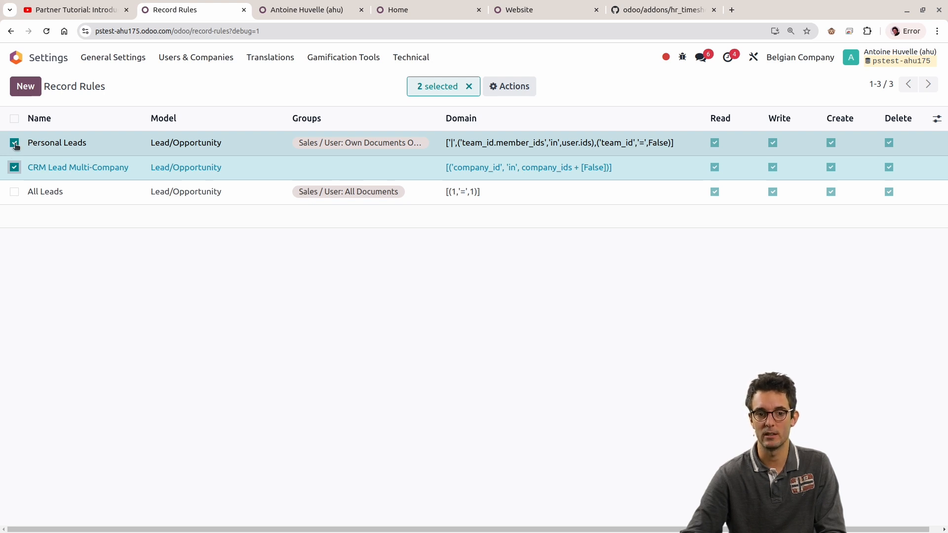
Step: Compare the Personal Leads, CRM Lead Multi-Company and All Leads record rules by marking them in turn, ending with the first two selected
click(15, 192)
click(14, 193)
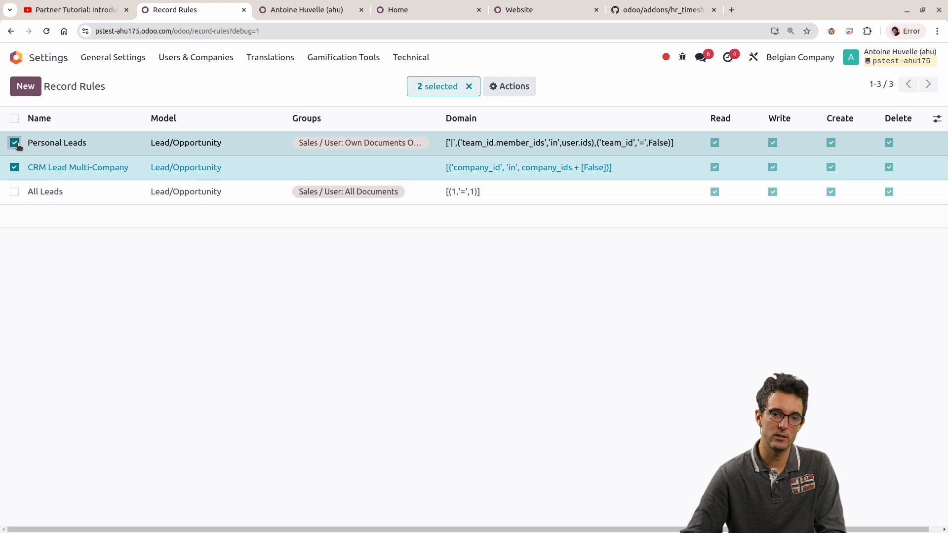
click(14, 143)
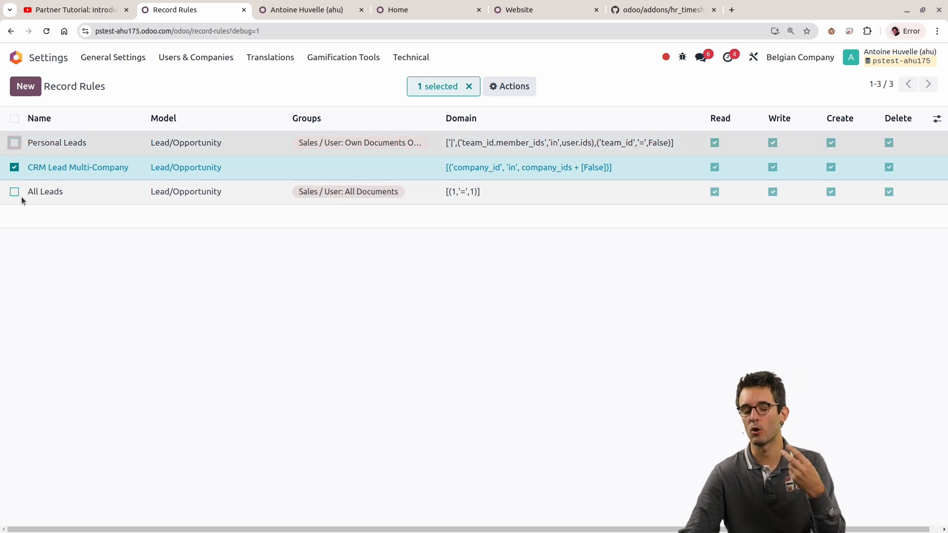
click(15, 168)
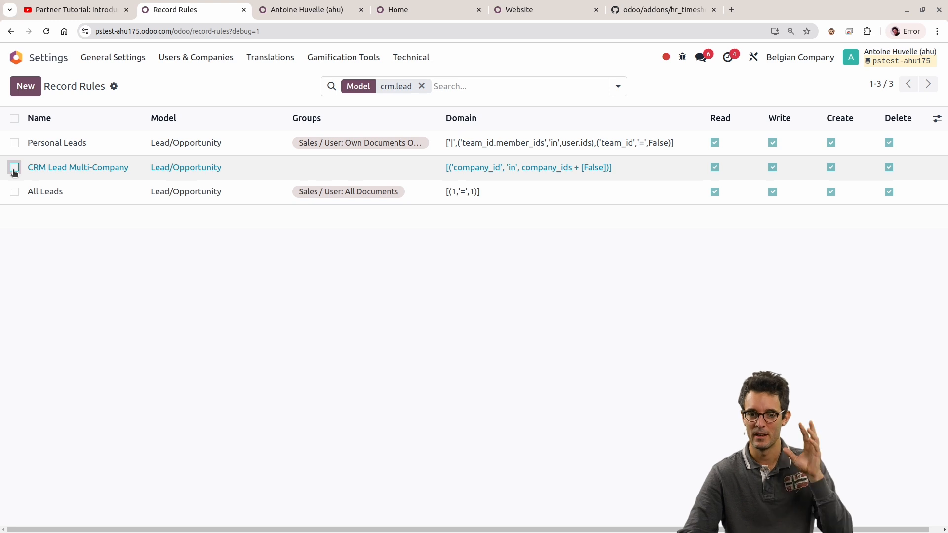
click(14, 168)
click(14, 169)
click(15, 143)
click(14, 192)
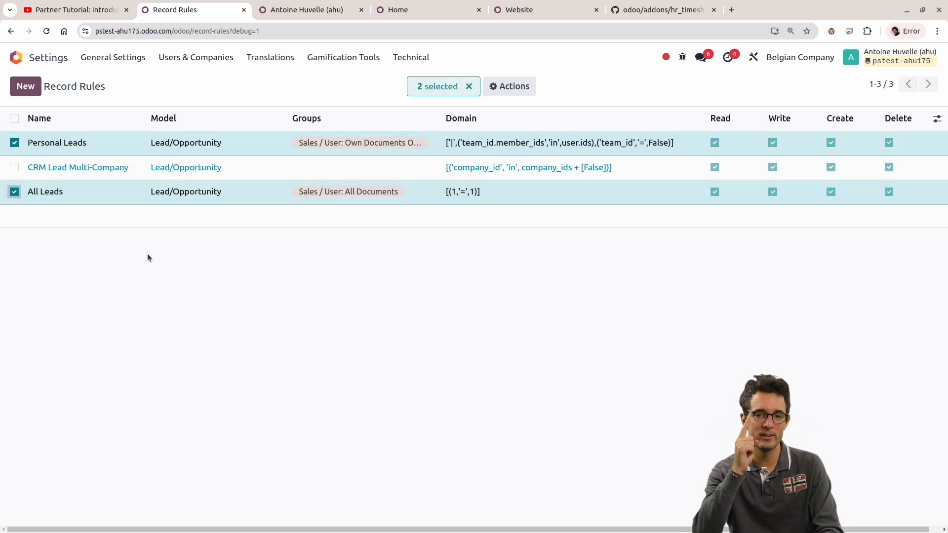
click(15, 191)
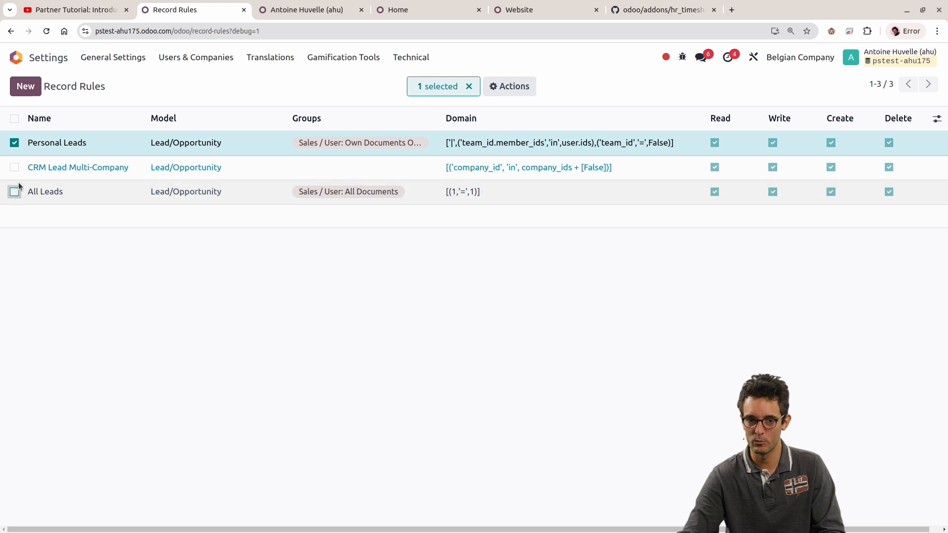
click(14, 168)
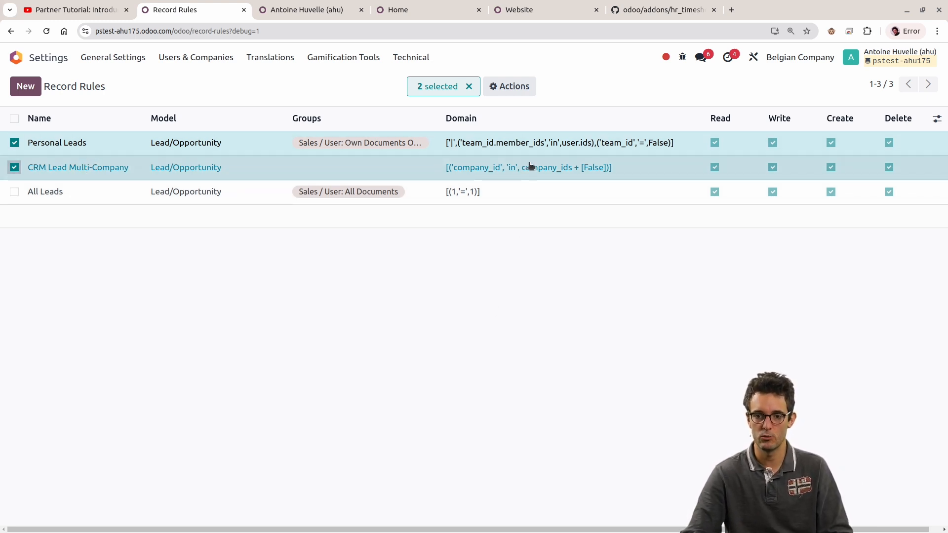
Step: In the incognito window, open the CRM pipeline without its default filter and compare the accessible lead with the selected record rules
key(alt+Tab)
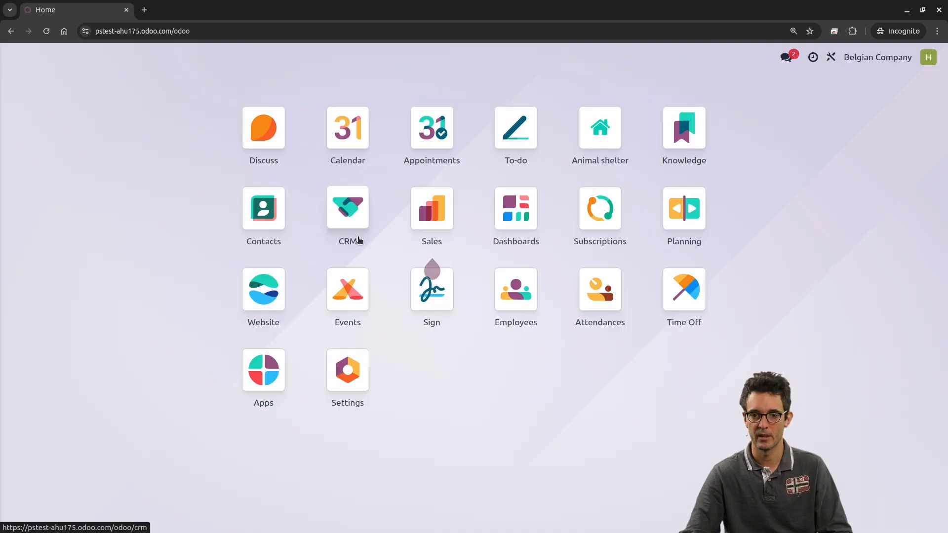
click(359, 242)
click(416, 86)
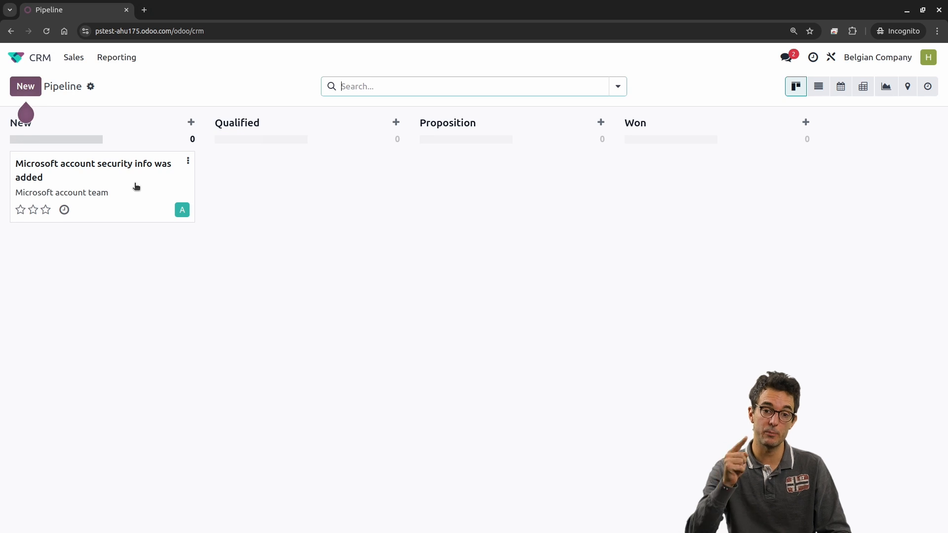
key(alt+Tab)
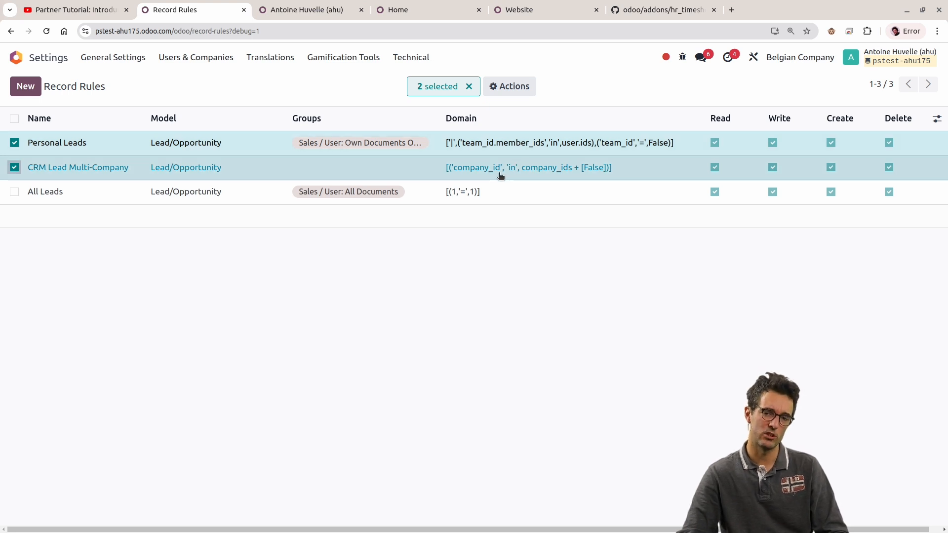
key(alt+Tab)
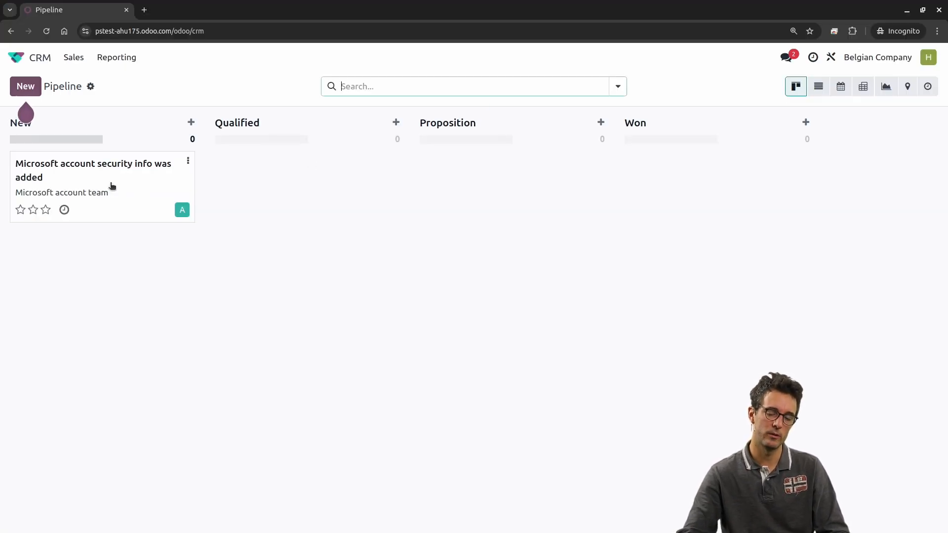
key(alt+Tab)
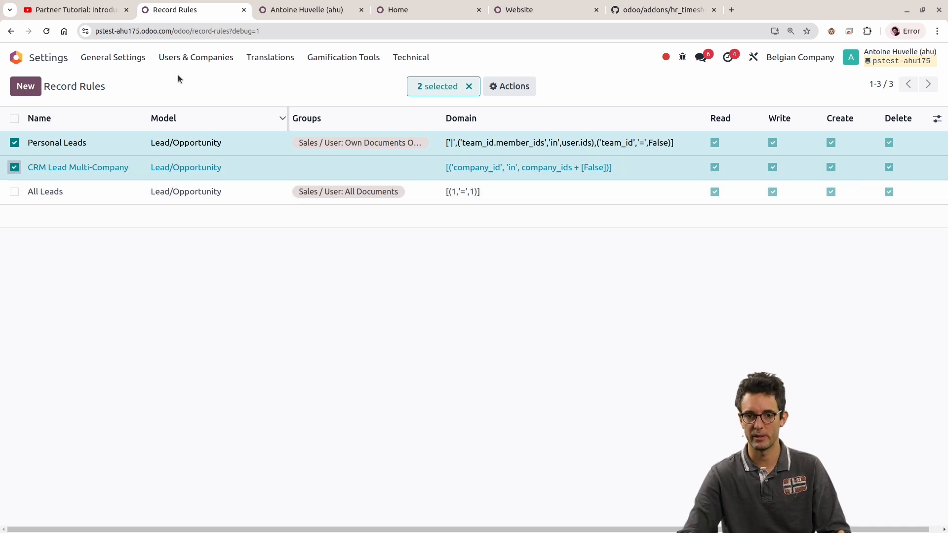
Step: In the administrator's browser window, open the "Microsoft account security info was added" lead from the CRM pipeline
click(323, 7)
click(39, 60)
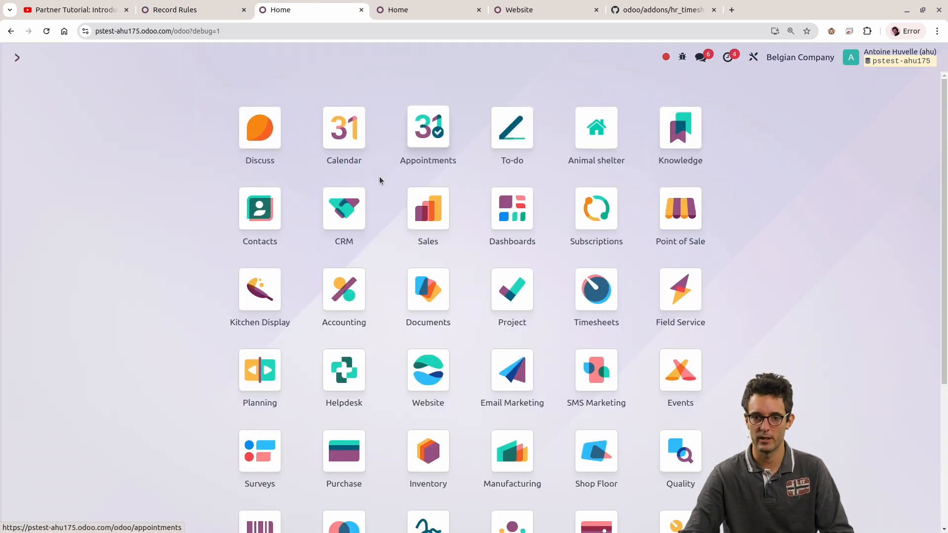
click(345, 209)
key(alt+Tab)
key(alt+Tab)
click(129, 237)
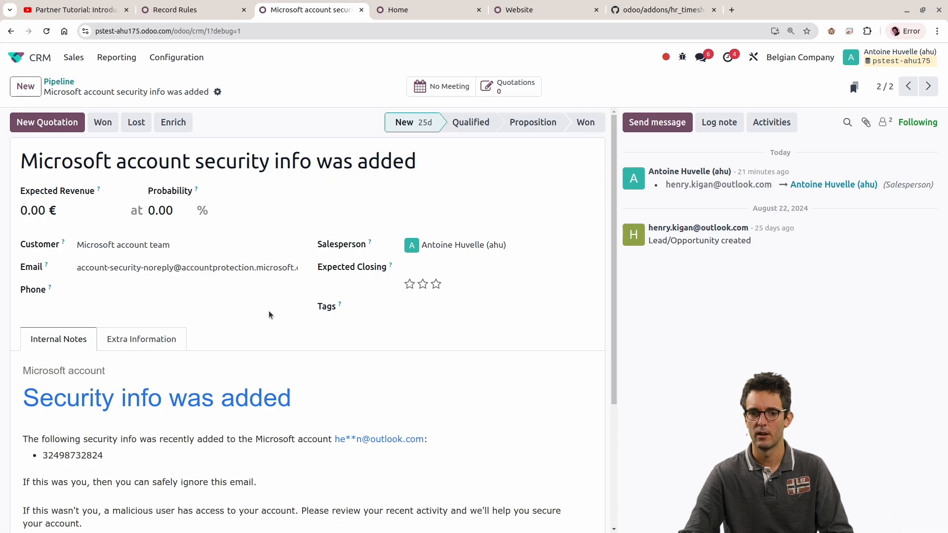
Step: In the lead's extra information, check the active company and set the tracking company to US Company
click(175, 338)
scroll(218, 334, down, 2)
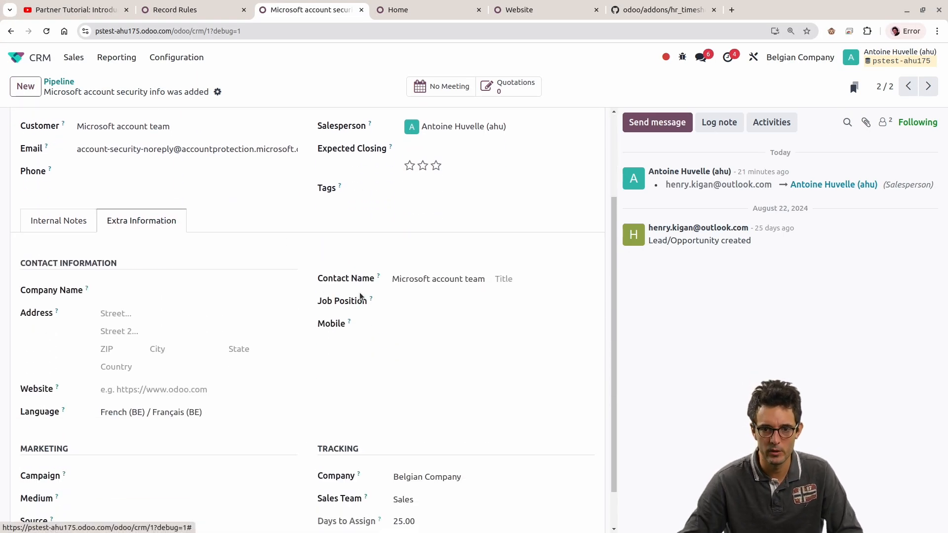
scroll(390, 316, down, 1)
click(439, 435)
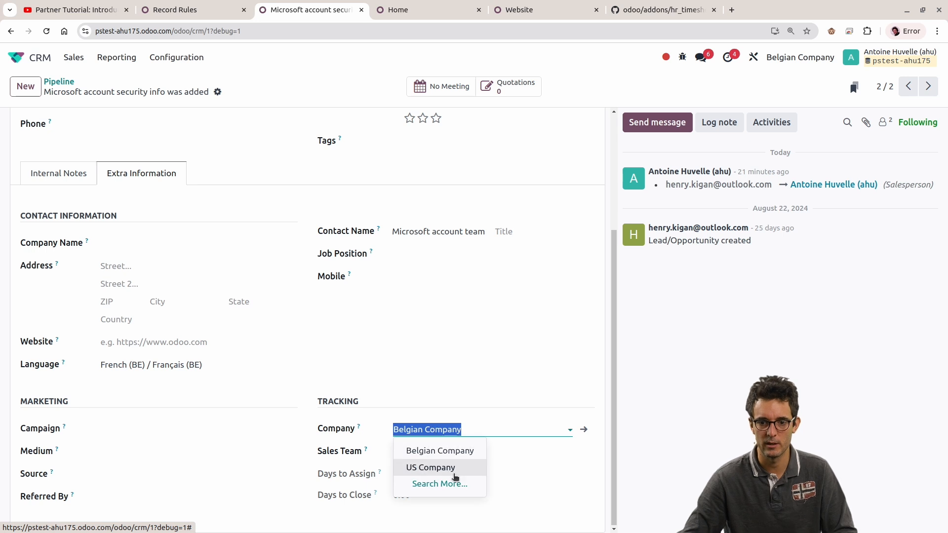
click(800, 57)
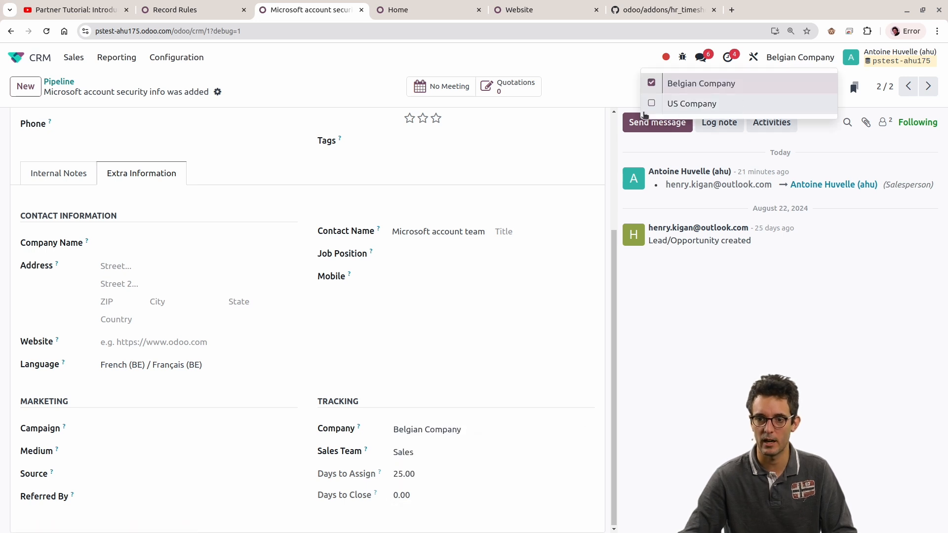
click(546, 368)
click(567, 429)
click(434, 467)
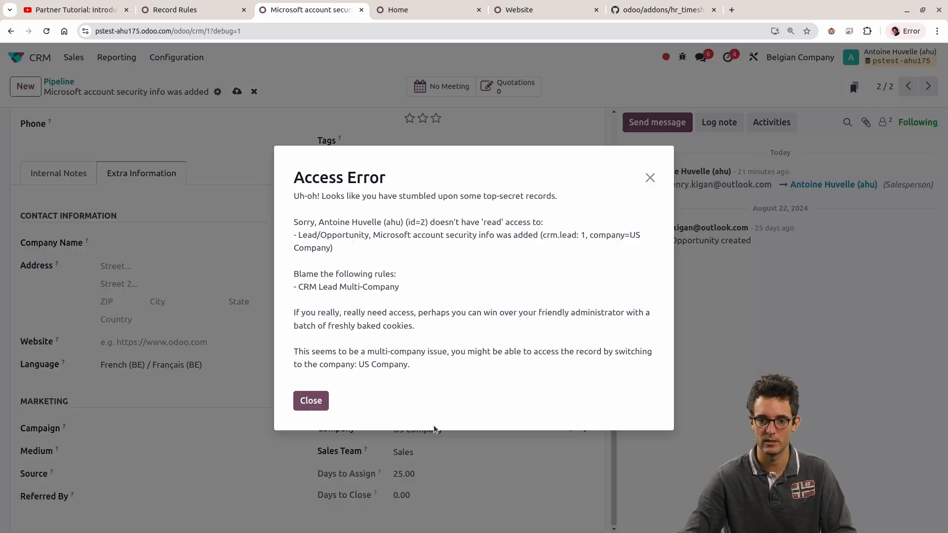
Step: Highlight the blamed rule in the access error, dismiss the error and switch the active company to US Company
drag(299, 289, 401, 290)
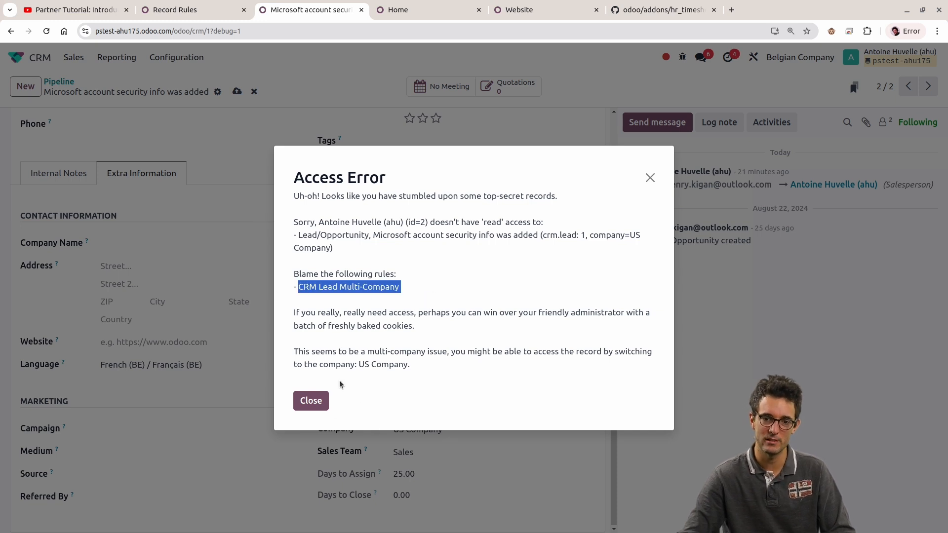
click(311, 401)
click(434, 430)
click(454, 391)
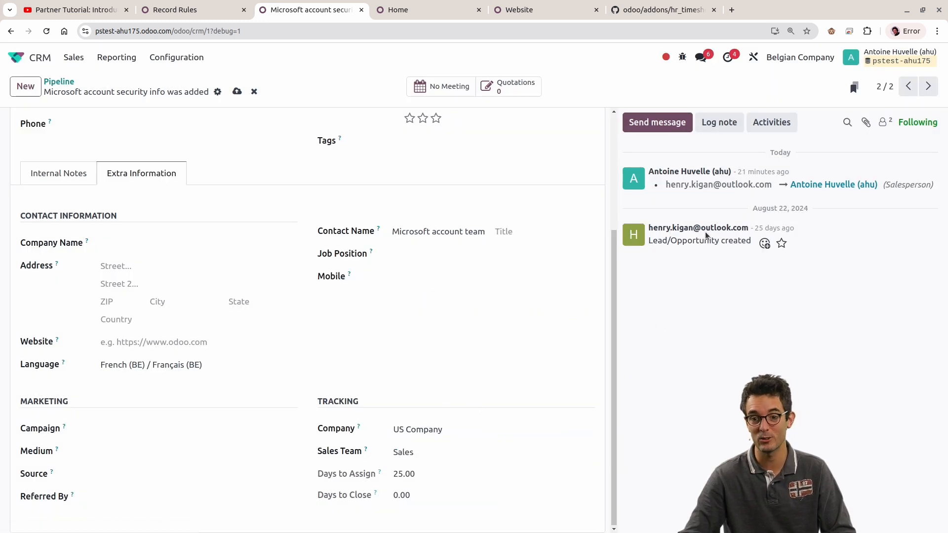
click(782, 58)
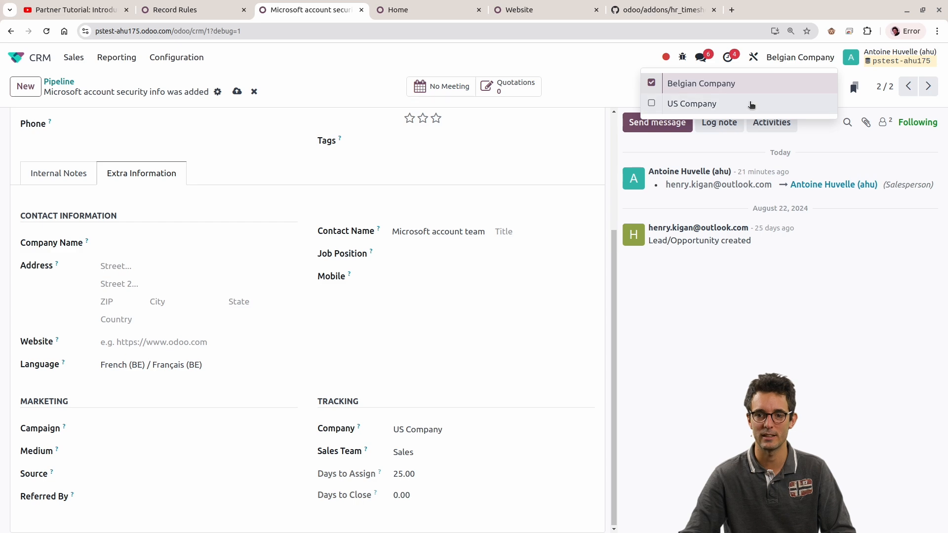
click(745, 102)
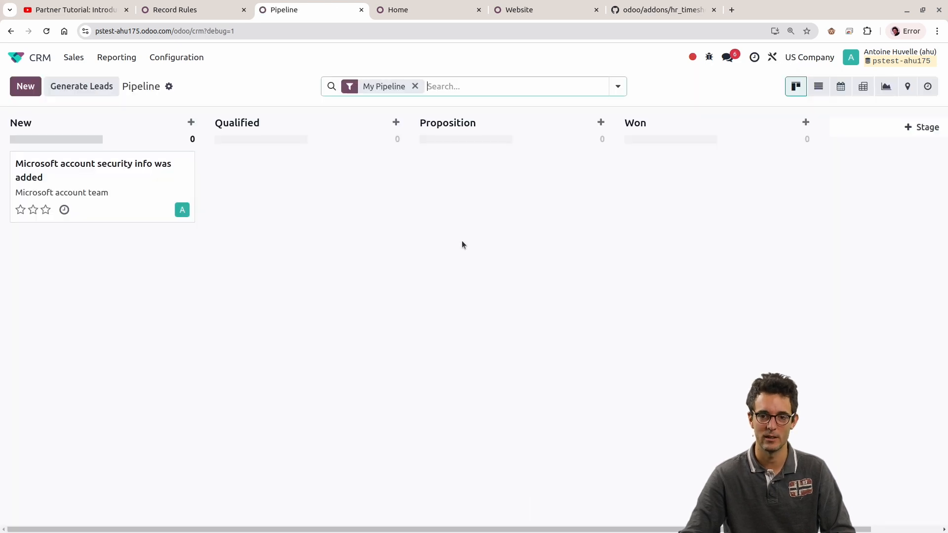
Step: Reopen the "Microsoft account security info was added" lead and check the company in its extra information
click(96, 184)
scroll(124, 340, down, 3)
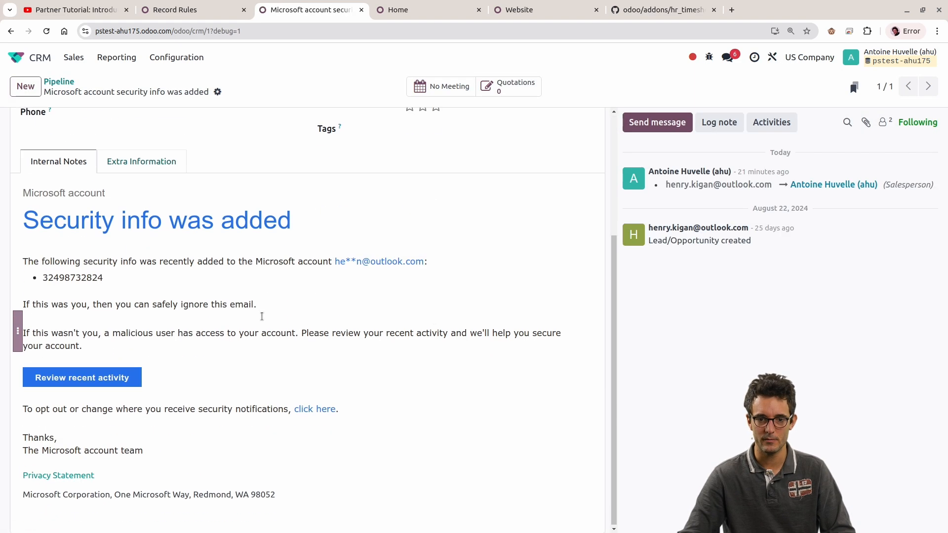
click(139, 159)
scroll(470, 353, up, 2)
scroll(442, 468, down, 2)
scroll(401, 356, up, 3)
scroll(383, 351, down, 1)
scroll(474, 425, down, 2)
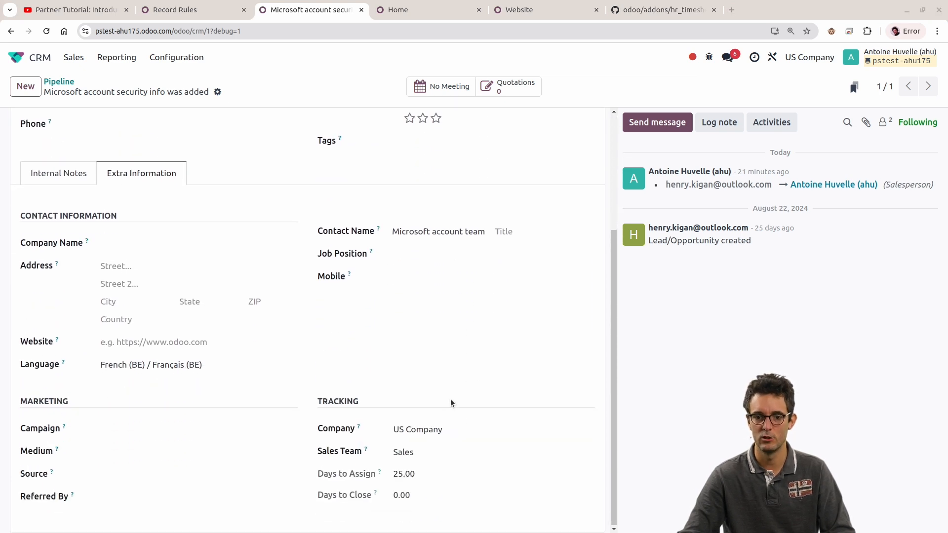
Step: Refresh the CRM pipeline in the incognito window and remove its default filter to check which leads remain accessible
key(alt+Tab)
key(F5)
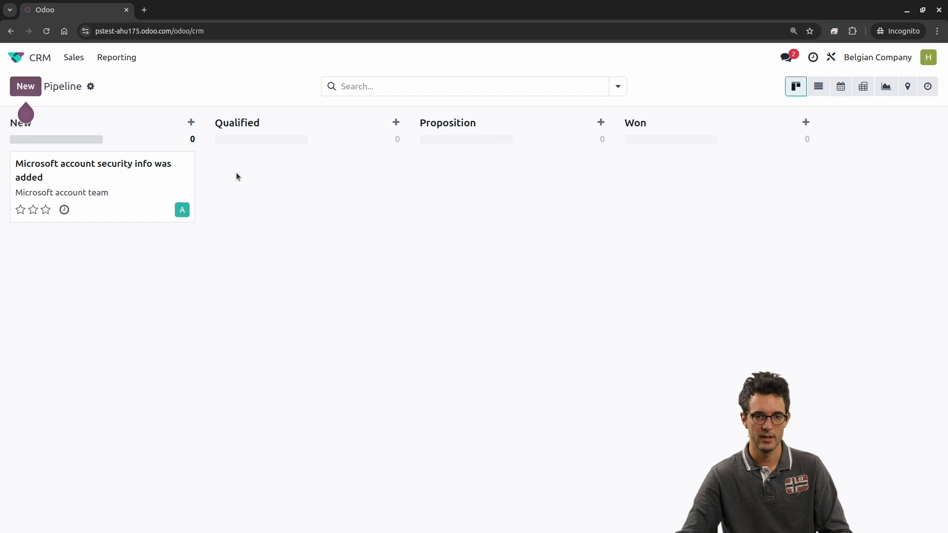
click(417, 87)
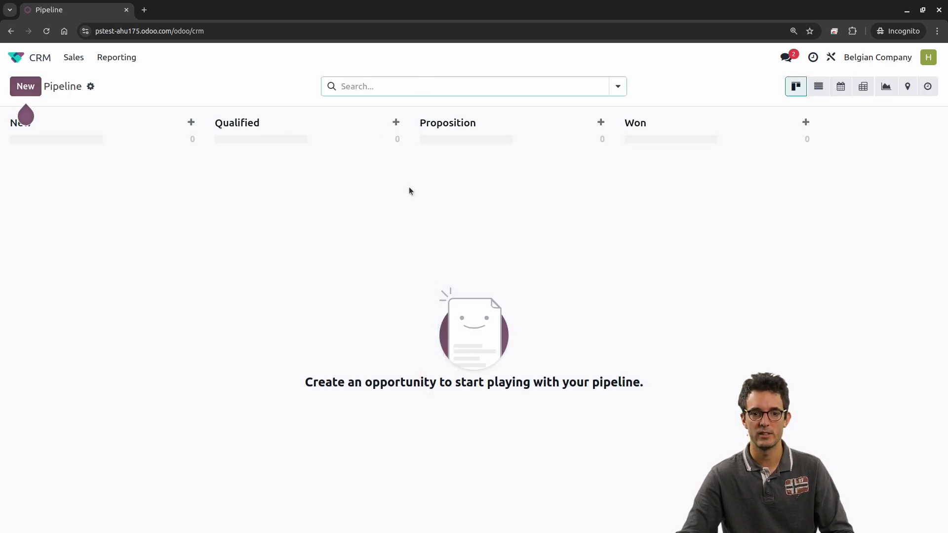
Step: Return to the Record Rules list in the administrator's window and deselect the Personal Leads and CRM Lead Multi-Company rules
key(alt+Tab)
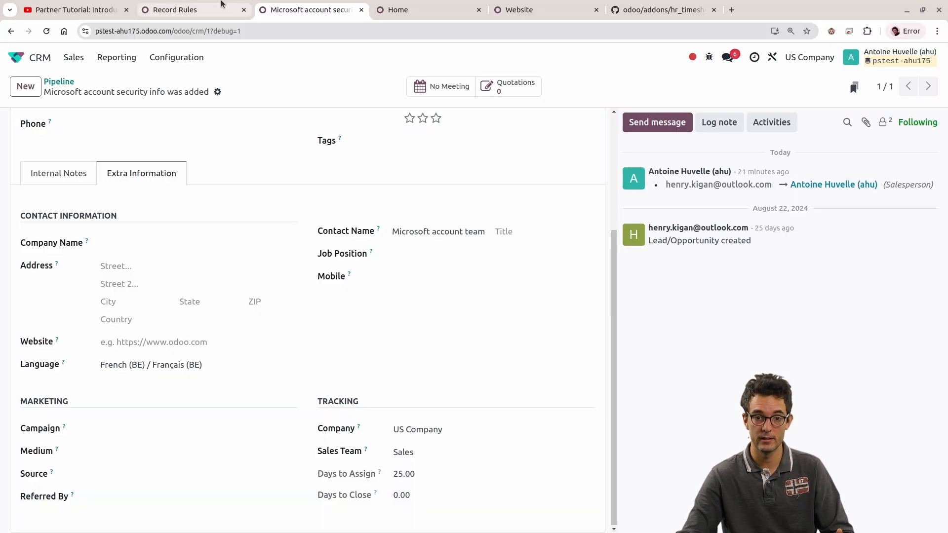
click(222, 5)
click(16, 167)
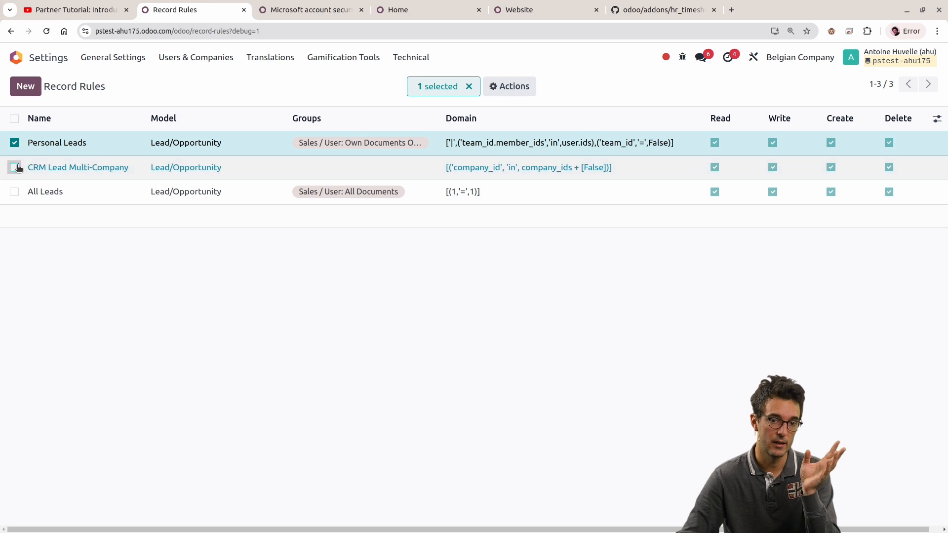
click(15, 168)
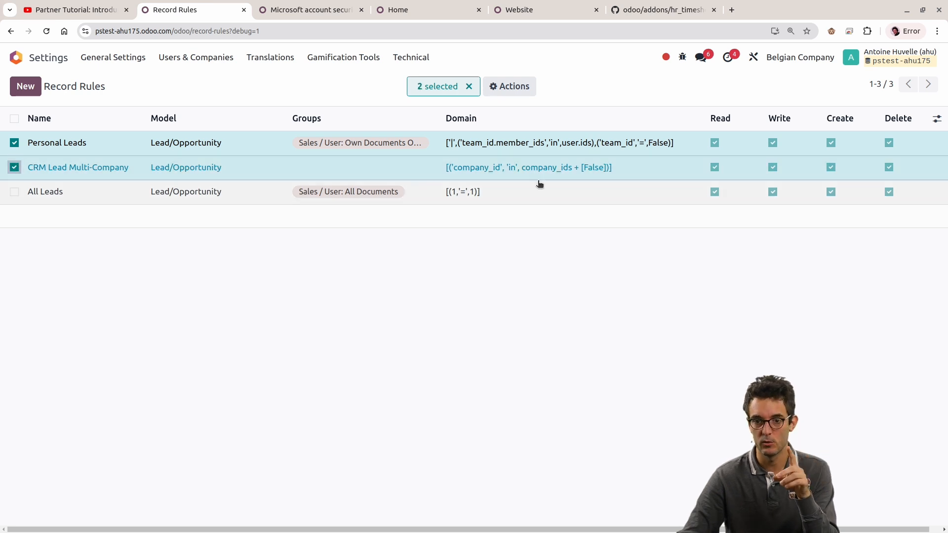
click(15, 168)
click(14, 143)
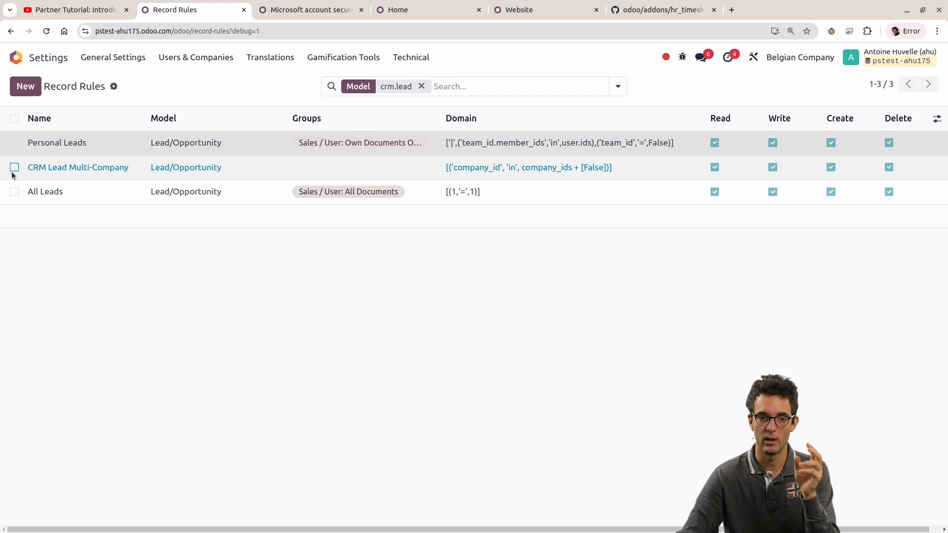
click(15, 168)
click(14, 169)
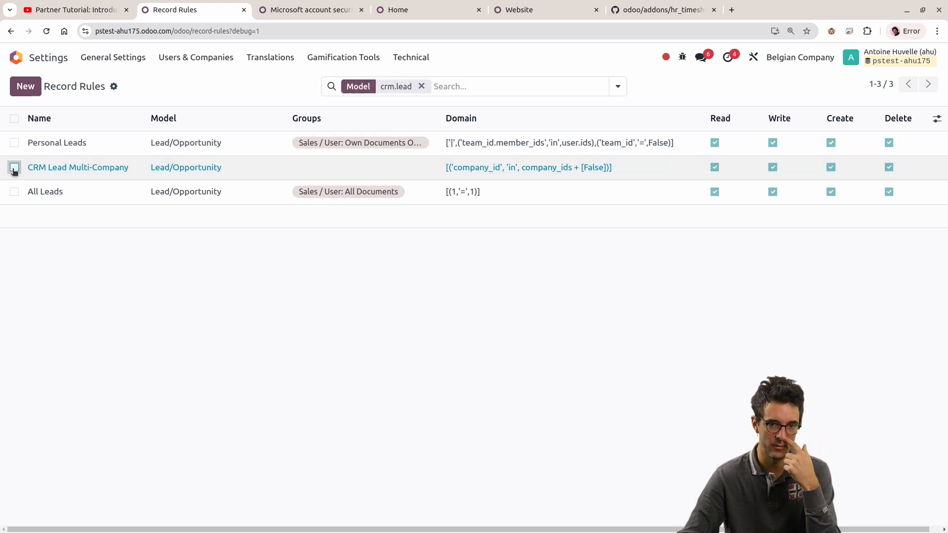
Step: Open the Personal Leads record rule and examine its "Interaction between rules" explanation
click(58, 142)
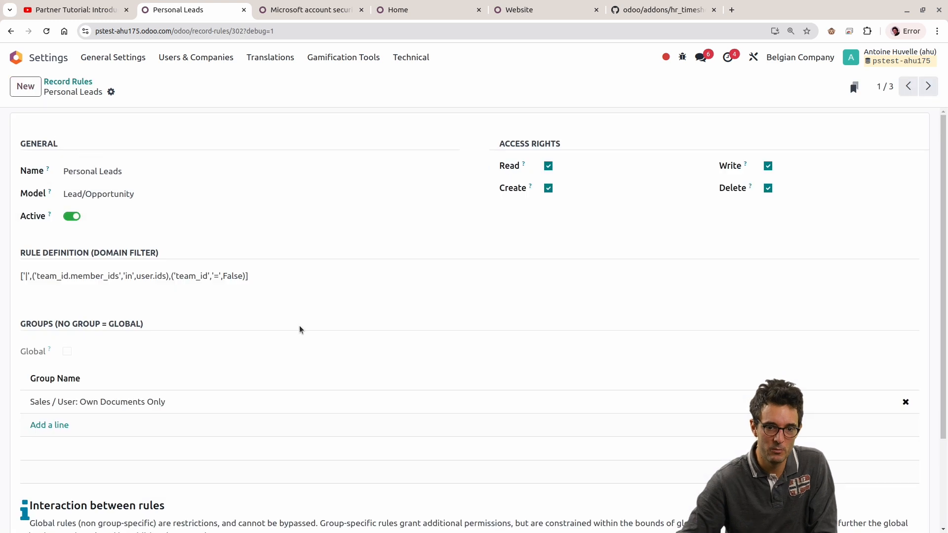
scroll(282, 316, down, 2)
drag(493, 520, 29, 409)
click(85, 413)
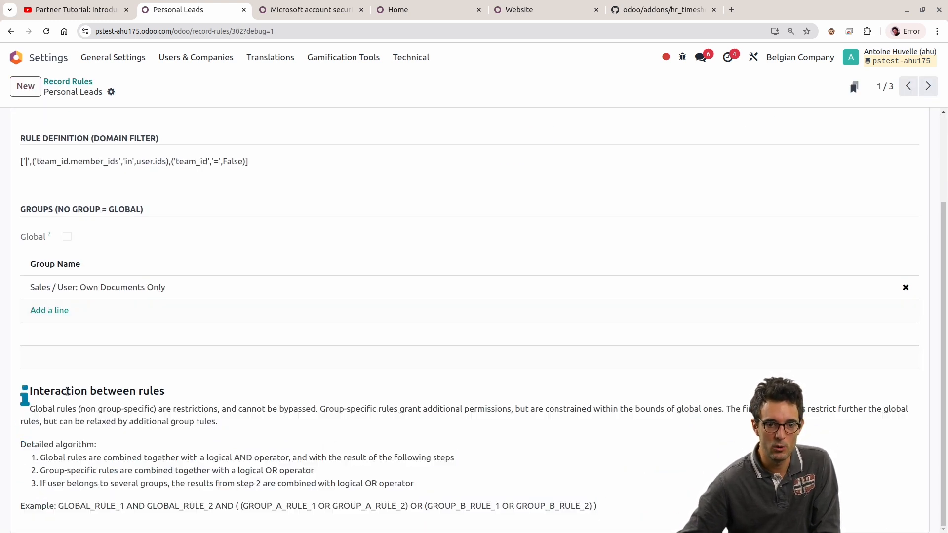
double_click(62, 391)
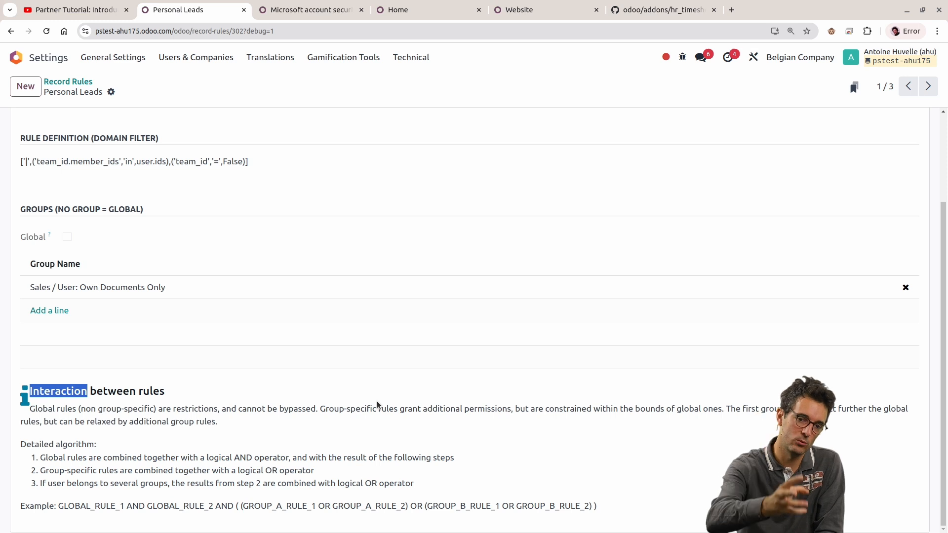
Step: Check the Global setting of the Personal Leads rule and go to the CRM Lead Multi-Company rule for comparison
scroll(371, 341, up, 3)
click(29, 355)
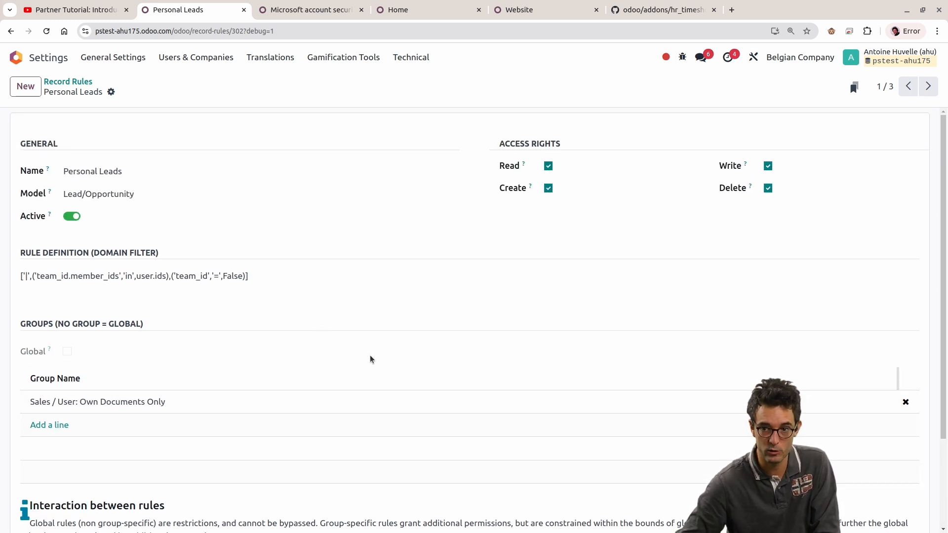
click(928, 86)
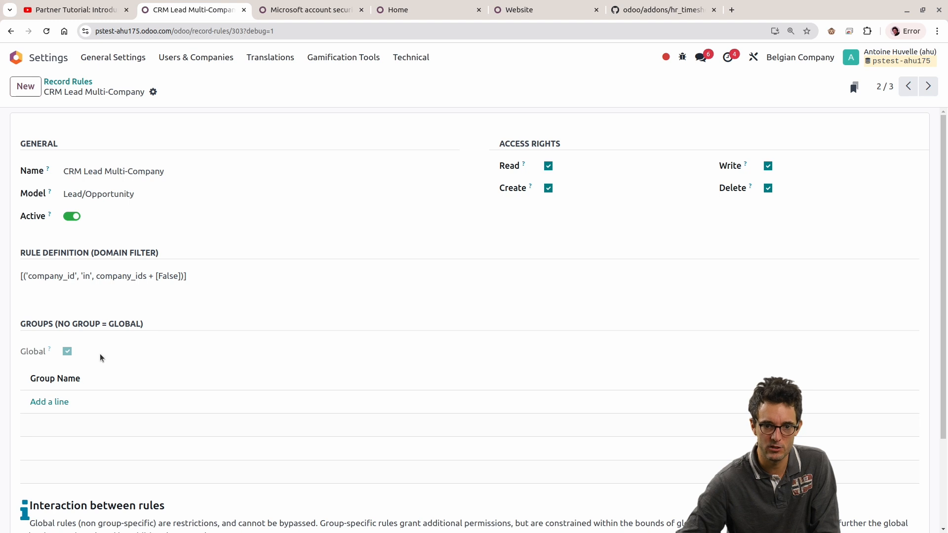
Step: Return to the Personal Leads rule and highlight the opening paragraph of its "Interaction between rules" explanation
click(908, 86)
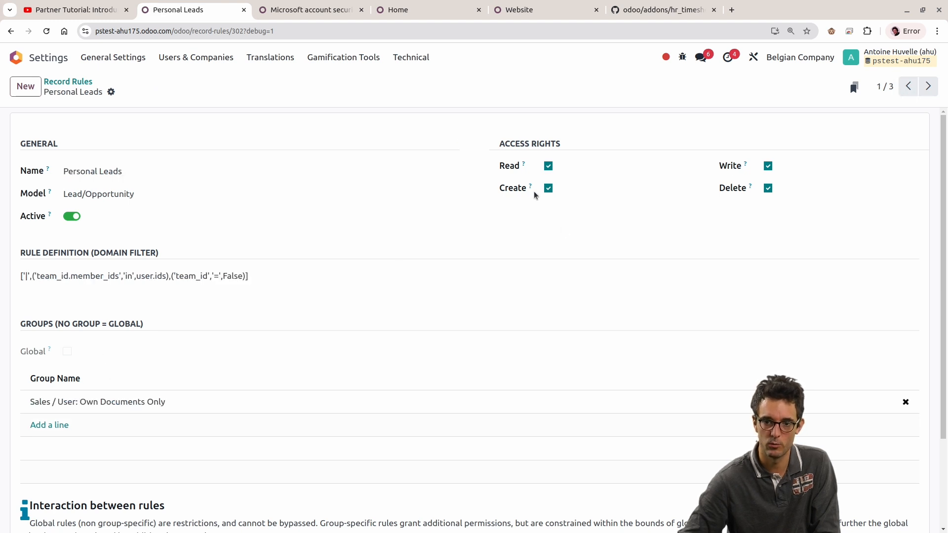
scroll(325, 275, down, 2)
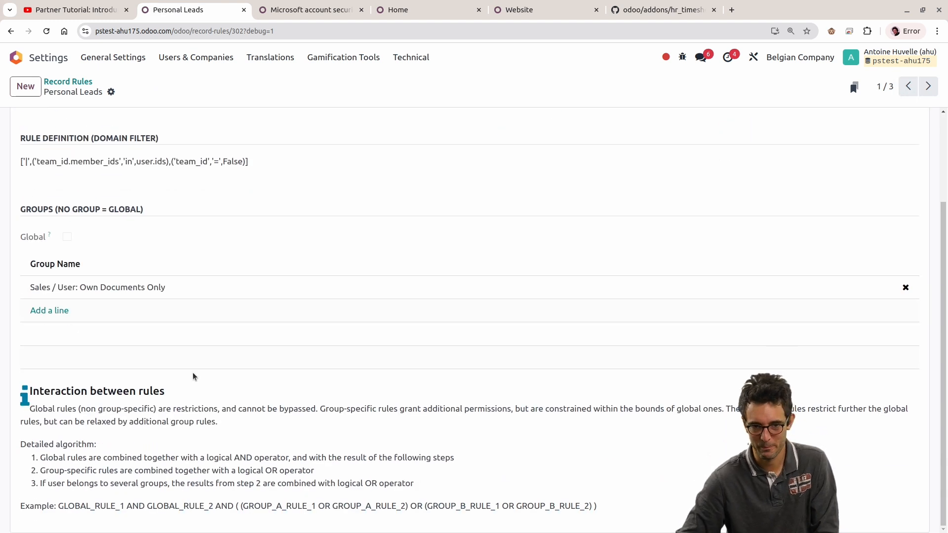
drag(39, 391, 241, 431)
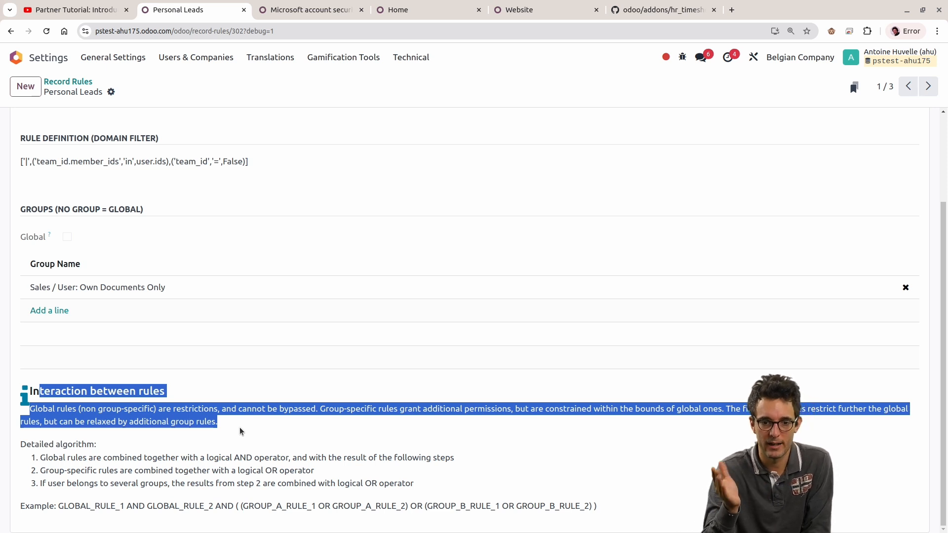
Step: In the CRM Lead Multi-Company rule, highlight the company domain and the sentences explaining global and group-specific rules
click(928, 86)
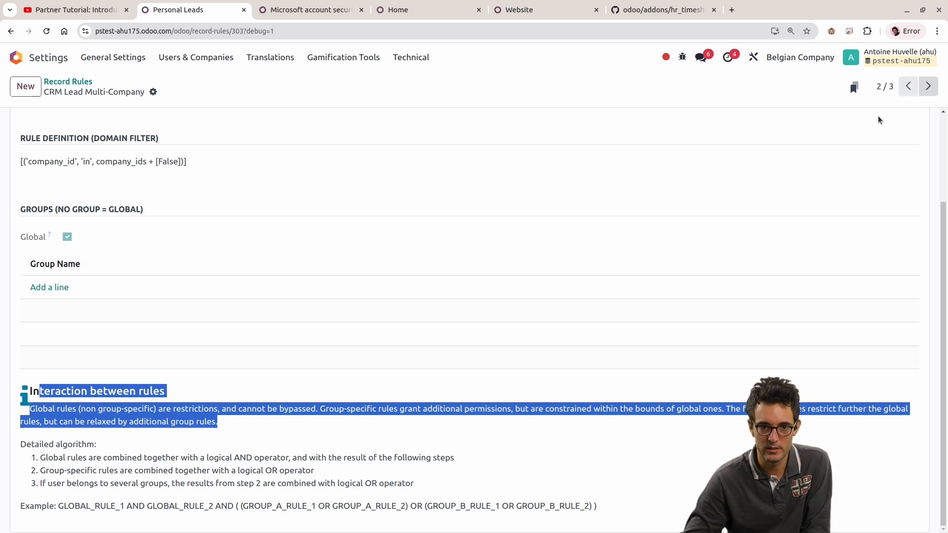
triple_click(216, 164)
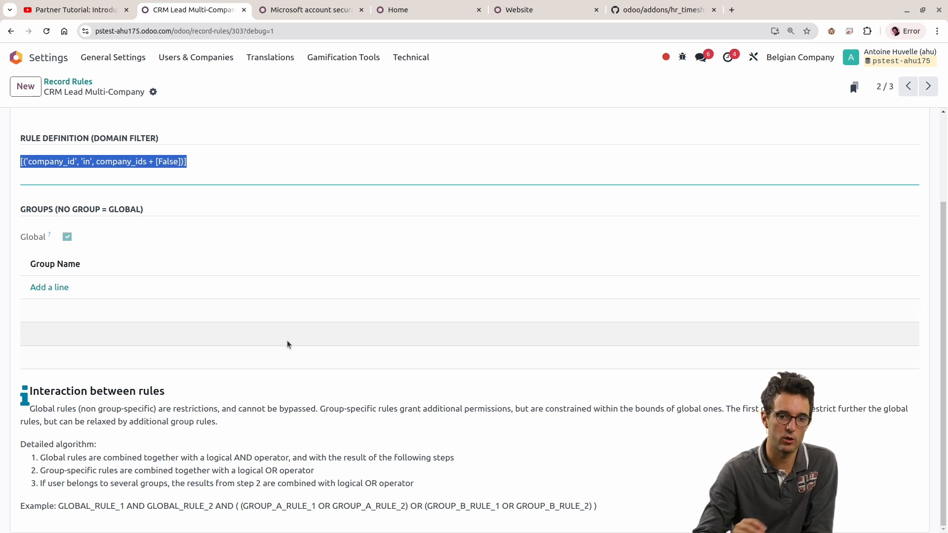
drag(235, 410, 2, 414)
click(352, 440)
drag(320, 409, 736, 411)
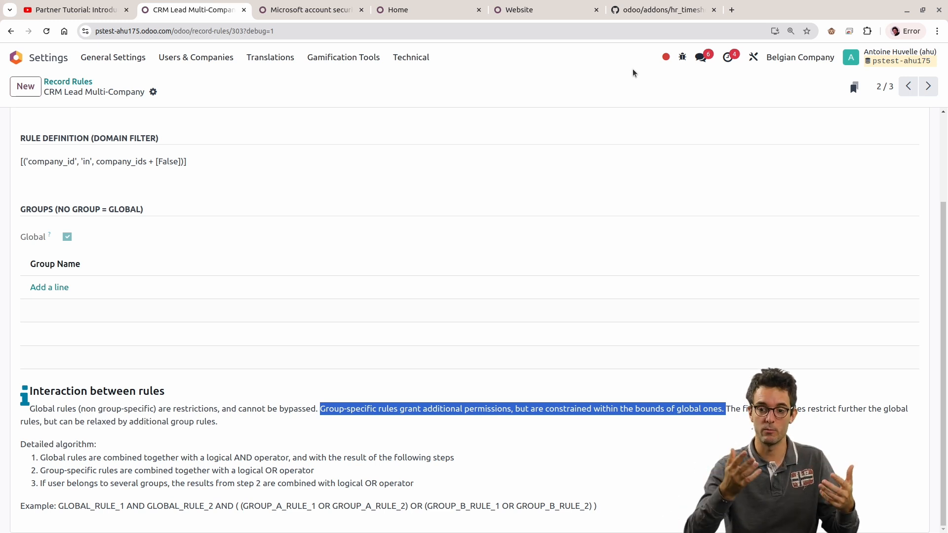
drag(726, 409, 739, 425)
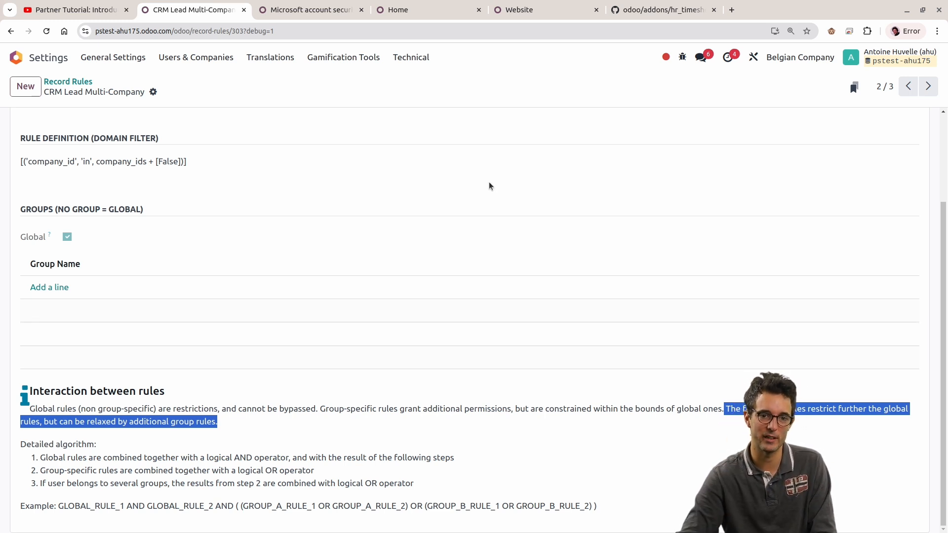
Step: Return to the Record Rules list and single out the global CRM Lead Multi-Company rule by briefly selecting it
click(68, 82)
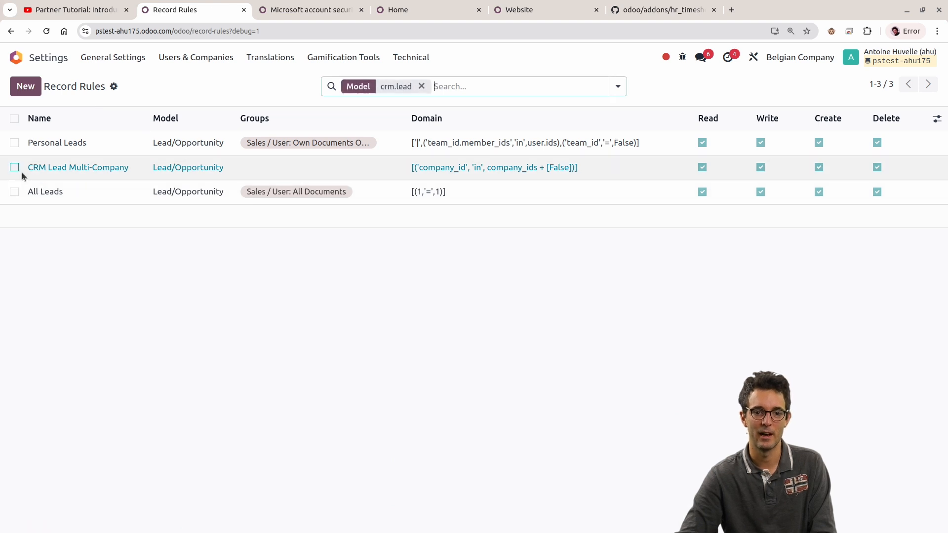
click(15, 167)
click(15, 167)
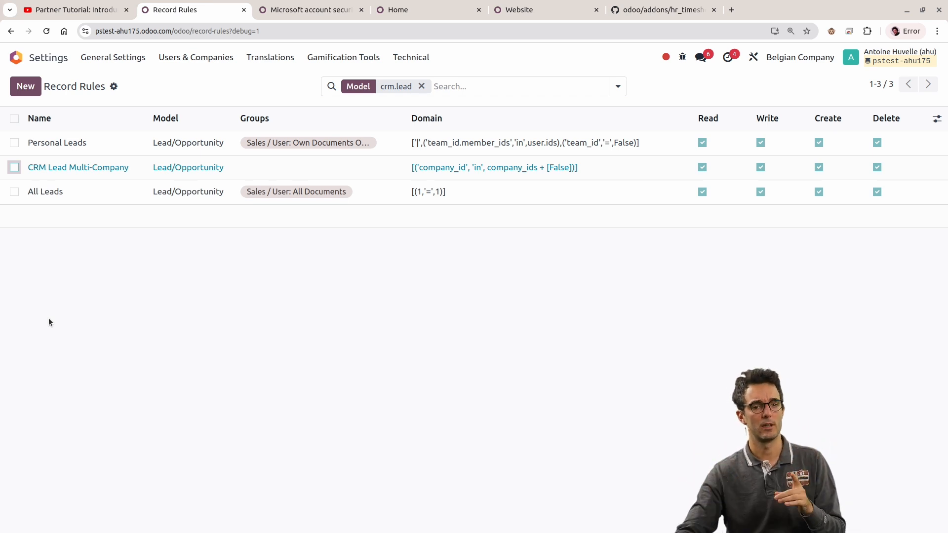
Step: Compare the group-specific Personal Leads and All Leads rules by selecting them in turn and together, and clear the selection
click(14, 142)
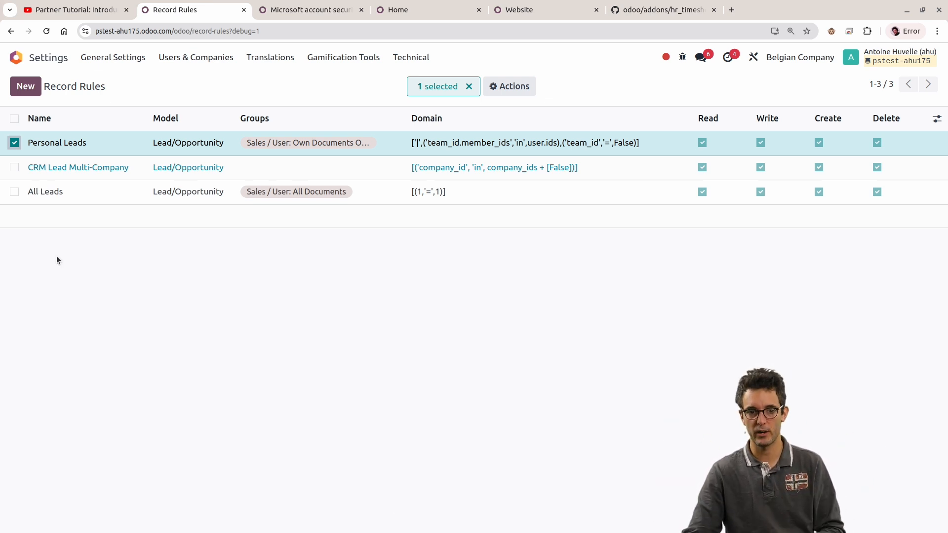
click(14, 191)
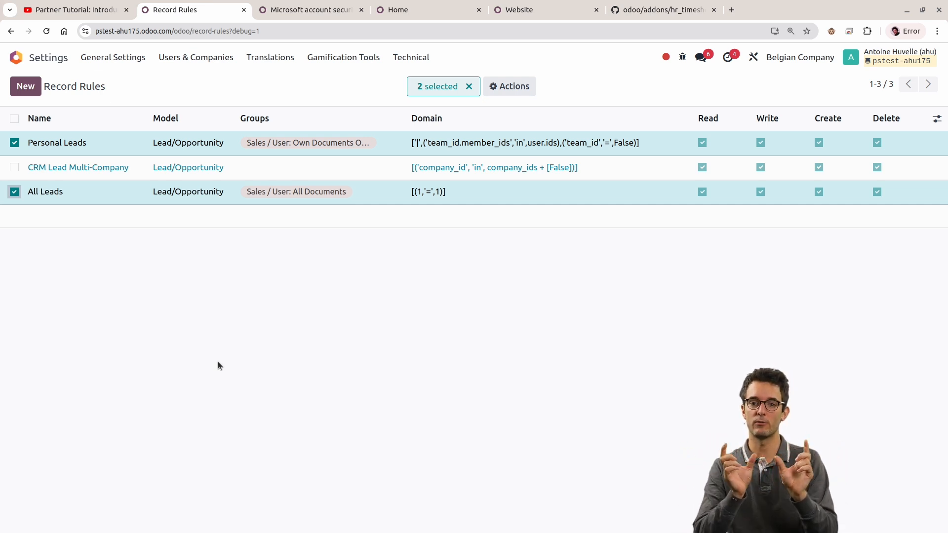
click(14, 193)
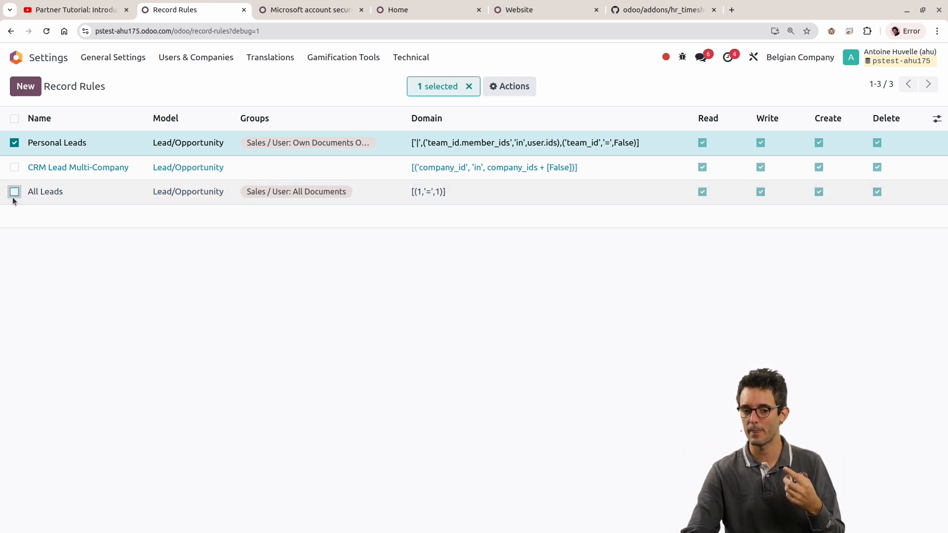
click(14, 145)
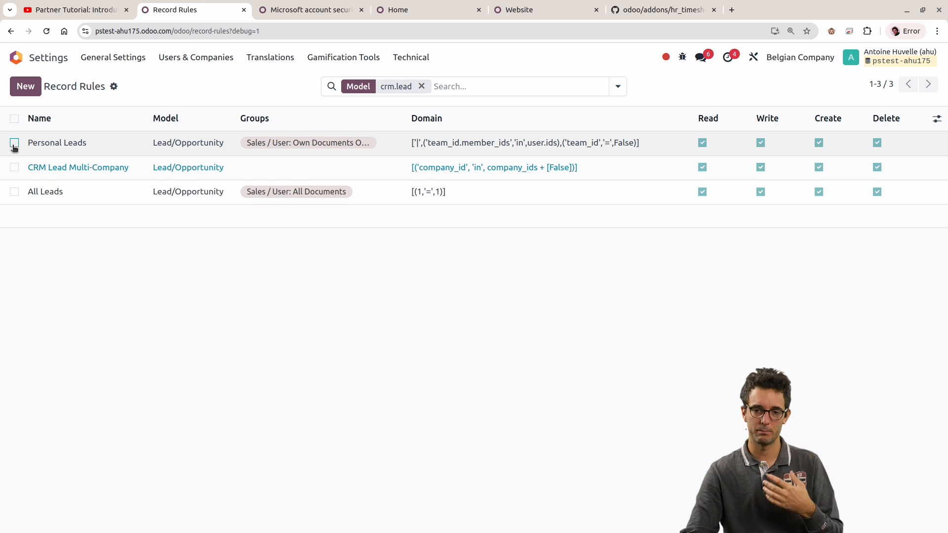
click(14, 144)
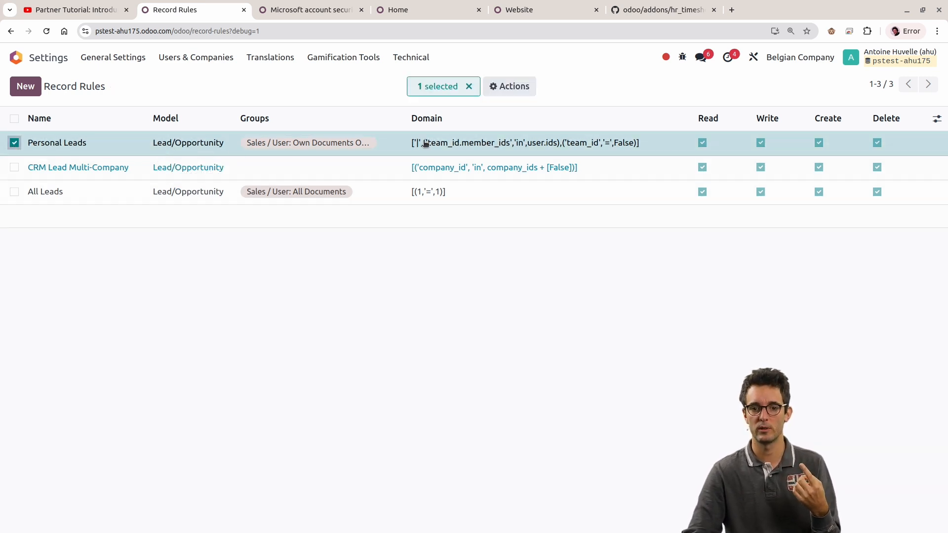
click(14, 192)
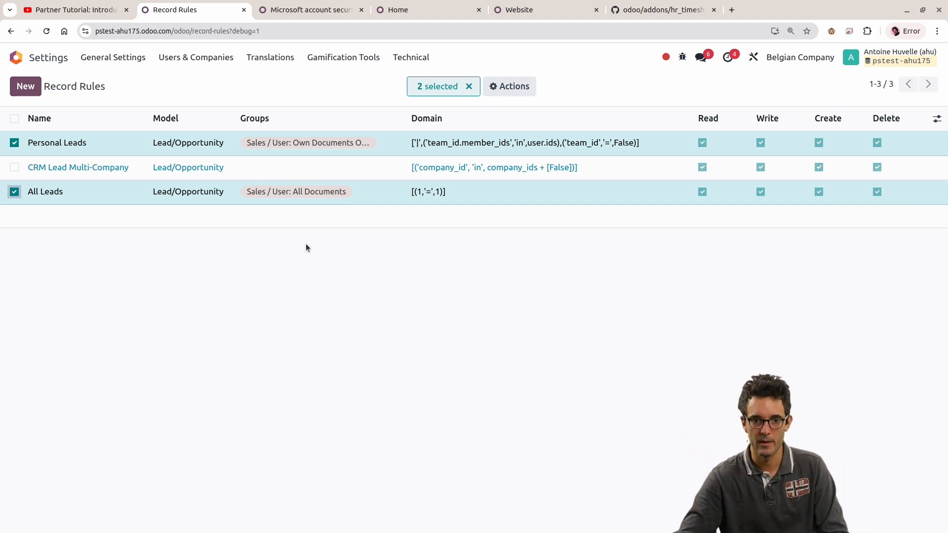
click(14, 143)
click(15, 192)
Step: Open the Personal Leads rule and examine the relaxation sentence, detailed algorithm and example formula under "Interaction between rules"
click(57, 147)
scroll(413, 348, down, 2)
drag(724, 410, 218, 422)
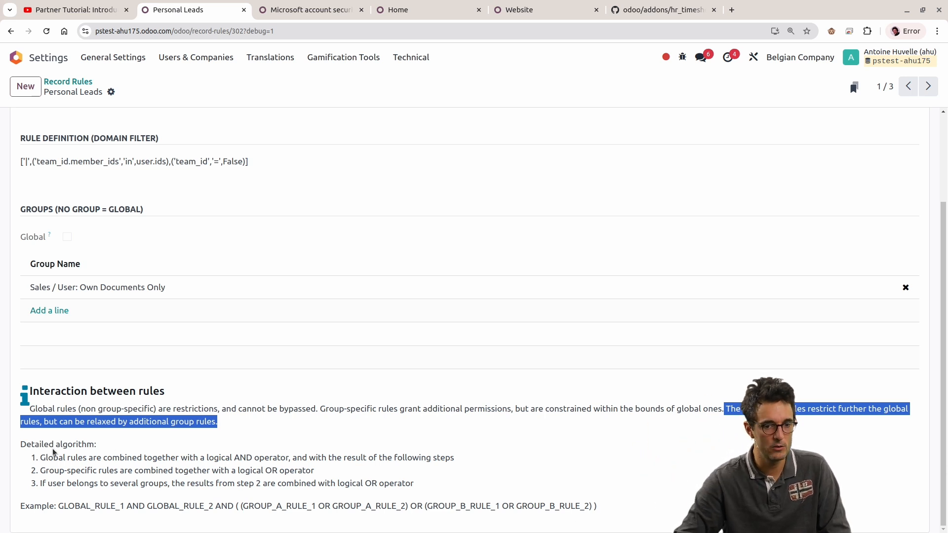
drag(414, 484, 15, 463)
mouse_move(68, 506)
mouse_down()
mouse_move(672, 503)
mouse_move(20, 506)
mouse_move(59, 504)
mouse_up()
mouse_move(594, 506)
mouse_down()
mouse_move(626, 506)
mouse_move(607, 505)
mouse_up()
drag(127, 423, 123, 422)
click(19, 402)
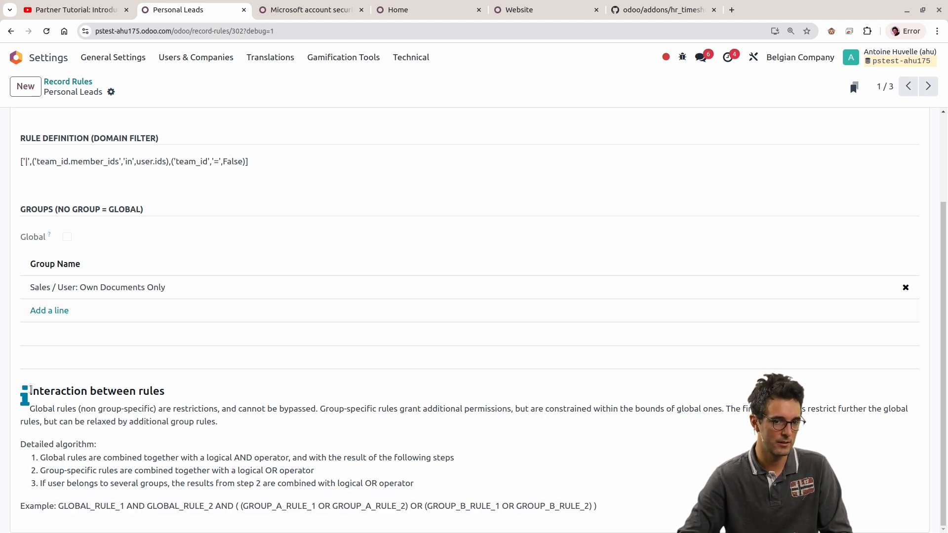
drag(611, 513, 27, 391)
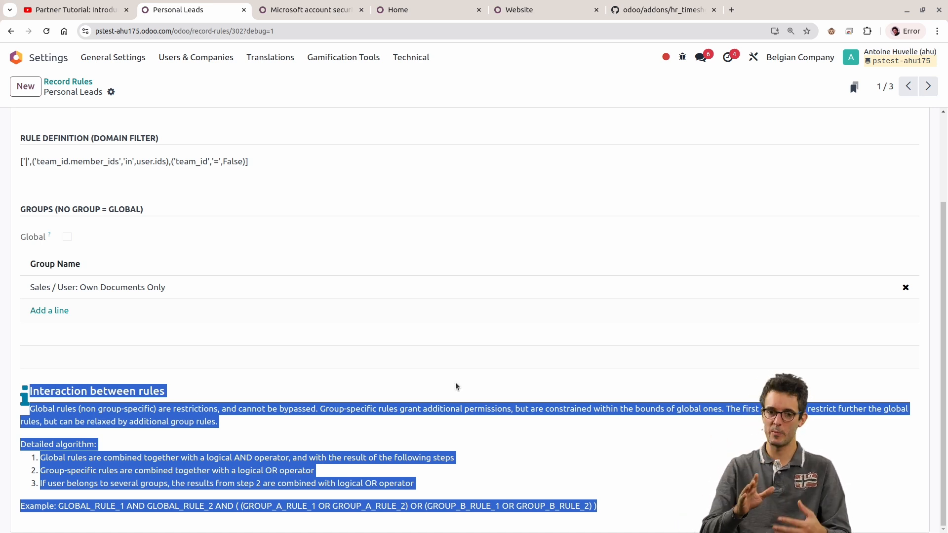
scroll(499, 289, up, 3)
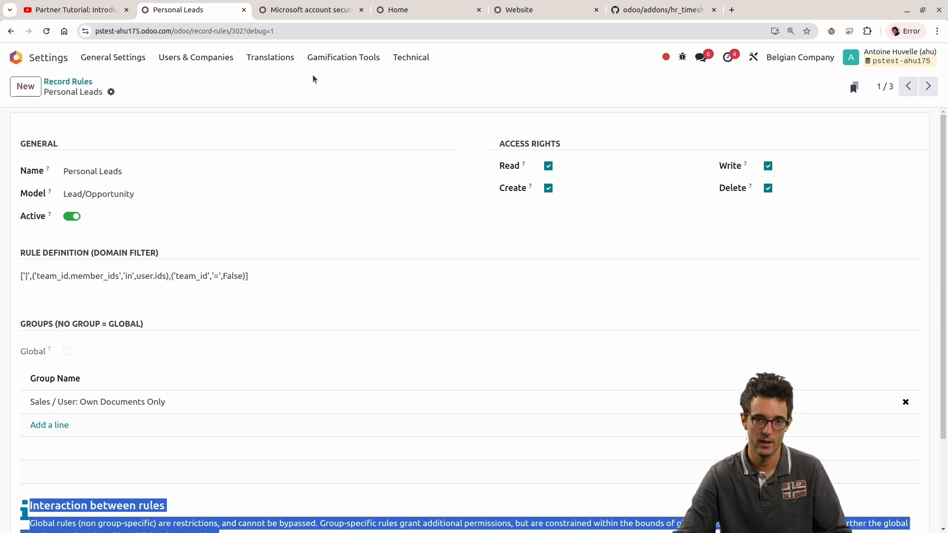
Step: Compare the Microsoft account security lead's company and sales team with the incognito CRM pipeline, and return to the Personal Leads rule
click(276, 13)
key(alt+Tab)
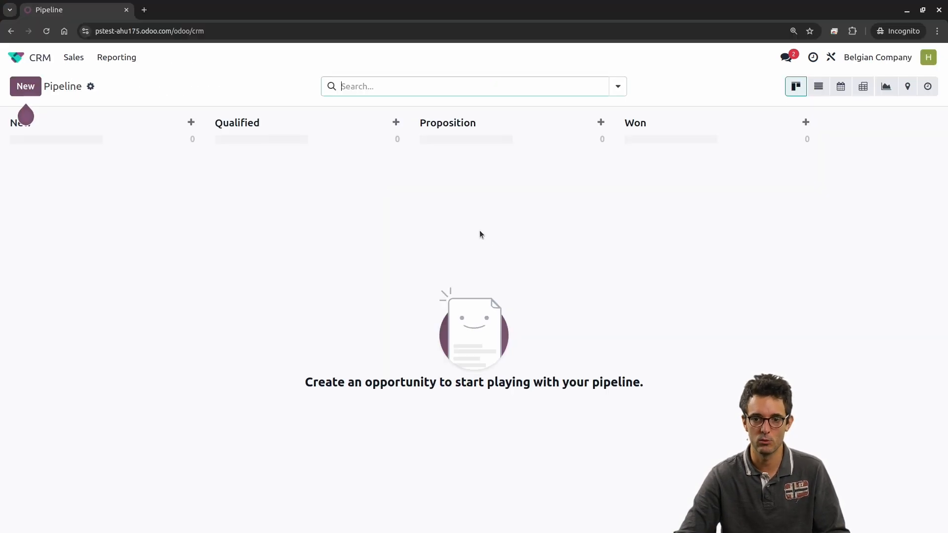
key(alt+Tab)
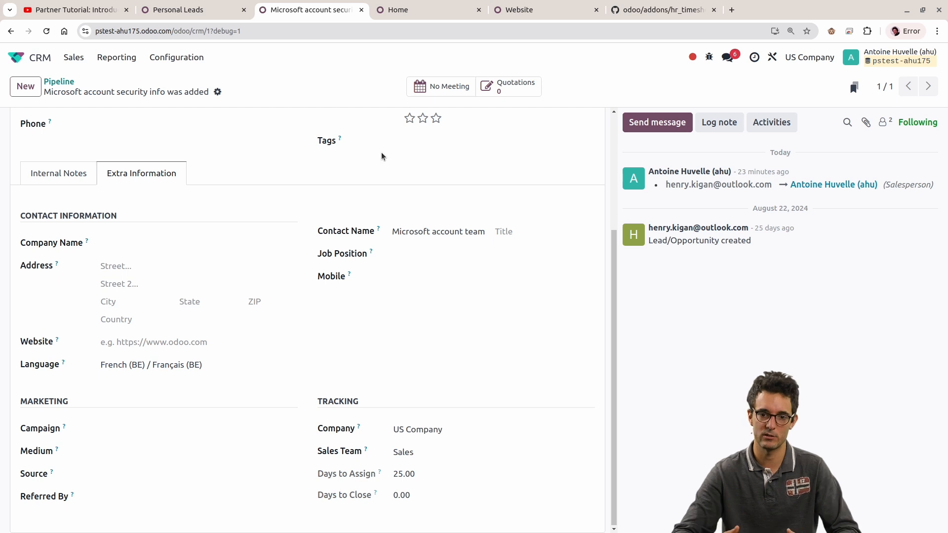
click(212, 8)
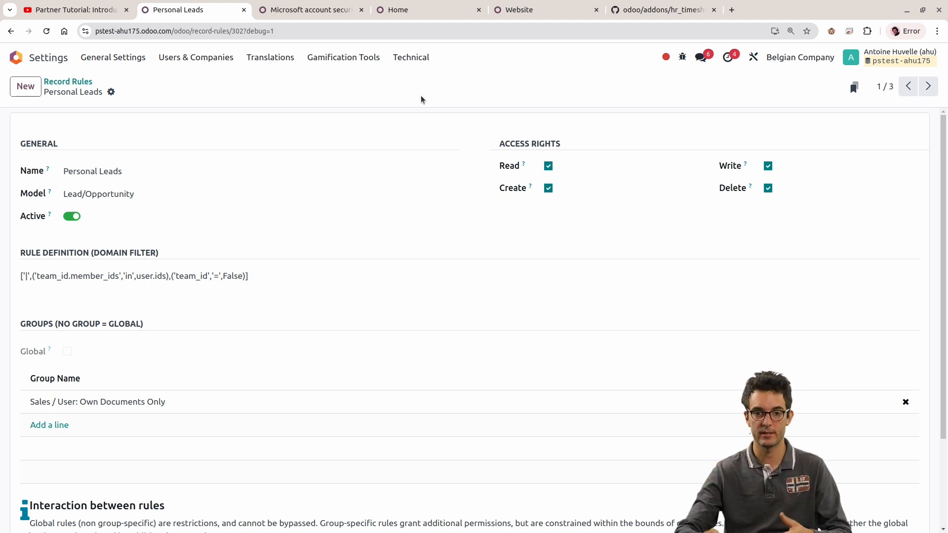
key(alt+Tab)
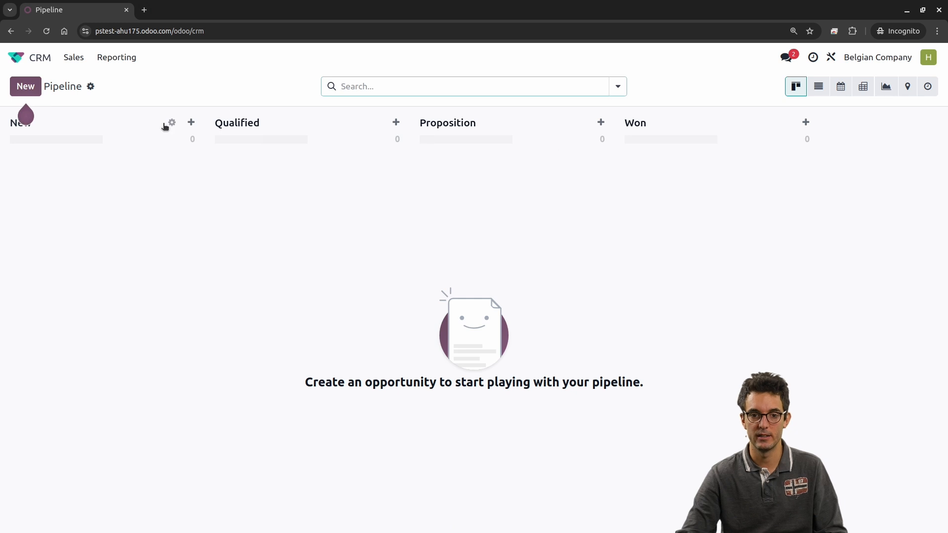
key(alt+Tab)
Step: Disable and re-enable Read access on the Personal Leads rule, and return to the Record Rules list
click(548, 166)
click(548, 166)
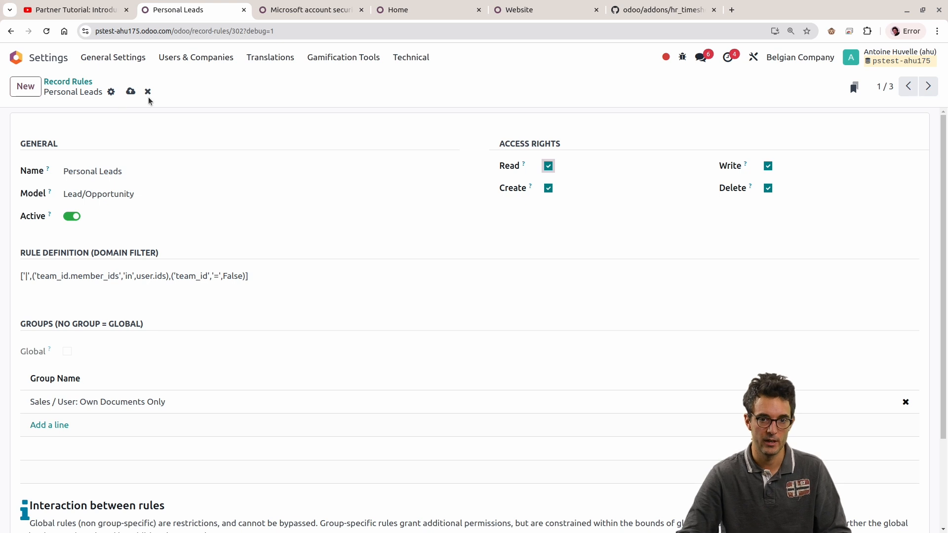
click(68, 81)
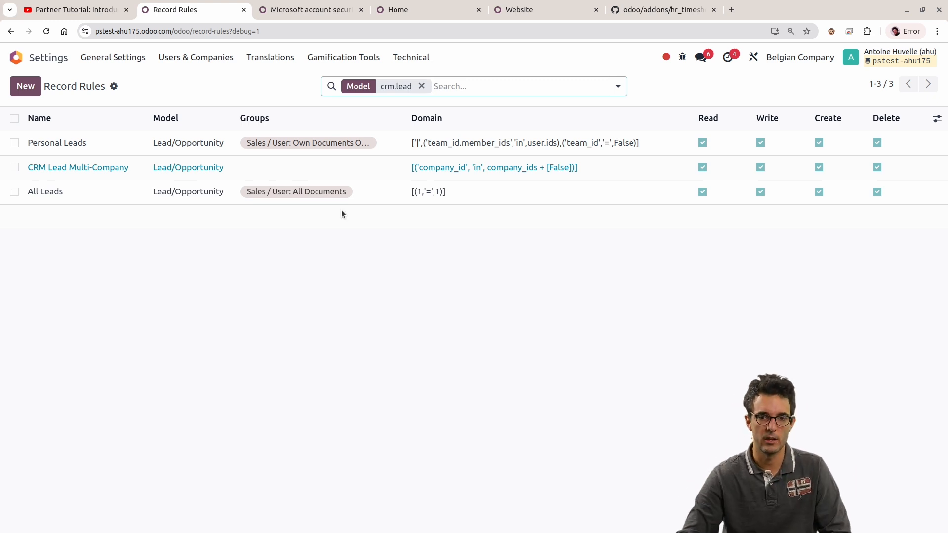
click(398, 57)
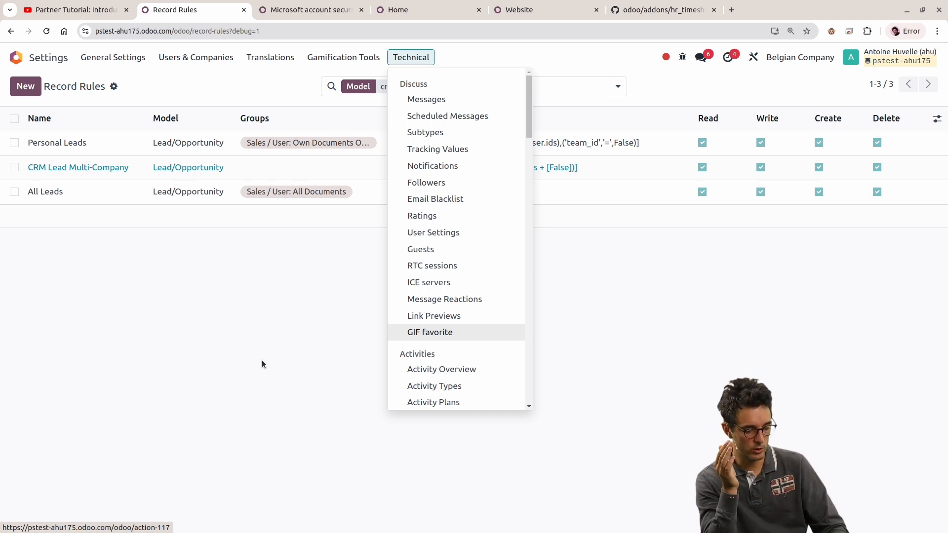
click(262, 361)
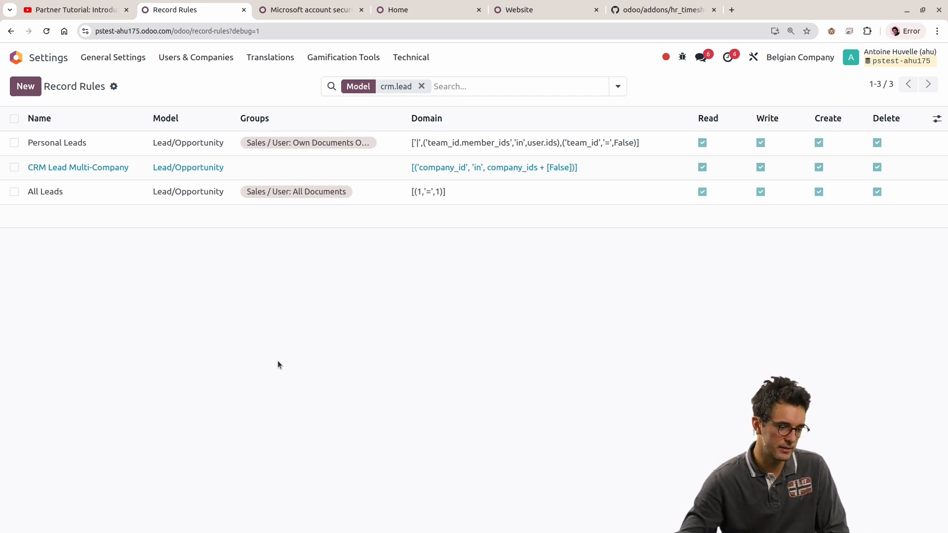
Step: Switch to the odoo/odoo repository on GitHub, dismiss the page find and repository search, and collapse the hr_timesheet folder
click(641, 10)
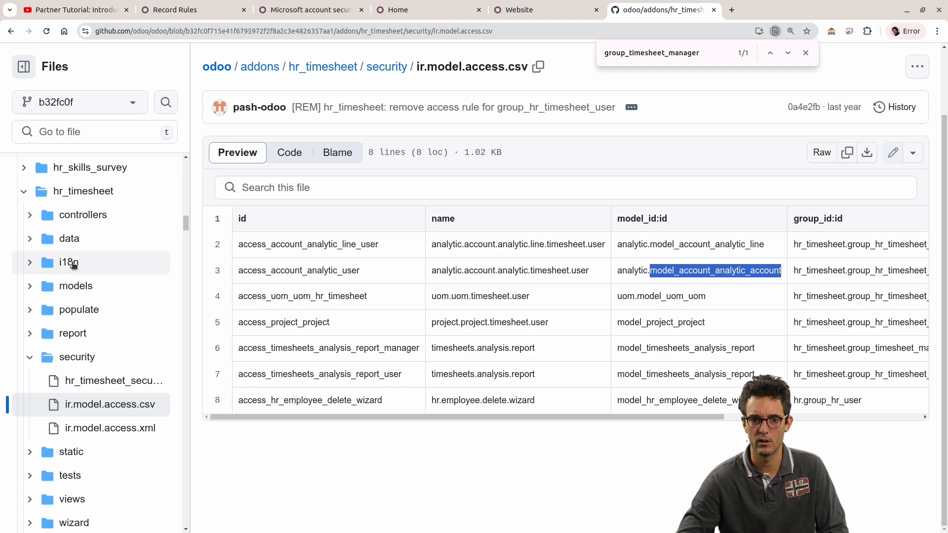
click(101, 381)
scroll(406, 145, up, 1)
click(805, 52)
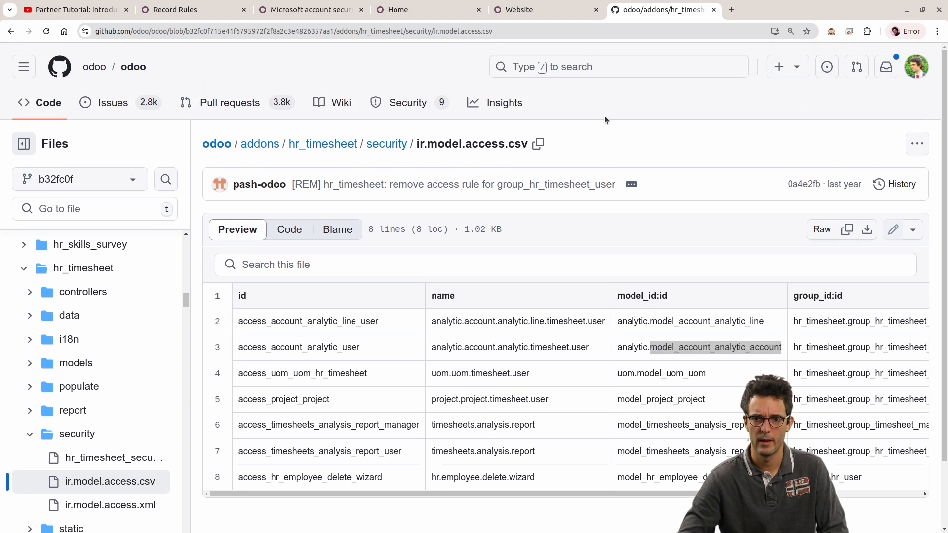
click(604, 75)
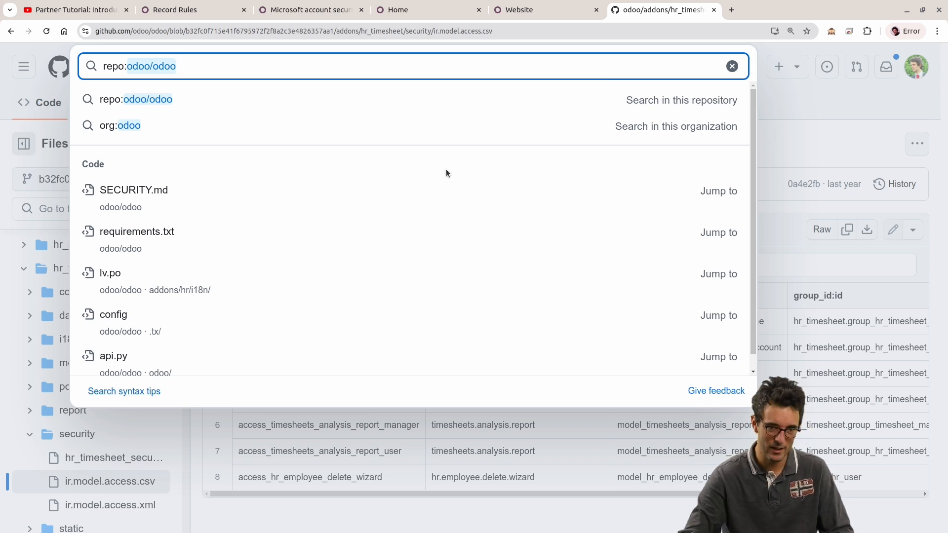
key(Escape)
click(24, 269)
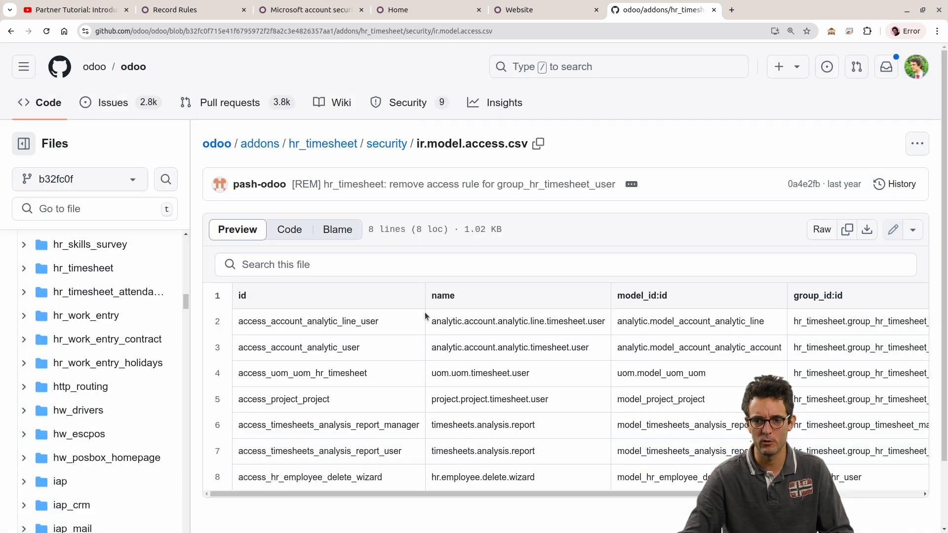
Step: Look through the addons modules in the file tree and open the full addons folder listing
scroll(79, 313, down, 10)
scroll(86, 316, down, 20)
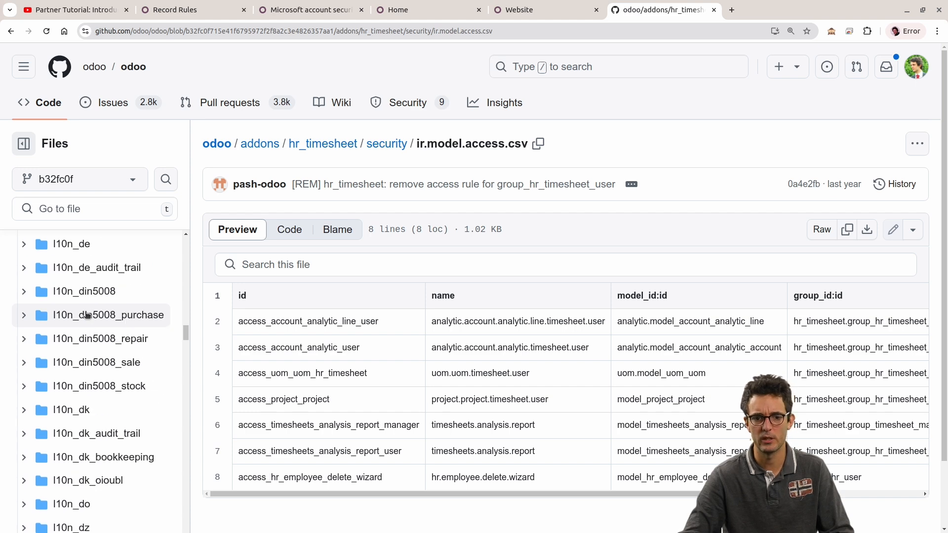
scroll(87, 317, down, 20)
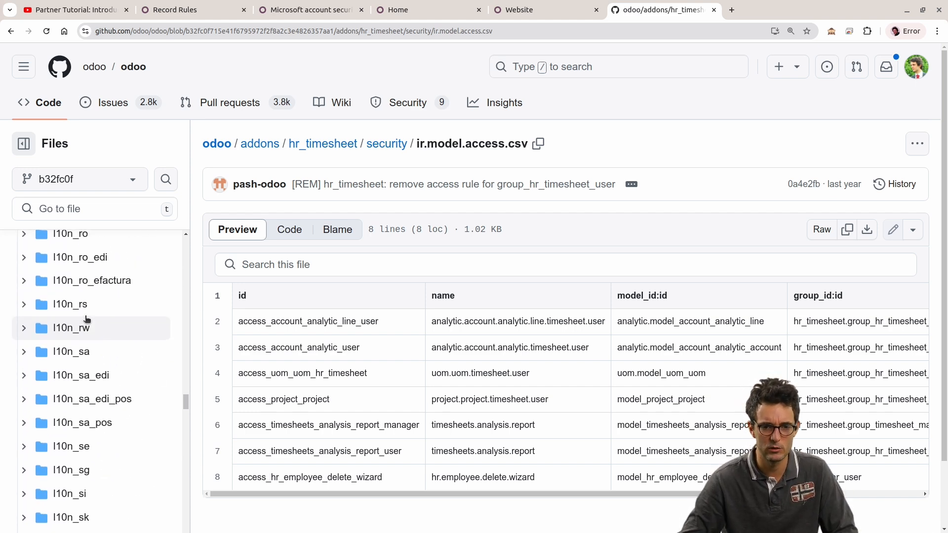
scroll(78, 324, down, 3)
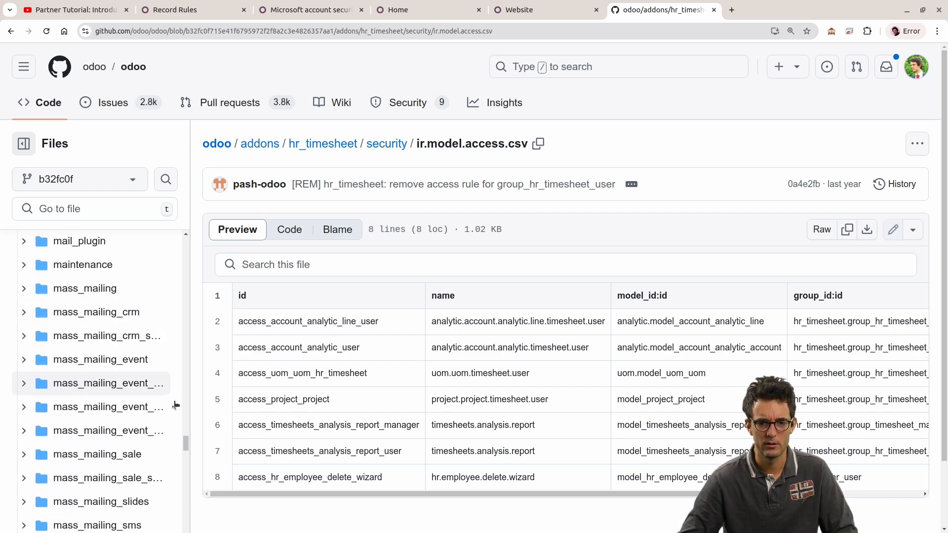
scroll(146, 292, up, 11)
scroll(143, 276, up, 10)
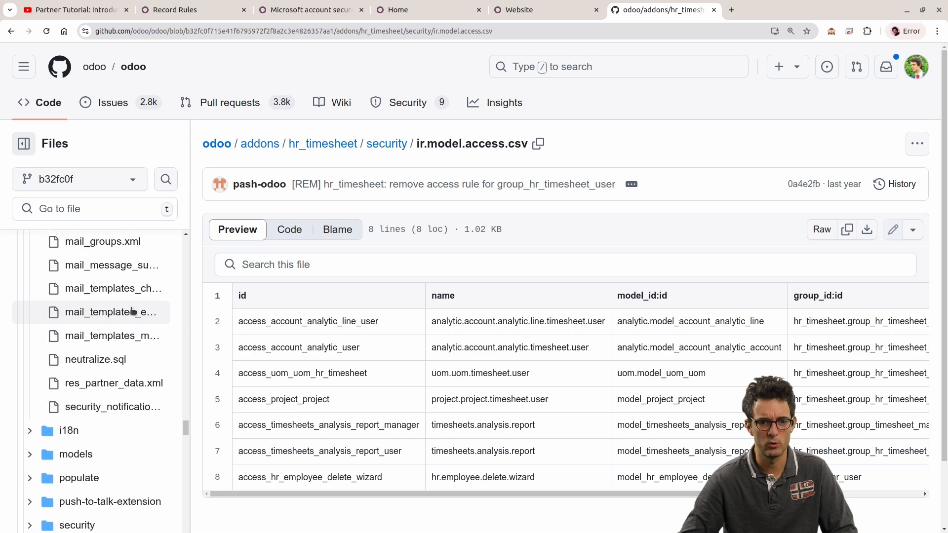
click(260, 143)
Step: Find "sale_" among the addons folders and open the sale module folder
key(ctrl+f)
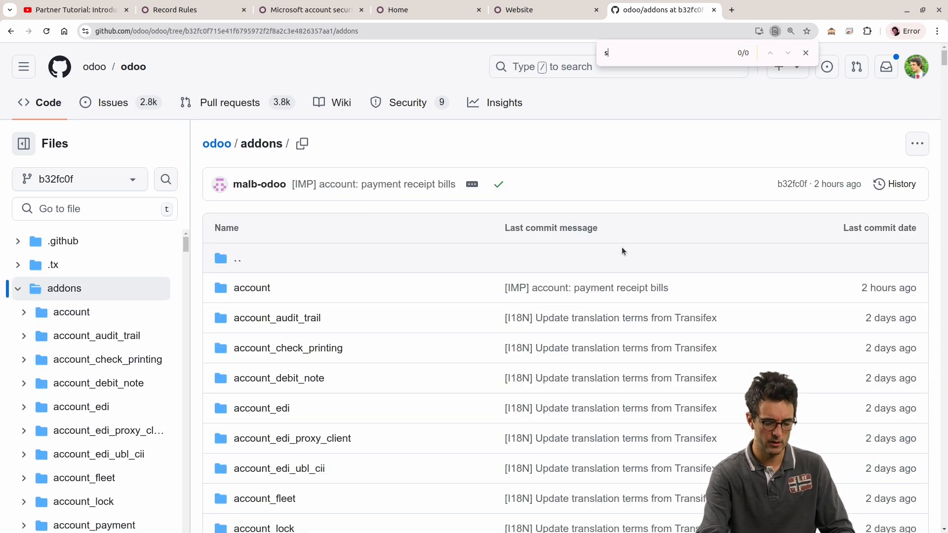
text(sale_)
key(Return)
key(Return)
key(Return)
key(Return)
key(Return)
key(Return)
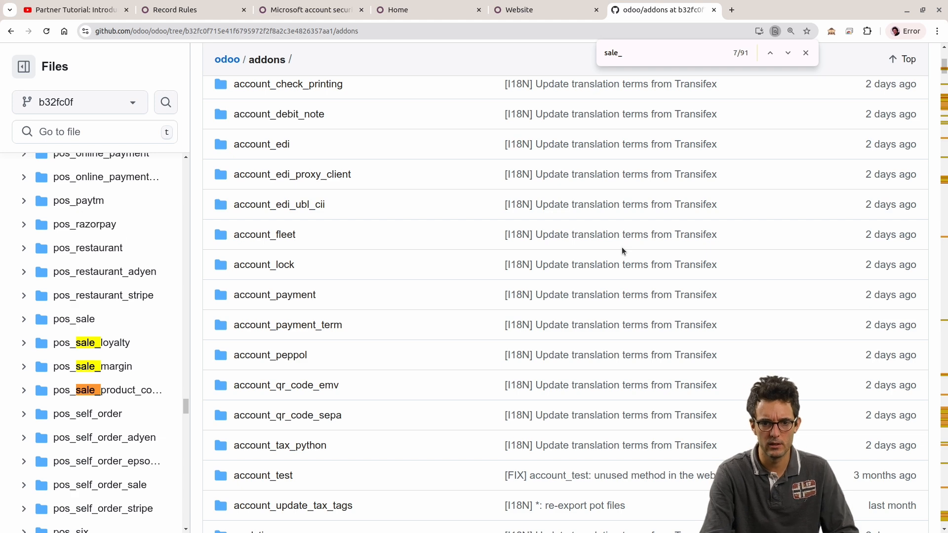
click(63, 319)
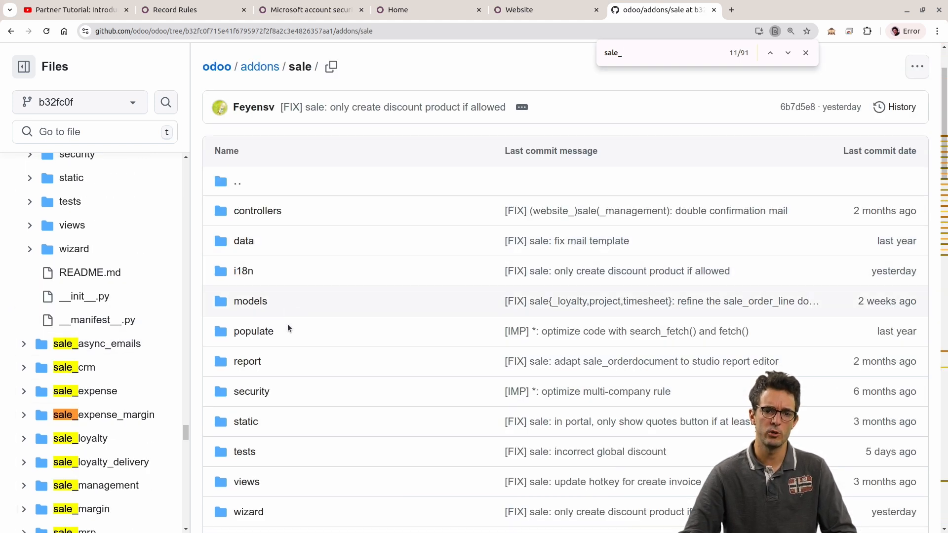
Step: Open sale_order.py from the sale module's models folder
scroll(289, 306, down, 1)
click(244, 243)
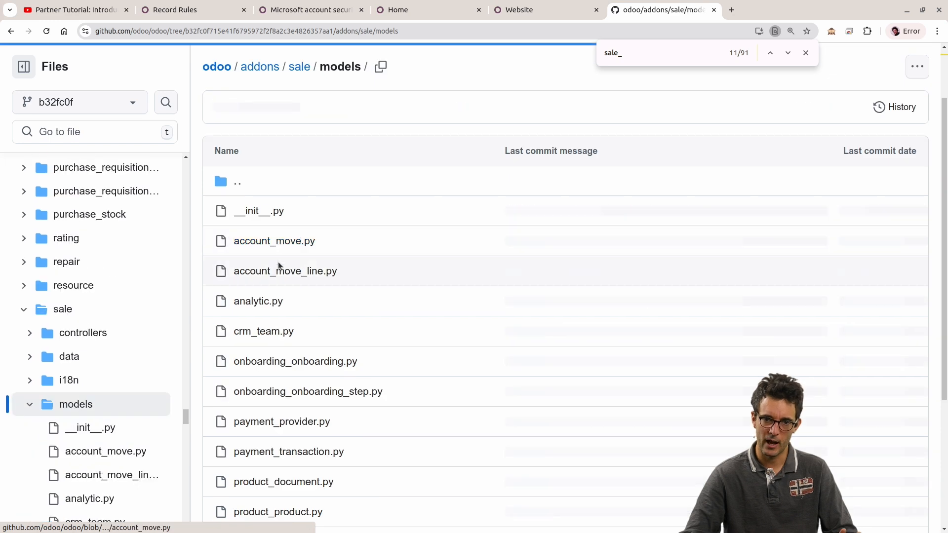
scroll(363, 323, down, 3)
scroll(359, 325, down, 1)
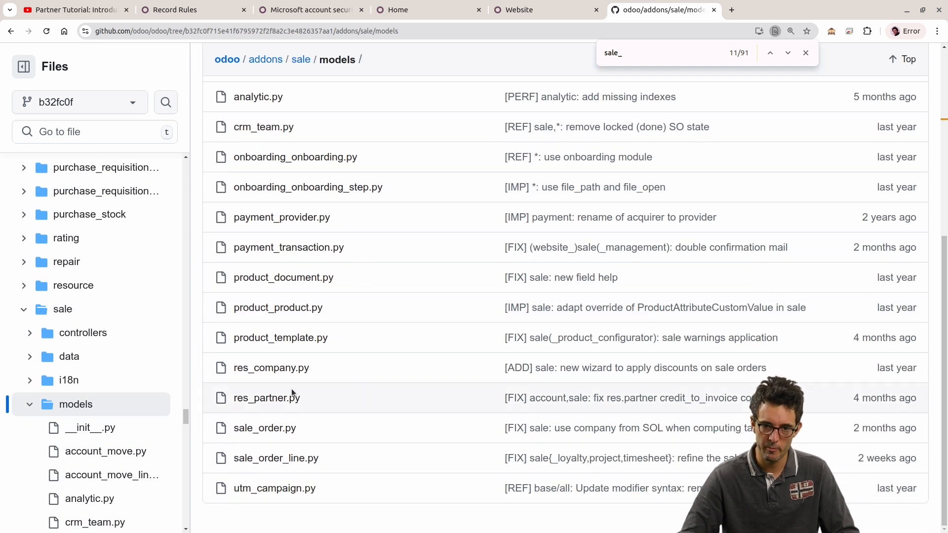
click(272, 427)
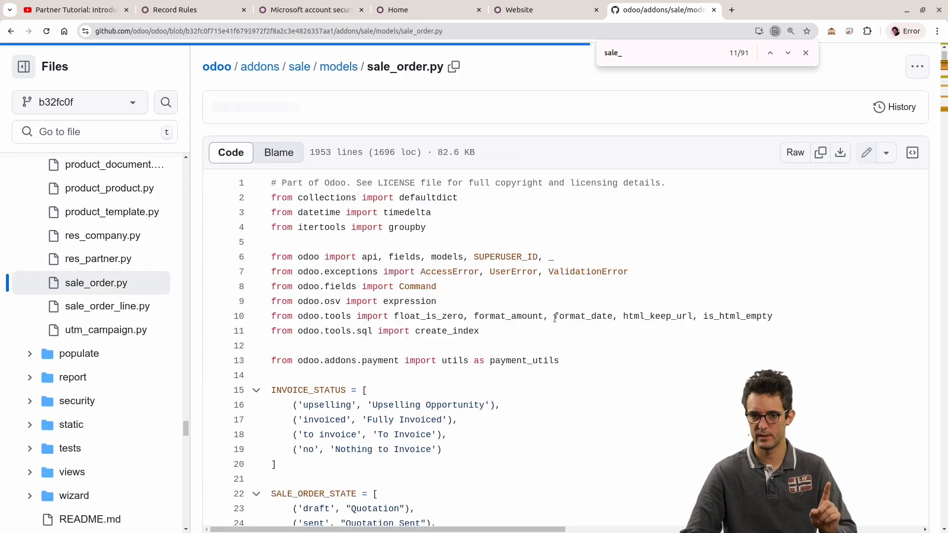
Step: Search sale_order.py for "group", narrow it to "groups", and step through the matches in the code
key(ctrl+f)
text(group)
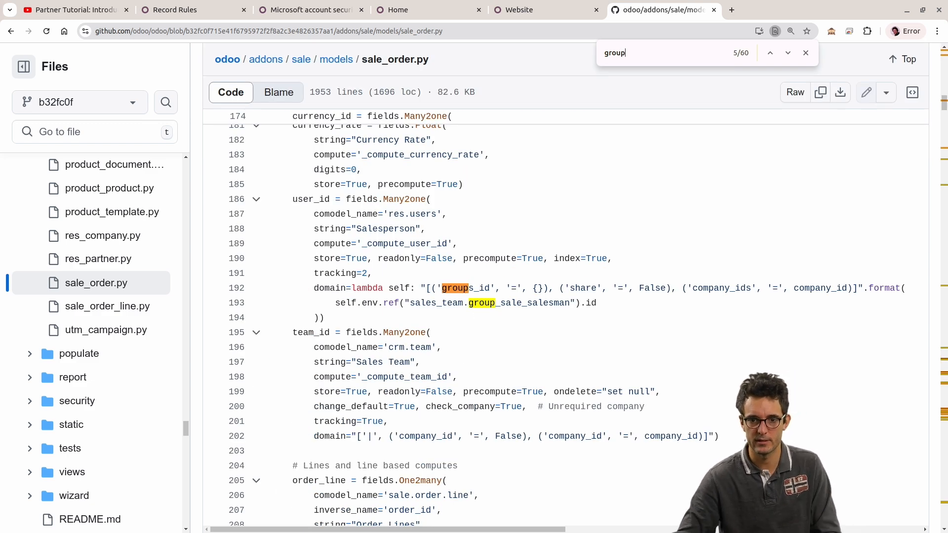
key(Return)
key(Return)
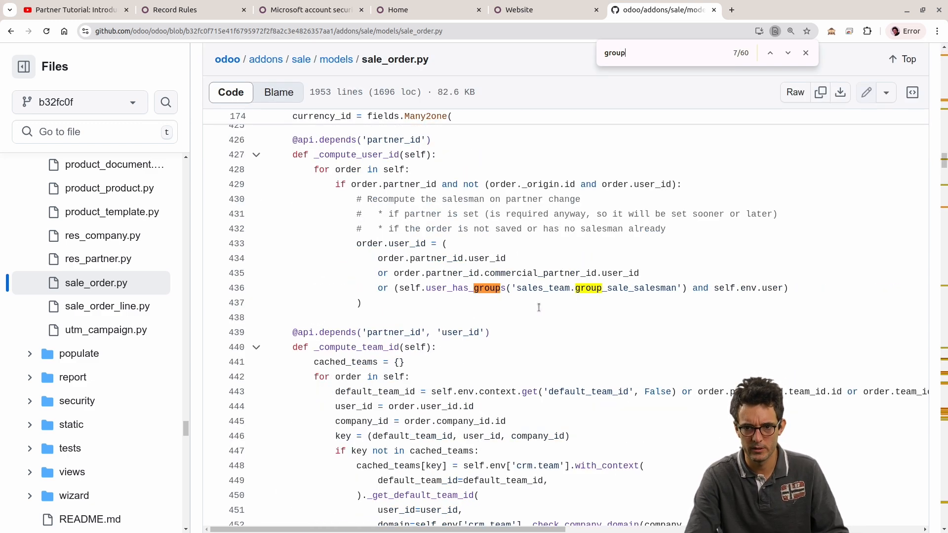
text(s)
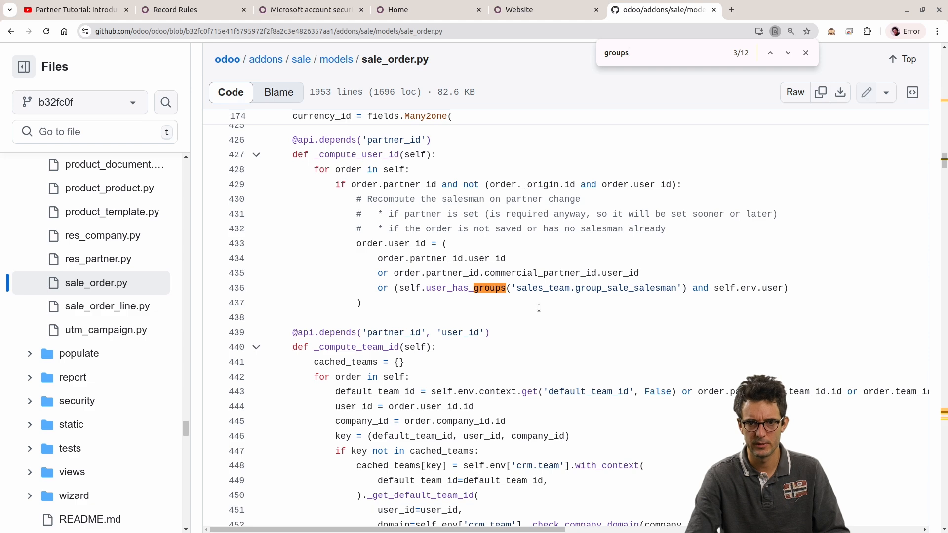
key(Return)
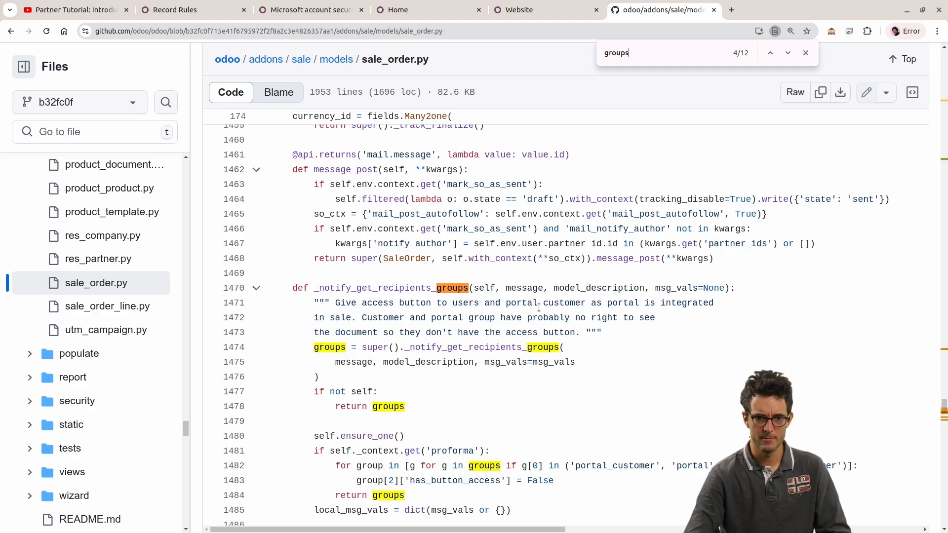
scroll(124, 306, up, 6)
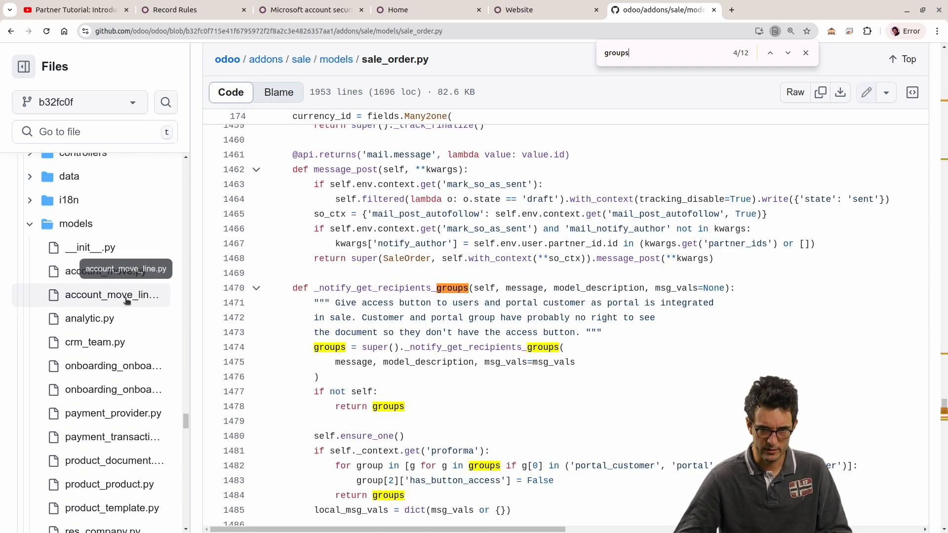
Step: Duplicate the sale_order.py page in a new tab and go to the account module folder under addons
right_click(628, 15)
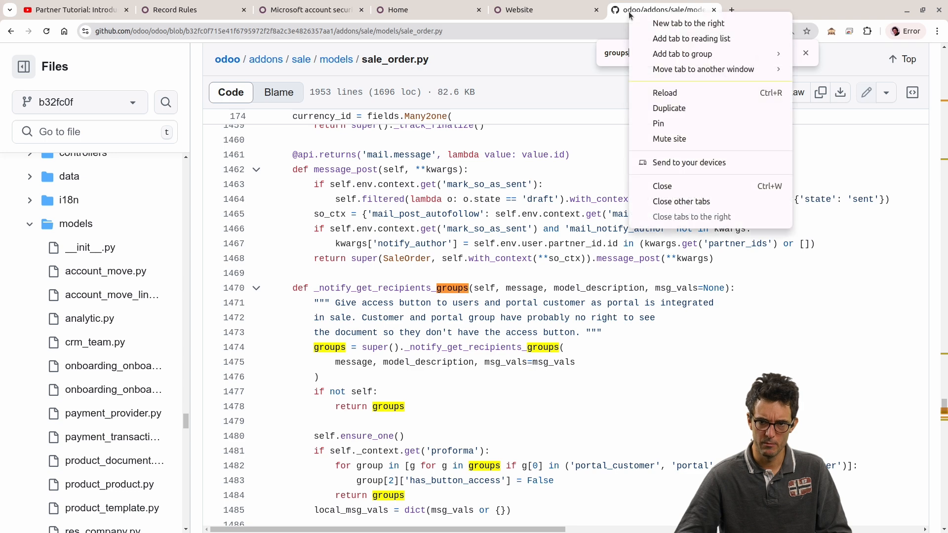
click(682, 110)
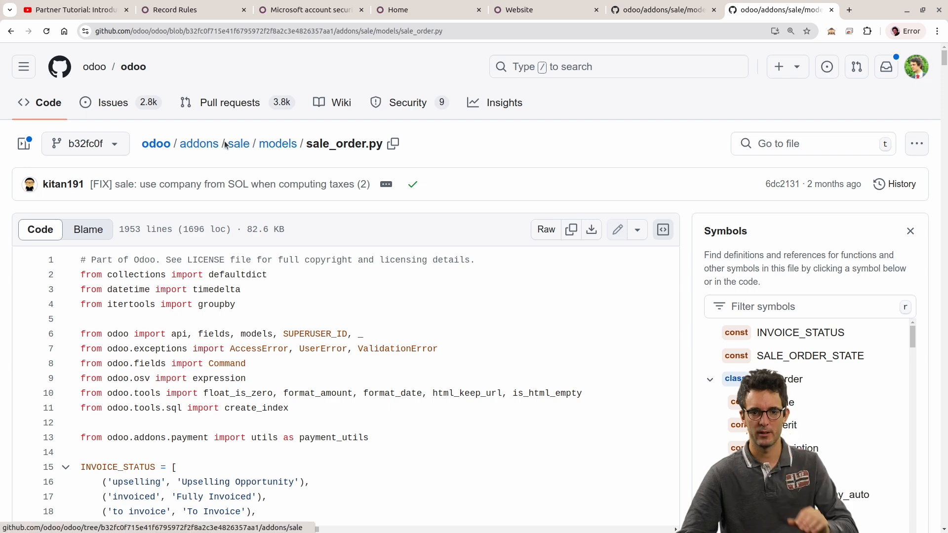
click(202, 145)
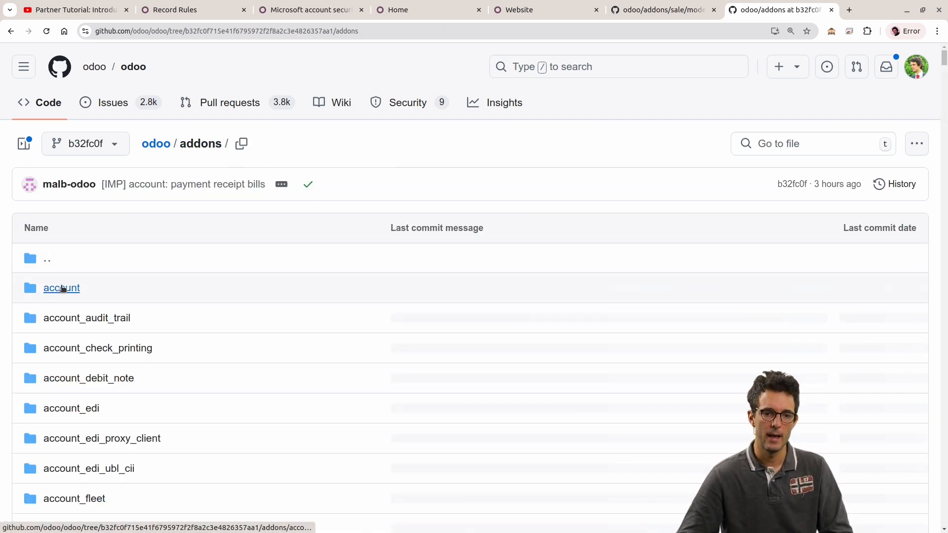
click(64, 288)
Step: Open account_move.py from the account module's models folder and examine the AccountMove class attributes and accounting field definitions
scroll(96, 280, down, 3)
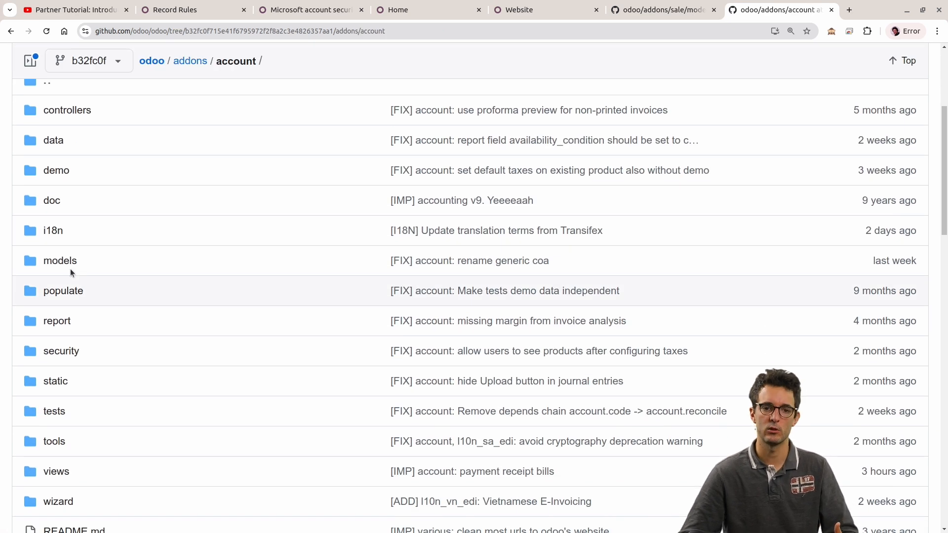
click(60, 260)
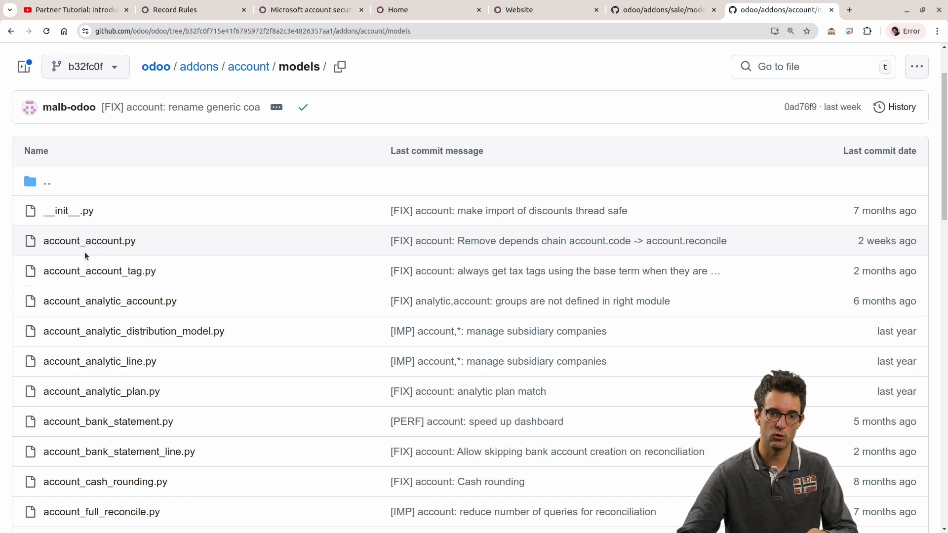
scroll(104, 369, down, 3)
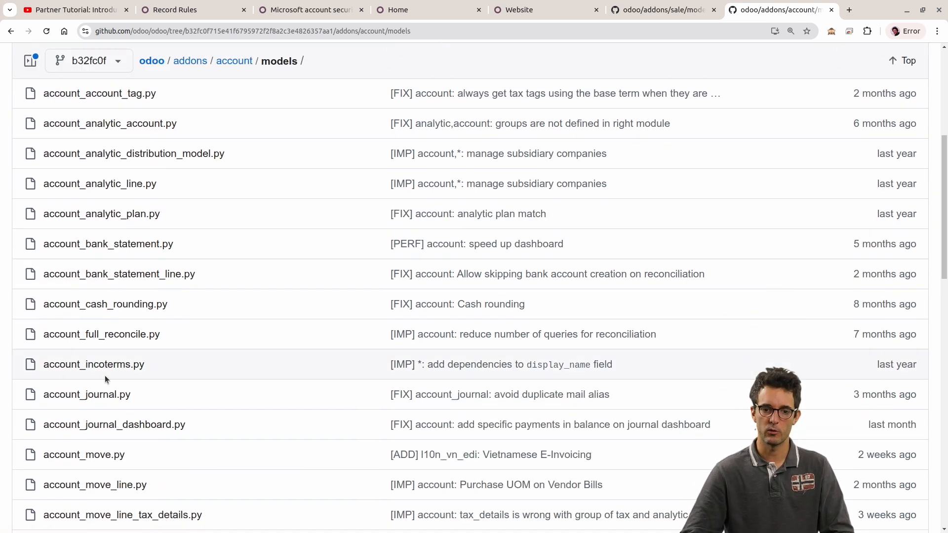
click(98, 455)
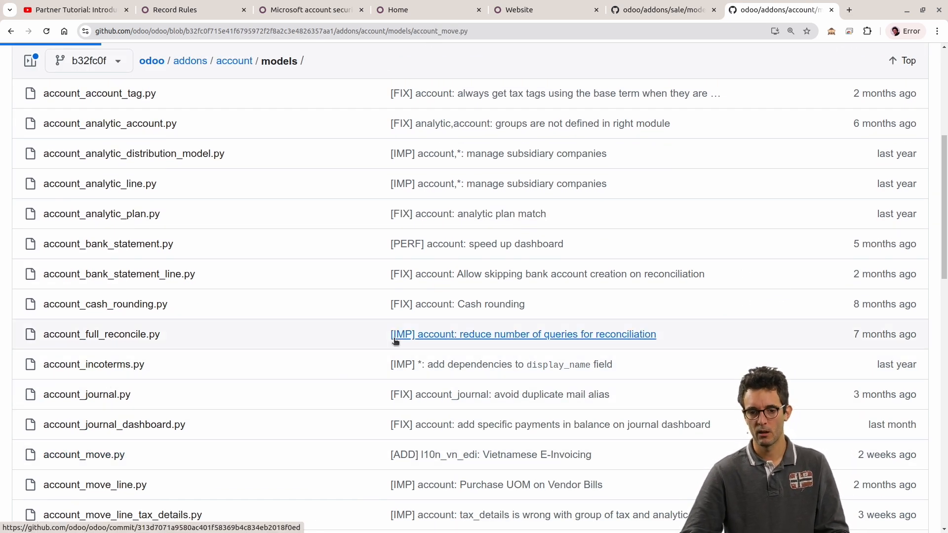
scroll(266, 363, down, 14)
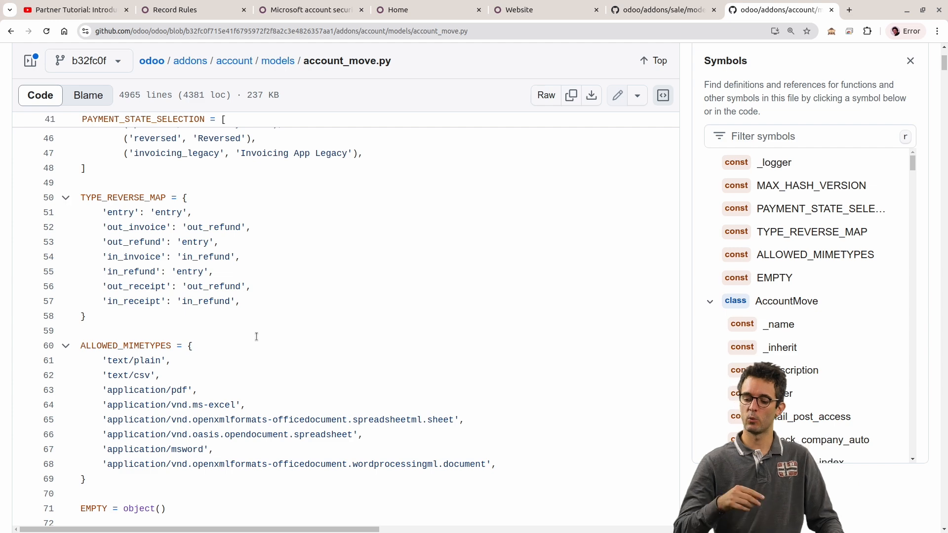
scroll(279, 322, down, 8)
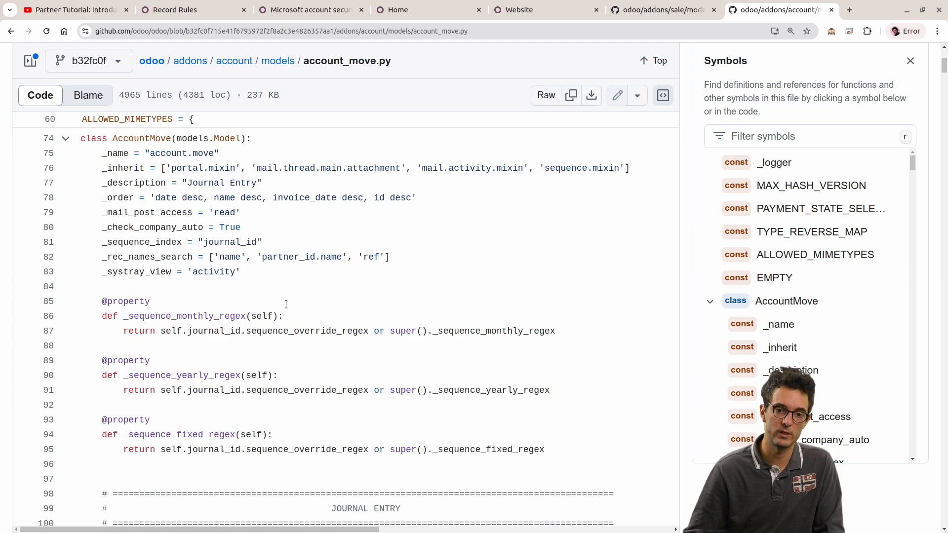
scroll(216, 266, down, 5)
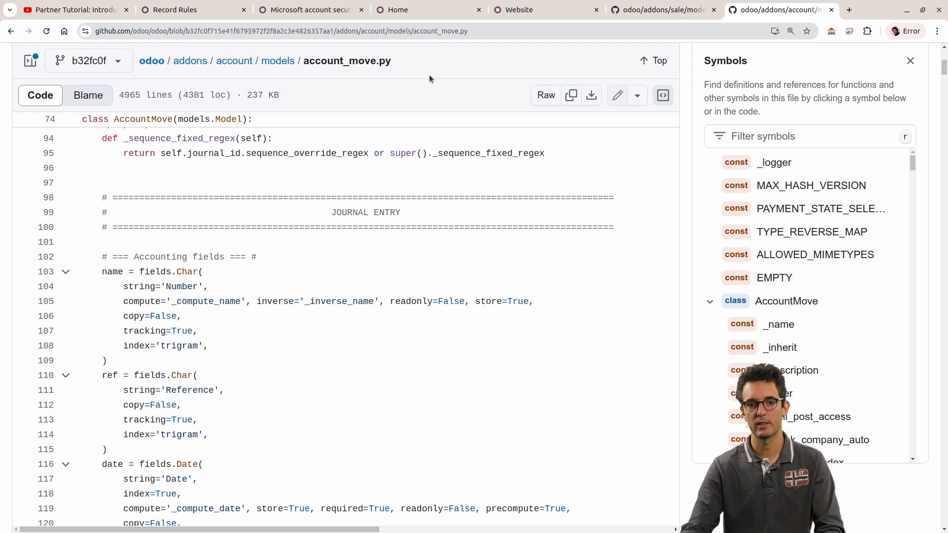
Step: Switch to the Microsoft account security lead in Odoo and return to the app home screen
click(306, 9)
scroll(107, 123, up, 3)
click(74, 57)
click(22, 58)
scroll(428, 395, down, 5)
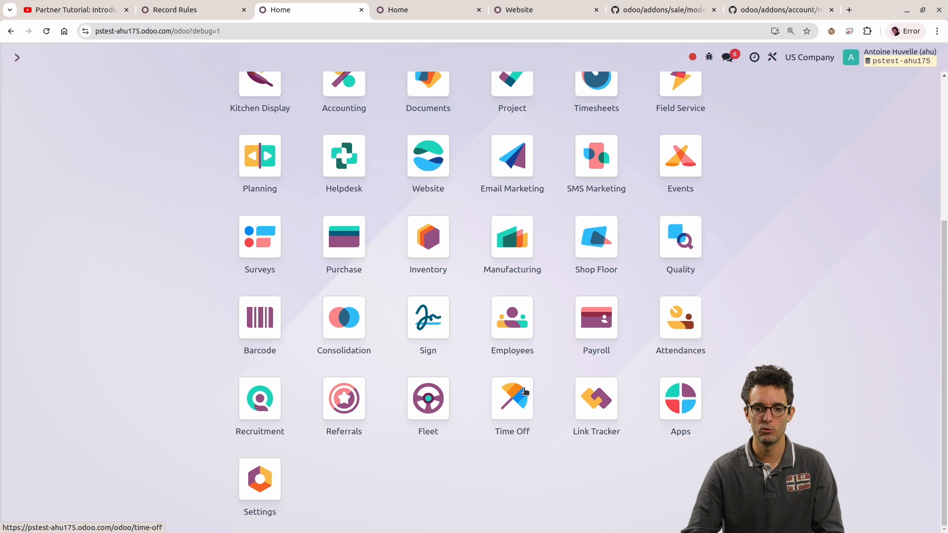
Step: Open the user groups in Settings and examine the menus assigned to the Administration / Access Rights group
click(244, 473)
click(165, 58)
click(171, 96)
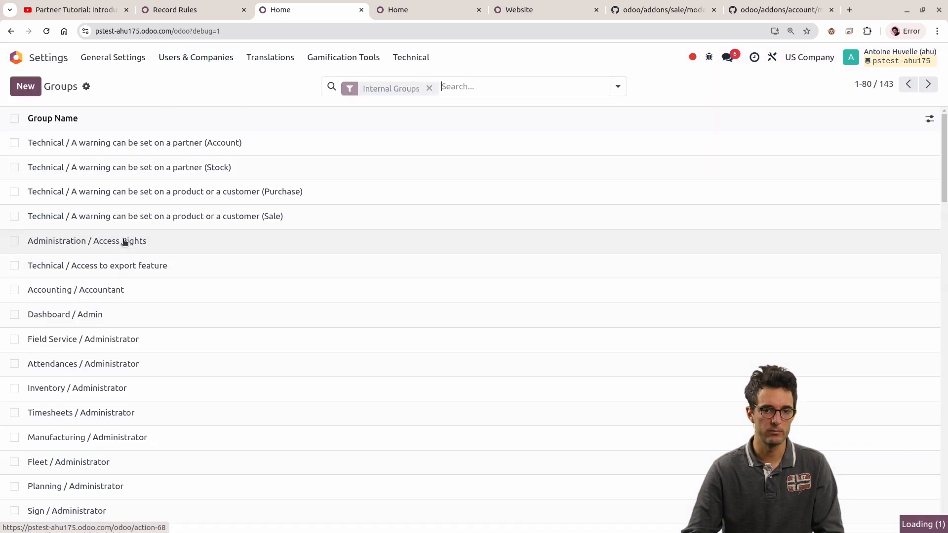
click(186, 236)
click(148, 203)
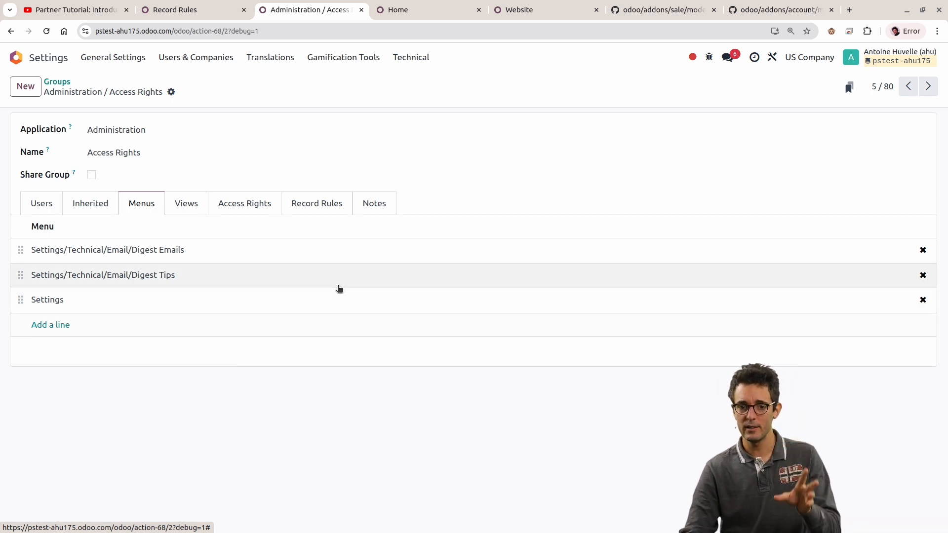
Step: Open the Contacts app and show the contacts as a list
click(17, 57)
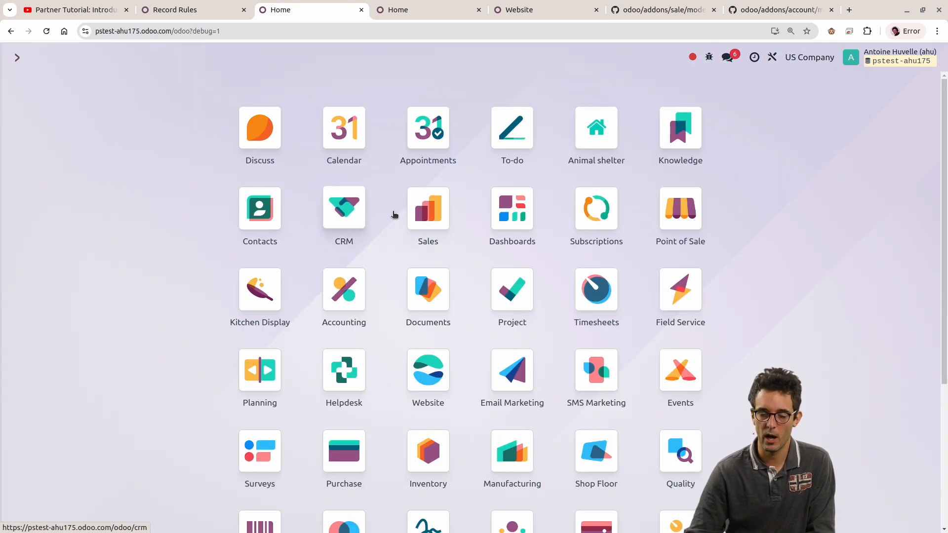
click(278, 213)
click(887, 87)
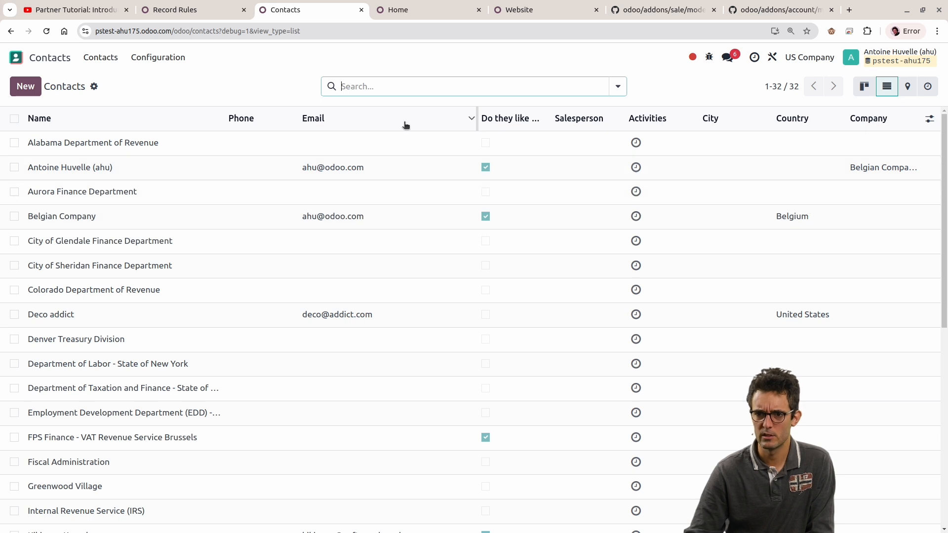
Step: Open the Sales app's quotations and switch the active company to Belgian Company
click(16, 58)
click(412, 224)
click(810, 57)
click(692, 82)
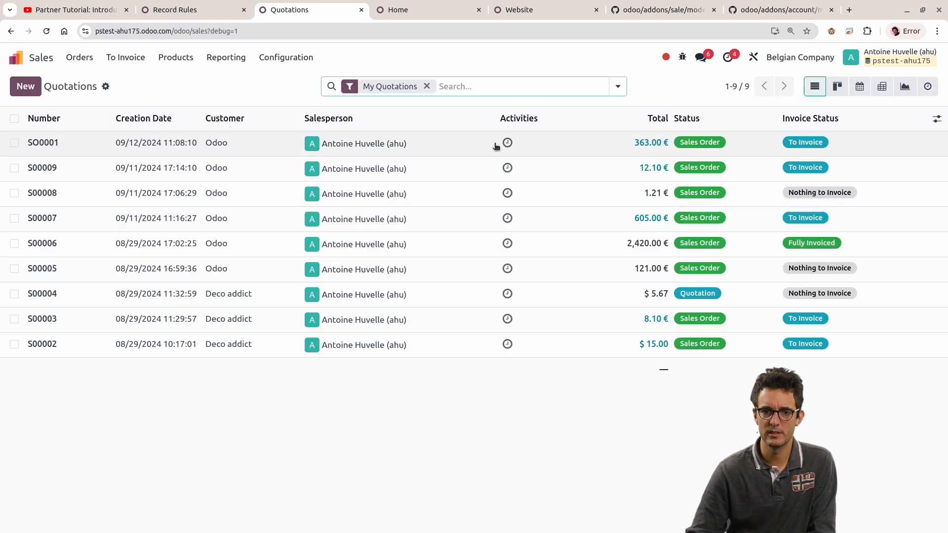
Step: Select all listed quotations, examine the fields available in the export dialog, and close it without exporting
click(14, 119)
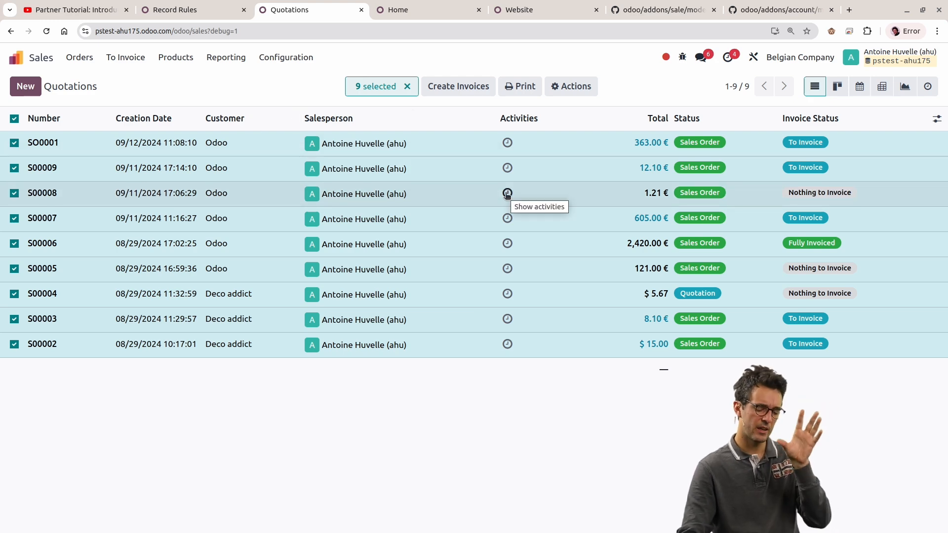
click(578, 92)
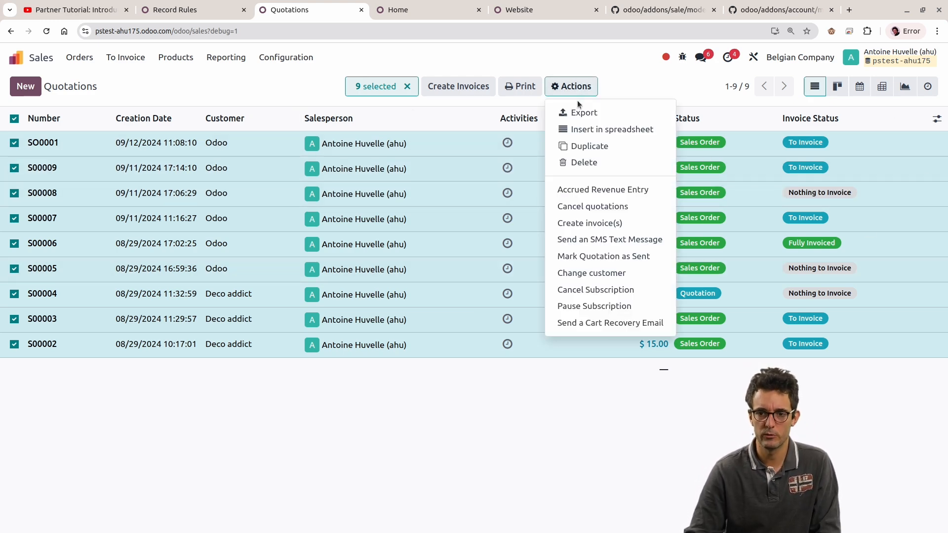
click(580, 113)
scroll(365, 284, down, 15)
scroll(366, 285, down, 20)
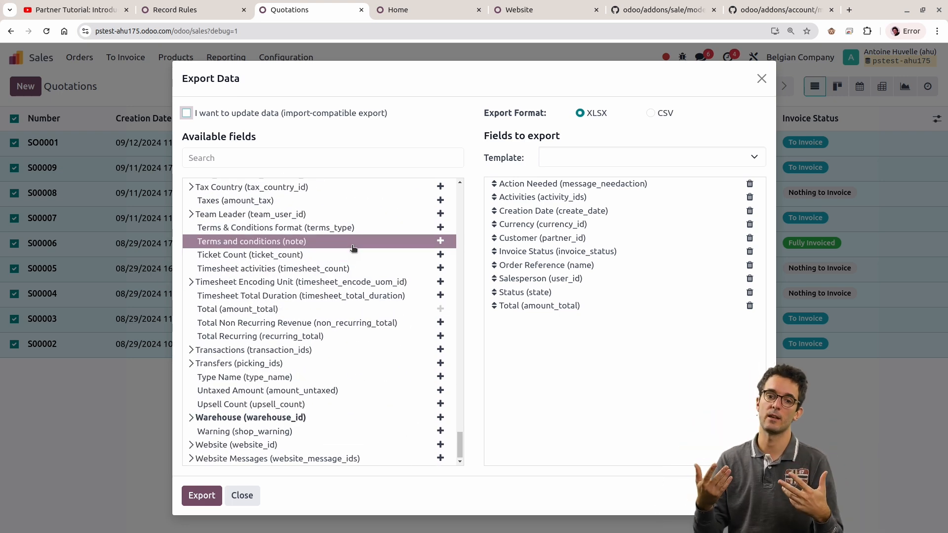
key(Escape)
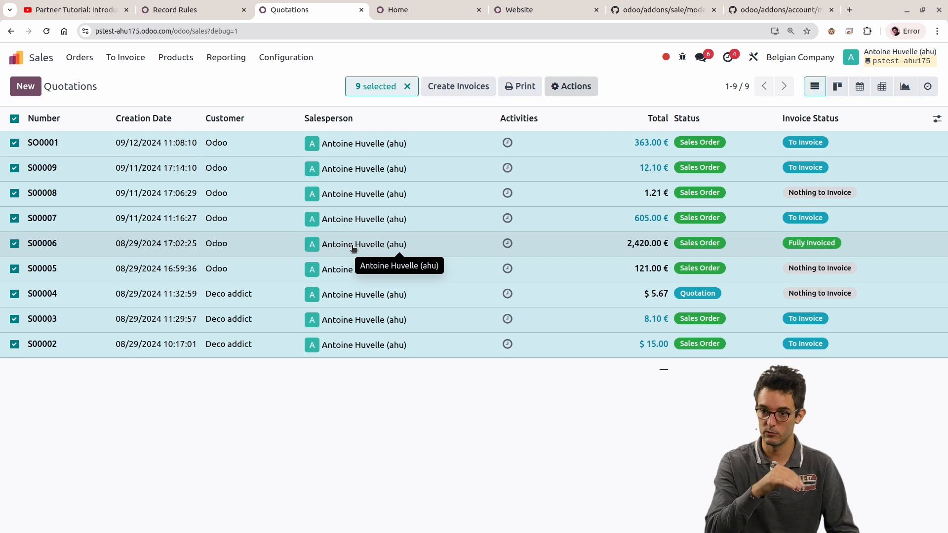
click(558, 91)
click(561, 92)
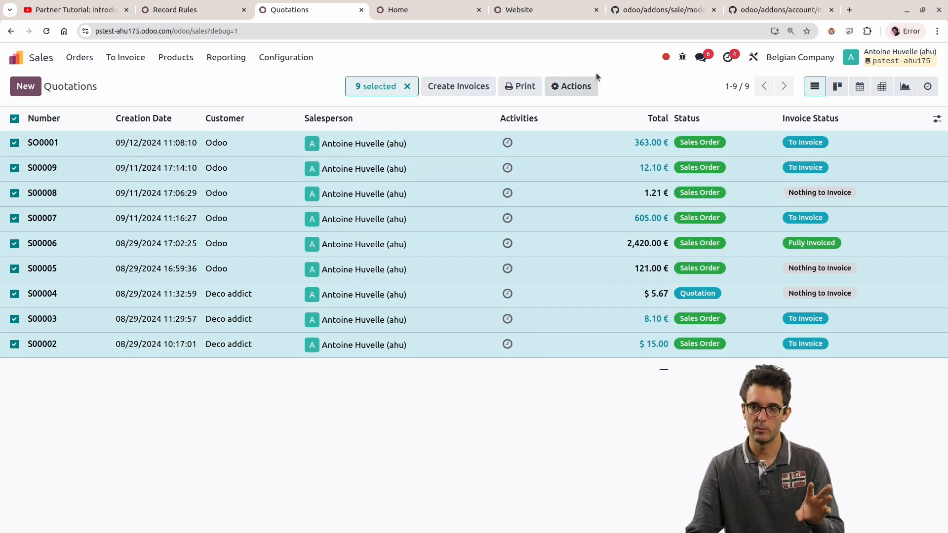
Step: Switch to the account_move.py source file on GitHub and search it for "groups"
click(796, 9)
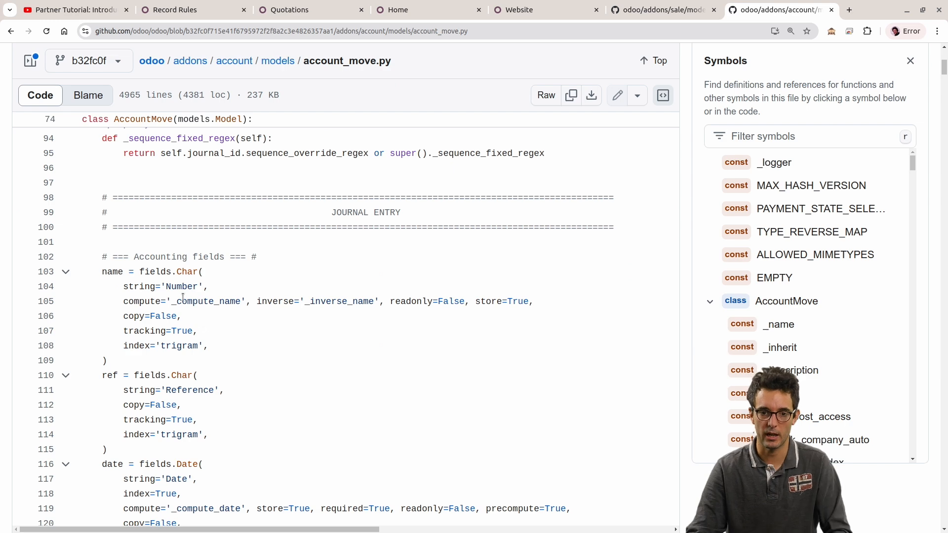
scroll(219, 337, down, 3)
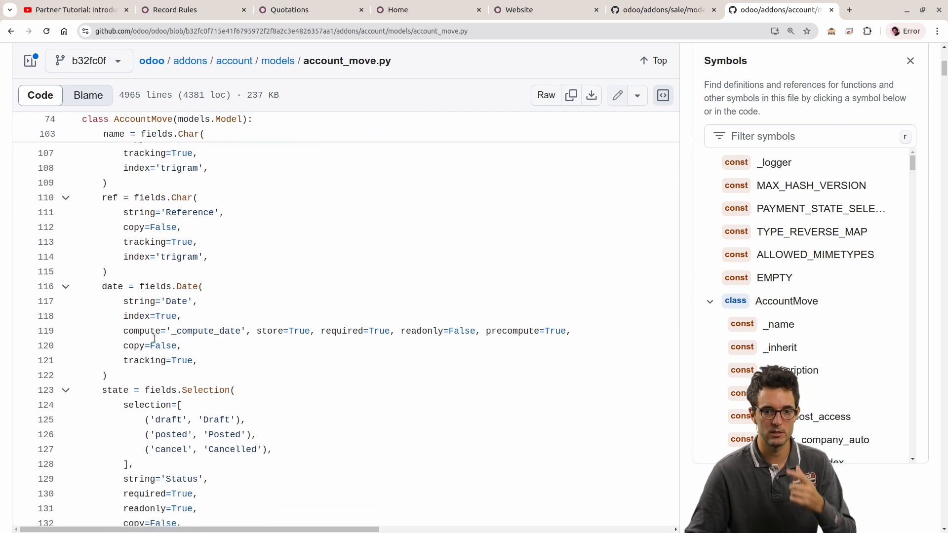
scroll(114, 370, down, 7)
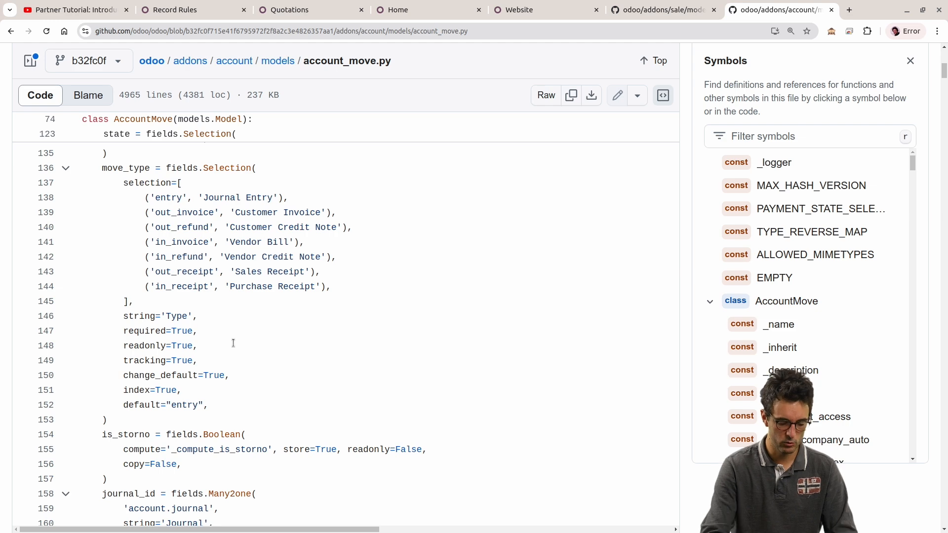
key(ctrl+f)
text(groups)
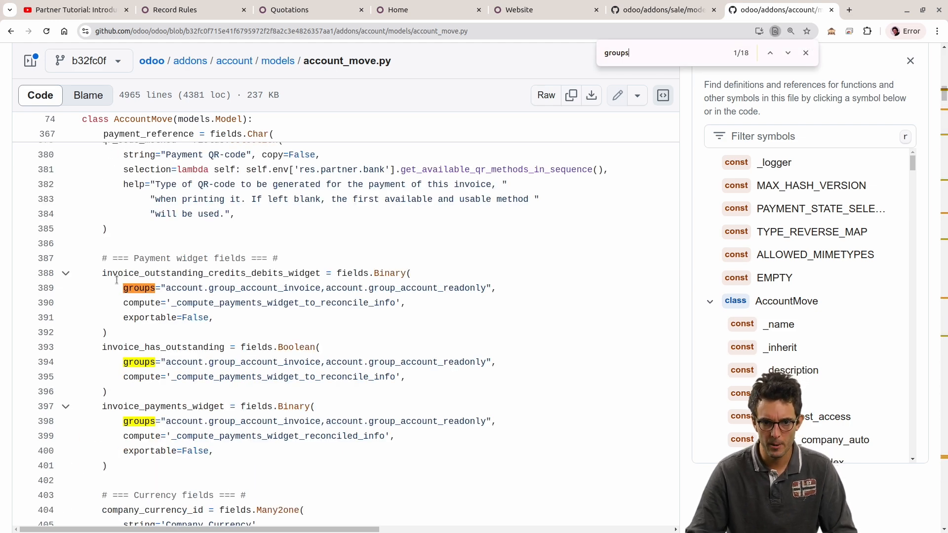
Step: Examine the groups attribute of the invoice_outstanding_credits_debits_widget field in account_move.py
scroll(142, 258, up, 3)
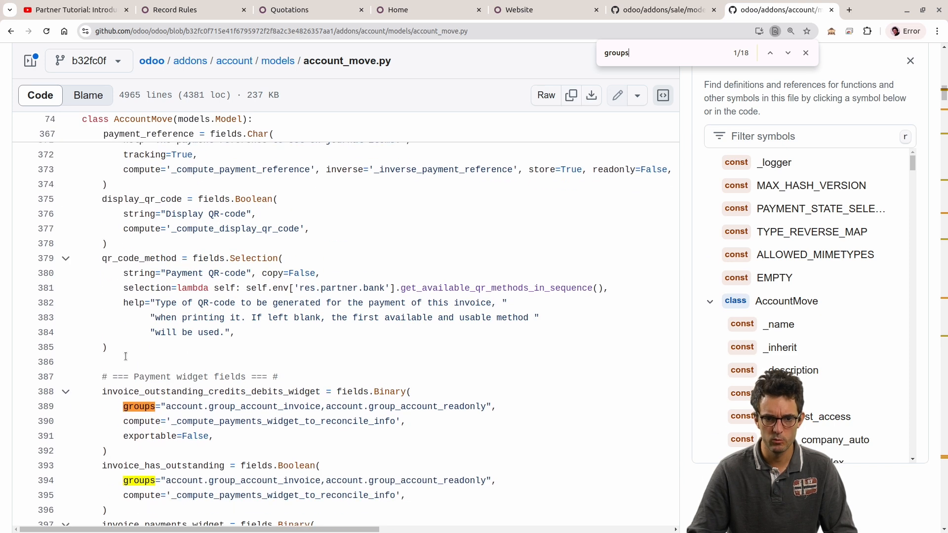
scroll(126, 357, down, 1)
drag(96, 334, 321, 332)
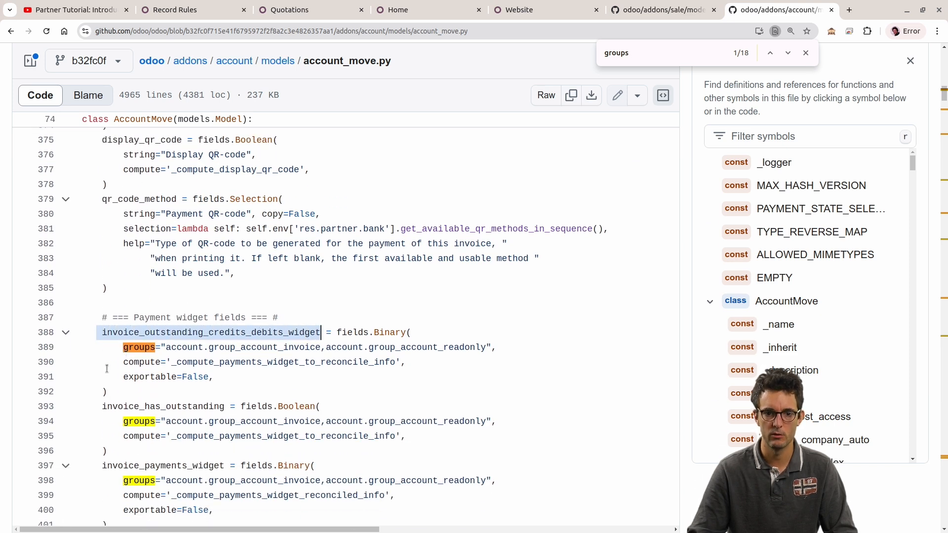
triple_click(160, 347)
scroll(217, 348, down, 8)
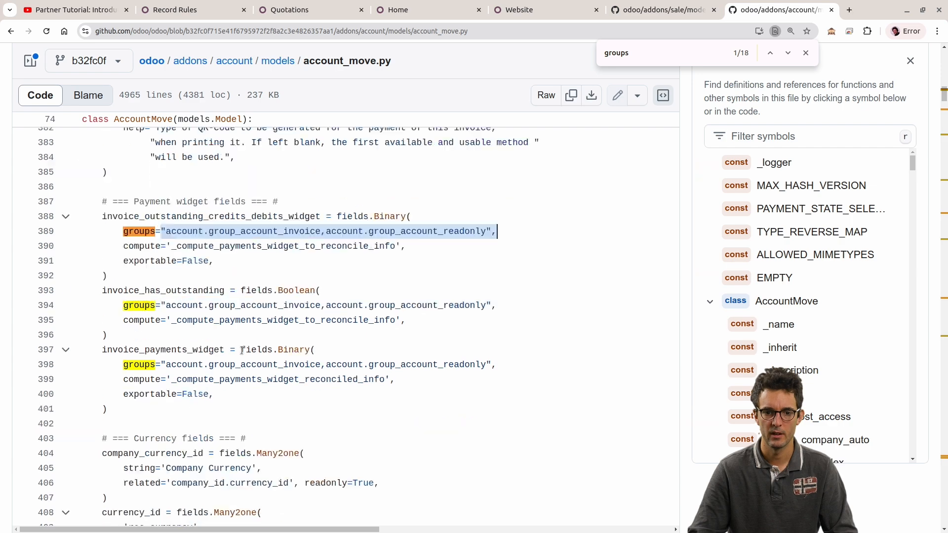
Step: Find the group-restricted partner_credit_warning field further down the file, highlight its definition and show its symbol references
scroll(217, 347, down, 20)
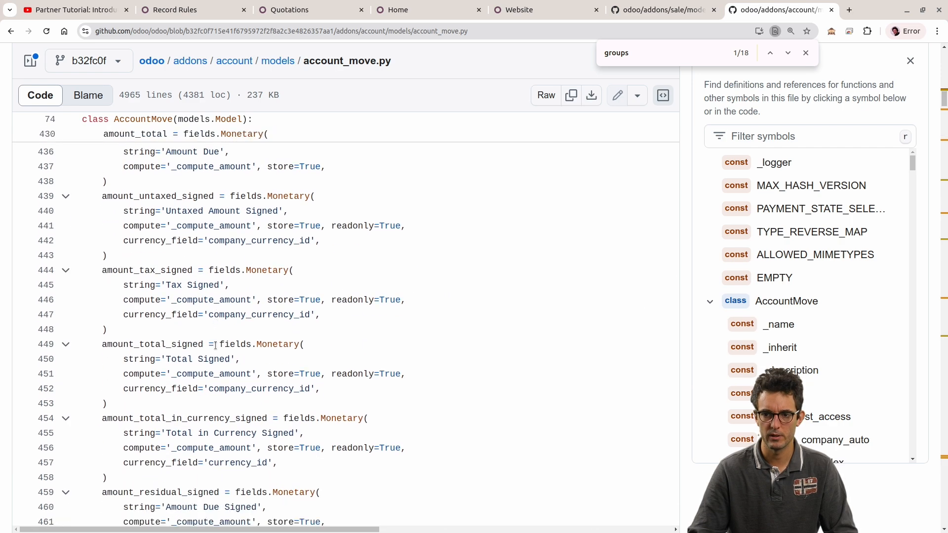
scroll(216, 345, down, 20)
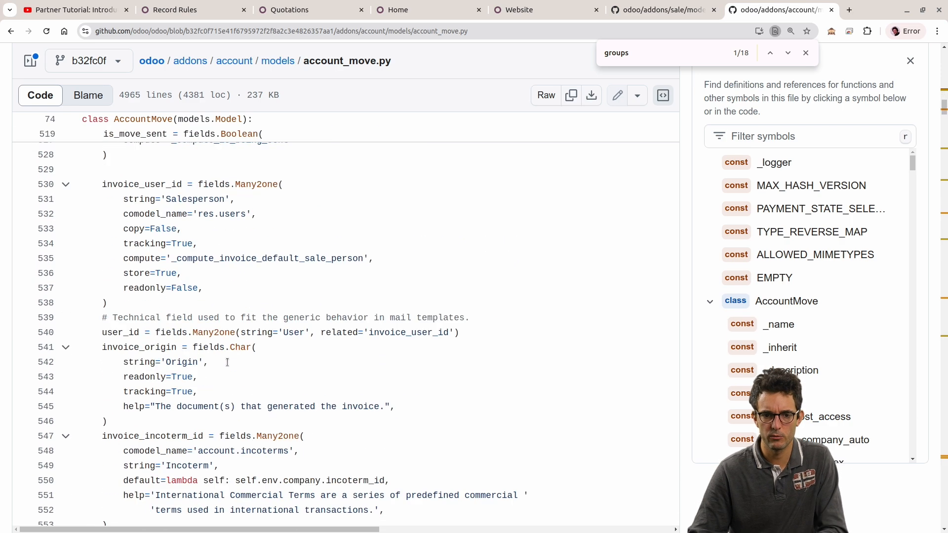
scroll(223, 361, down, 8)
scroll(222, 361, up, 2)
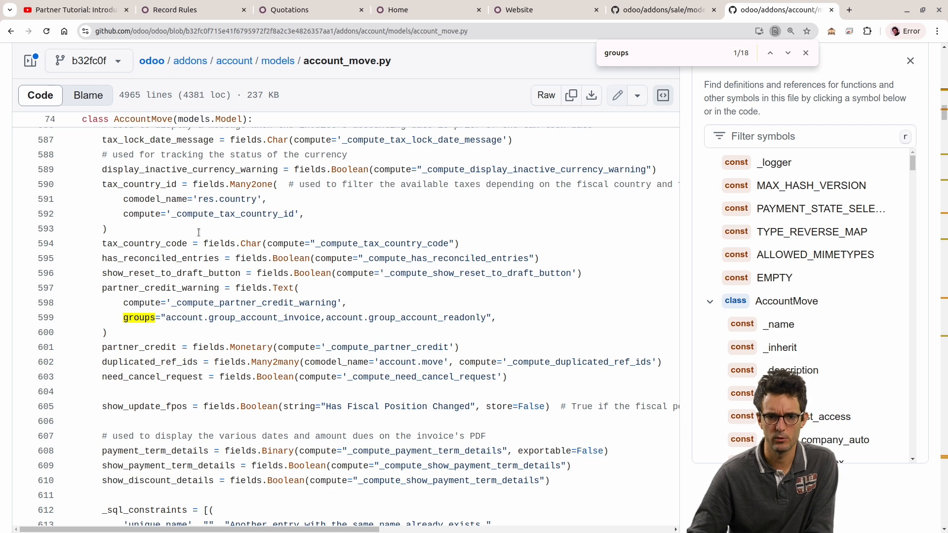
drag(105, 280, 145, 333)
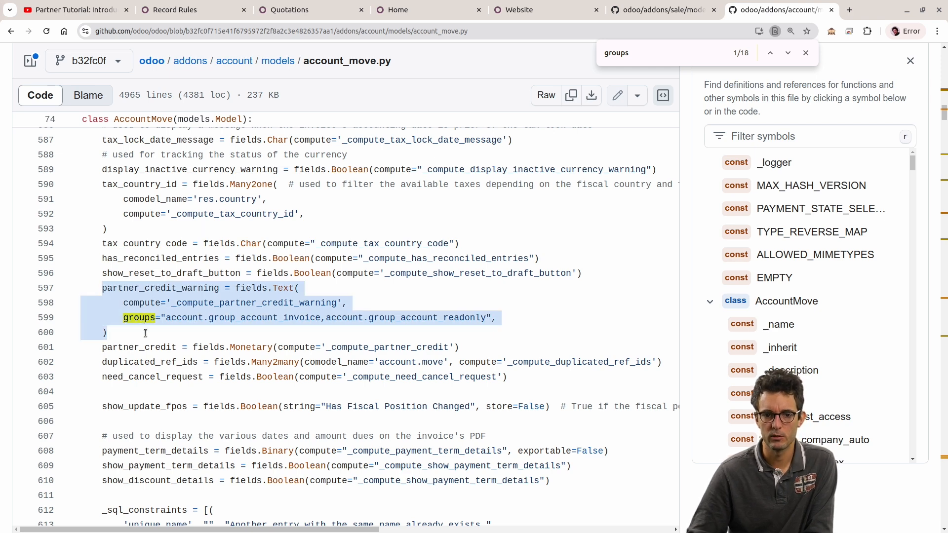
click(109, 285)
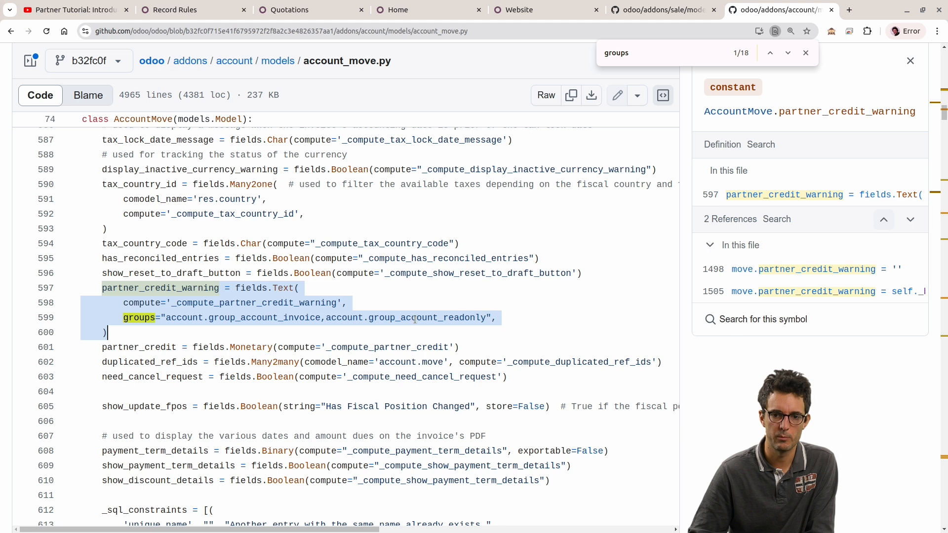
Step: Examine the two comma-separated account groups in the groups attribute of partner_credit_warning
click(257, 318)
drag(166, 318, 322, 317)
drag(326, 318, 364, 318)
drag(321, 317, 330, 318)
click(226, 317)
drag(166, 318, 494, 317)
Step: Close the in-page search and search the odoo/odoo repository for "has_groups"
scroll(294, 247, down, 5)
scroll(295, 247, up, 20)
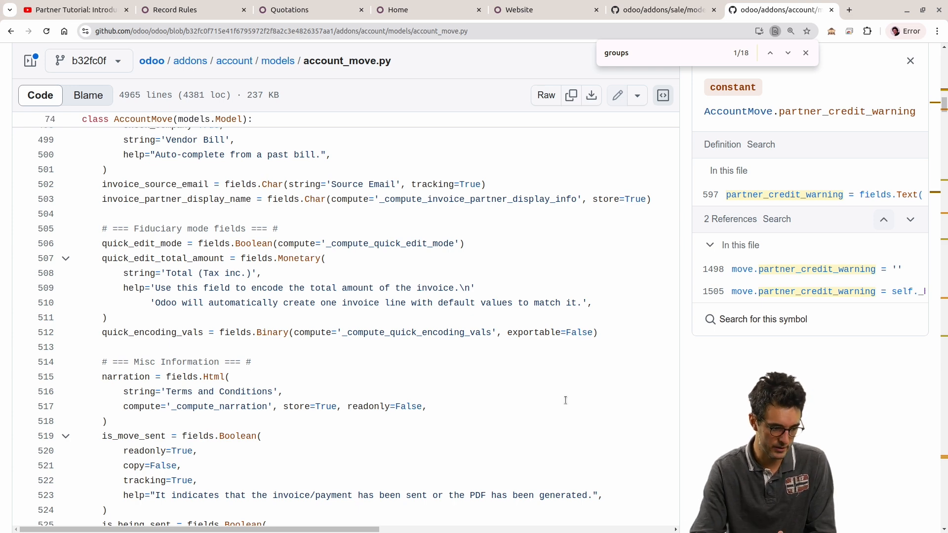
drag(944, 108, 830, 70)
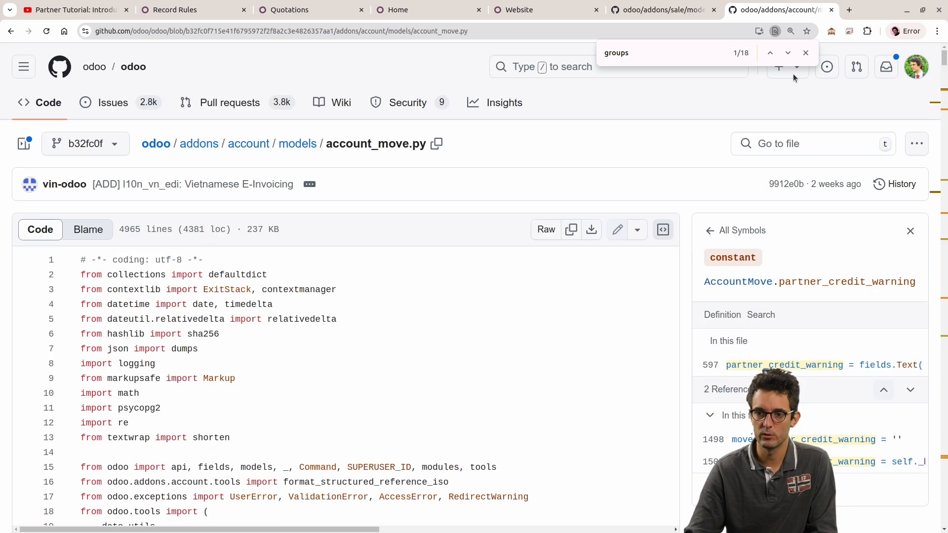
click(806, 53)
click(631, 69)
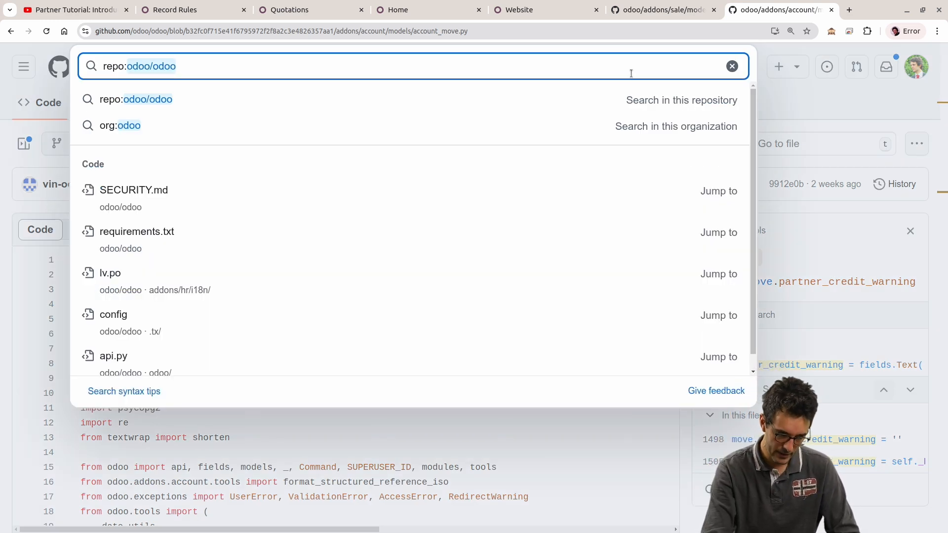
text(has_groups)
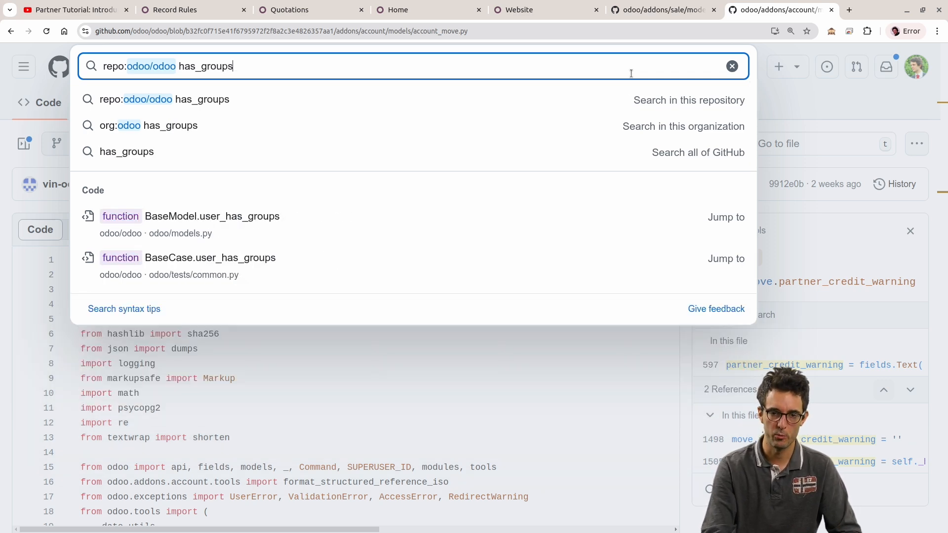
key(Return)
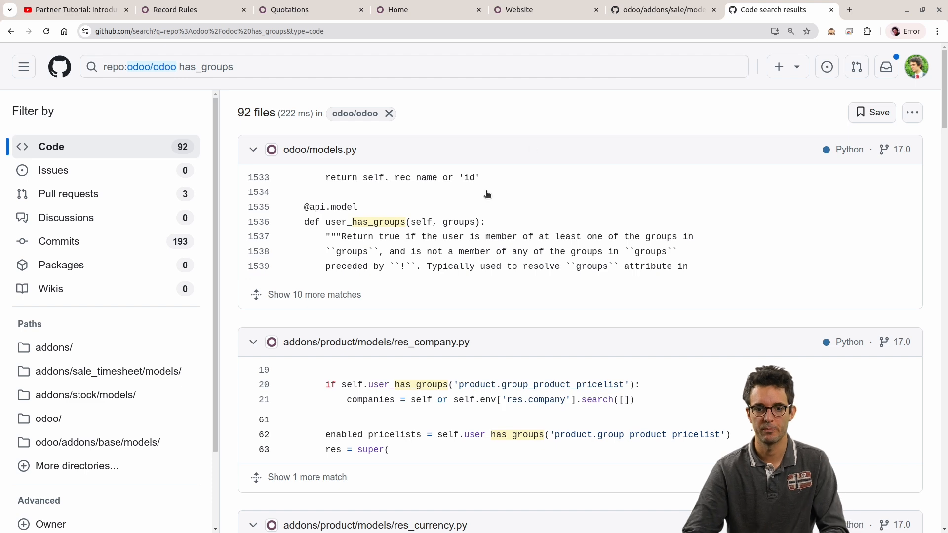
Step: Examine the user_has_groups definition in the odoo/models.py result, and open the product module's res_company.py at line 20
drag(326, 223, 409, 222)
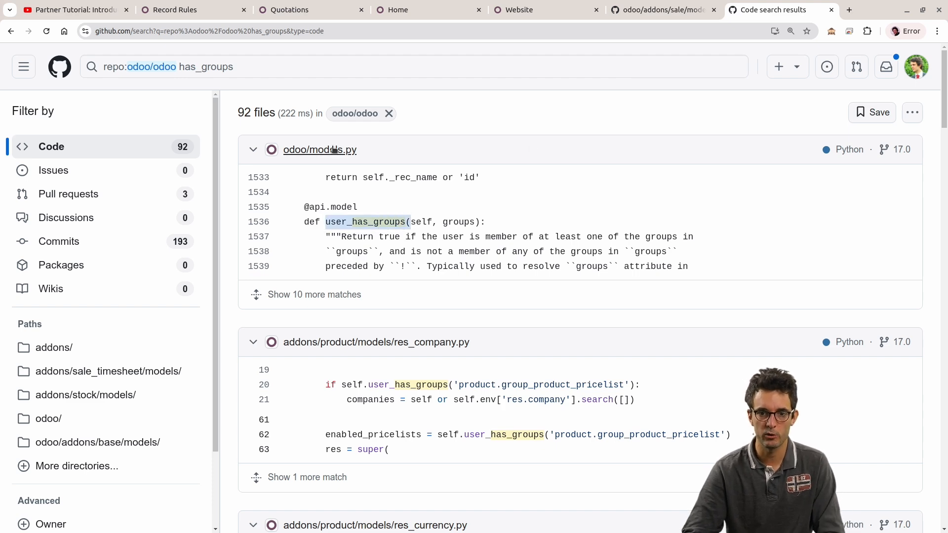
click(353, 149)
drag(357, 150, 295, 150)
click(373, 203)
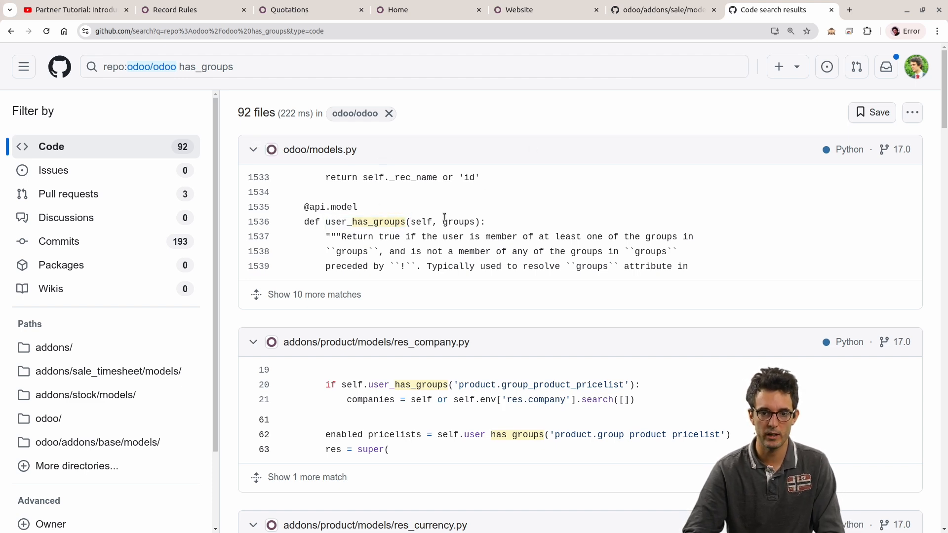
scroll(444, 217, down, 3)
click(381, 207)
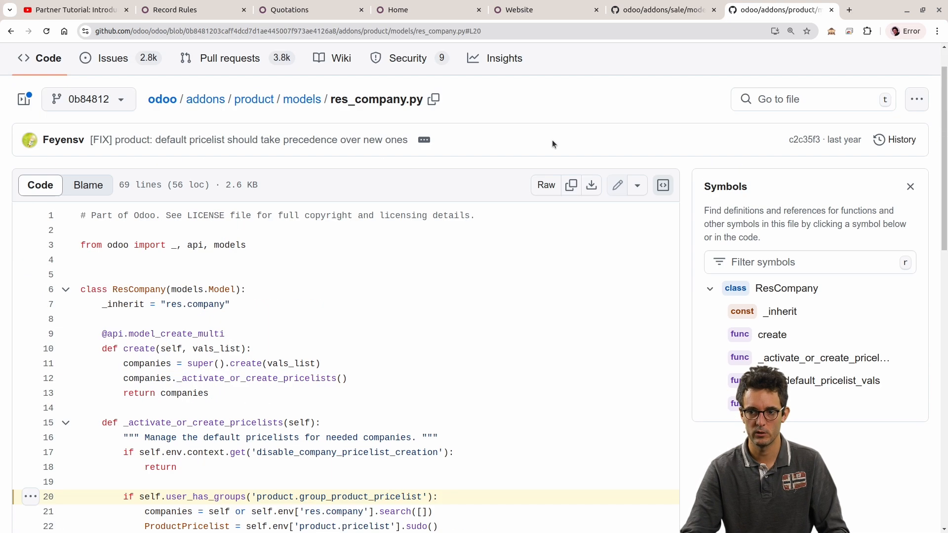
Step: Search the odoo/odoo repository for "user_has_groups" and open the hr_expense hr_employee.py result at line 19
click(575, 68)
click(302, 101)
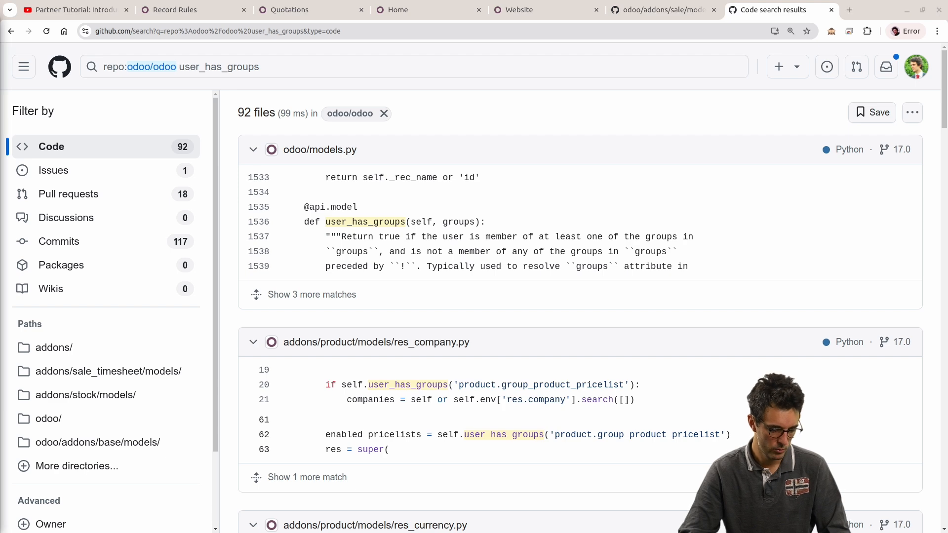
scroll(554, 353, down, 3)
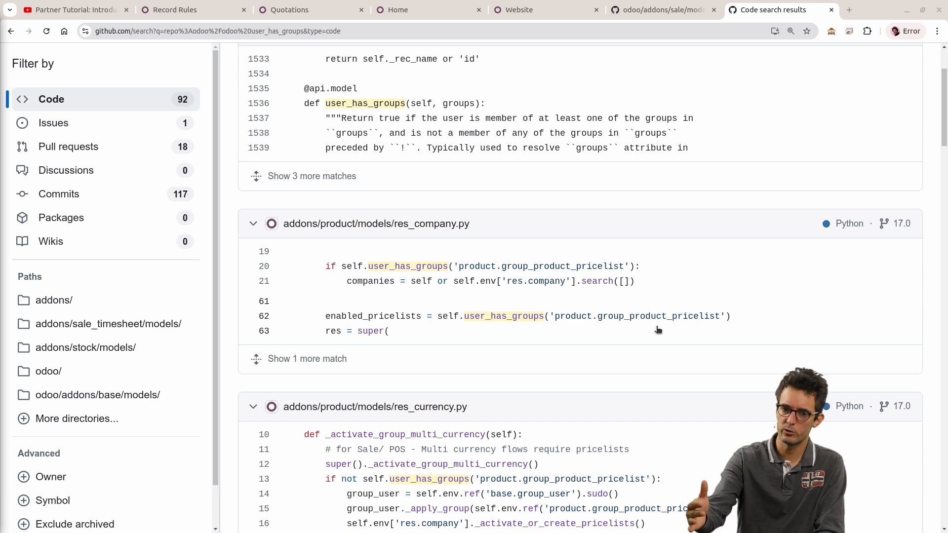
scroll(635, 321, down, 3)
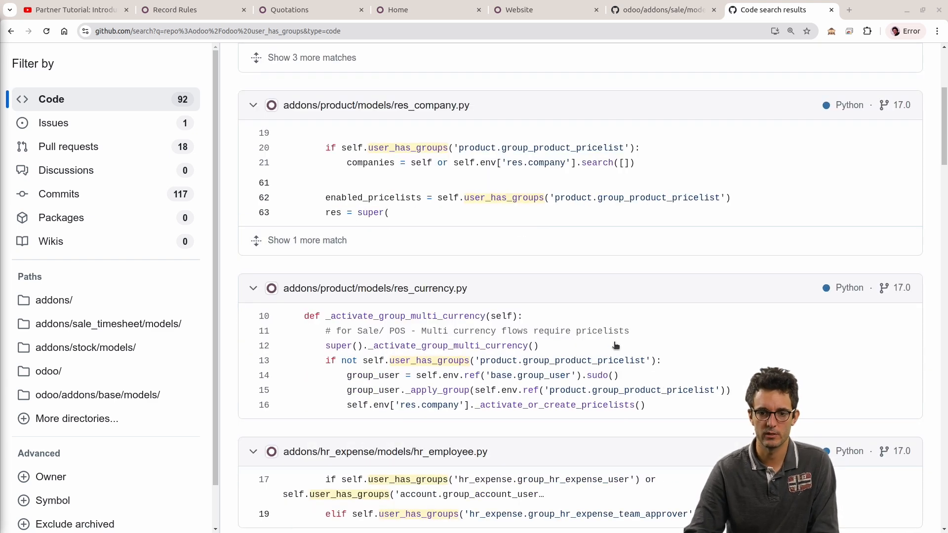
scroll(390, 362, down, 3)
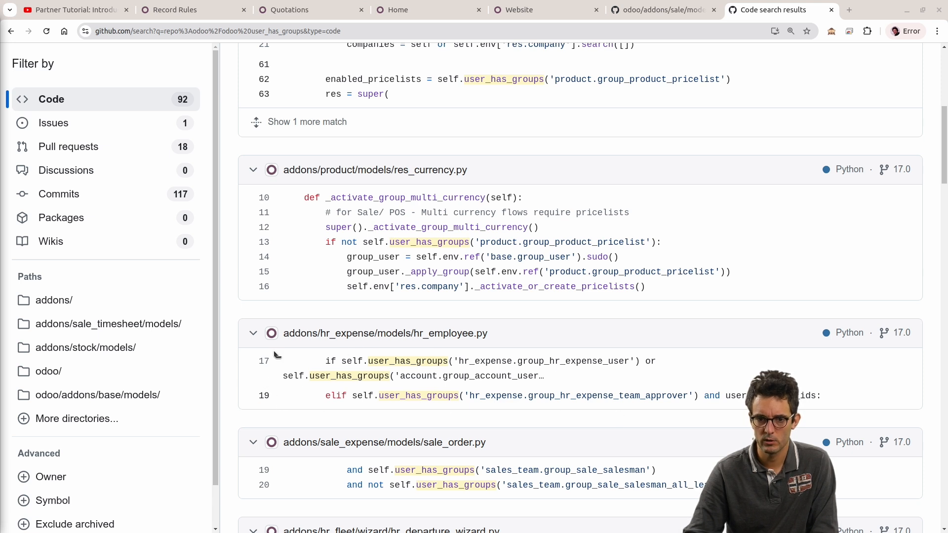
click(266, 397)
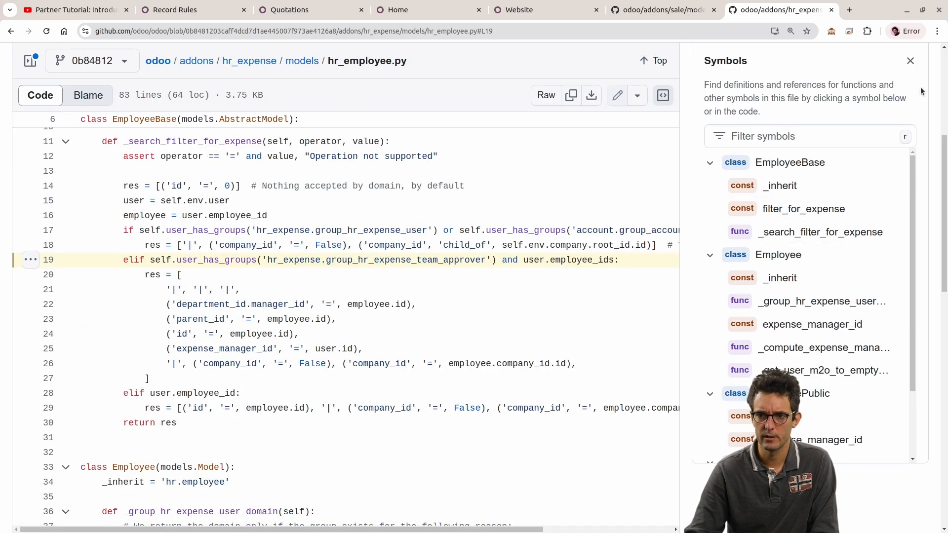
Step: Close the symbols pane and examine the user_has_groups conditions and their domains in the _search_filter_for_expense method
click(910, 60)
drag(129, 288, 446, 290)
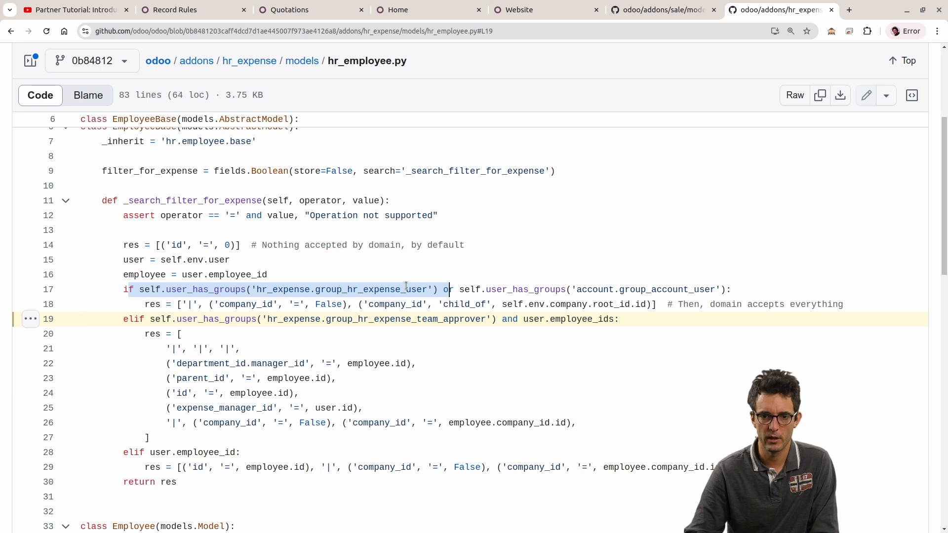
drag(568, 289, 741, 293)
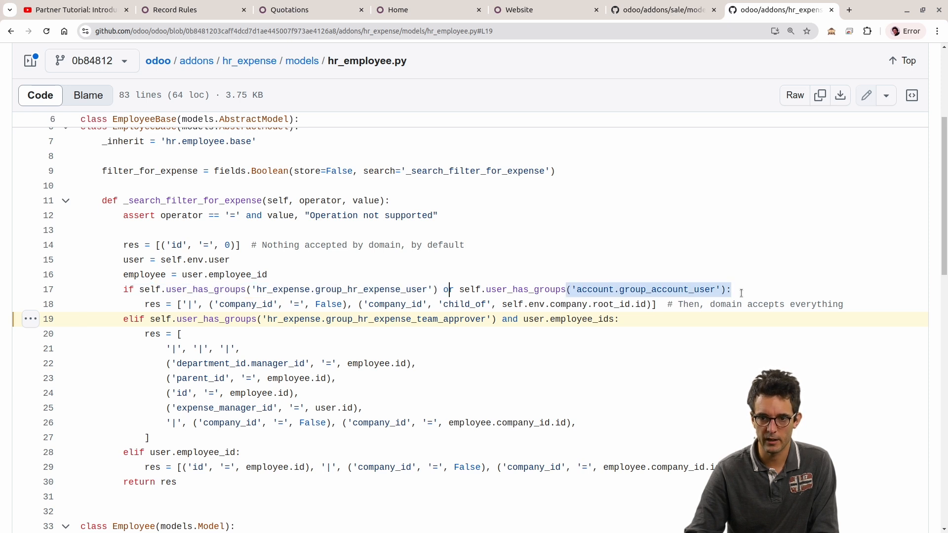
drag(141, 305, 862, 302)
drag(630, 319, 73, 318)
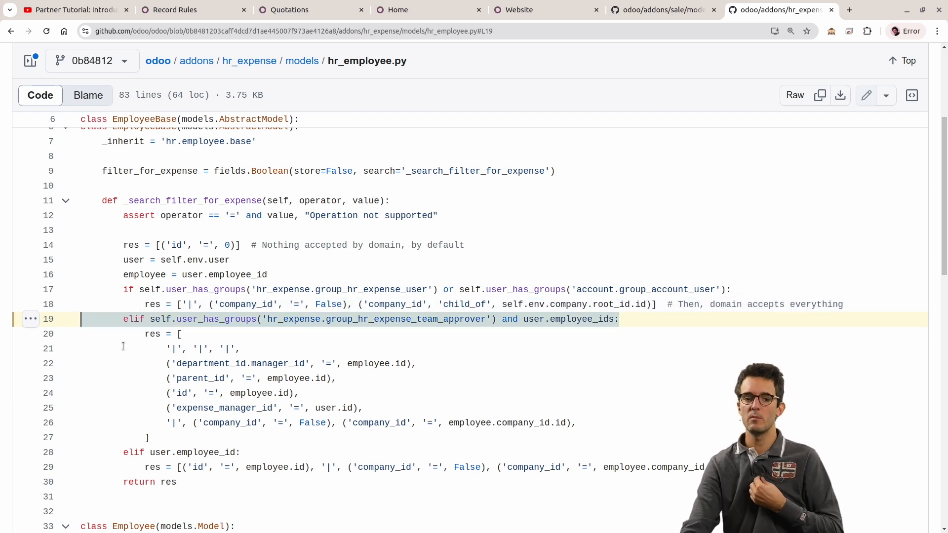
drag(101, 346, 625, 431)
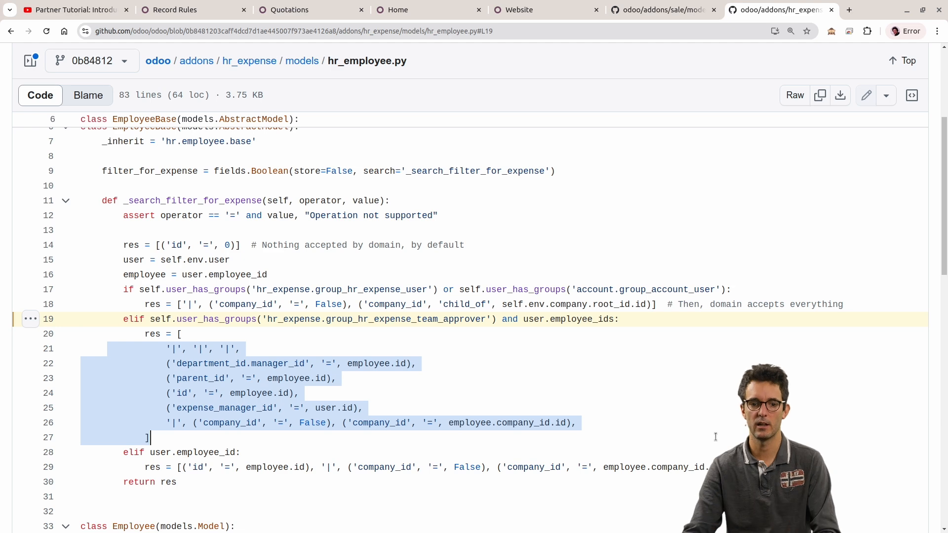
scroll(340, 376, up, 3)
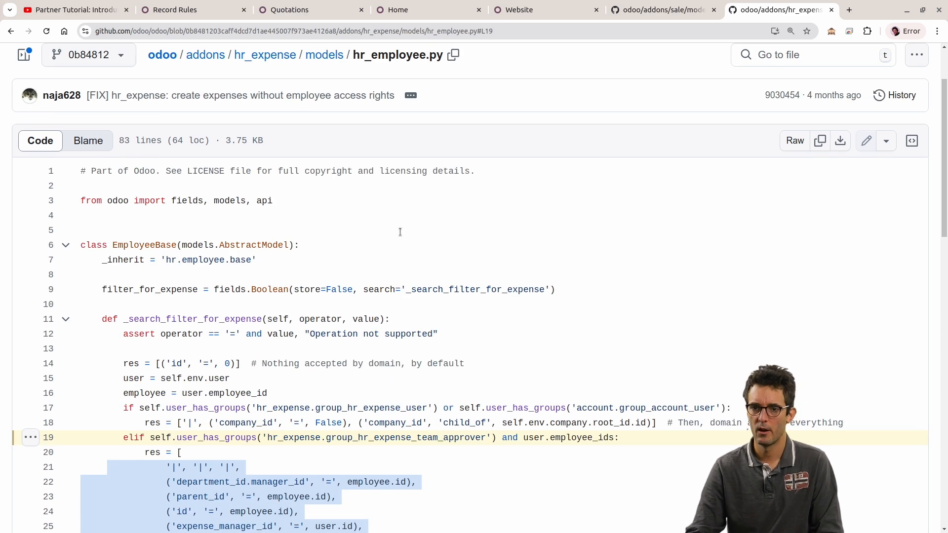
Step: Return to Odoo's home screen and open the list of users in Settings
click(291, 9)
click(432, 9)
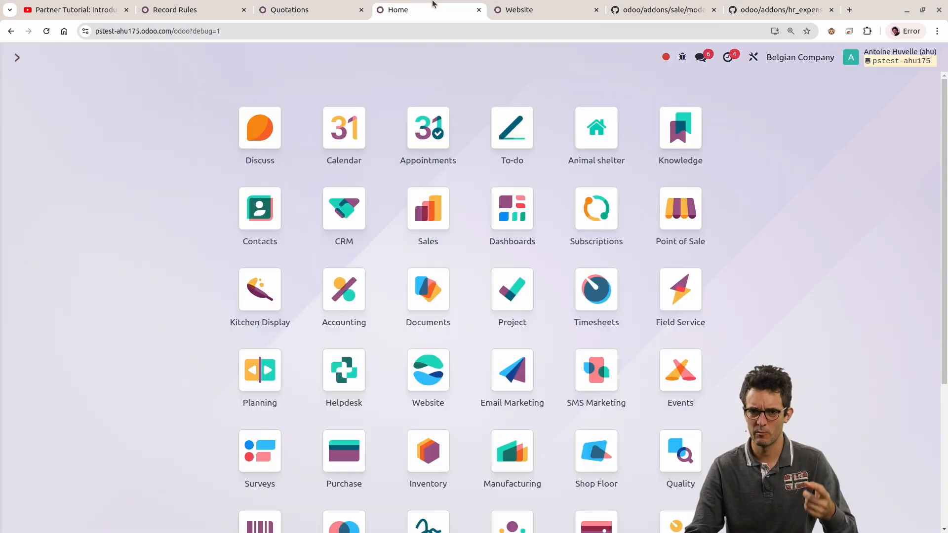
scroll(127, 292, down, 4)
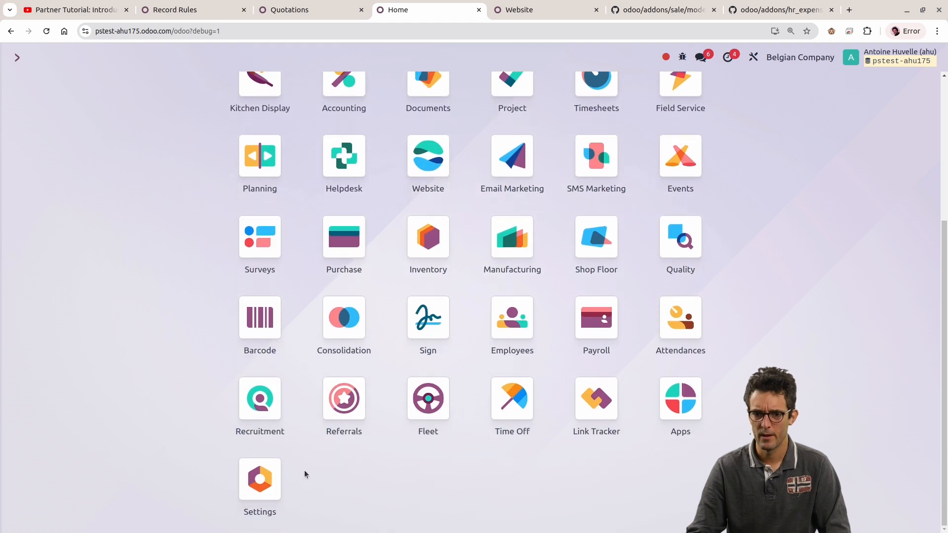
click(281, 480)
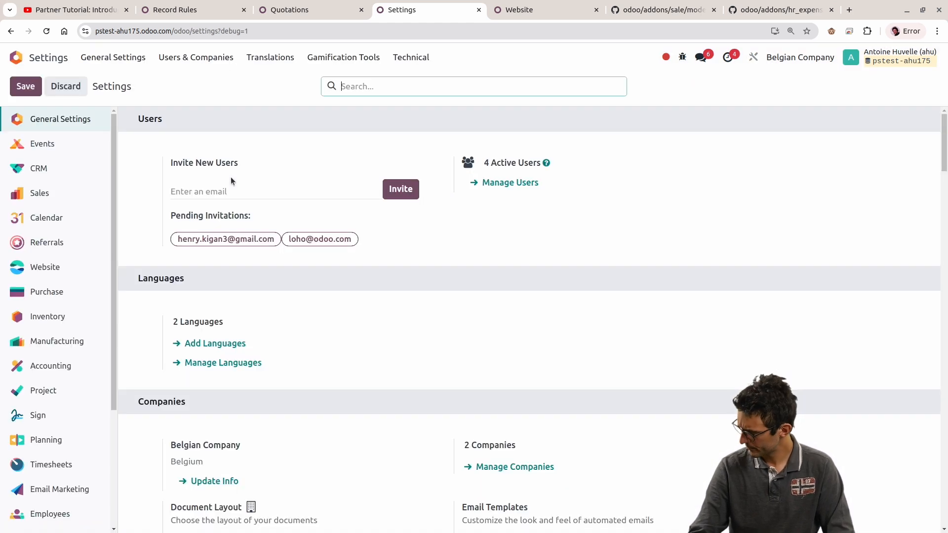
click(196, 57)
click(188, 80)
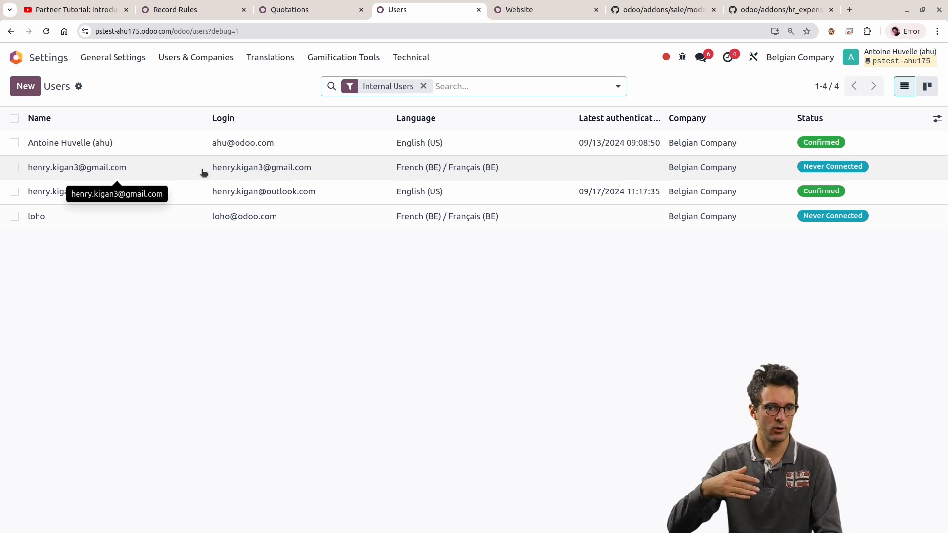
Step: Open the first user's record and look at the Bank access right in its Accounting section
click(179, 60)
click(182, 78)
click(181, 64)
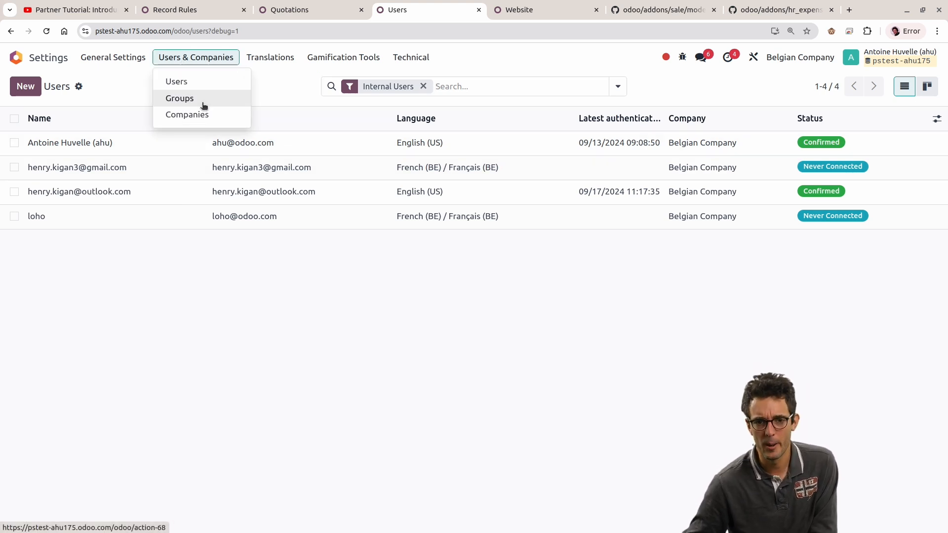
click(203, 105)
click(208, 63)
click(173, 80)
click(134, 144)
scroll(137, 358, down, 2)
scroll(137, 358, down, 4)
click(119, 408)
click(113, 408)
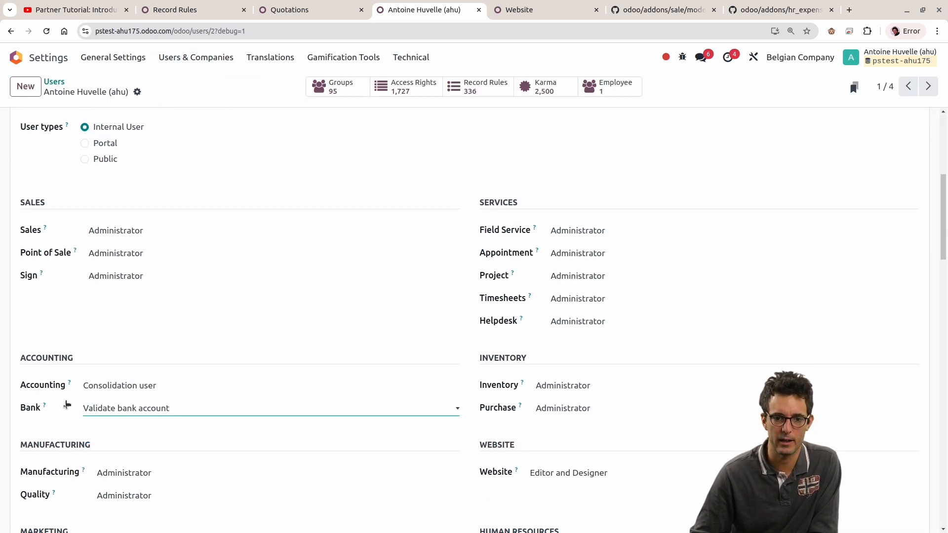
Step: Open the access groups list, search it for "validate", and open the Bank / Validate bank account group
scroll(197, 290, up, 10)
click(196, 57)
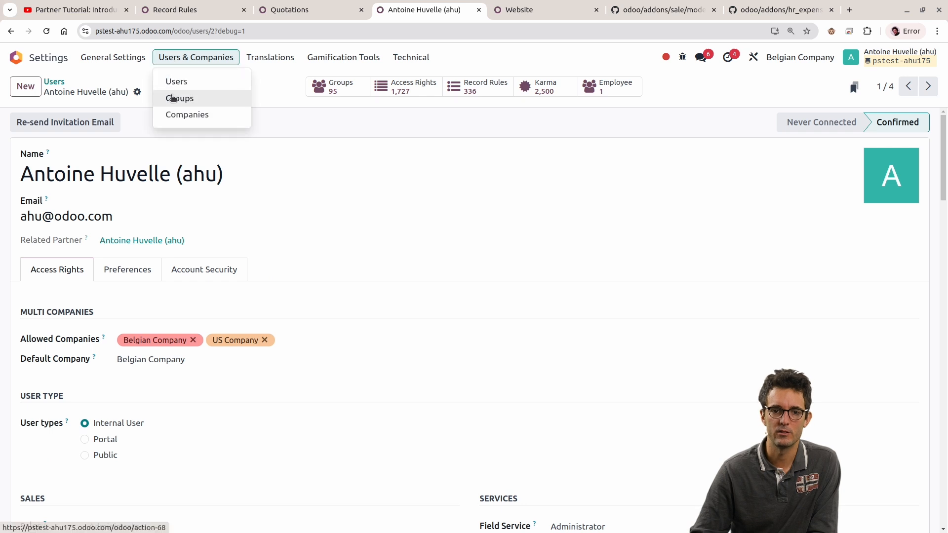
click(178, 96)
click(459, 89)
text(validate)
key(Return)
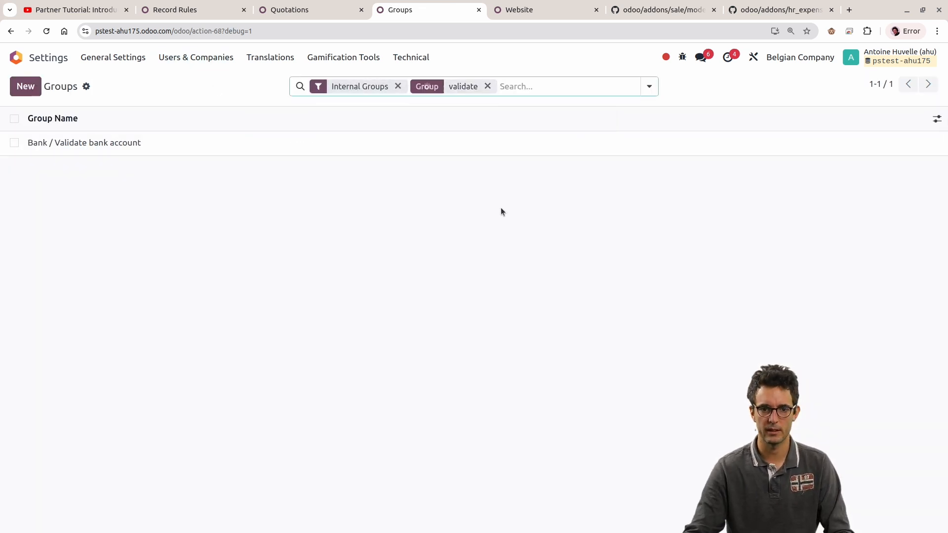
click(484, 144)
click(682, 56)
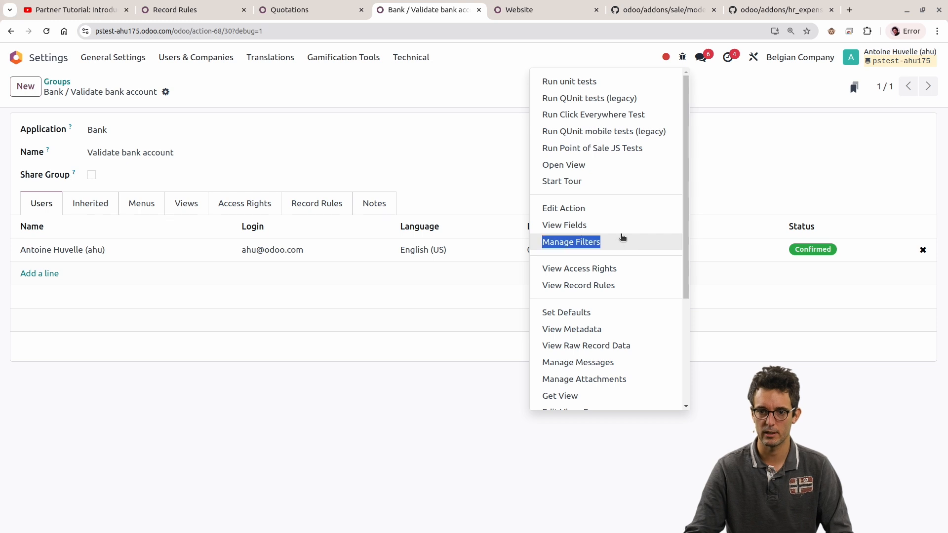
click(617, 226)
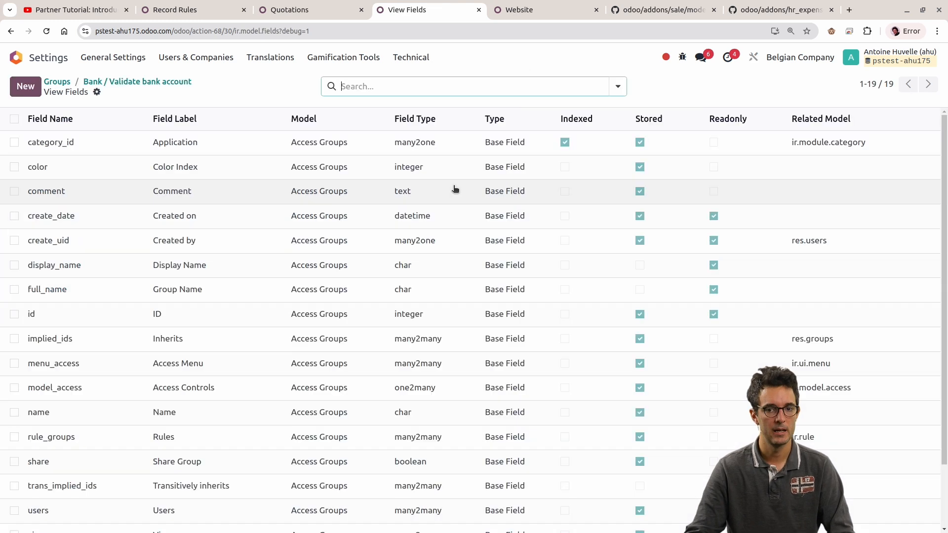
click(140, 81)
Step: View the group's metadata and copy group_validate_bank_account from its XML ID
click(682, 57)
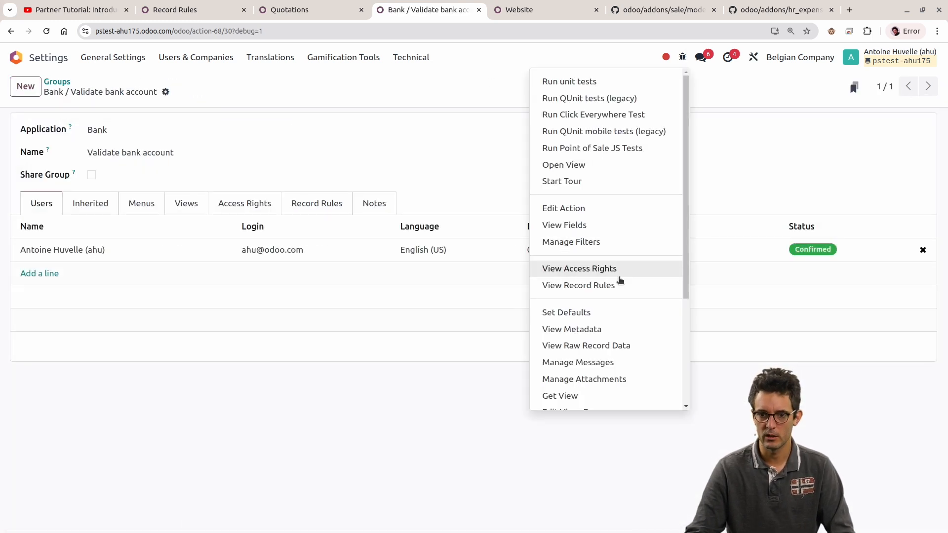
click(619, 329)
double_click(488, 254)
key(ctrl+c)
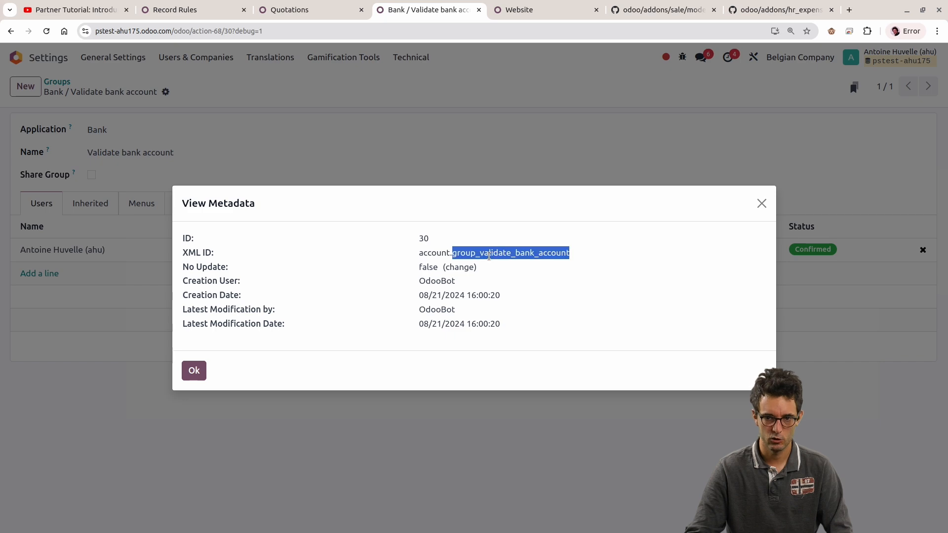
key(Escape)
Step: Search the odoo/odoo repository on GitHub for group_validate_bank_account and open the Python result, res_partner_bank.py, at line 97
click(543, 7)
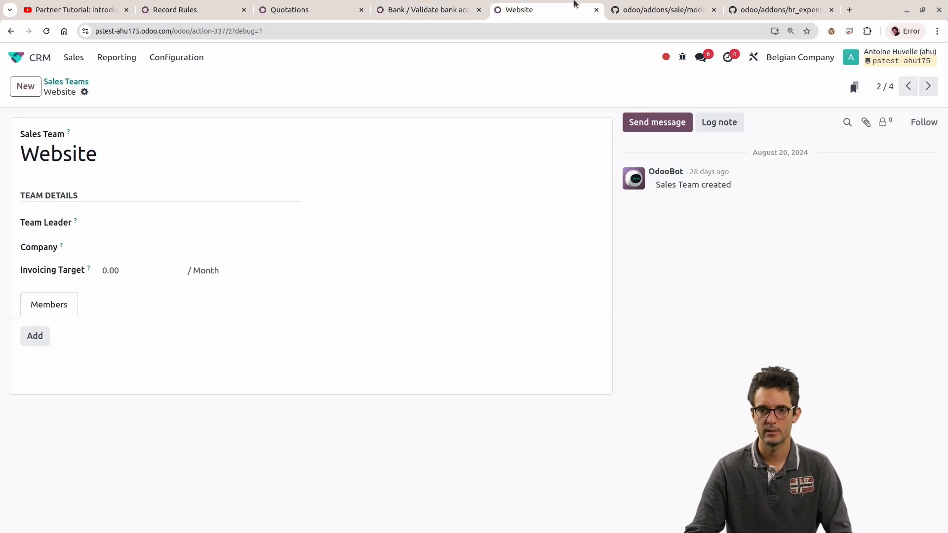
click(633, 5)
scroll(792, 199, up, 20)
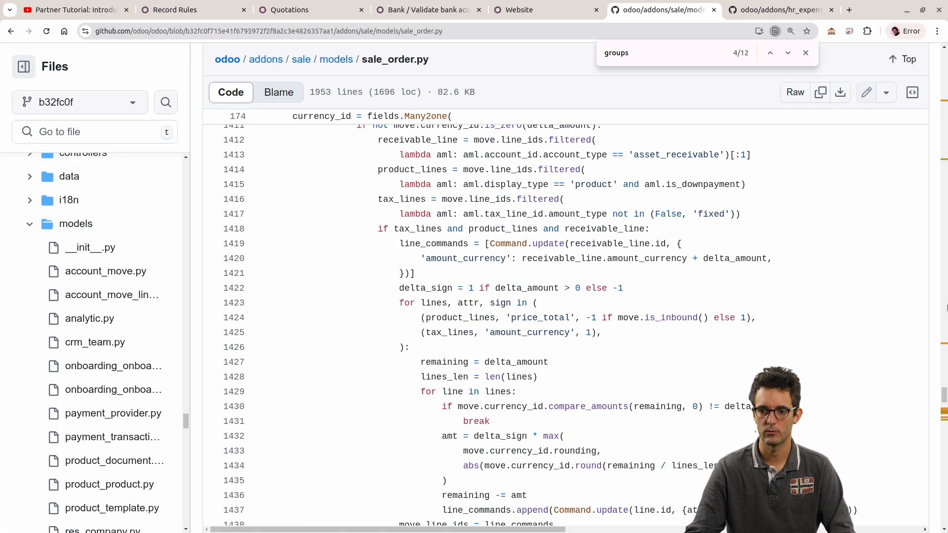
drag(944, 380, 926, 33)
click(806, 52)
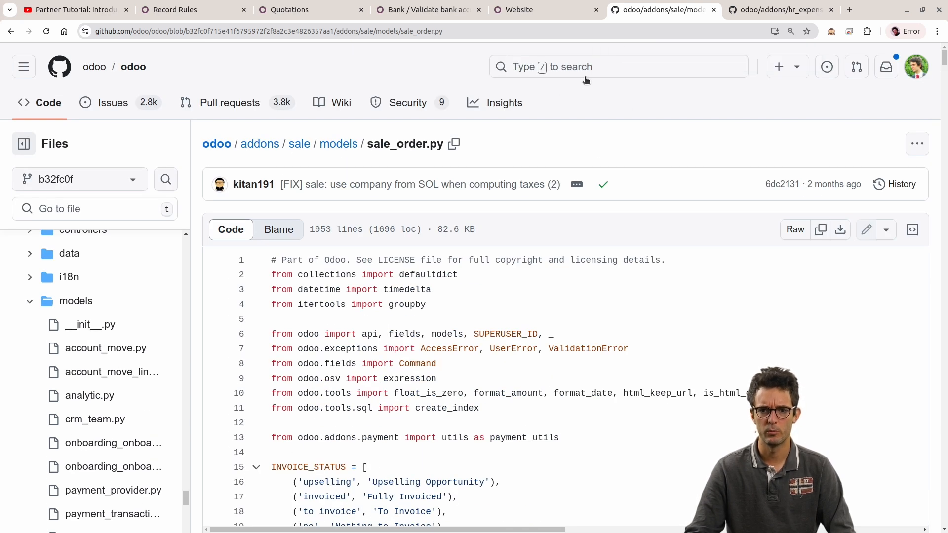
click(583, 74)
key(ctrl+v)
click(390, 108)
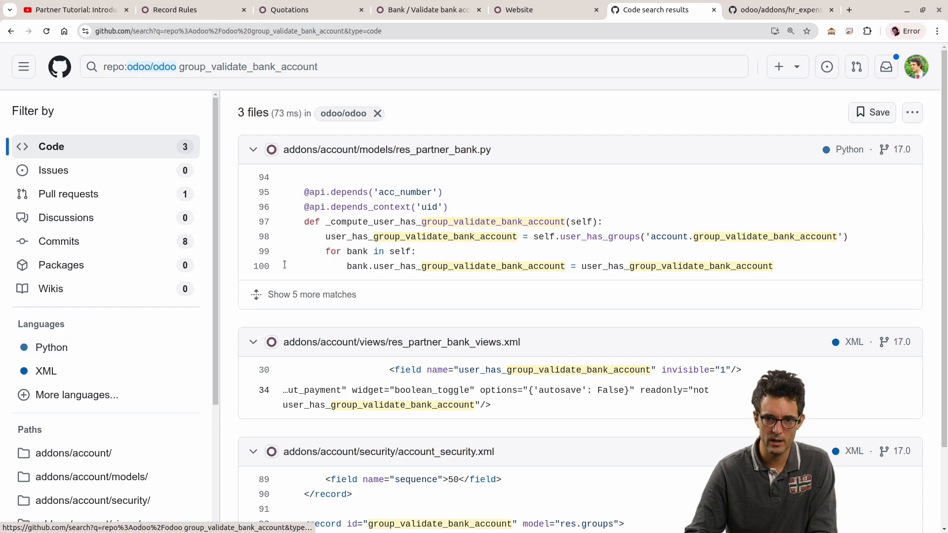
click(74, 346)
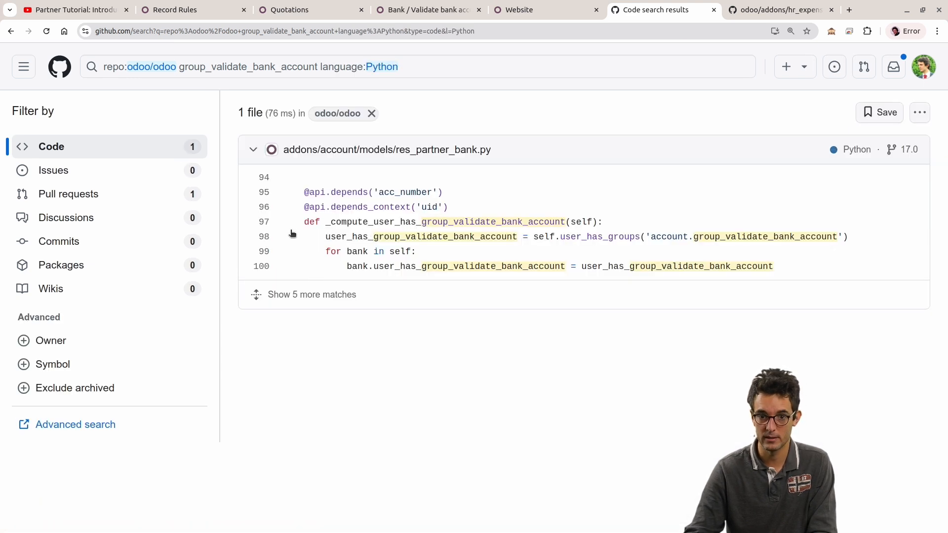
click(263, 226)
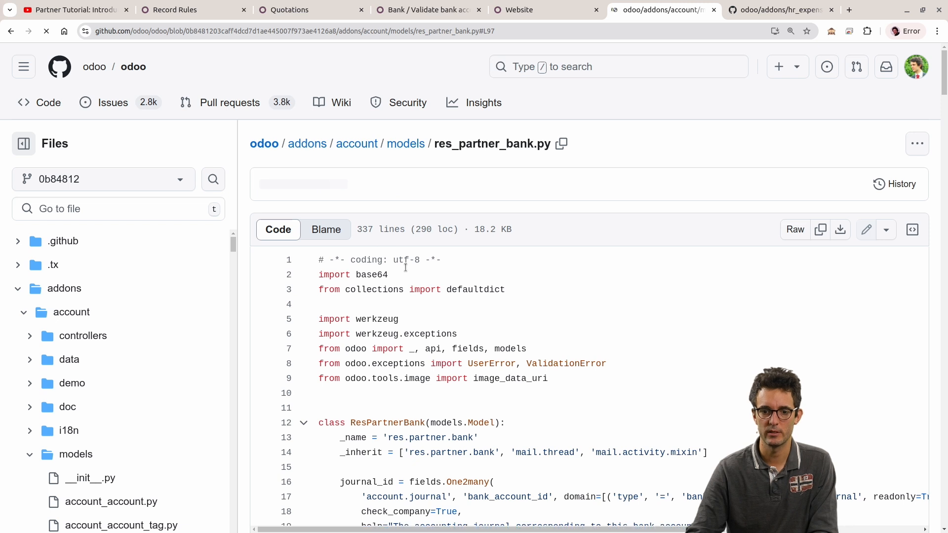
Step: Examine the user_has_groups check and the bank loop in the _compute_user_has_group_validate_bank_account method
drag(364, 260, 601, 260)
click(457, 289)
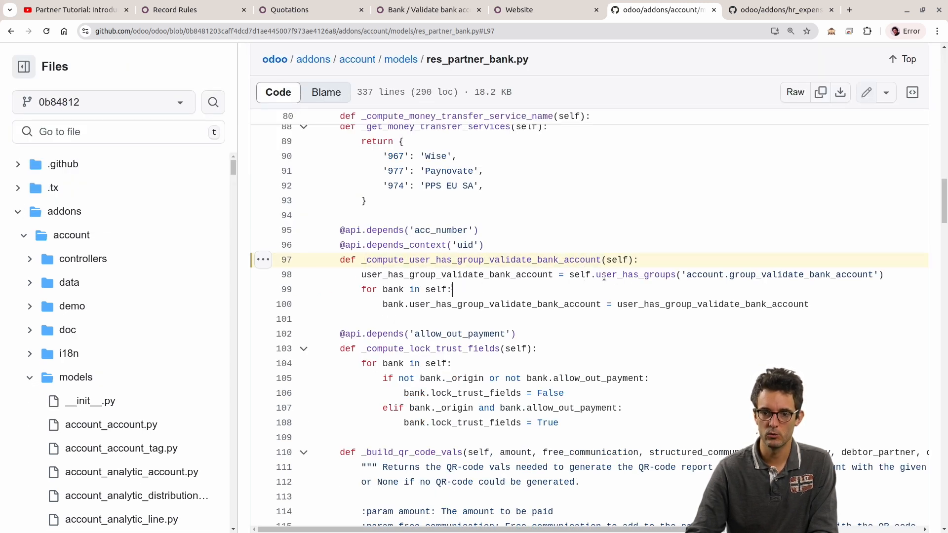
drag(601, 278, 787, 277)
click(657, 288)
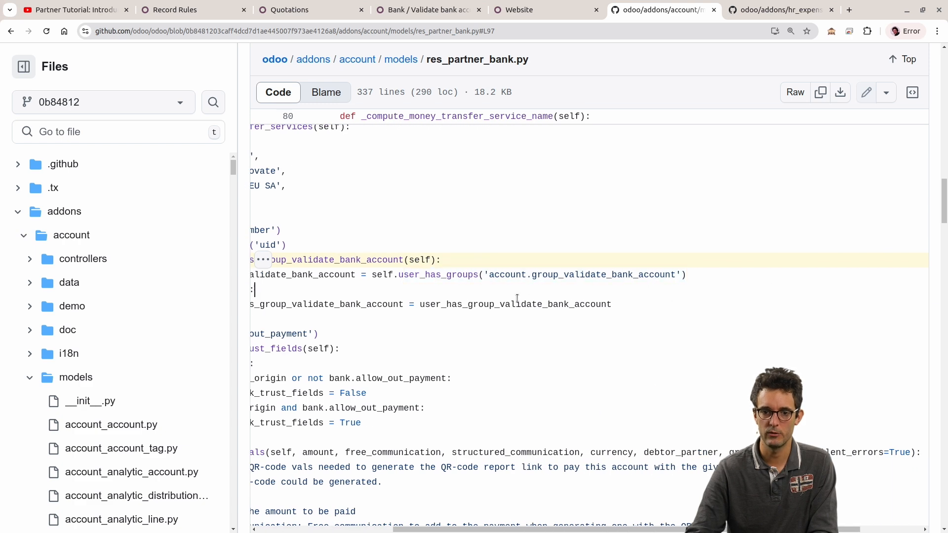
drag(479, 303, 218, 285)
click(433, 316)
Step: Find where the _compute_user_has_group_validate_bank_account method is referenced in res_partner_bank.py, stepping through the matches
click(388, 262)
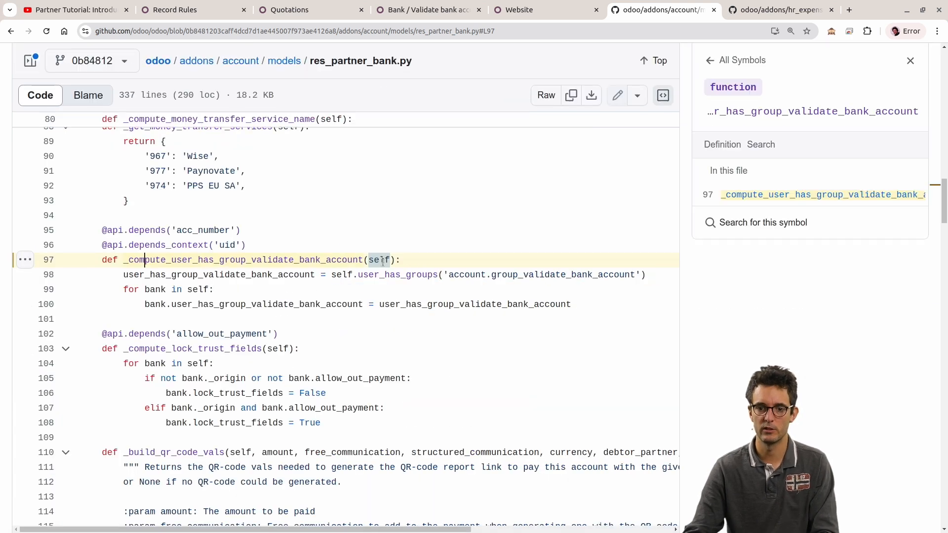
double_click(148, 261)
key(ctrl+c)
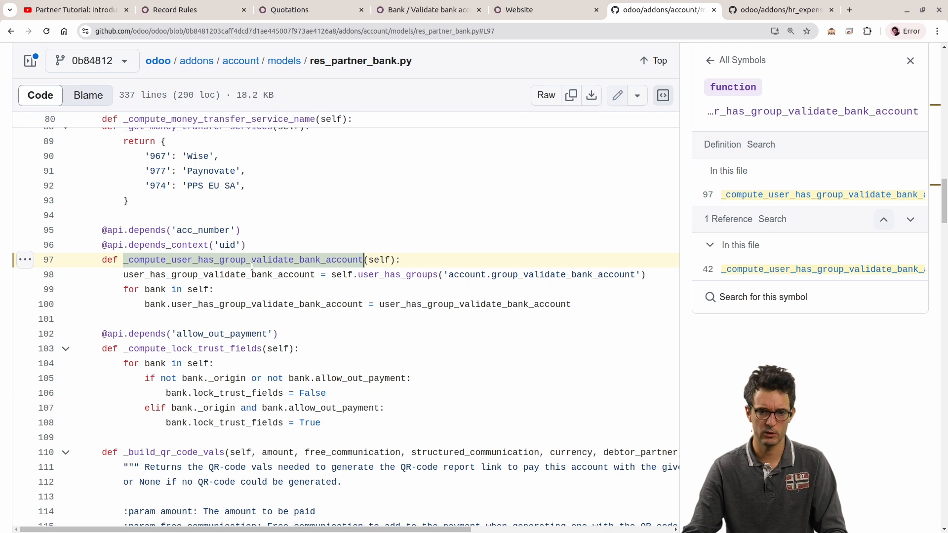
scroll(514, 282, up, 6)
key(ctrl+f)
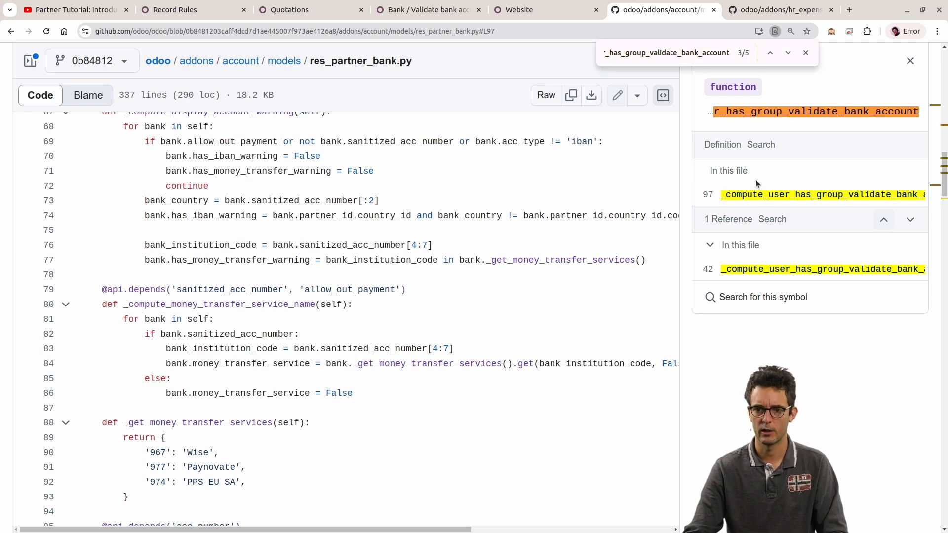
click(788, 53)
click(788, 54)
click(788, 54)
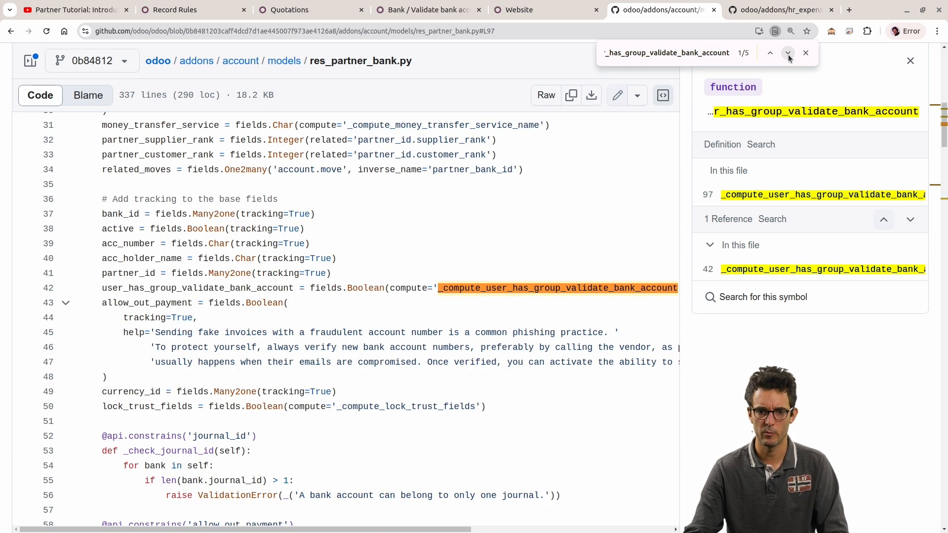
click(788, 53)
click(787, 54)
click(788, 53)
click(788, 54)
key(Escape)
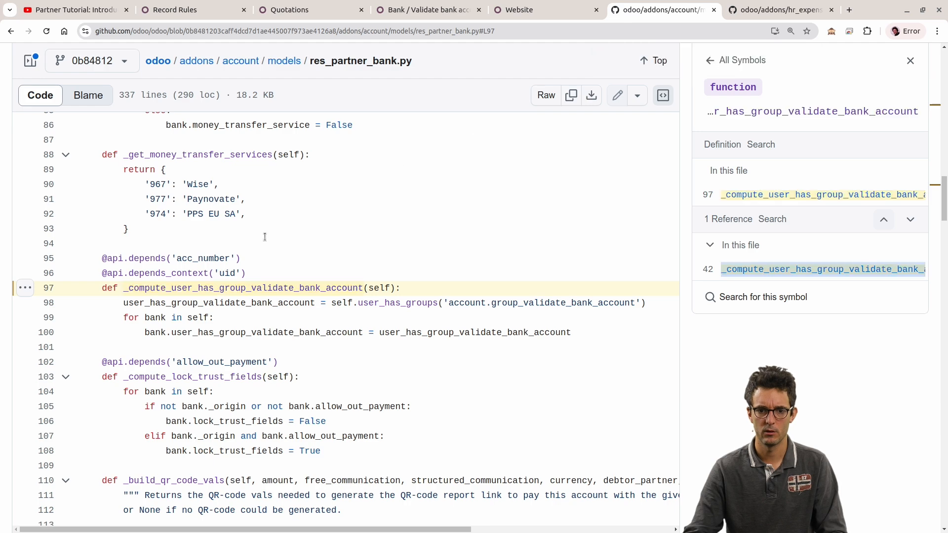
Step: Copy the user_has_group_validate_bank_account field name at line 42 and search the odoo/odoo repository for it
scroll(265, 237, up, 15)
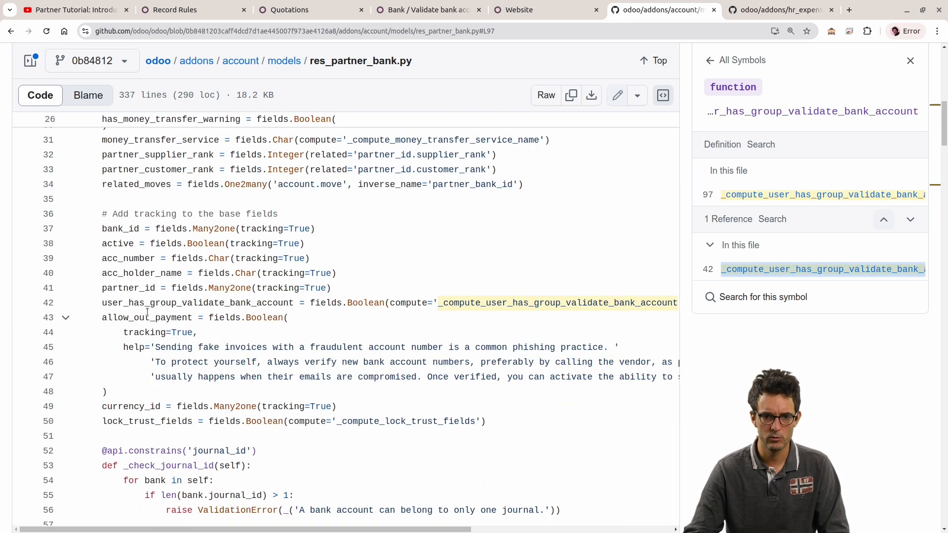
click(148, 303)
scroll(546, 96, up, 12)
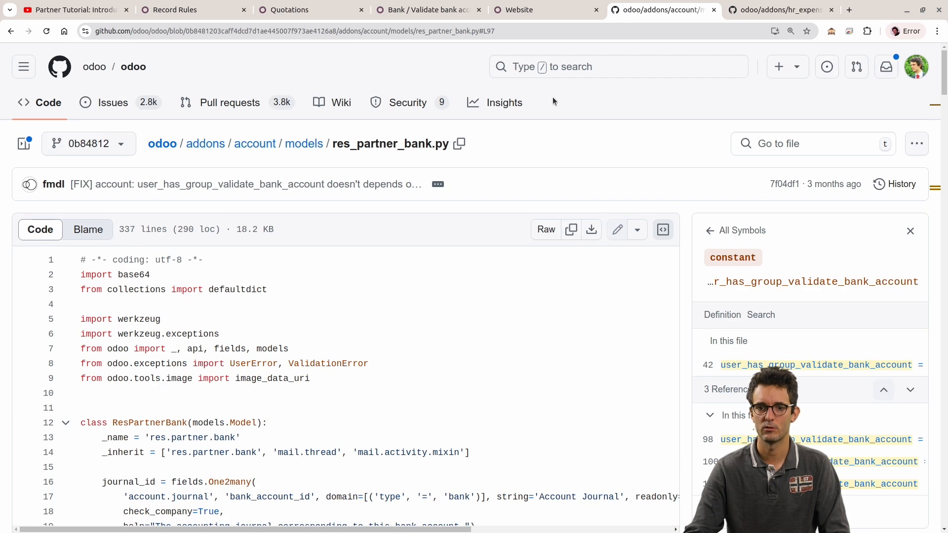
click(574, 68)
key(ctrl+v)
key(Return)
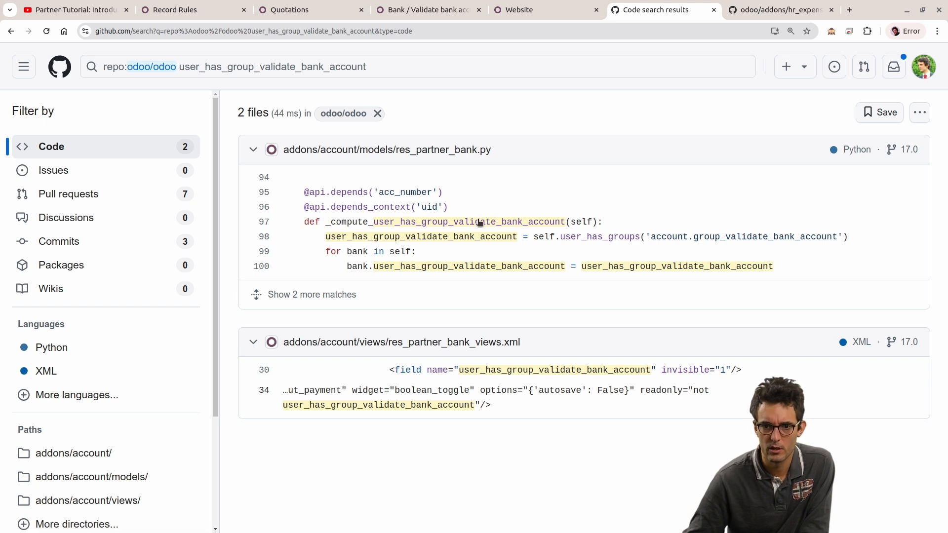
Step: Examine the group check and field assignment in the res_partner_bank.py result, and open the file at line 99 to inspect the field's references
drag(560, 238, 871, 243)
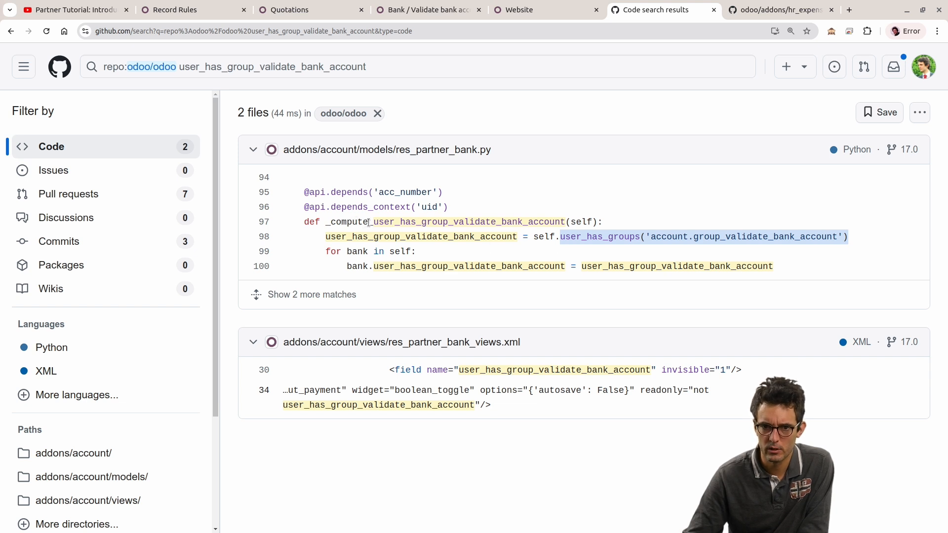
drag(346, 267, 836, 272)
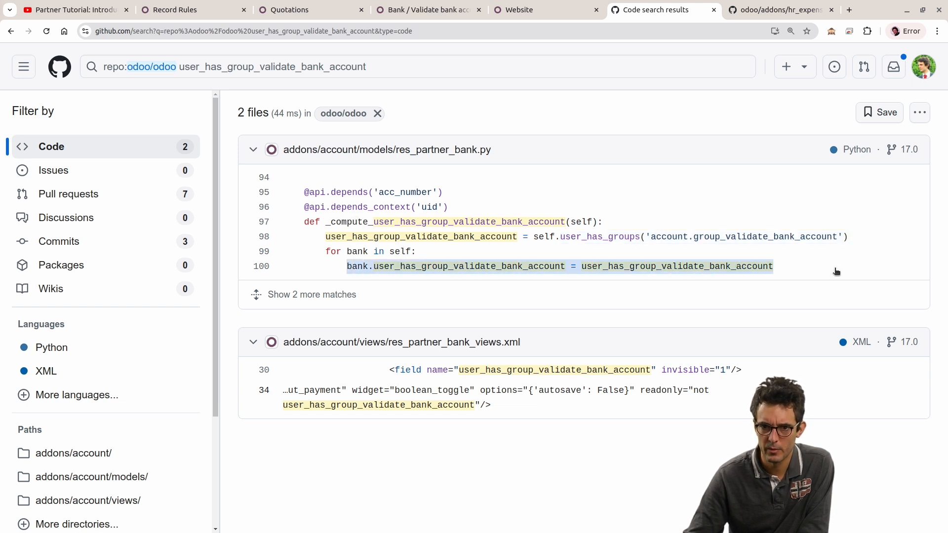
click(269, 253)
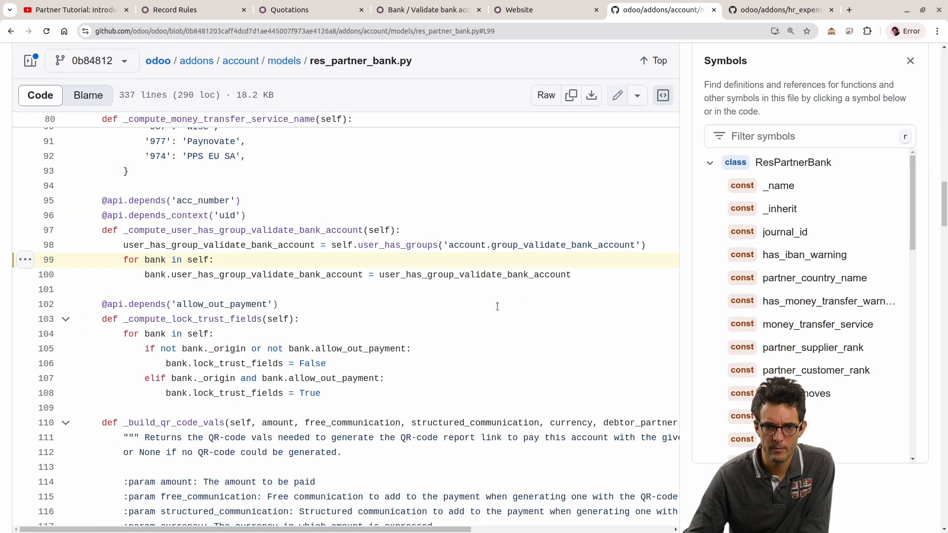
click(229, 271)
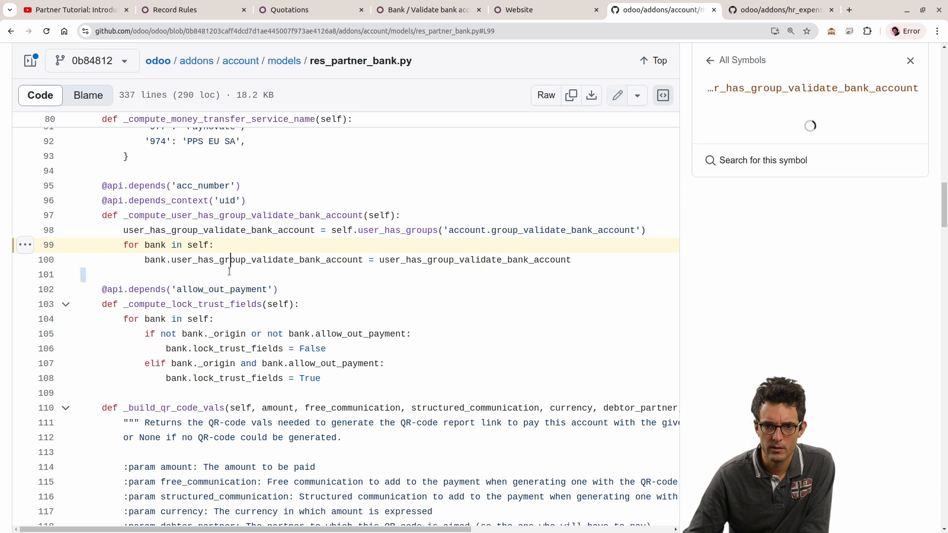
scroll(314, 280, up, 4)
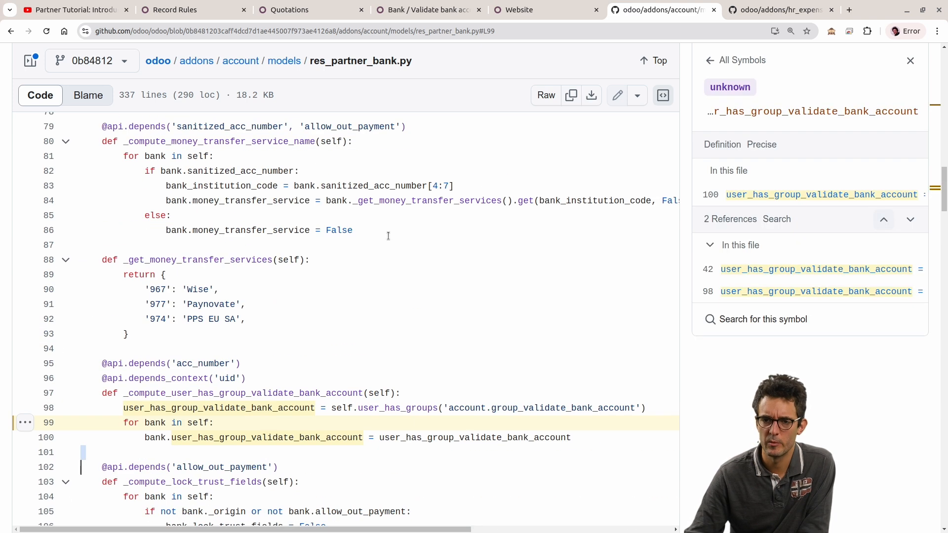
Step: Return to the Odoo users list, open the first user's record, and clear its Bank access right
click(428, 11)
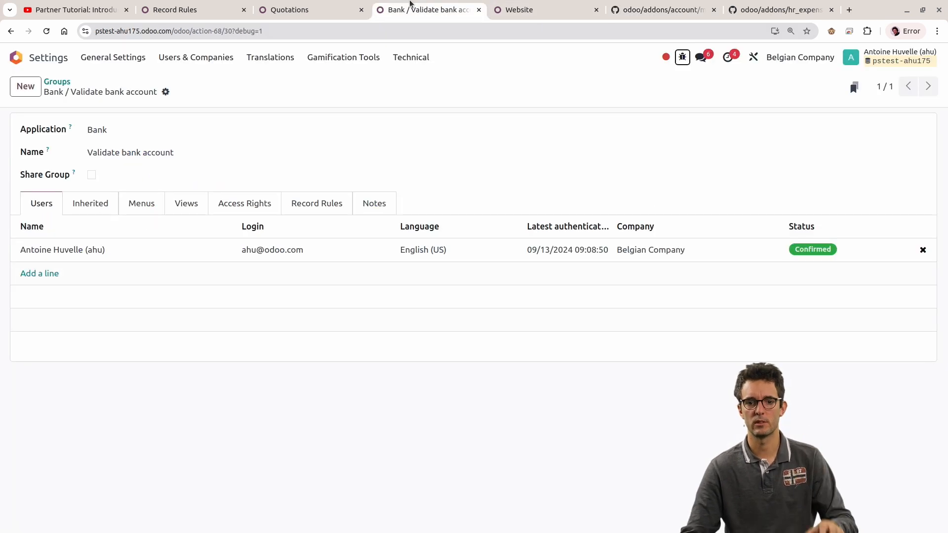
click(346, 5)
click(408, 11)
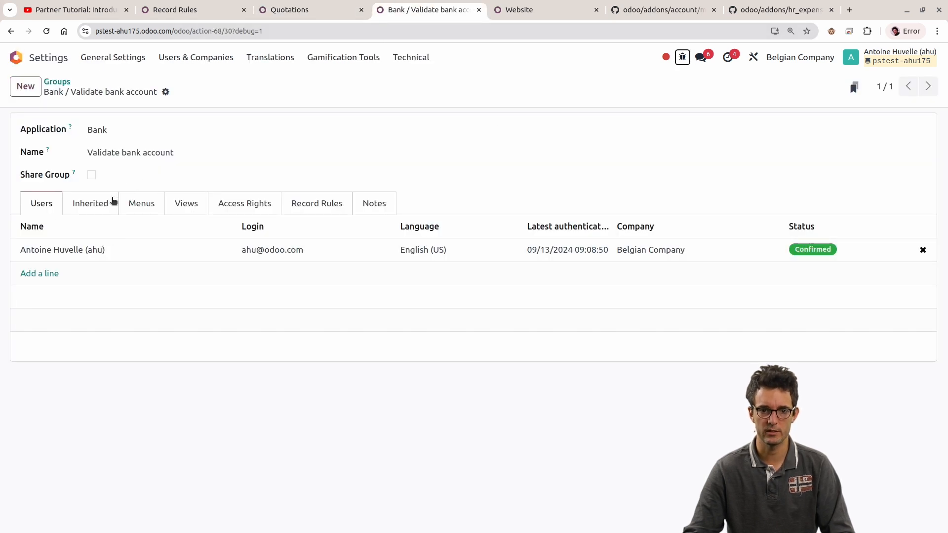
click(165, 60)
click(169, 81)
click(98, 144)
scroll(132, 311, down, 5)
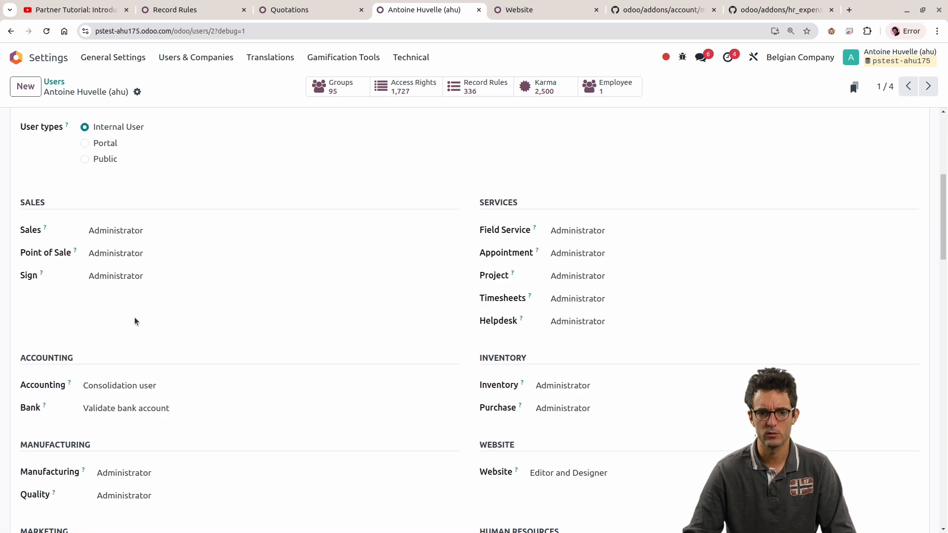
click(138, 419)
click(130, 419)
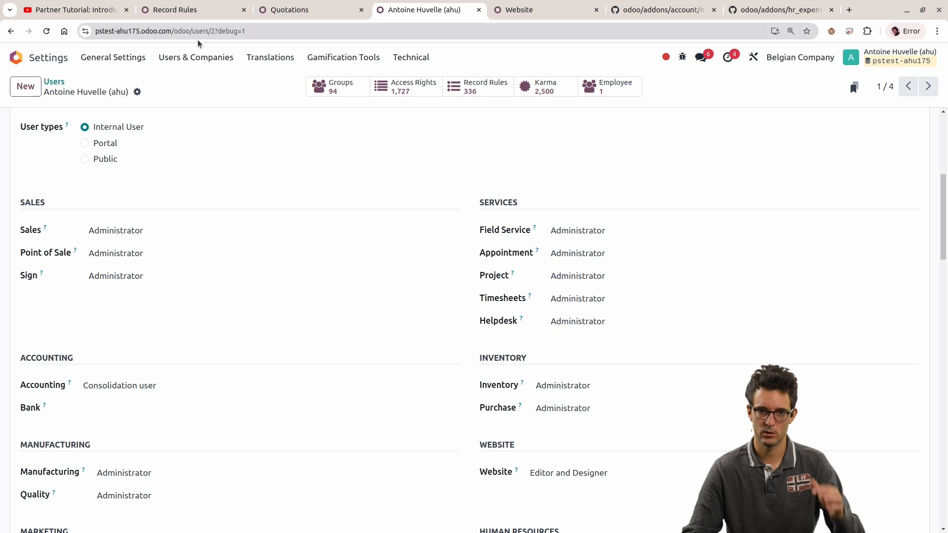
click(17, 57)
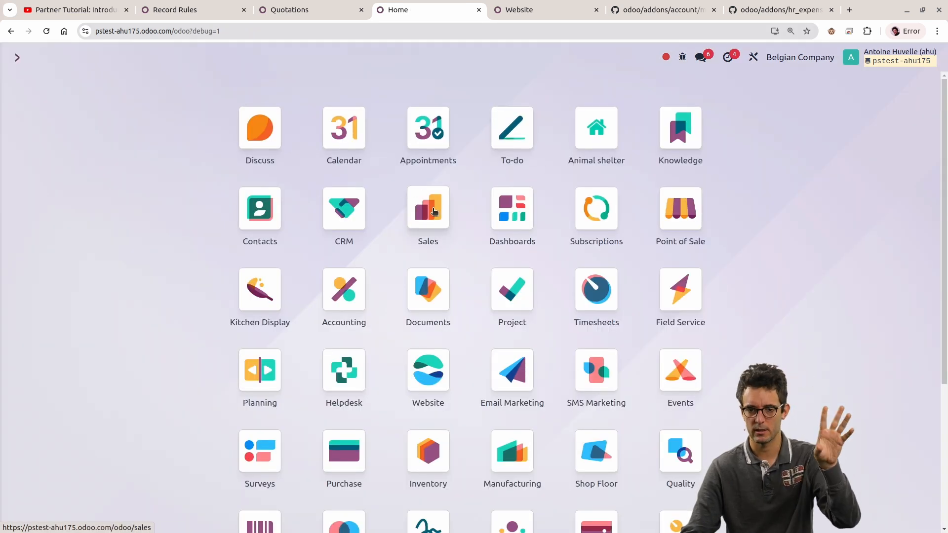
click(424, 208)
click(270, 58)
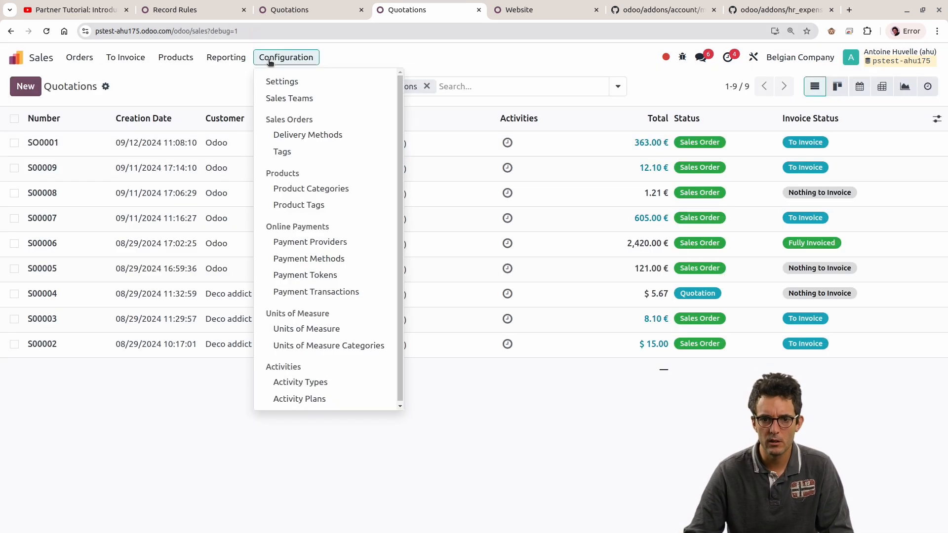
click(220, 463)
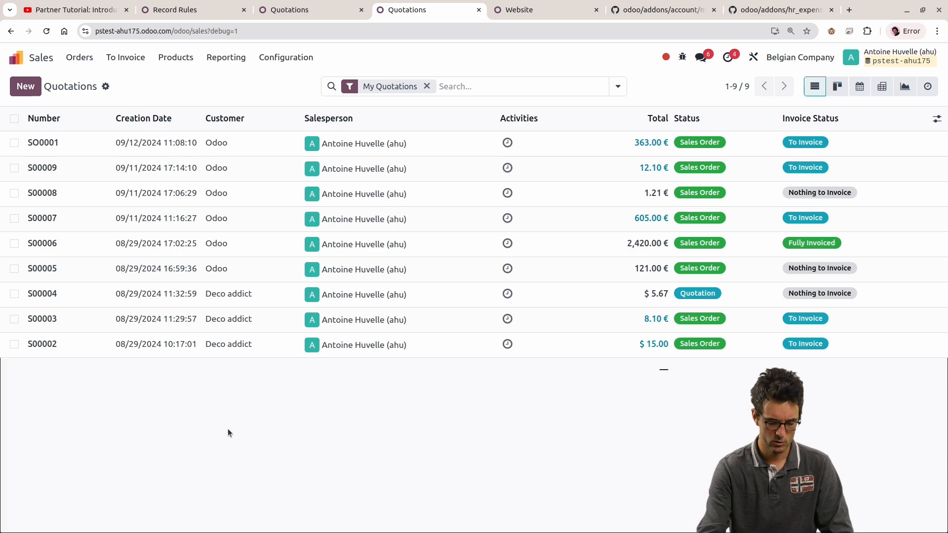
Step: Find the Bank Accounts list of Contacts, open the listed account's record, and inspect the technical details of its Send Money field
key(alt+h)
text(bank)
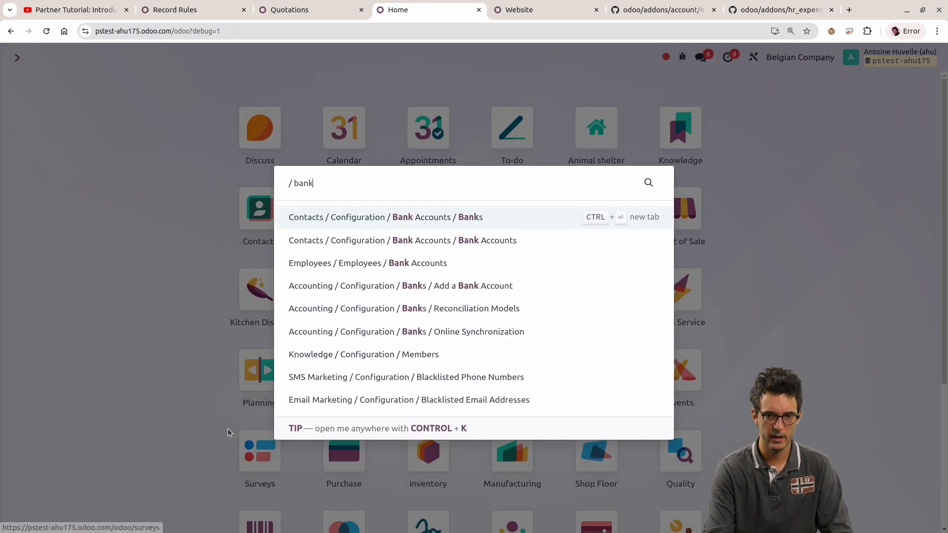
key(Down)
key(Return)
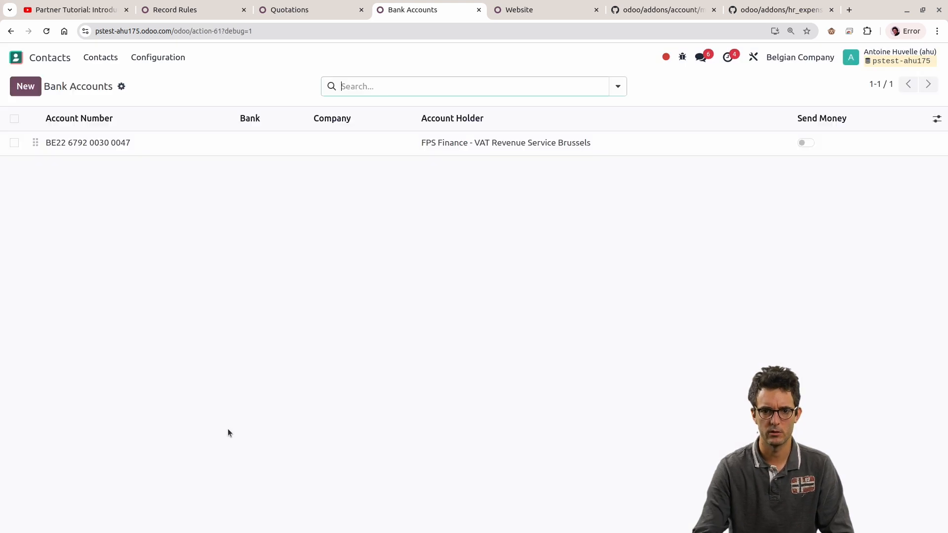
click(402, 141)
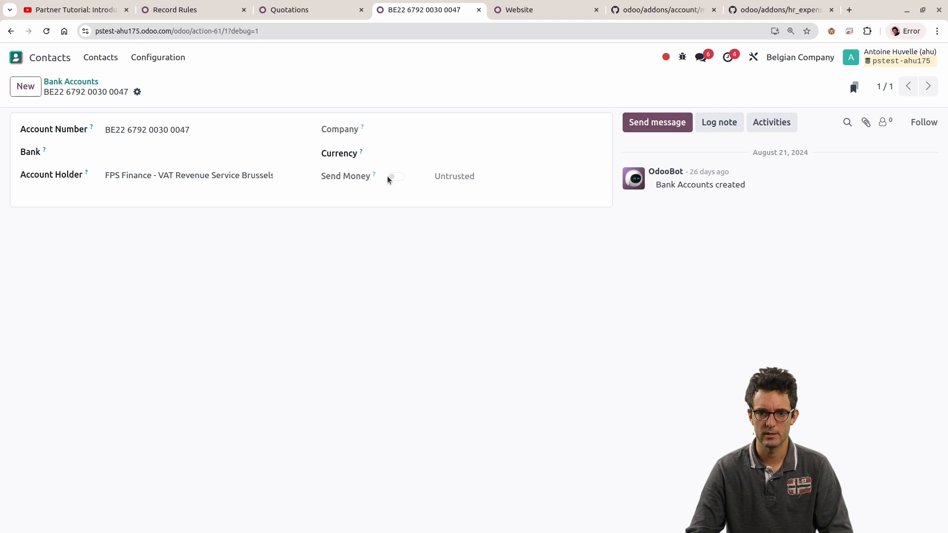
mouse_move(375, 177)
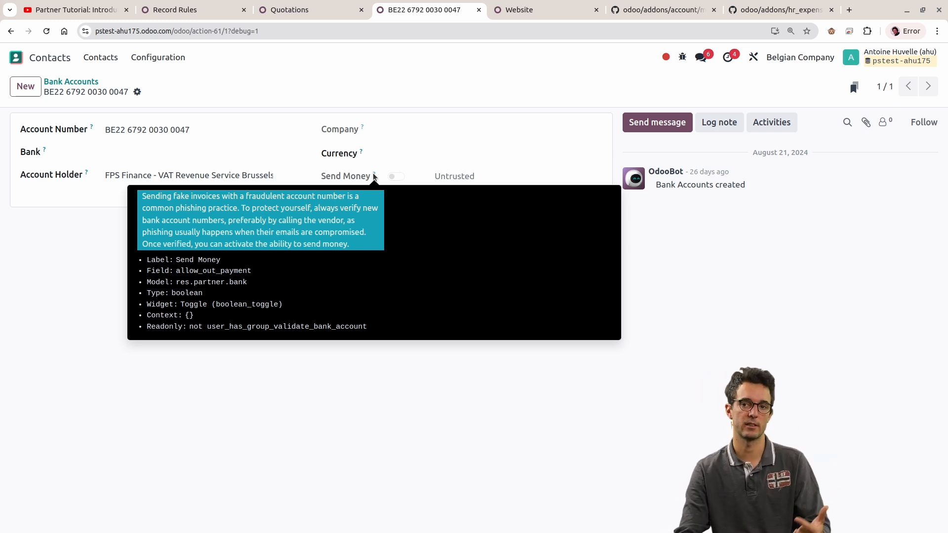
Step: Look up the user_has_groups symbol in hr_employee.py and at line 98 of res_partner_bank.py to inspect its references
click(789, 4)
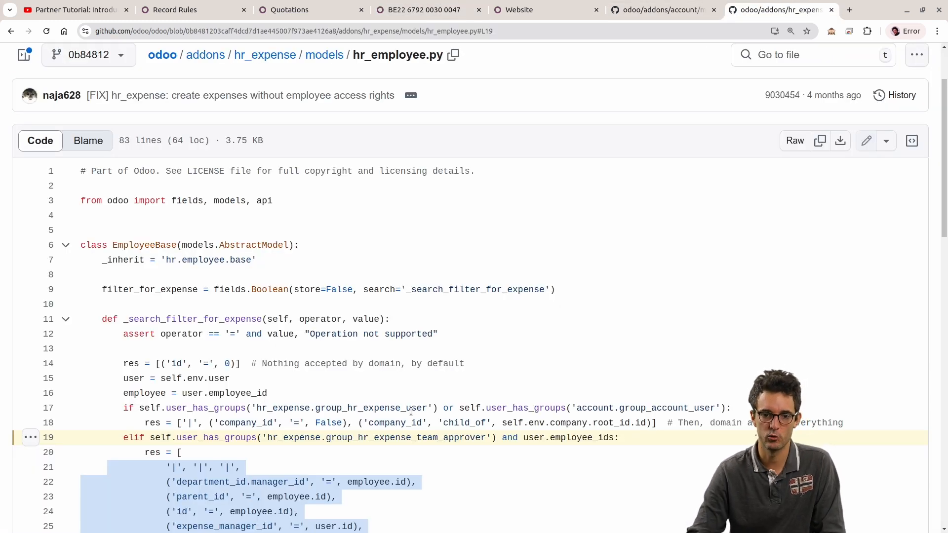
scroll(494, 345, down, 3)
click(533, 291)
click(661, 10)
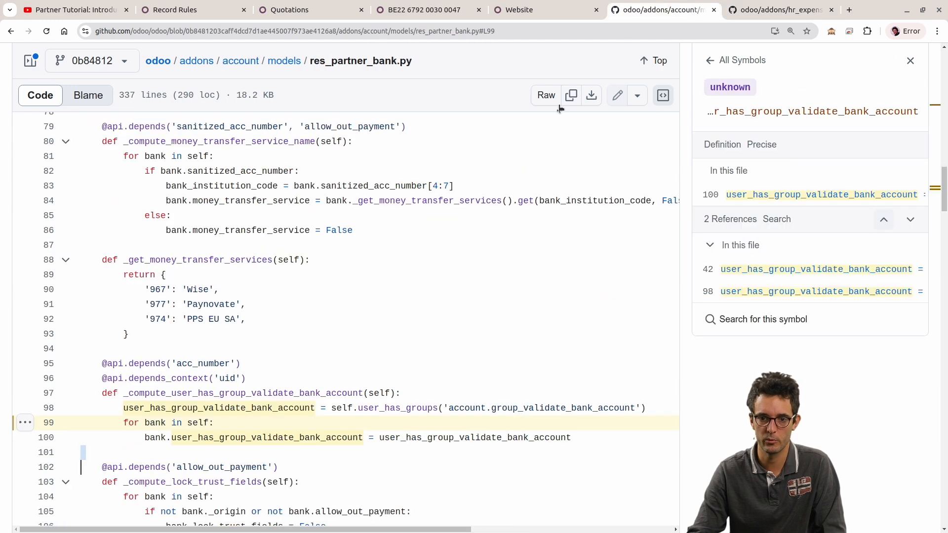
double_click(375, 409)
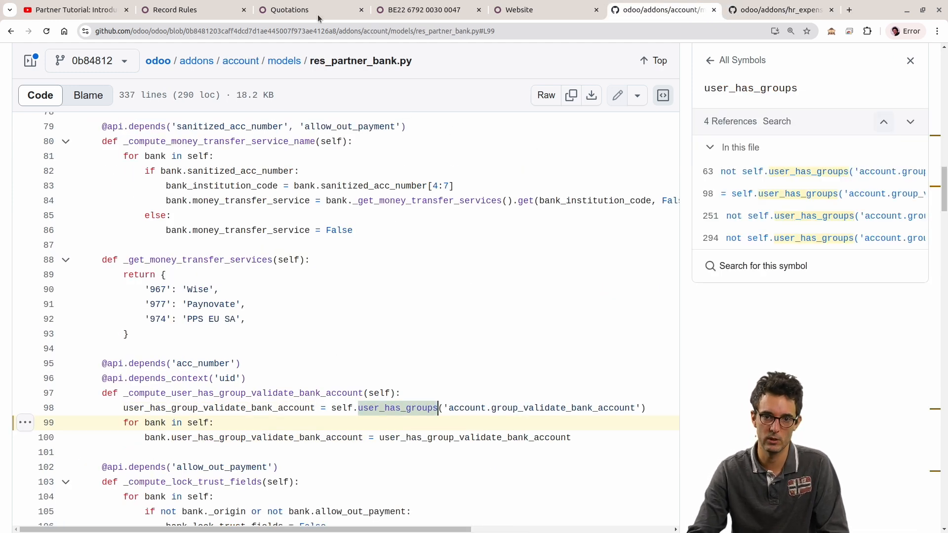
Step: Open the first user's record from the Odoo users list and set its Bank access right to Validate bank account
click(196, 8)
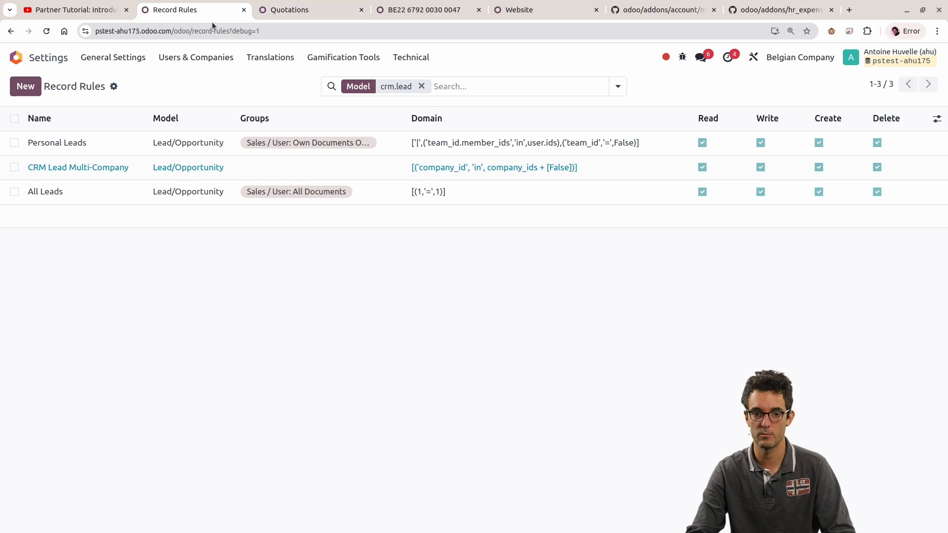
click(186, 57)
click(182, 84)
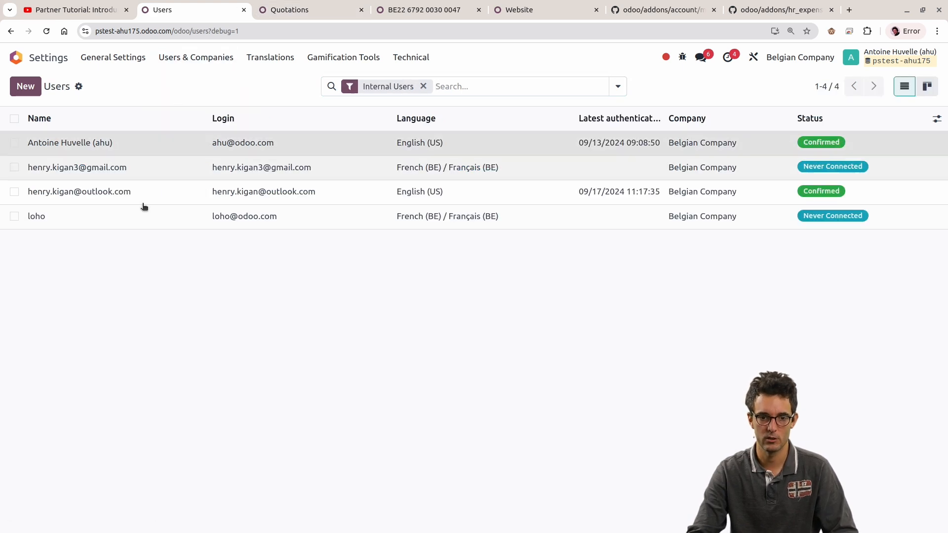
click(117, 155)
scroll(203, 390, down, 5)
scroll(138, 435, down, 2)
click(120, 410)
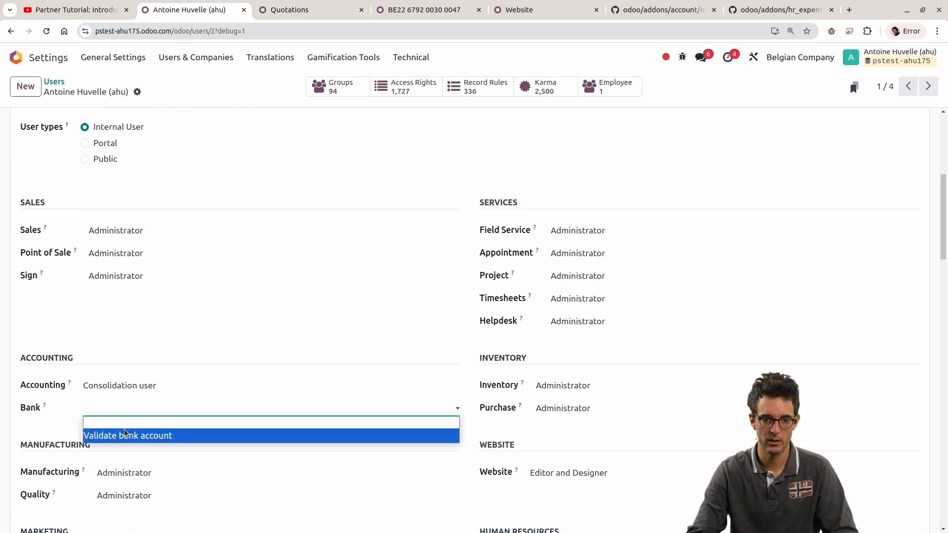
click(123, 434)
key(alt)
Step: Reload the bank account record and test its Send Money switch by turning it on and back off
click(292, 14)
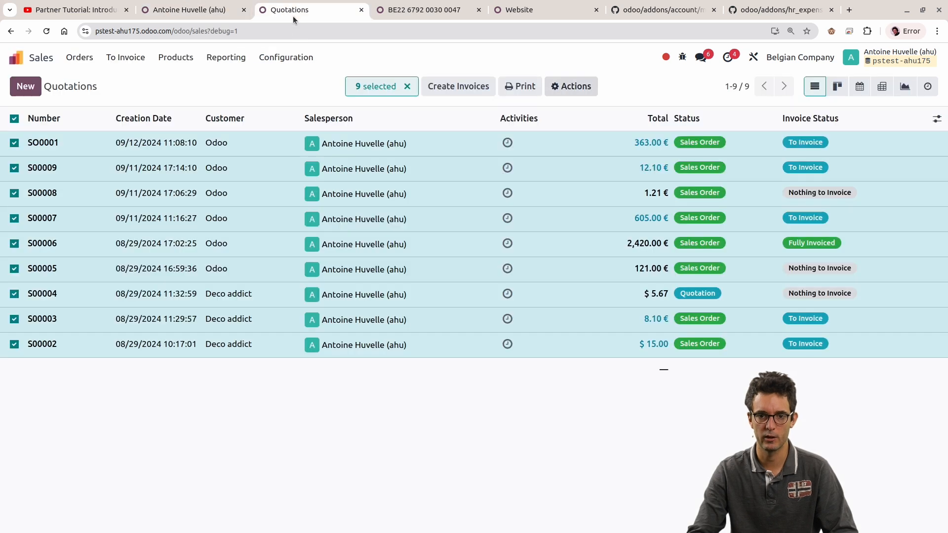
click(412, 4)
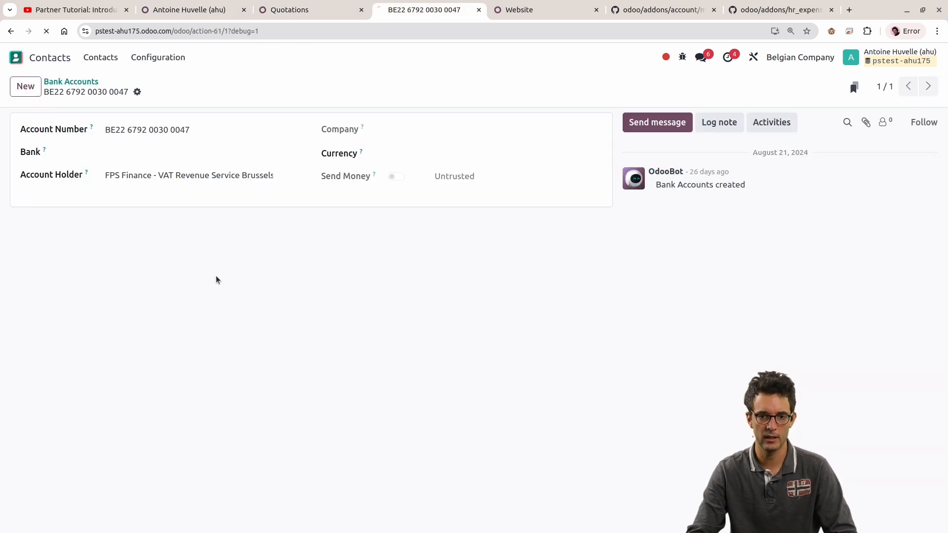
key(F5)
click(393, 177)
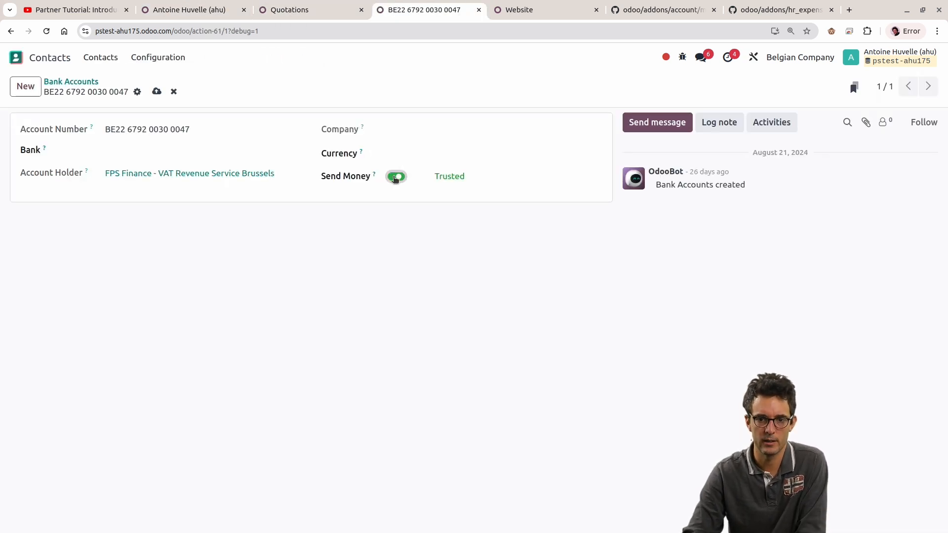
click(396, 177)
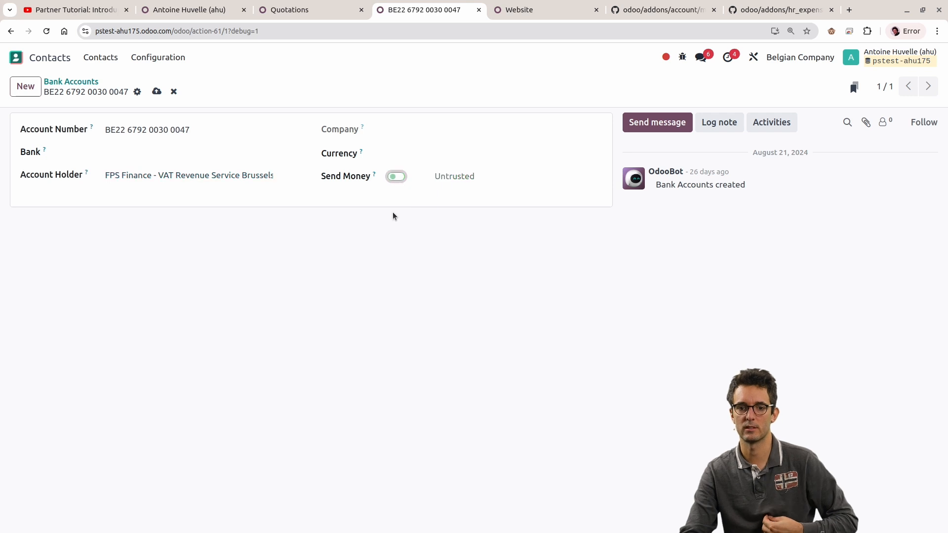
Step: Return to the hr_employee.py page on GitHub and search the odoo/odoo repository for sudo()
click(185, 6)
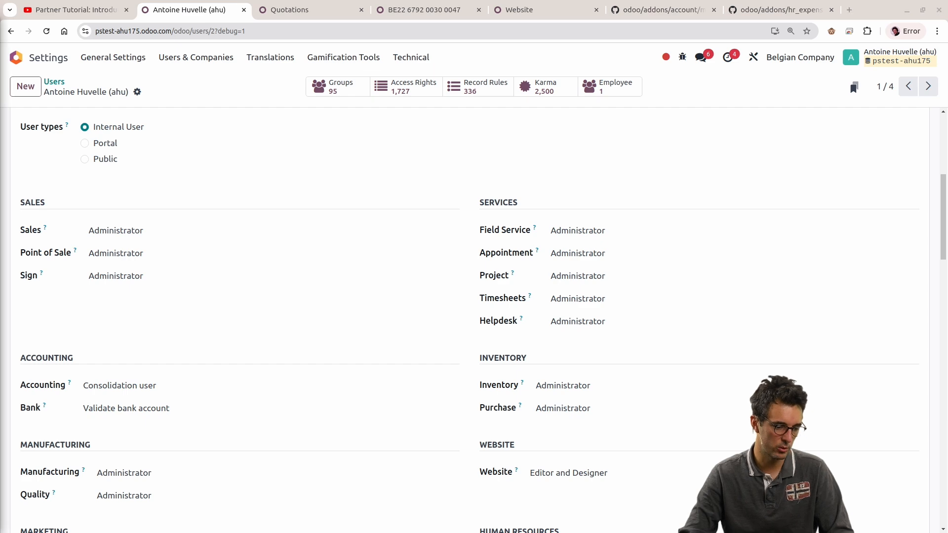
click(780, 9)
scroll(282, 167, up, 5)
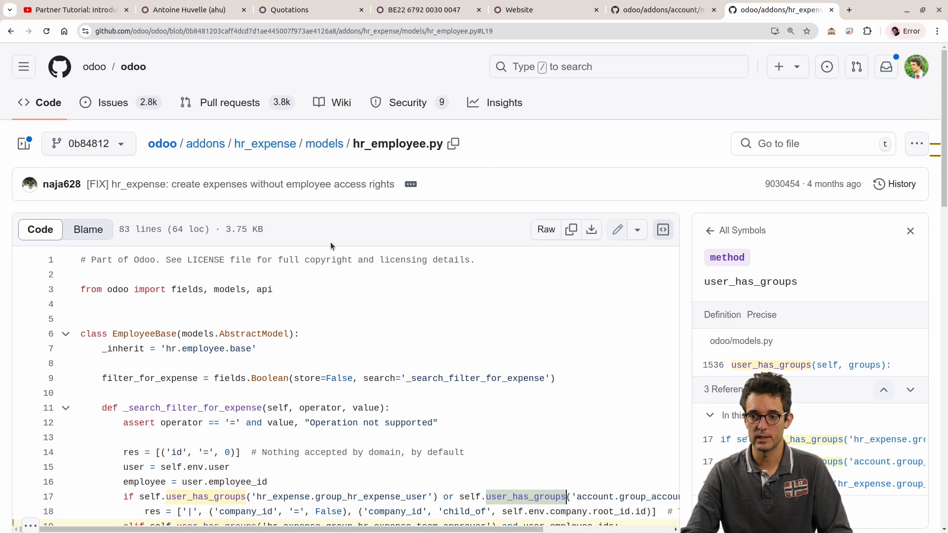
click(565, 70)
text(sudo)
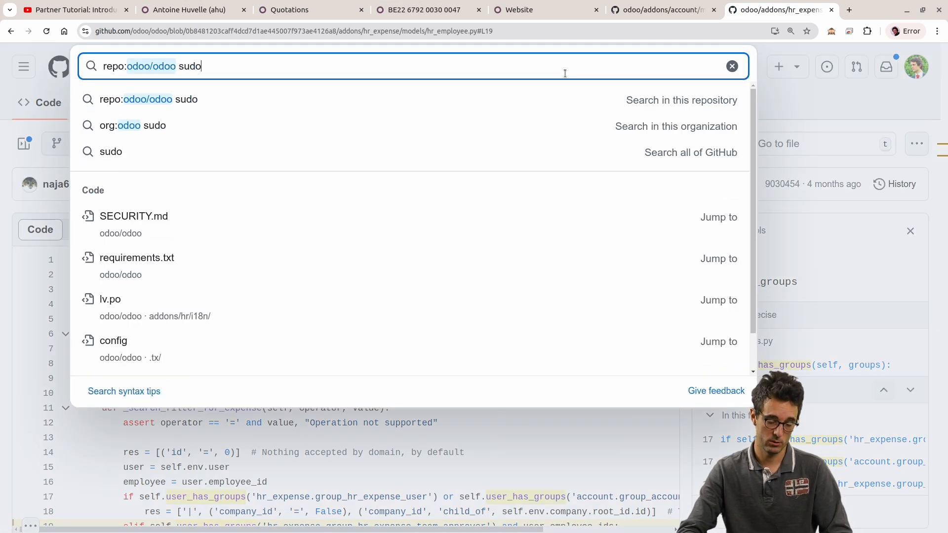
text(())
key(Return)
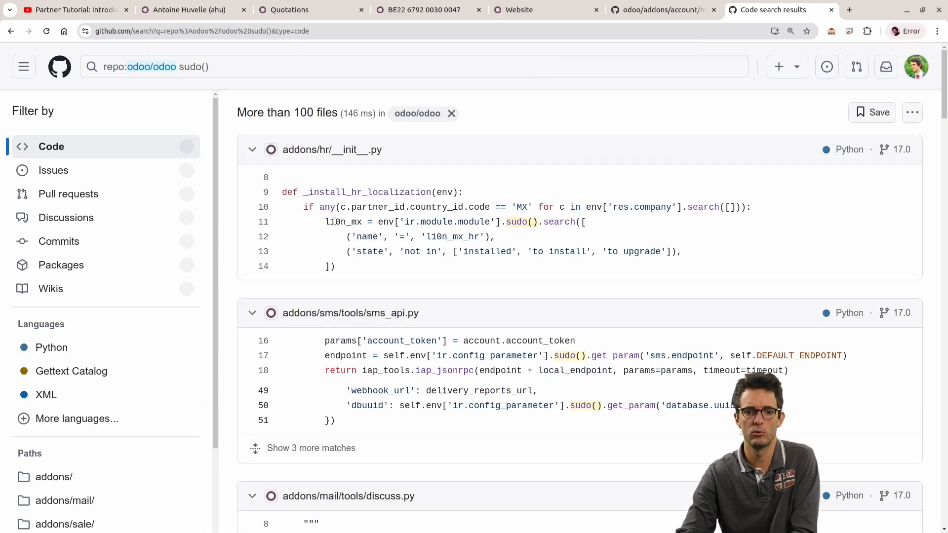
Step: Highlight the ir.module.module sudo() search at line 11 of addons/hr/__init__.py, and filter the code results to Python
drag(322, 220, 614, 220)
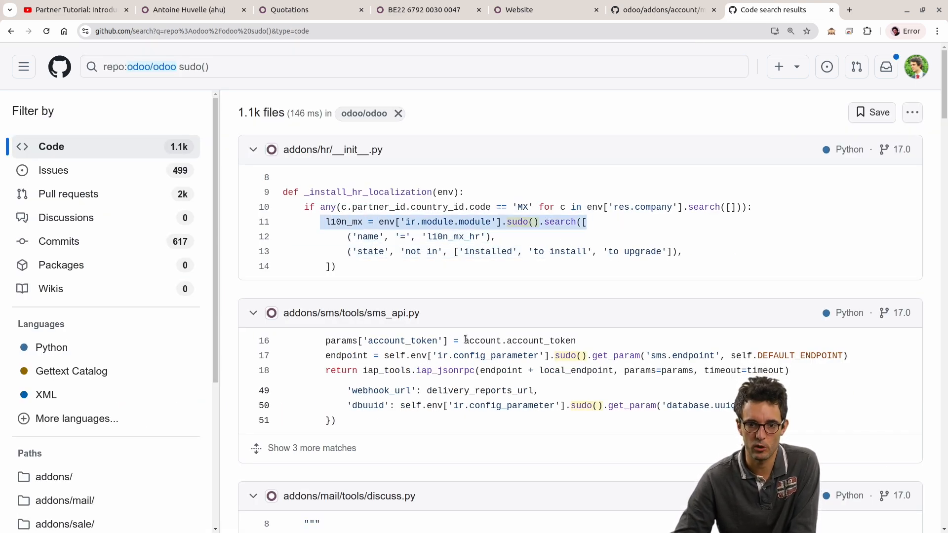
scroll(514, 289, down, 4)
click(74, 302)
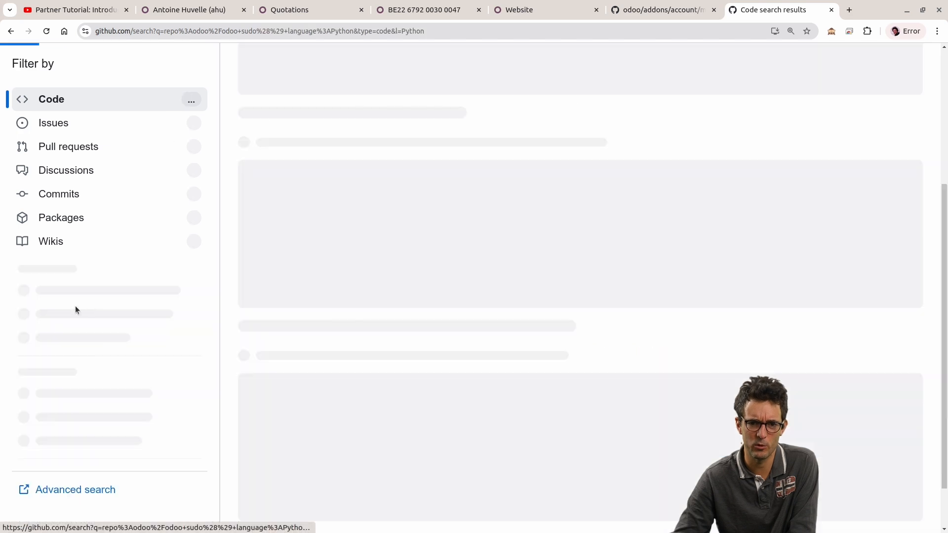
Step: Examine how sudo() is called across the Python results, highlighting the calls in sms_resend.py line 74 and iap_account.py line 85
scroll(495, 313, down, 3)
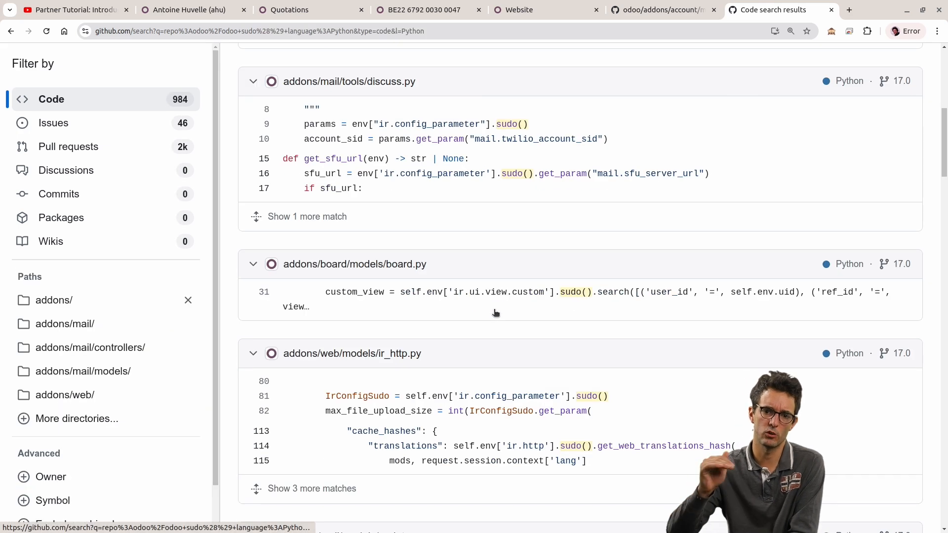
scroll(495, 312, down, 9)
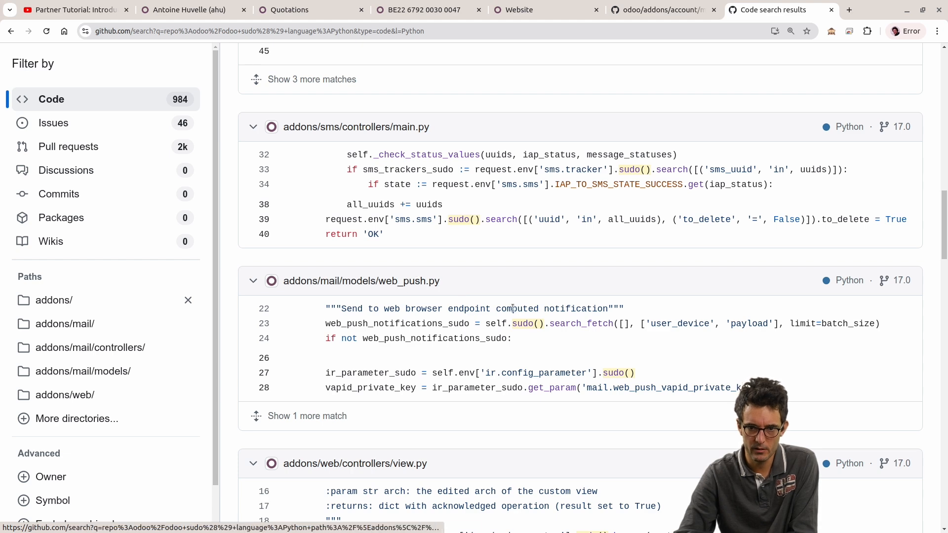
scroll(481, 295, down, 8)
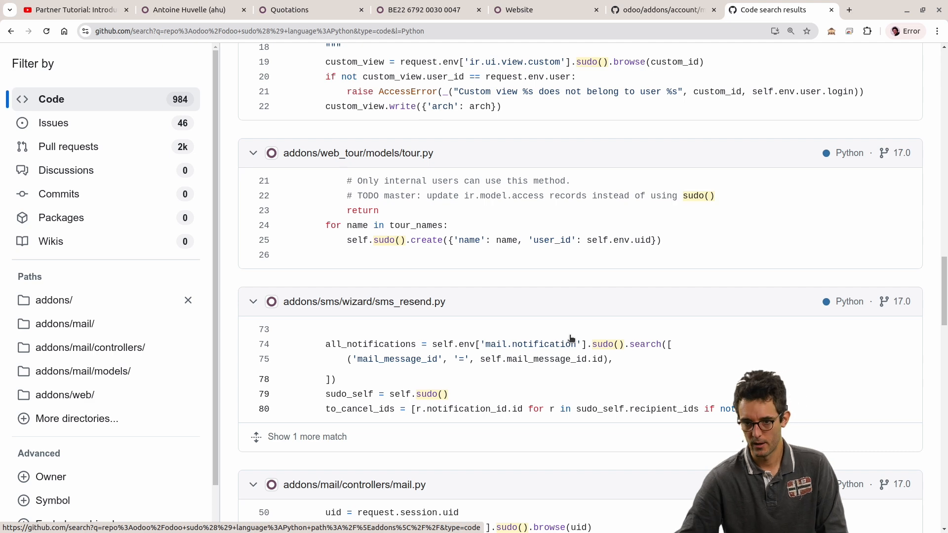
scroll(554, 340, down, 3)
drag(591, 225, 667, 226)
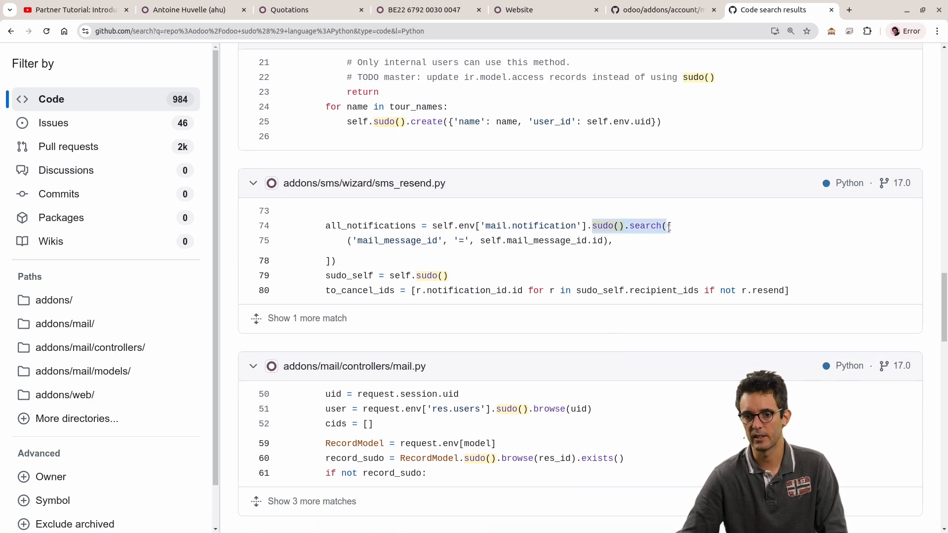
scroll(597, 311, down, 2)
scroll(561, 360, down, 12)
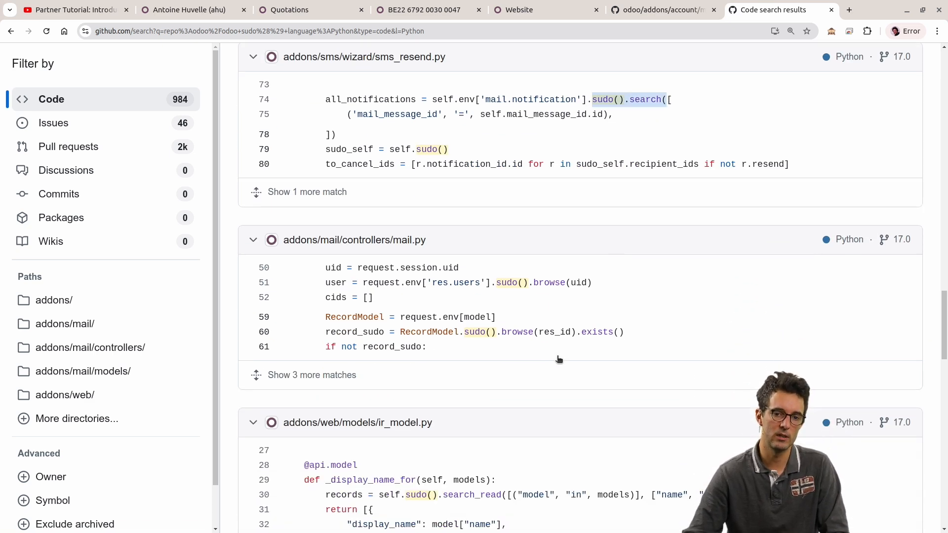
drag(612, 163, 650, 163)
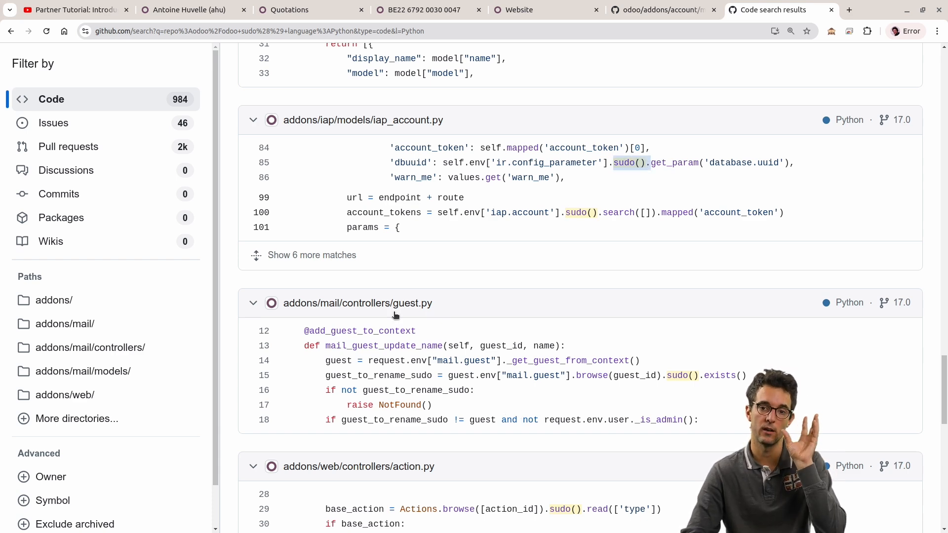
scroll(379, 280, down, 6)
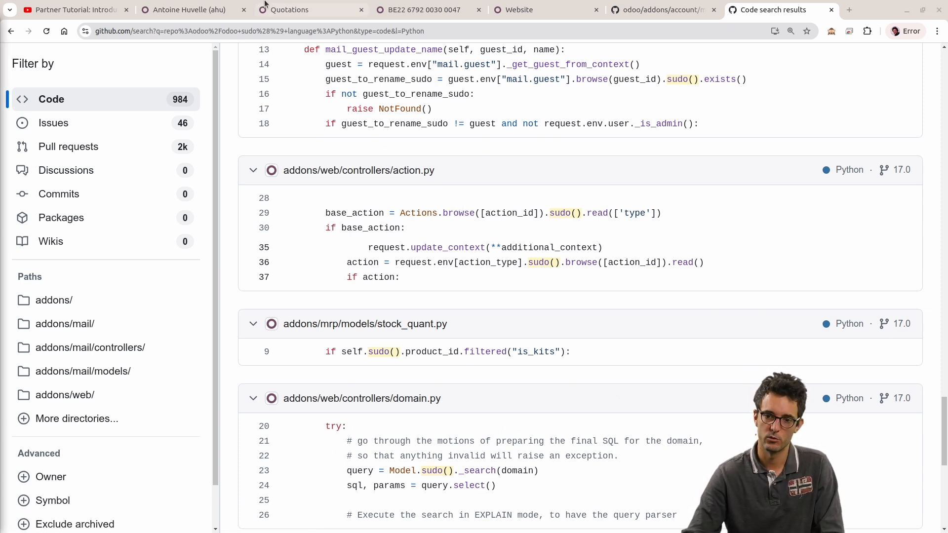
Step: Return to the Odoo quotations list, deselect all quotations, and open the logged-in user's own profile
click(346, 5)
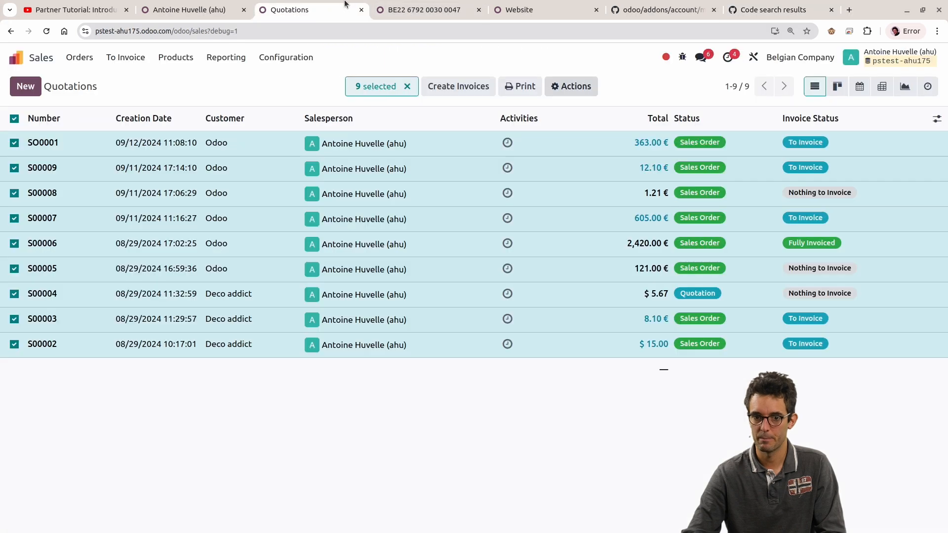
click(15, 117)
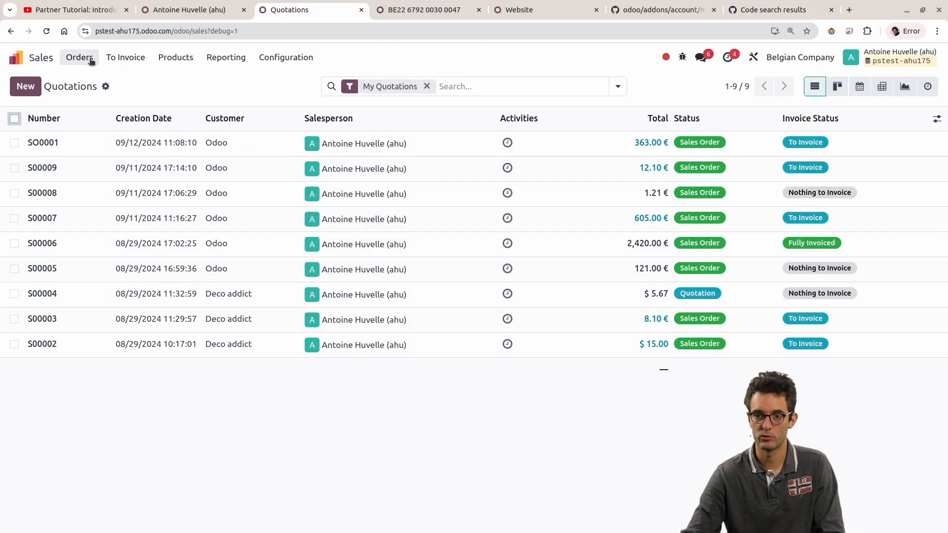
click(878, 58)
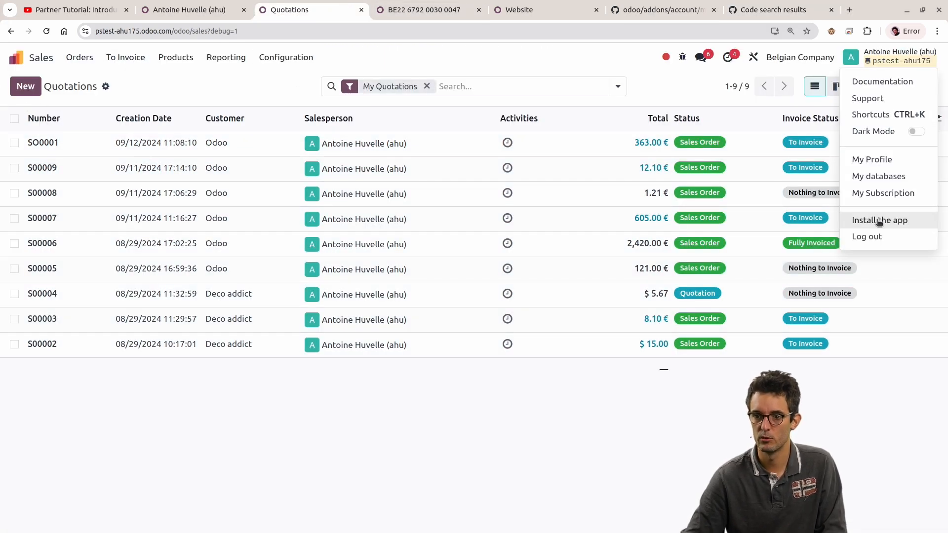
click(878, 165)
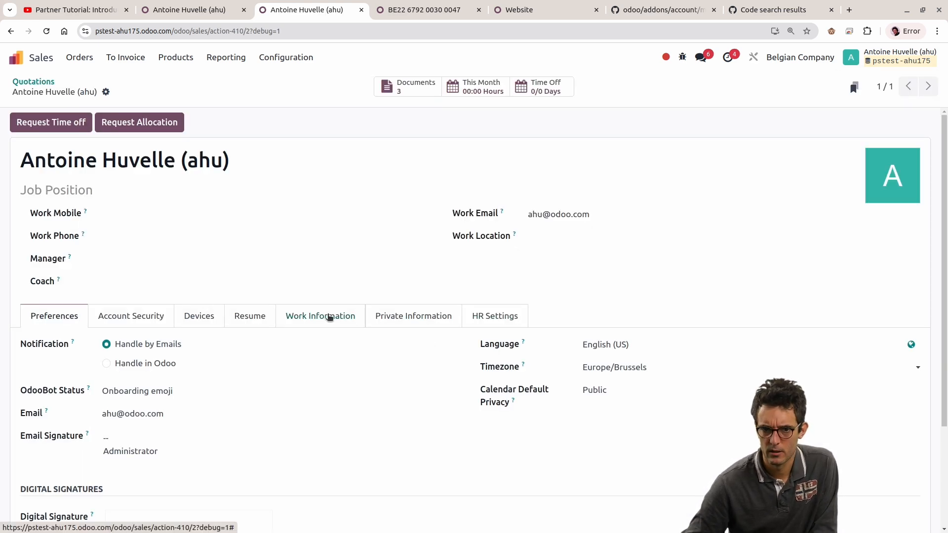
Step: Show the profile's Account Security settings and highlight the API Keys heading
click(159, 317)
scroll(355, 291, down, 1)
scroll(356, 290, down, 2)
drag(28, 450, 118, 450)
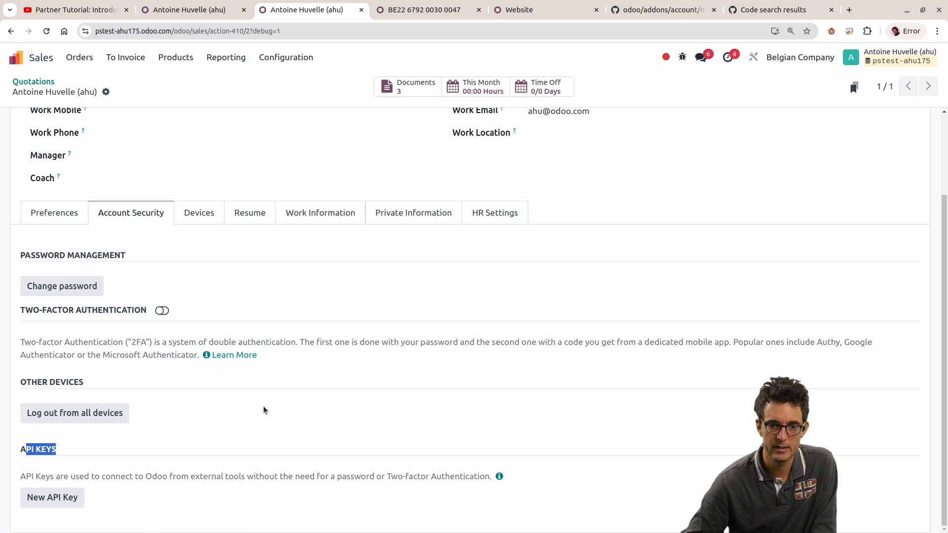
Step: Switch to the GitHub code search, search odoo/odoo for is_portal, and open the Users._is_portal function in res_users.py
scroll(271, 410, up, 3)
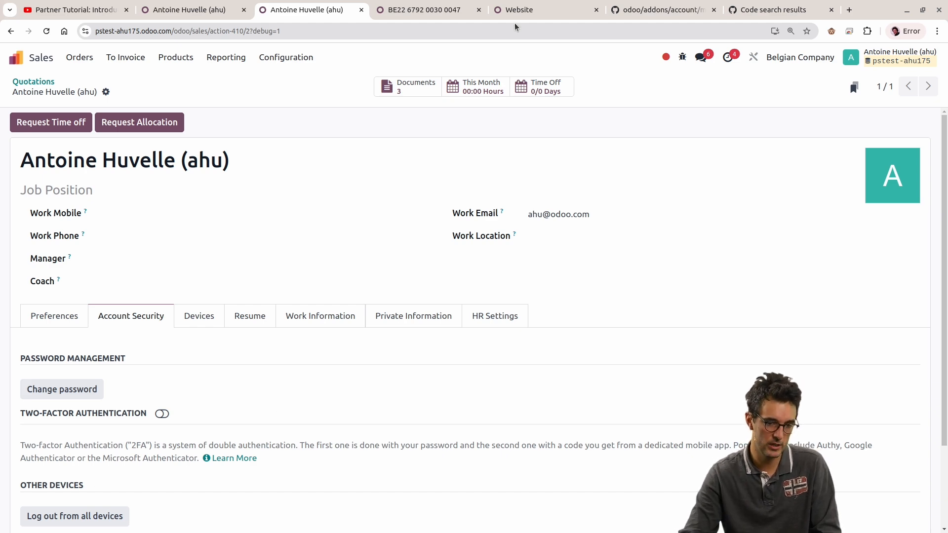
click(785, 10)
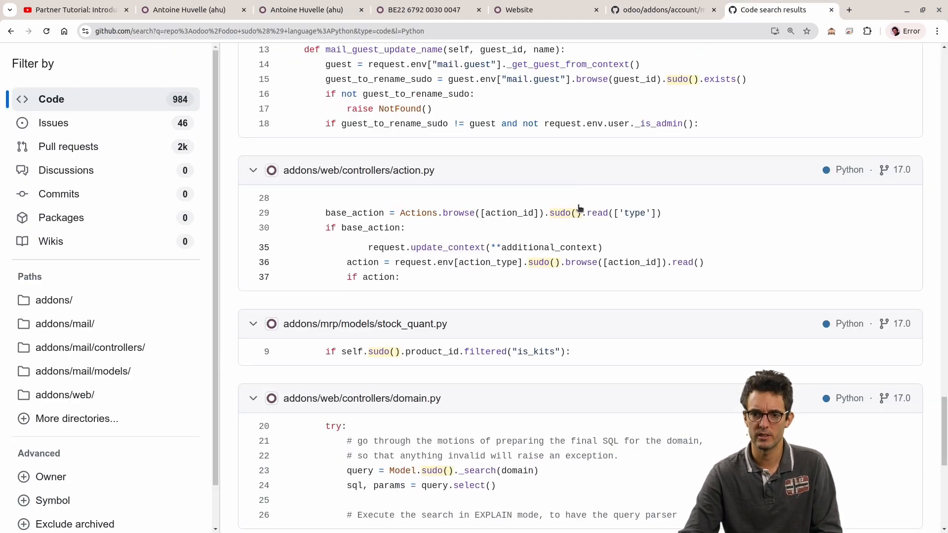
scroll(571, 209, up, 20)
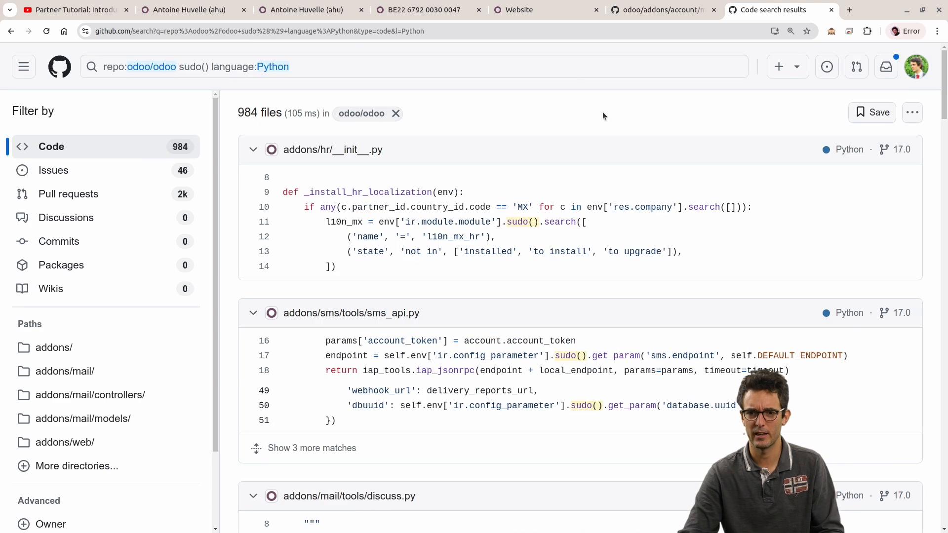
click(558, 66)
key(ctrl+shift+Left)
key(ctrl+shift+Left)
key(ctrl+shift+Left)
key(ctrl+shift+Left)
key(ctrl+shift+Left)
key(ctrl+shift+Left)
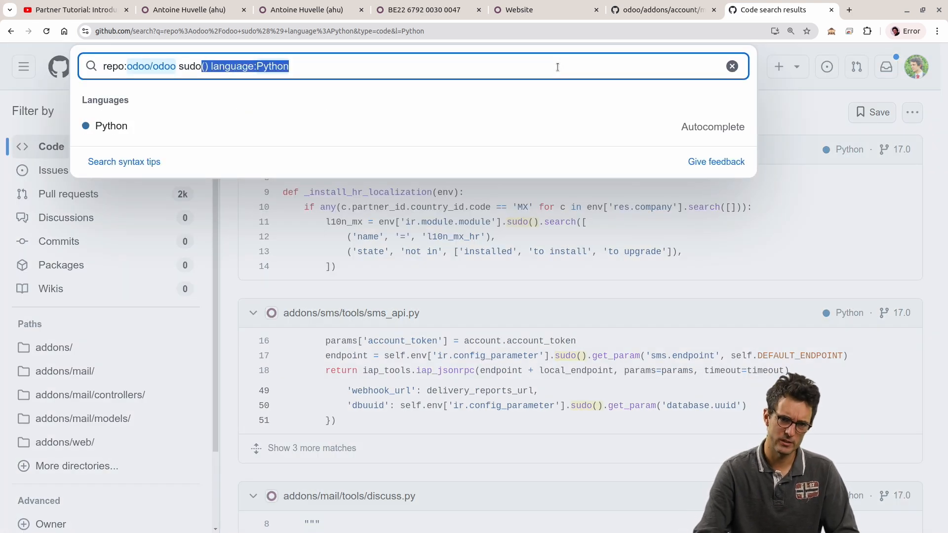
key(ctrl+shift+Right)
text(is_)
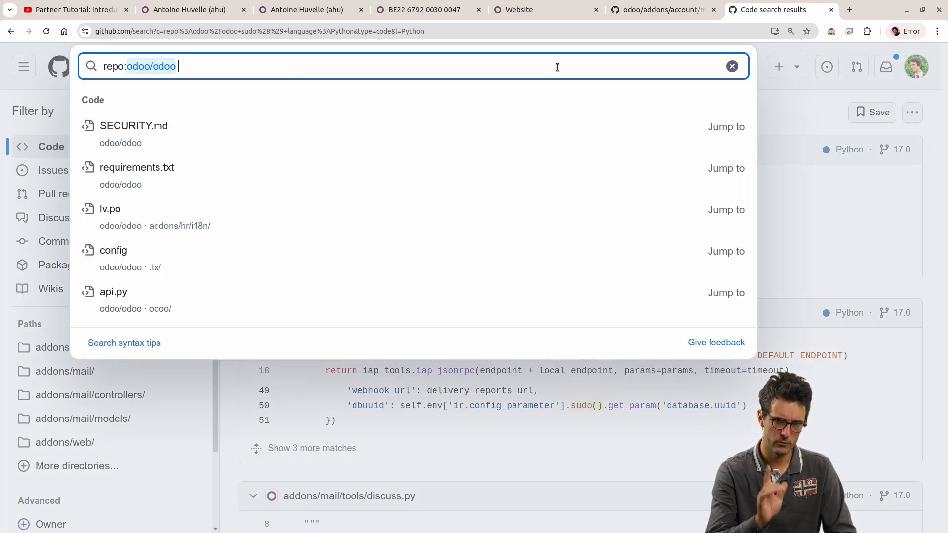
text(portal)
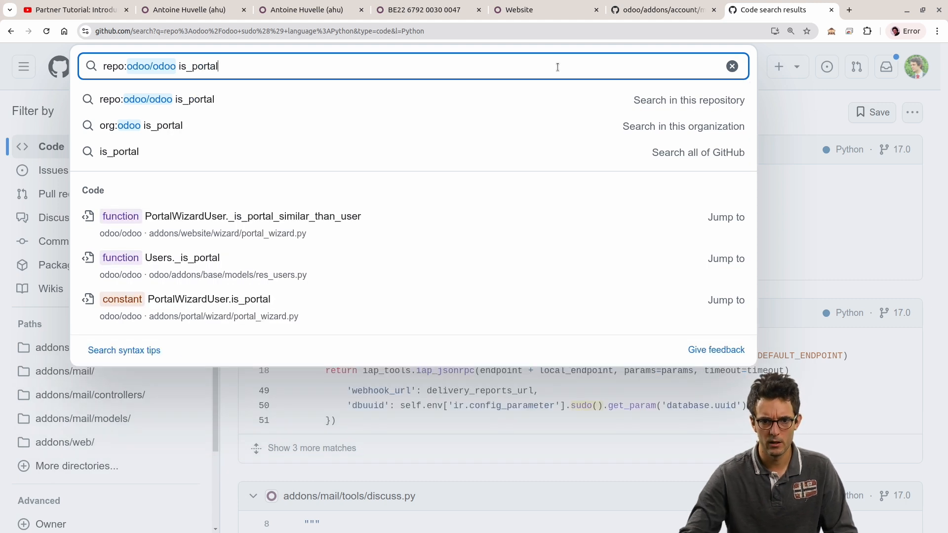
key(Return)
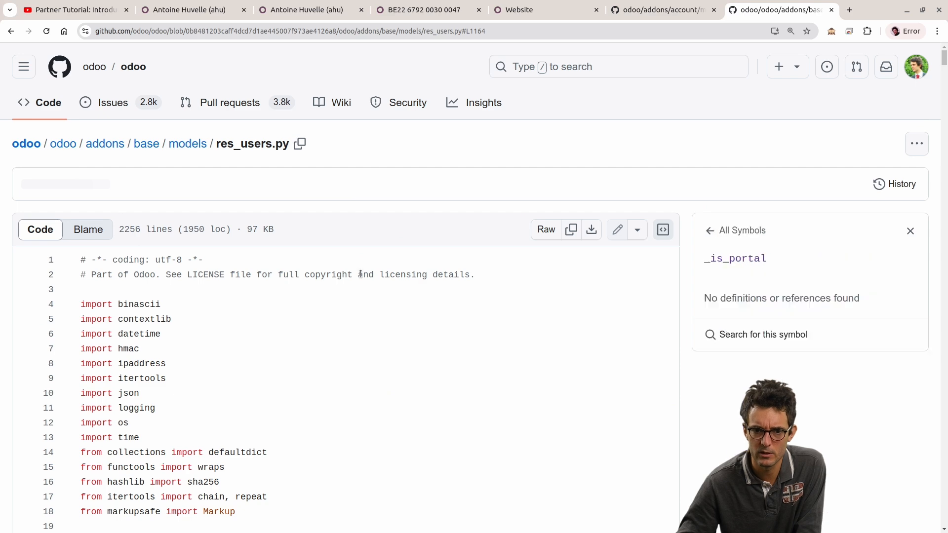
Step: Find is_porta within res_users.py and highlight the _is_portal method on lines 1164 to 1166
scroll(196, 303, down, 8)
scroll(196, 302, down, 10)
scroll(269, 220, up, 3)
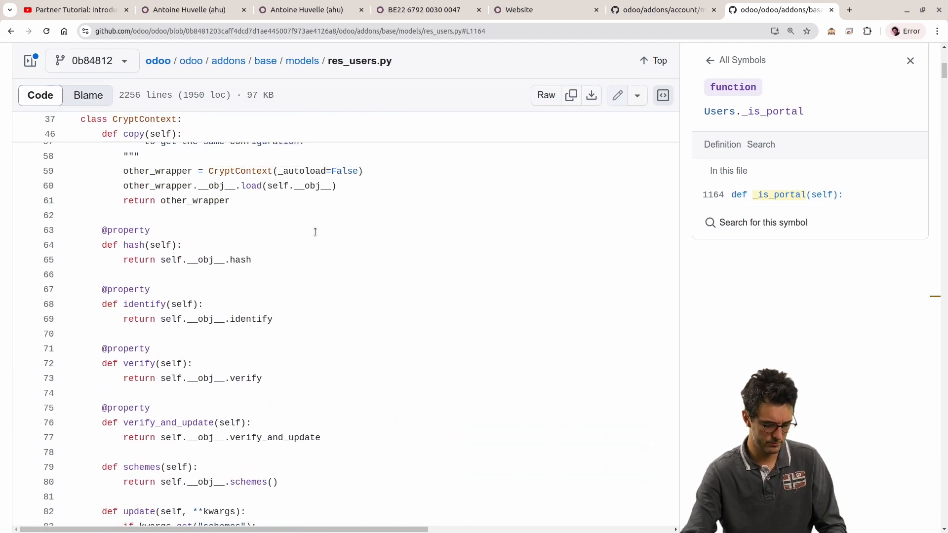
key(ctrl+f)
text(is_porta)
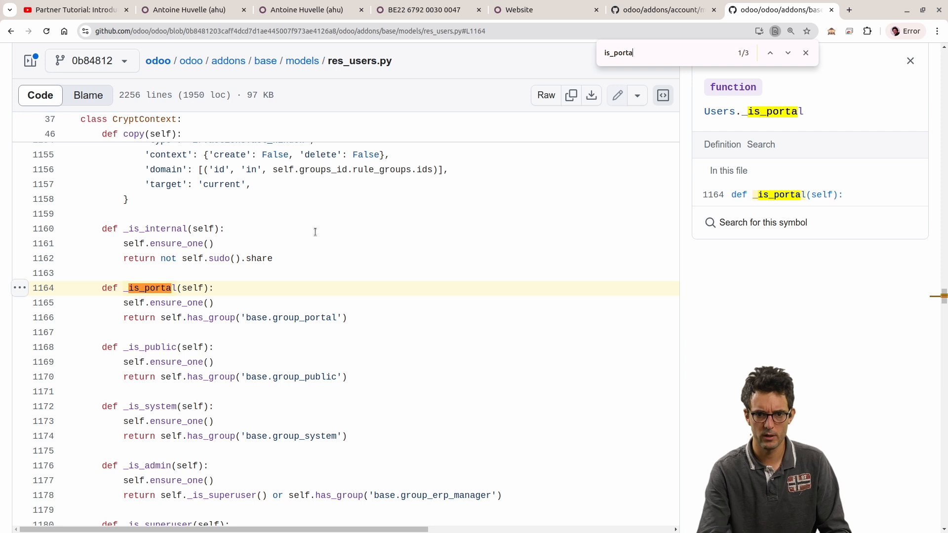
drag(390, 314, 69, 289)
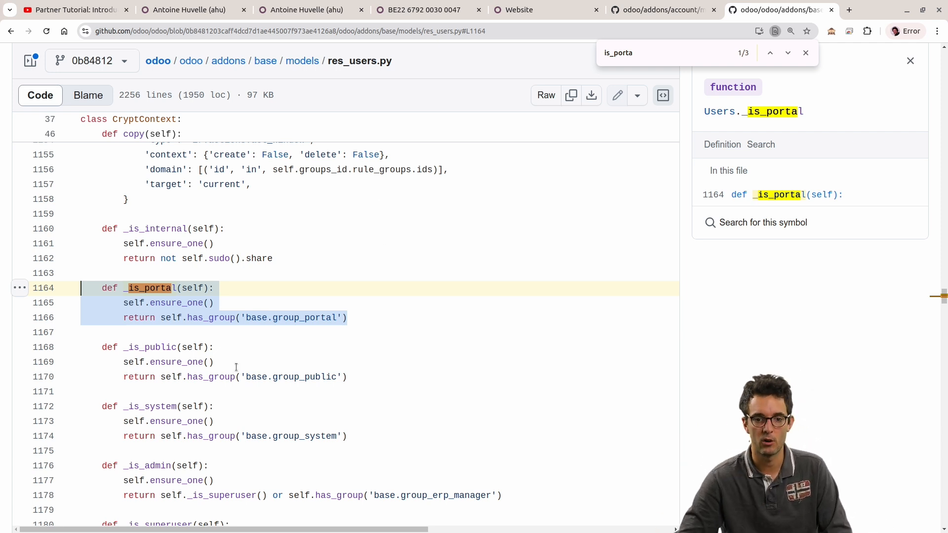
Step: Examine the group-check methods from _is_portal to _is_system, highlighting them together and the _is_portal method again
scroll(364, 441, down, 2)
scroll(364, 394, up, 1)
drag(365, 393, 84, 215)
click(573, 398)
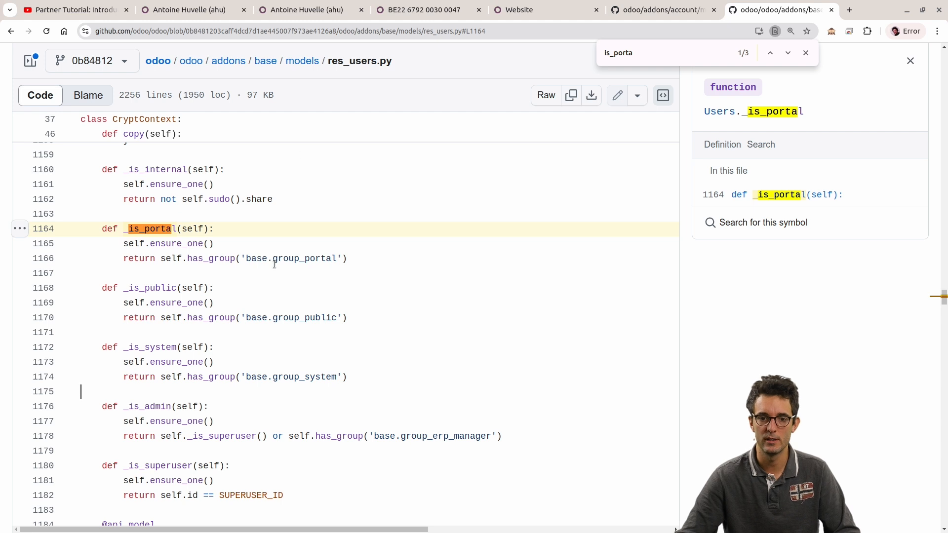
drag(76, 230, 462, 266)
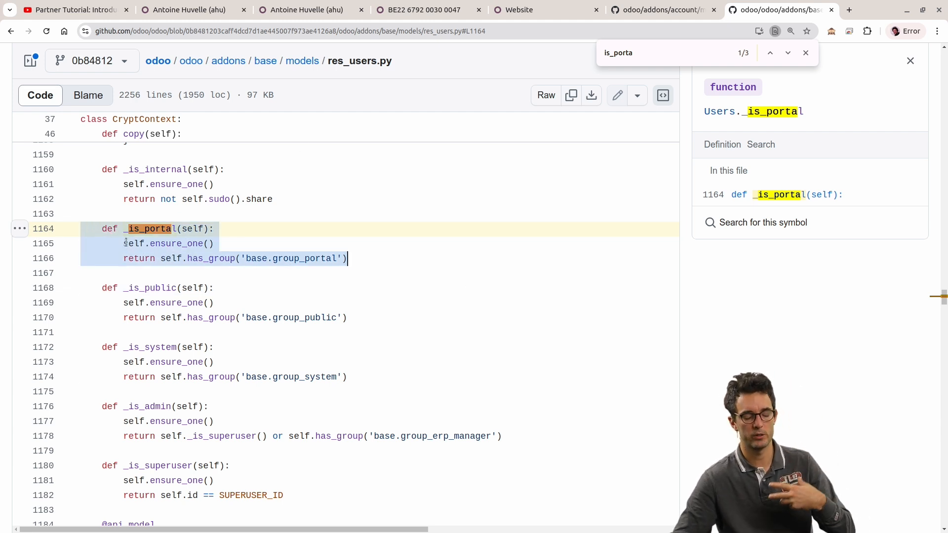
double_click(147, 227)
Step: Switch back to Odoo, open the Settings app, and show the list of user groups
click(256, 15)
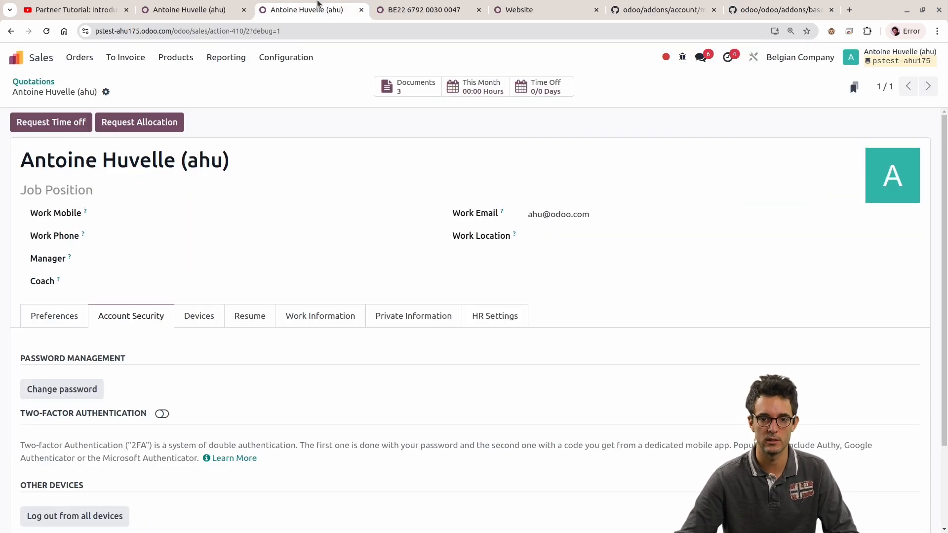
click(212, 4)
click(280, 4)
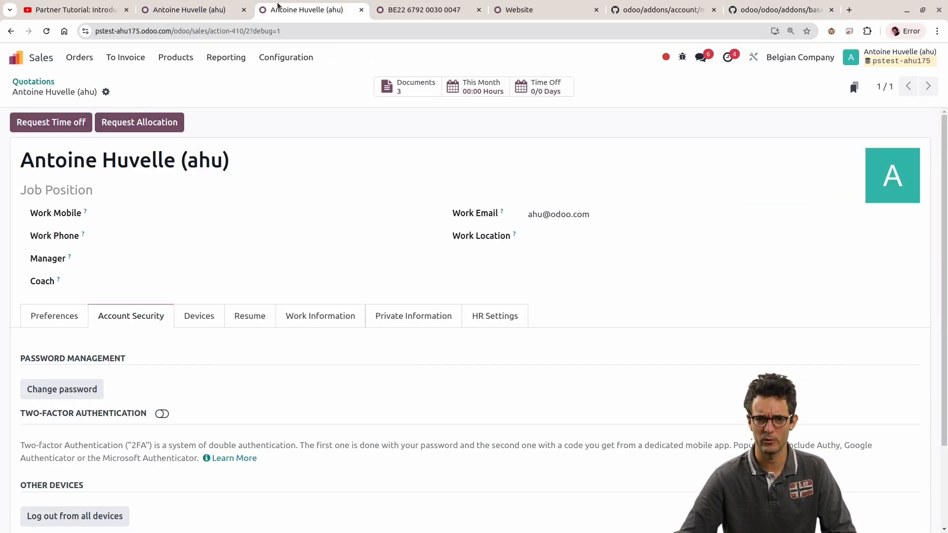
click(131, 58)
click(15, 57)
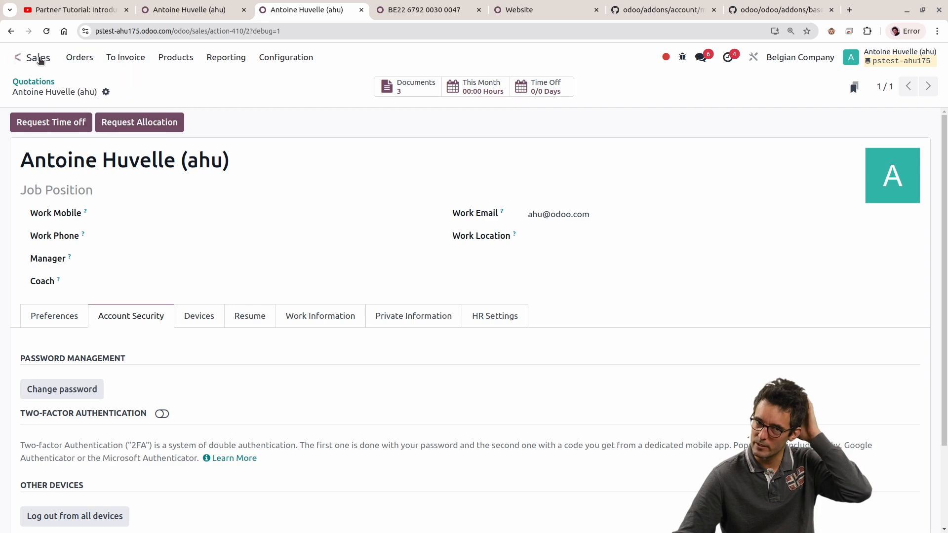
scroll(494, 355, down, 5)
click(258, 478)
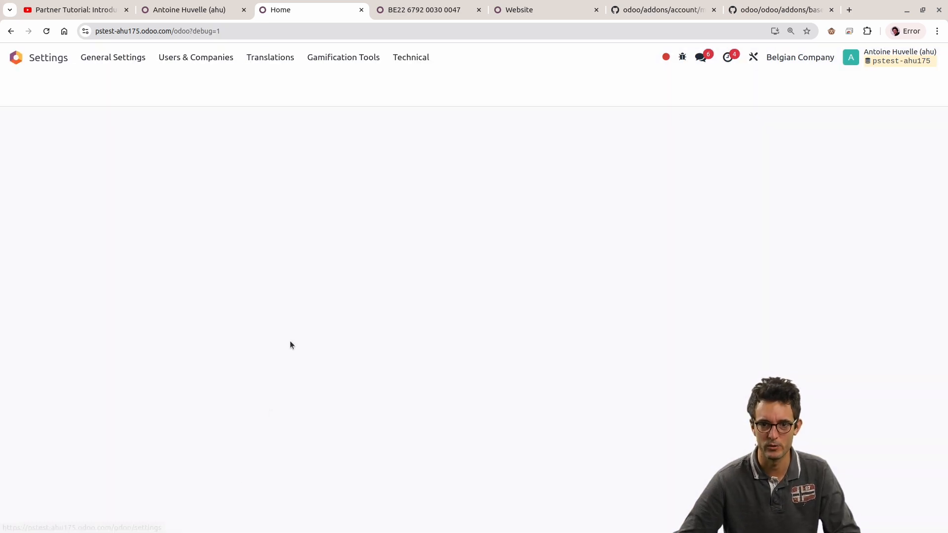
click(179, 57)
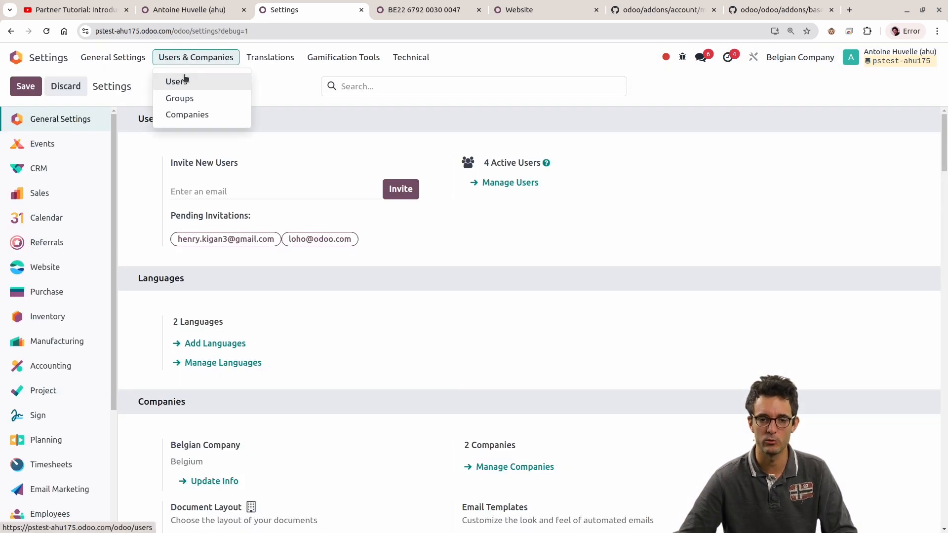
click(208, 89)
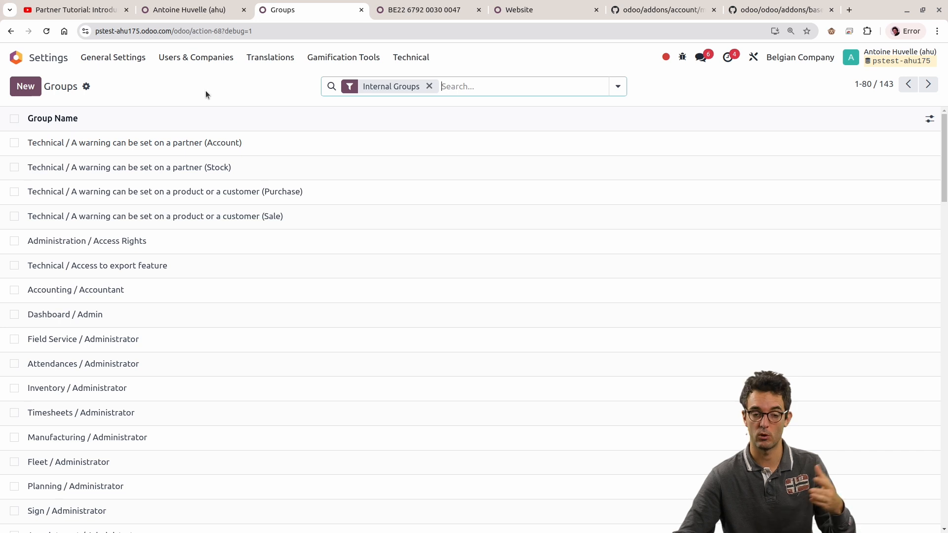
Step: Search the groups for "own" and open the Sales / User: Own Documents Only group
mouse_move(459, 124)
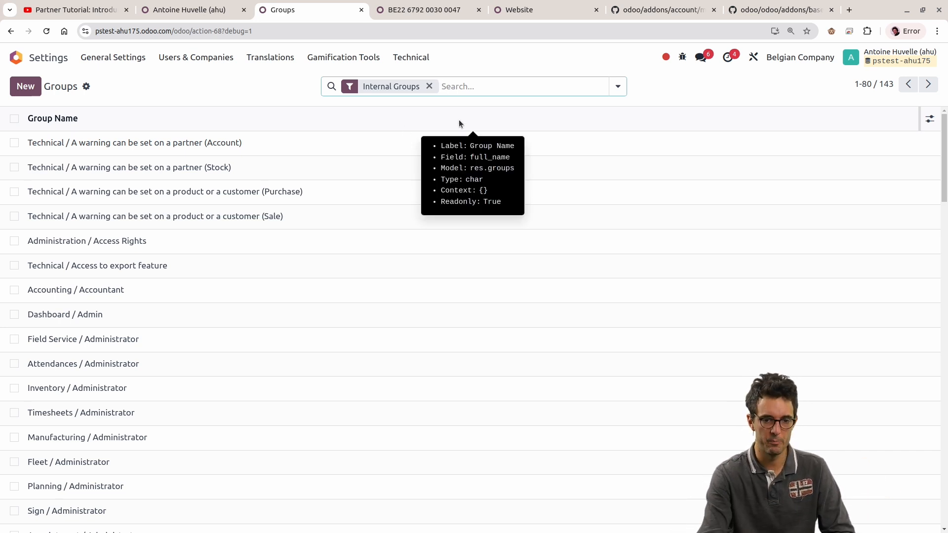
text(own)
key(Return)
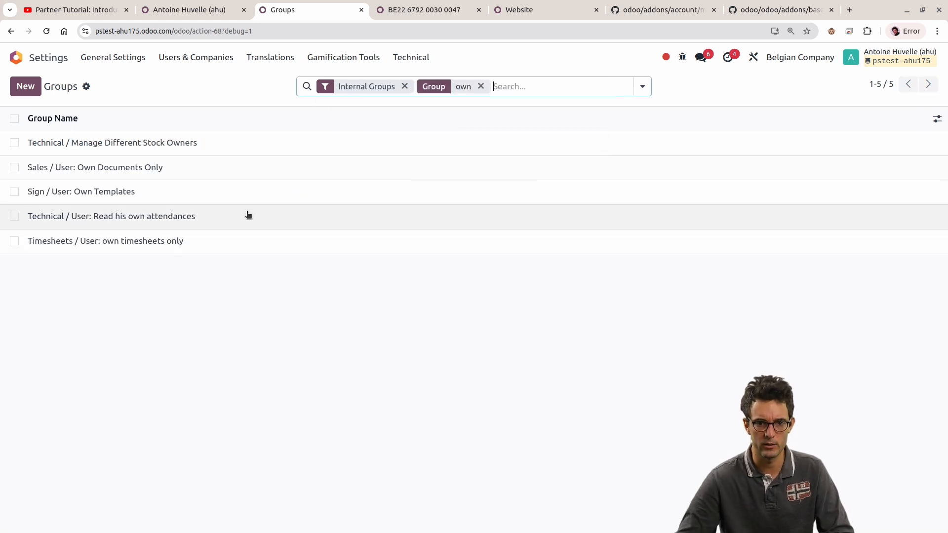
click(209, 174)
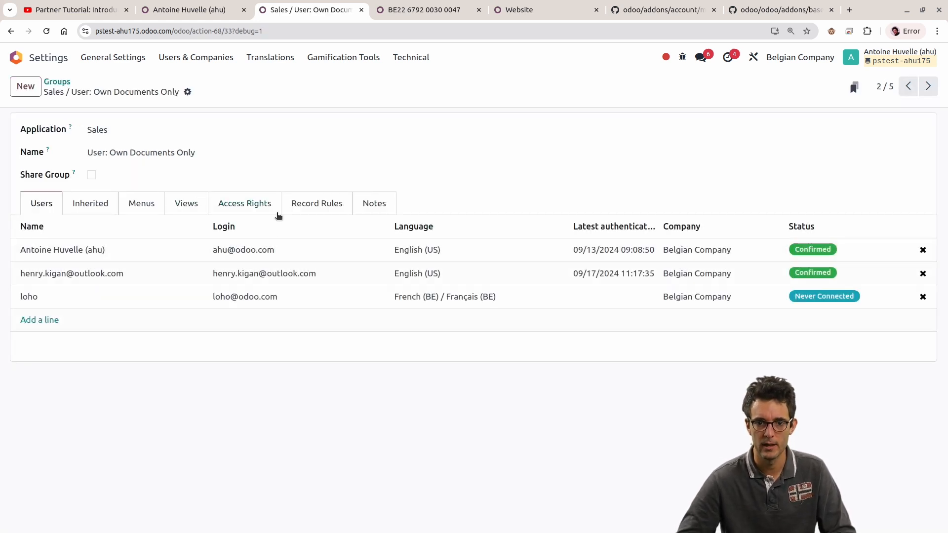
Step: In the group's record rules, insert a second '|' operator before the conditions of the Personal Leads domain
click(296, 208)
scroll(229, 269, down, 1)
click(363, 448)
drag(425, 447, 314, 446)
click(320, 445)
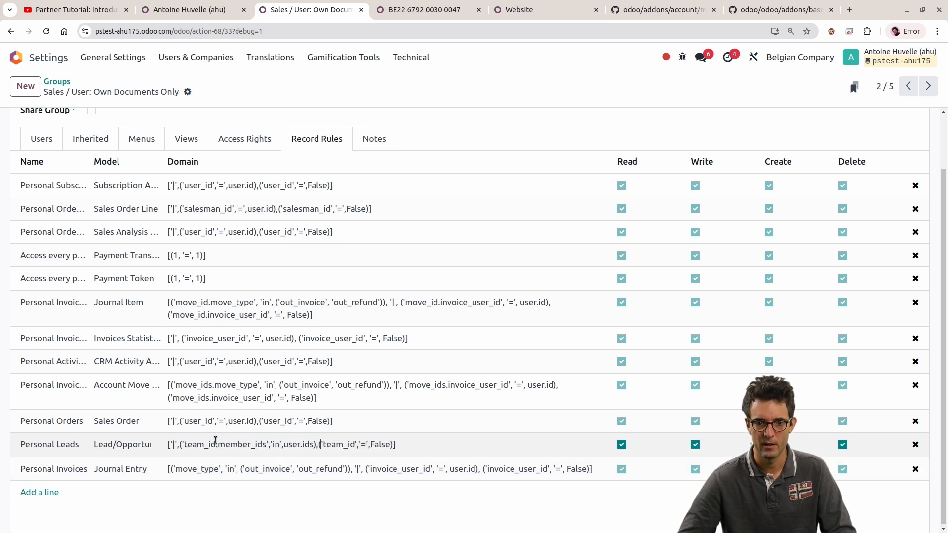
click(177, 445)
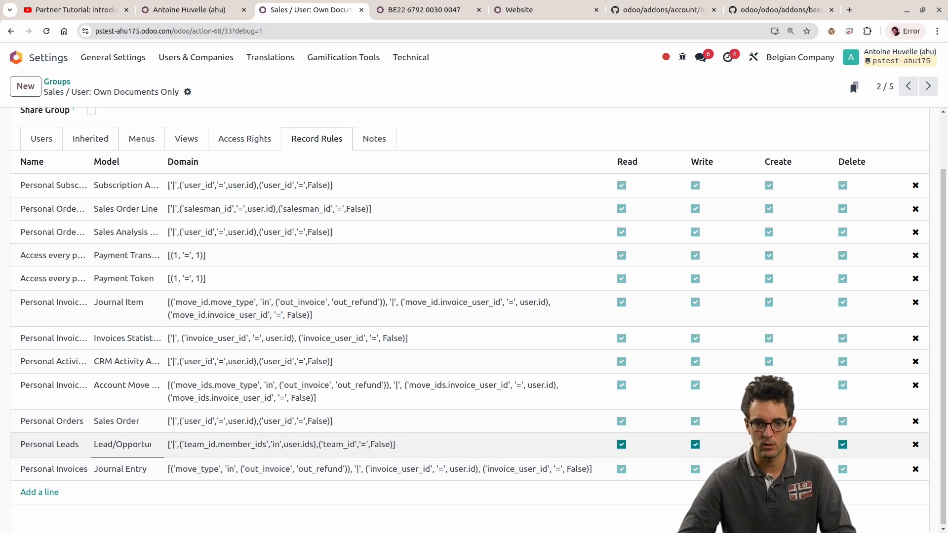
text(,)
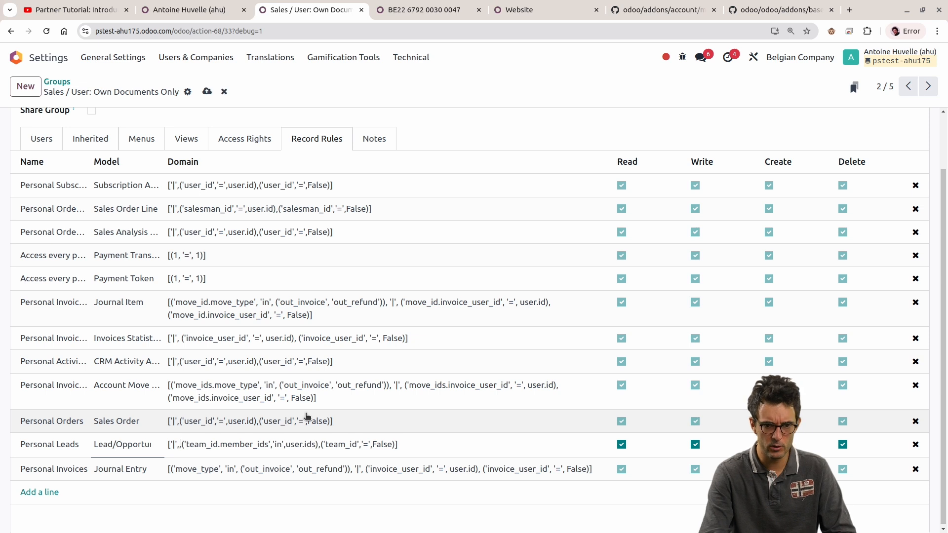
key(BackSpace)
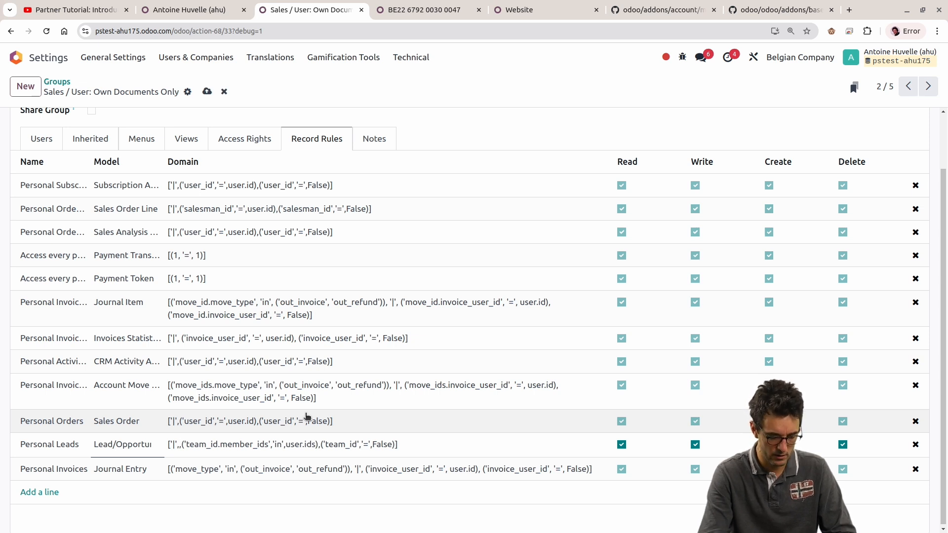
text('|',)
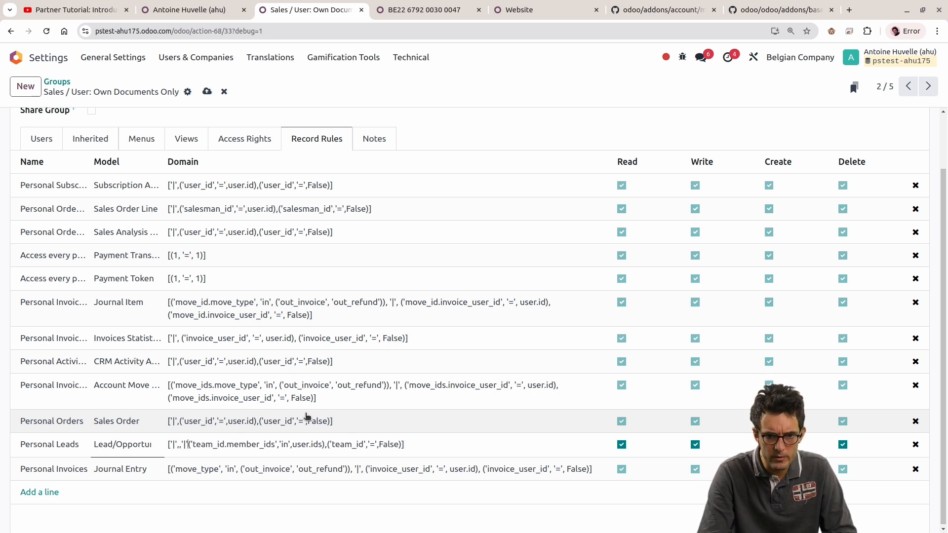
key(BackSpace)
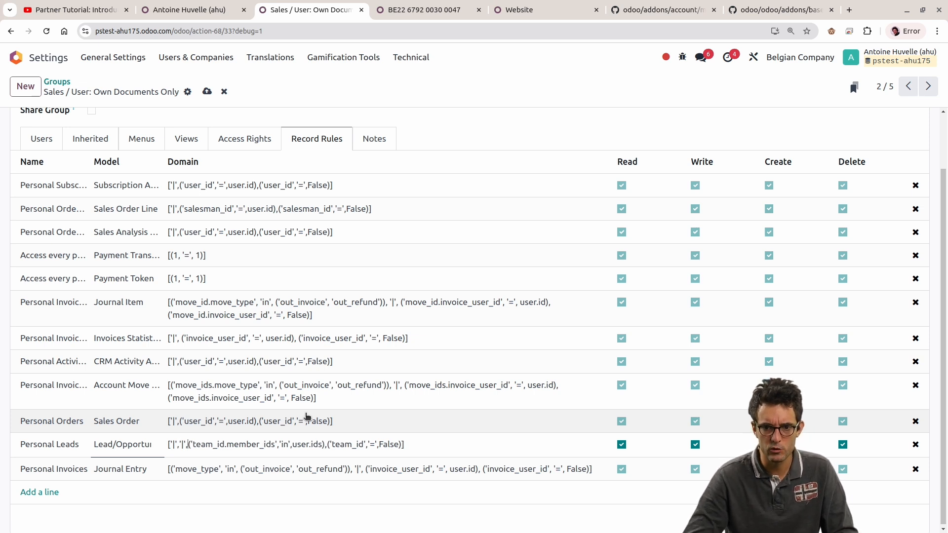
Step: Start a third condition at the end of the Personal Leads domain with the field 'user_is' and the operator '='
click(393, 445)
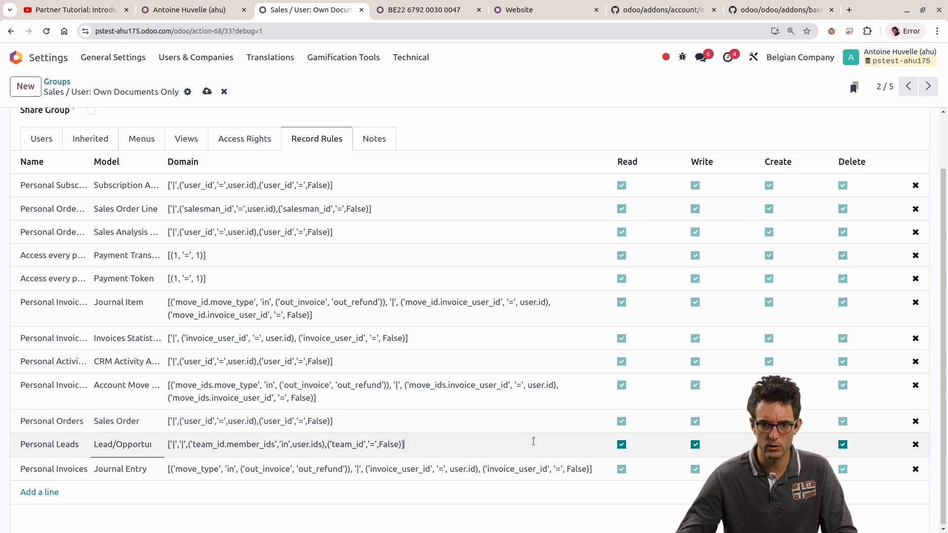
text(,())
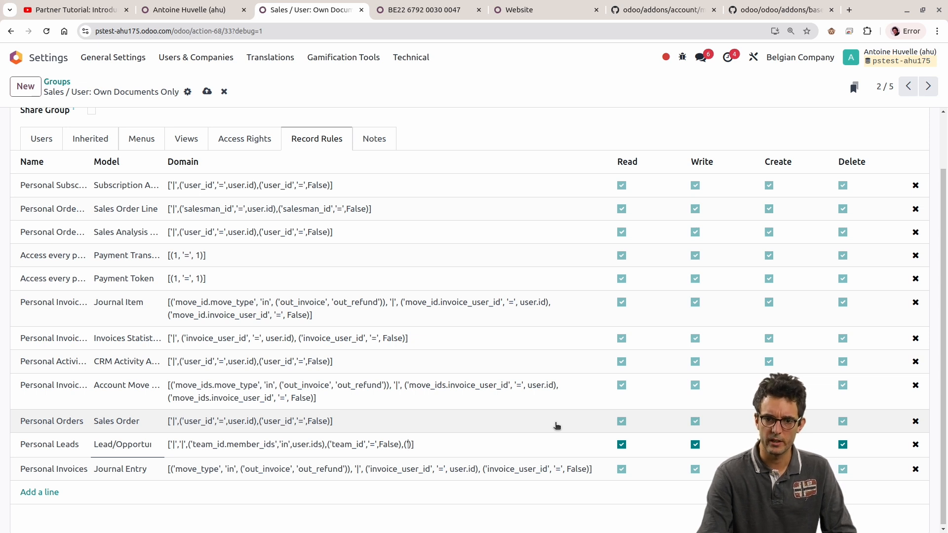
text(user_d)
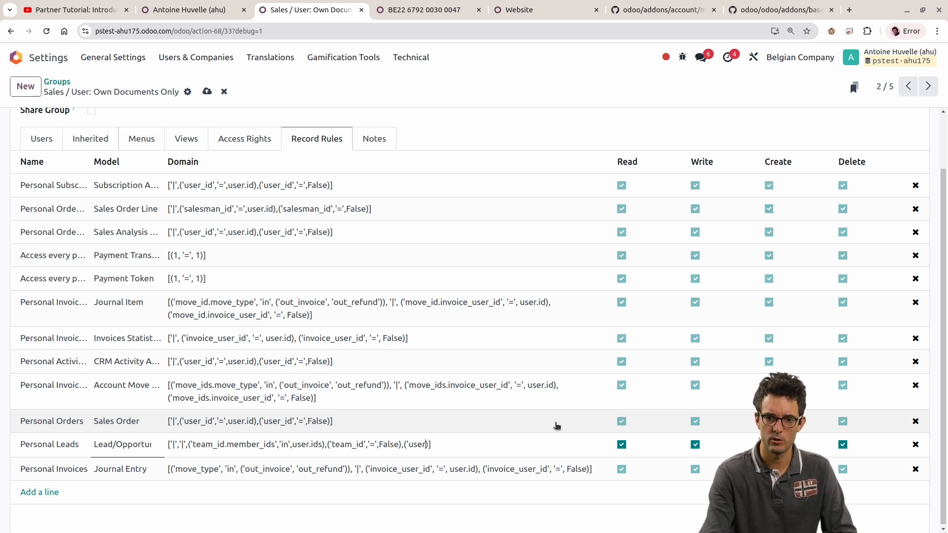
text(')
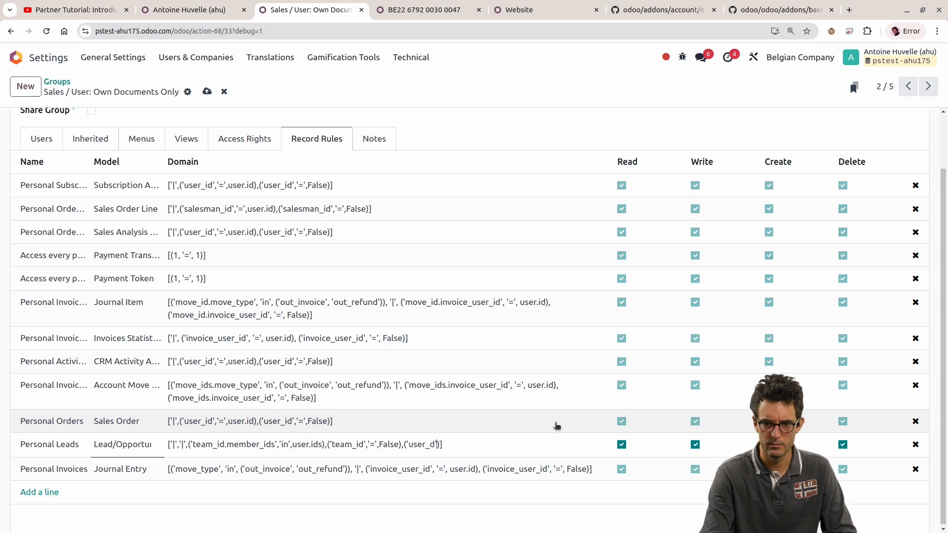
key(BackSpace)
key(BackSpace)
text(is','=)
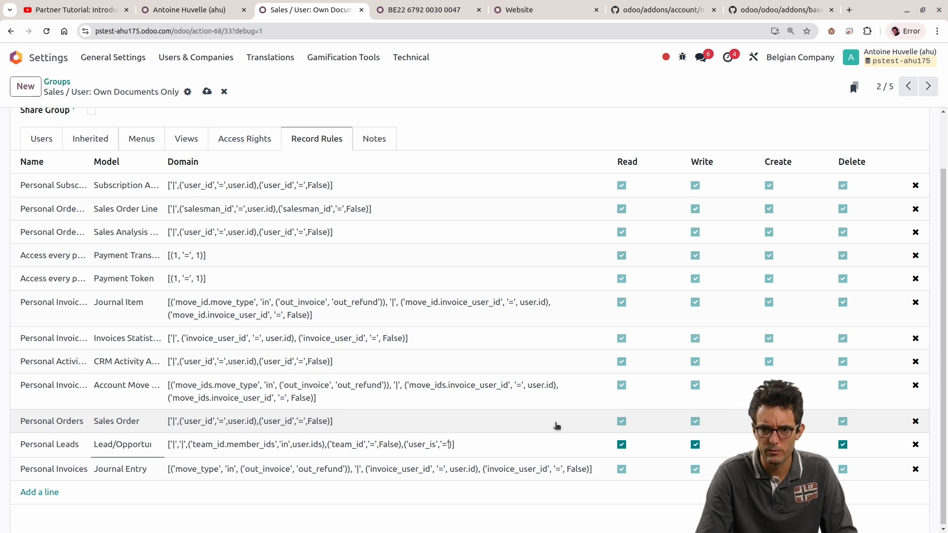
text(',)
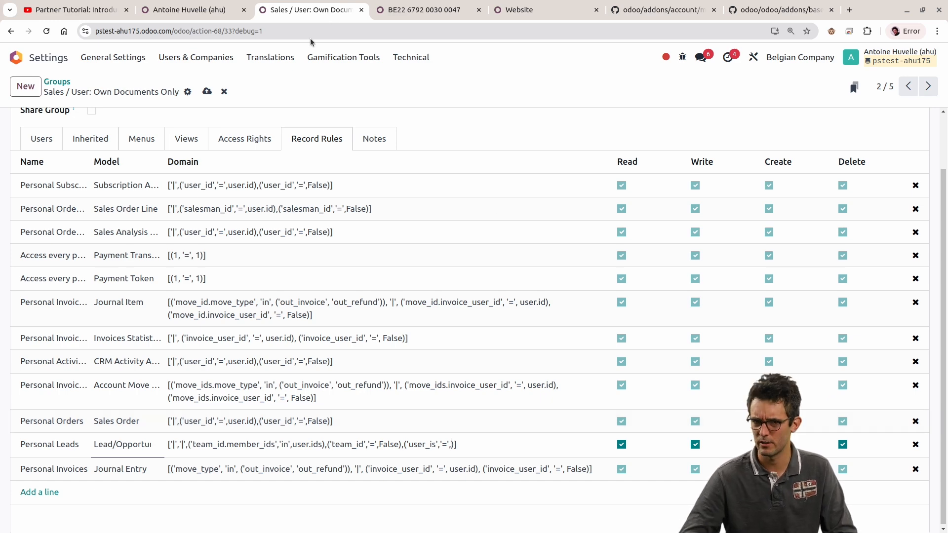
Step: Duplicate the group's browser tab and try to look up "_is_portal" in the payroll Salary Rules
right_click(308, 20)
click(401, 110)
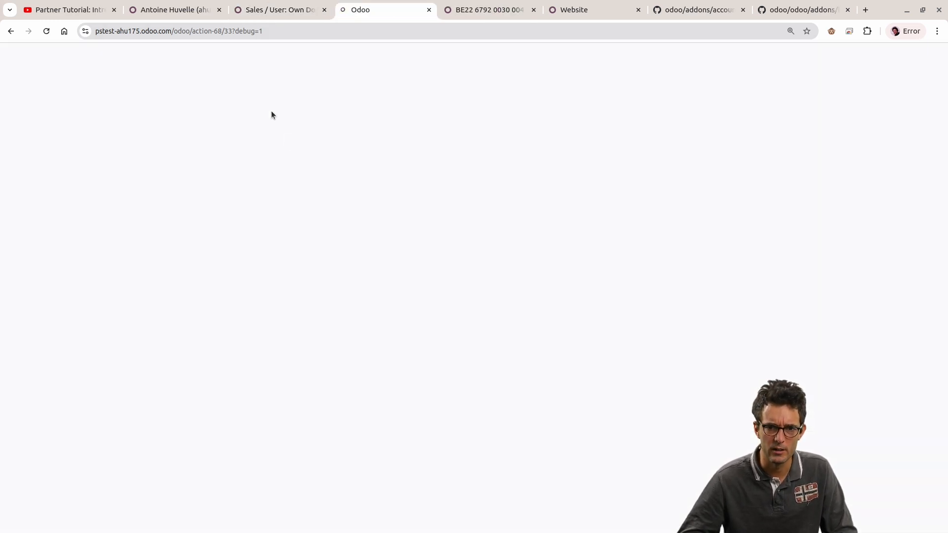
key(alt+h)
text(rules)
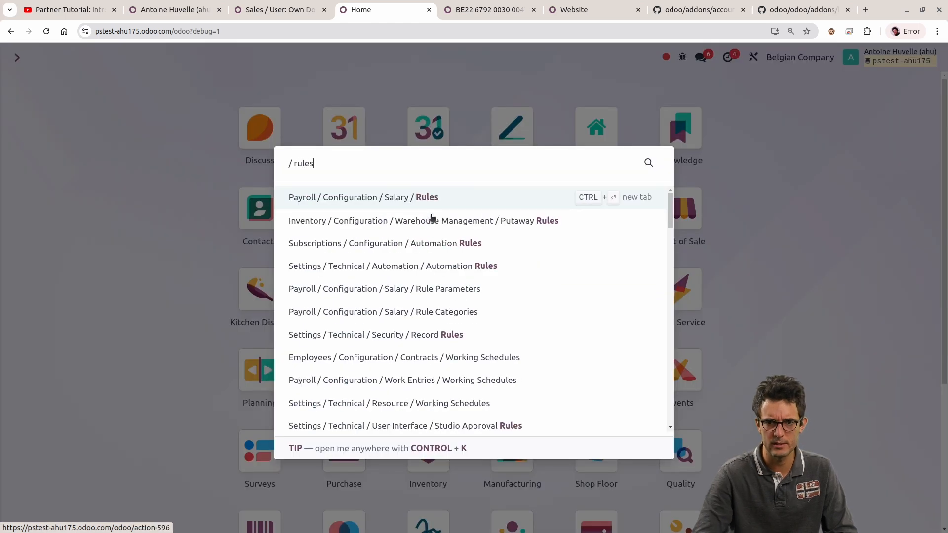
key(Return)
text(_is_portal)
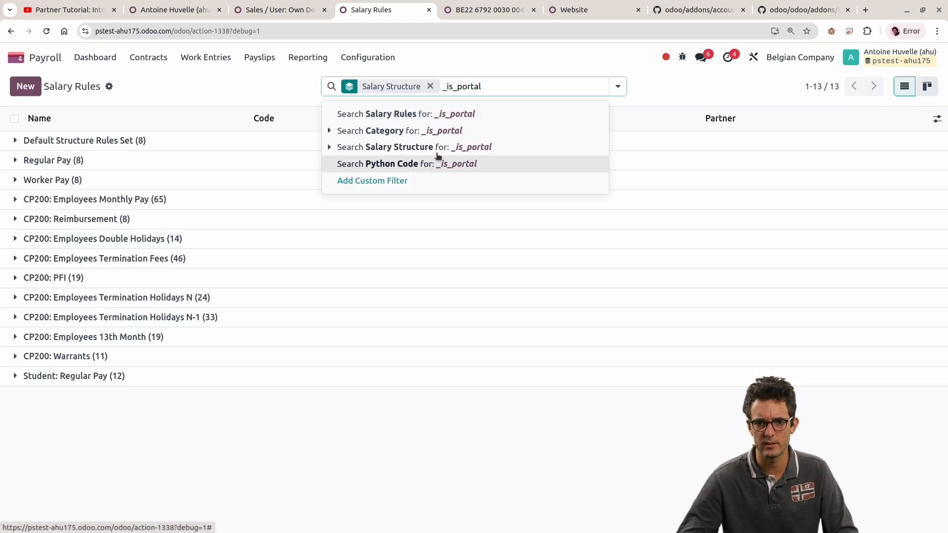
key(ctrl+a)
key(BackSpace)
Step: Search the apps and settings for "rule" and open the technical Record Rules list in Settings
key(alt+h)
text(rule)
key(Down)
key(Down)
key(Down)
key(Down)
key(Down)
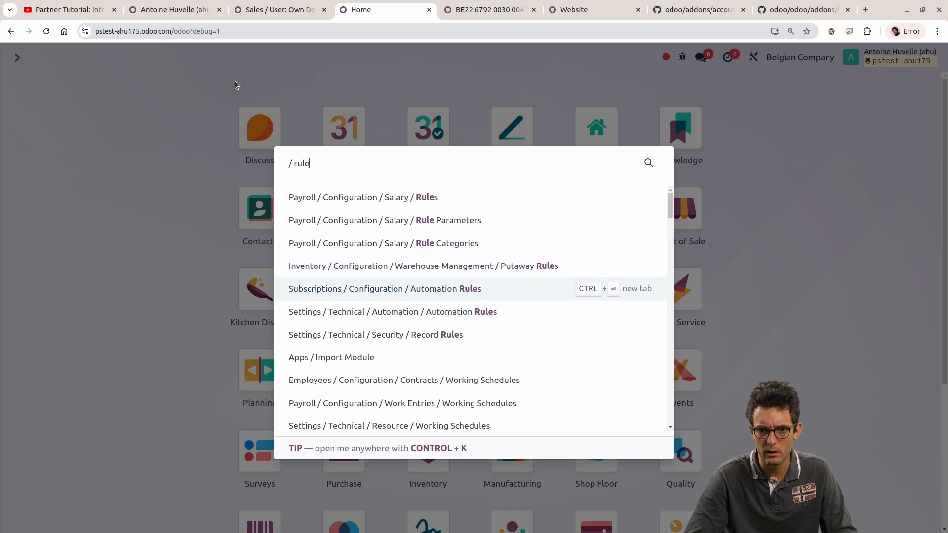
key(Down)
key(Down)
key(Up)
key(Return)
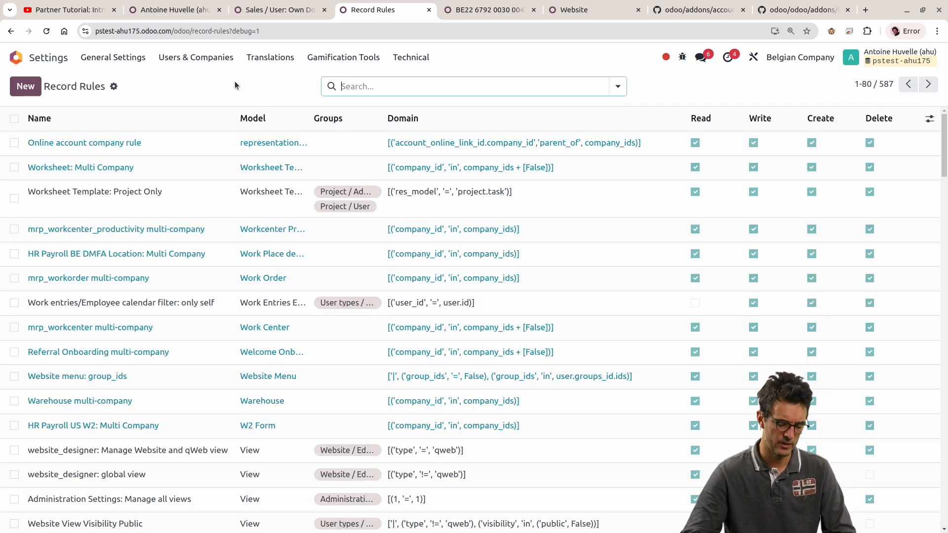
Step: Search the record rules' domains for "_is_portal" and clear the search filter
text(_is_portal)
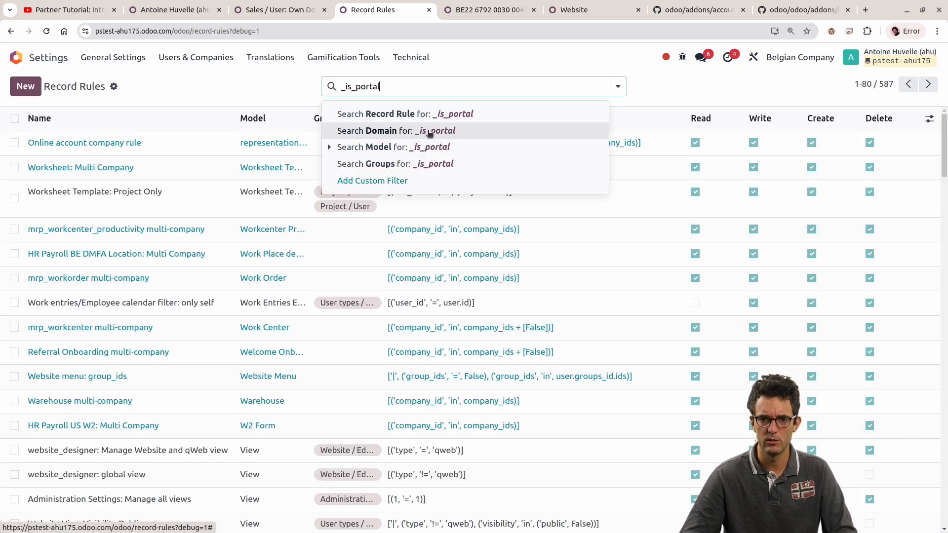
click(433, 129)
click(430, 87)
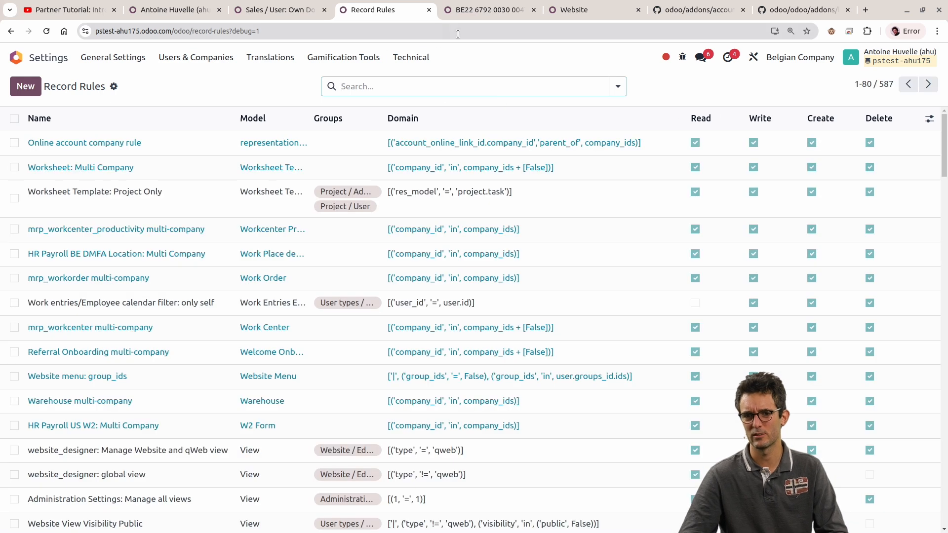
Step: Return to the group's record rules, correct the third Personal Leads condition's field to 'user_id' and start its value with "use"
key(ctrl+Page_Up)
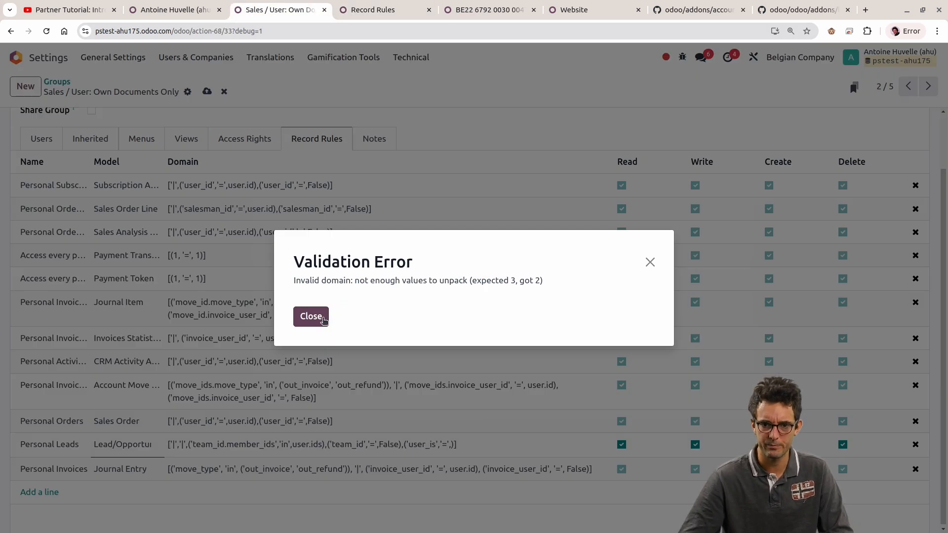
click(316, 317)
click(438, 442)
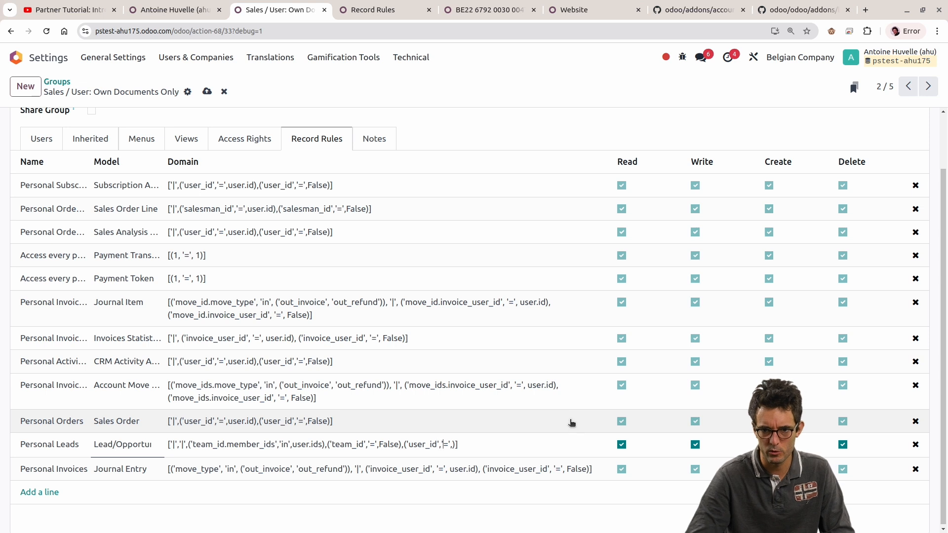
text(use)
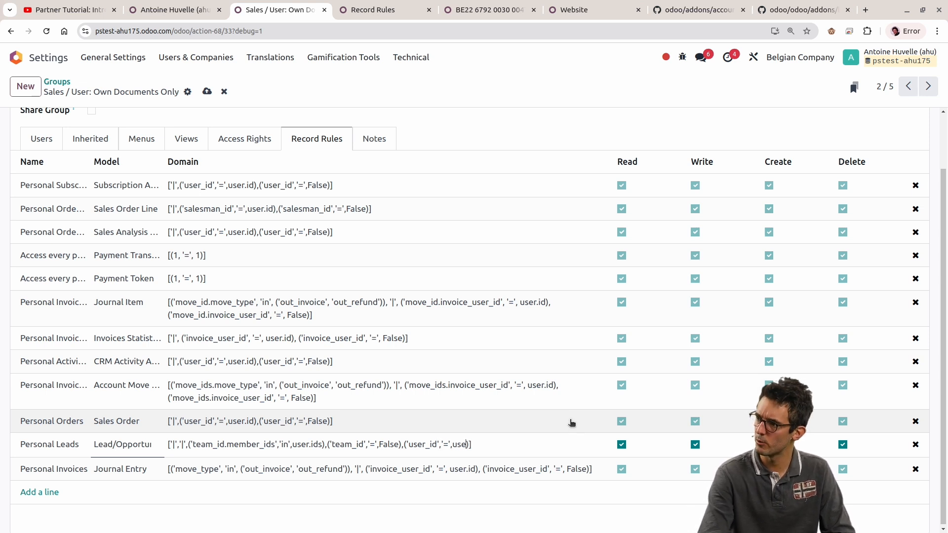
Step: Remove the third condition and the second '|' operator from the Personal Leads domain
drag(403, 444, 470, 445)
key(BackSpace)
key(BackSpace)
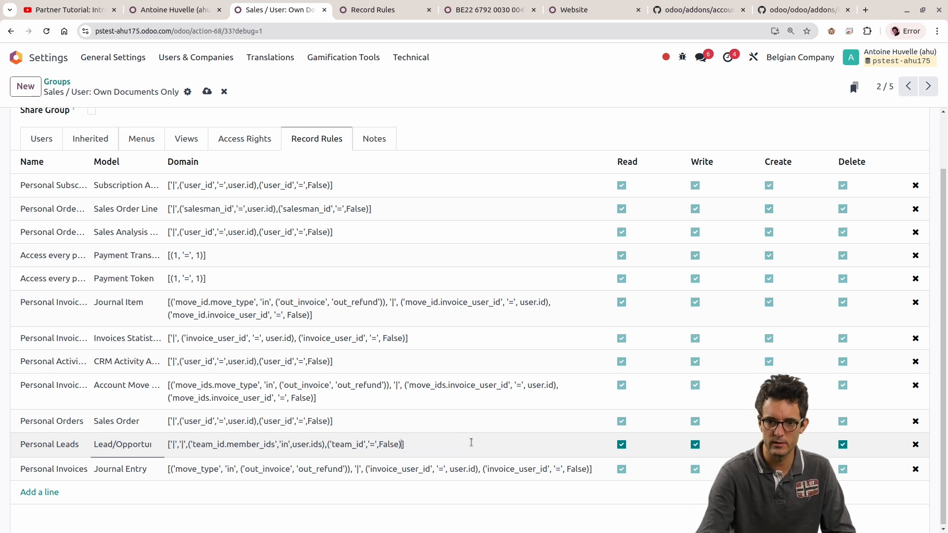
click(192, 444)
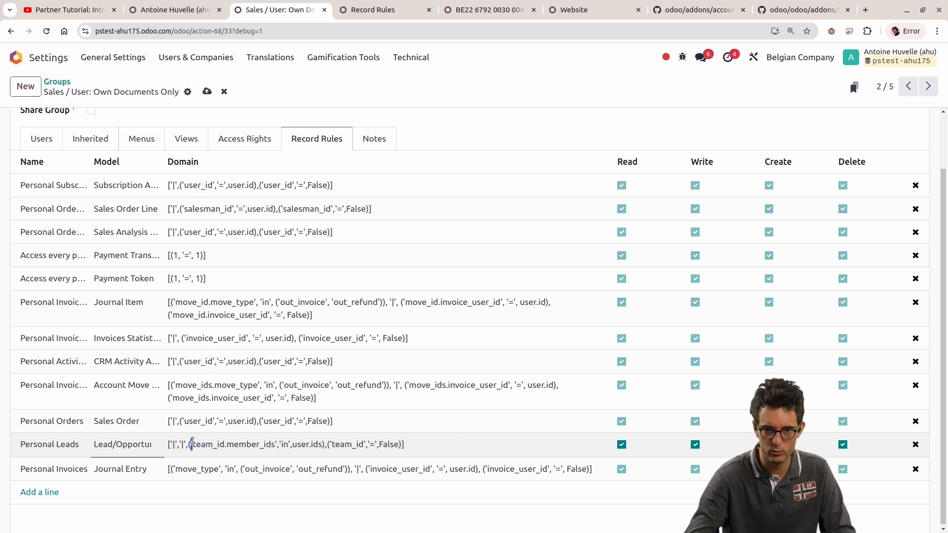
key(BackSpace)
key(BackSpace)
key(BackSpace)
key(BackSpace)
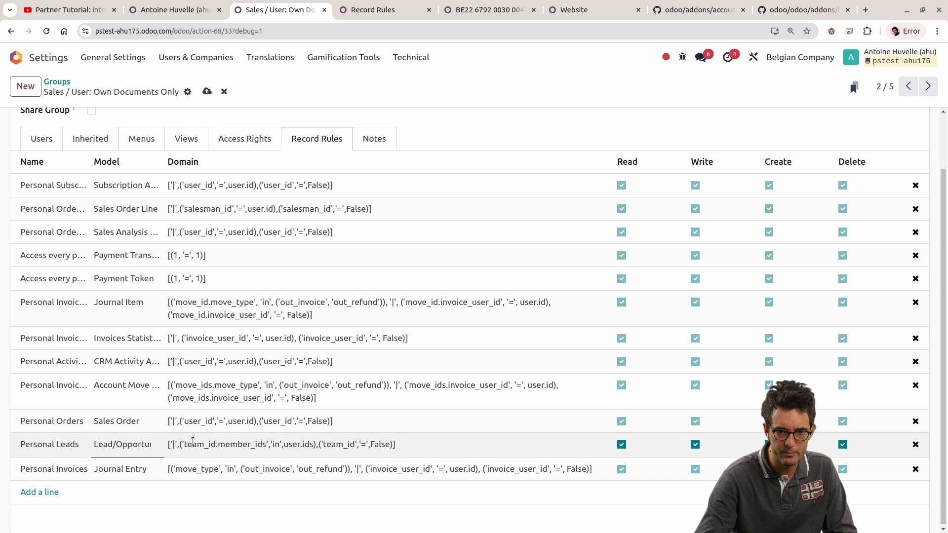
Step: Start a new record rule for the group named "is not portal, you can see everything" on the Lead/Opportunity model
click(55, 492)
click(237, 495)
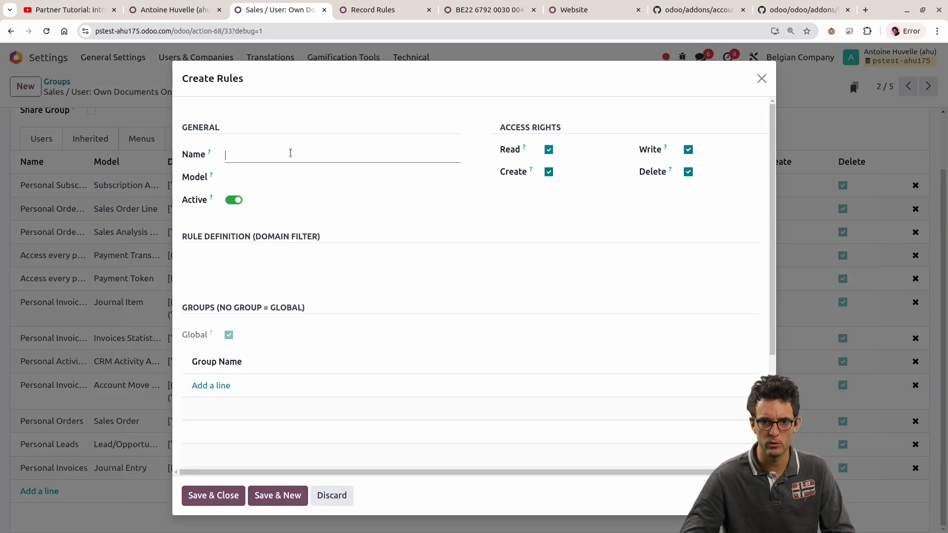
text(is not)
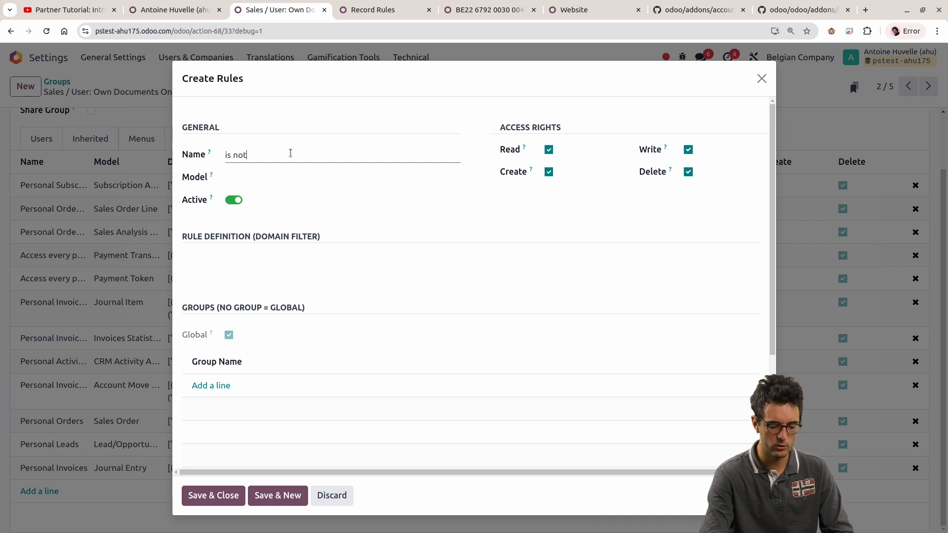
text( portal, you c)
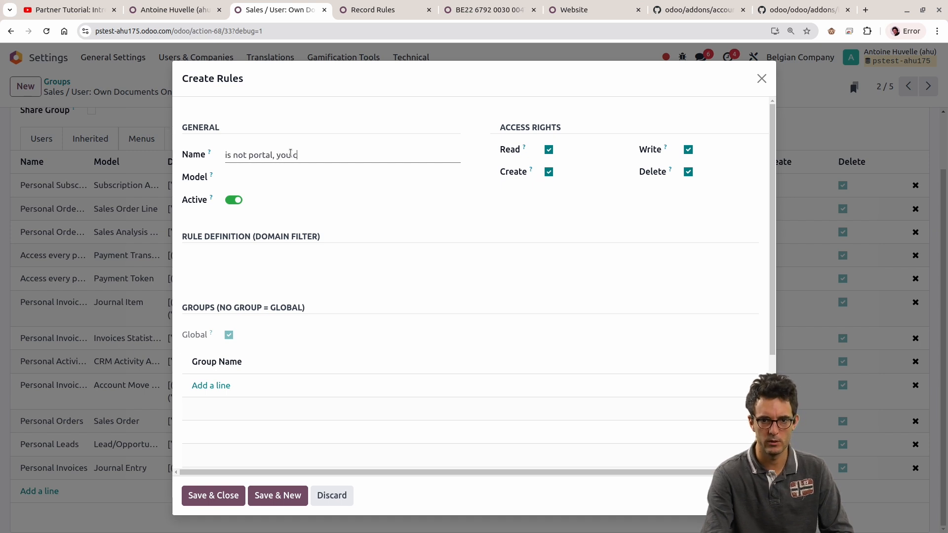
text(an see everything)
key(Tab)
text(lead)
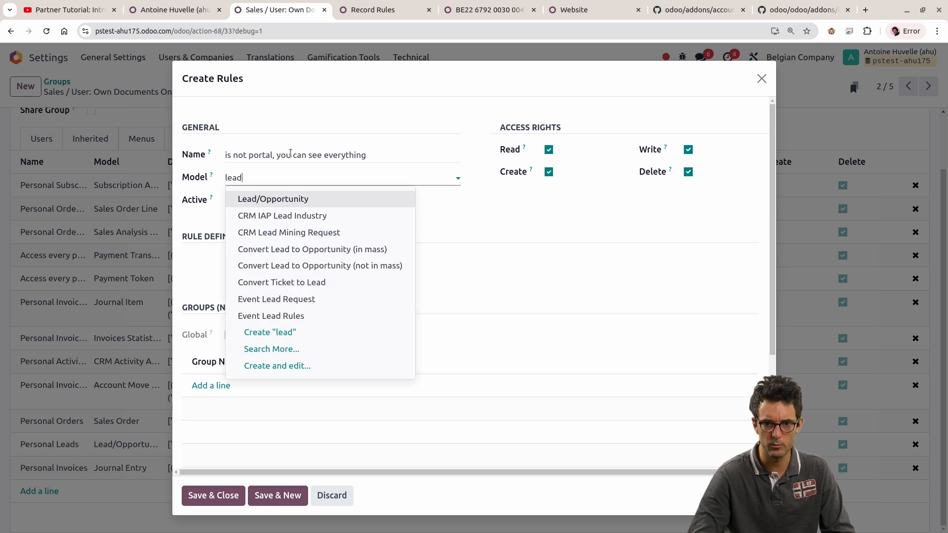
key(Return)
Step: Add the Sales / User: Own Documents Only group to the new rule
click(225, 386)
click(460, 110)
text(own)
key(Return)
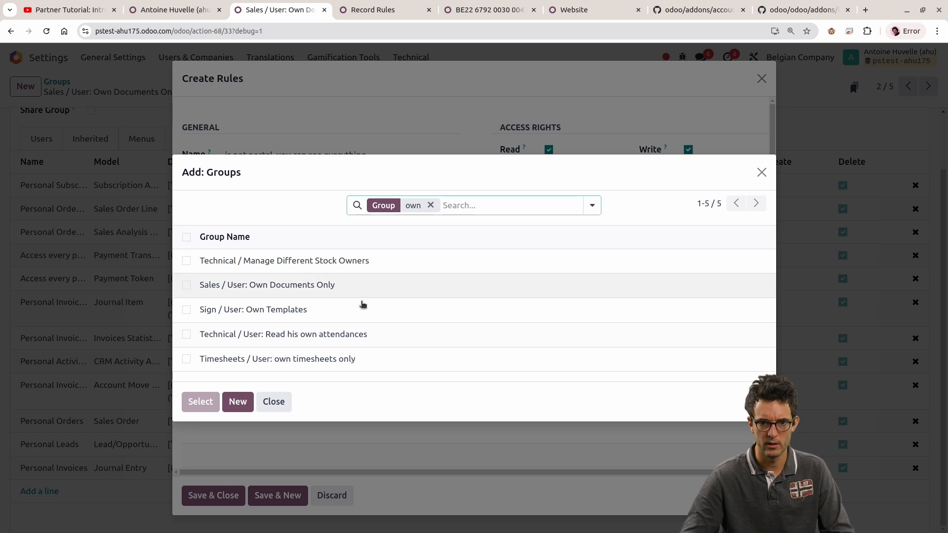
click(353, 295)
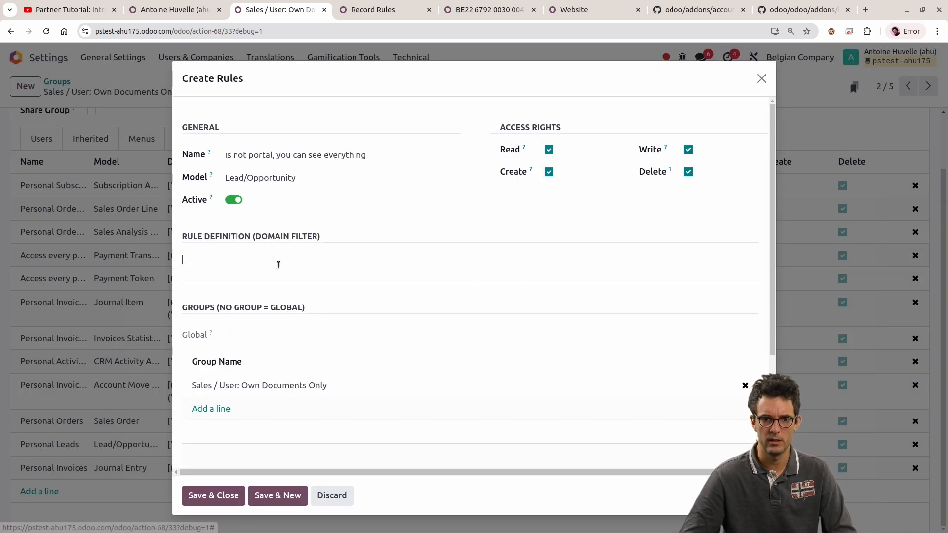
Step: Enter "not user._is_portal()" as the new rule's domain definition
text(use)
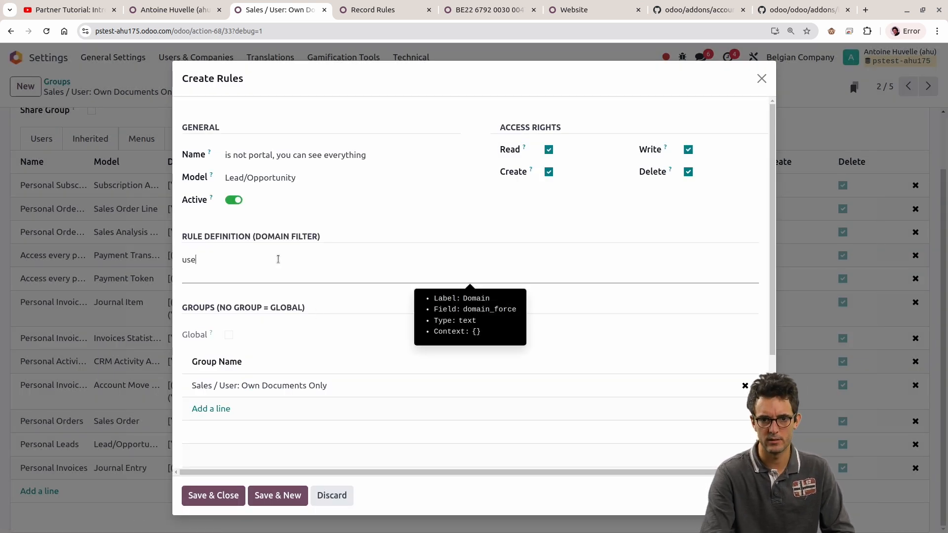
text(r._is_portal()
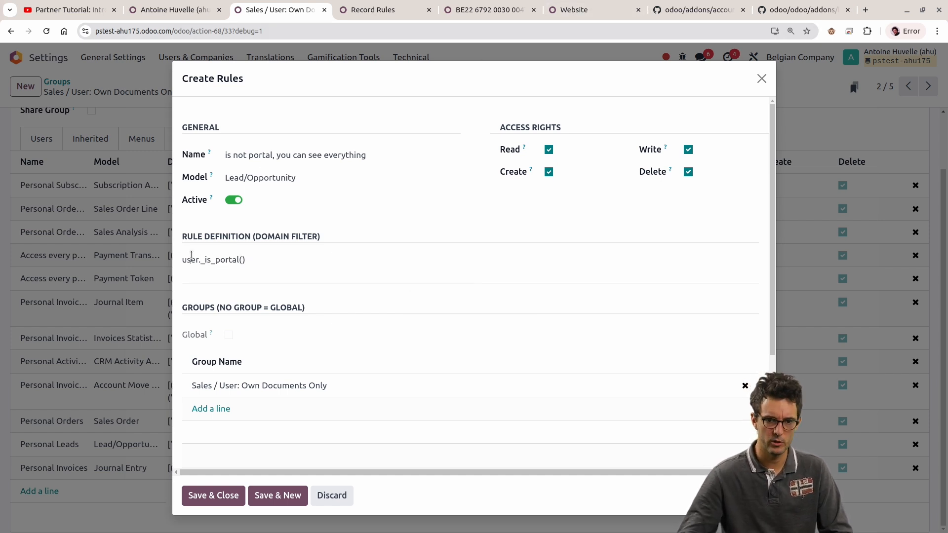
click(191, 259)
text(not)
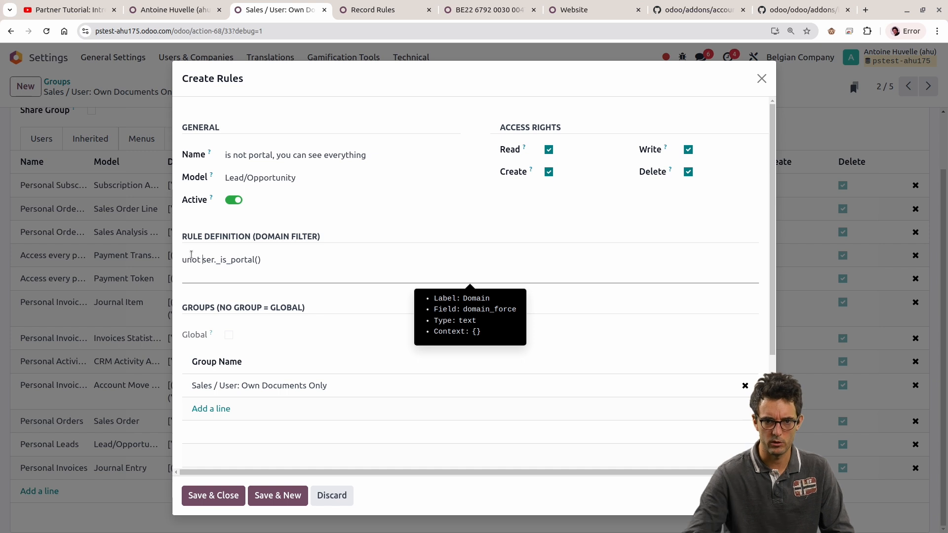
key(BackSpace)
key(BackSpace)
key(BackSpace)
key(BackSpace)
key(BackSpace)
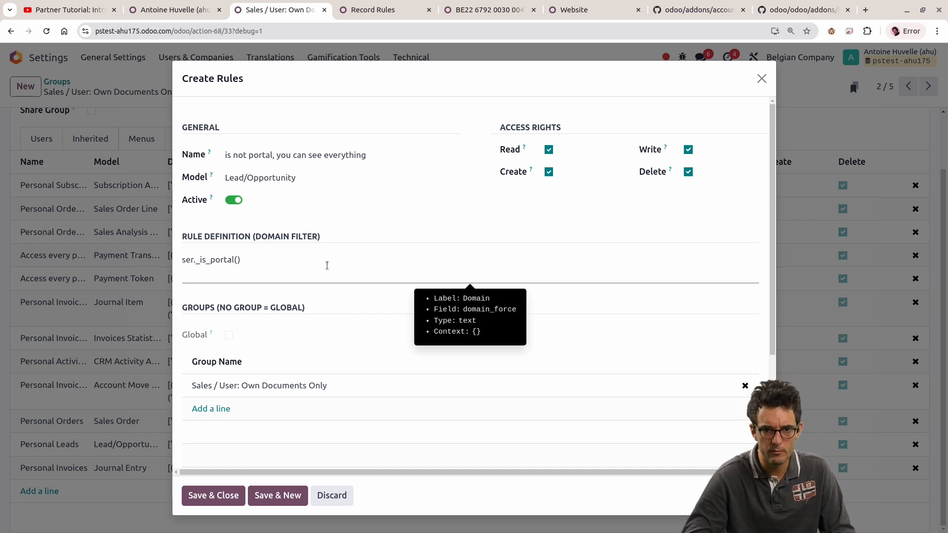
text(not u)
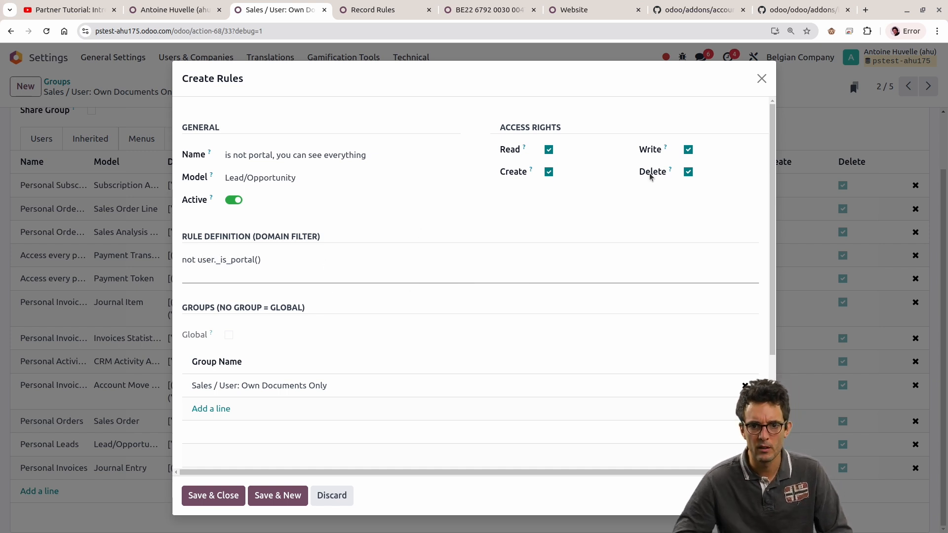
Step: Check the _is_portal method in res_users.py on GitHub and return to the new rule in Odoo
click(576, 4)
click(800, 9)
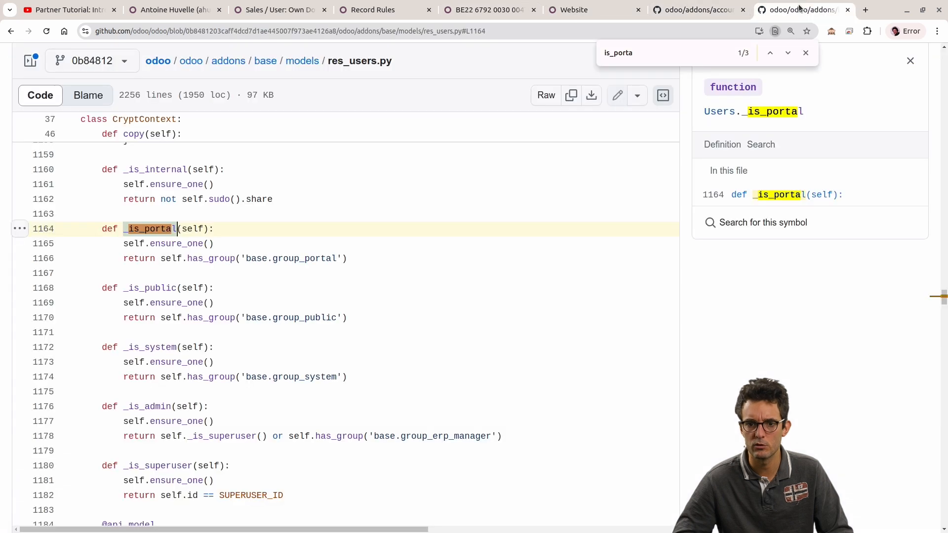
click(321, 4)
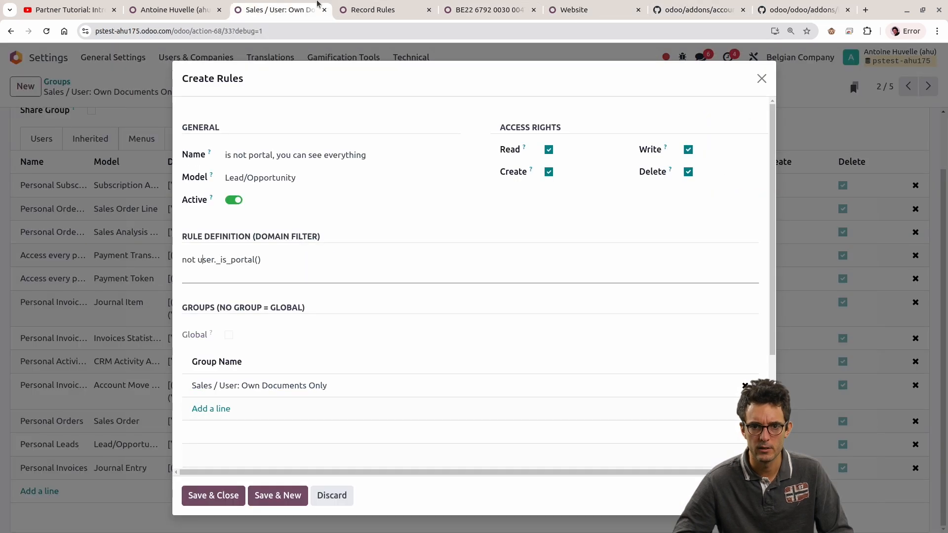
Step: Try to save the new rule with its "not user._is_portal()" domain, and discard the rule
click(223, 496)
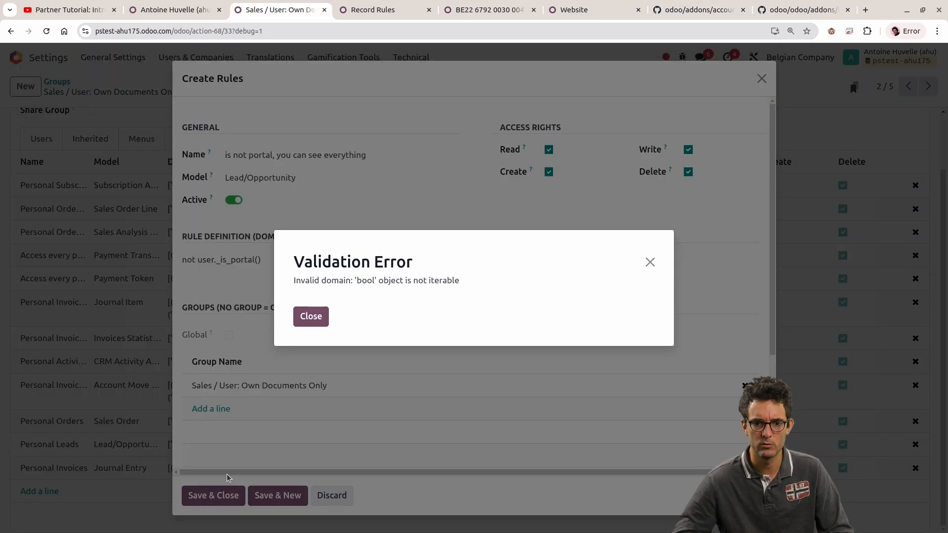
click(307, 326)
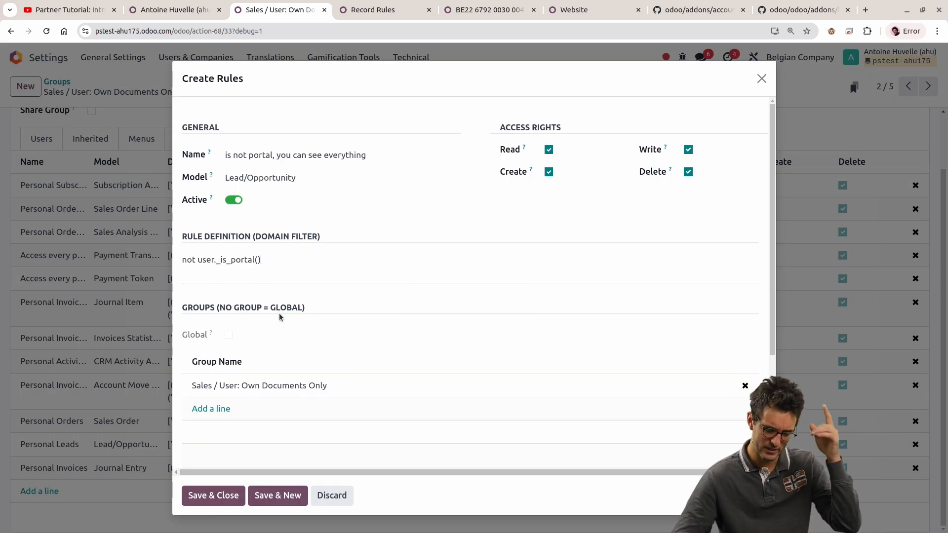
triple_click(217, 259)
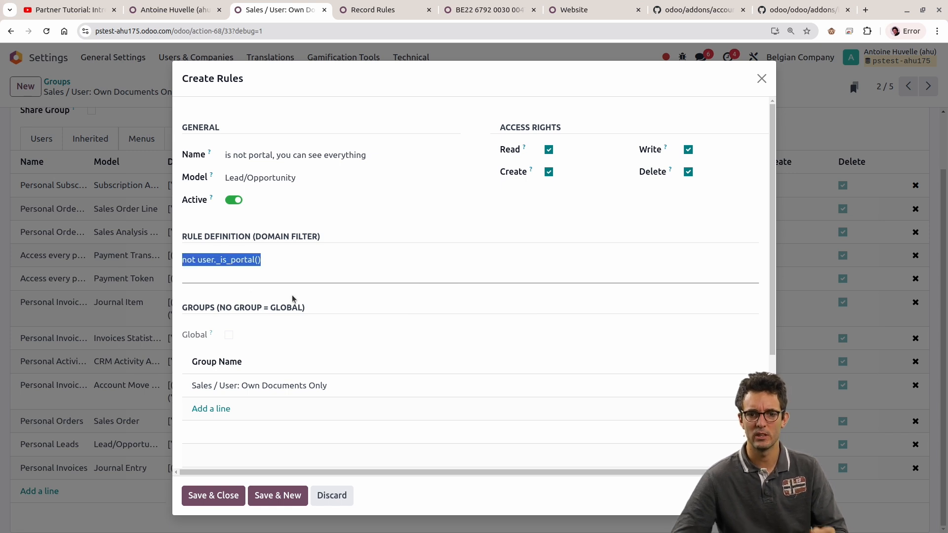
click(269, 262)
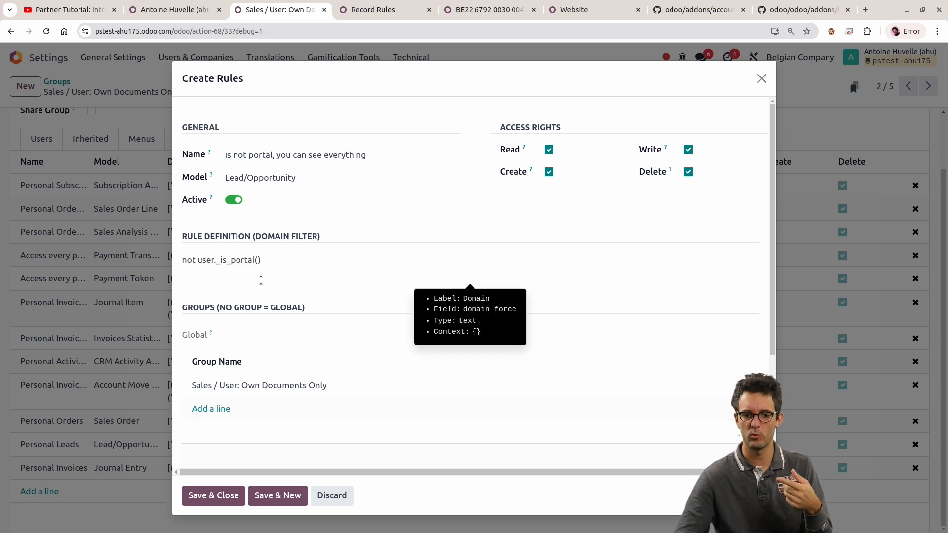
click(339, 496)
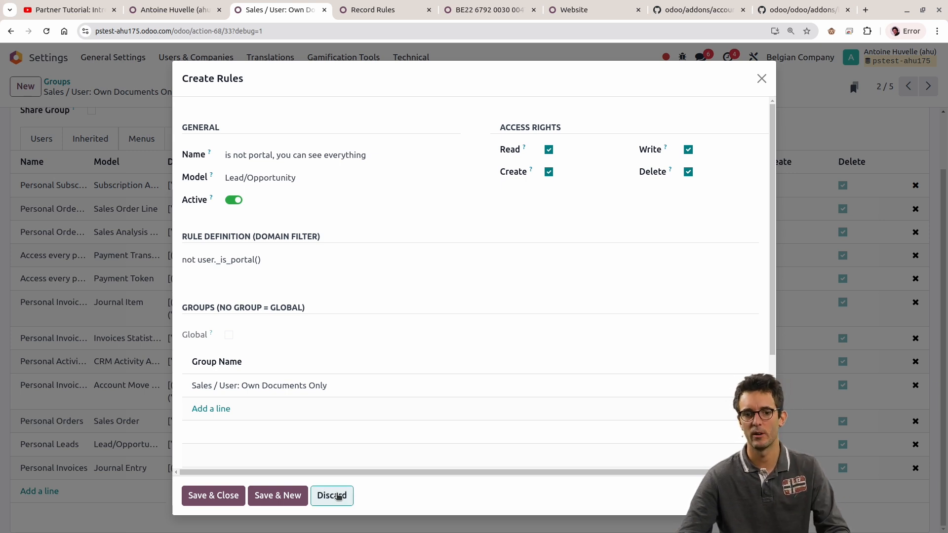
Step: Switch to res_users.py on GitHub, examine the _is_portal and _is_internal methods, and go back to the start of the file
click(799, 9)
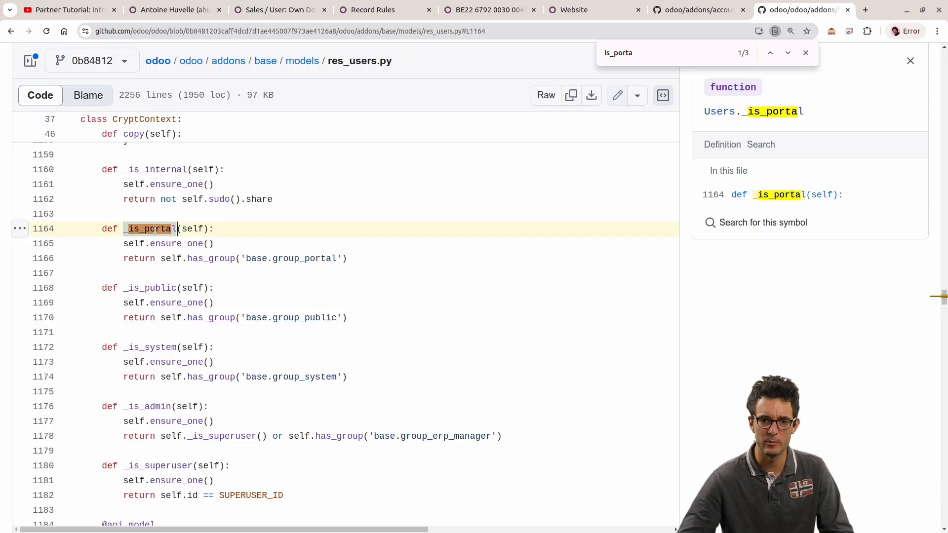
click(175, 229)
drag(139, 170, 149, 187)
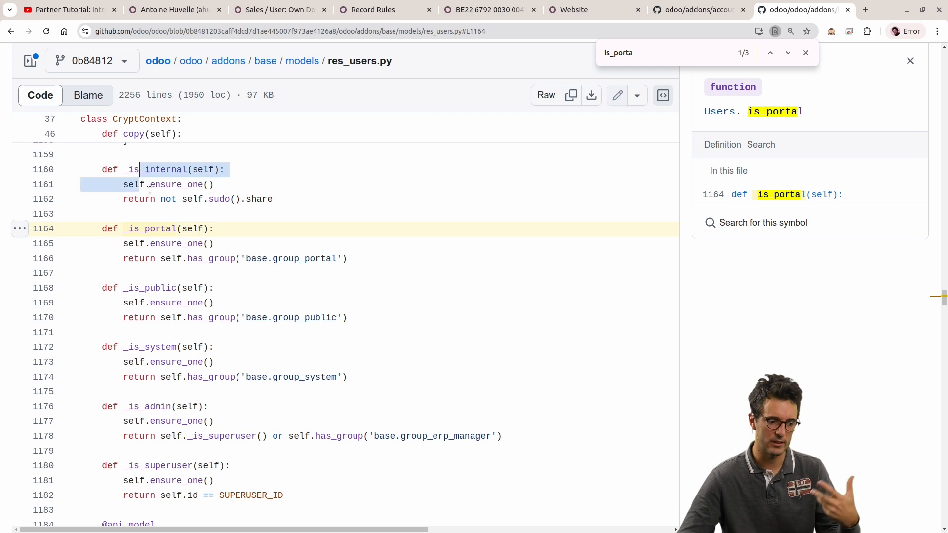
key(alt+Tab)
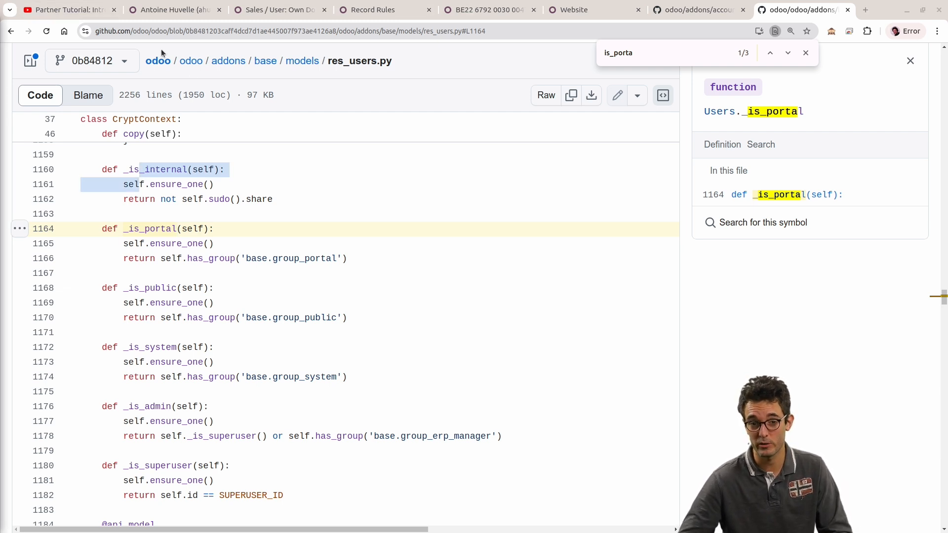
scroll(396, 74, up, 4)
drag(944, 298, 944, 54)
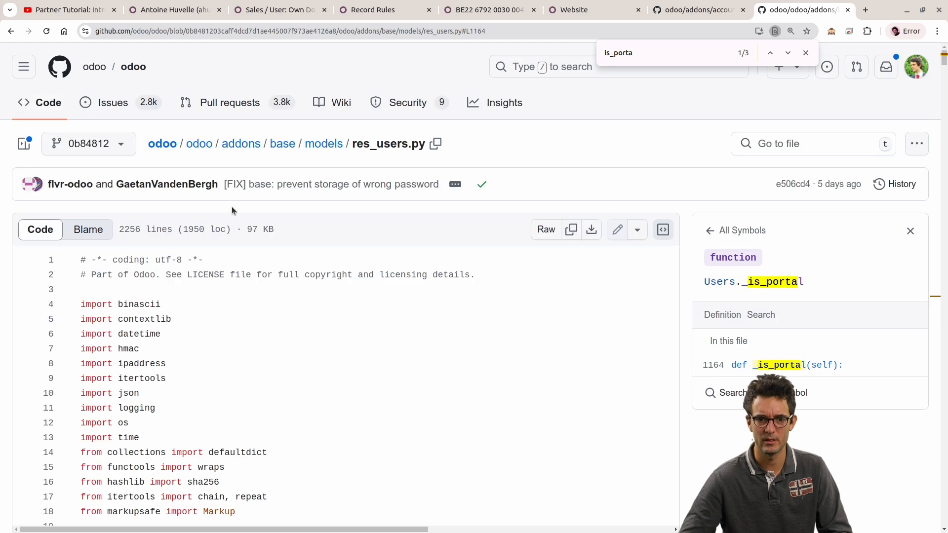
Step: Open the addons folder of the odoo repository and search its listing for the website_sale module
click(162, 143)
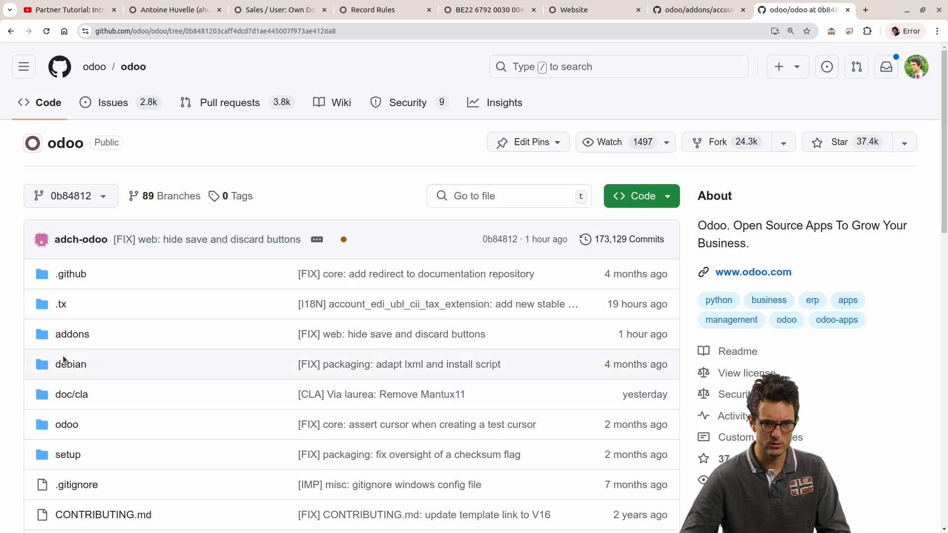
click(85, 336)
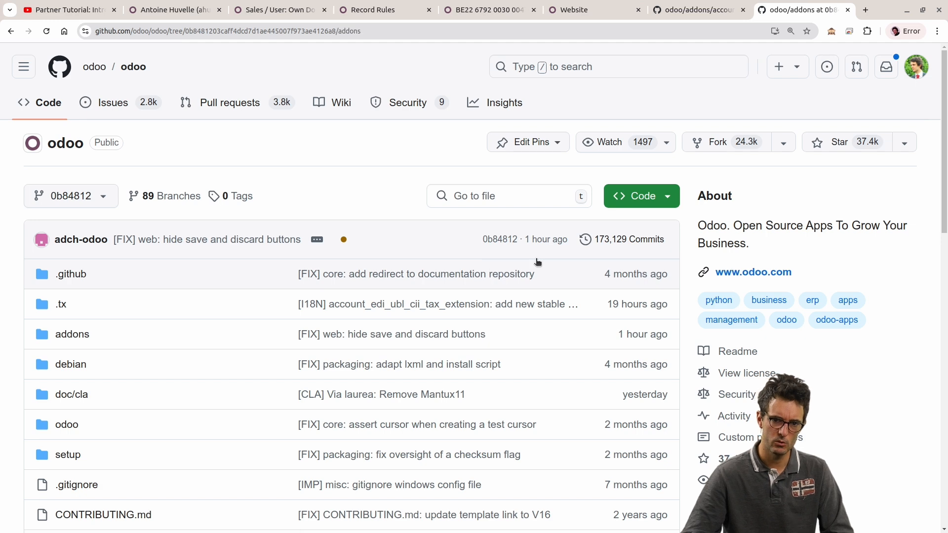
key(ctrl+f)
text(sale)
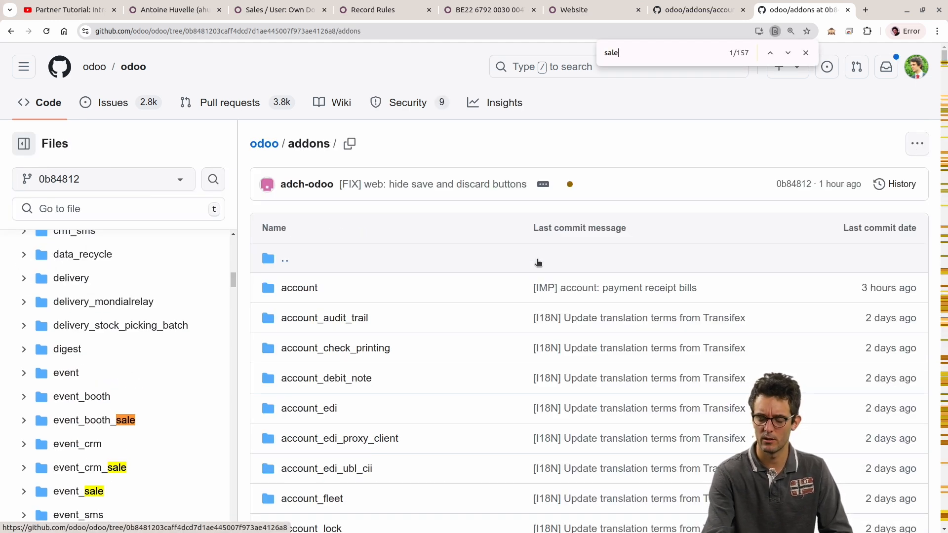
key(BackSpace)
key(BackSpace)
text(website_)
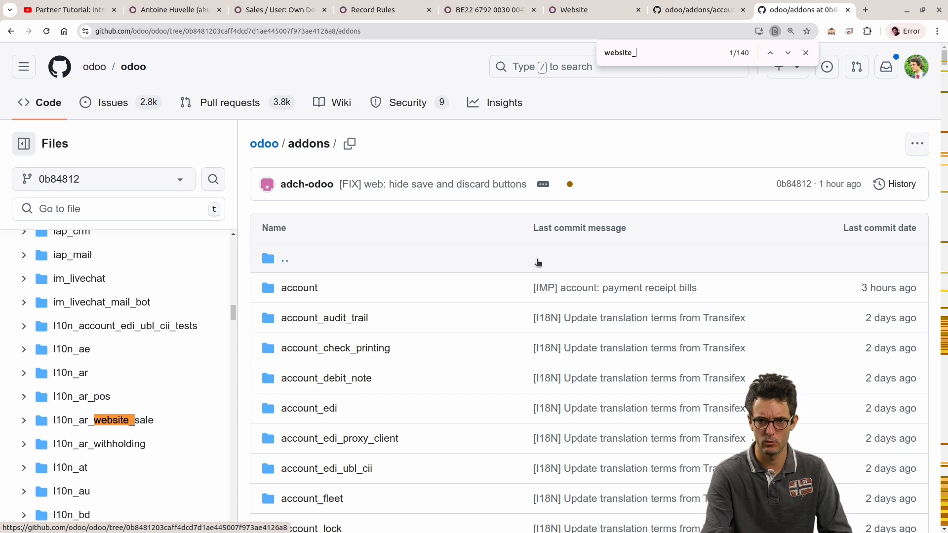
text(sale)
key(Return)
key(Return)
key(Return)
key(Return)
key(Return)
key(Return)
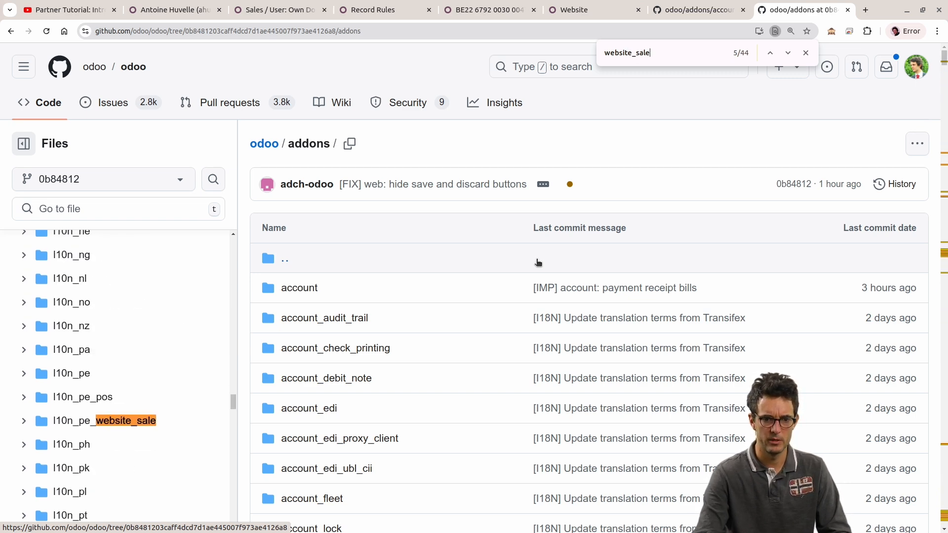
key(Return)
key(Return)
Step: Open main.py from the controllers folder of the website_sale module
click(126, 419)
click(322, 288)
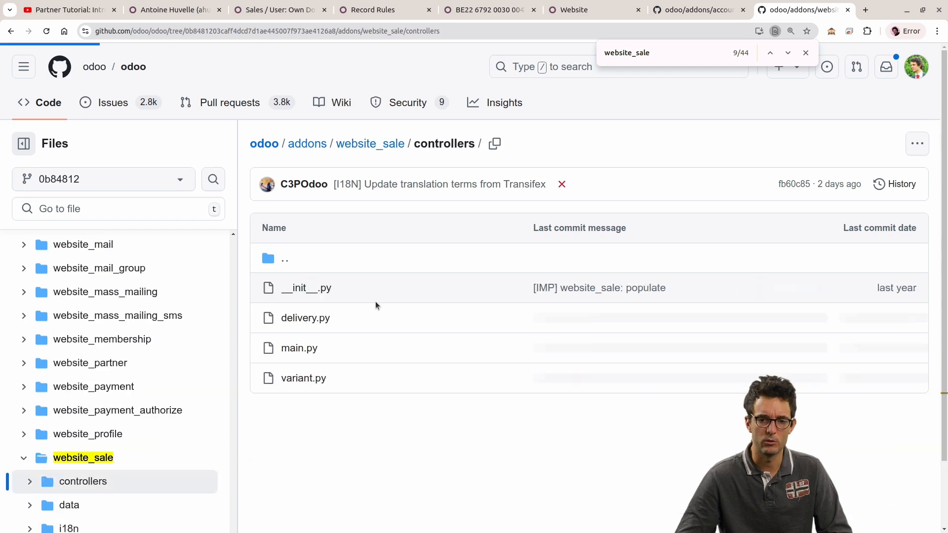
click(309, 272)
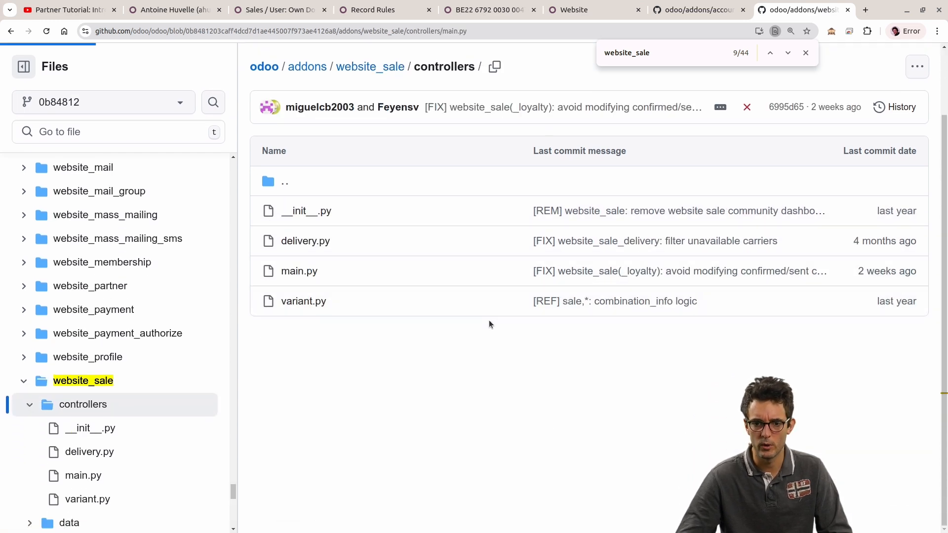
Step: Examine the '/website/form/shop.sale.order' route of WebsiteSaleForm, highlighting its URL and its auth="public" parameter
scroll(489, 320, down, 15)
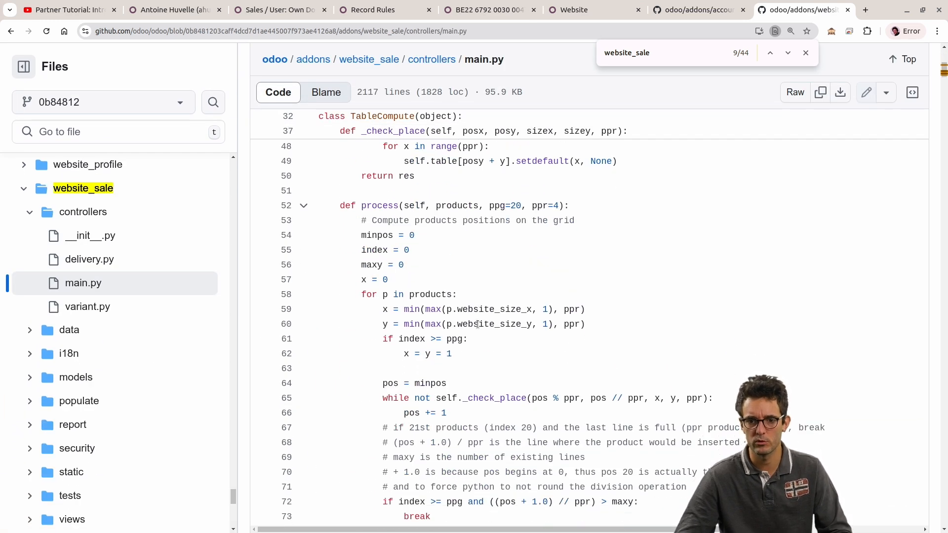
scroll(471, 321, down, 10)
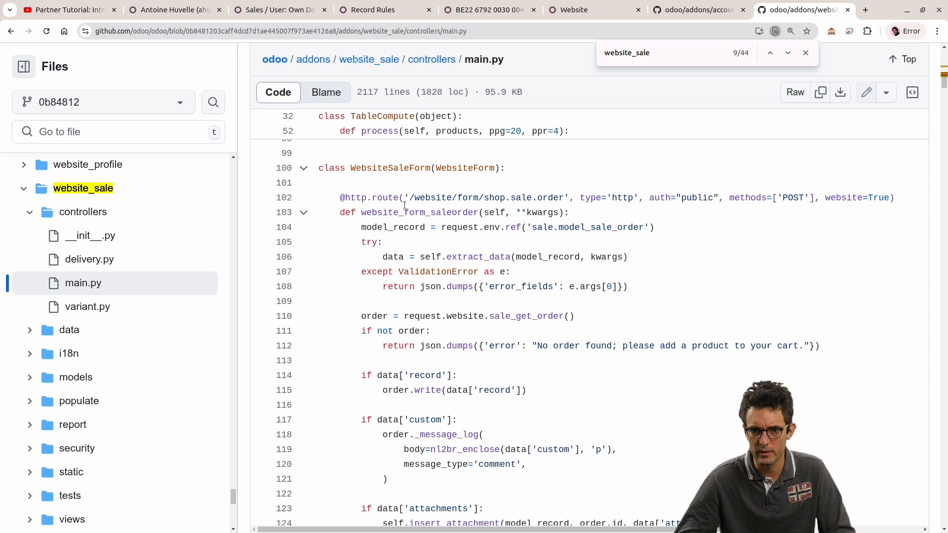
drag(409, 199, 555, 197)
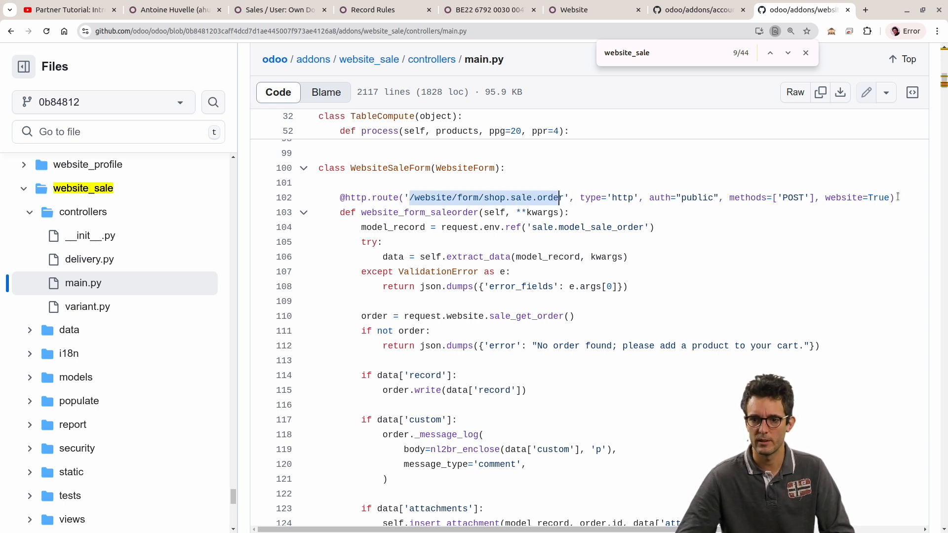
drag(649, 198, 720, 198)
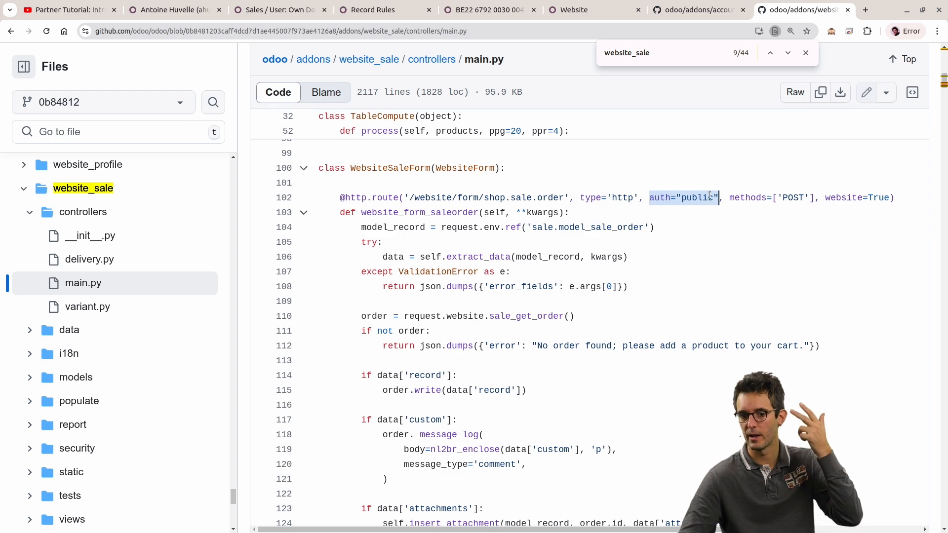
scroll(706, 193, down, 9)
scroll(672, 198, up, 9)
Step: Search main.py for "auth=" and go through the matches, ending at the '/shop/product/extra-images' route
drag(649, 197, 676, 198)
key(ctrl+f)
text(auth=)
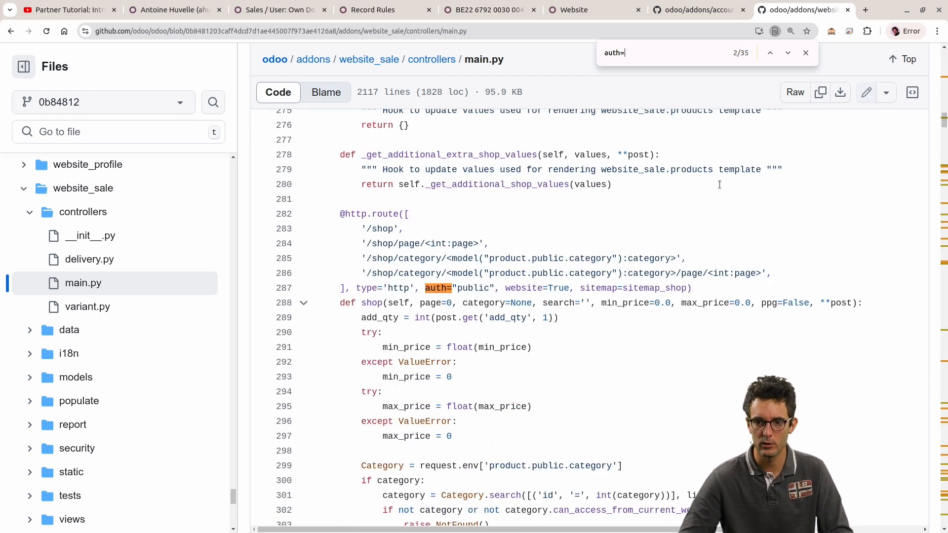
key(Return)
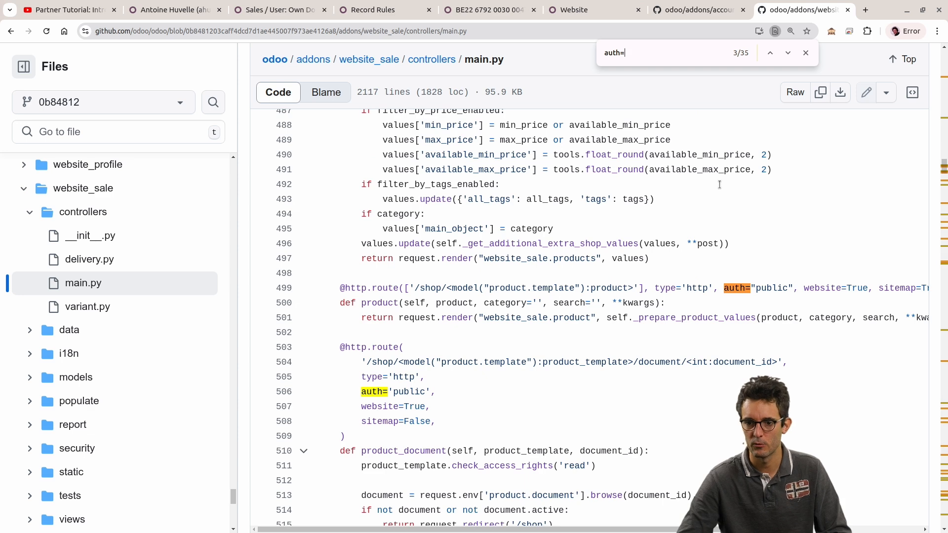
key(Return)
key(Return)
key(Return)
key(Return)
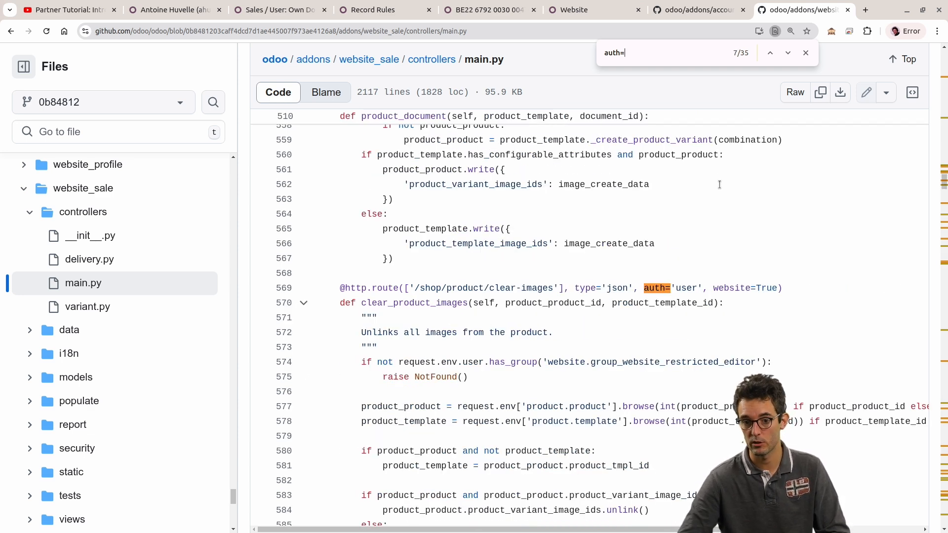
key(shift+Return)
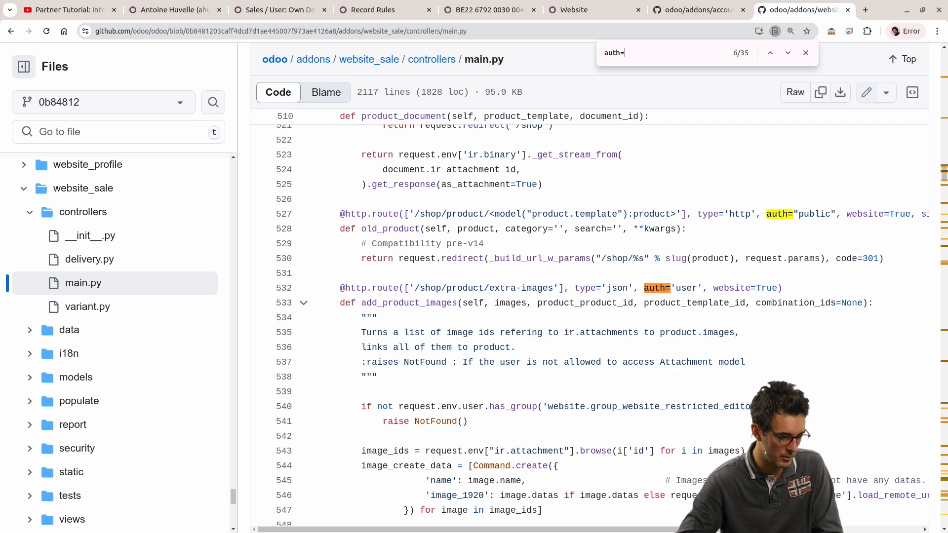
Step: Go back to the start of main.py and close the in-page search
key(alt+Tab)
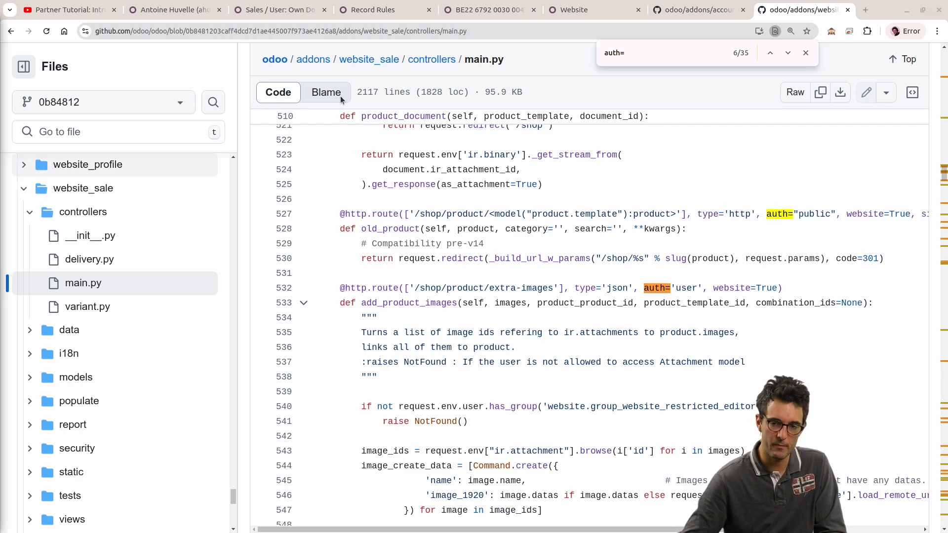
scroll(677, 190, up, 8)
drag(944, 166, 932, 46)
click(808, 52)
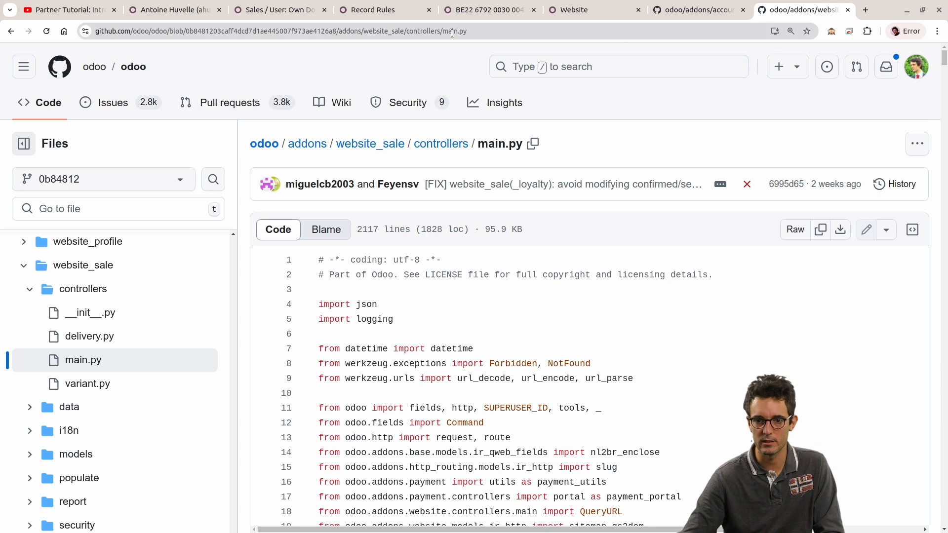